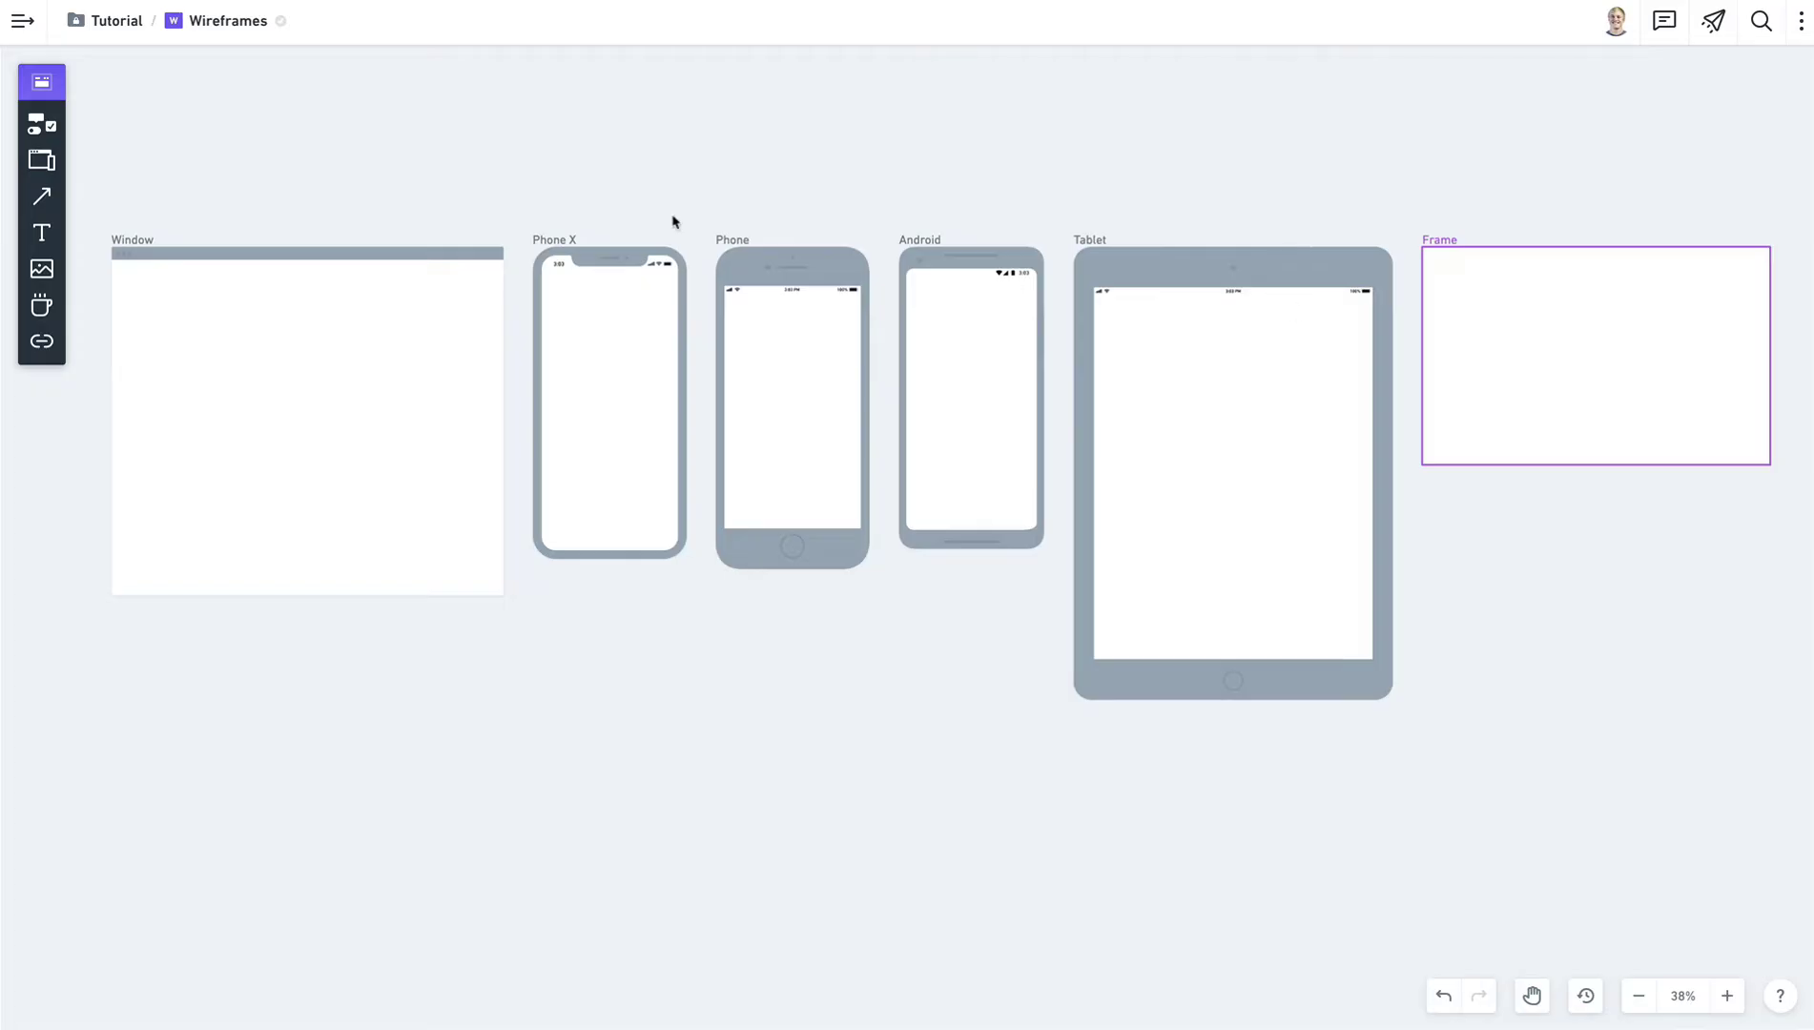
# Delete all six sample frames from the board and bring up the frame-type list.
pyautogui.moveTo(173, 170); pyautogui.dragTo(1580, 627)
pyautogui.press('Delete')
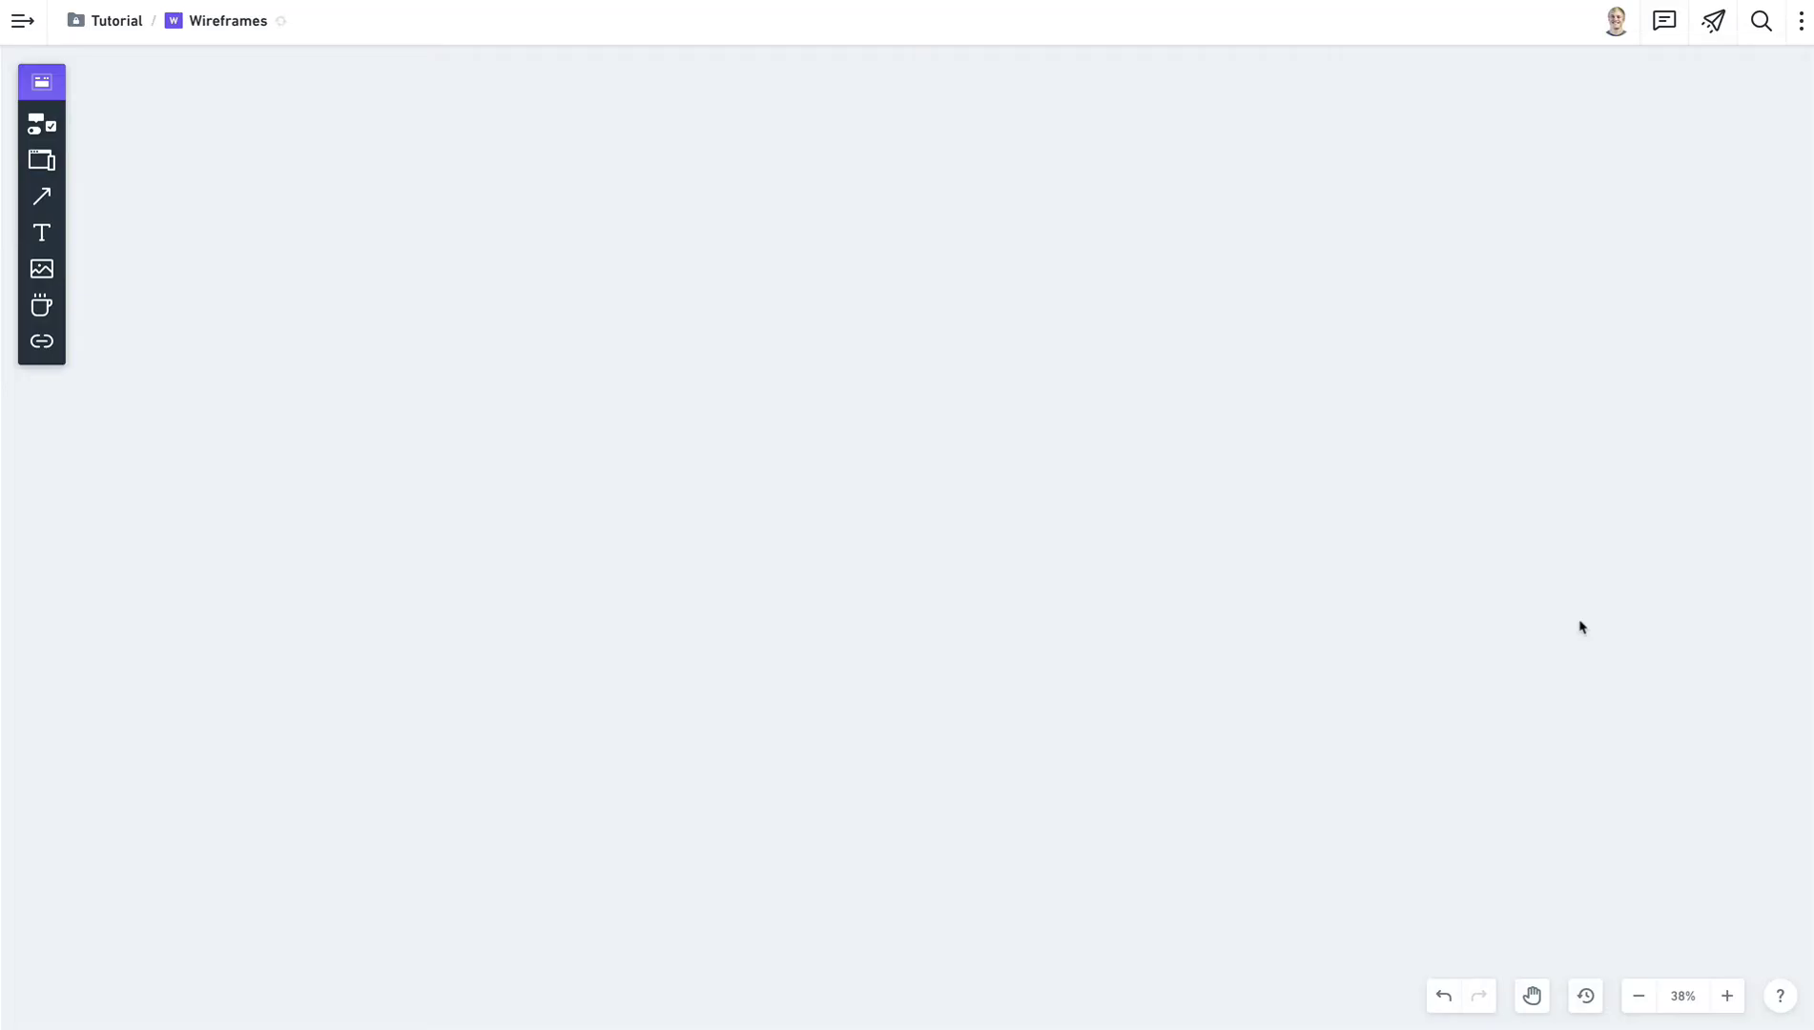
pyautogui.scroll(5, 1526, 639)
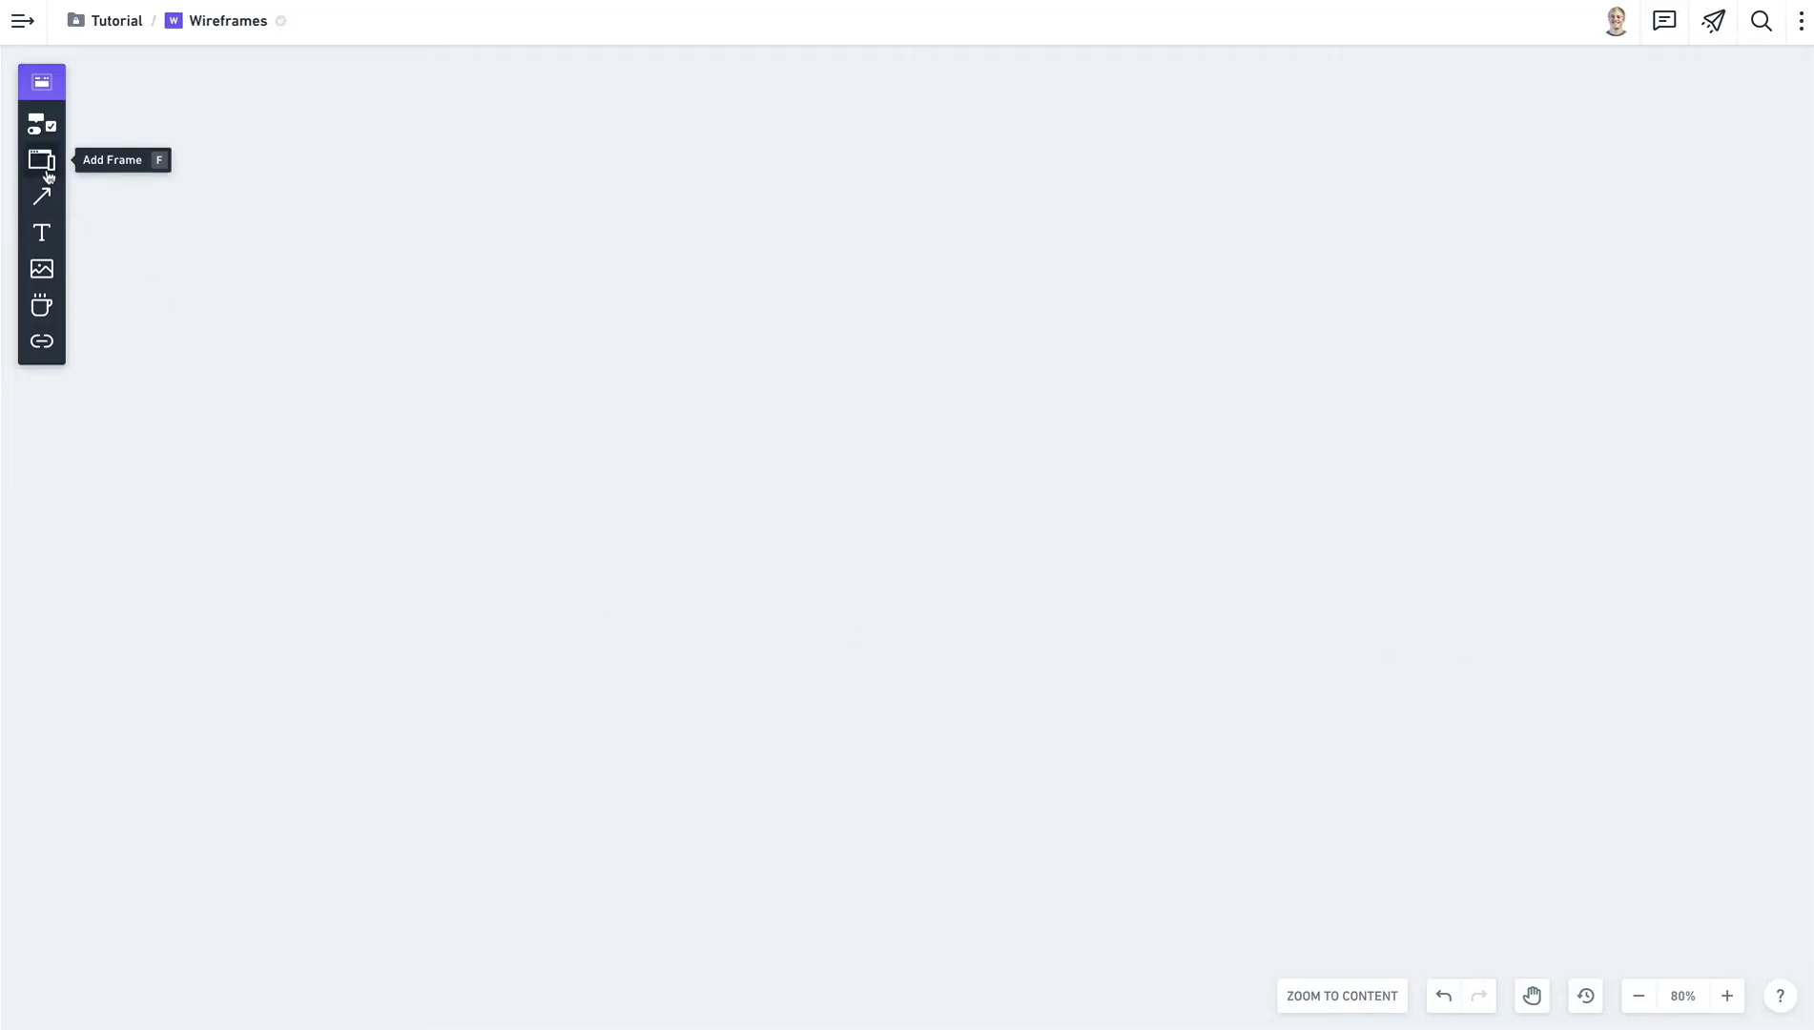
pyautogui.press('f')
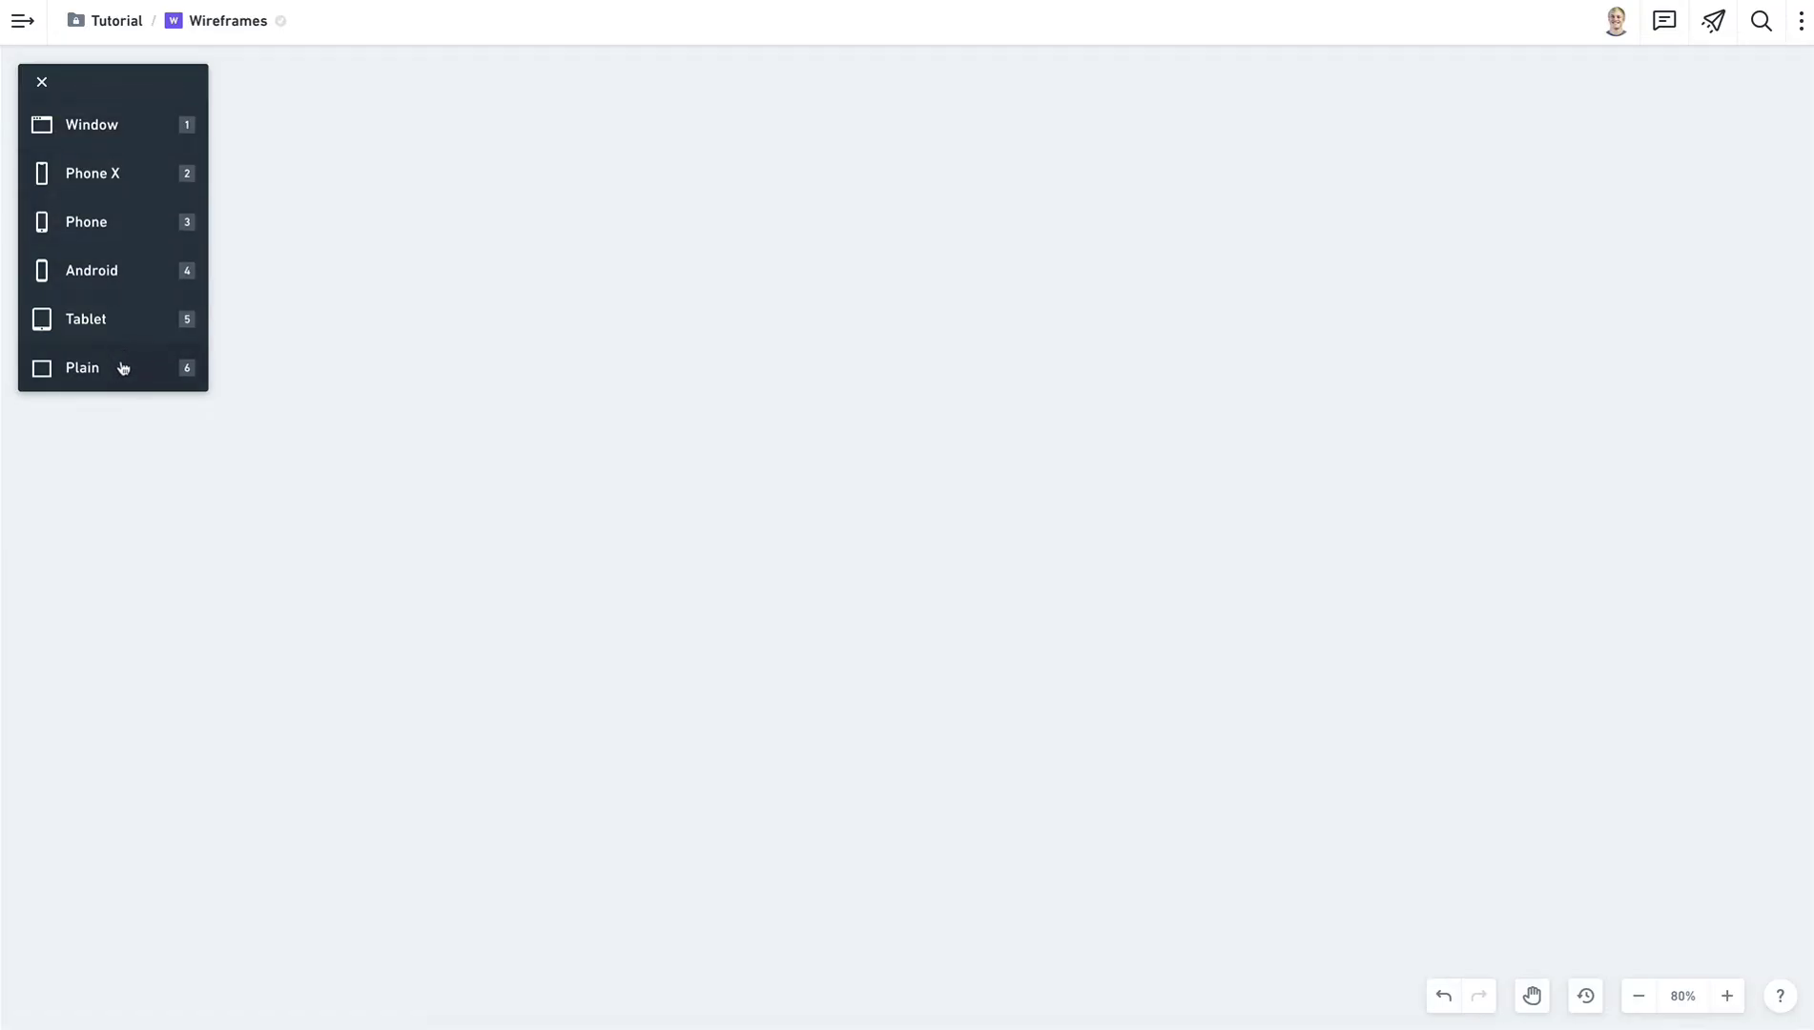
# Place a Phone X frame on the canvas and rename it 'Home'.
pyautogui.press('2')
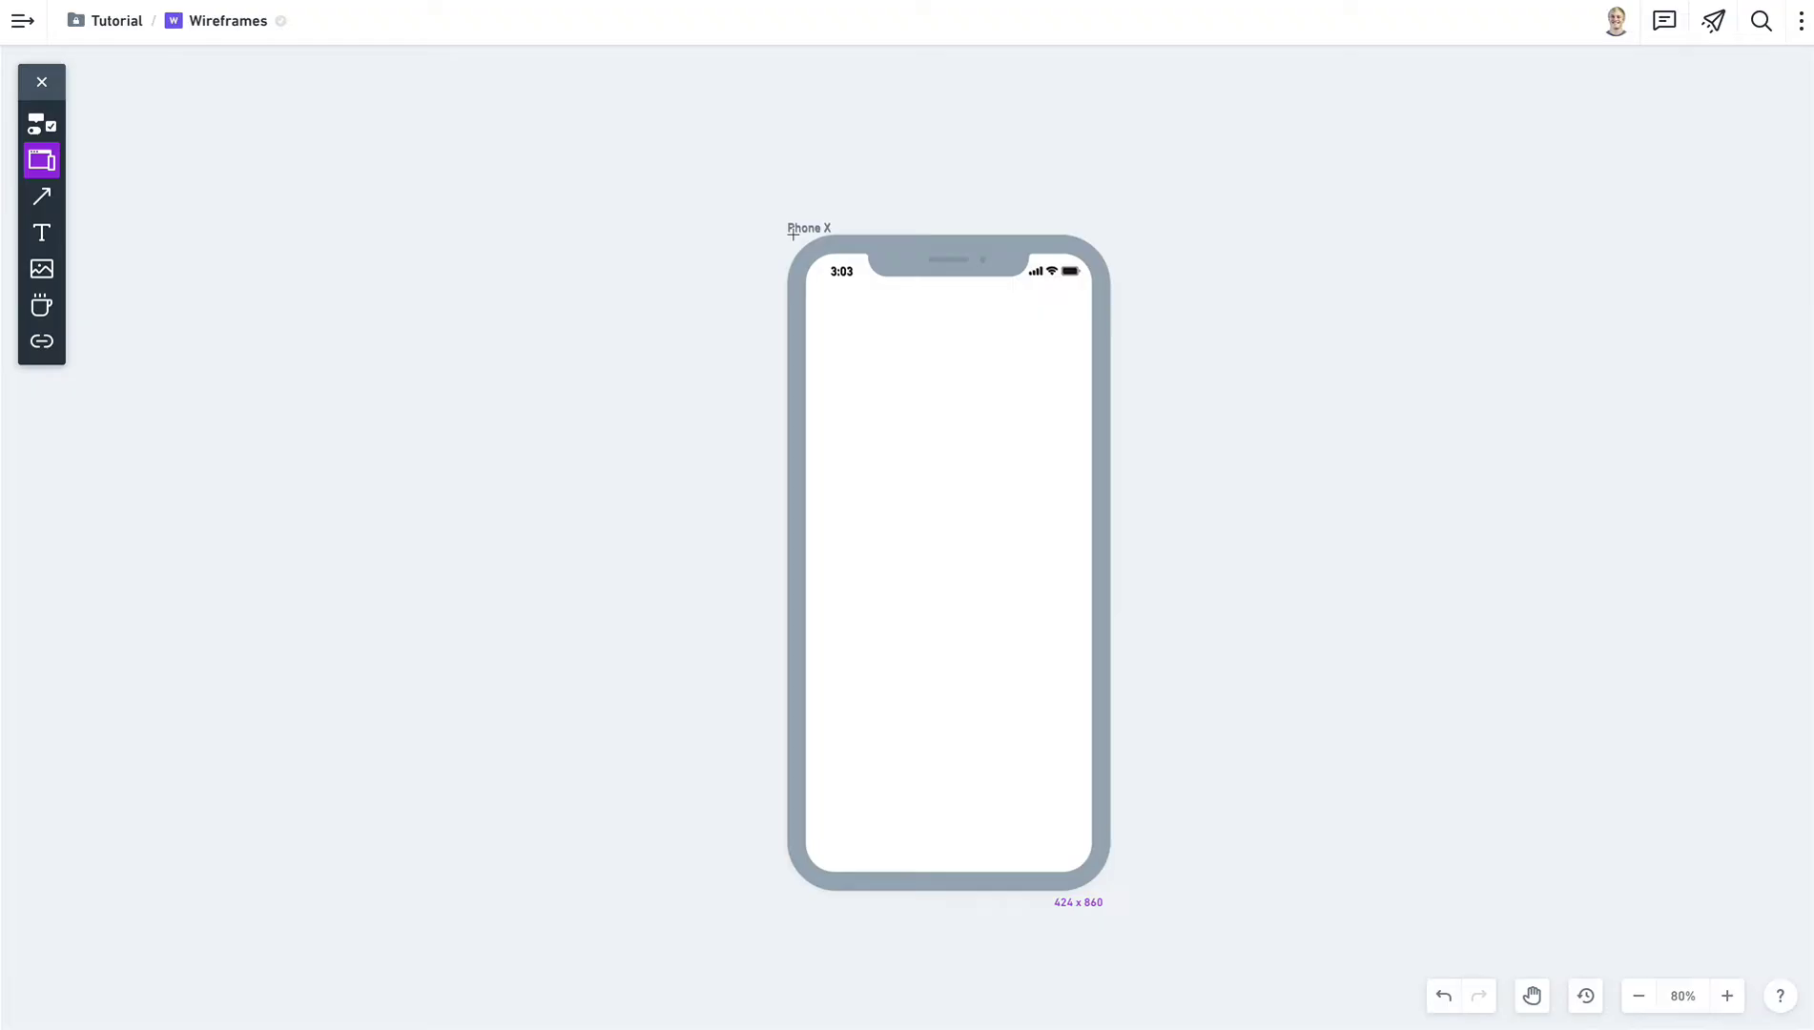
pyautogui.click(794, 233)
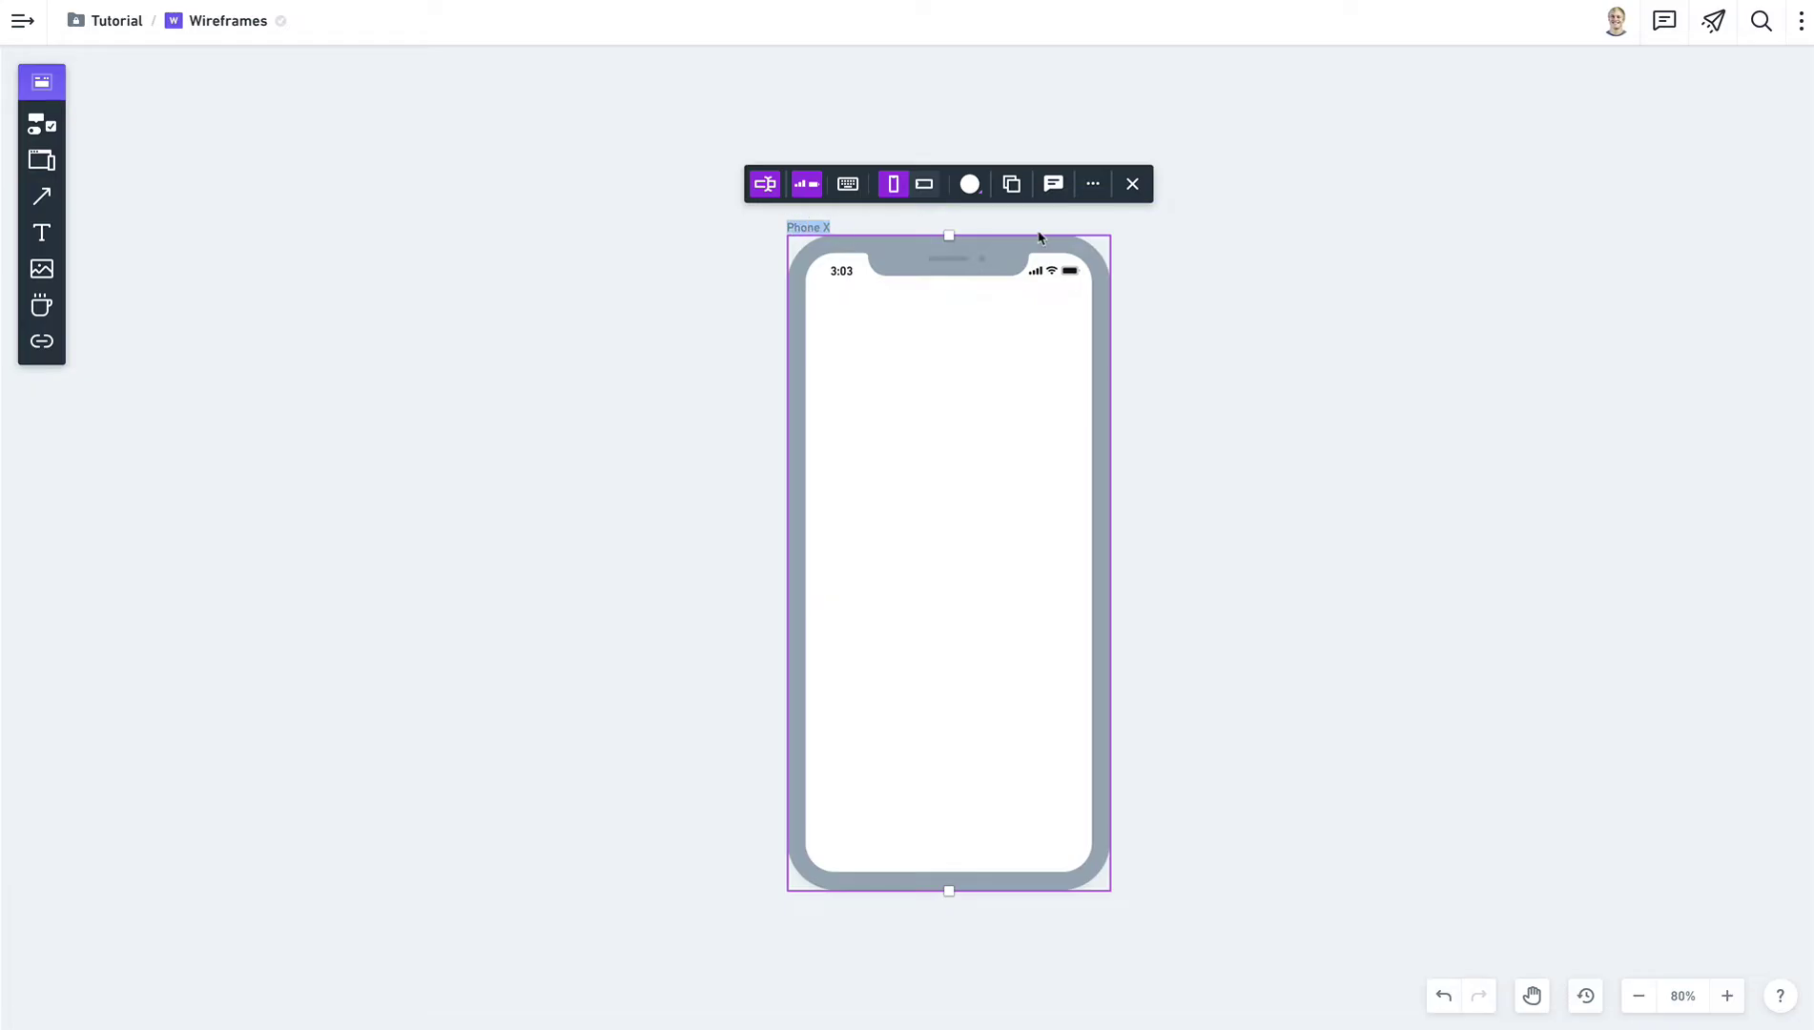
pyautogui.write('Home')
pyautogui.click(668, 244)
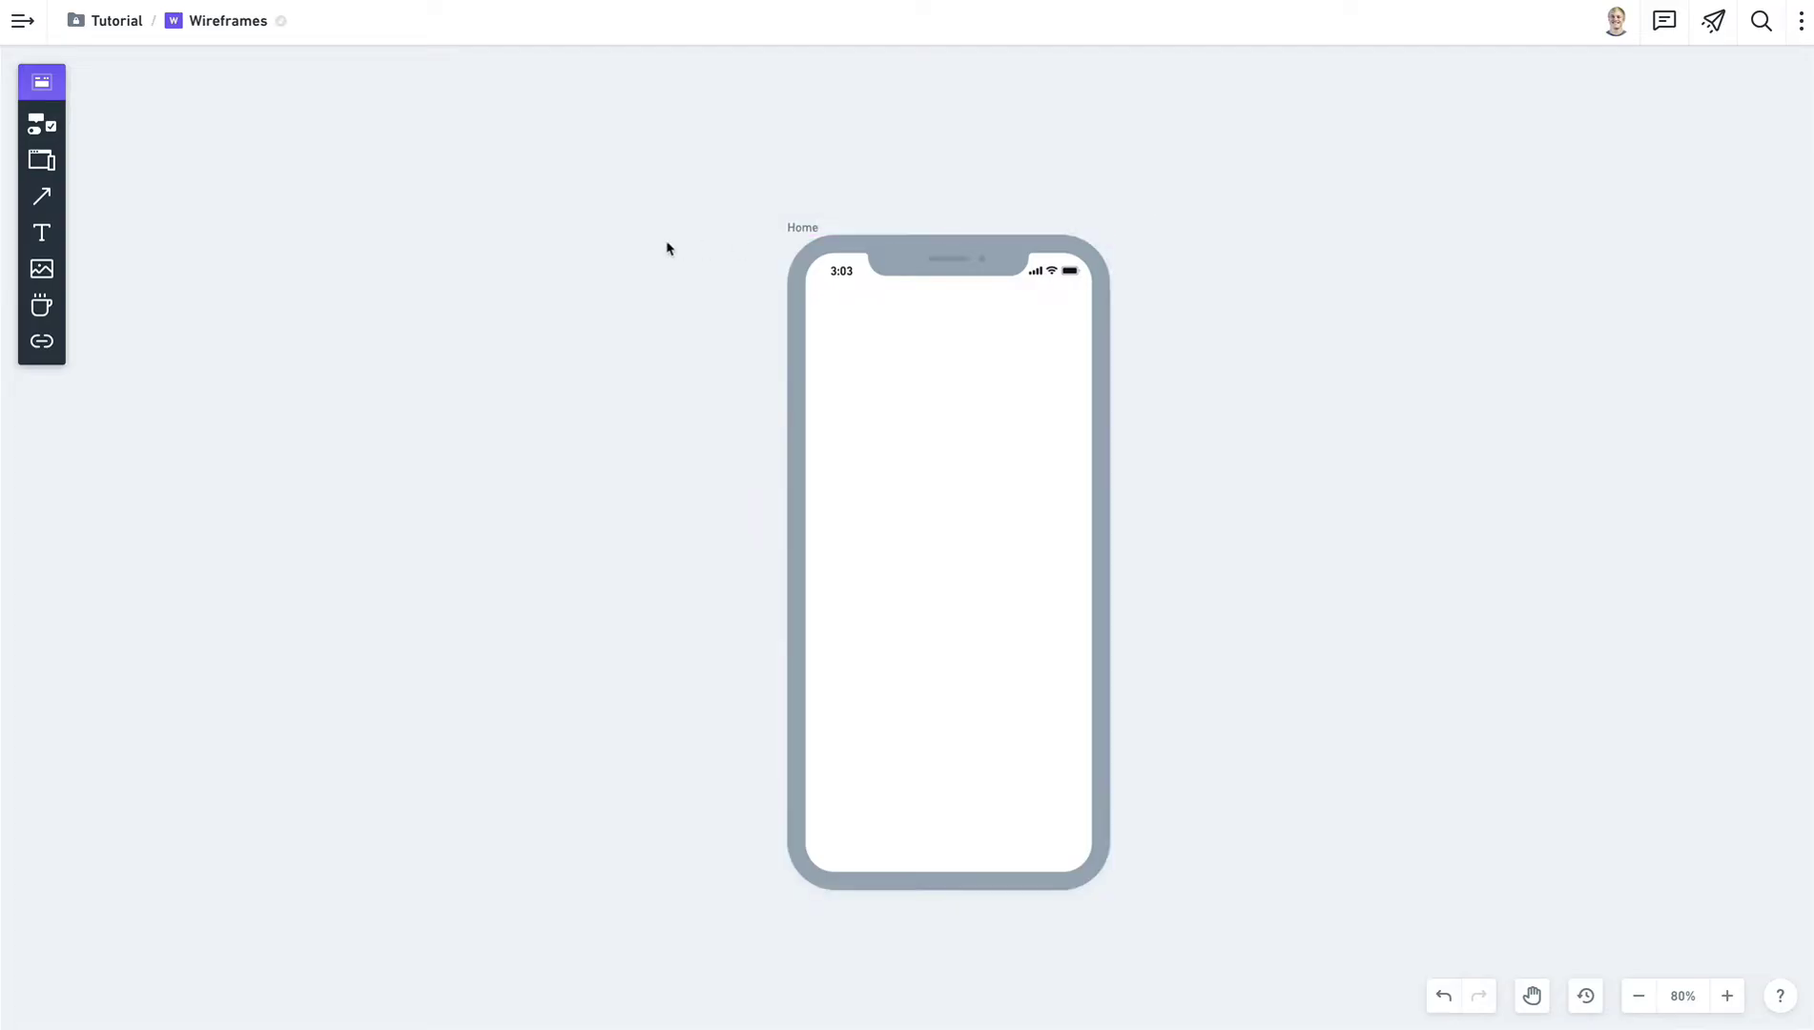
pyautogui.click(873, 298)
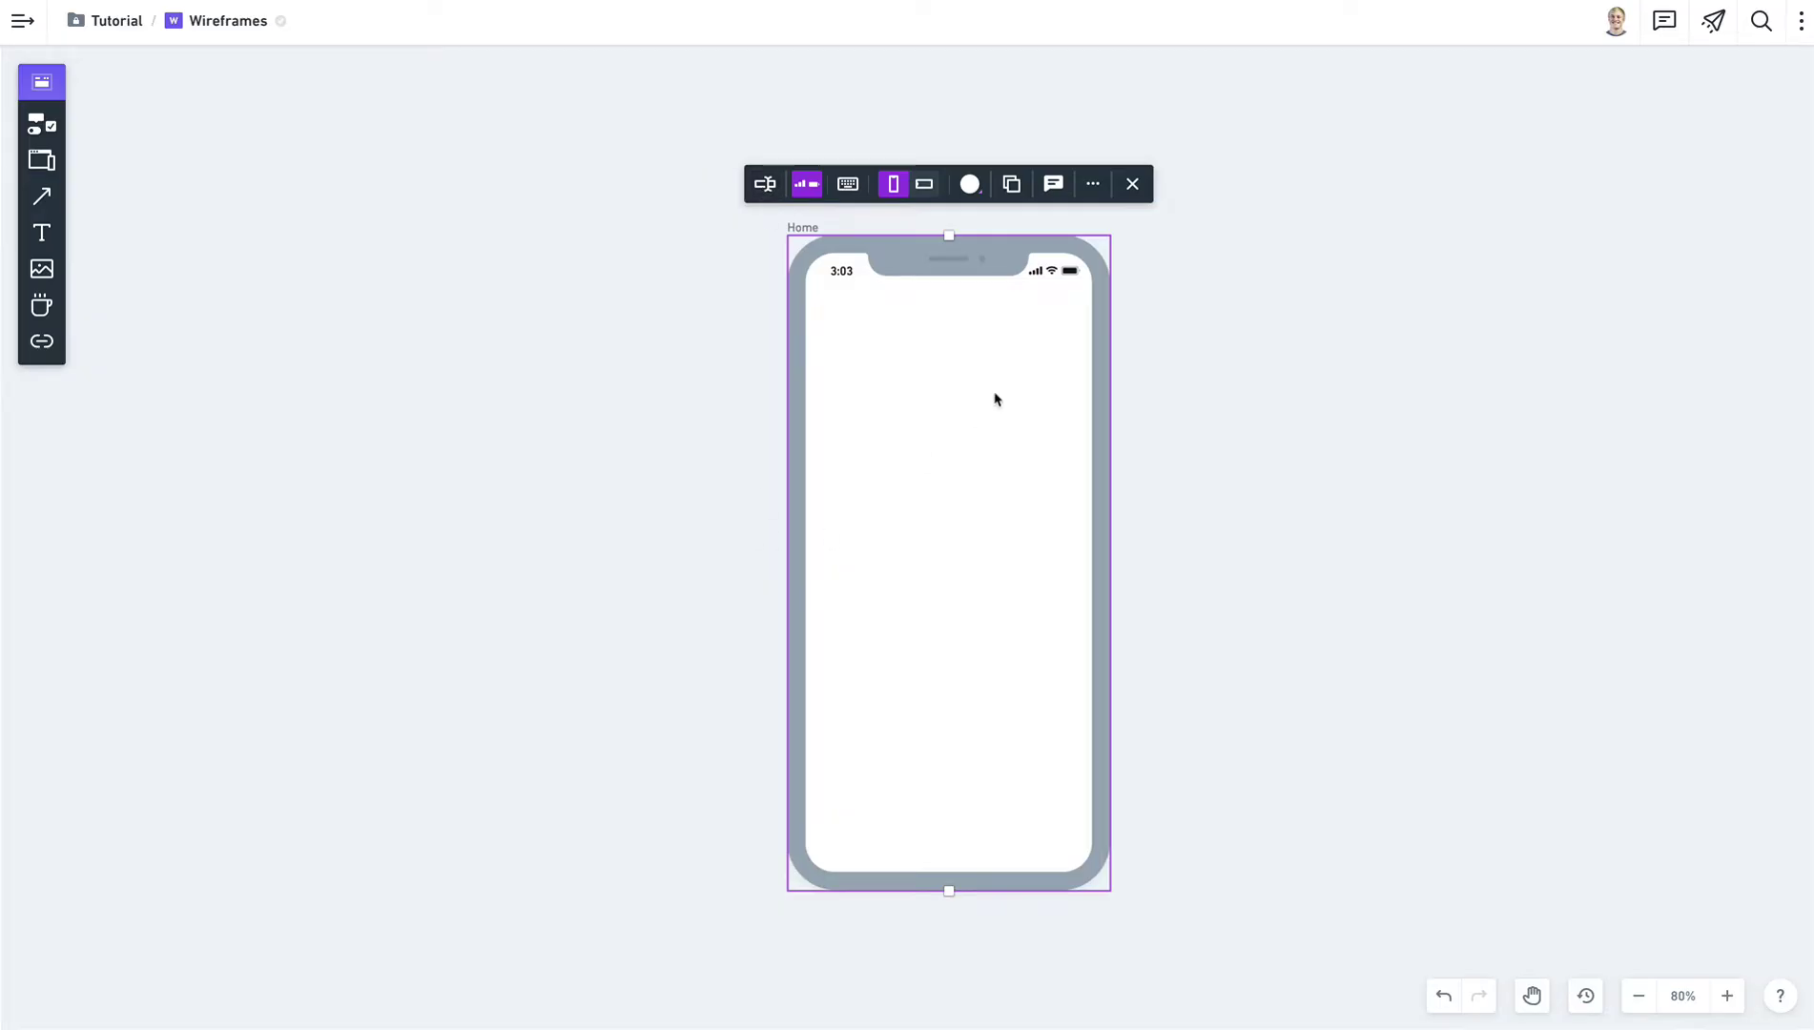
# Hide the Home frame's status bar, briefly trying the keyboard and landscape orientation.
pyautogui.doubleClick(803, 227)
pyautogui.click(800, 192)
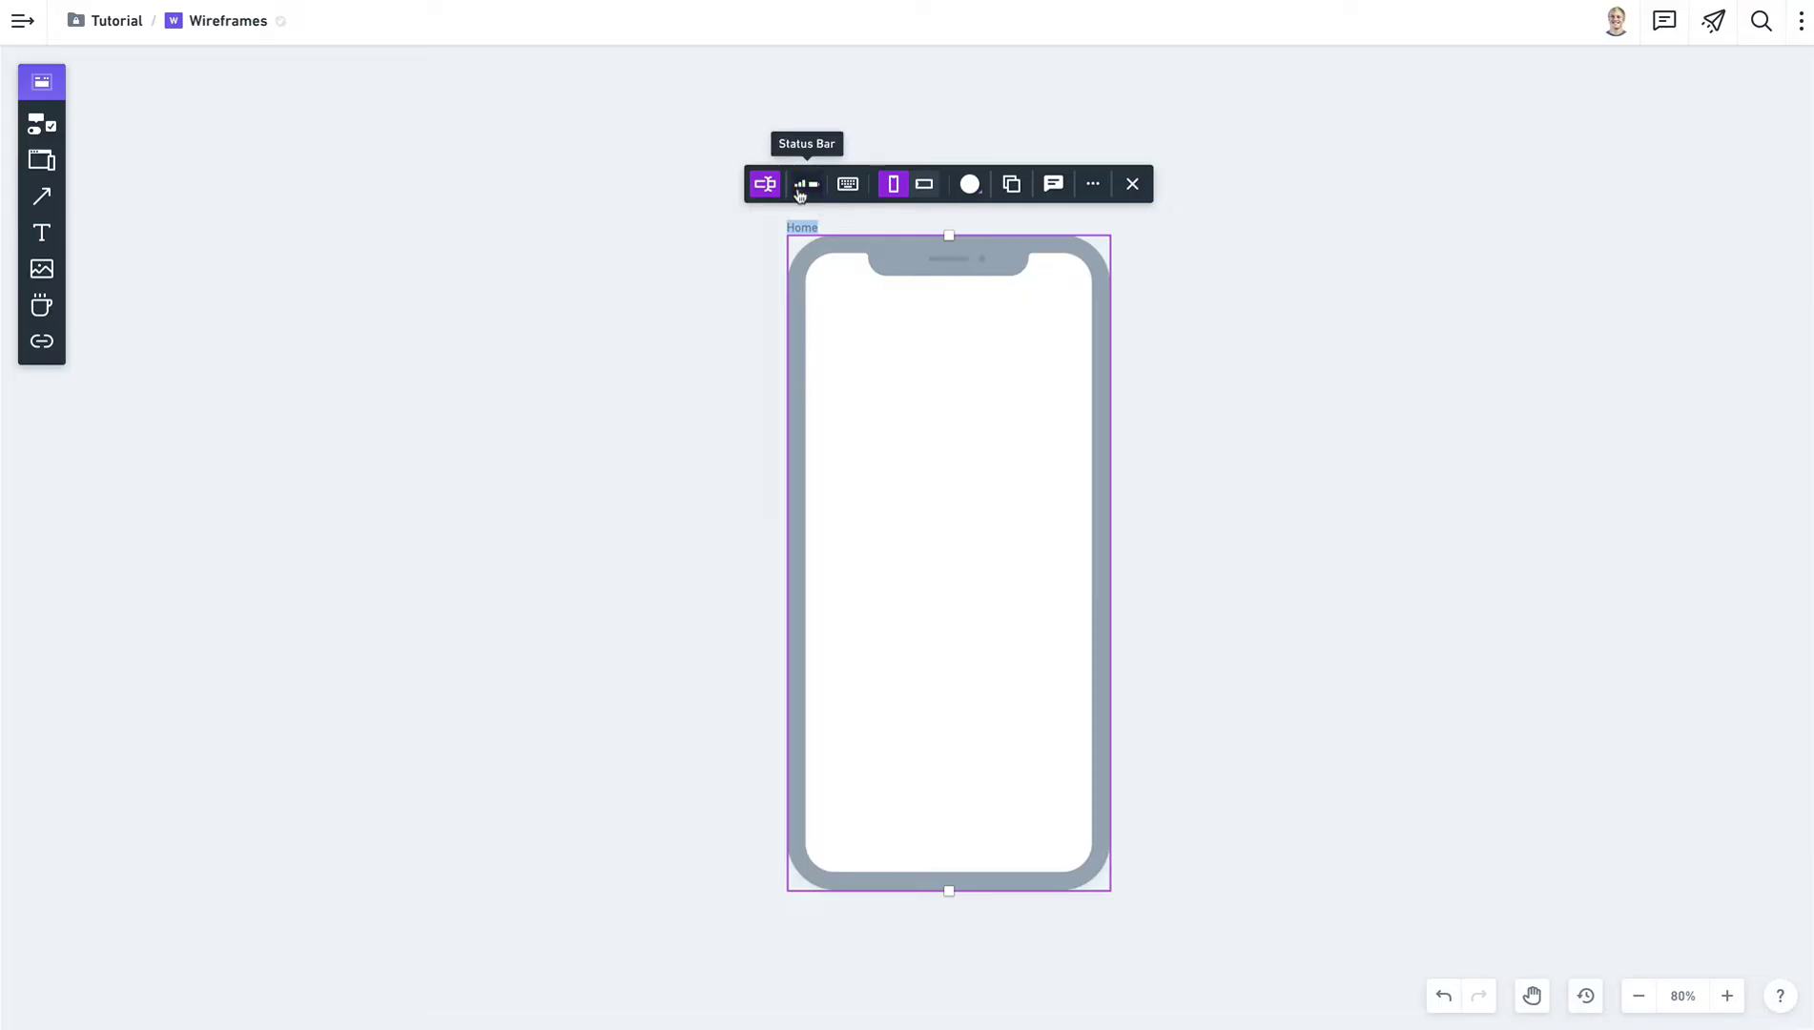
pyautogui.click(854, 191)
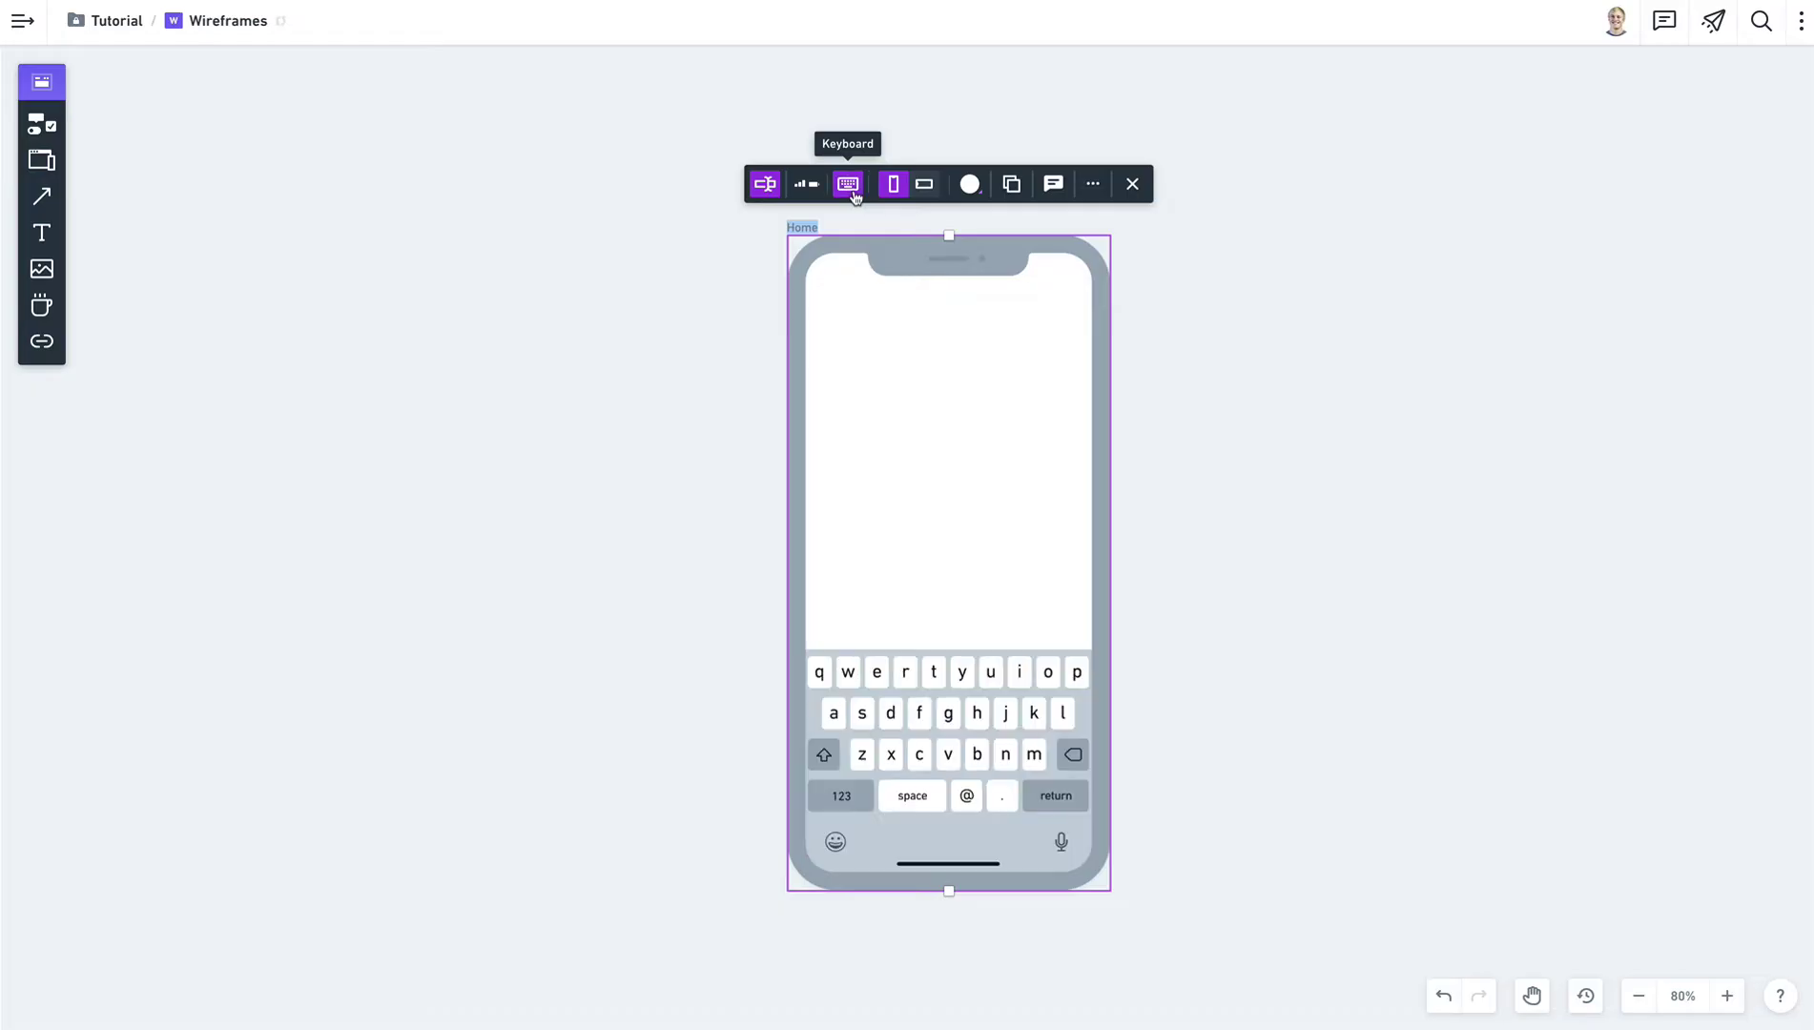
pyautogui.click(855, 193)
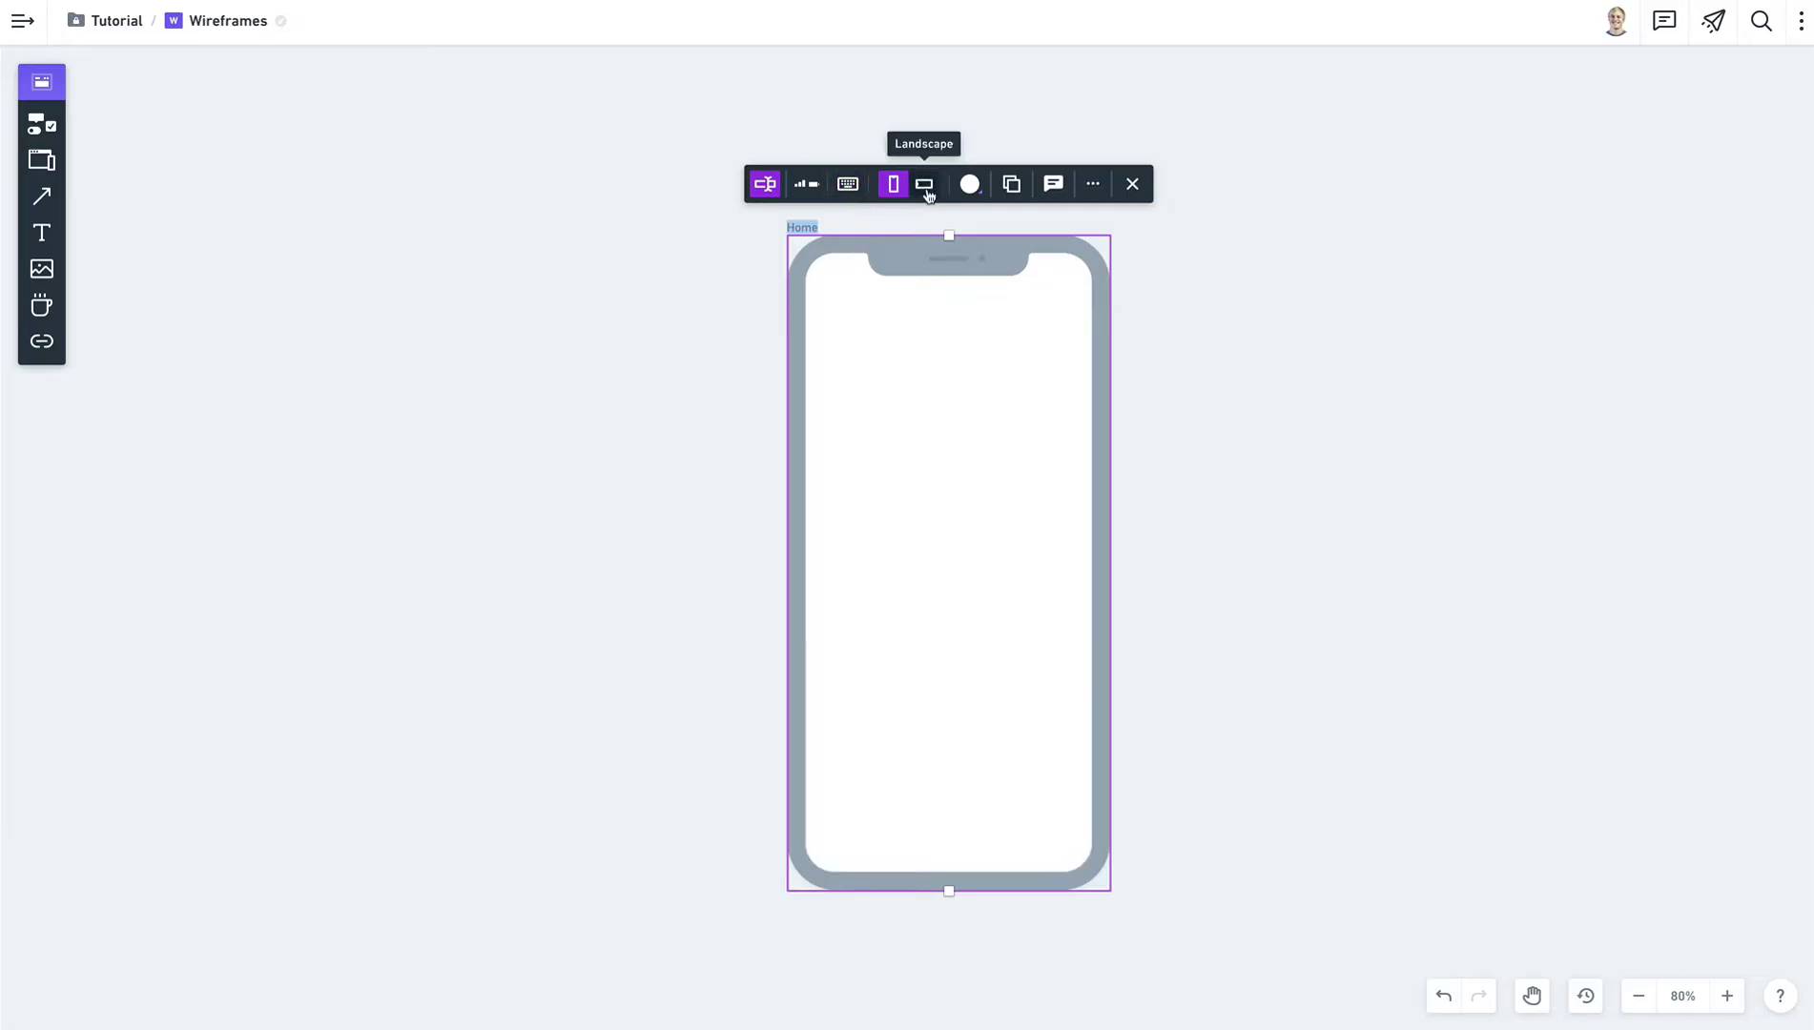
pyautogui.click(925, 191)
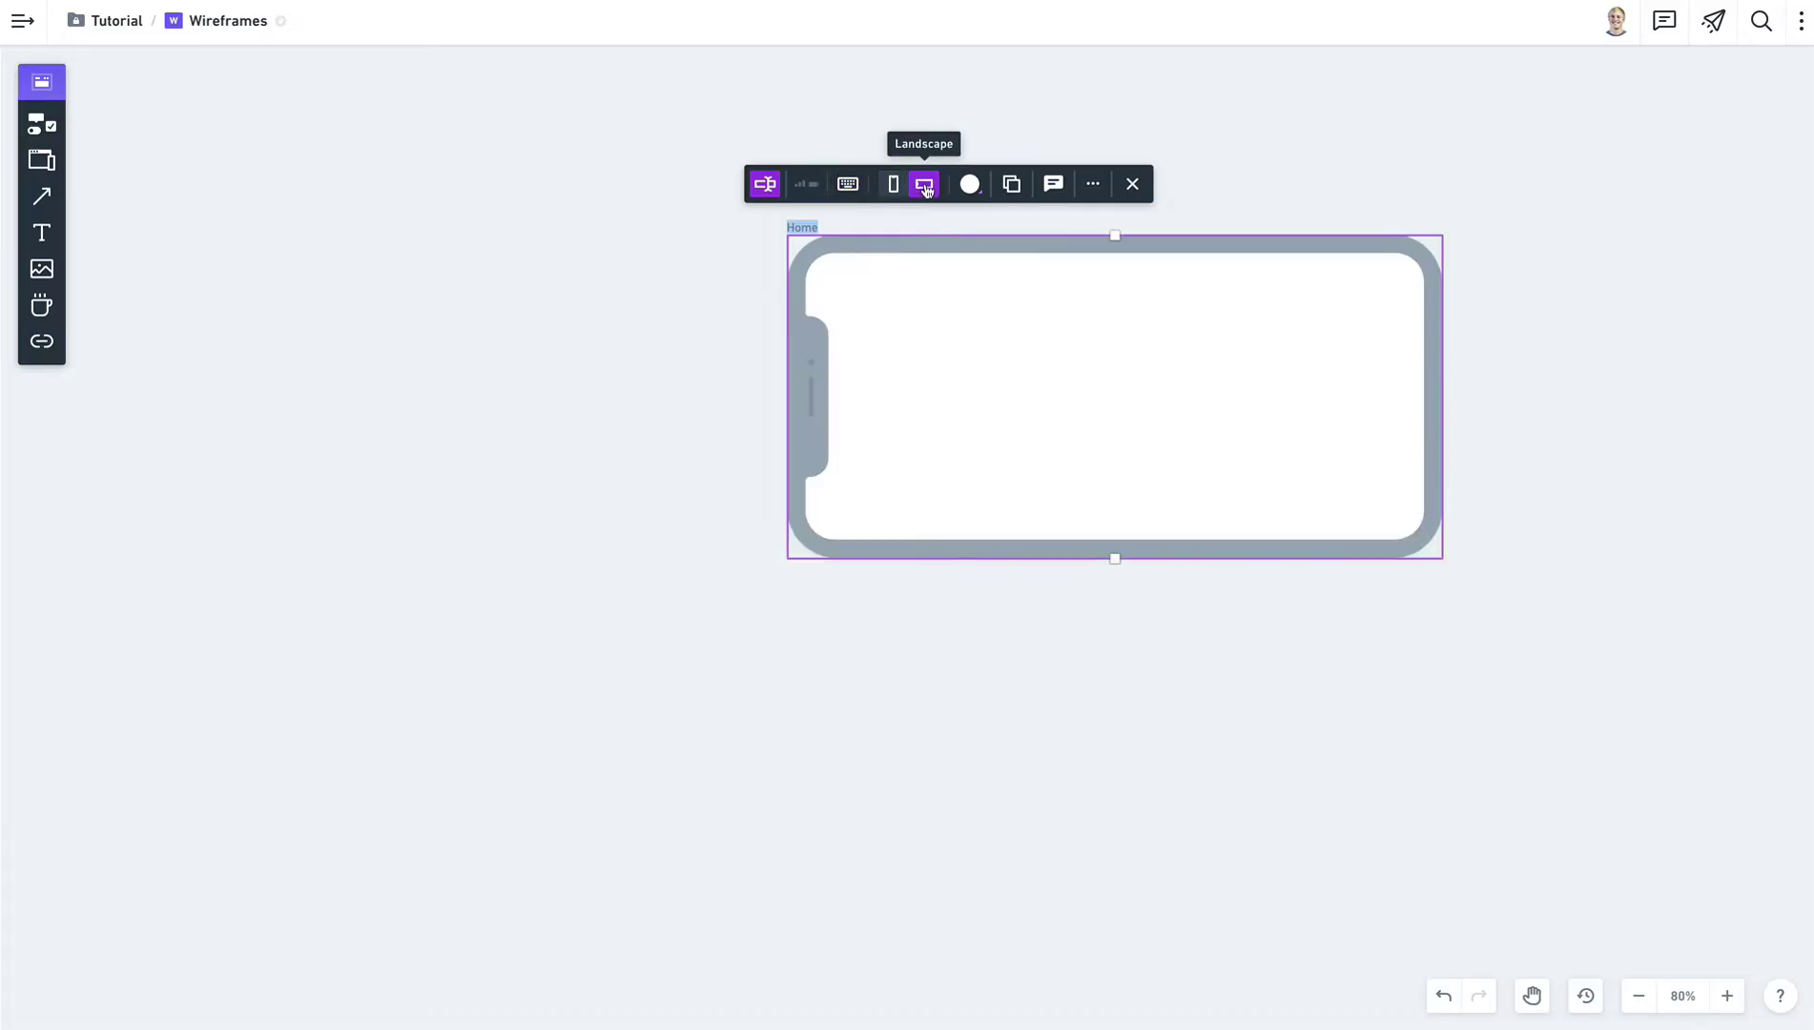
pyautogui.click(894, 187)
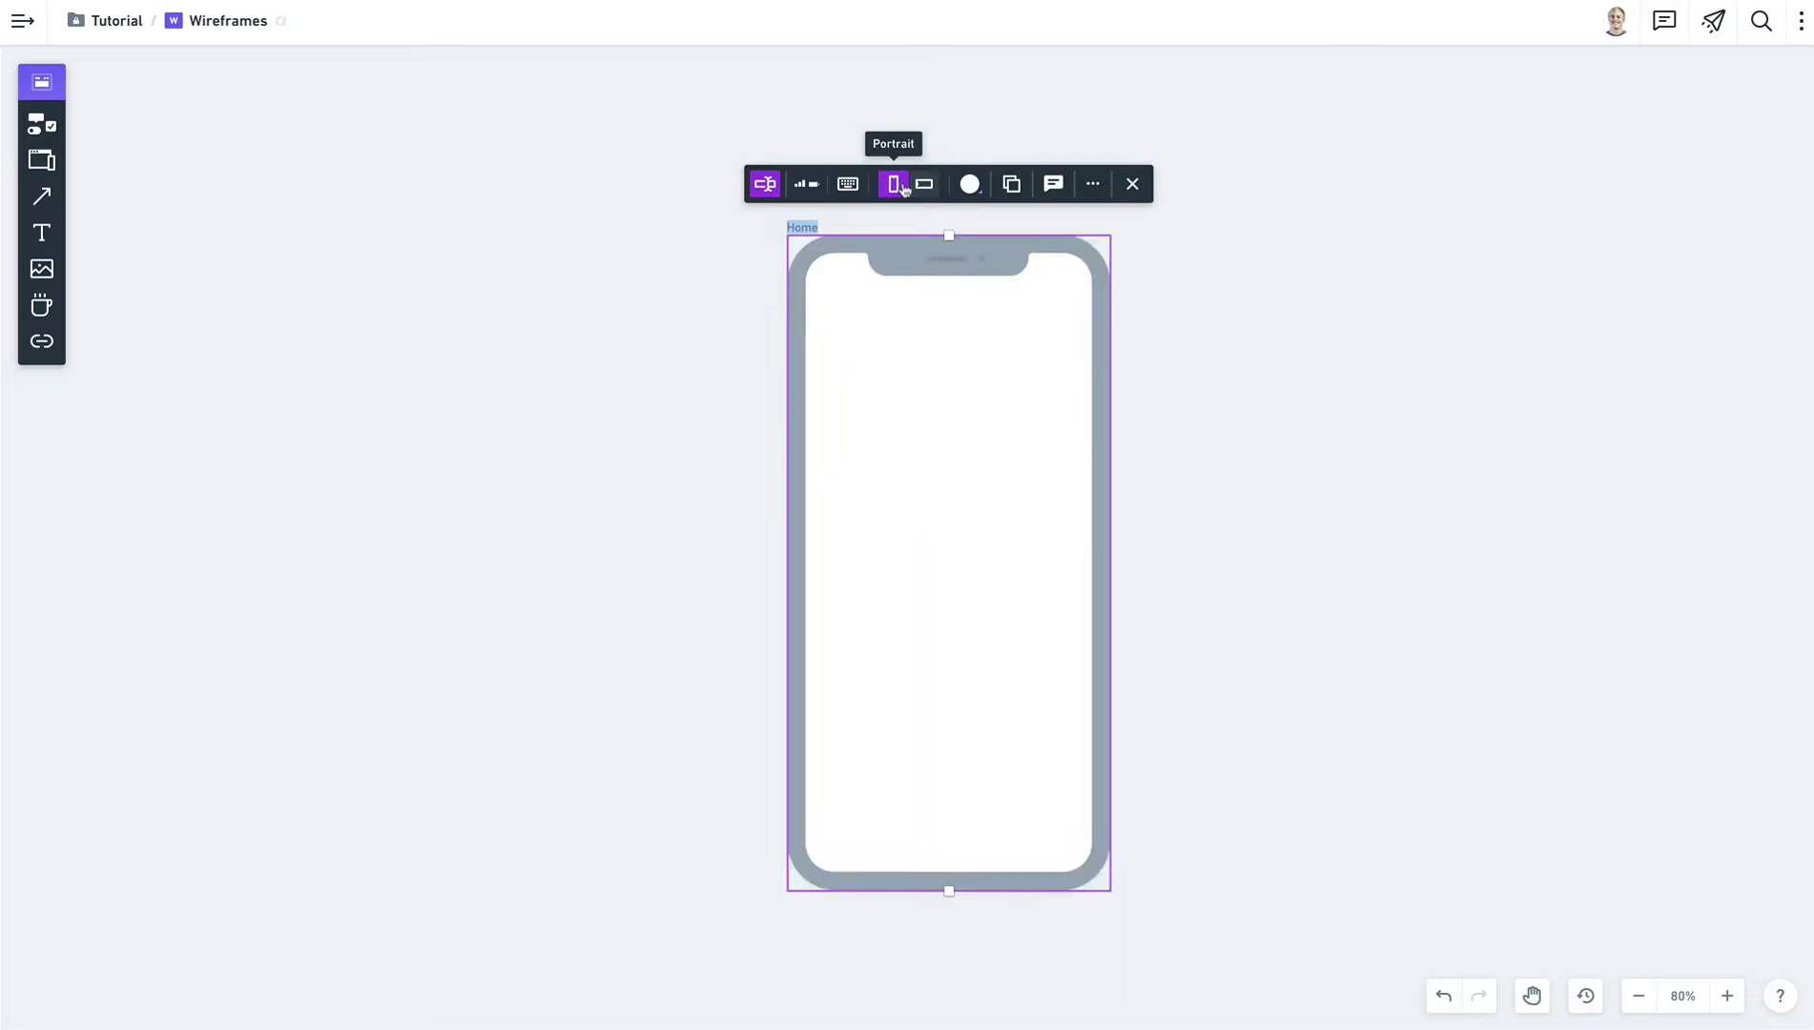
# Fill the phone screen with light grey and reselect the frame.
pyautogui.click(968, 186)
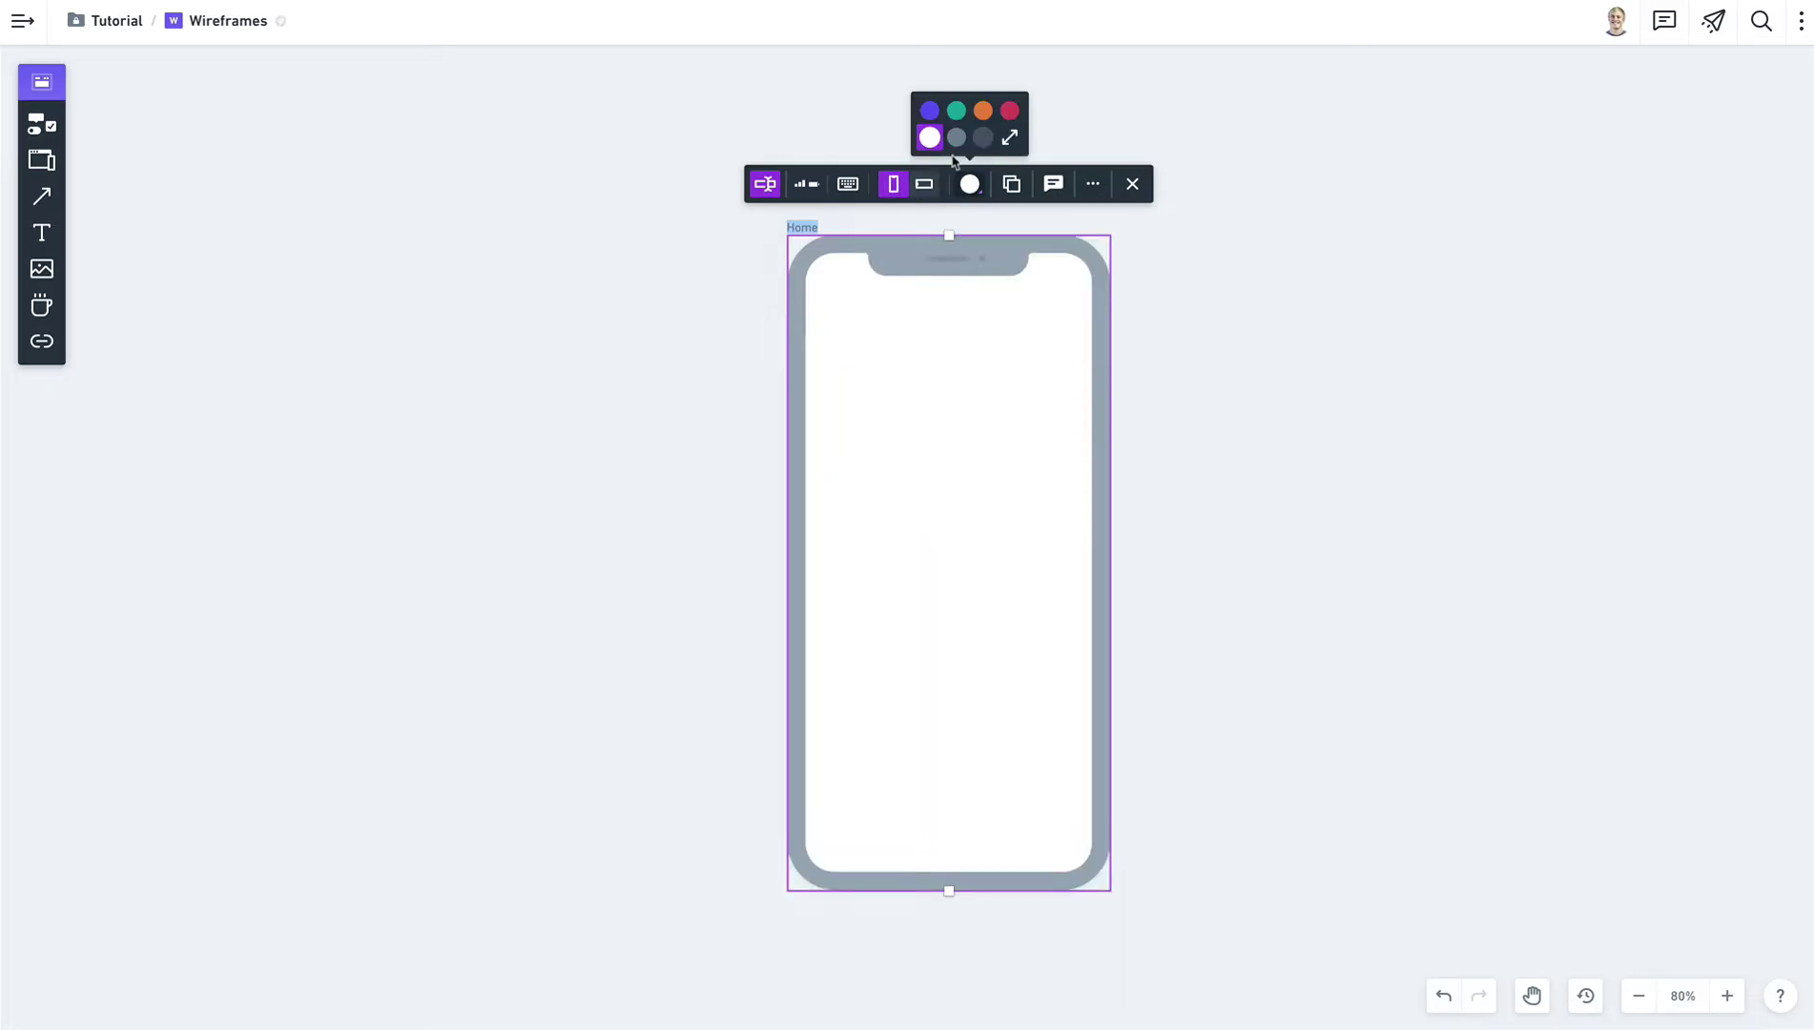
pyautogui.click(955, 138)
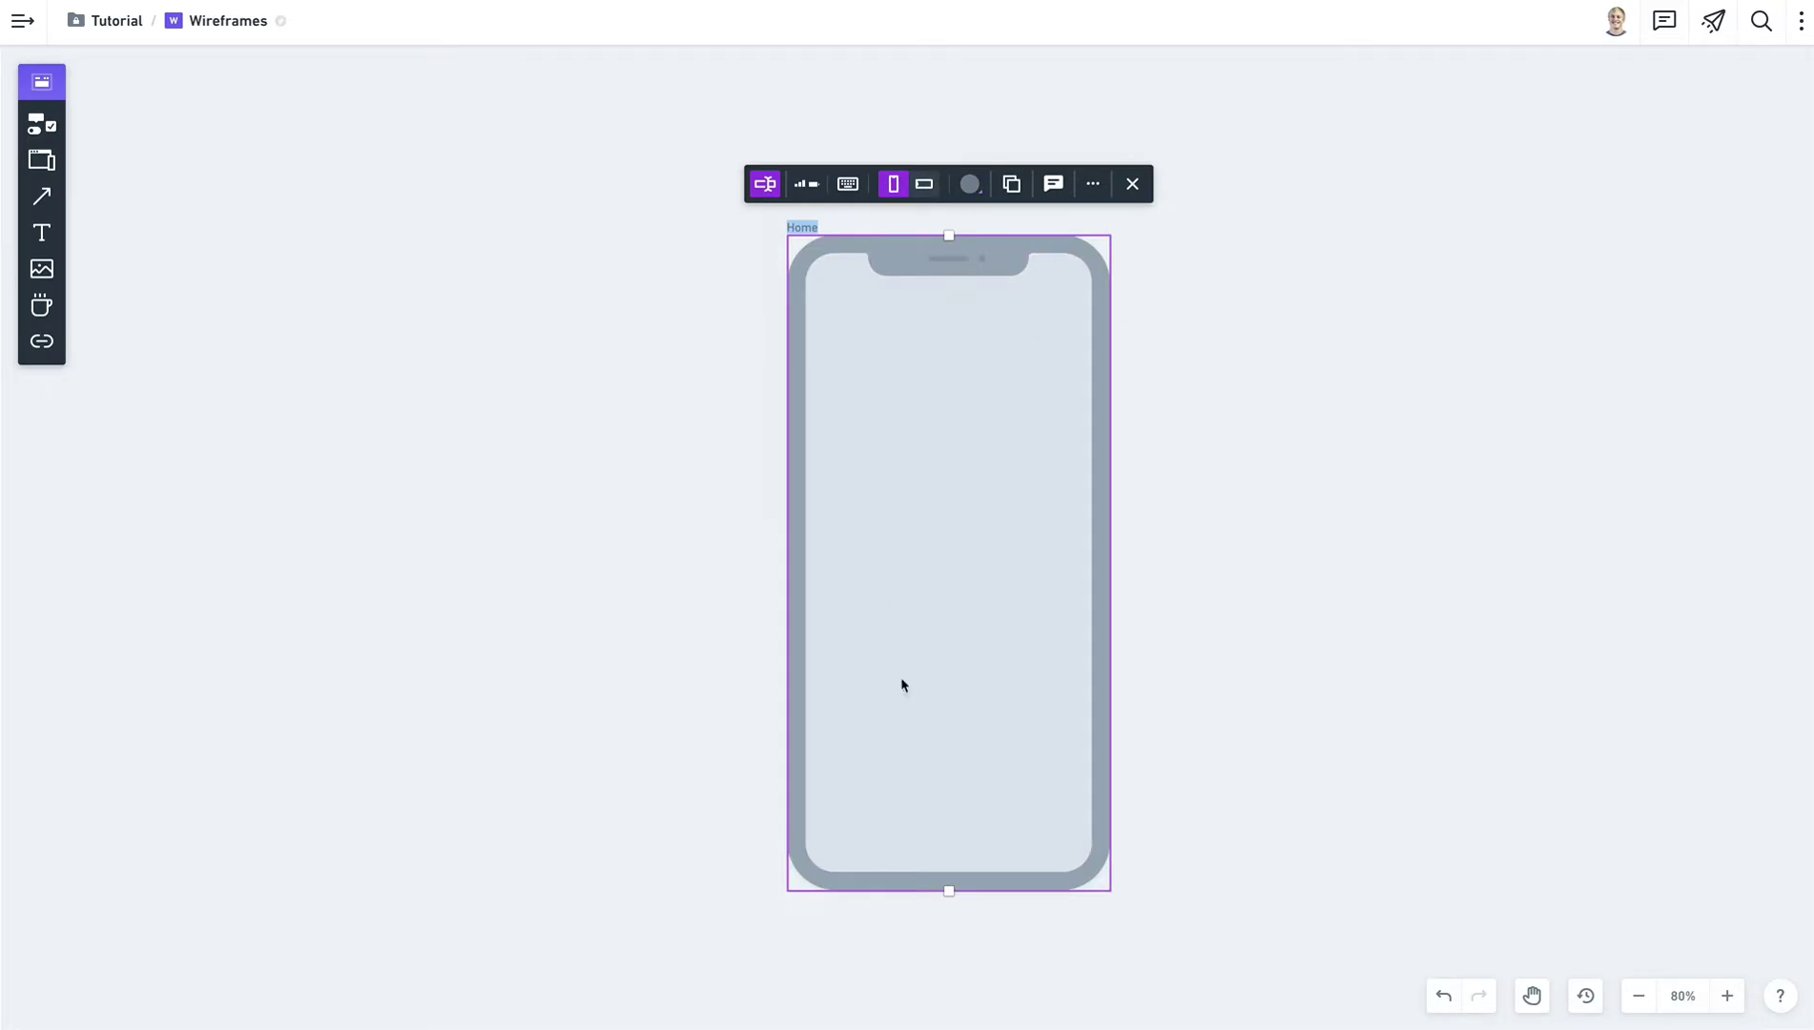
pyautogui.click(1255, 811)
pyautogui.click(949, 891)
pyautogui.moveTo(949, 891); pyautogui.dragTo(963, 854)
# Search the elements for 'butt', pick Solid Button, then cancel placing it.
pyautogui.press('Escape')
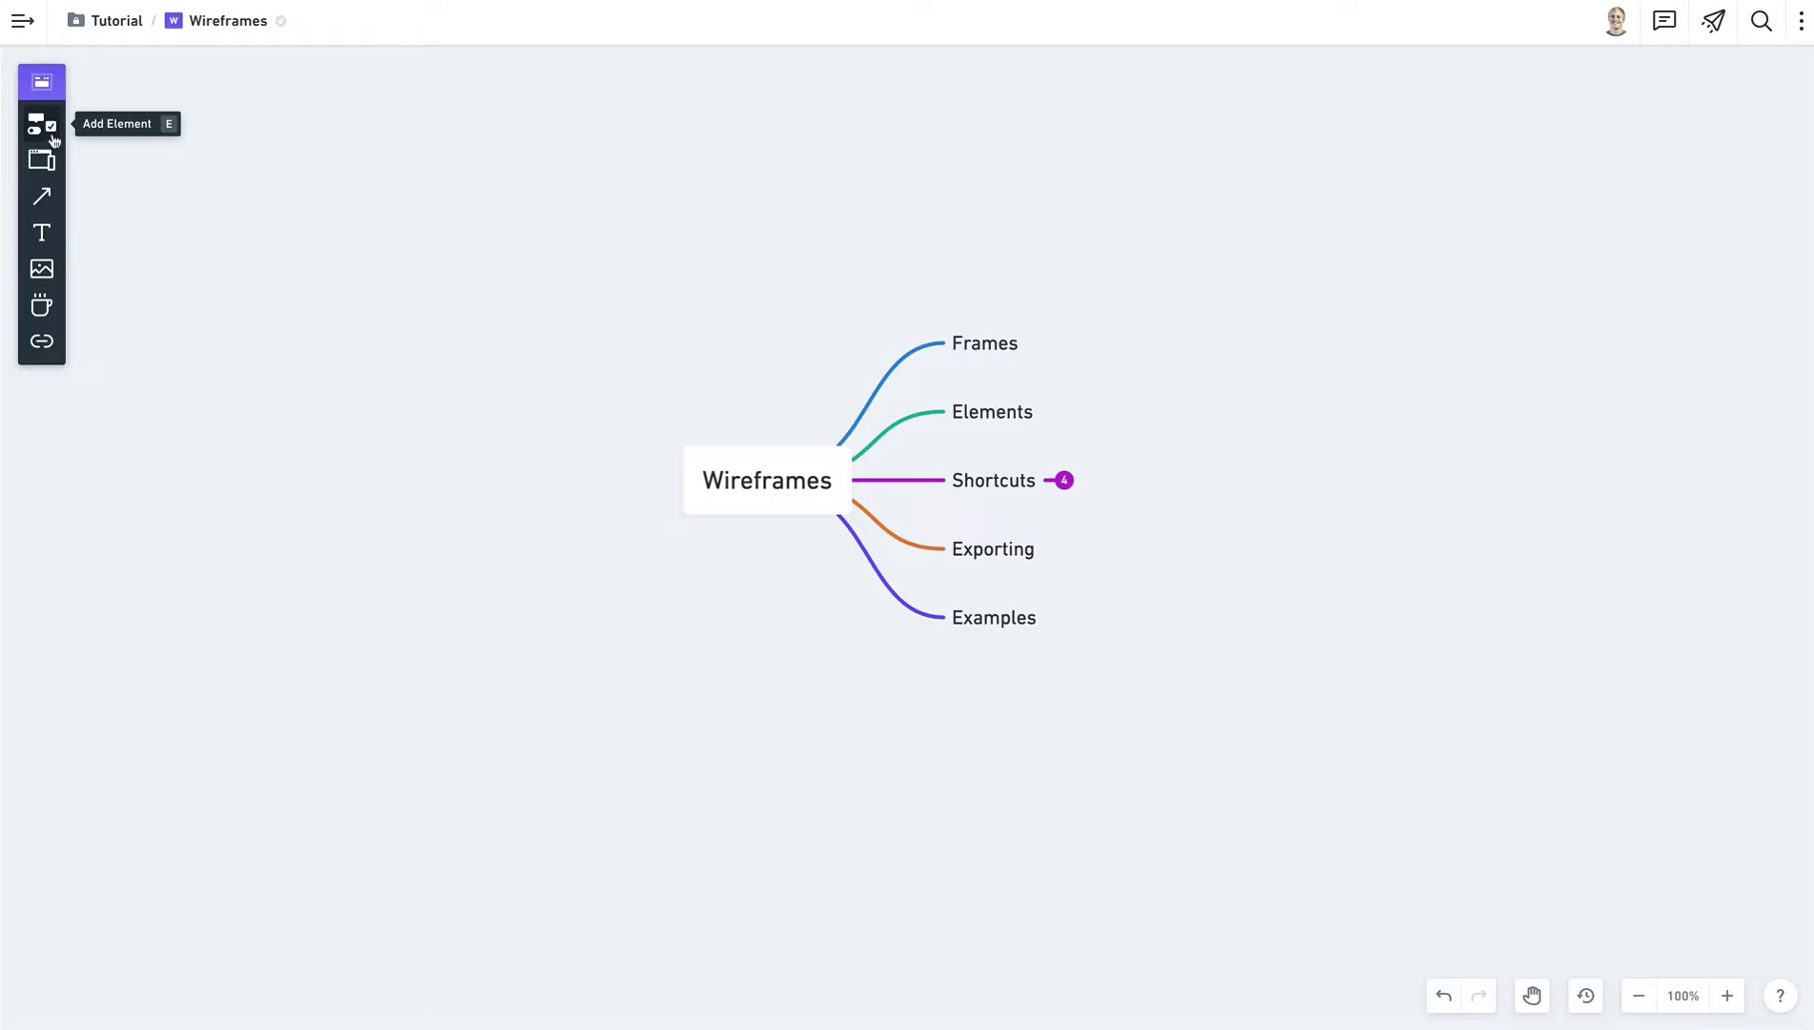
pyautogui.press('e')
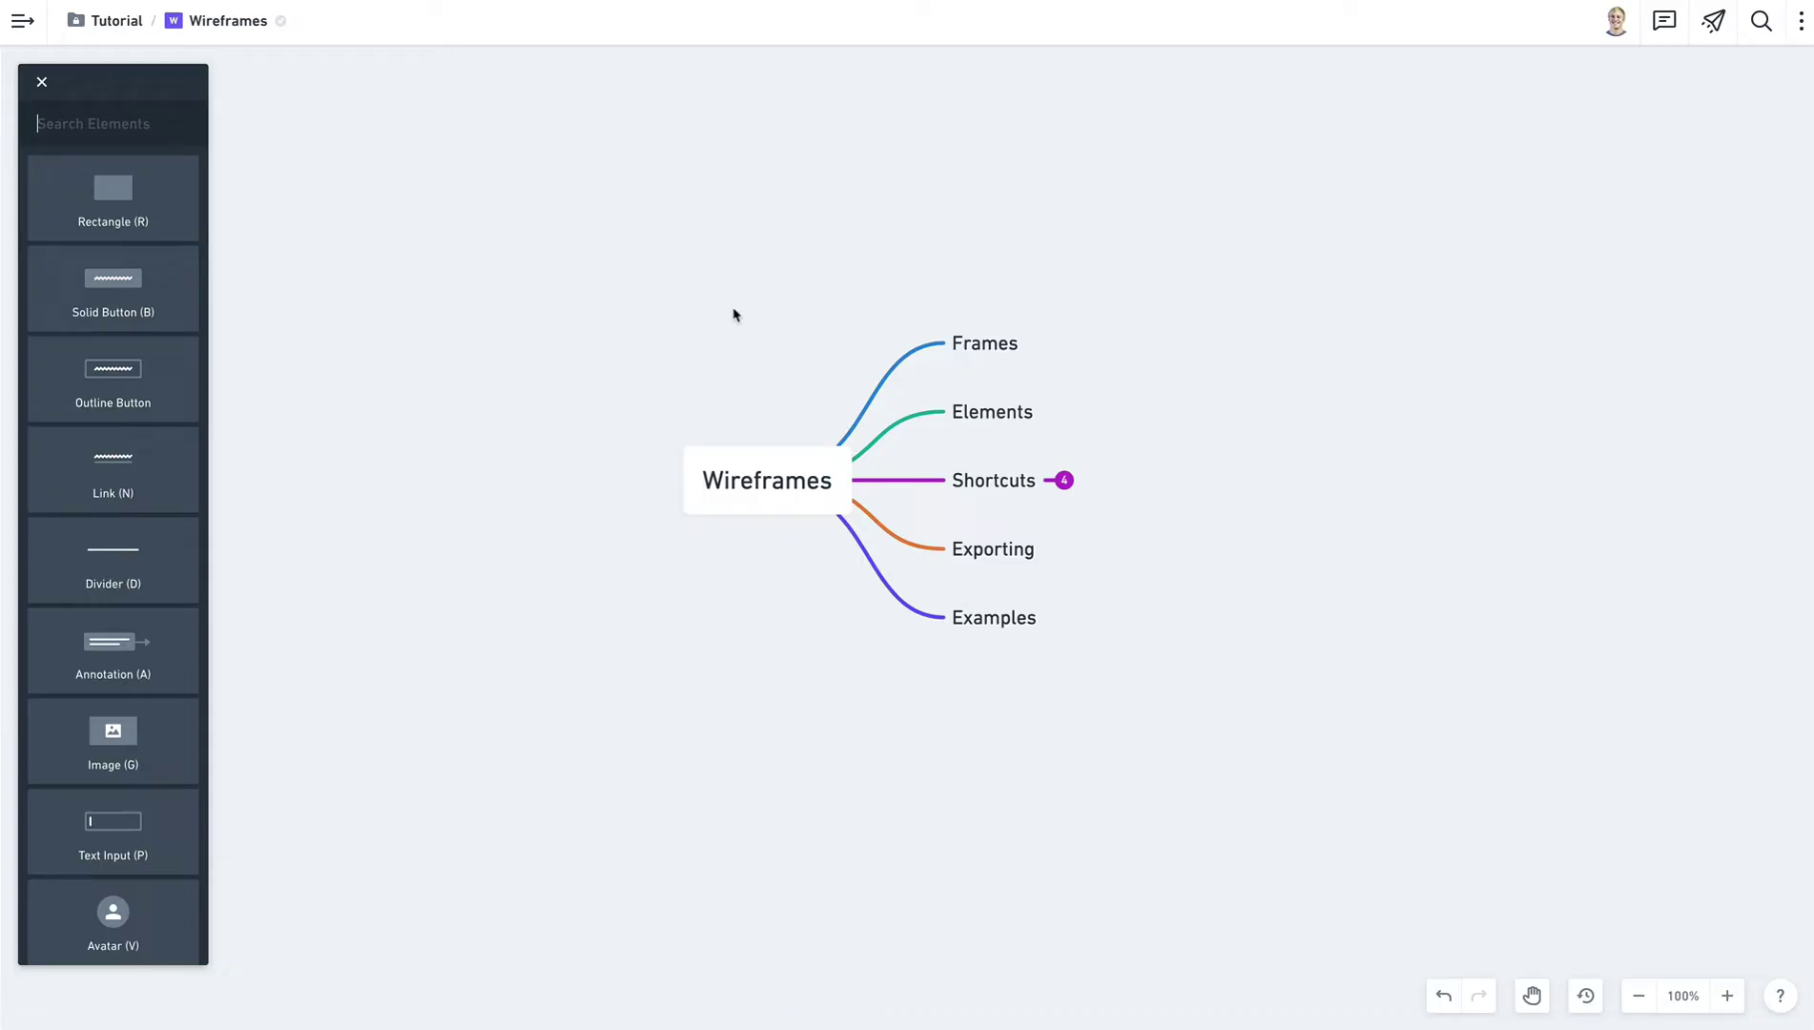
pyautogui.write('butt')
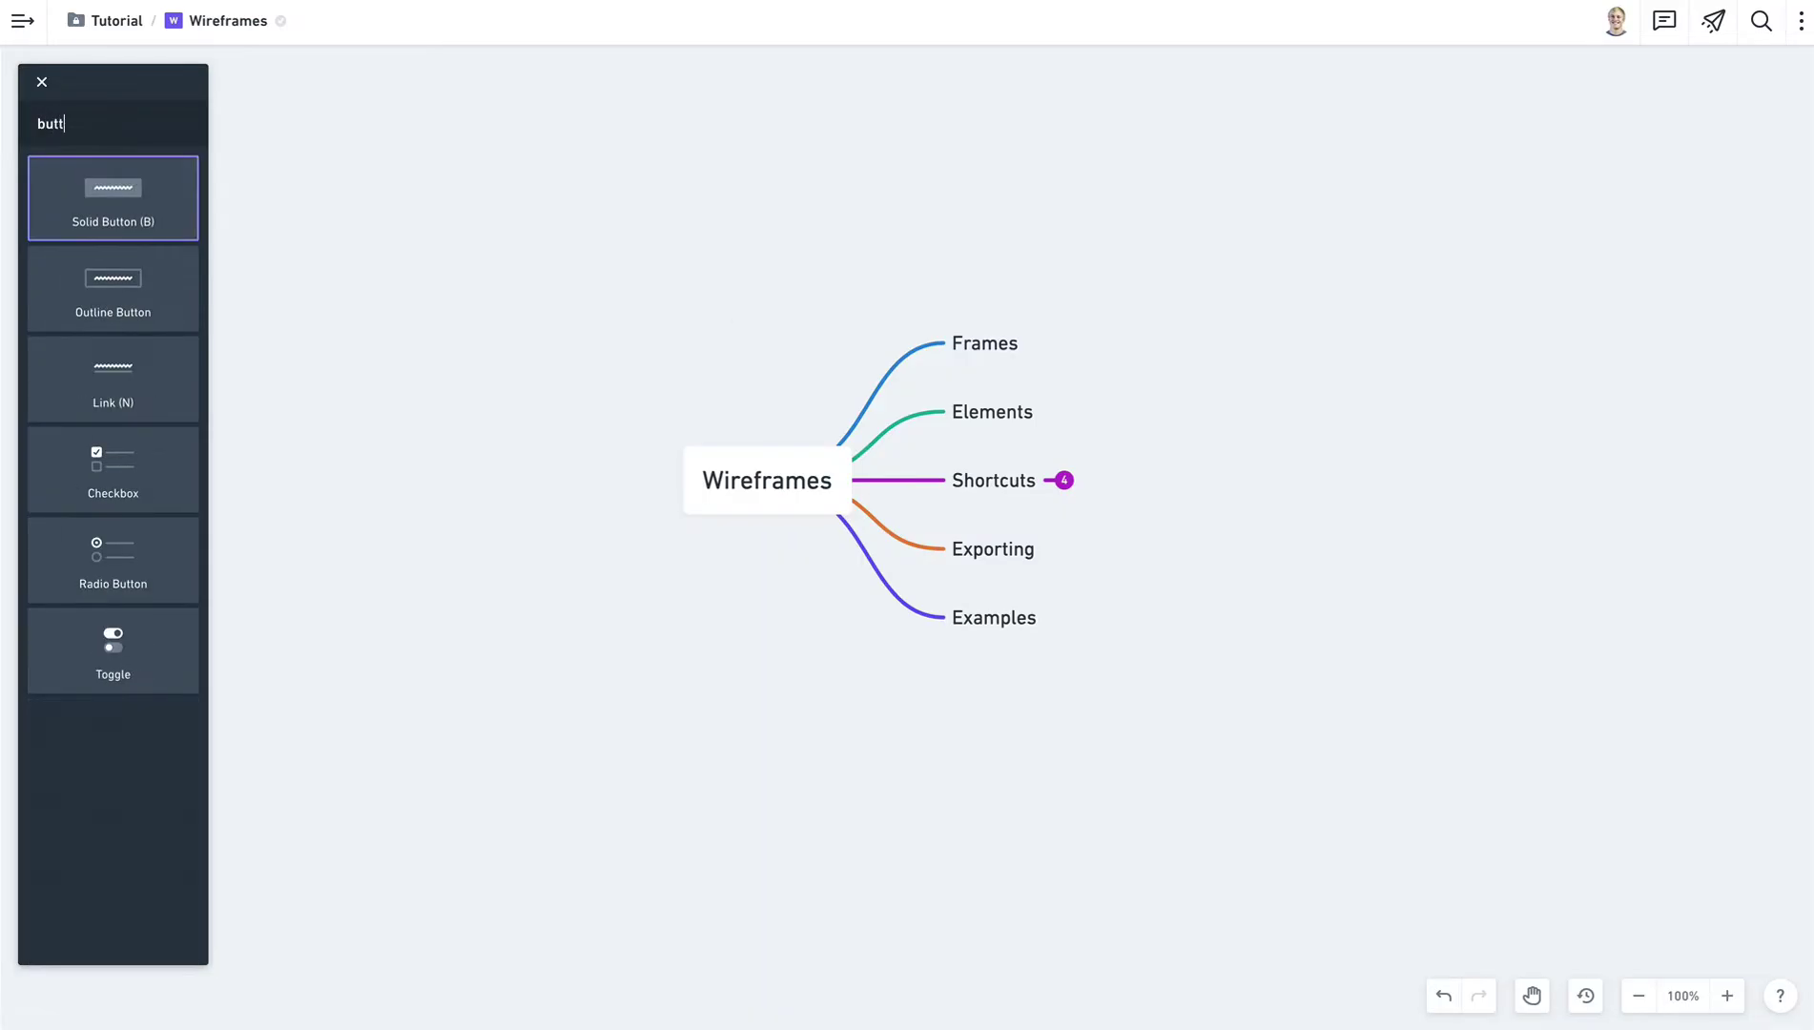
pyautogui.press('Return')
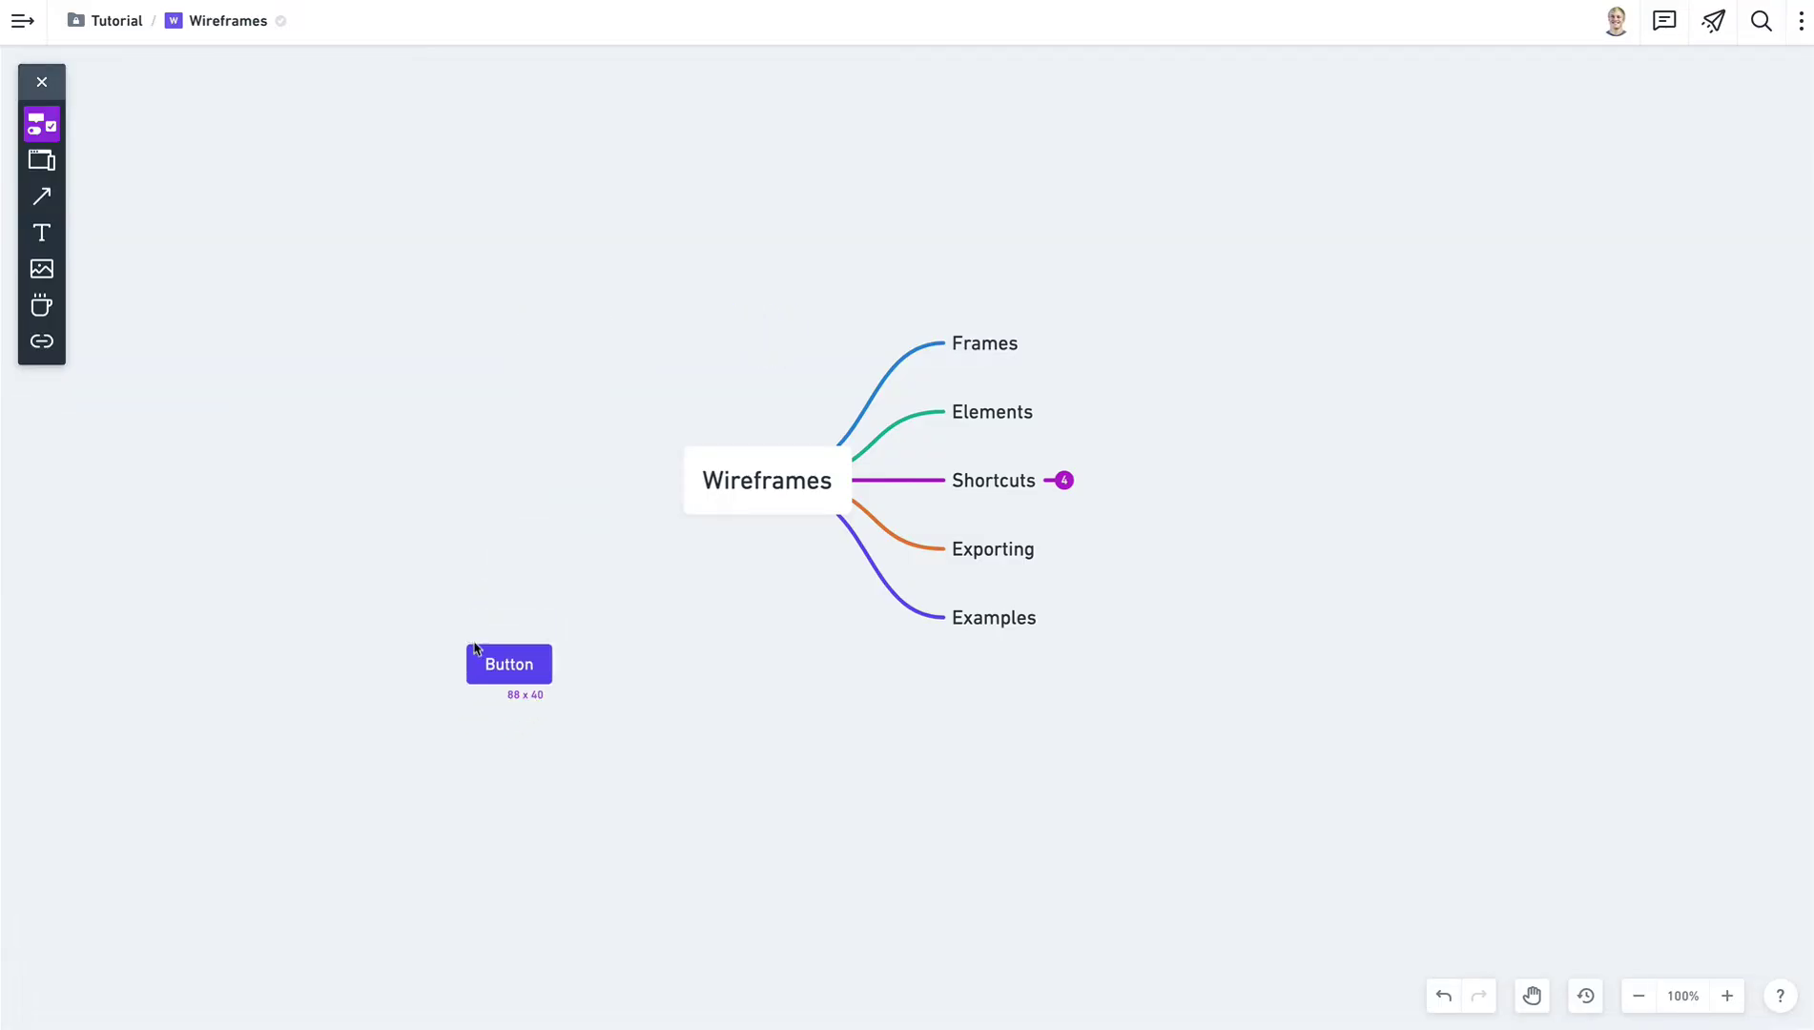
pyautogui.press('Escape')
# Reopen and close the element list, then start and cancel a button with B.
pyautogui.press('e')
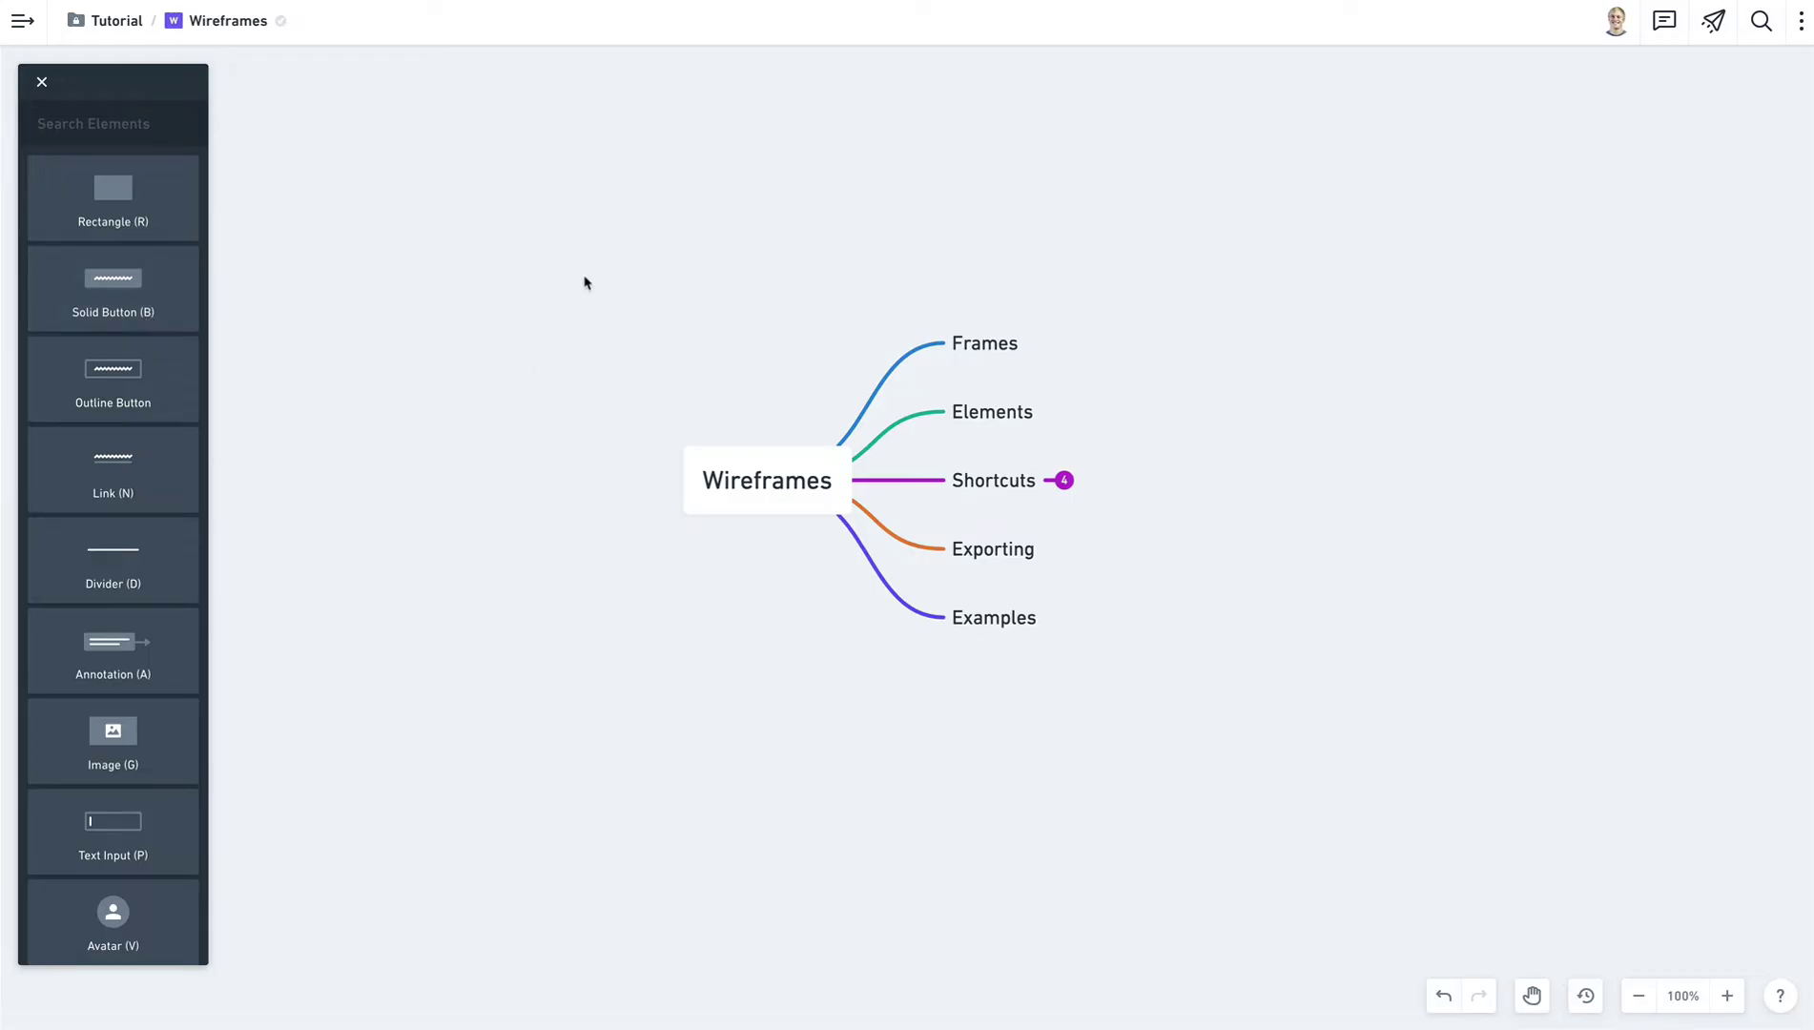
pyautogui.press('Escape')
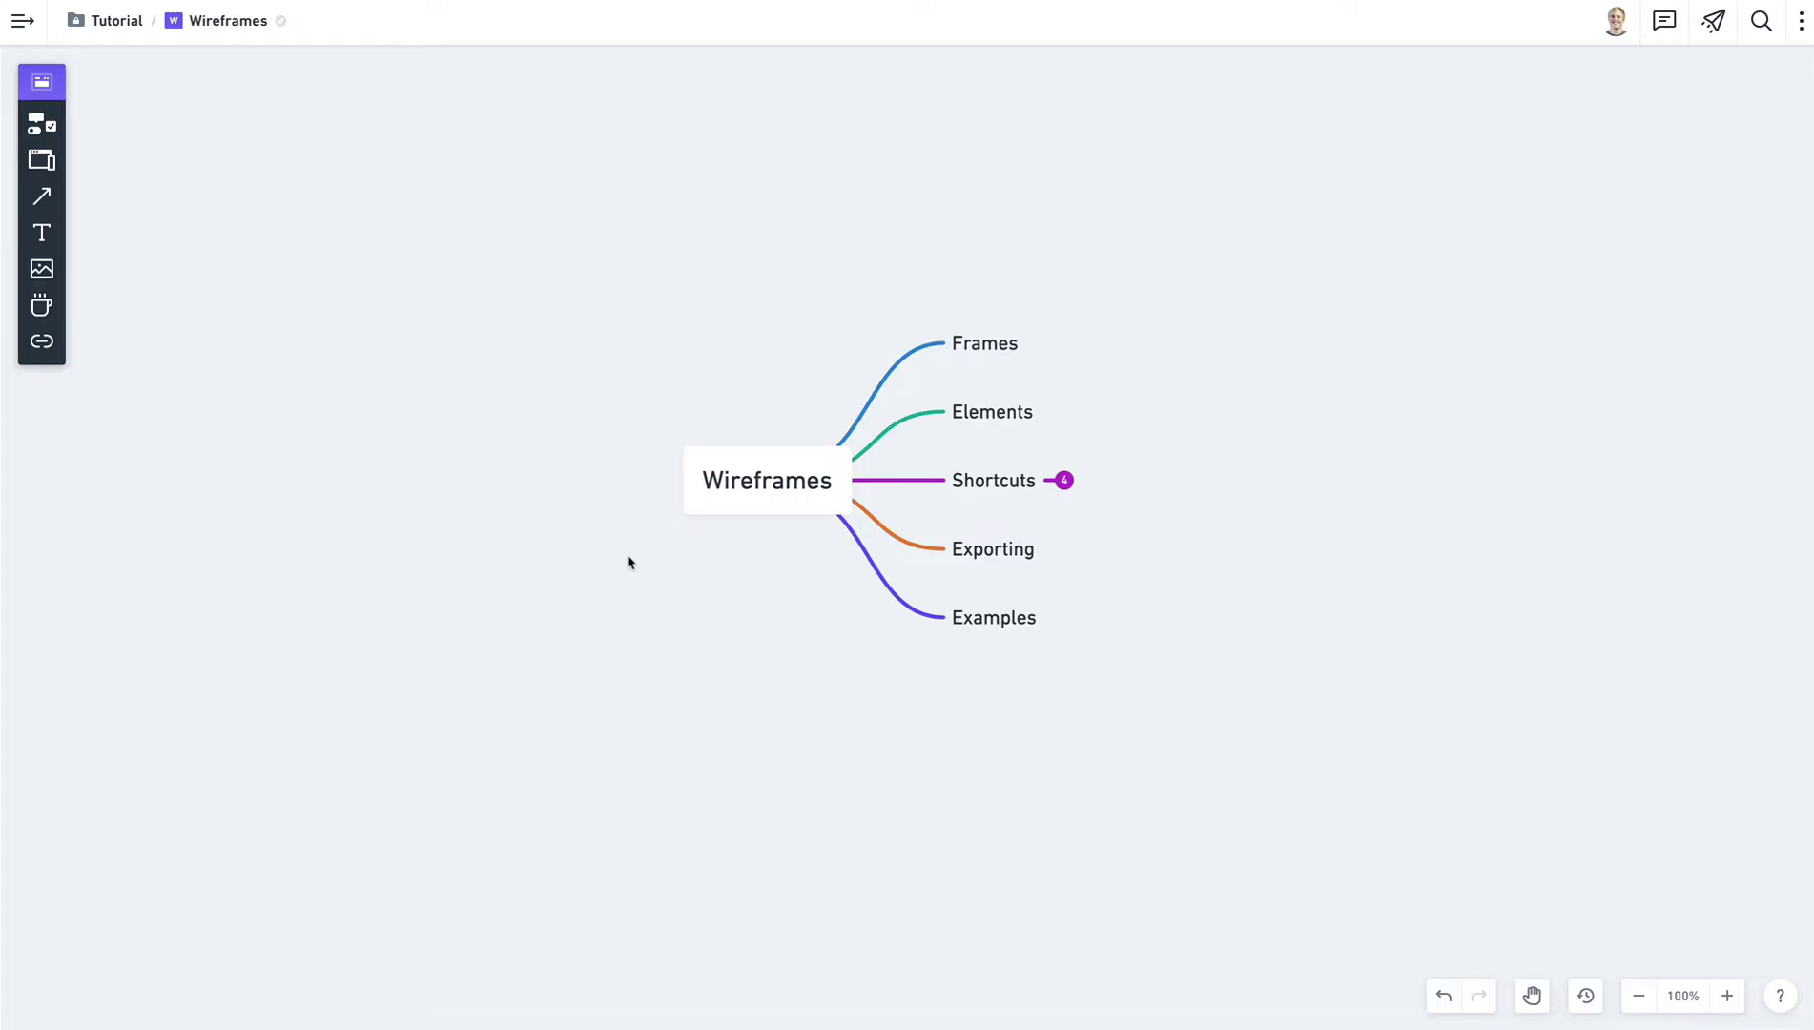
pyautogui.press('b')
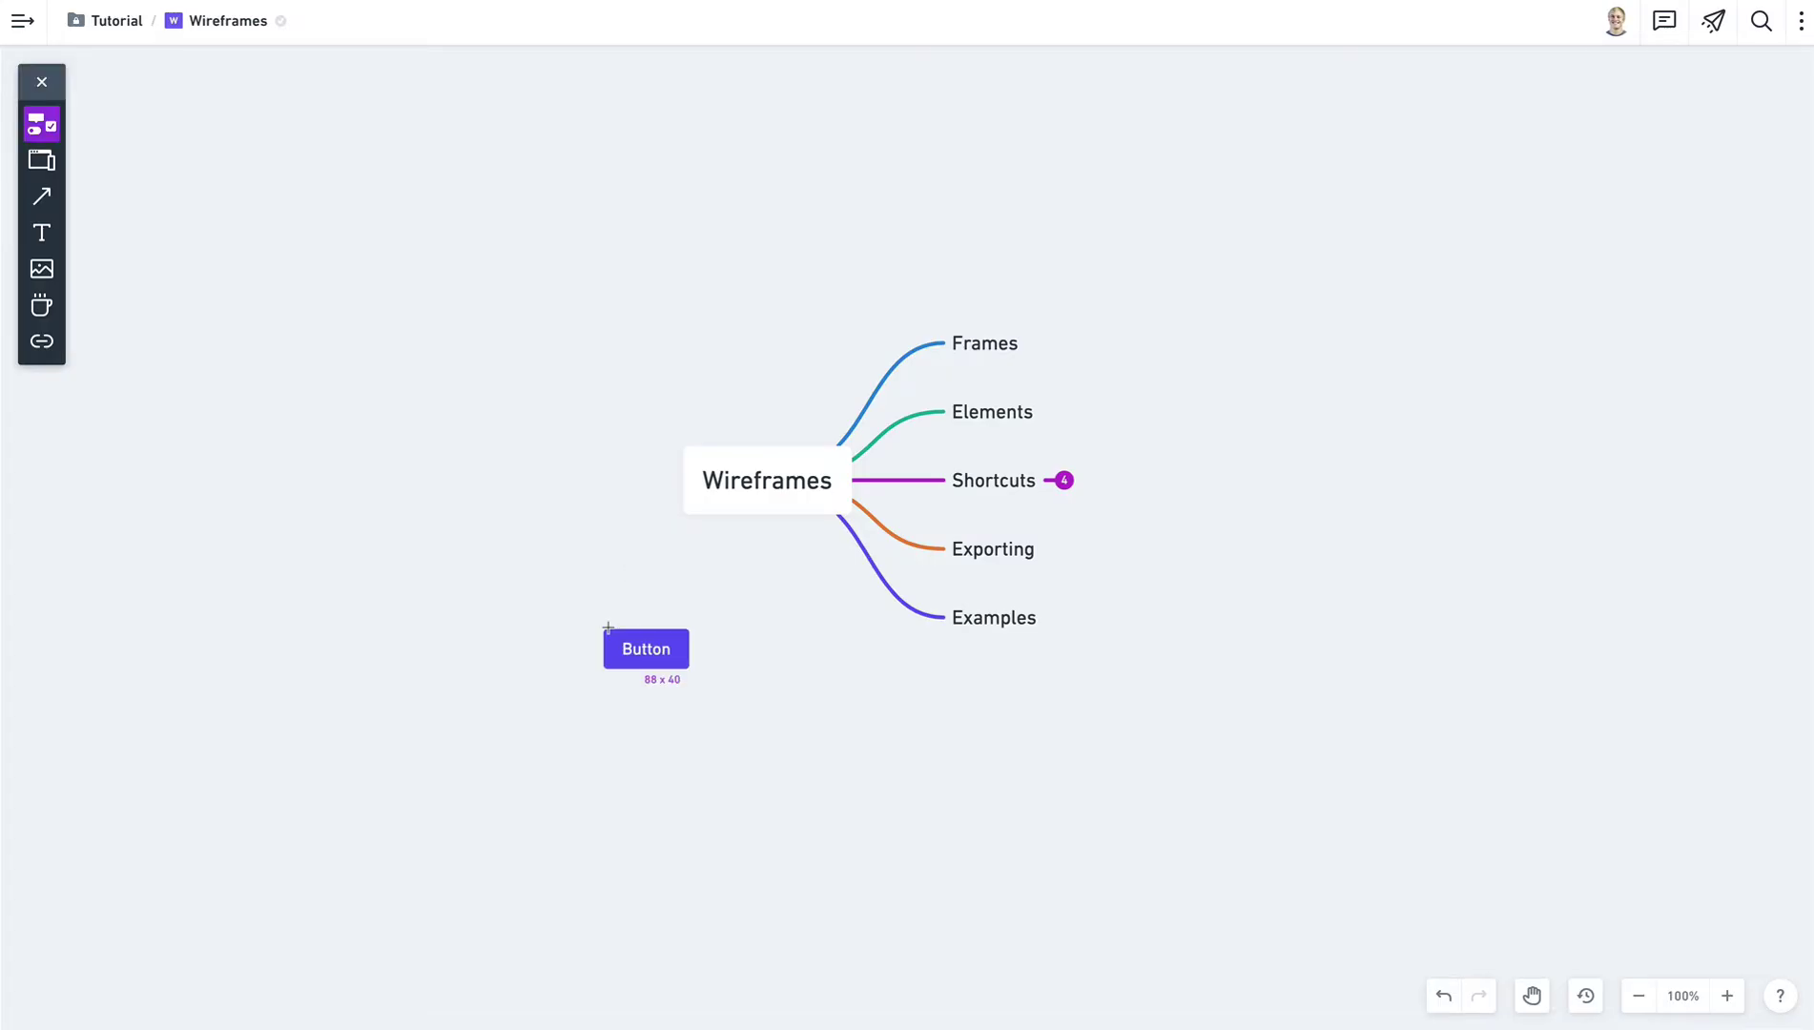
pyautogui.press('Escape')
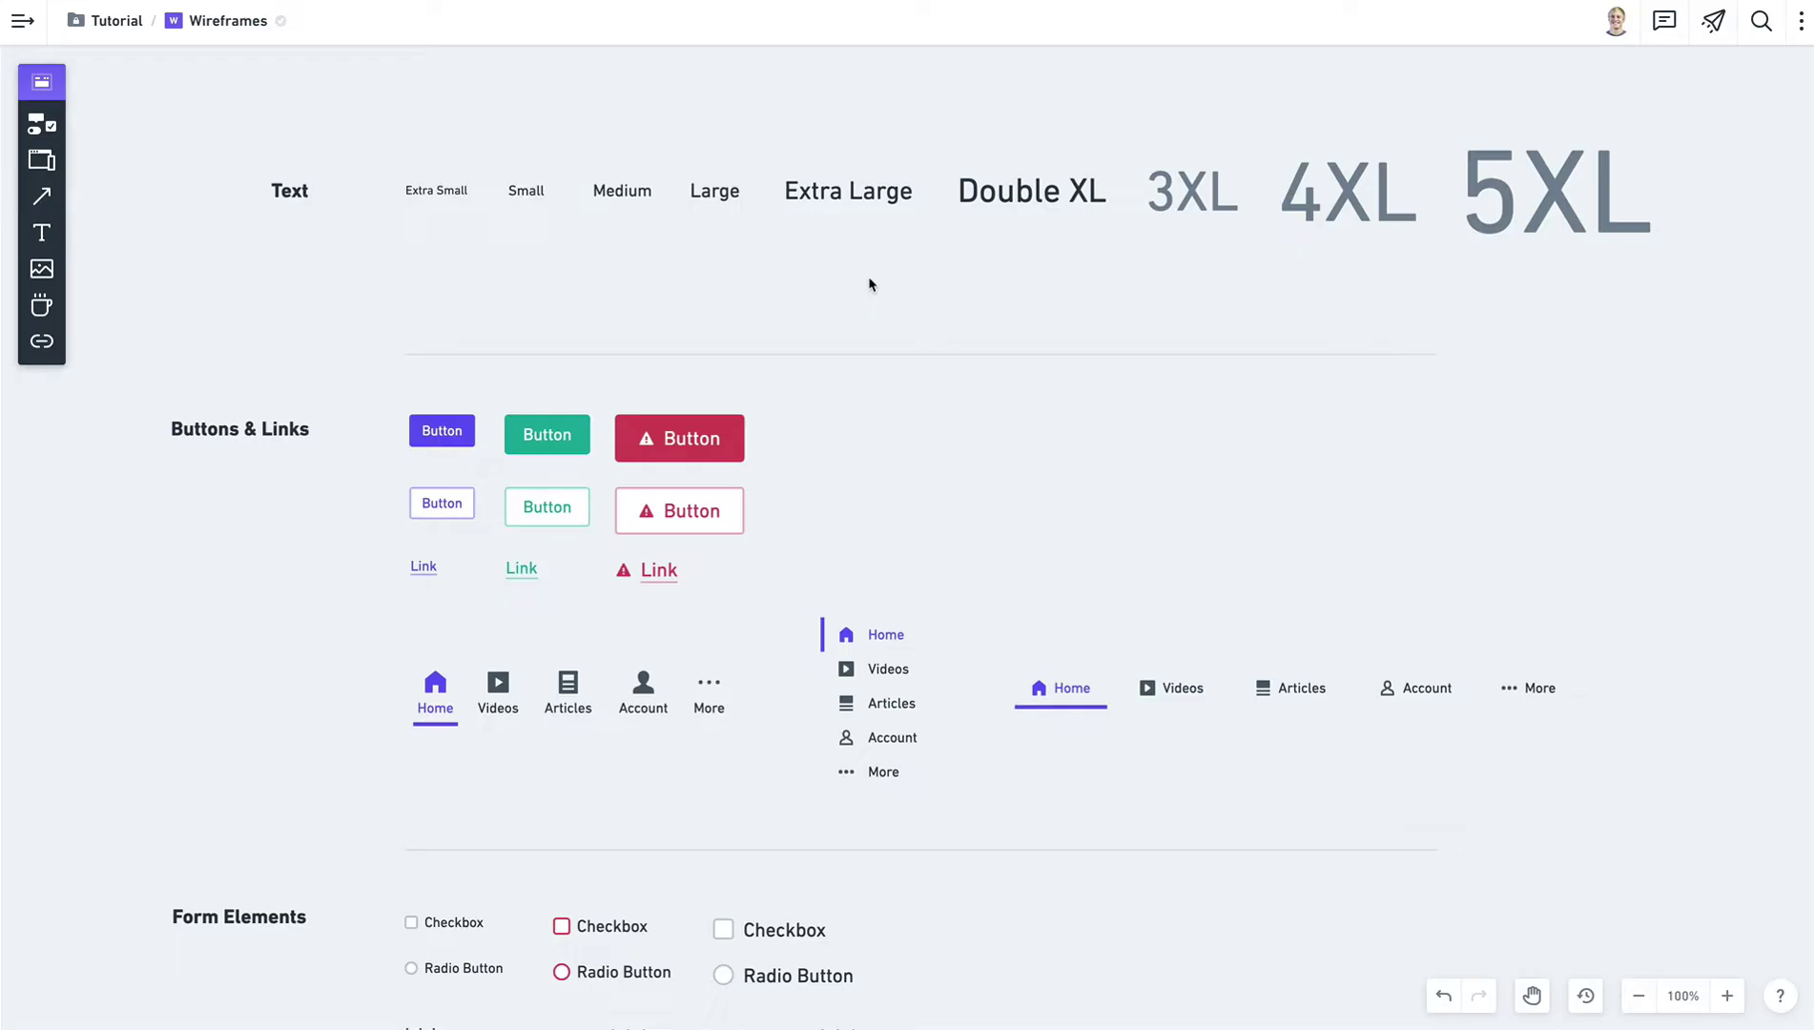
# Select the Extra Small, 3XL, 4XL and 5XL text samples, then deselect them.
pyautogui.click(462, 197)
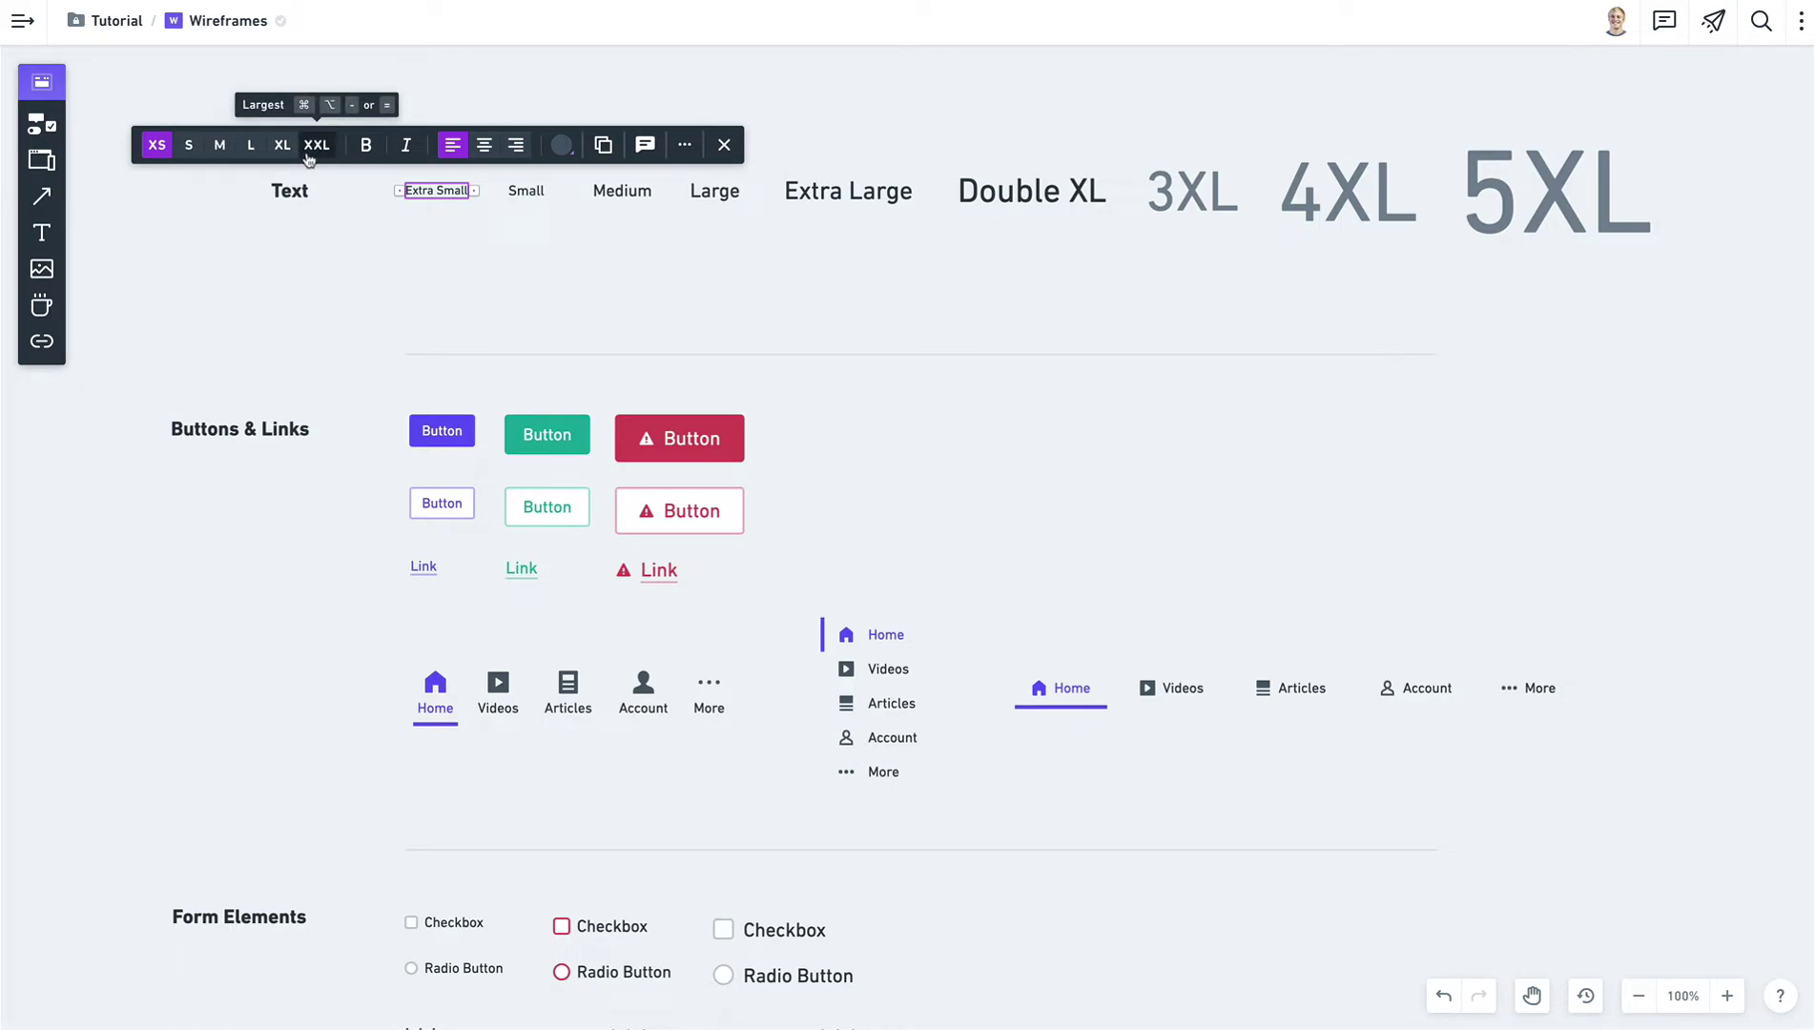
pyautogui.click(1198, 208)
pyautogui.moveTo(1624, 286); pyautogui.dragTo(1326, 220)
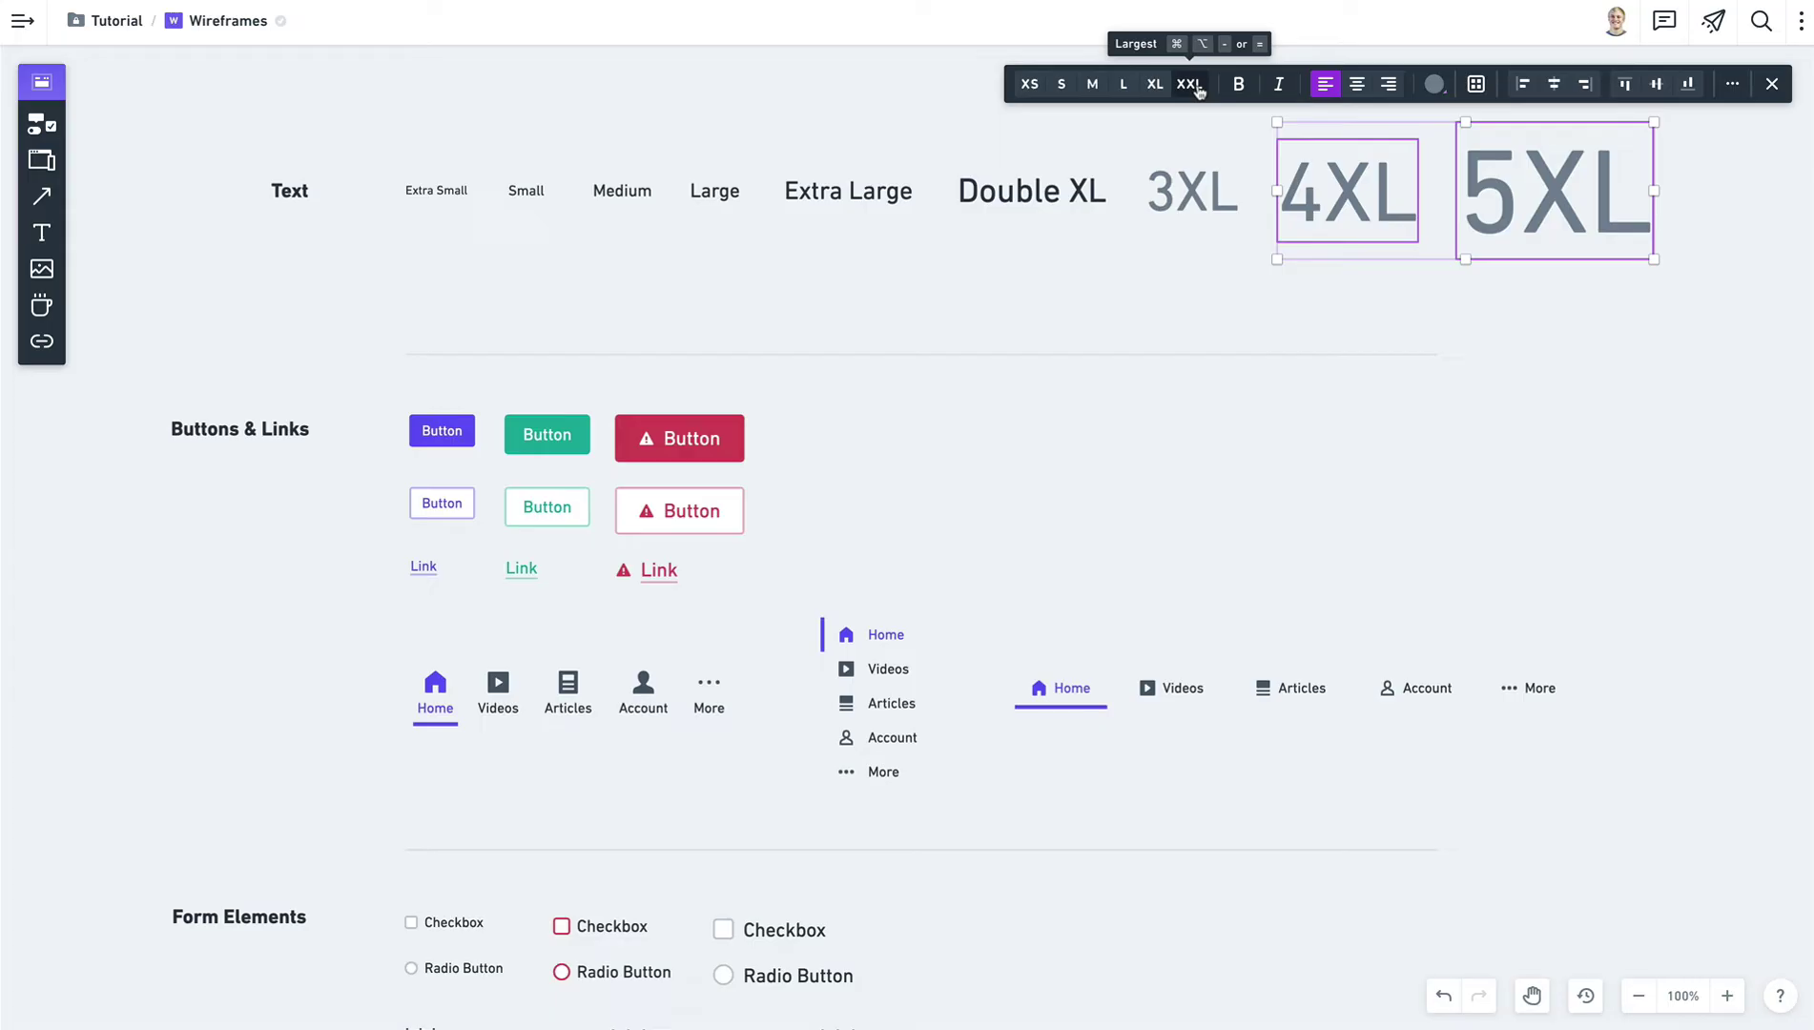
pyautogui.click(1321, 285)
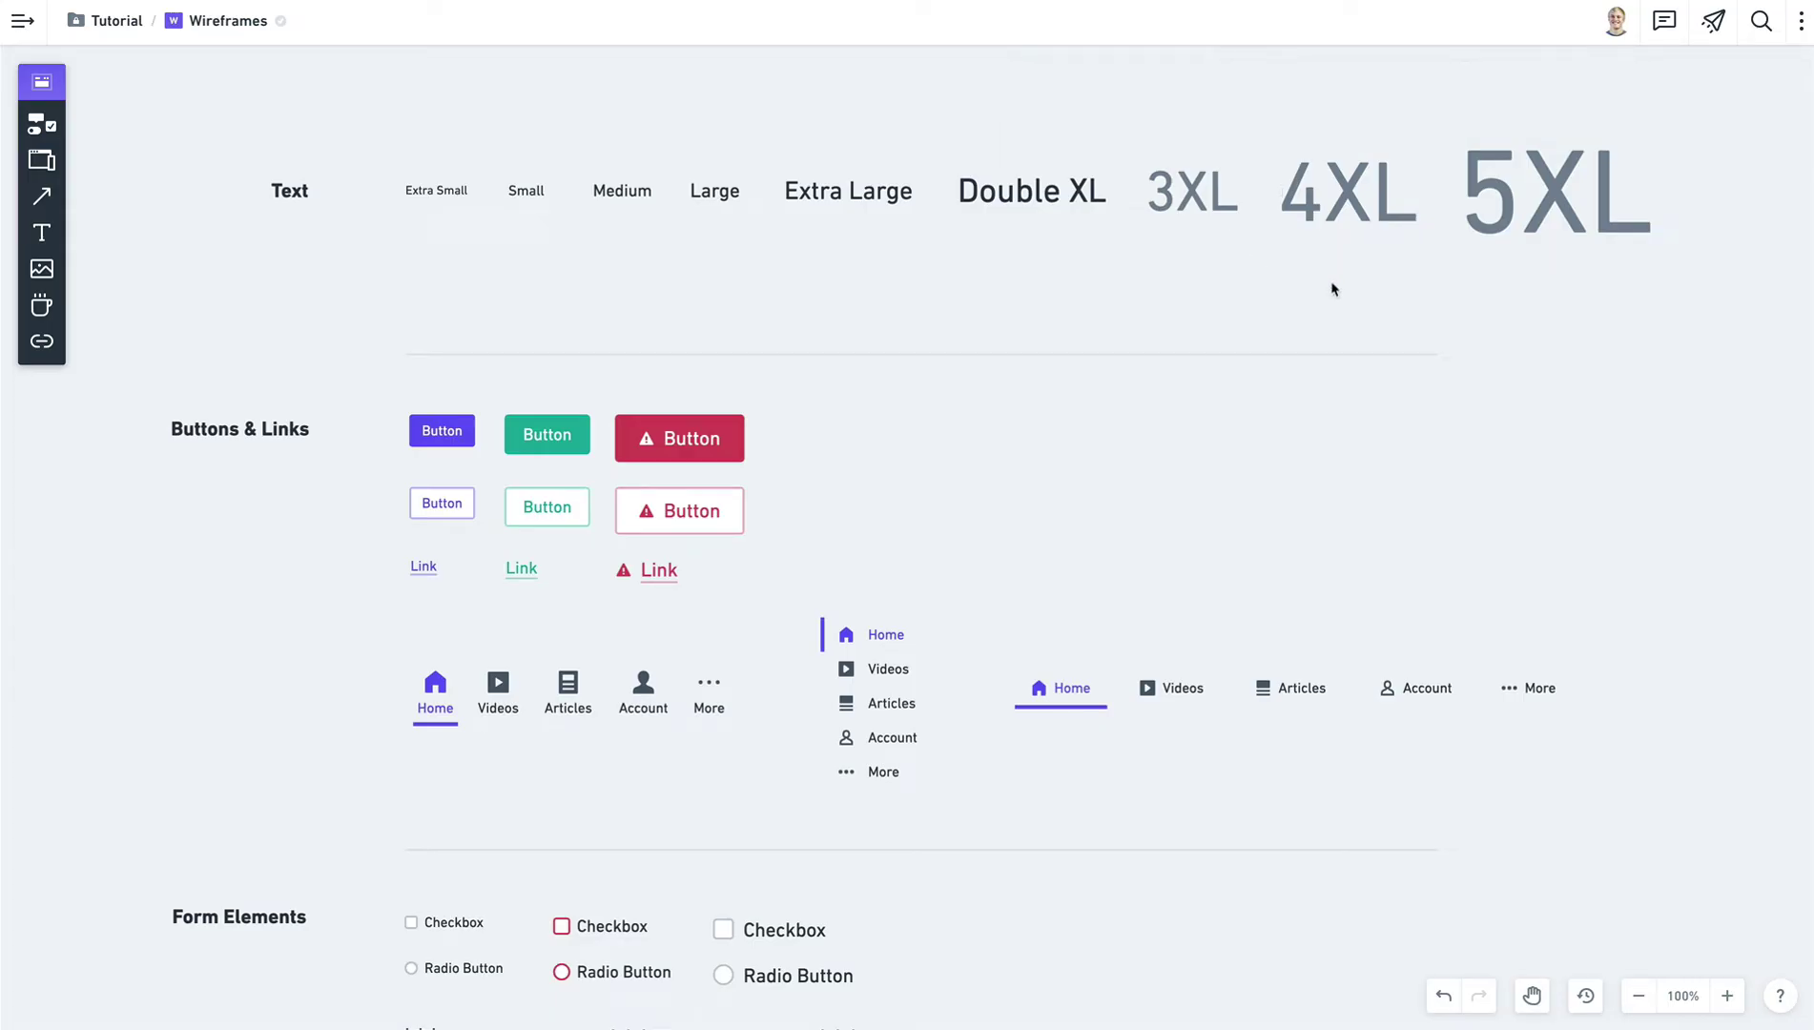
# Shrink the 5XL sample to XXL, restore the largest size, then pan toward Form Elements.
pyautogui.click(1553, 219)
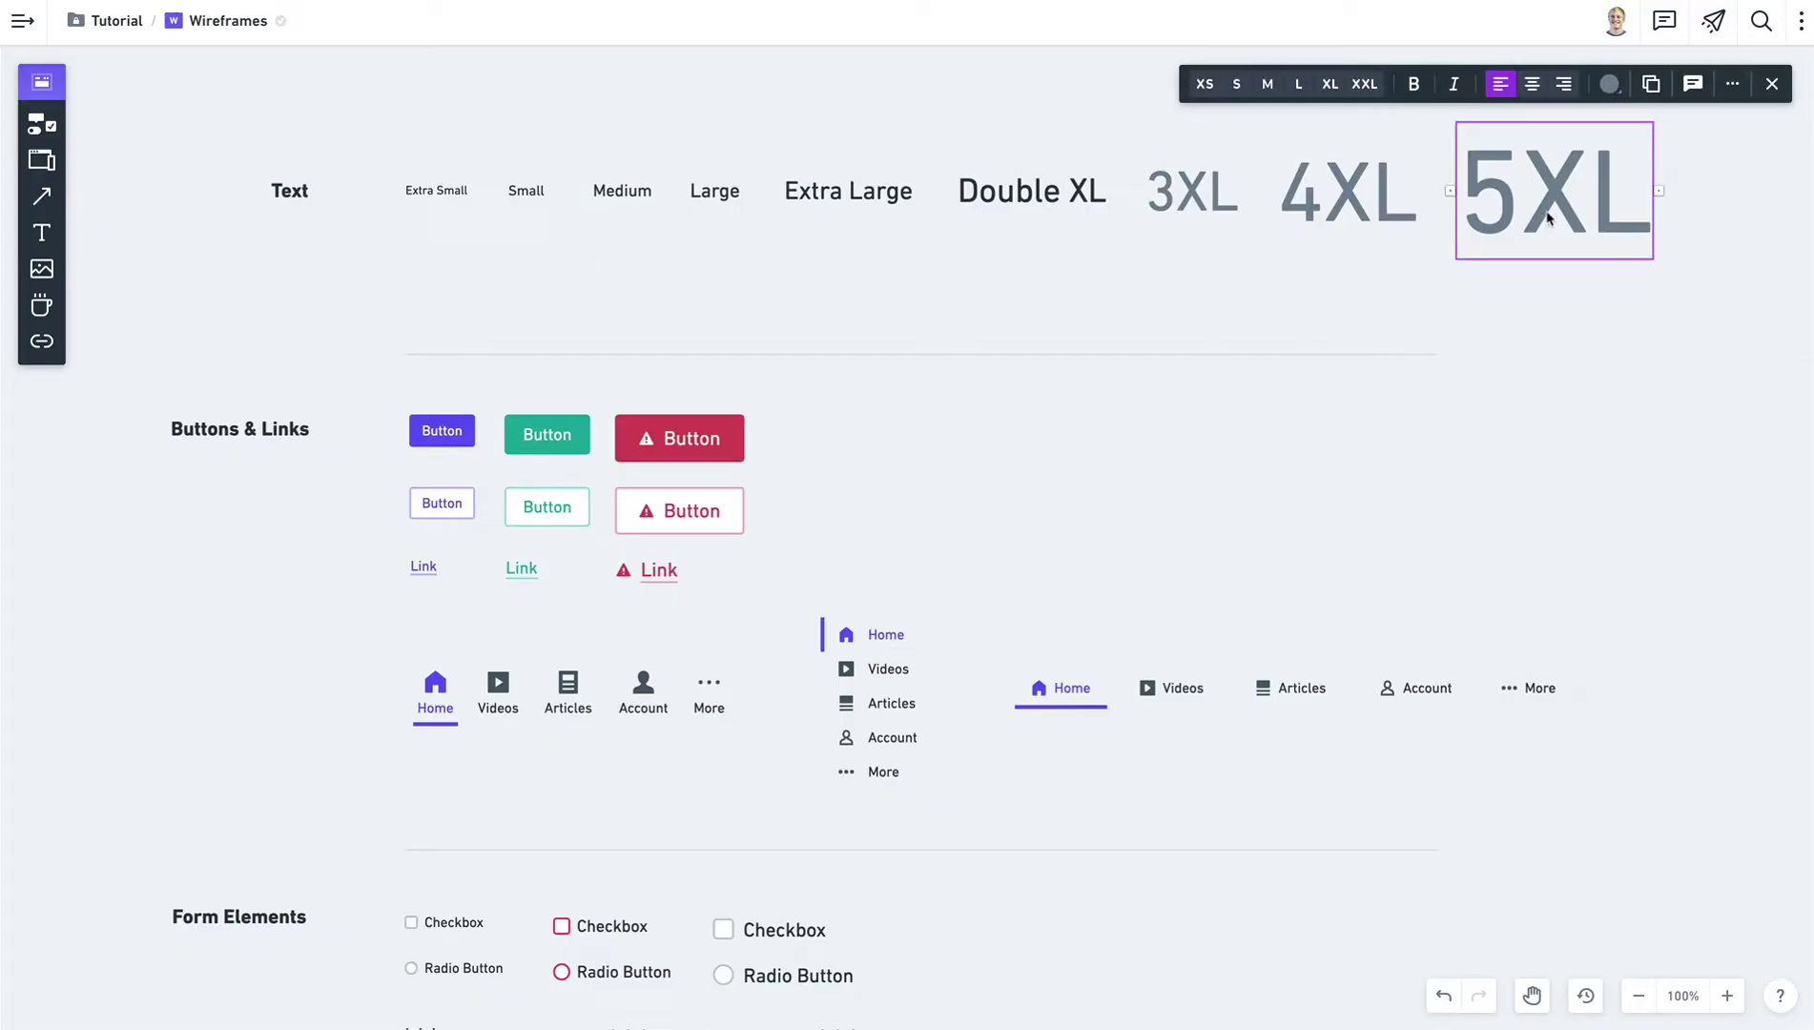
pyautogui.click(1364, 84)
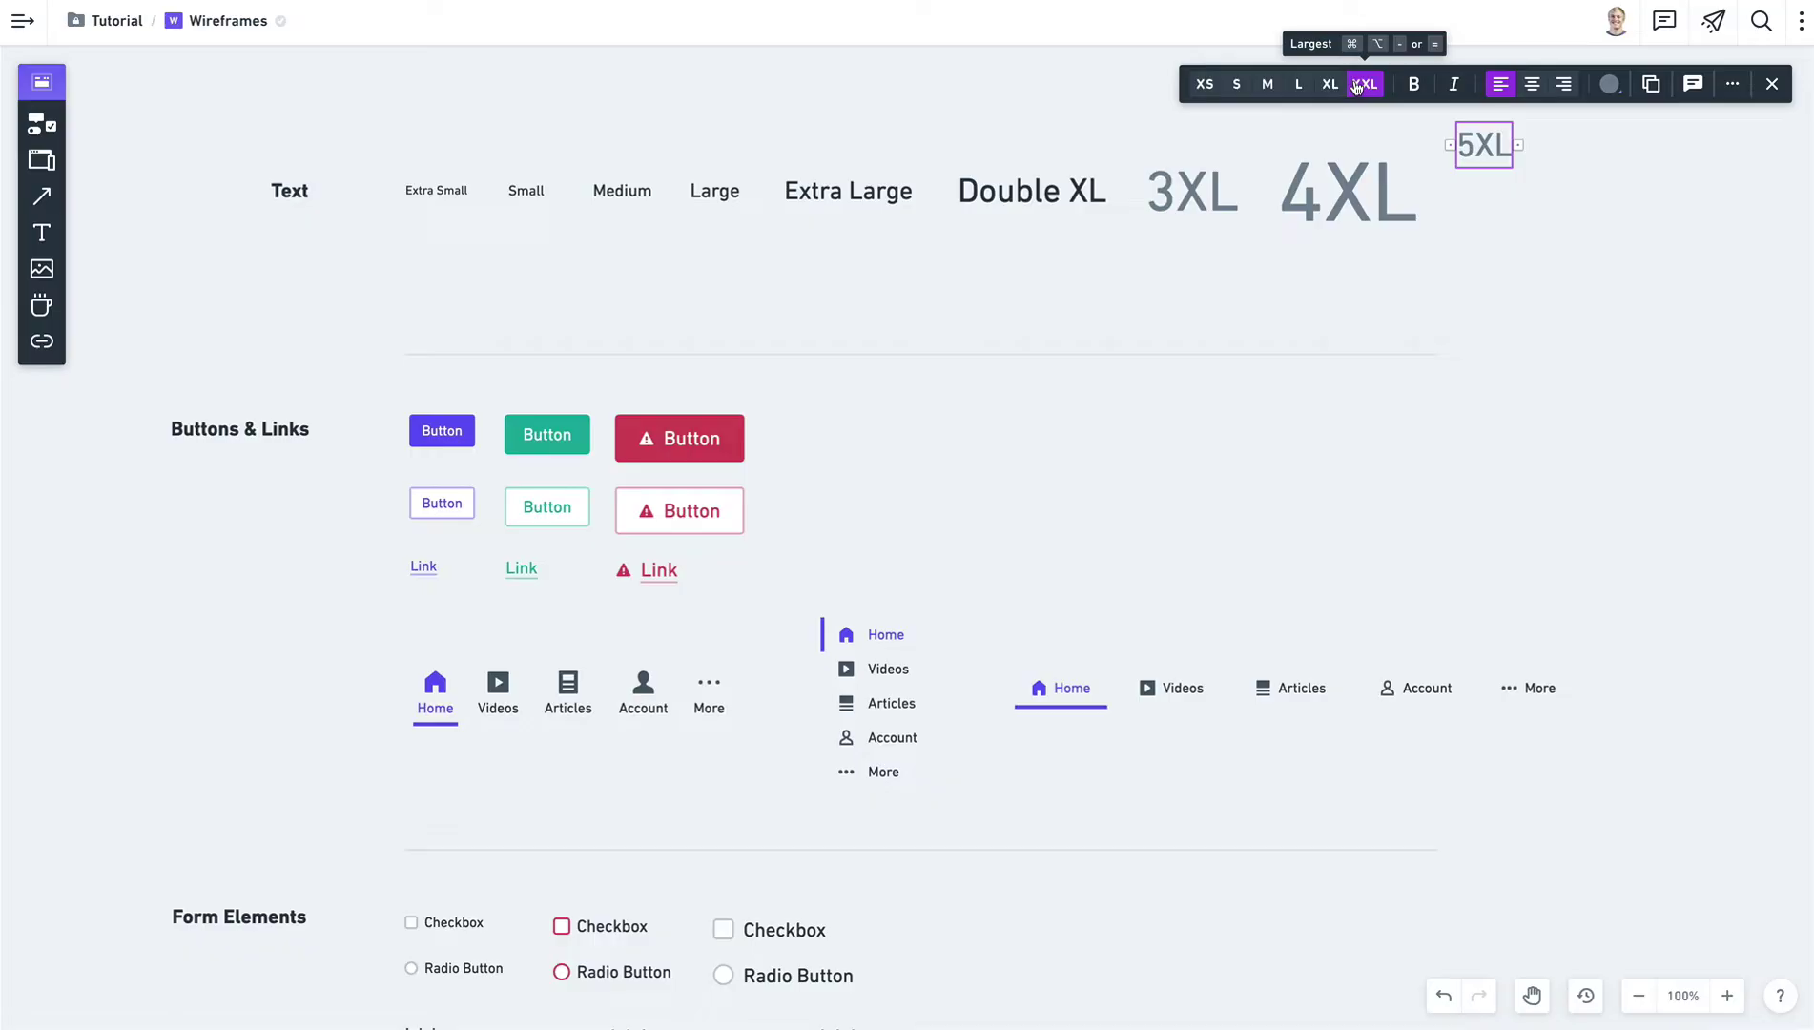
pyautogui.click(1357, 85)
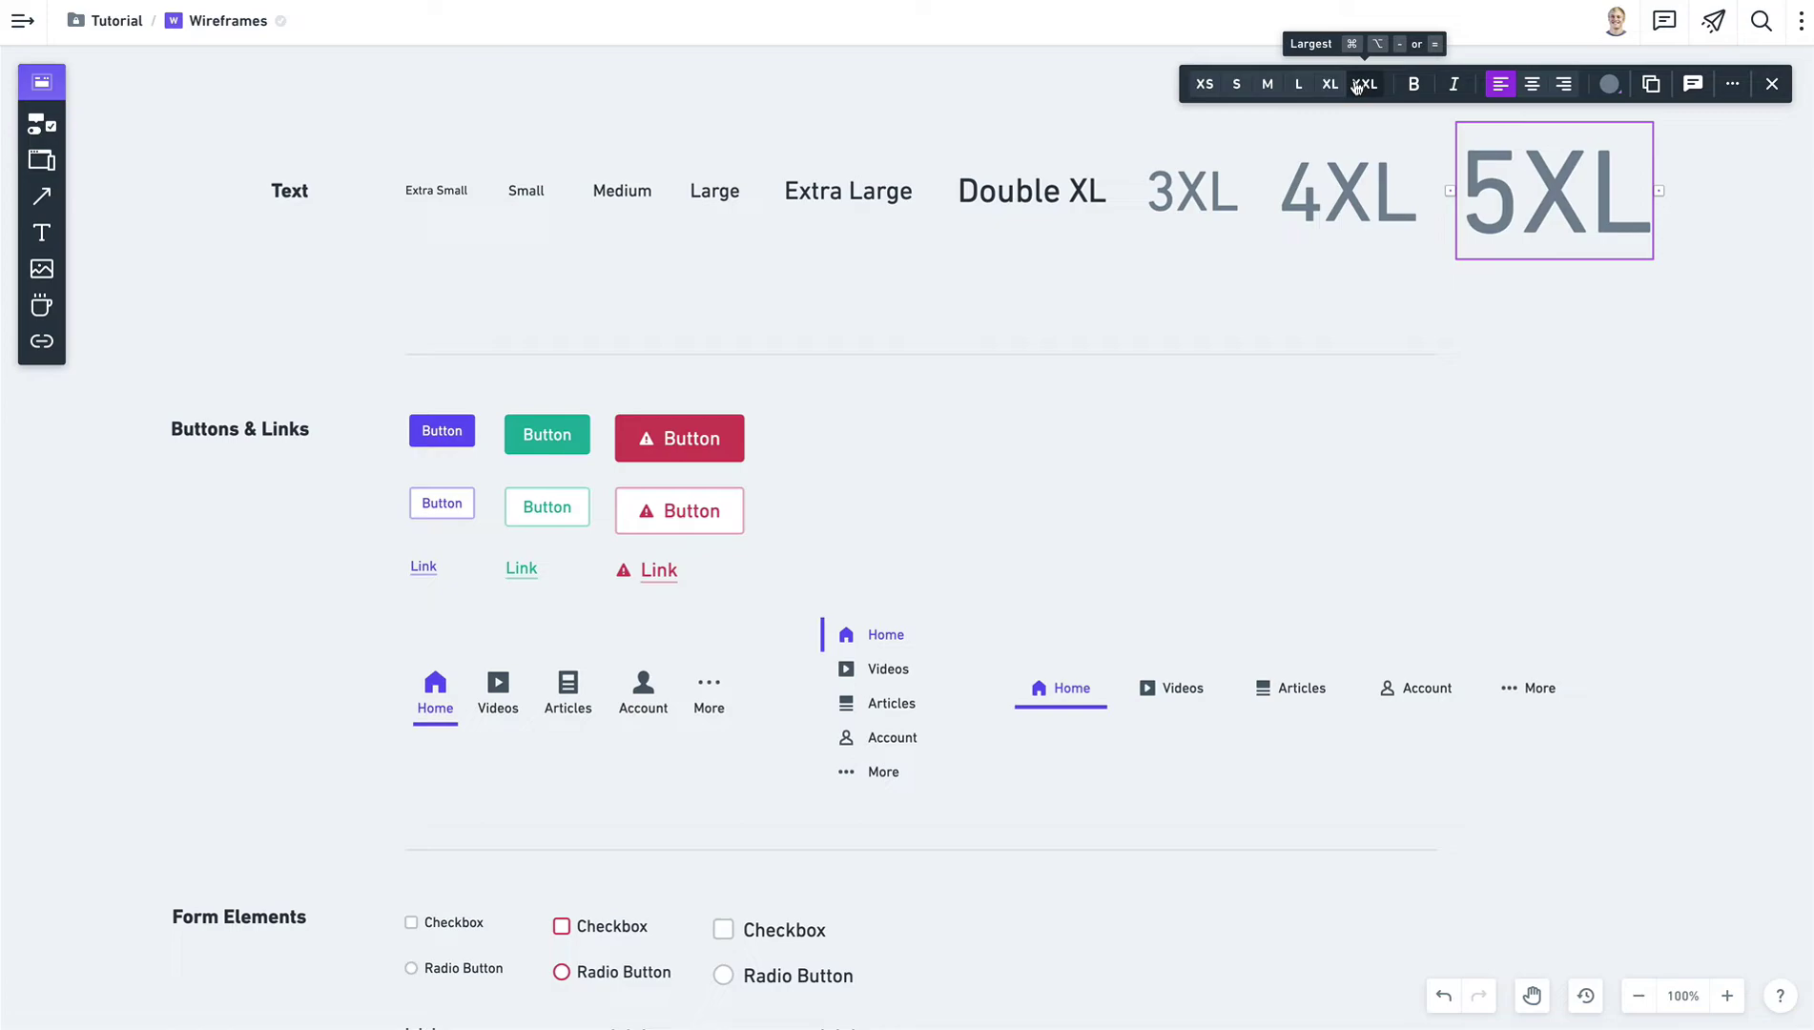
pyautogui.click(1230, 277)
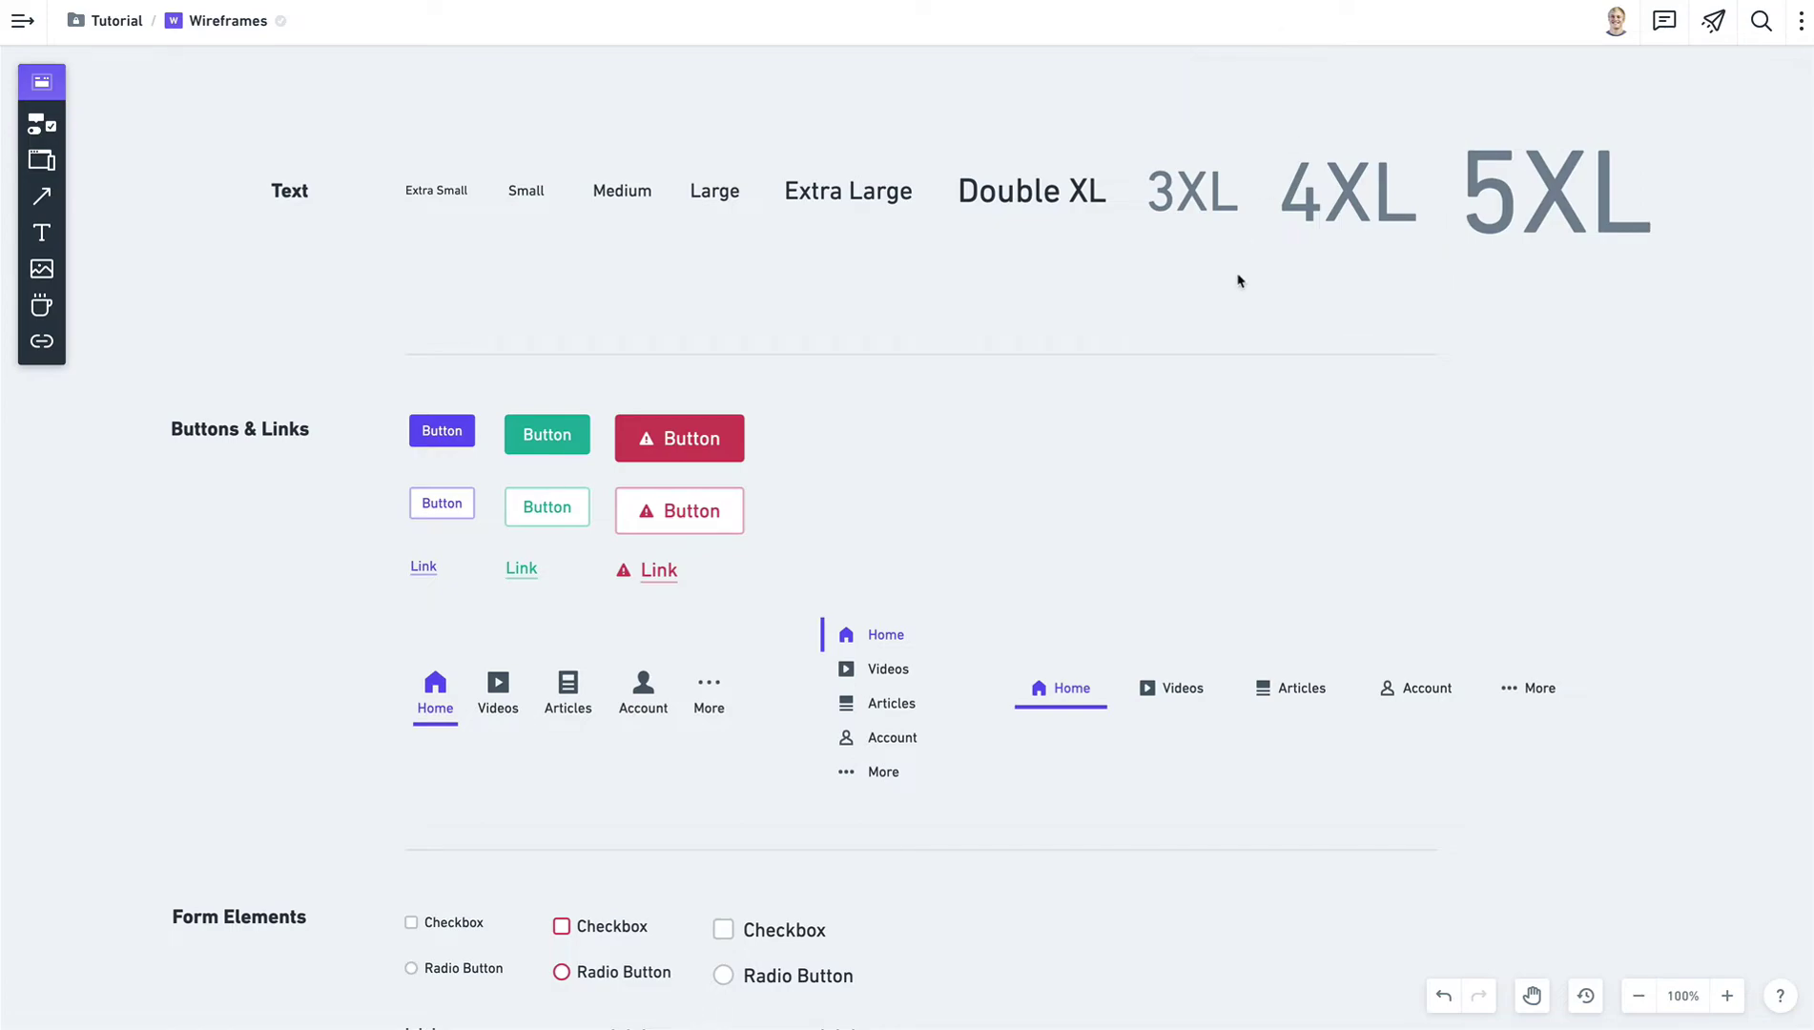
pyautogui.press('space')
pyautogui.moveTo(863, 599); pyautogui.dragTo(945, 321)
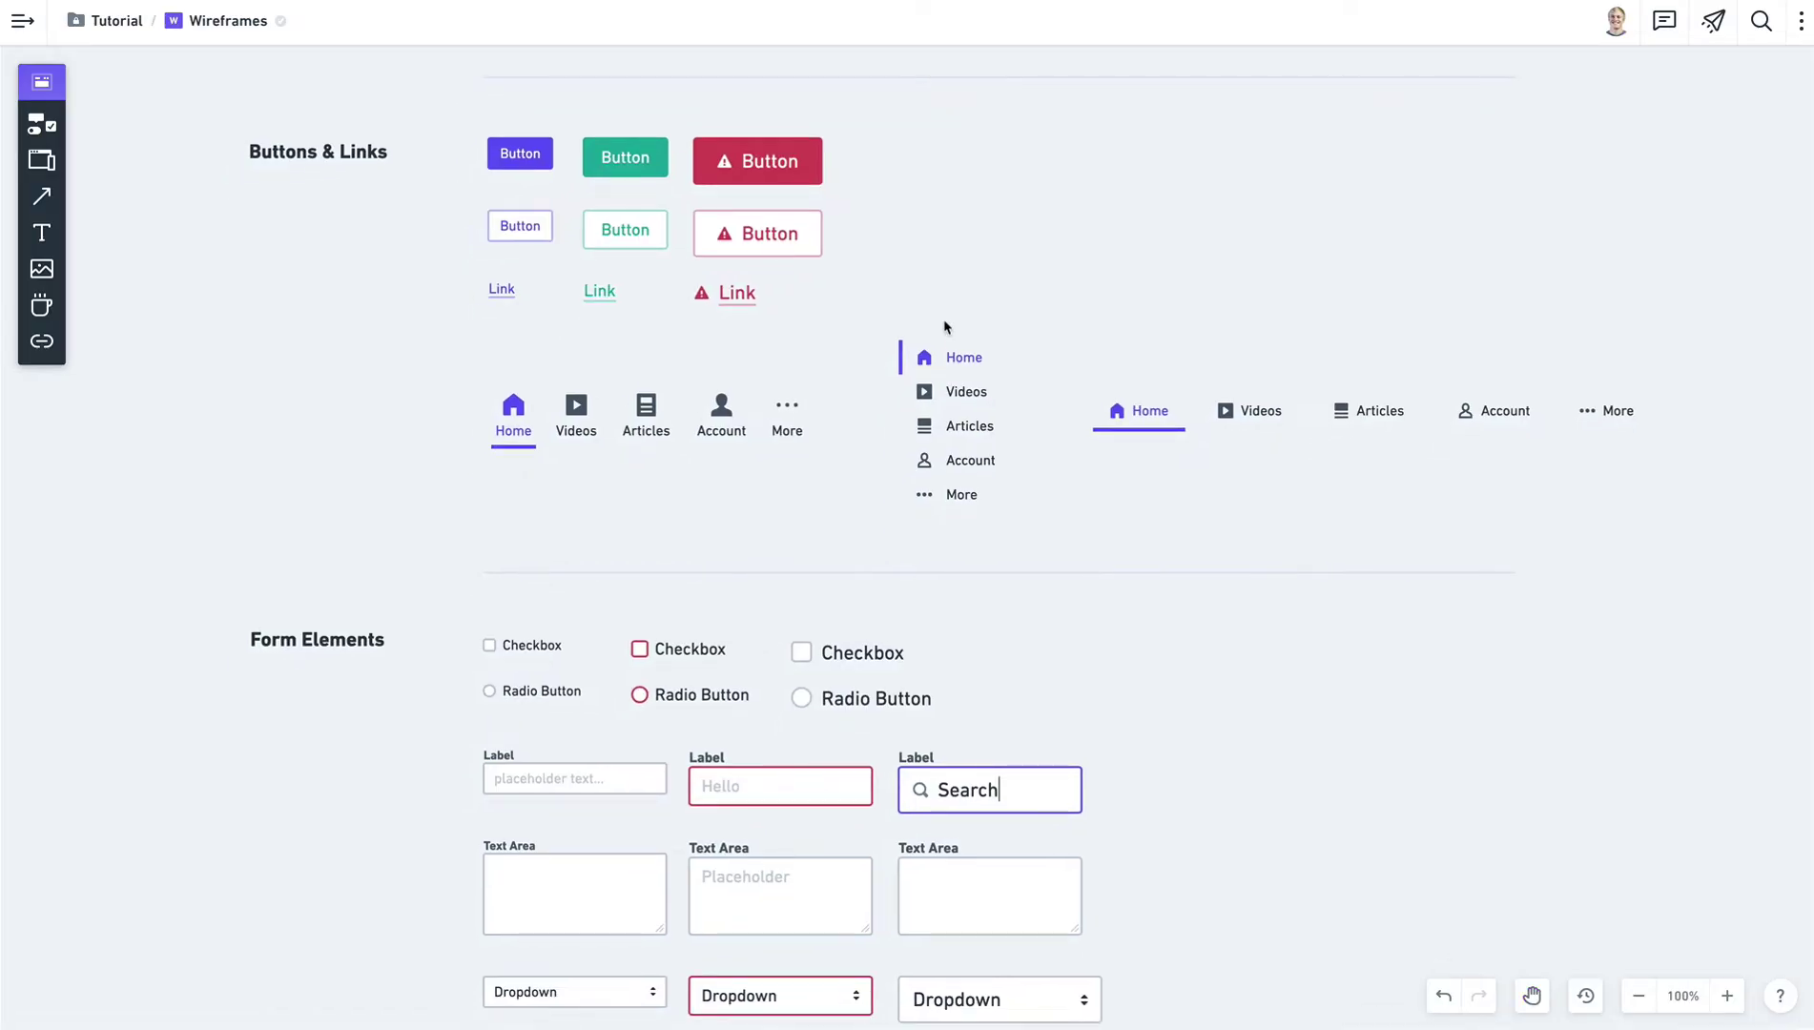
pyautogui.click(513, 160)
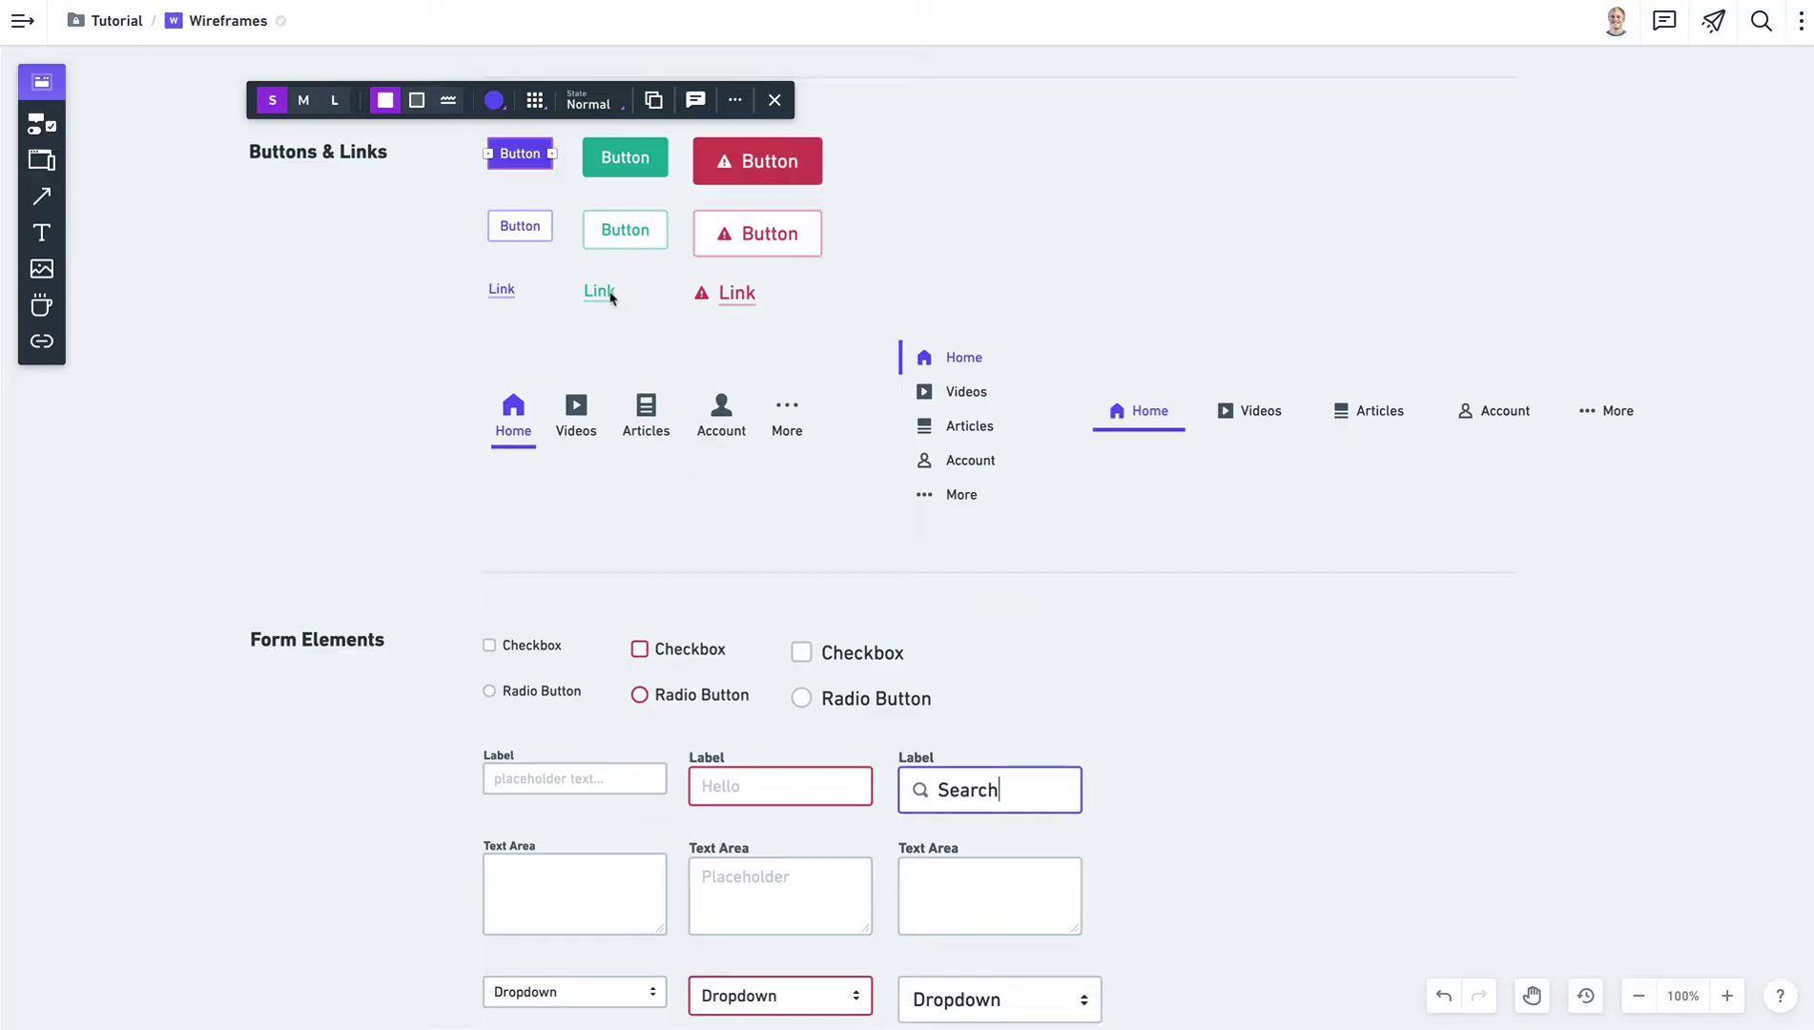
pyautogui.click(494, 101)
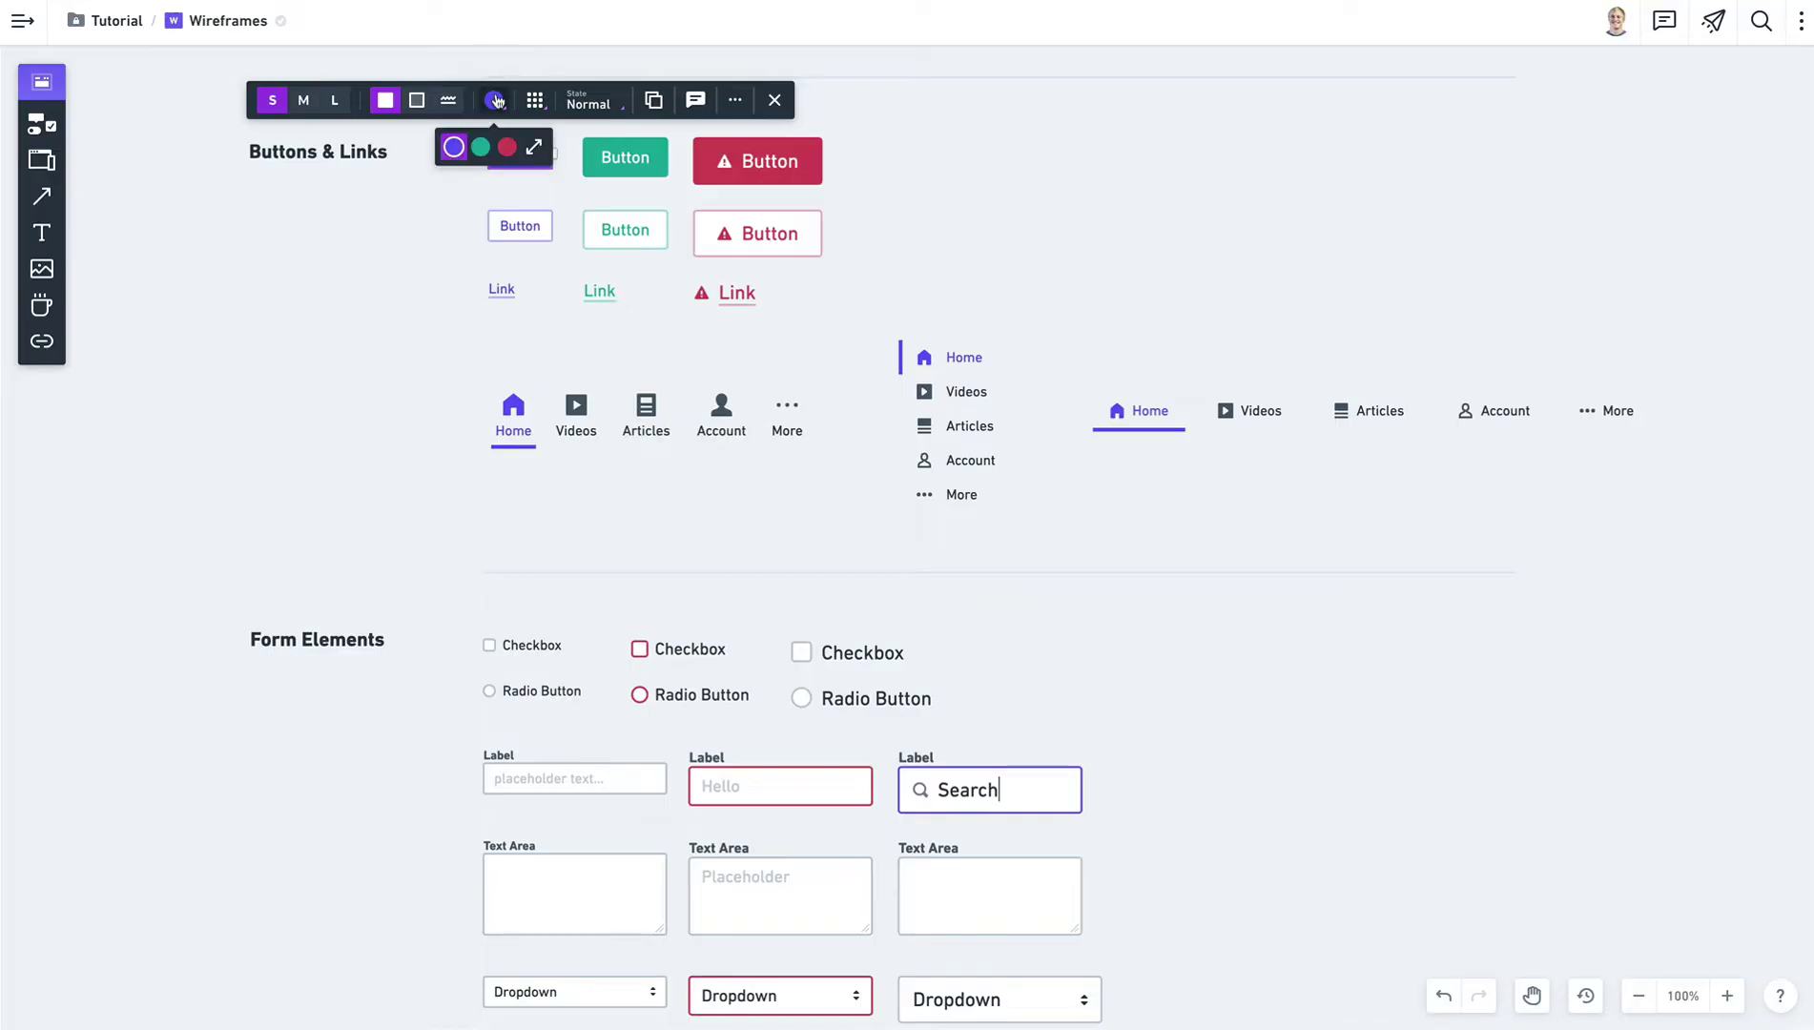
pyautogui.click(535, 148)
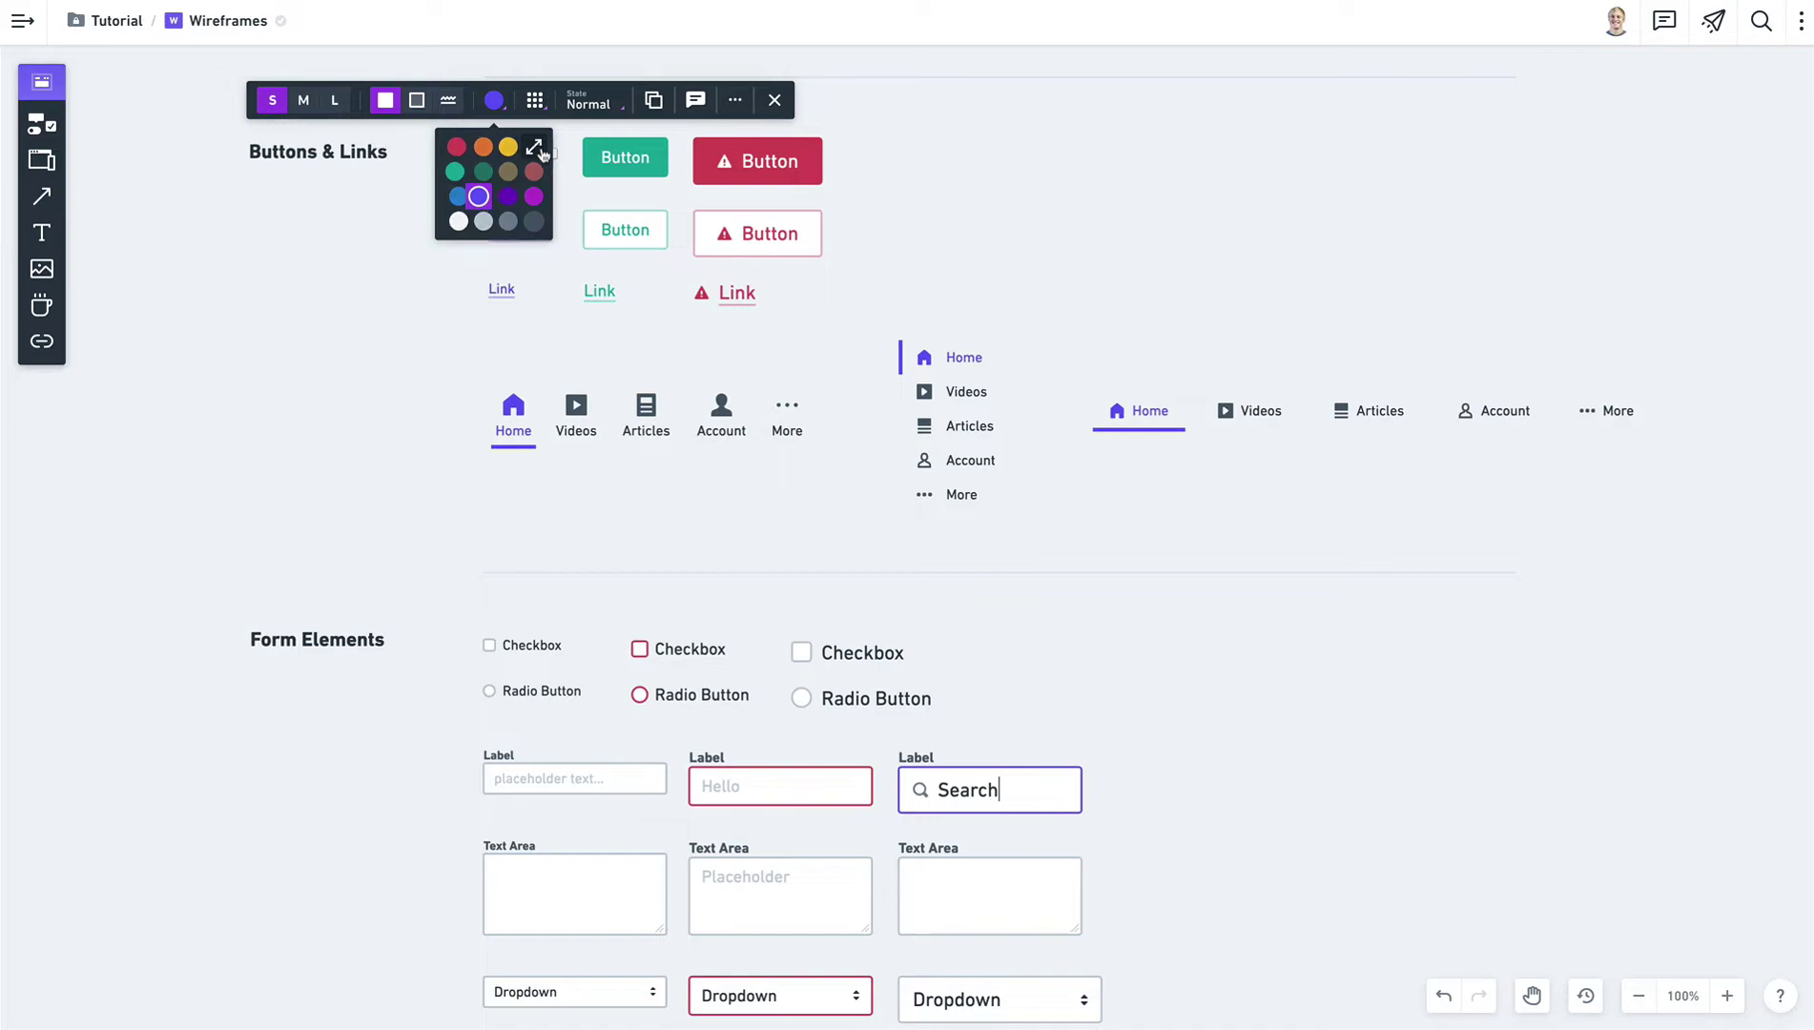
pyautogui.click(535, 149)
pyautogui.click(1057, 163)
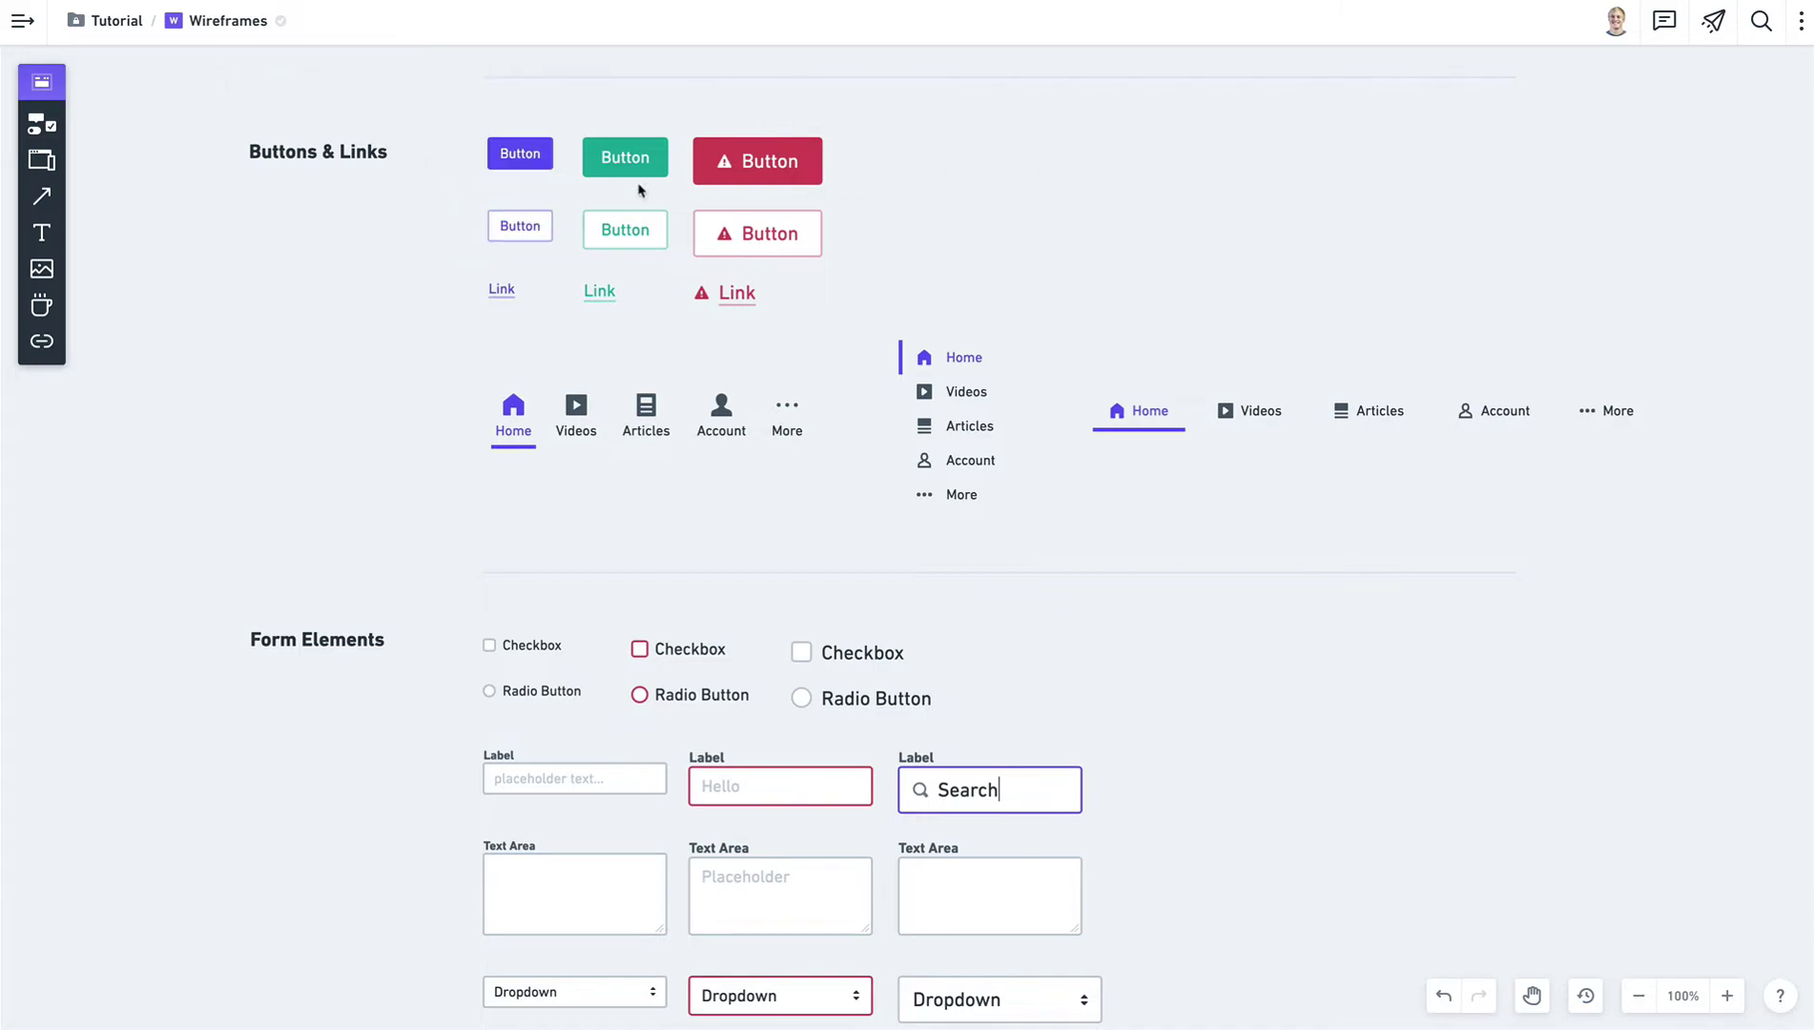
pyautogui.scroll(2, 644, 190)
pyautogui.click(758, 284)
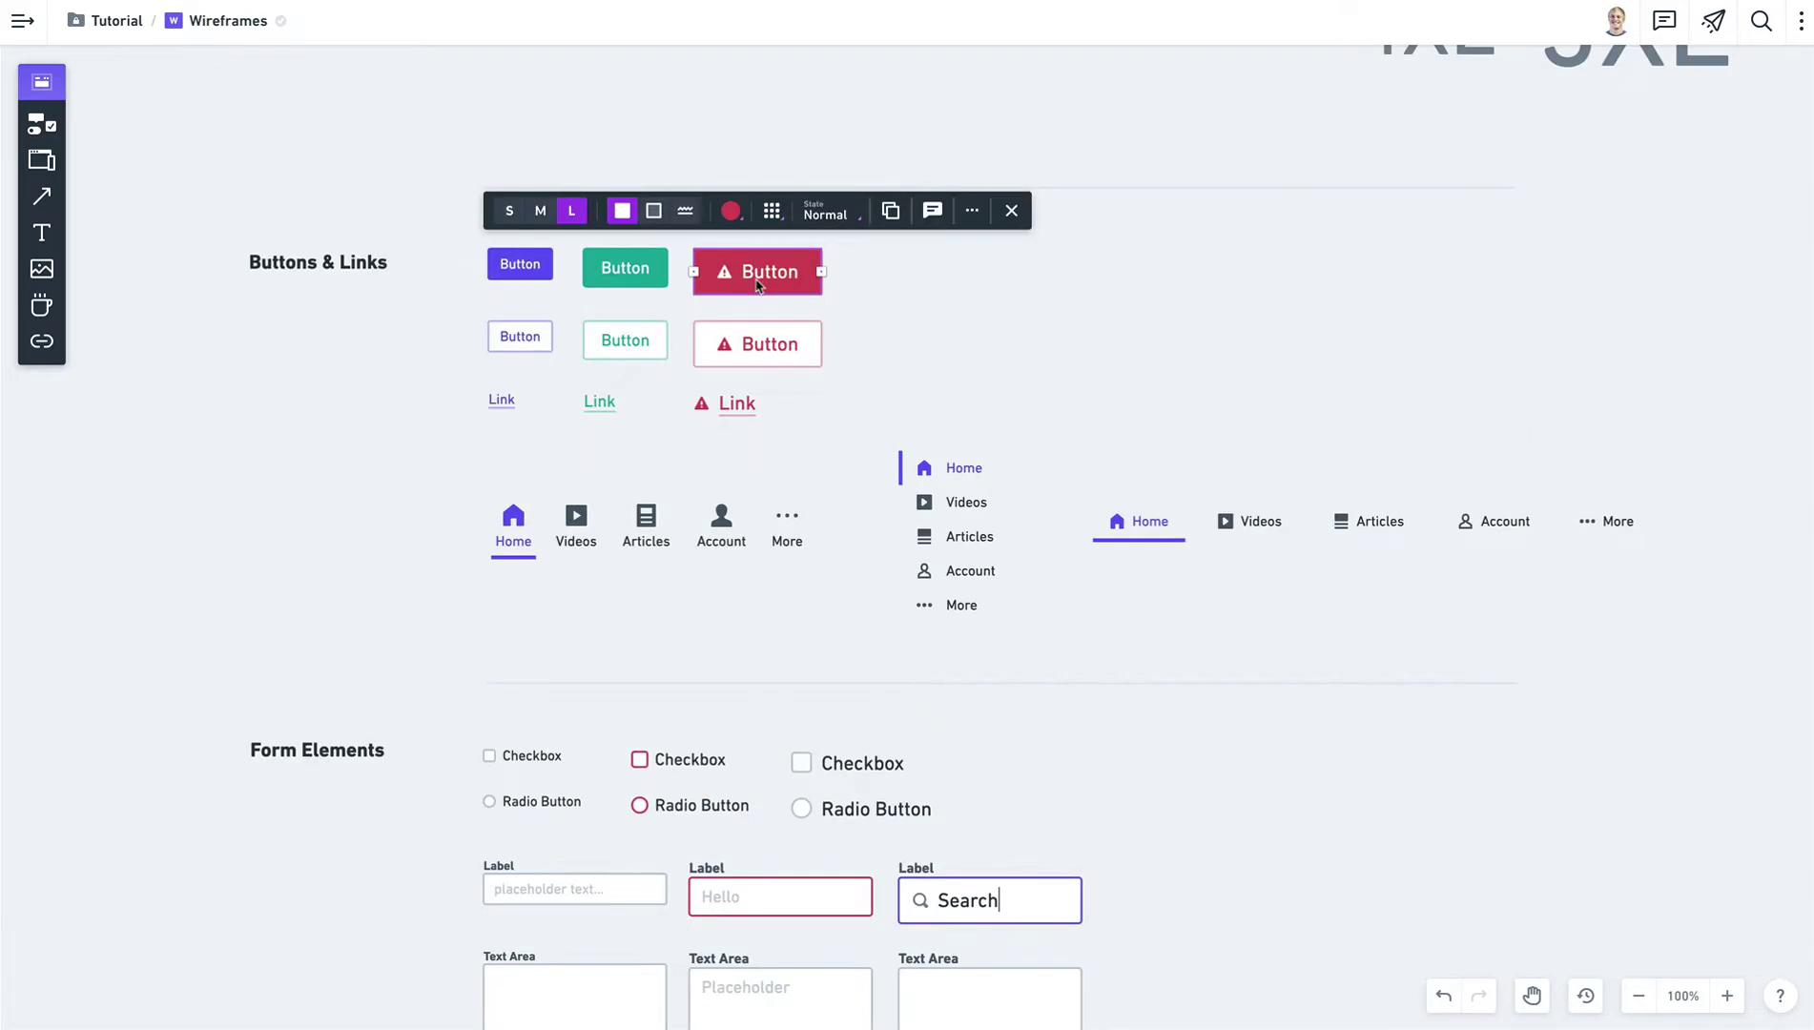
# Give the red button a trash icon found by searching 'delete'.
pyautogui.click(773, 212)
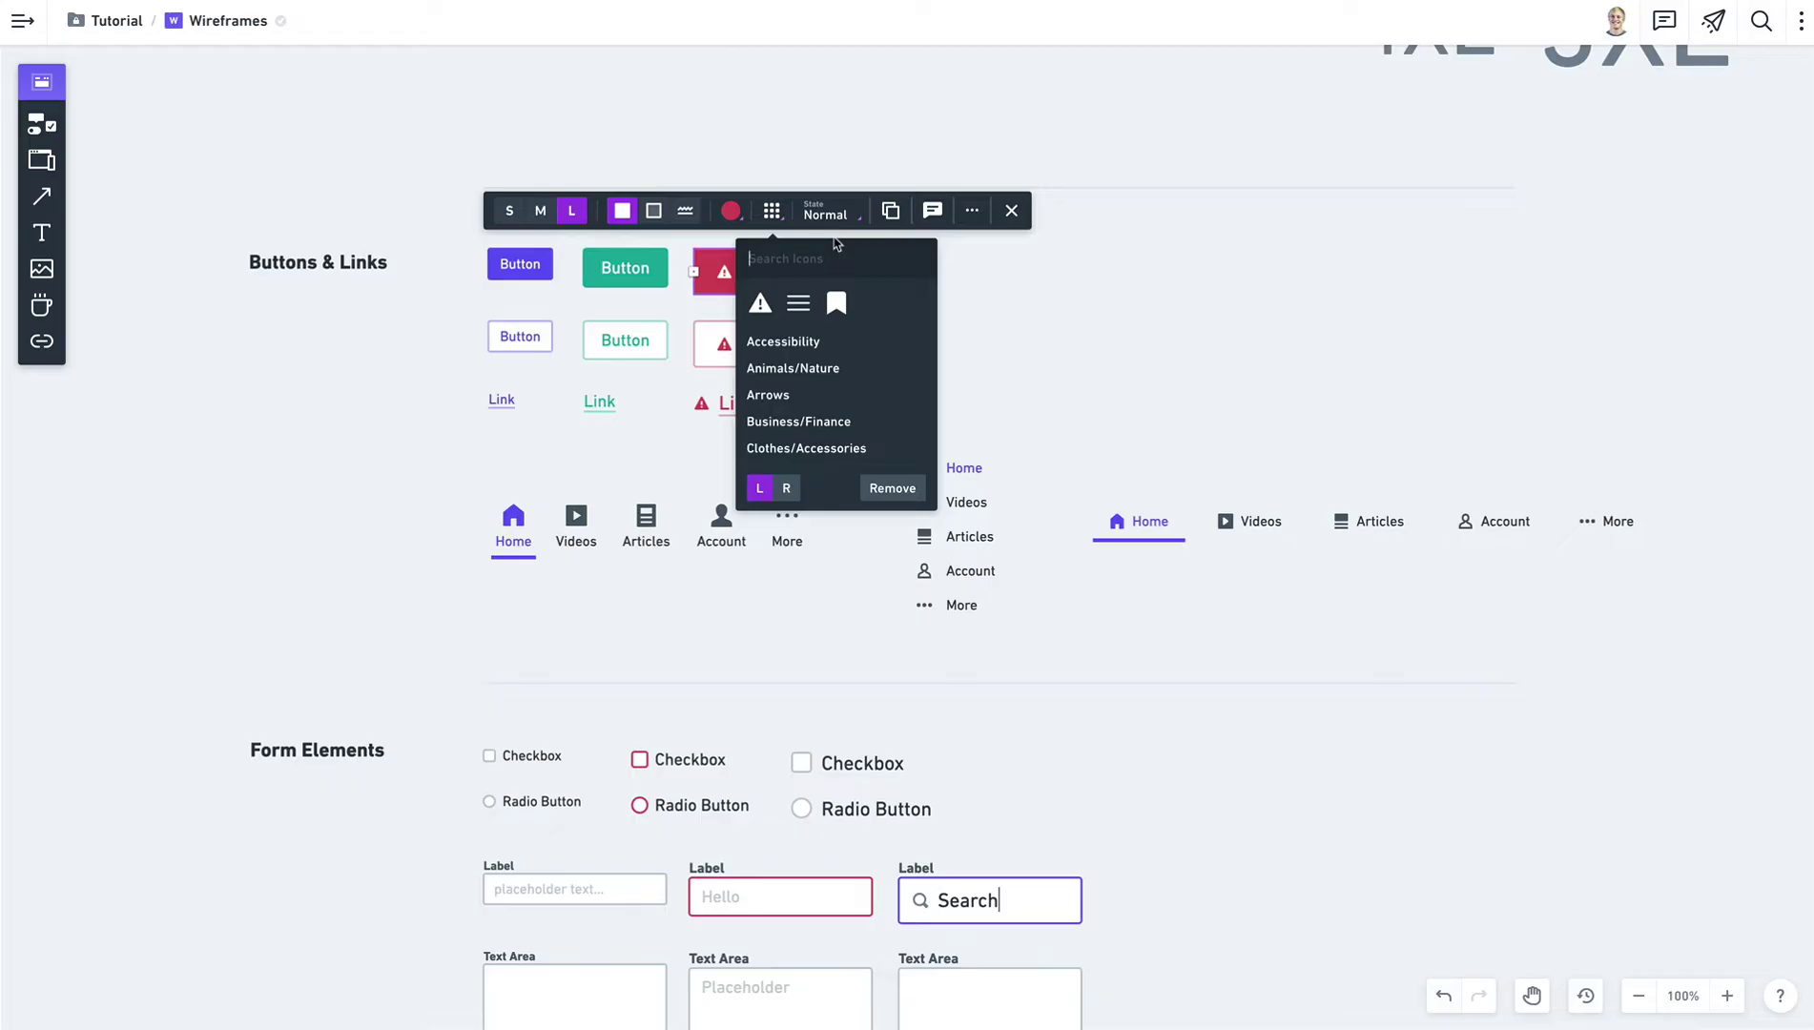
pyautogui.write('delete')
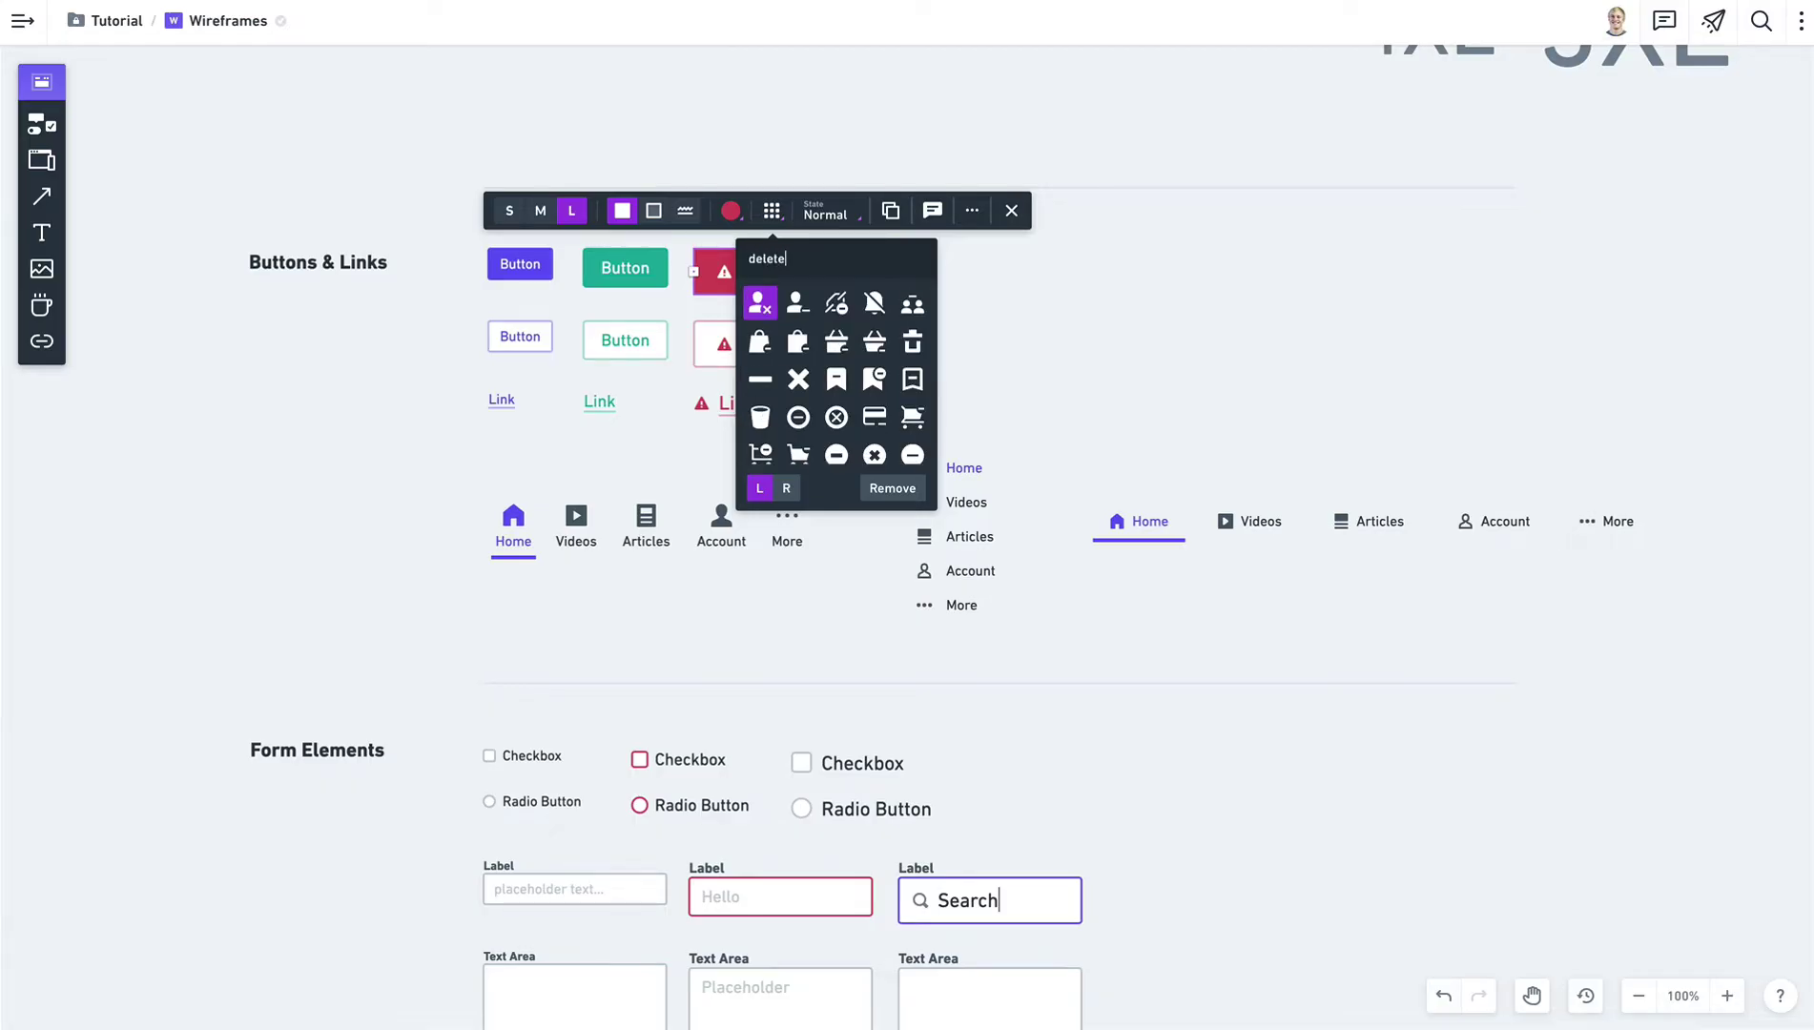
pyautogui.scroll(-3, 798, 419)
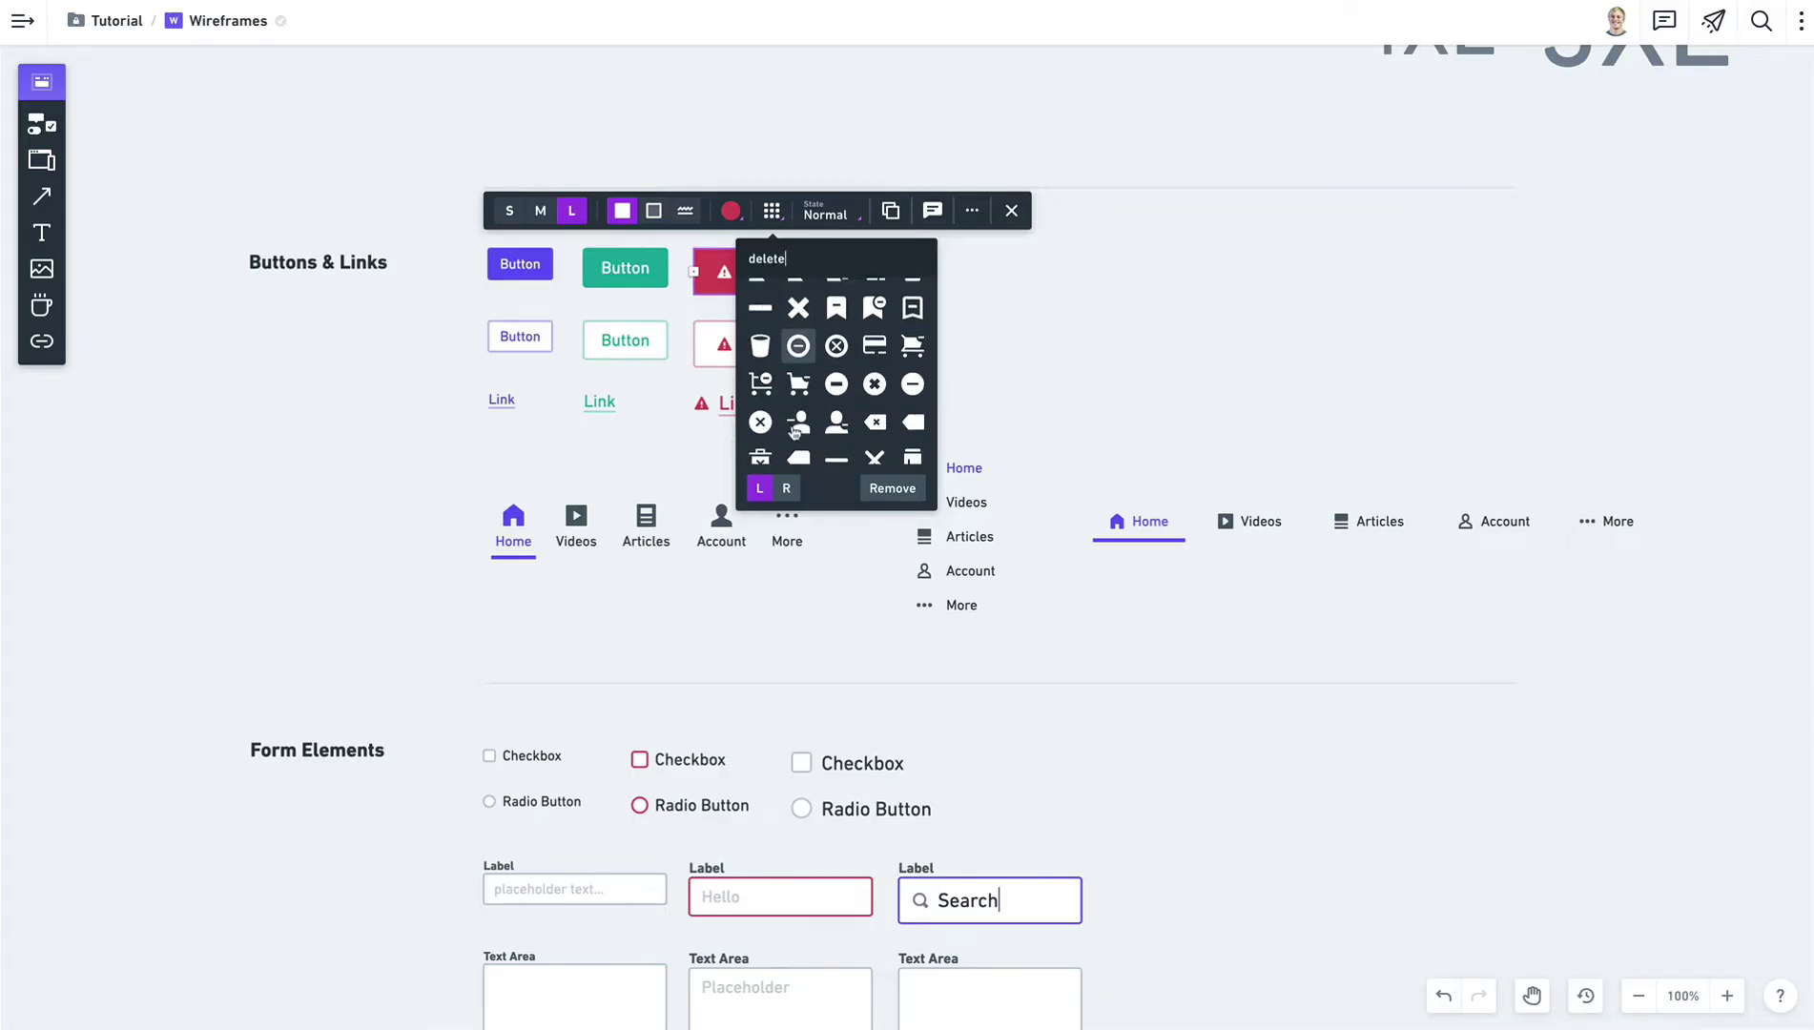
pyautogui.click(760, 386)
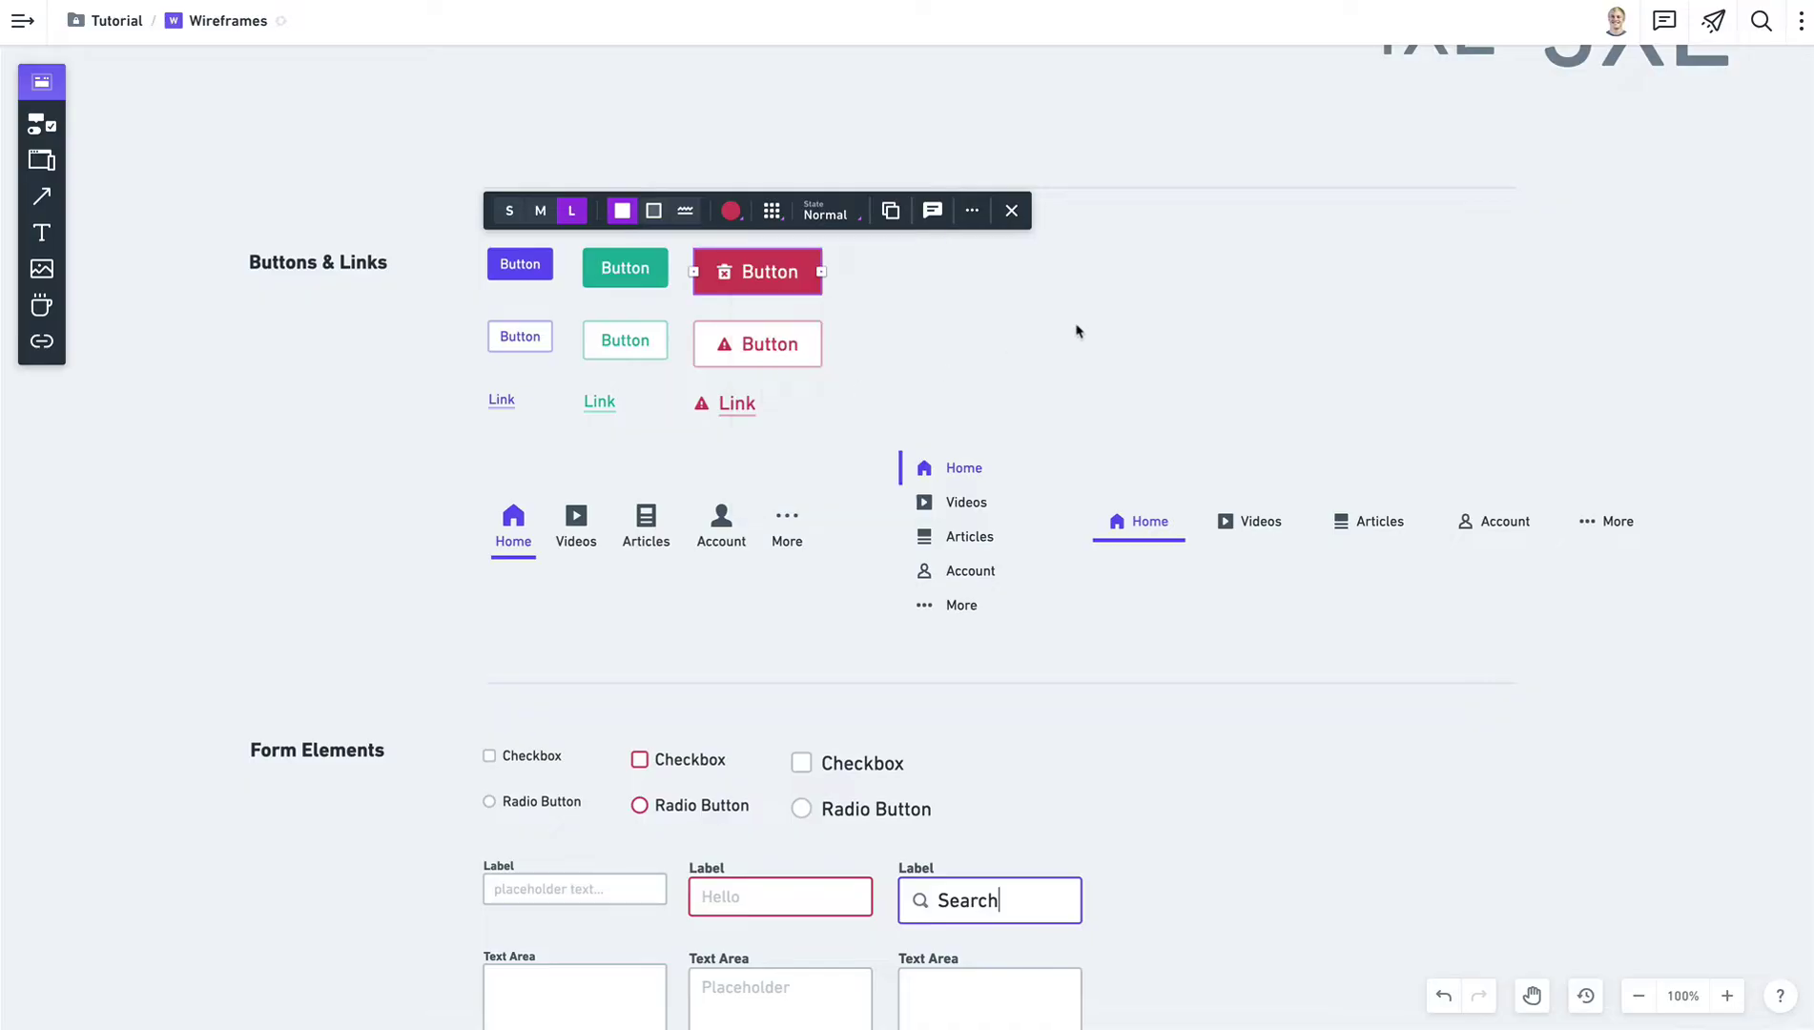
pyautogui.click(1076, 330)
# Move the trash icon to the right of the button label.
pyautogui.click(791, 292)
pyautogui.click(771, 210)
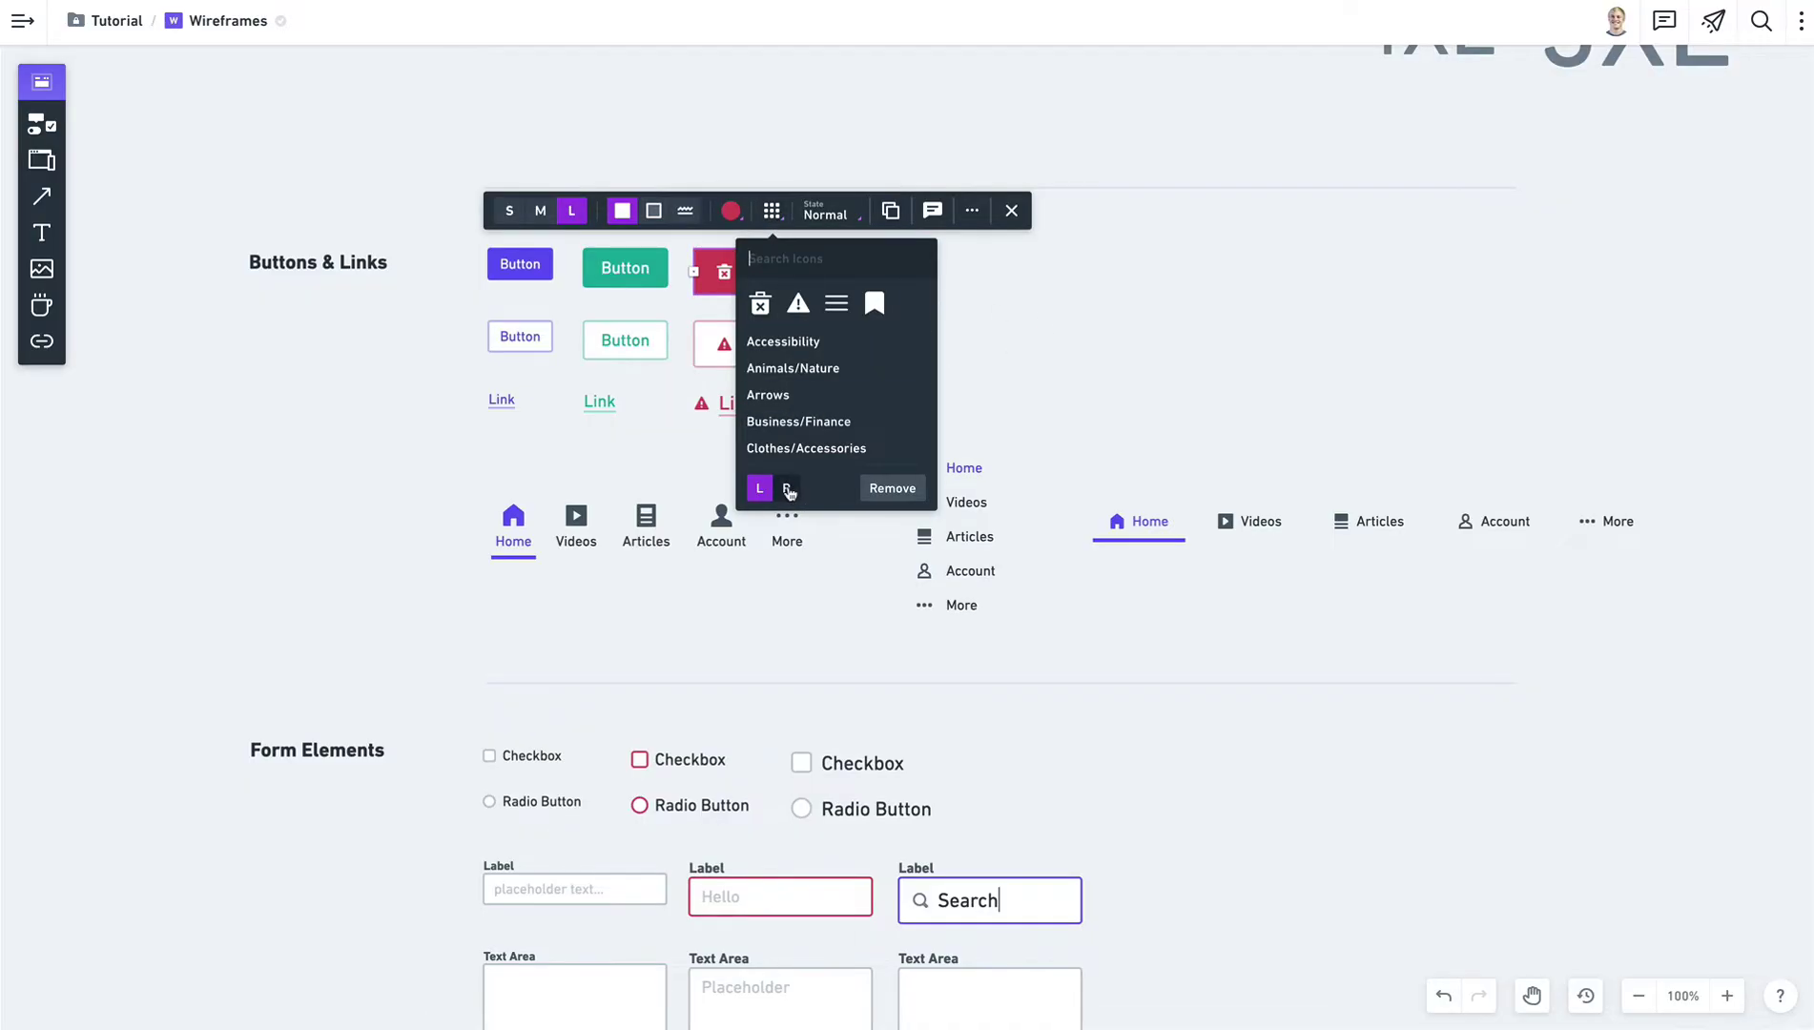
pyautogui.click(787, 489)
pyautogui.click(1095, 344)
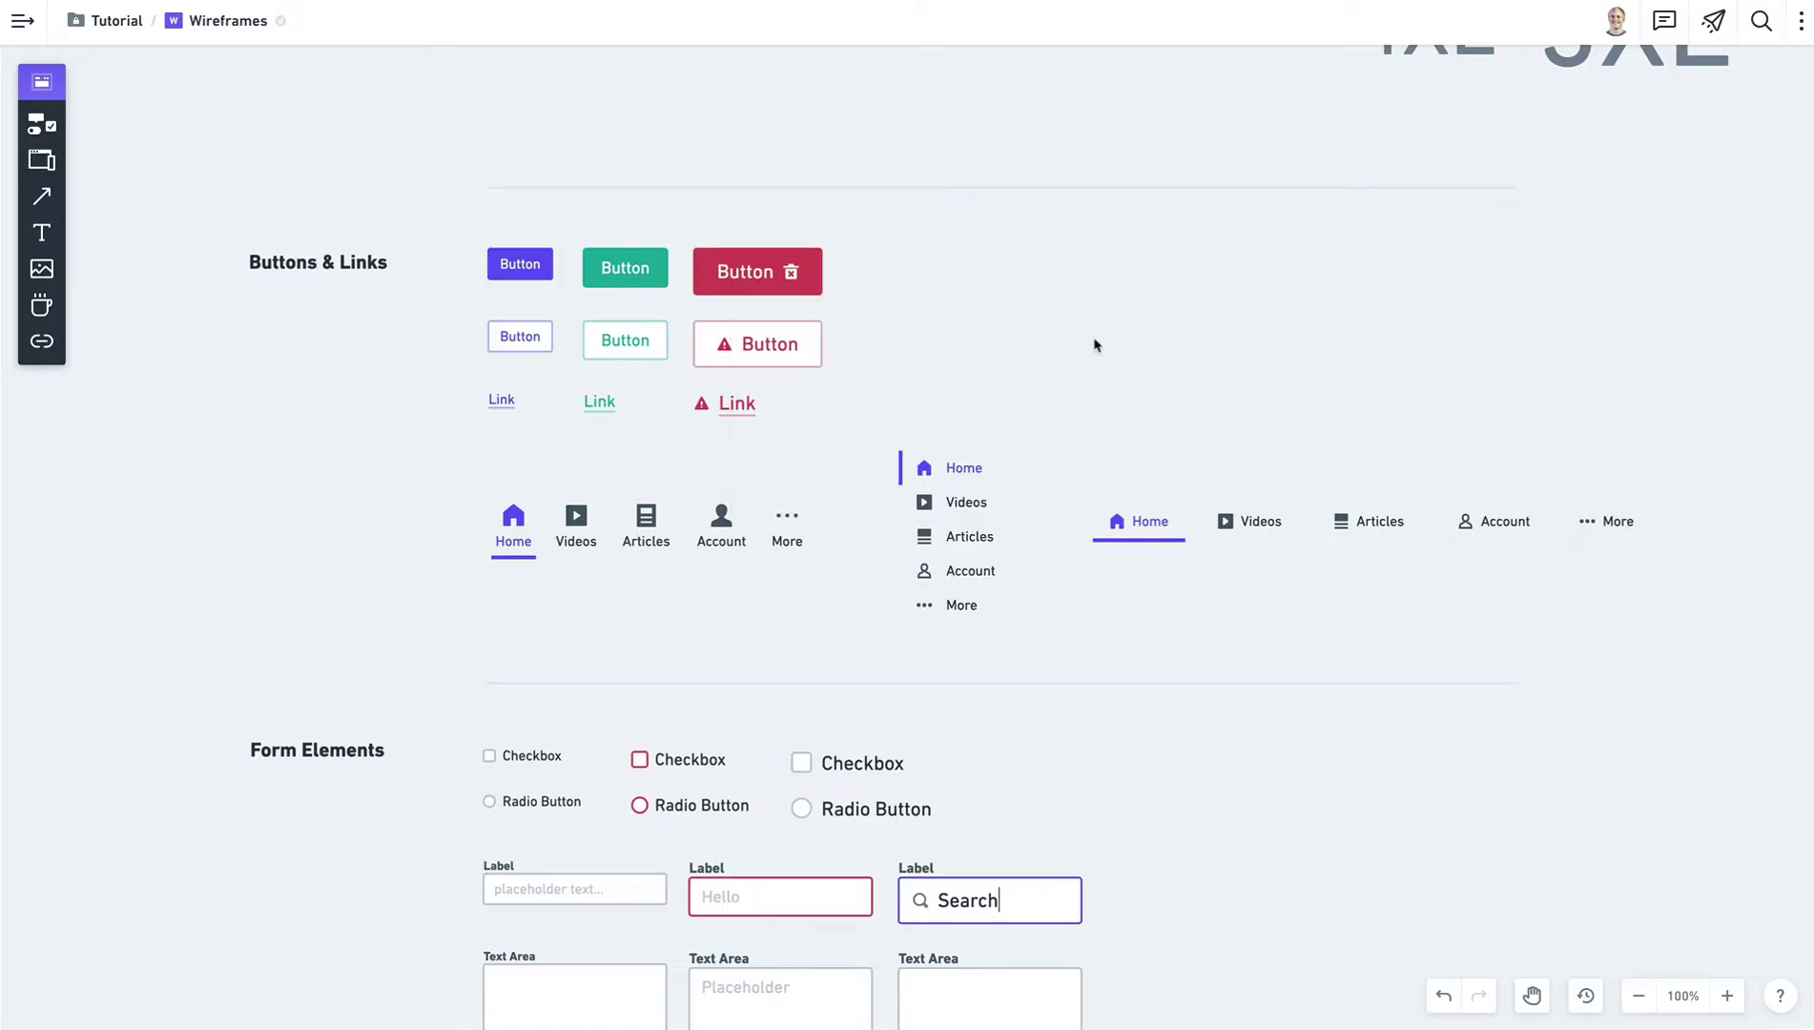
# Remove the trash icon from the red button.
pyautogui.scroll(4, 916, 382)
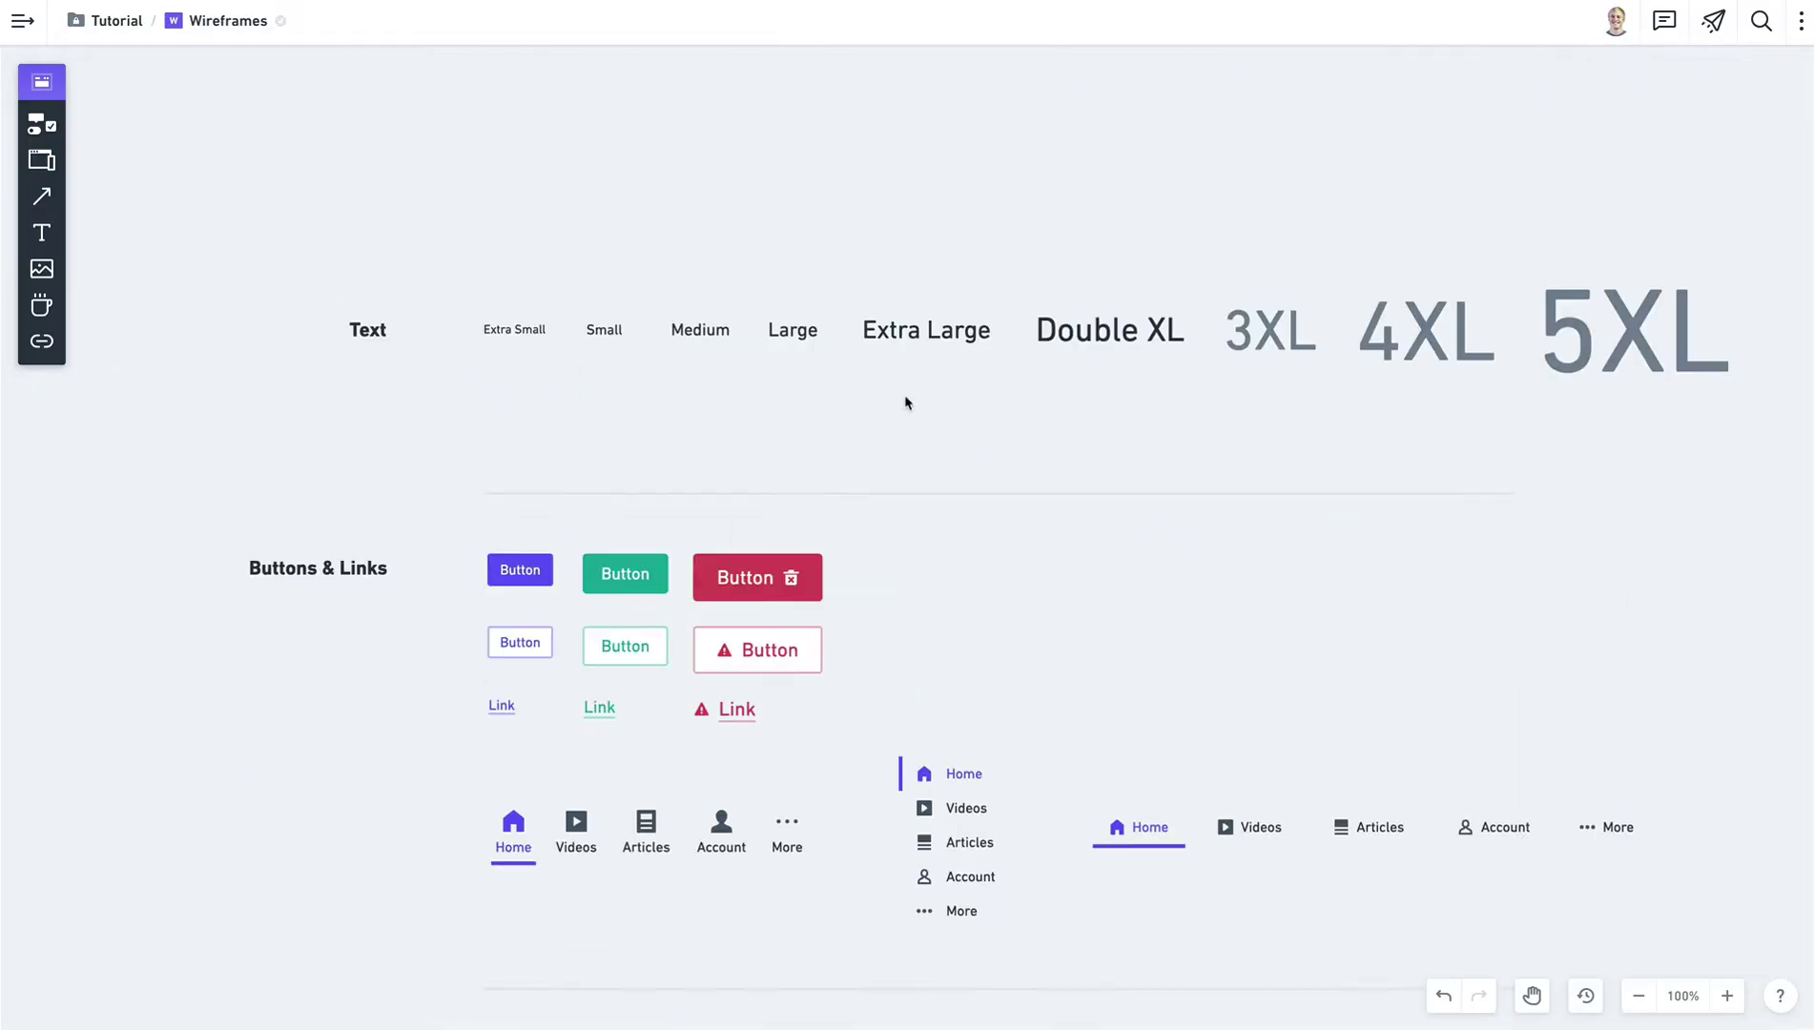
pyautogui.click(763, 589)
pyautogui.click(773, 517)
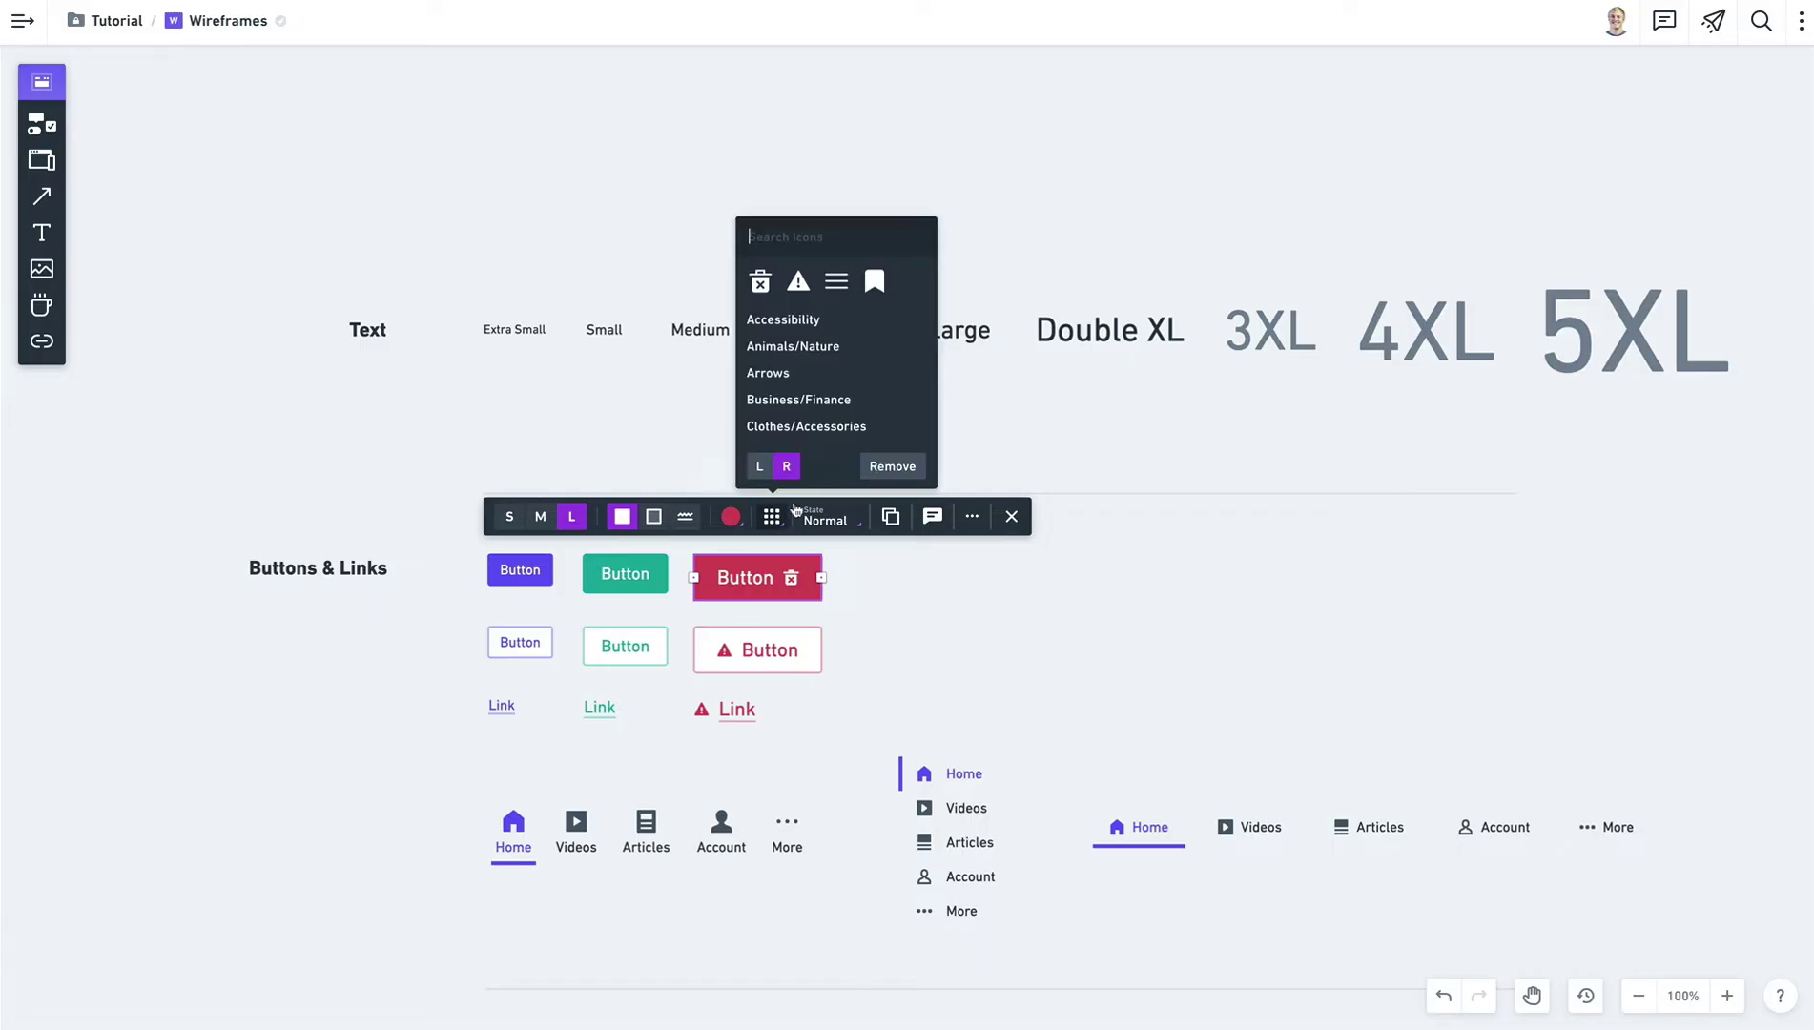
pyautogui.click(892, 467)
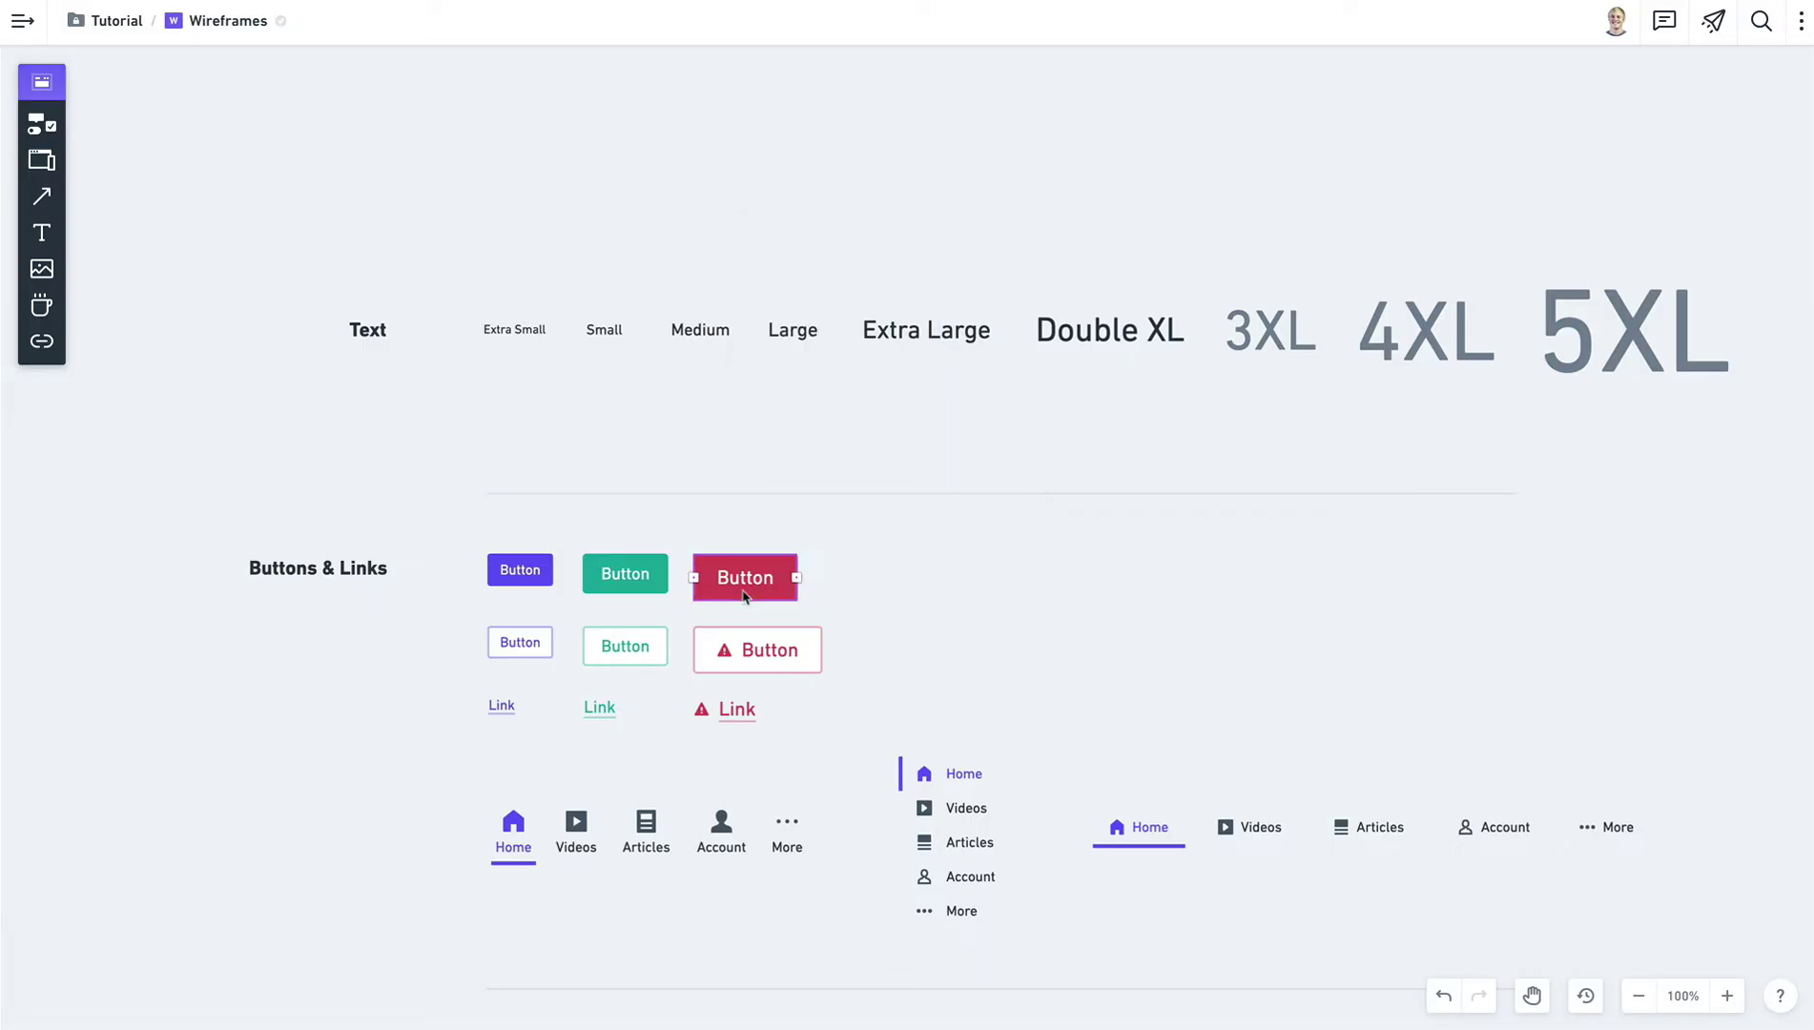
# Set the red button's State to Disabled so it appears faded.
pyautogui.click(831, 520)
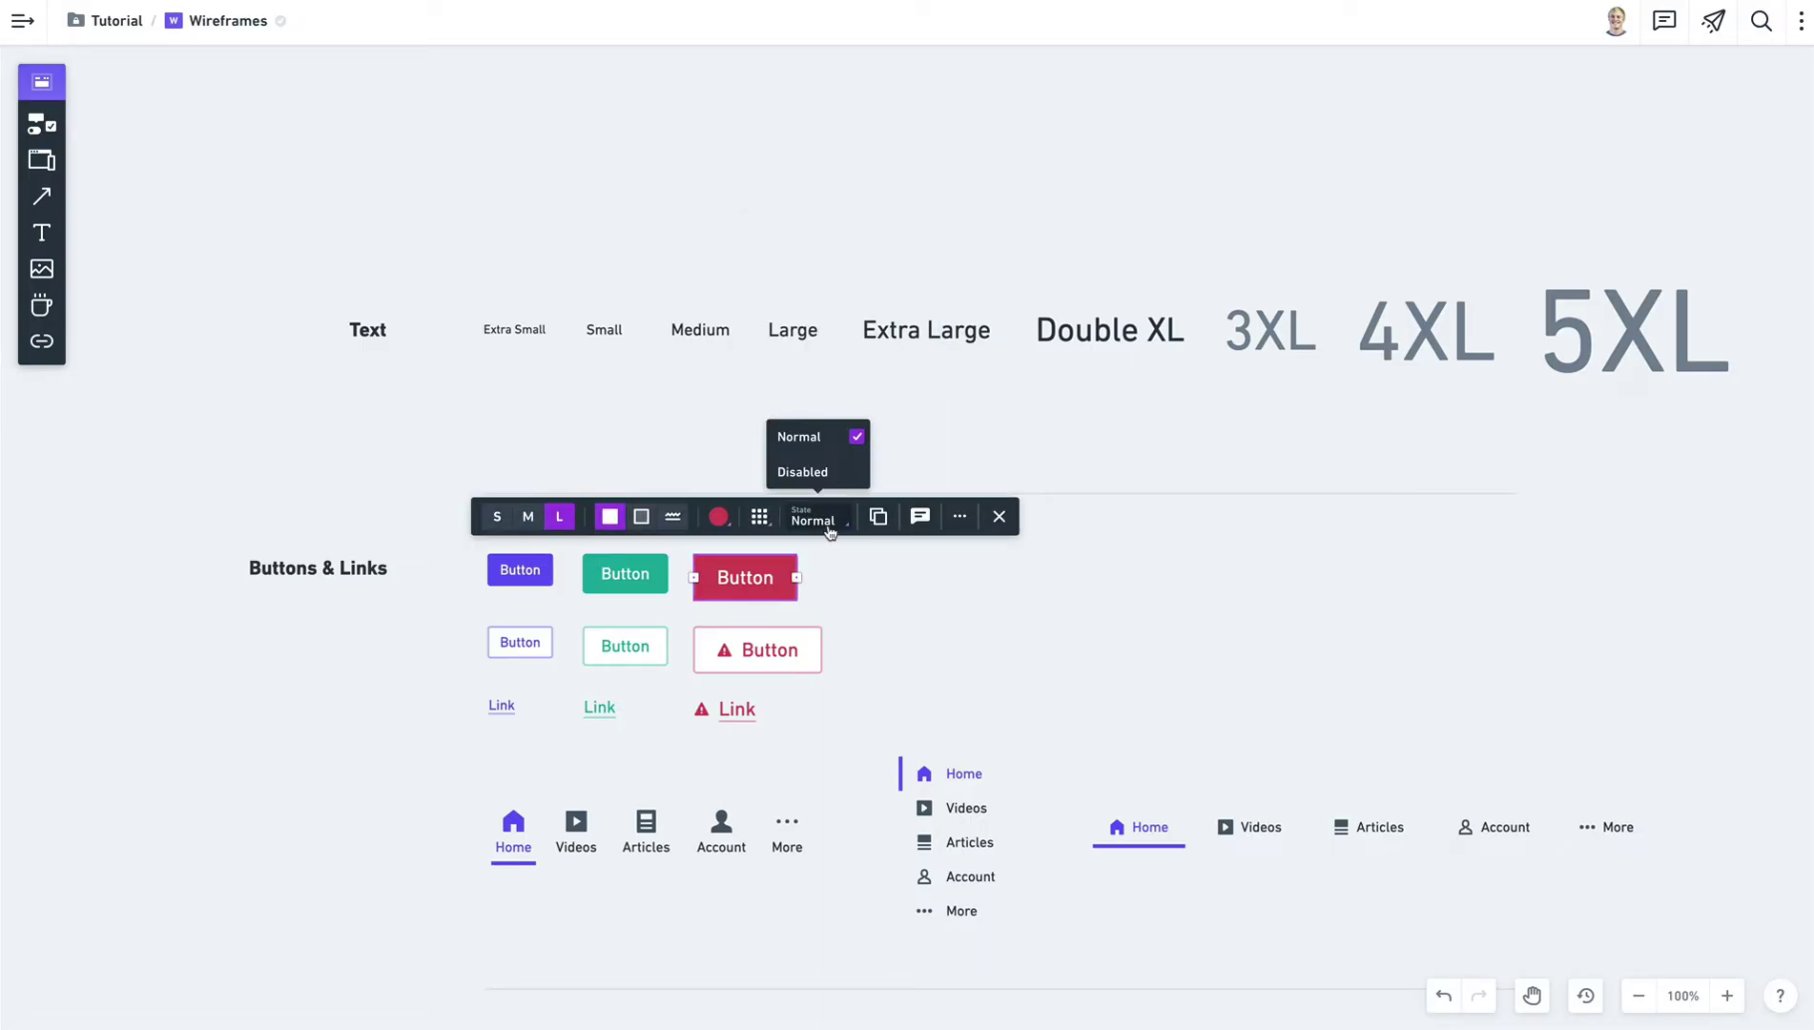
pyautogui.click(822, 473)
pyautogui.click(975, 618)
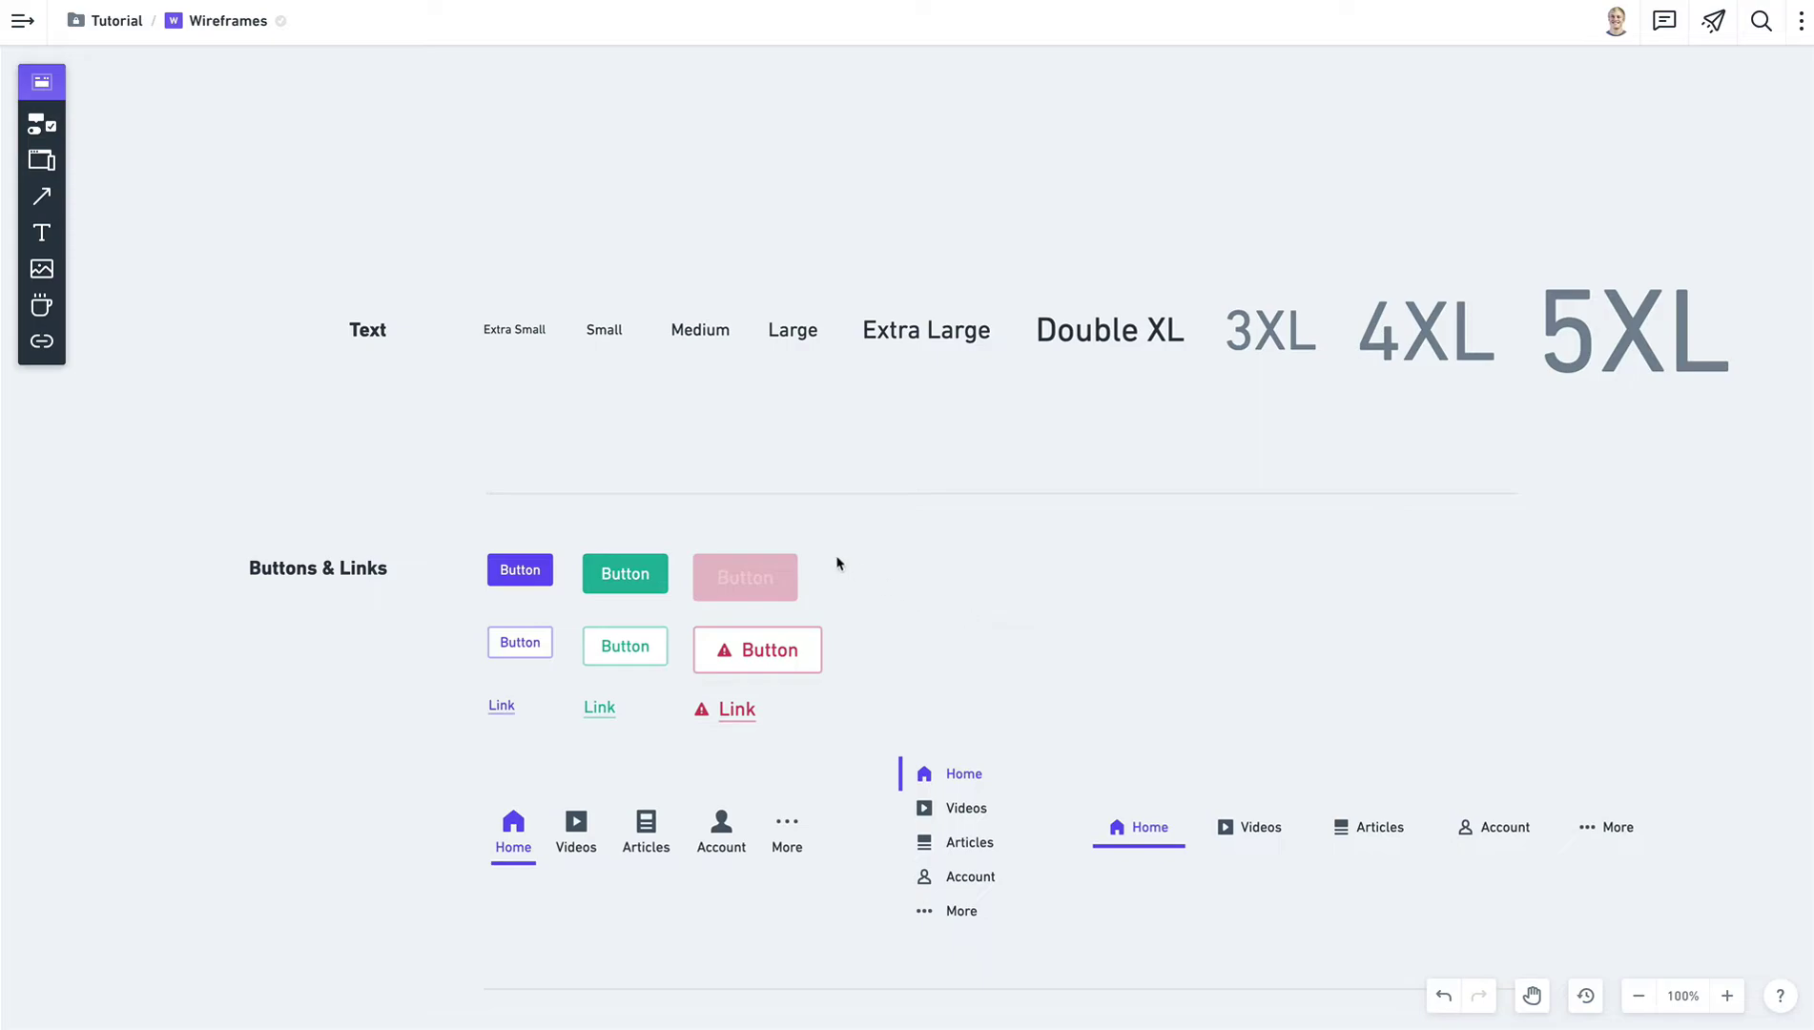
pyautogui.scroll(-5, 838, 563)
pyautogui.scroll(2, 837, 563)
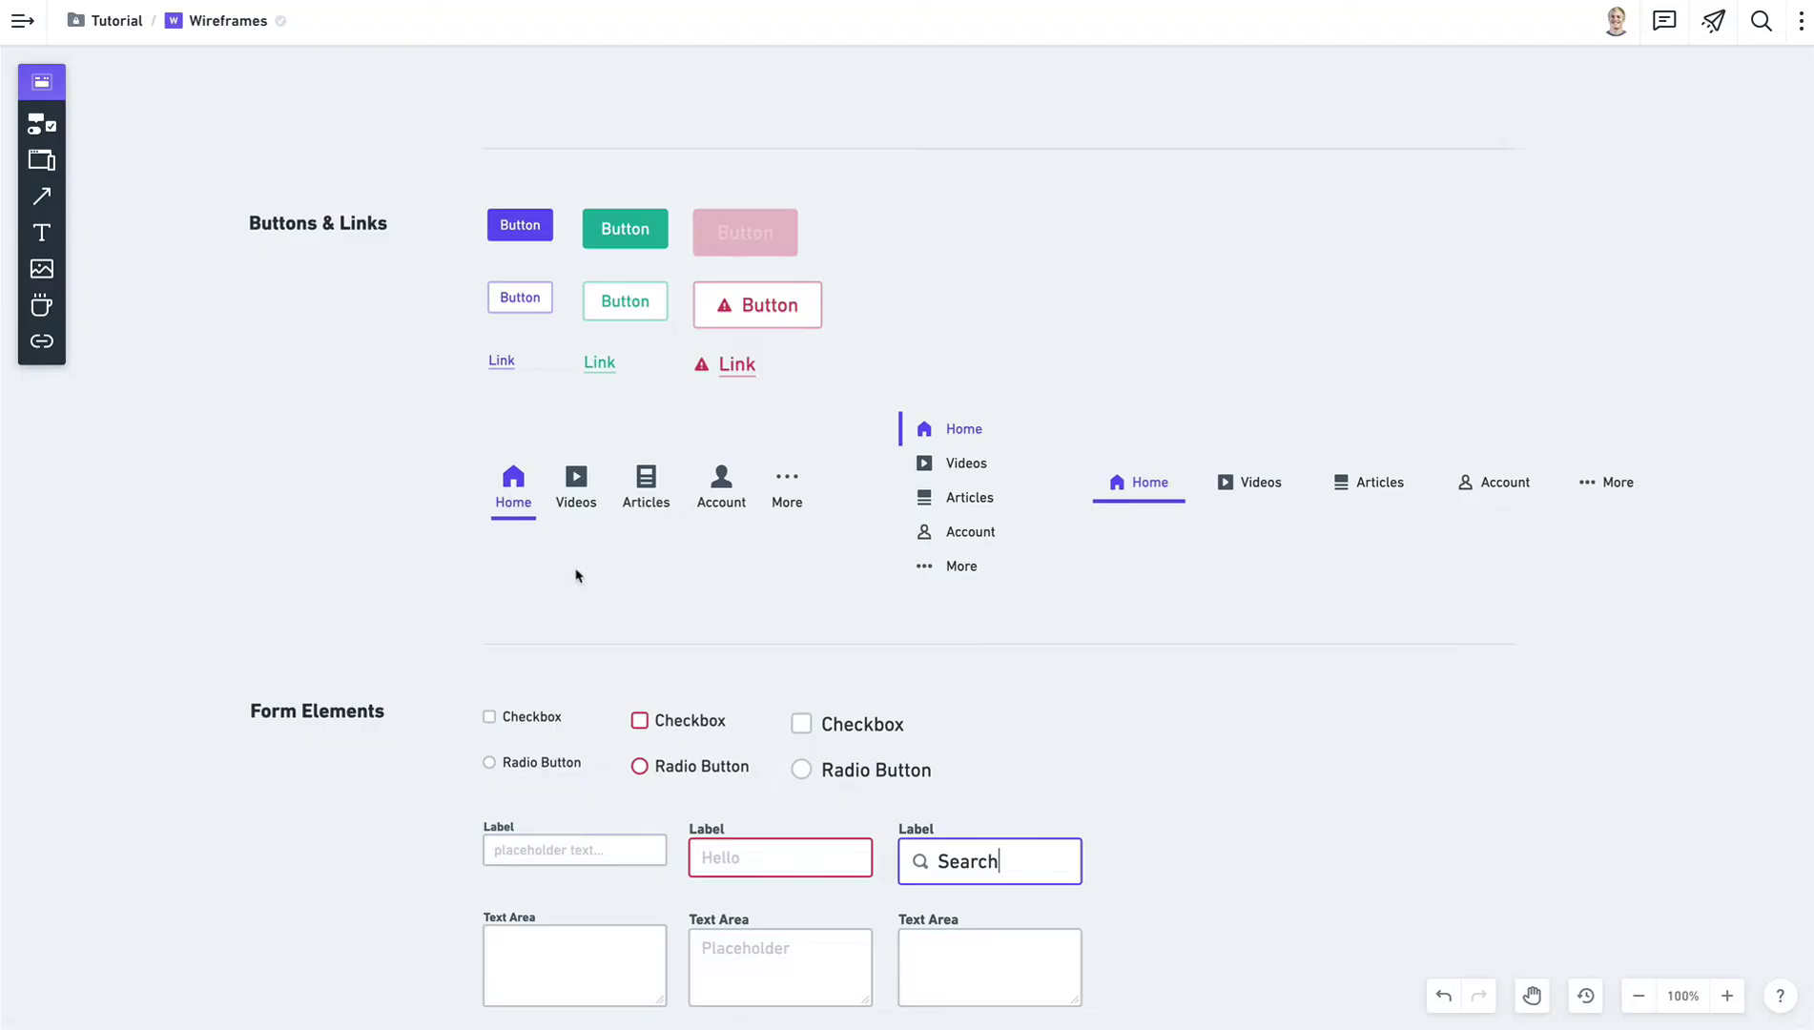
# Search components for '/tabs', then select the bottom tab bar.
pyautogui.write('/tab')
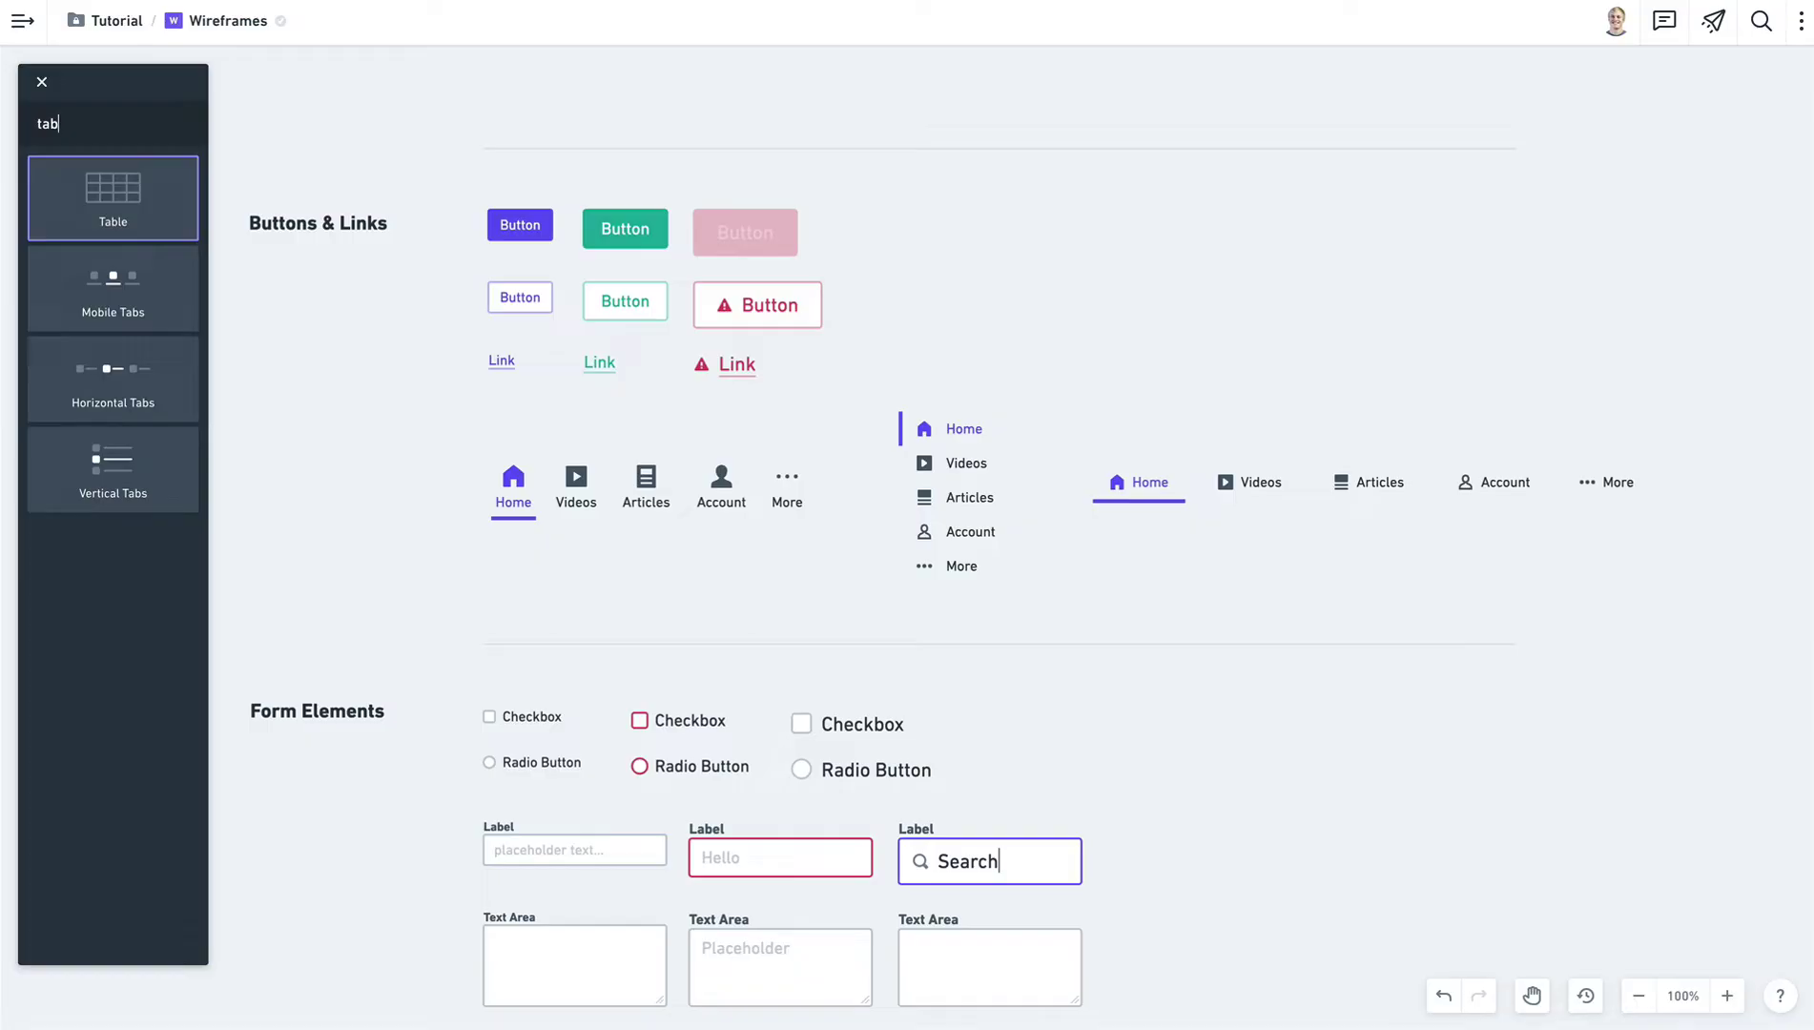
pyautogui.write('s')
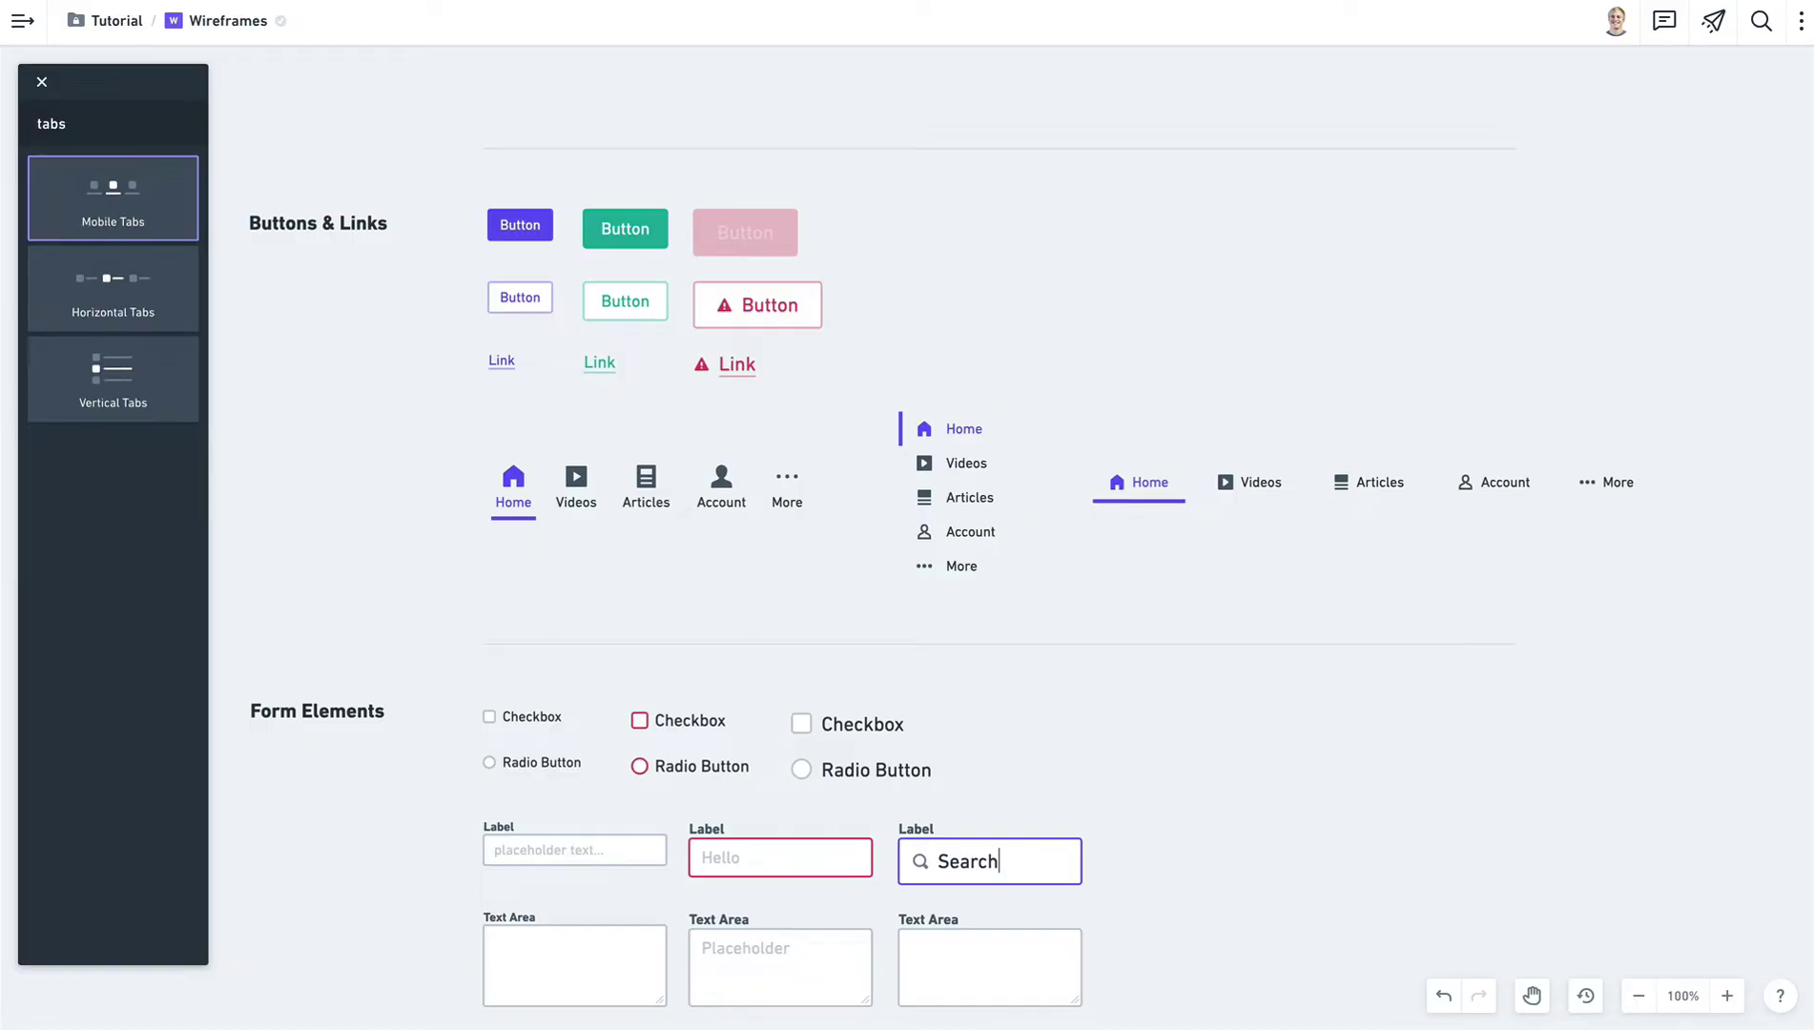
pyautogui.press('Escape')
pyautogui.click(632, 504)
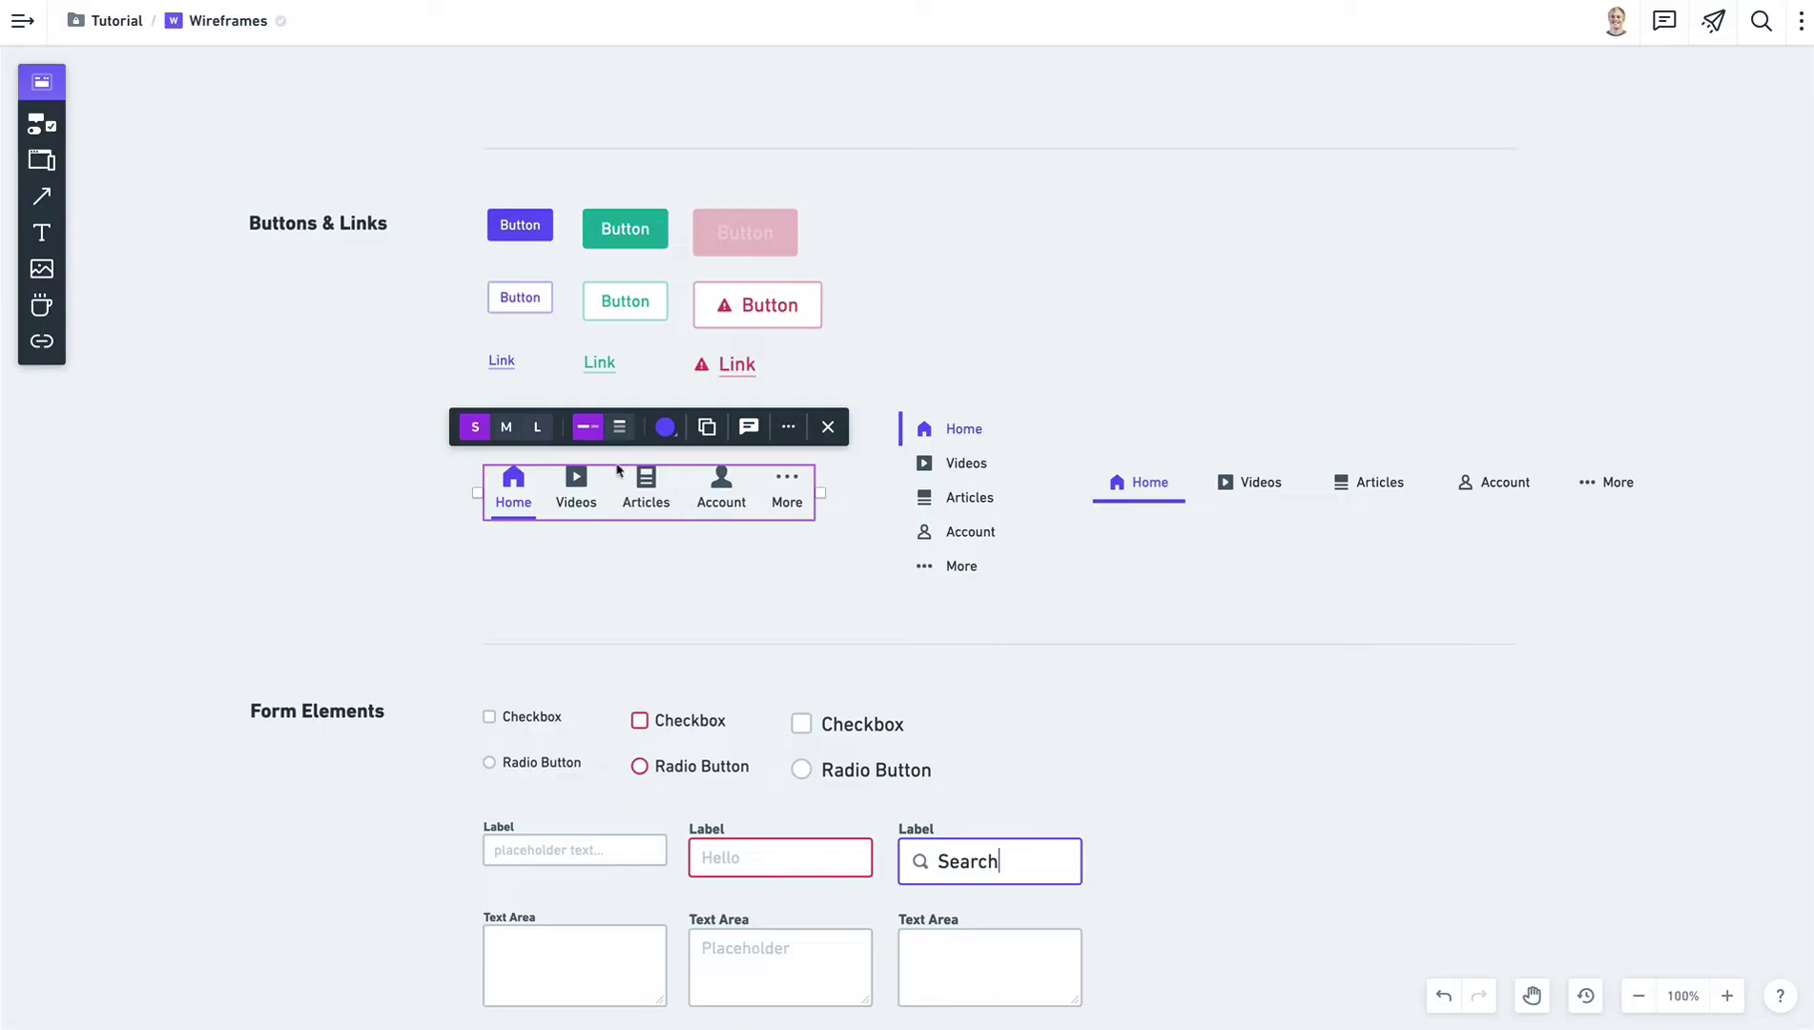
pyautogui.click(676, 577)
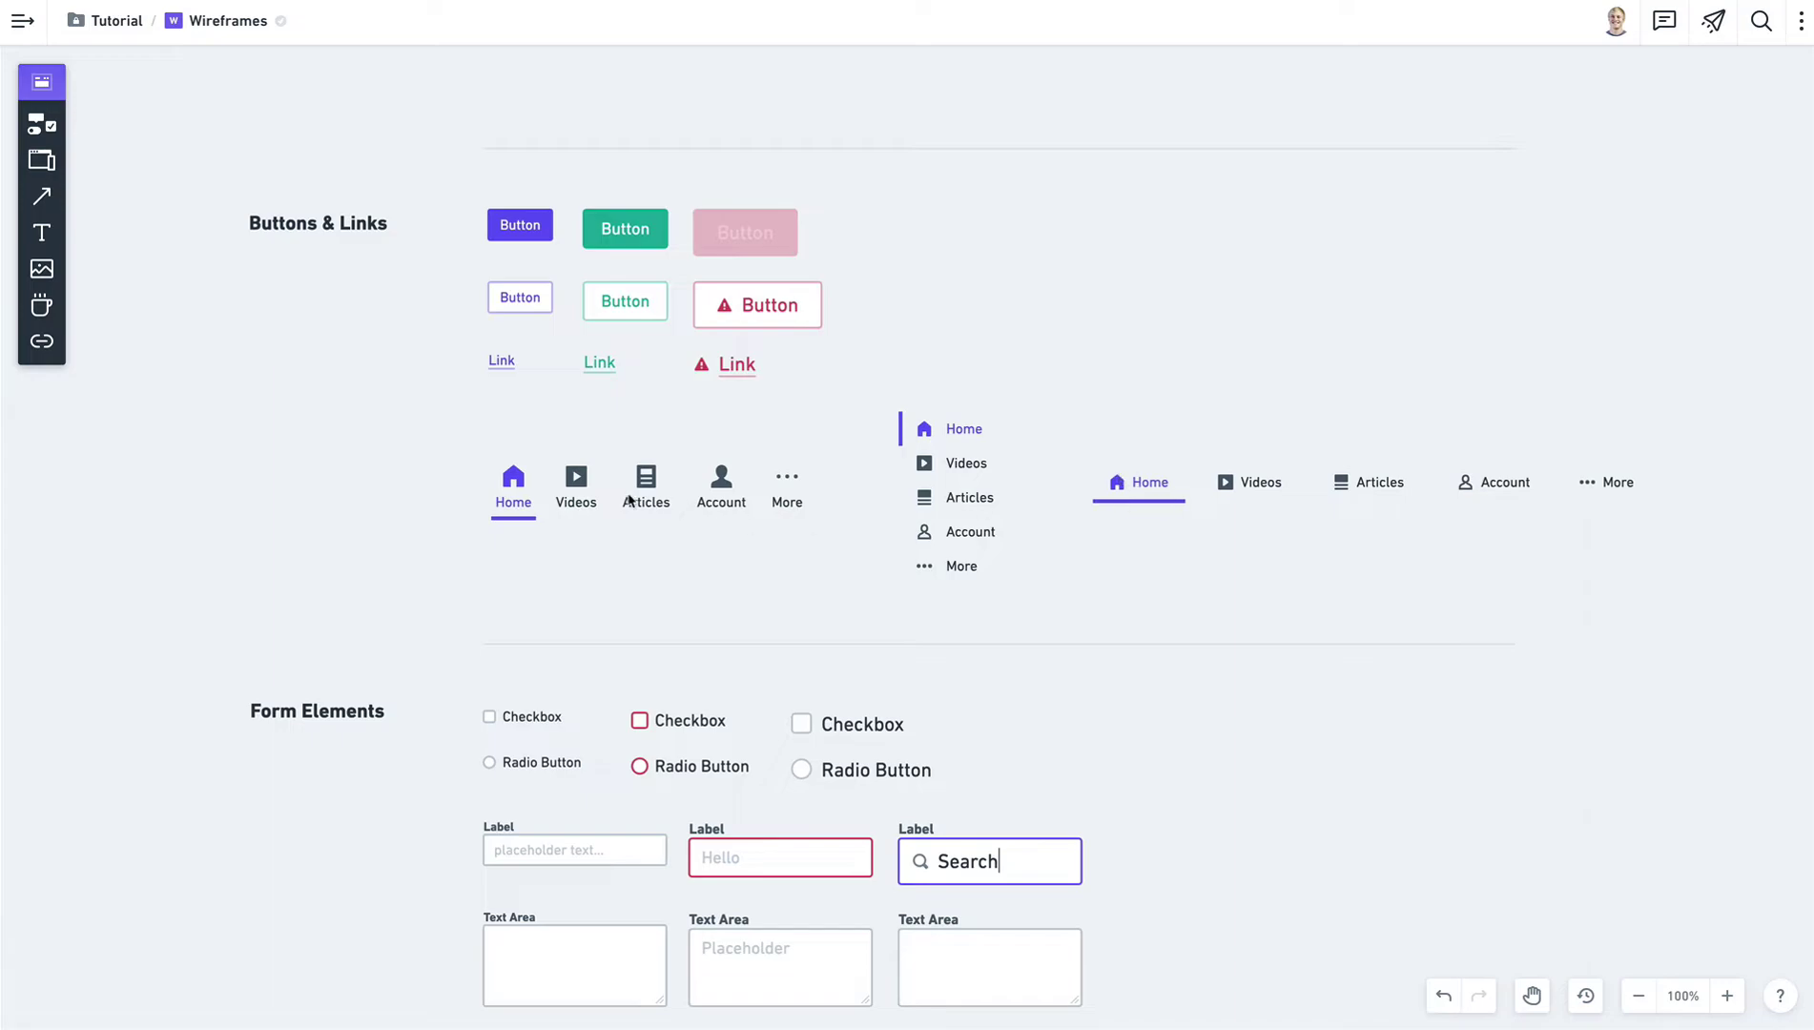
pyautogui.click(506, 489)
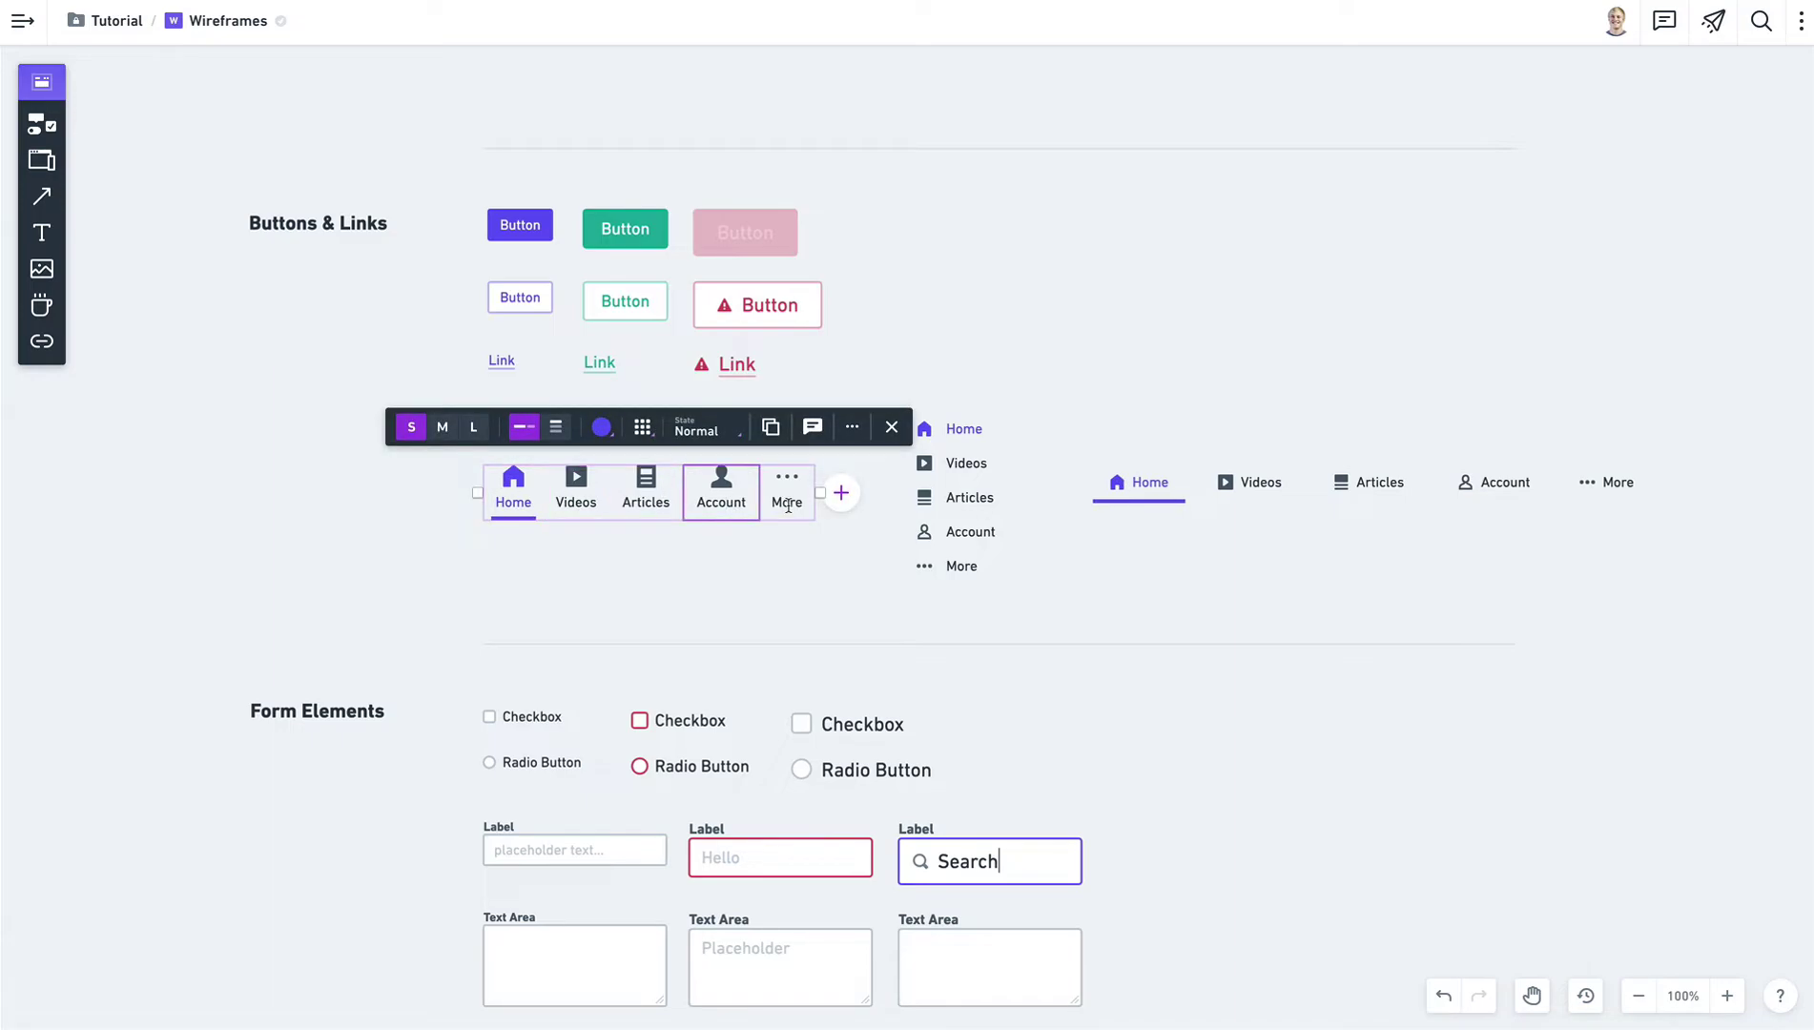
# Add a new tab named 'Settings' with a gear icon at the end.
pyautogui.click(842, 493)
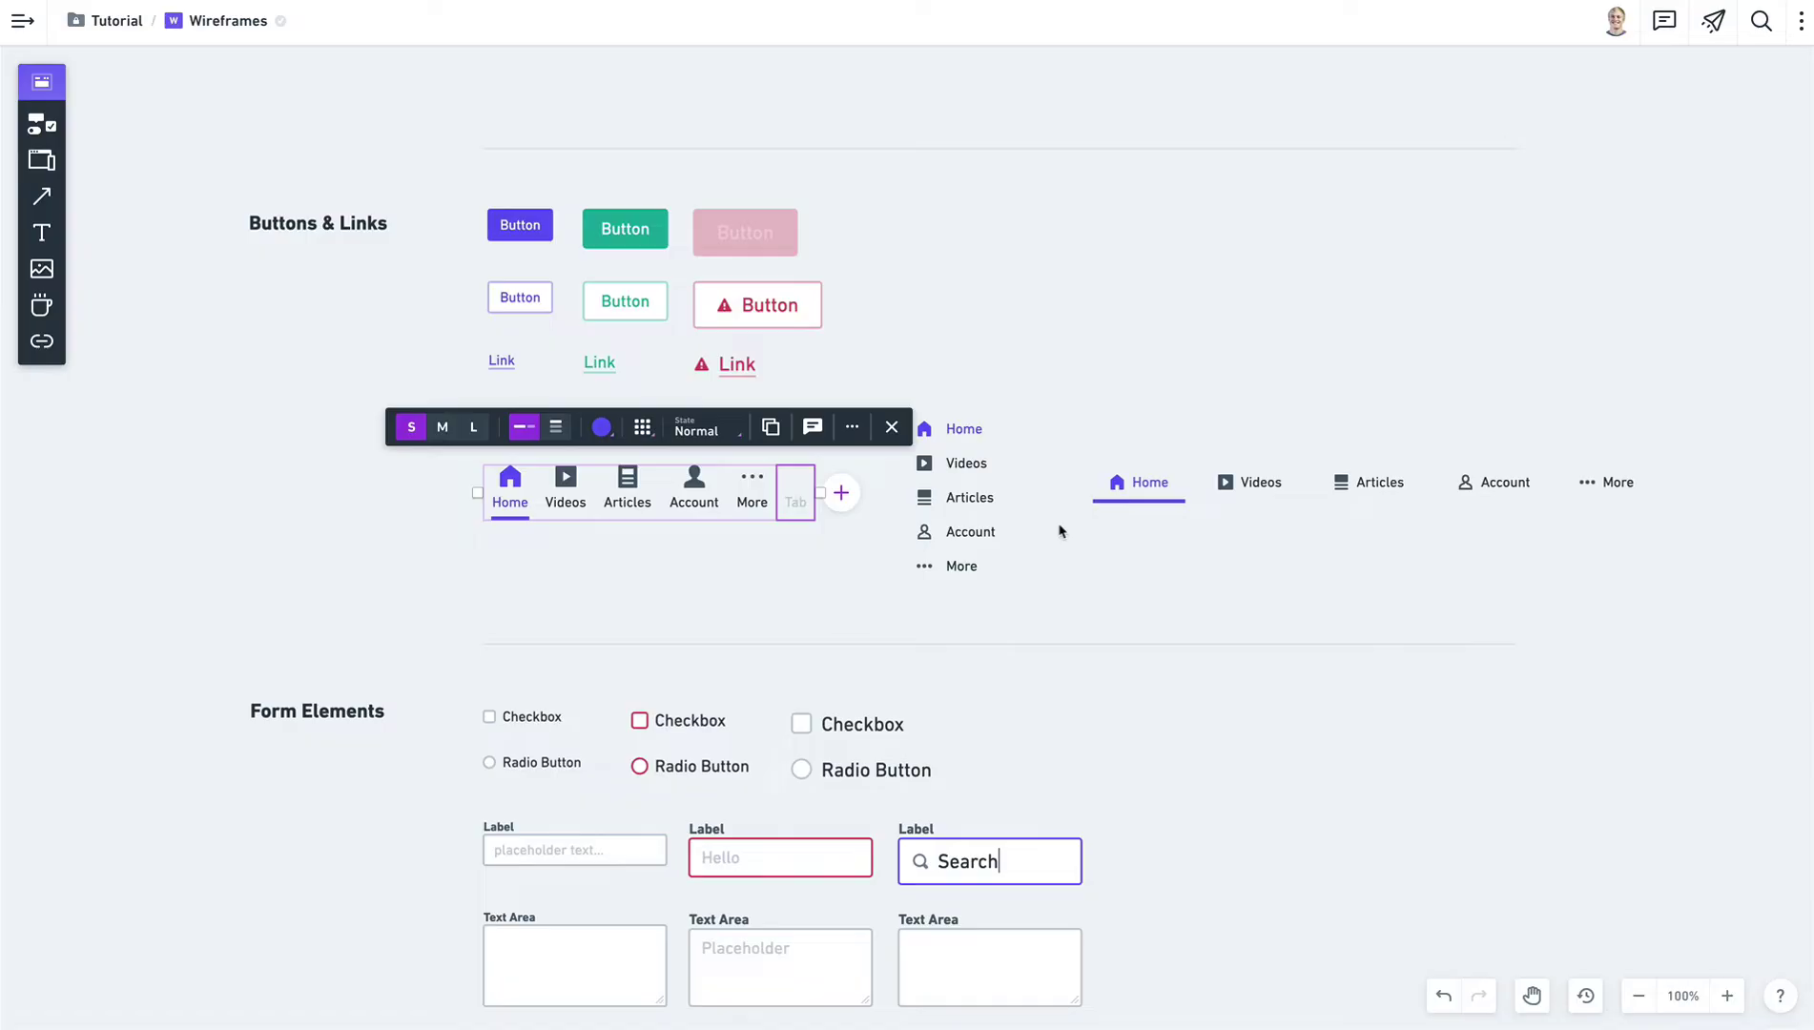
pyautogui.write('Settings')
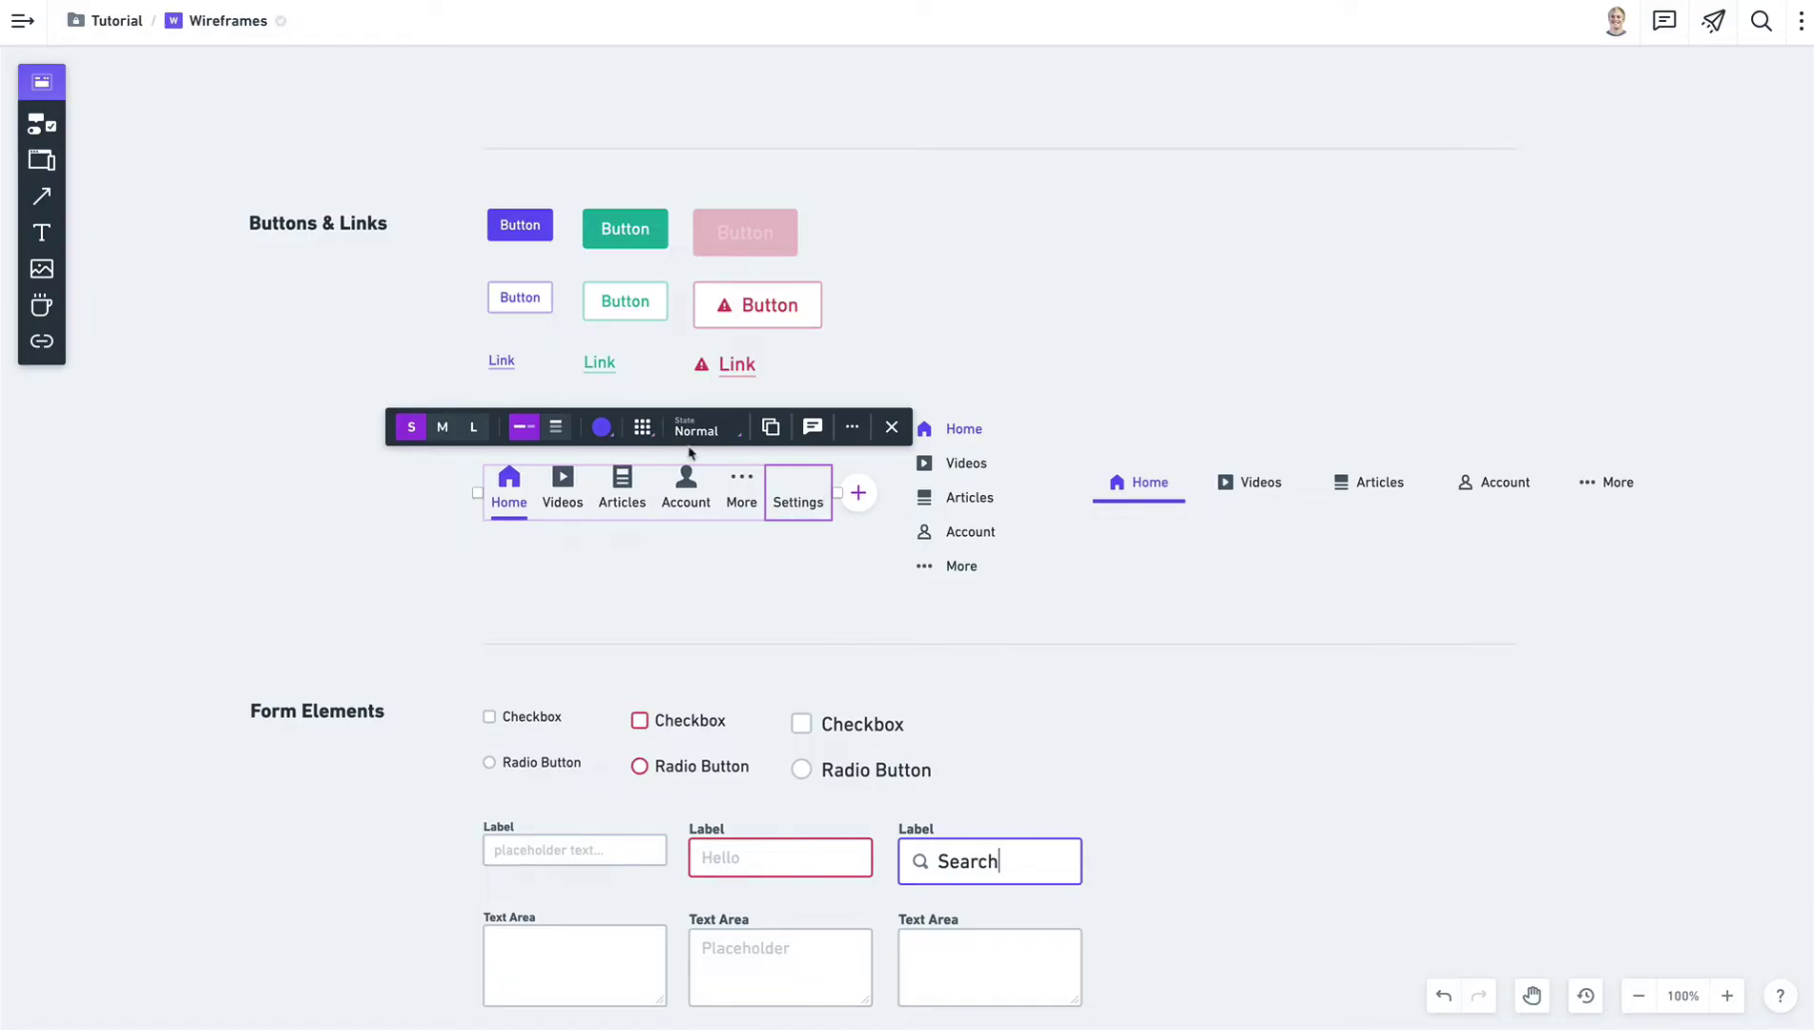
pyautogui.click(641, 428)
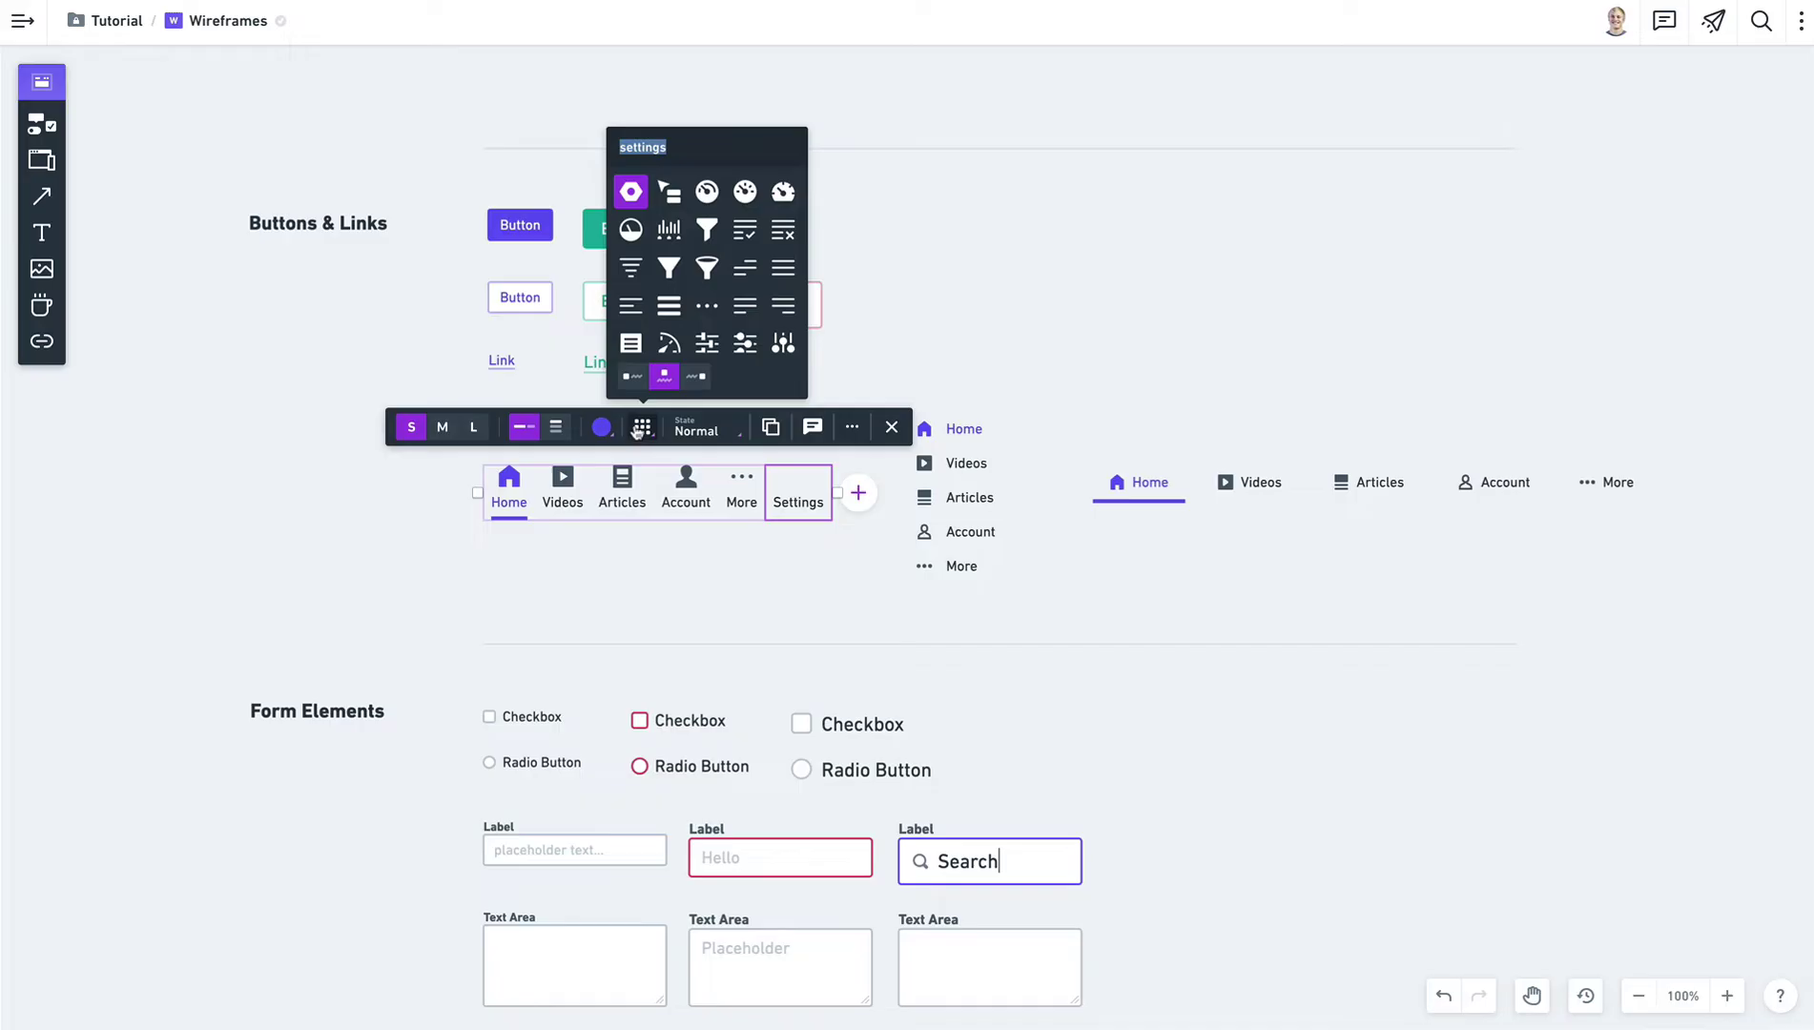
pyautogui.scroll(-2, 667, 286)
pyautogui.click(742, 285)
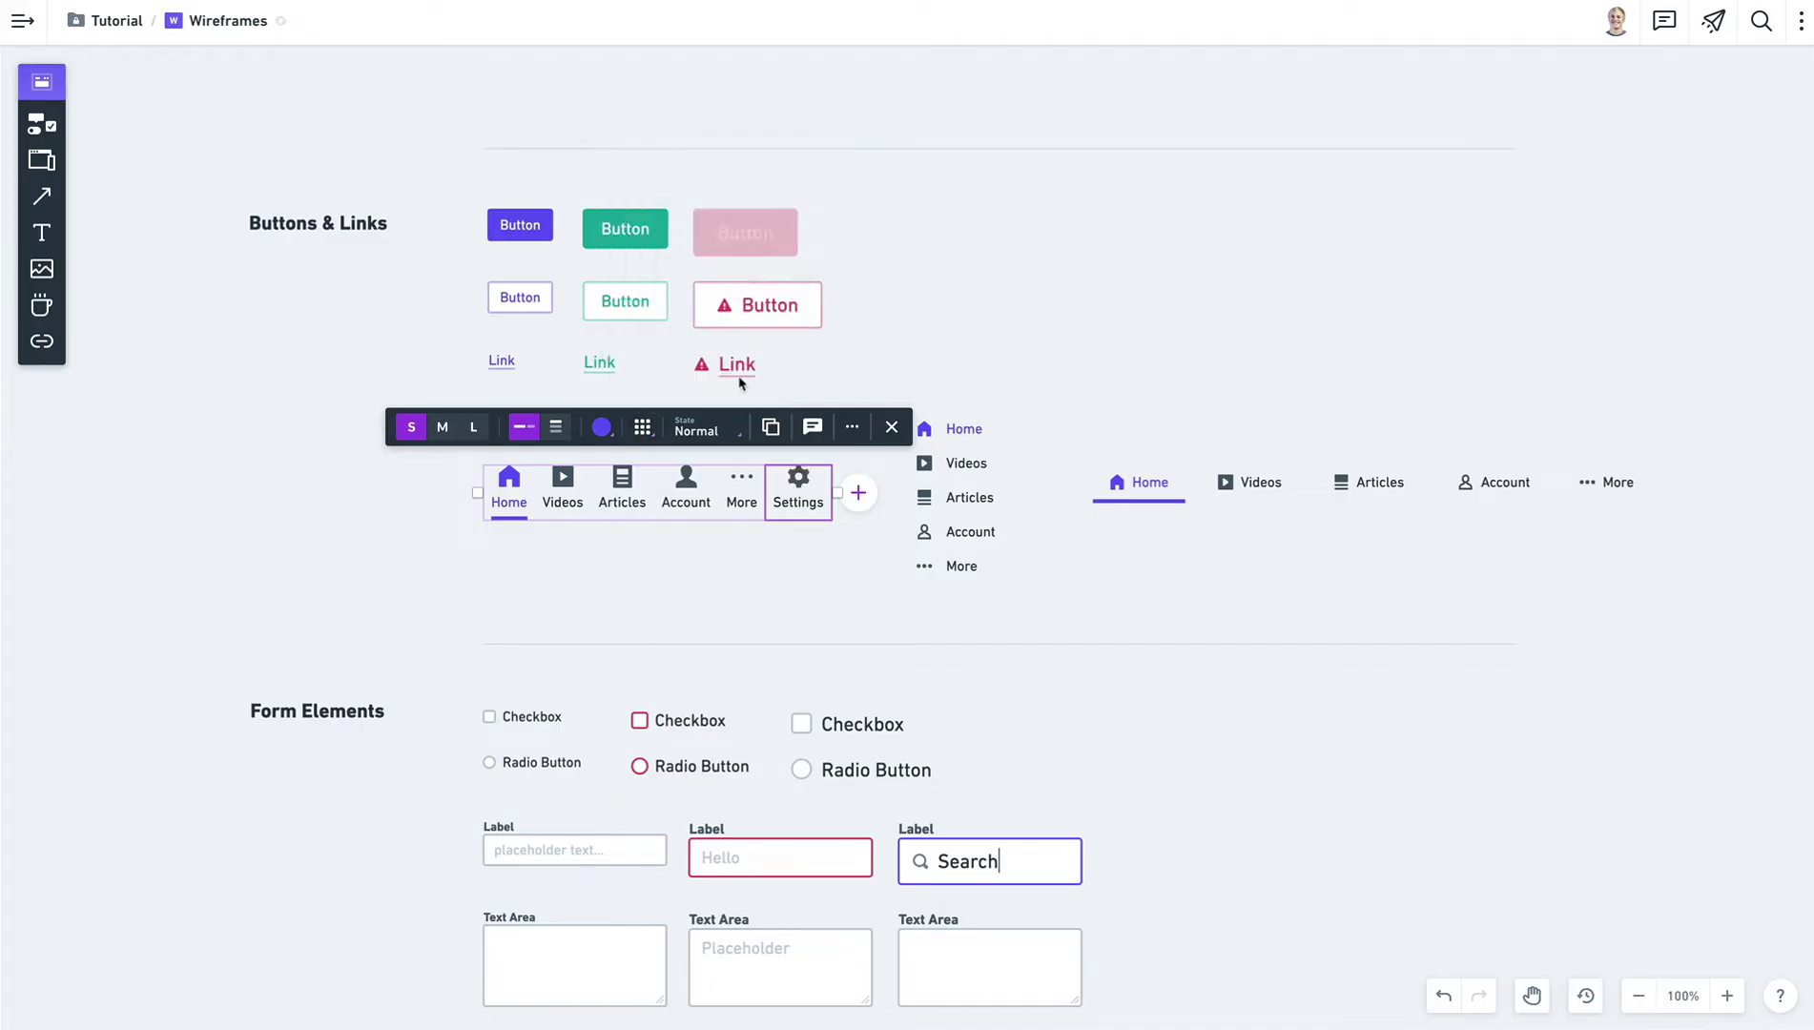
pyautogui.click(736, 569)
# Stretch the tab bar wider on the left and pan to the navigation components.
pyautogui.click(801, 502)
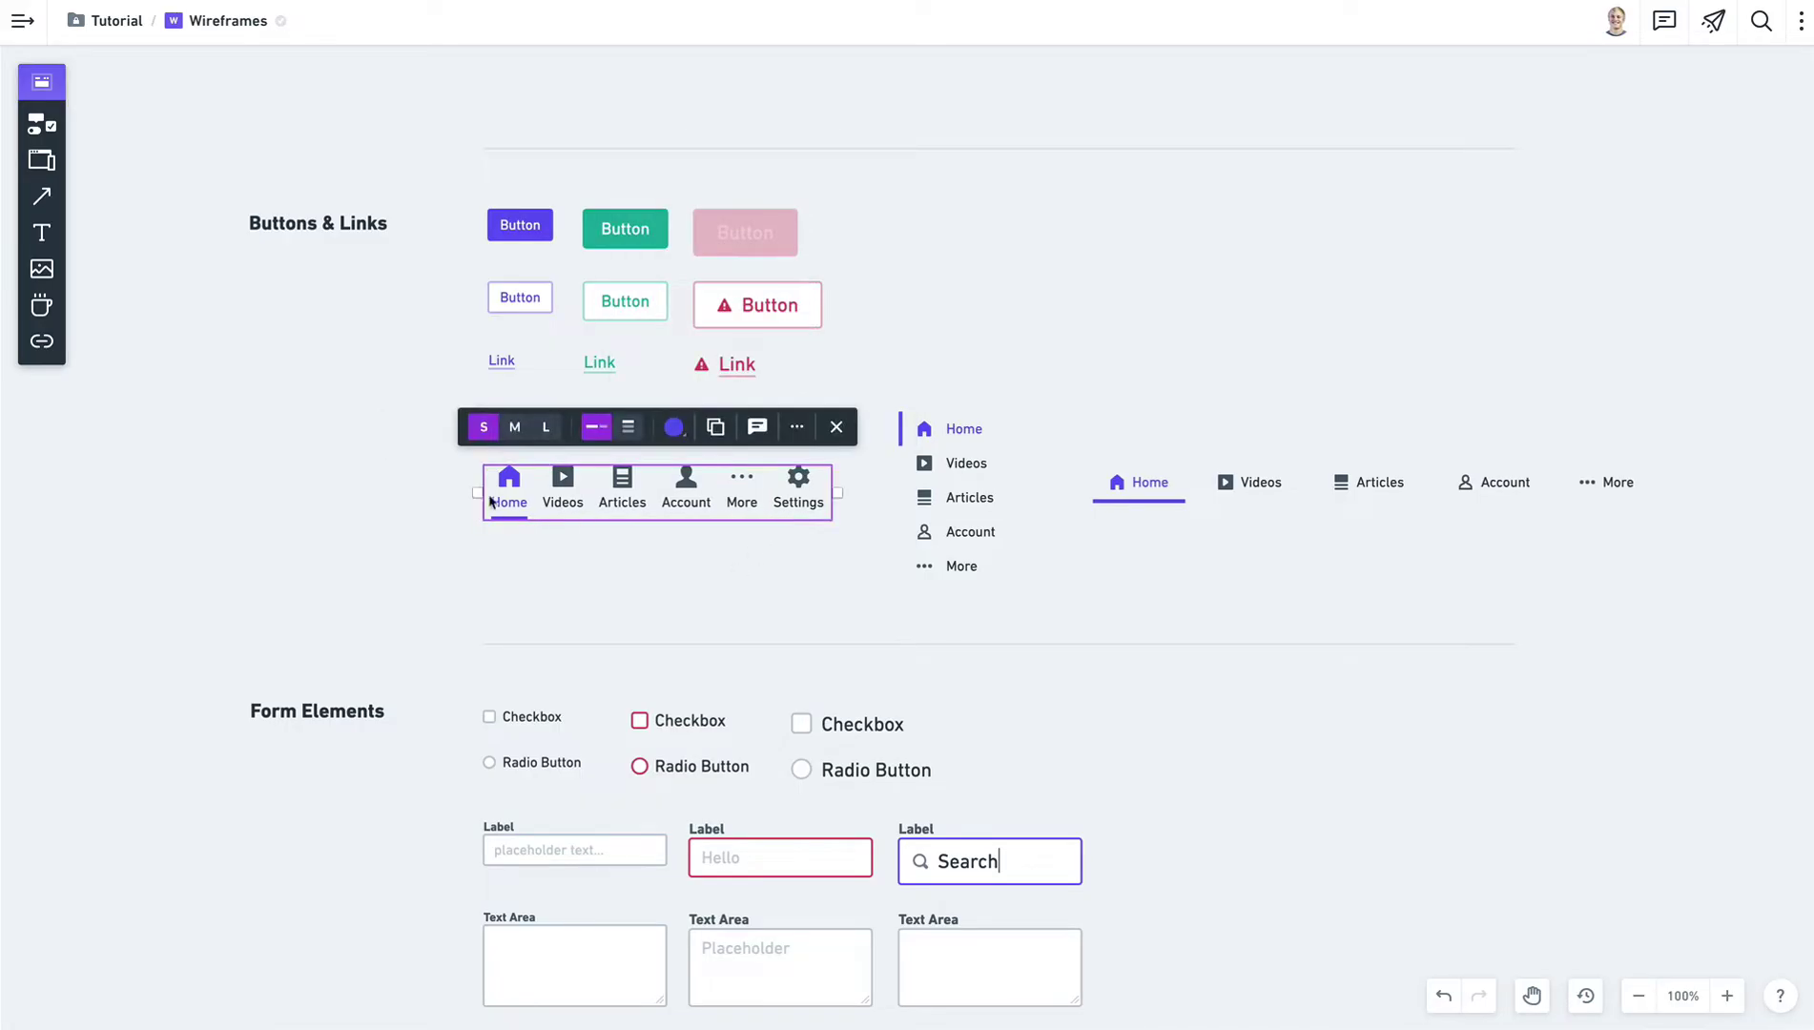
pyautogui.moveTo(489, 503)
pyautogui.mouseDown()
pyautogui.moveTo(248, 494)
pyautogui.moveTo(458, 501)
pyautogui.moveTo(219, 511)
pyautogui.moveTo(476, 510)
pyautogui.mouseUp()
pyautogui.click(1166, 583)
pyautogui.press('space')
pyautogui.moveTo(1316, 579); pyautogui.dragTo(1035, 588)
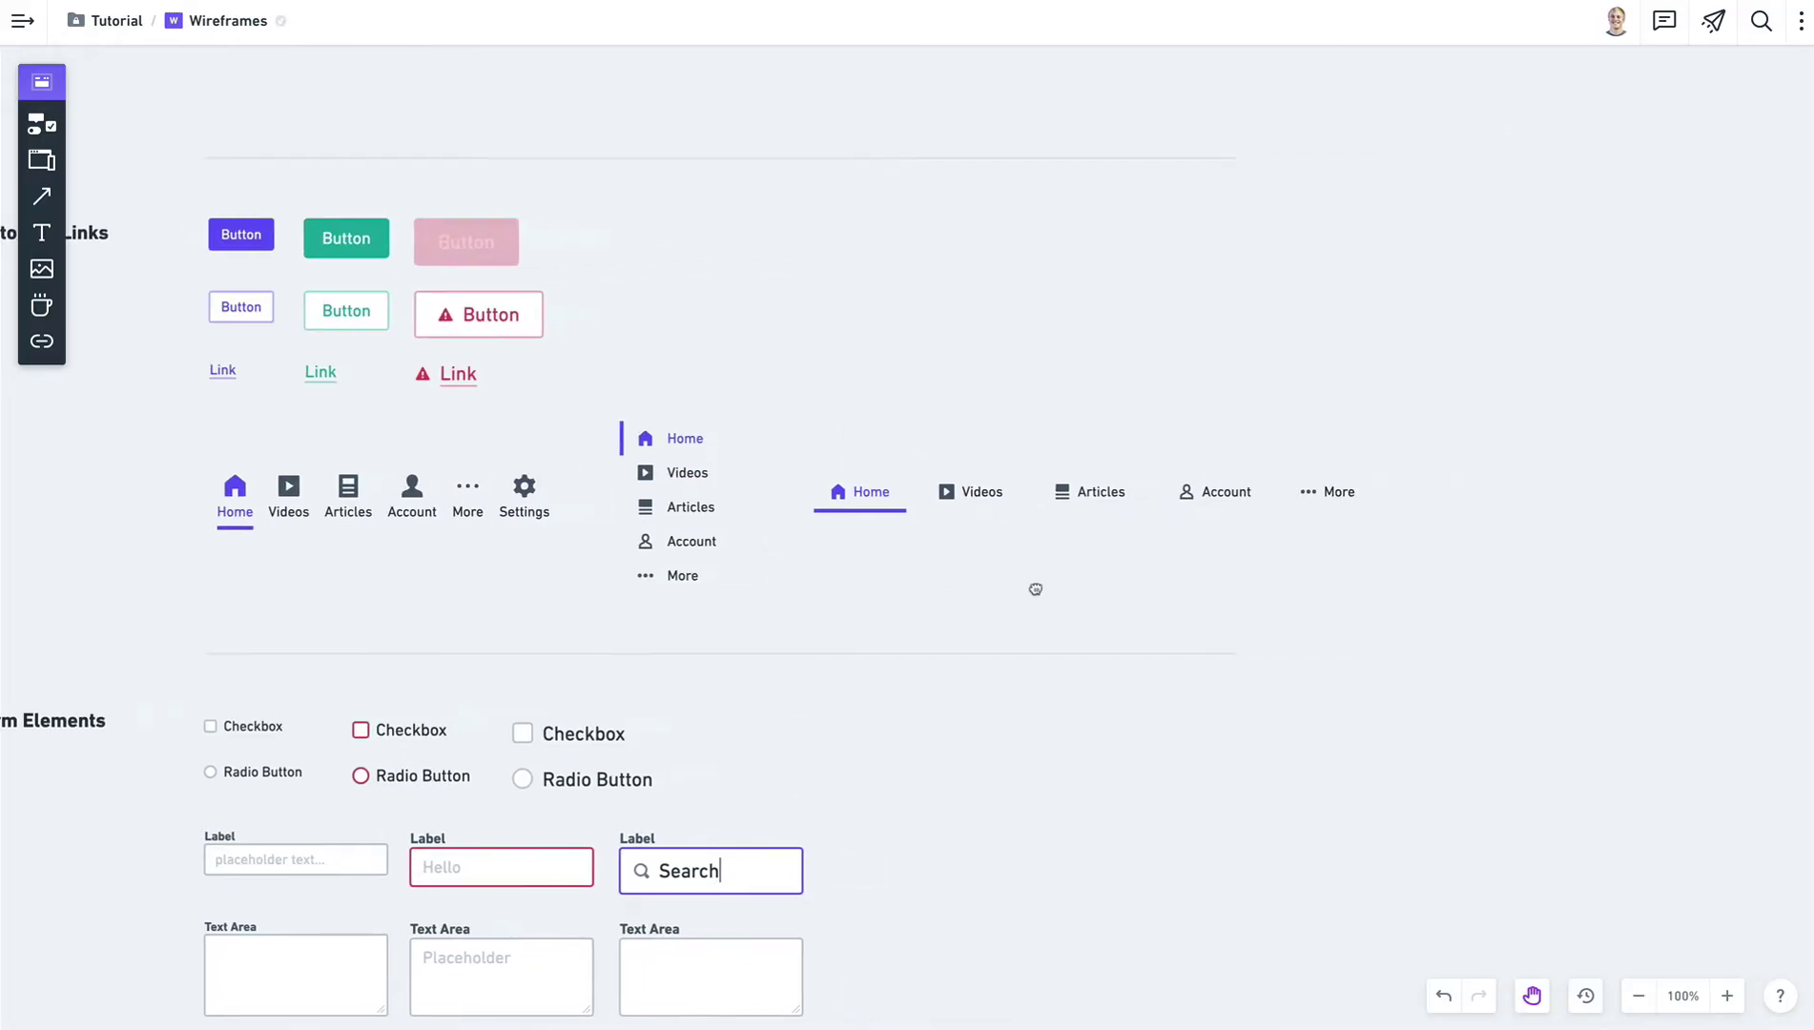
# Set the Videos item in the vertical nav menu to the Selected state.
pyautogui.click(683, 482)
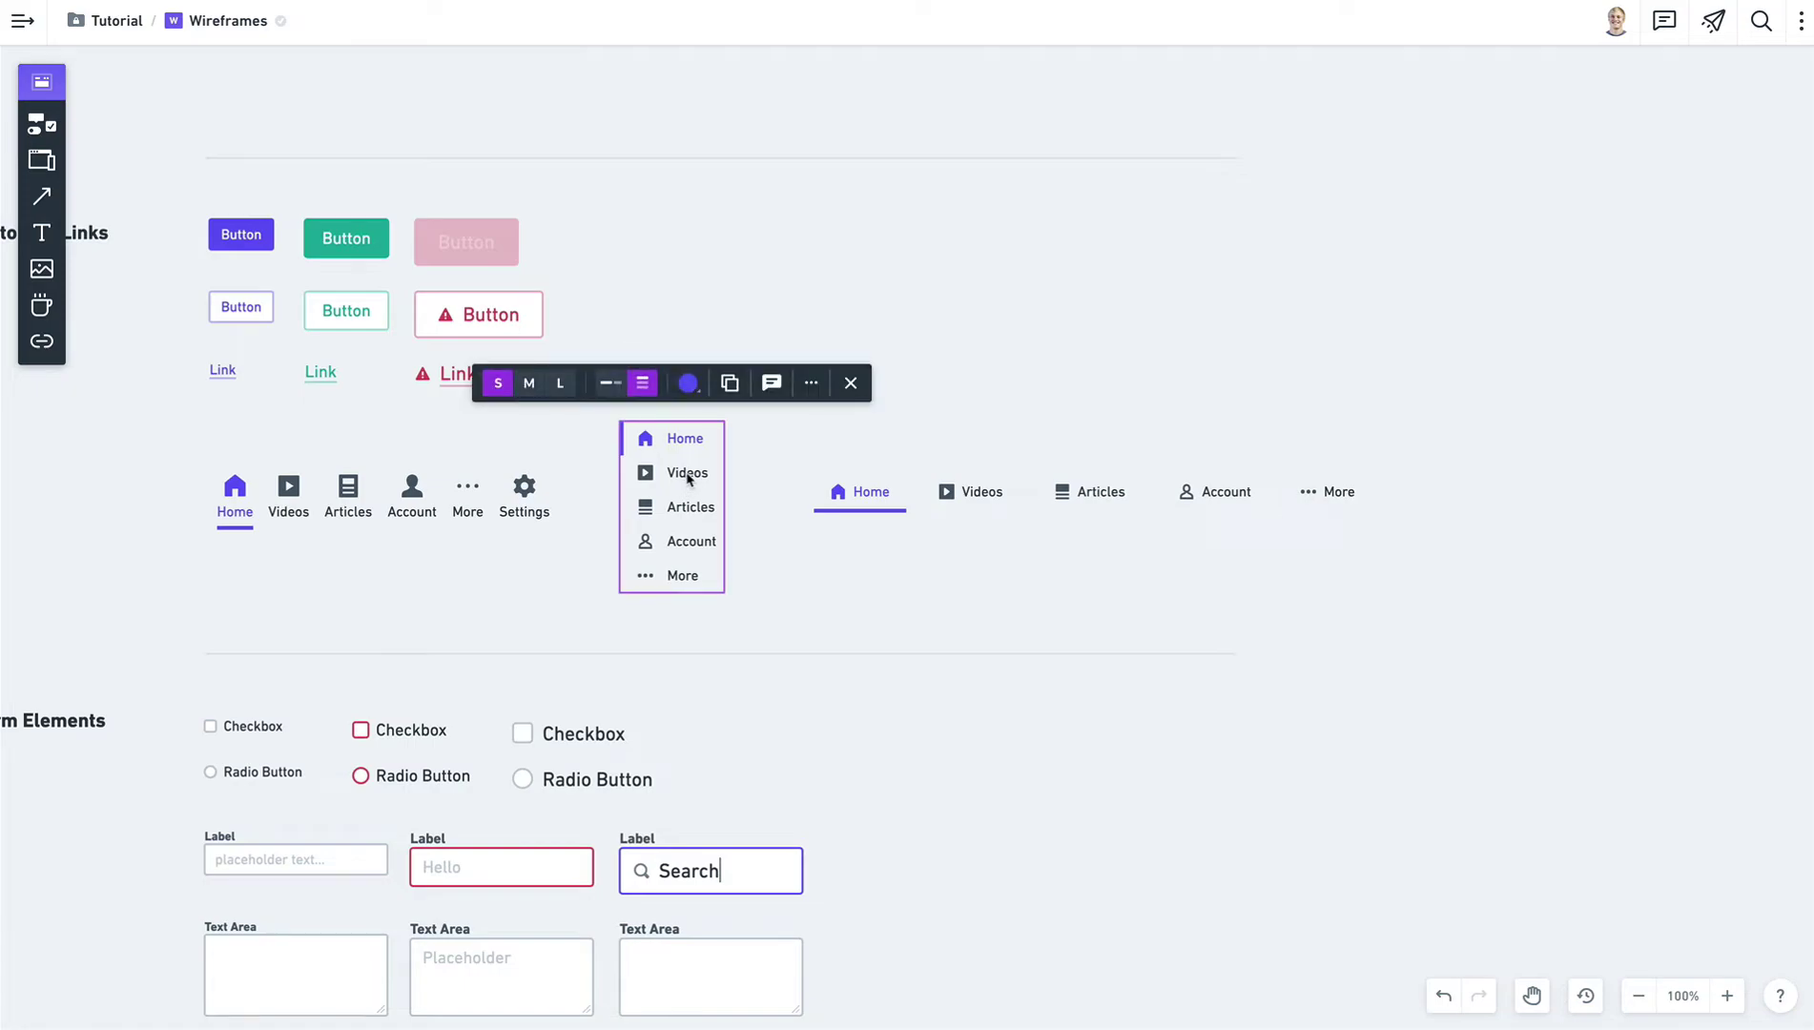
pyautogui.doubleClick(687, 474)
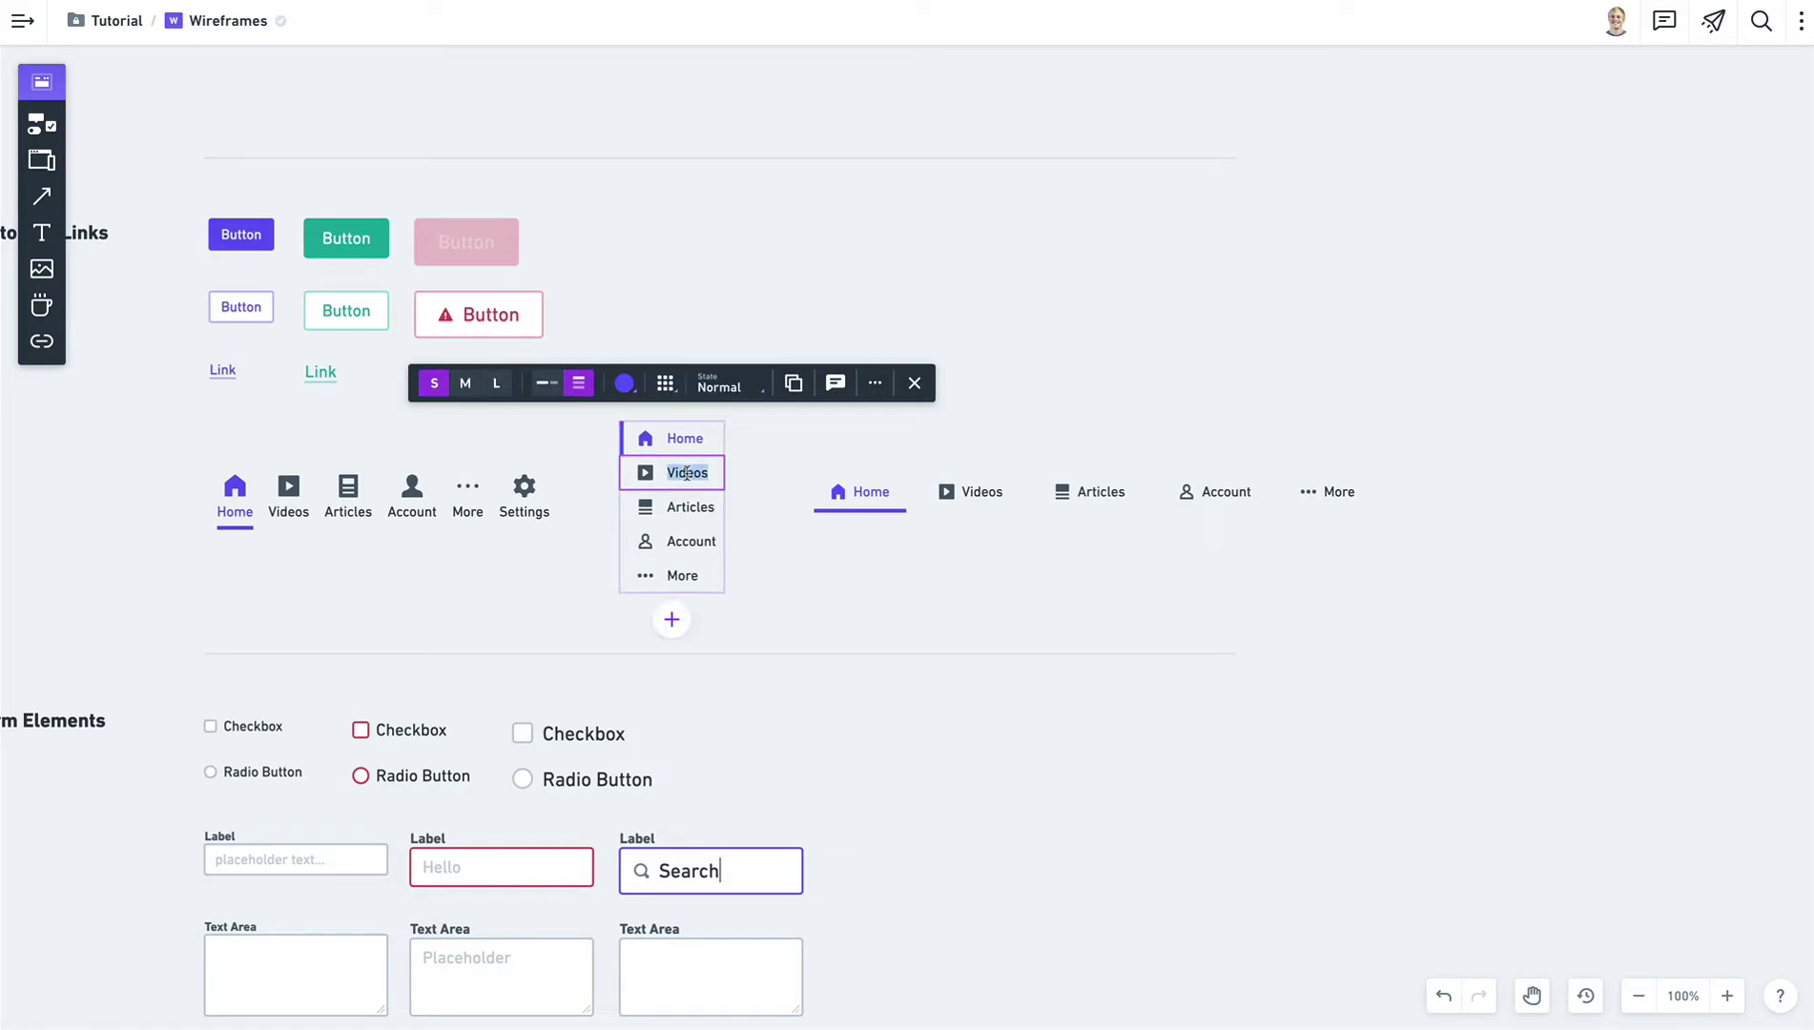
pyautogui.click(718, 388)
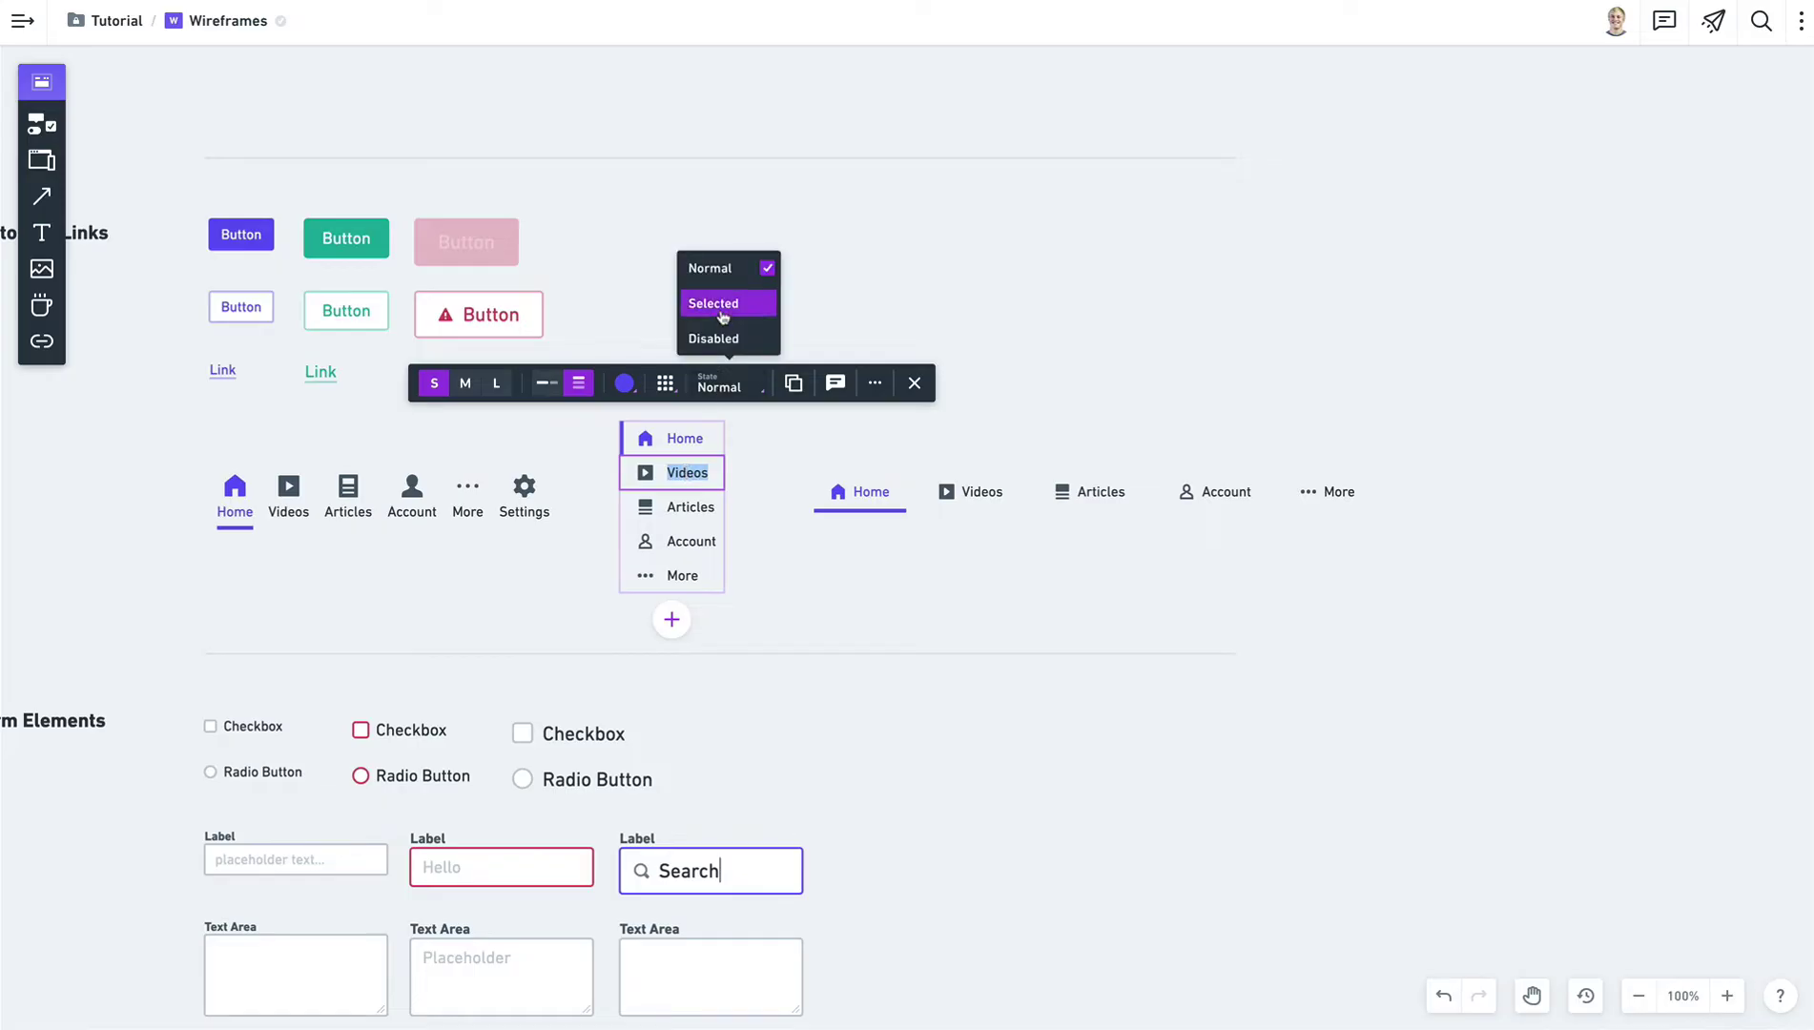
pyautogui.click(722, 307)
pyautogui.click(739, 531)
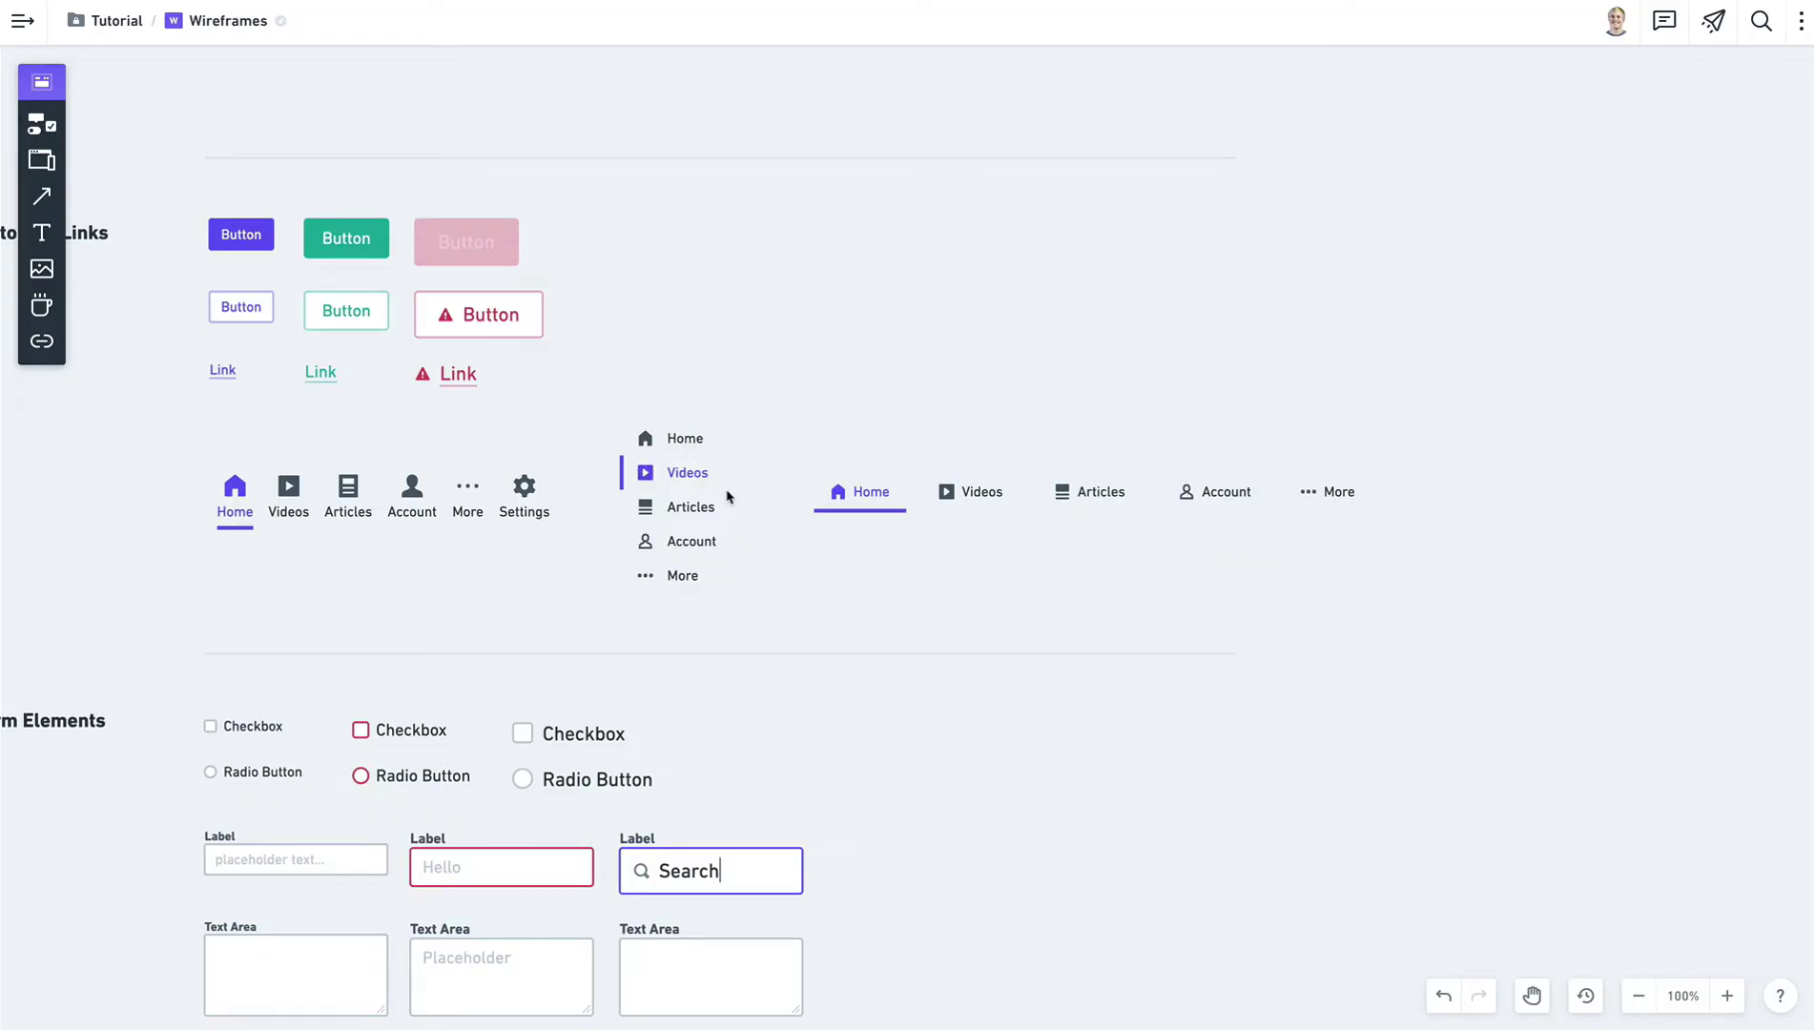
# Switch the horizontal tab bar to vertical, then back to a compact horizontal layout.
pyautogui.click(973, 504)
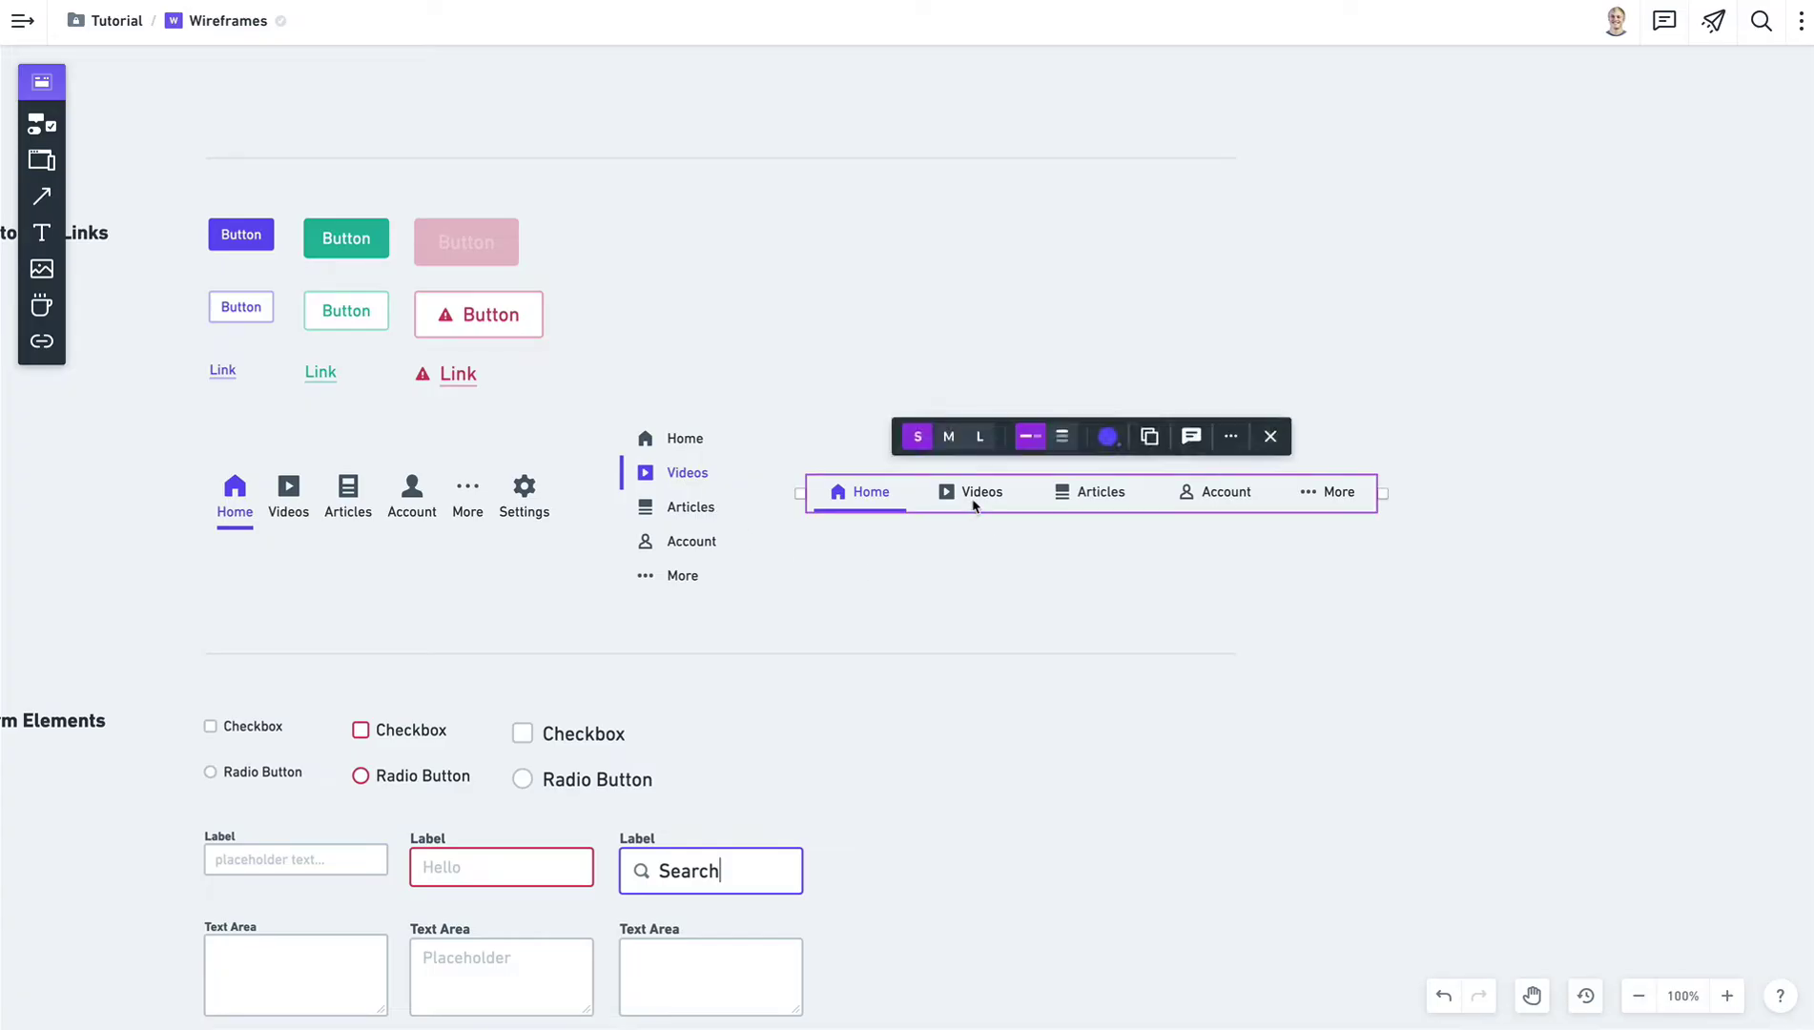
pyautogui.click(1058, 439)
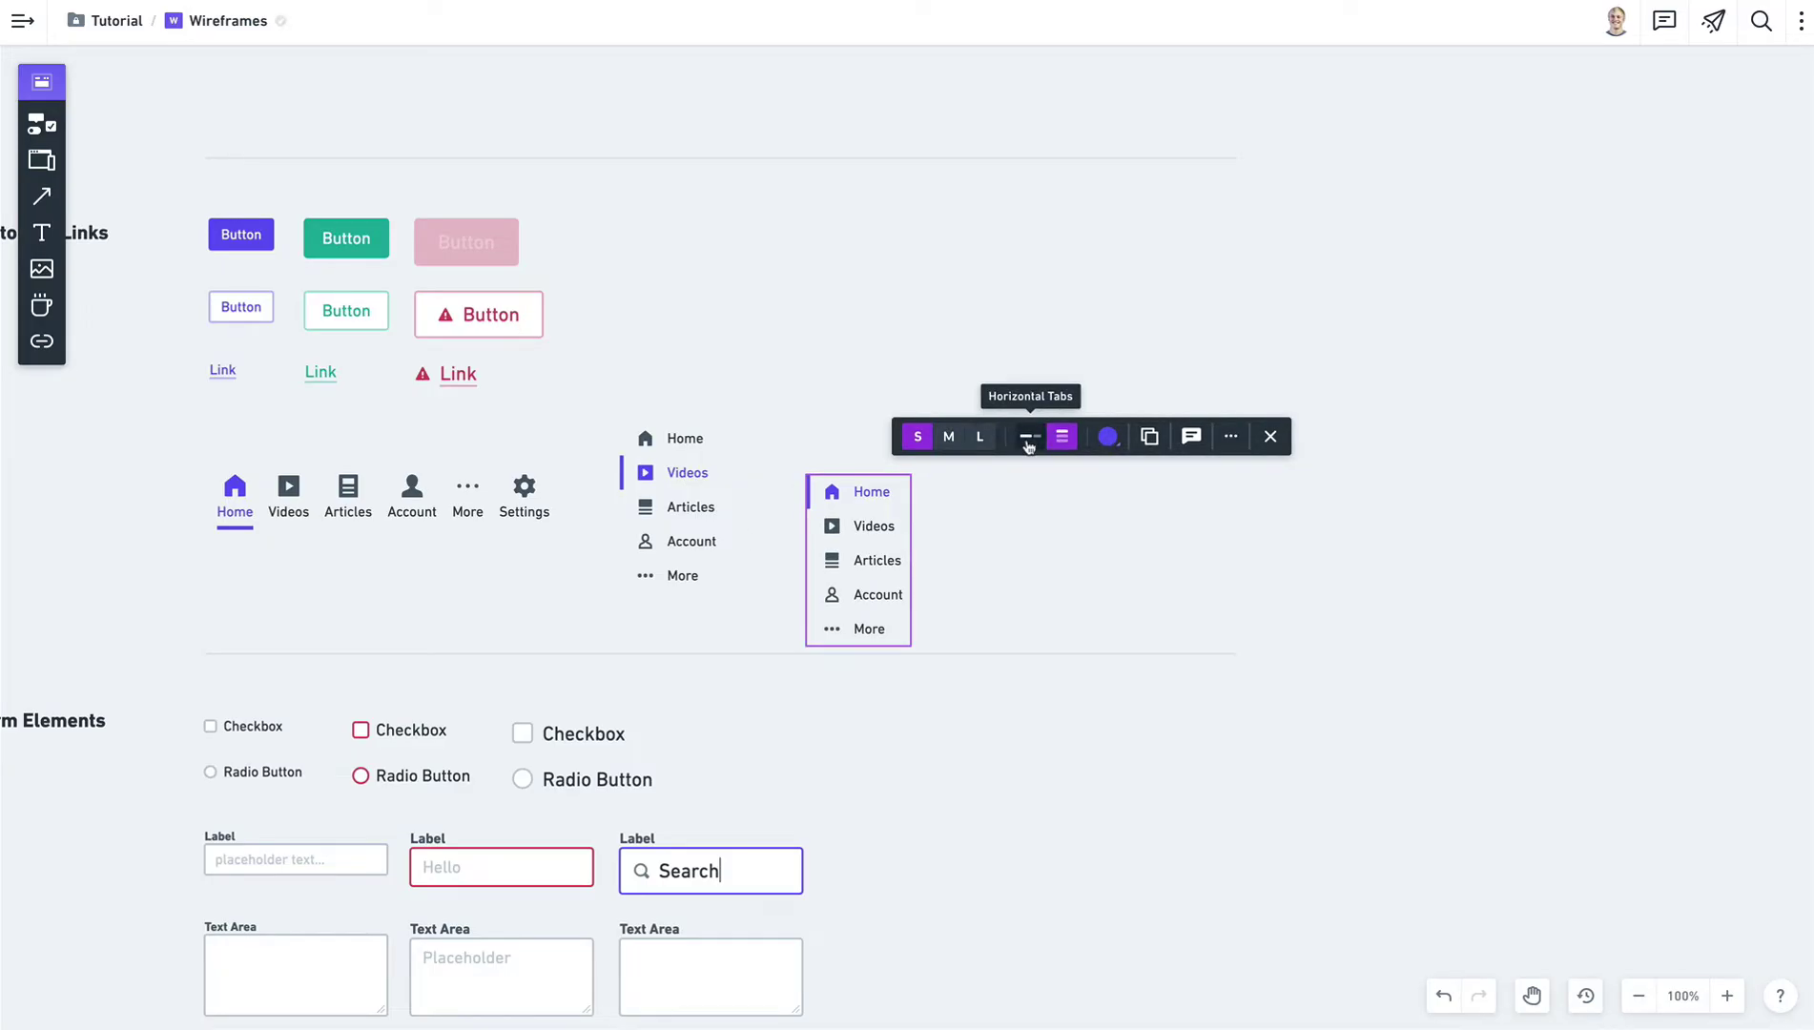
pyautogui.click(1029, 442)
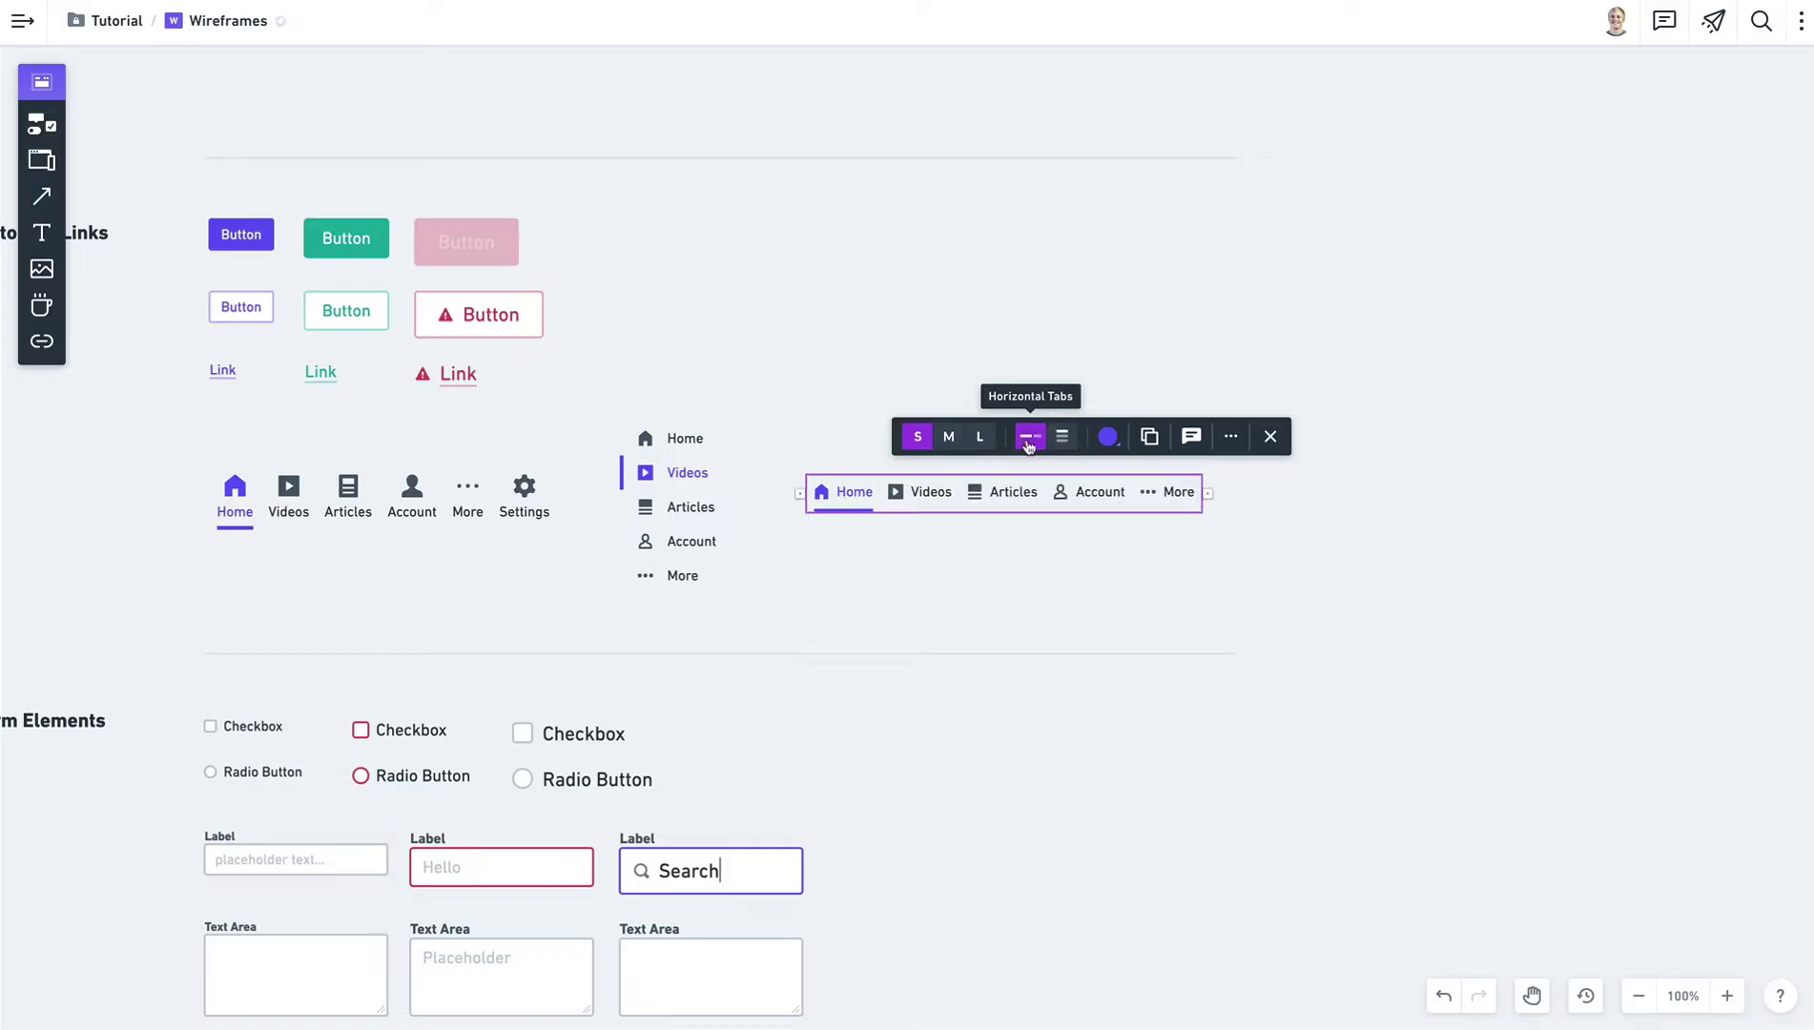
# Try tab icons right of and above labels, then keep them left.
pyautogui.click(911, 494)
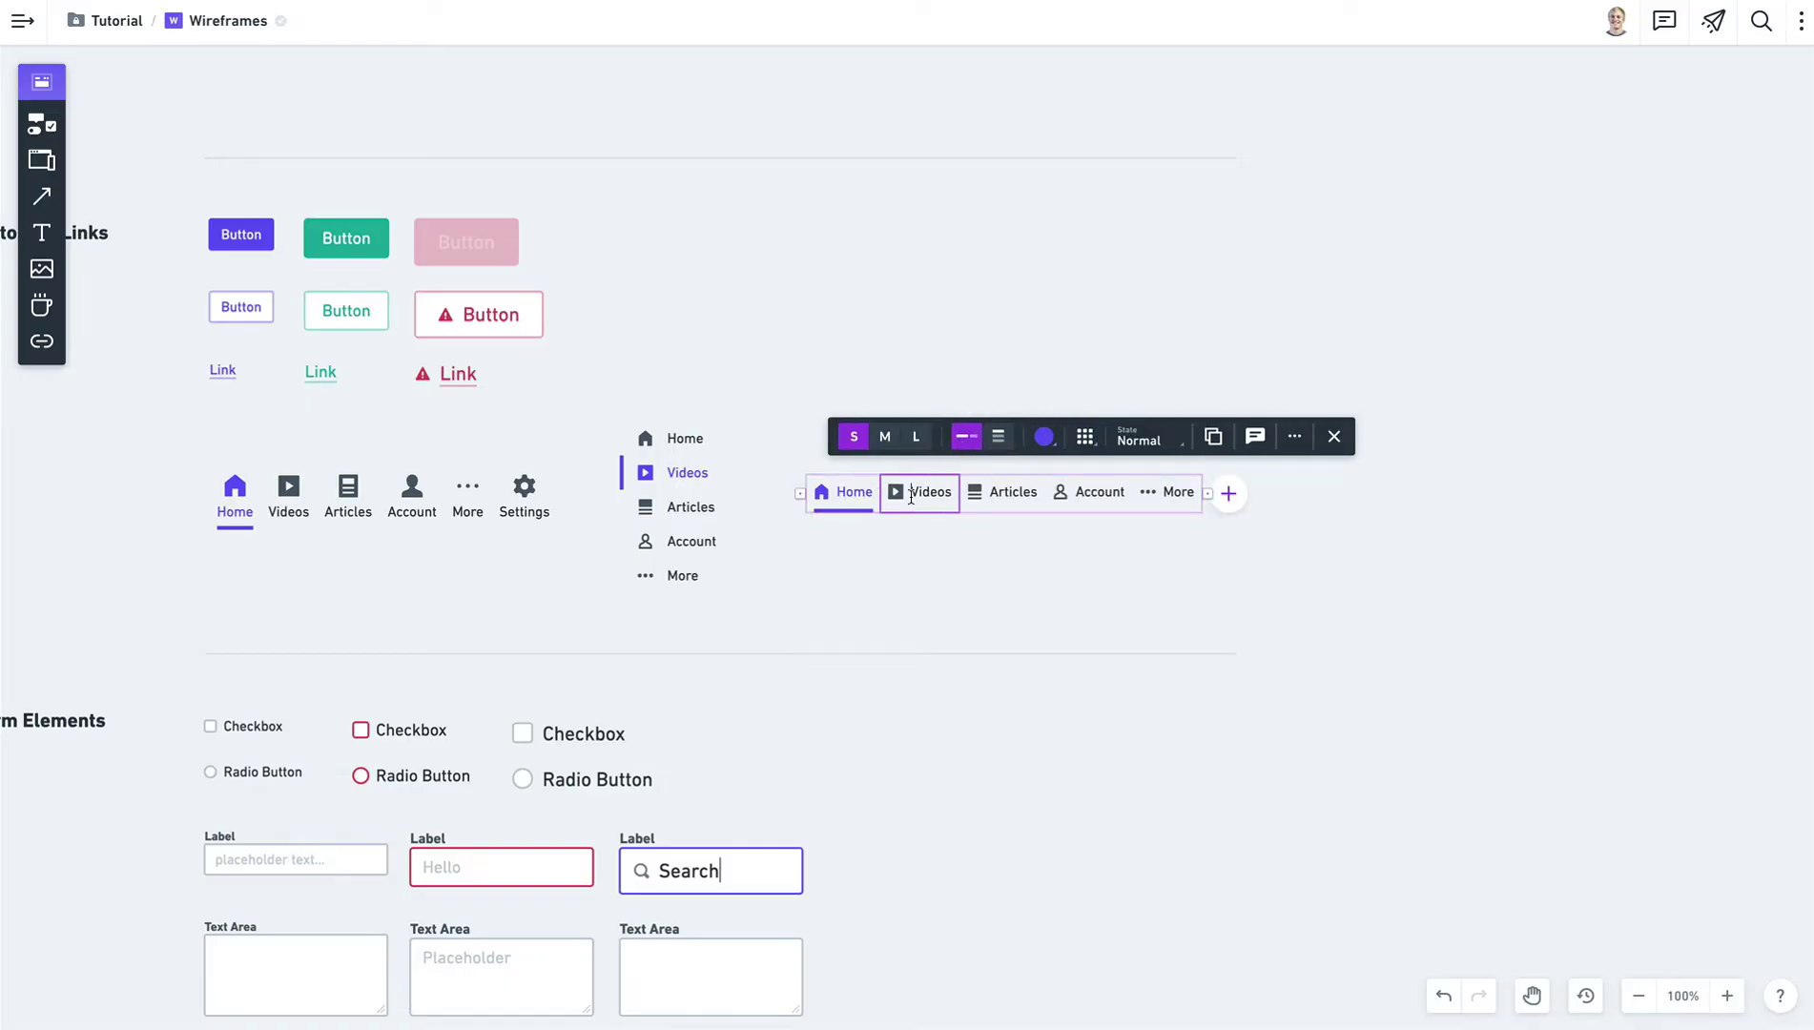
pyautogui.click(1084, 439)
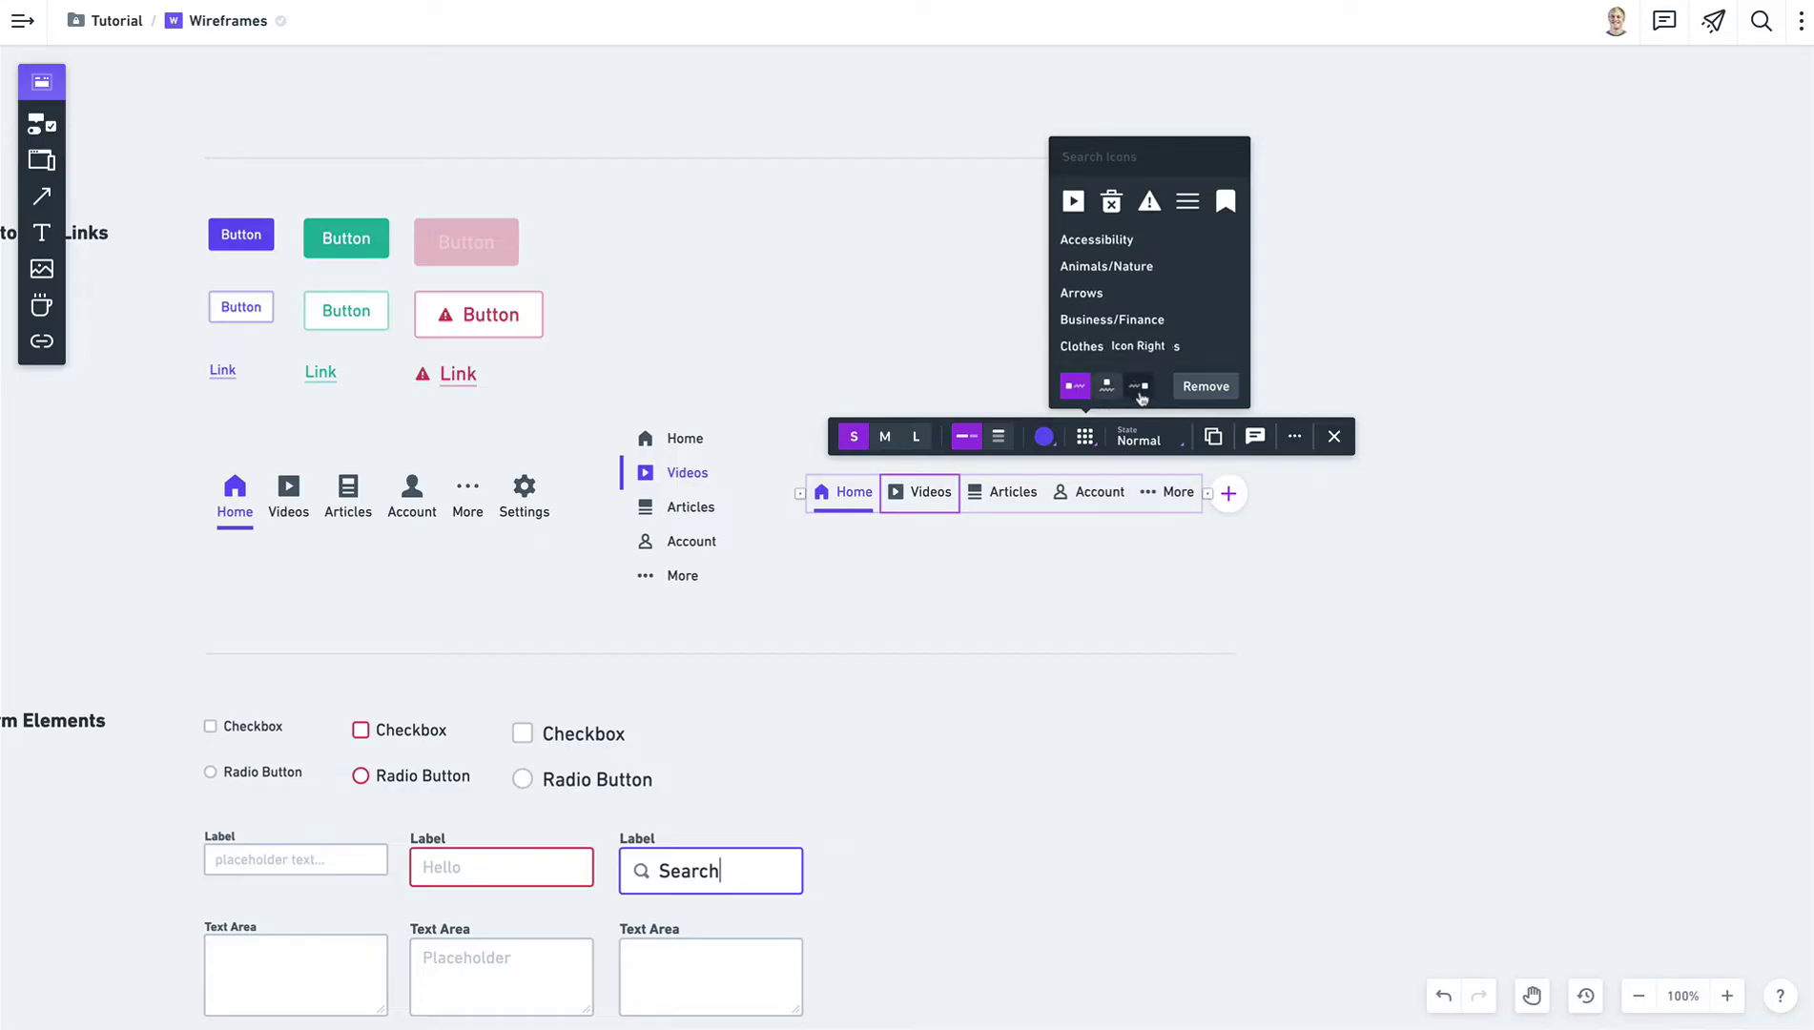
pyautogui.click(1138, 391)
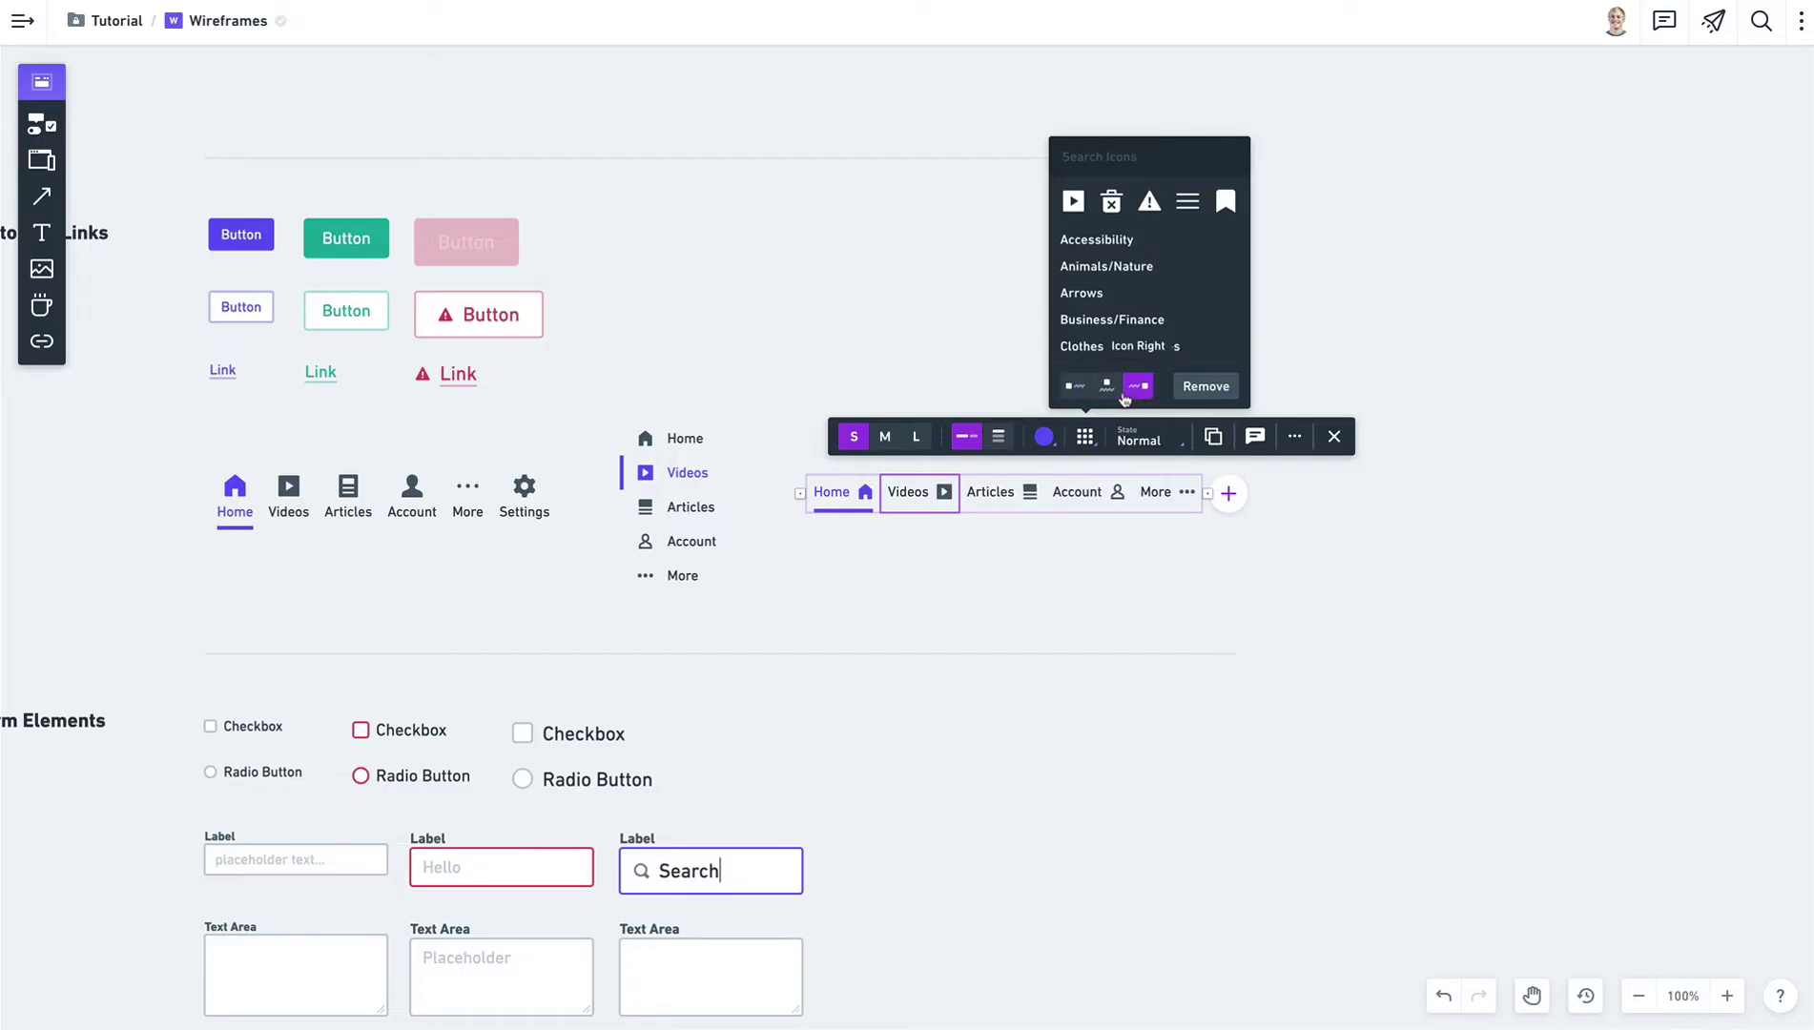
pyautogui.click(1107, 387)
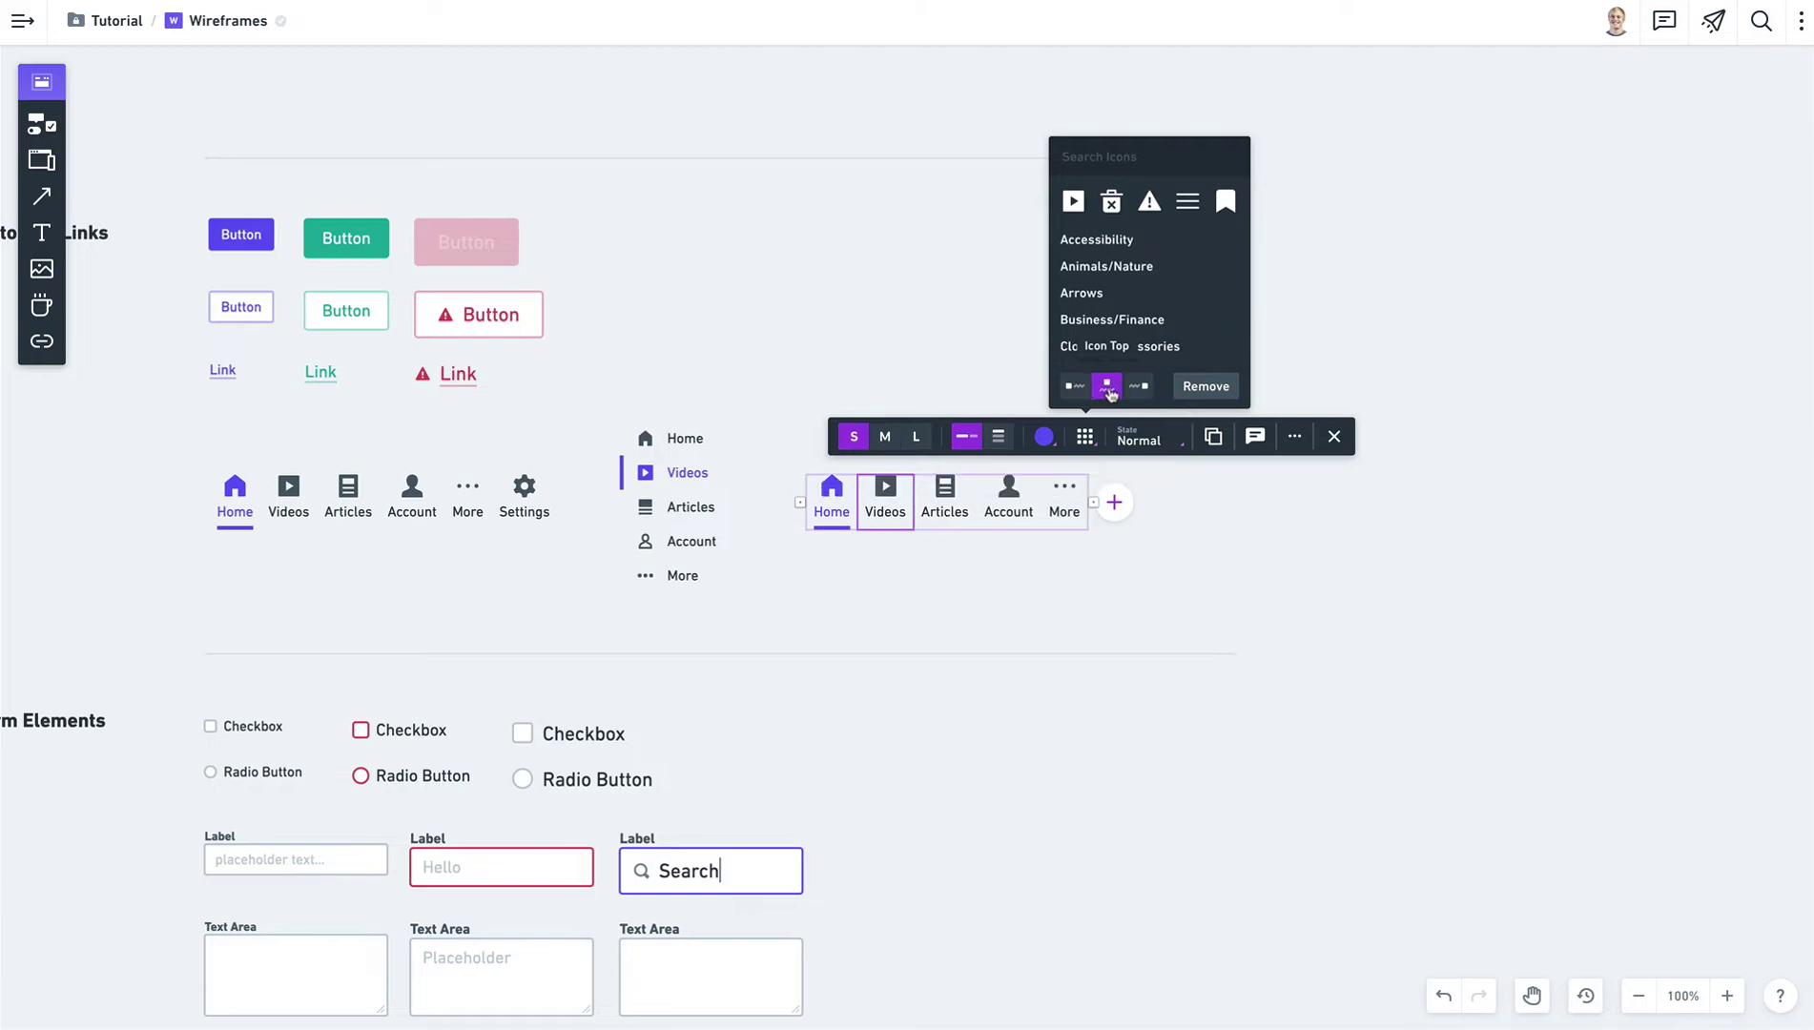
pyautogui.click(1074, 387)
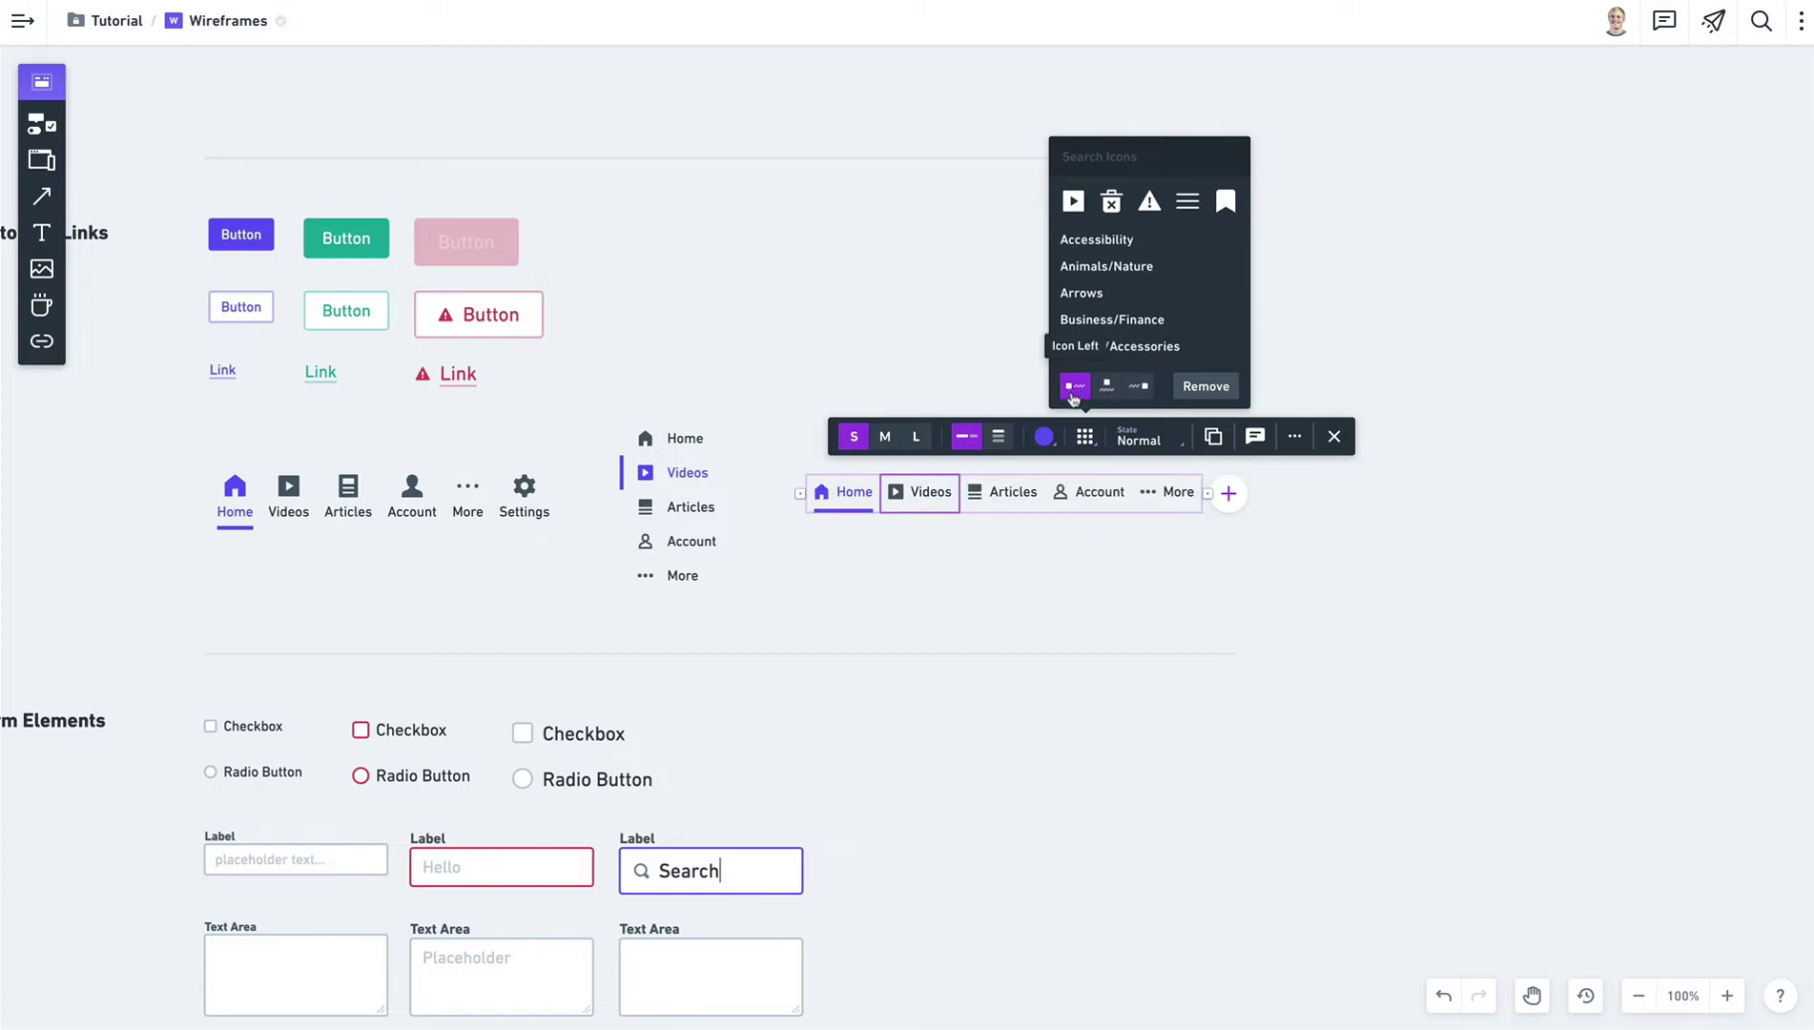
pyautogui.click(983, 571)
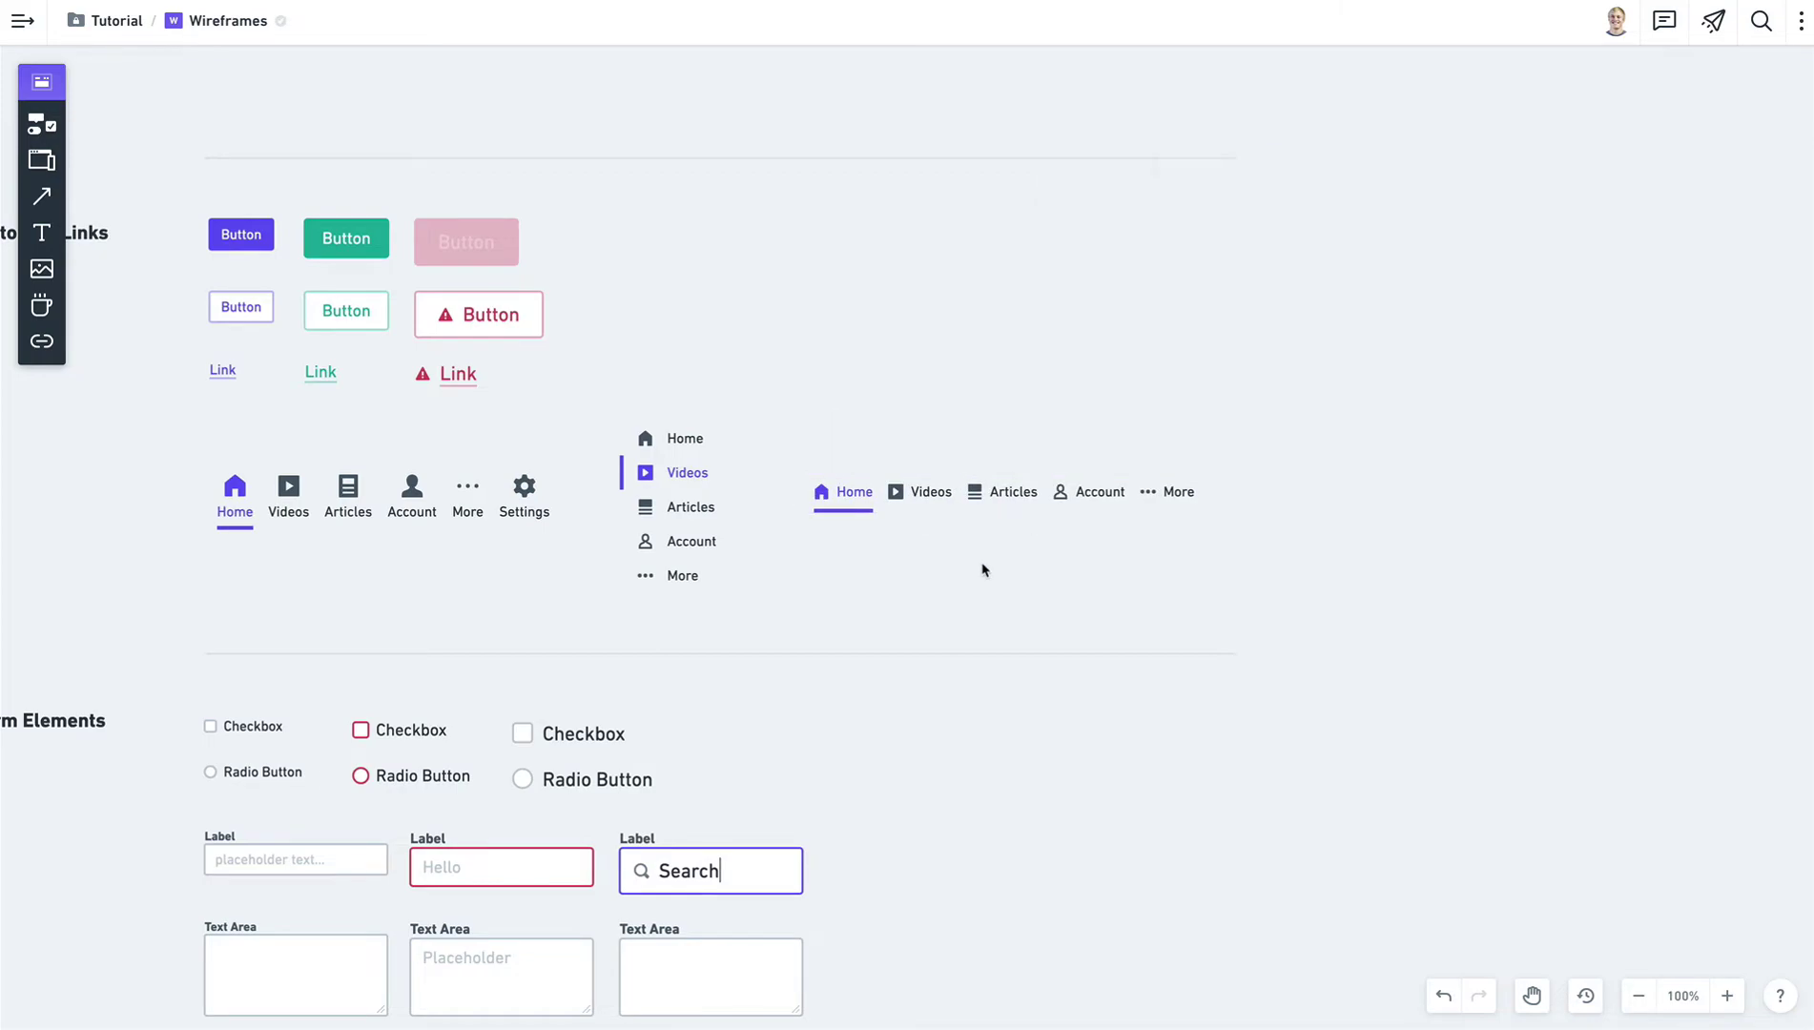
pyautogui.press('space')
# Tick the large Checkbox and set its State to Indeterminate.
pyautogui.moveTo(336, 729); pyautogui.dragTo(748, 175)
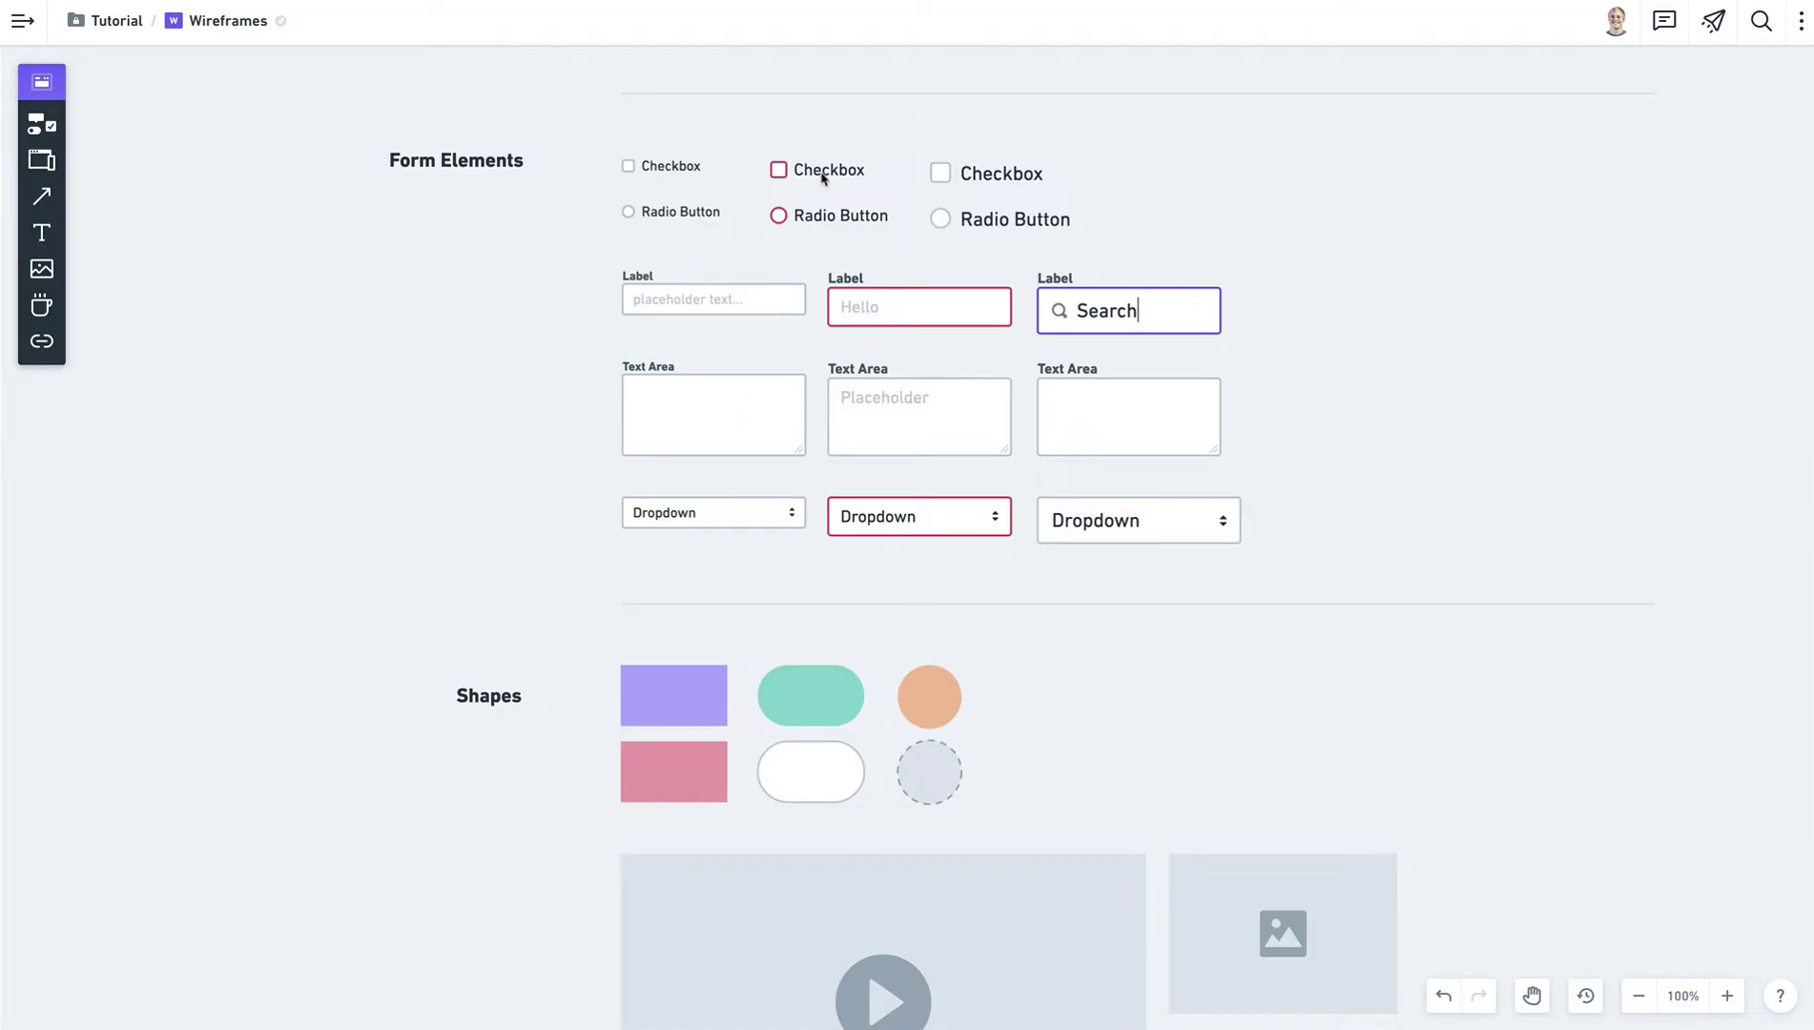
pyautogui.click(986, 184)
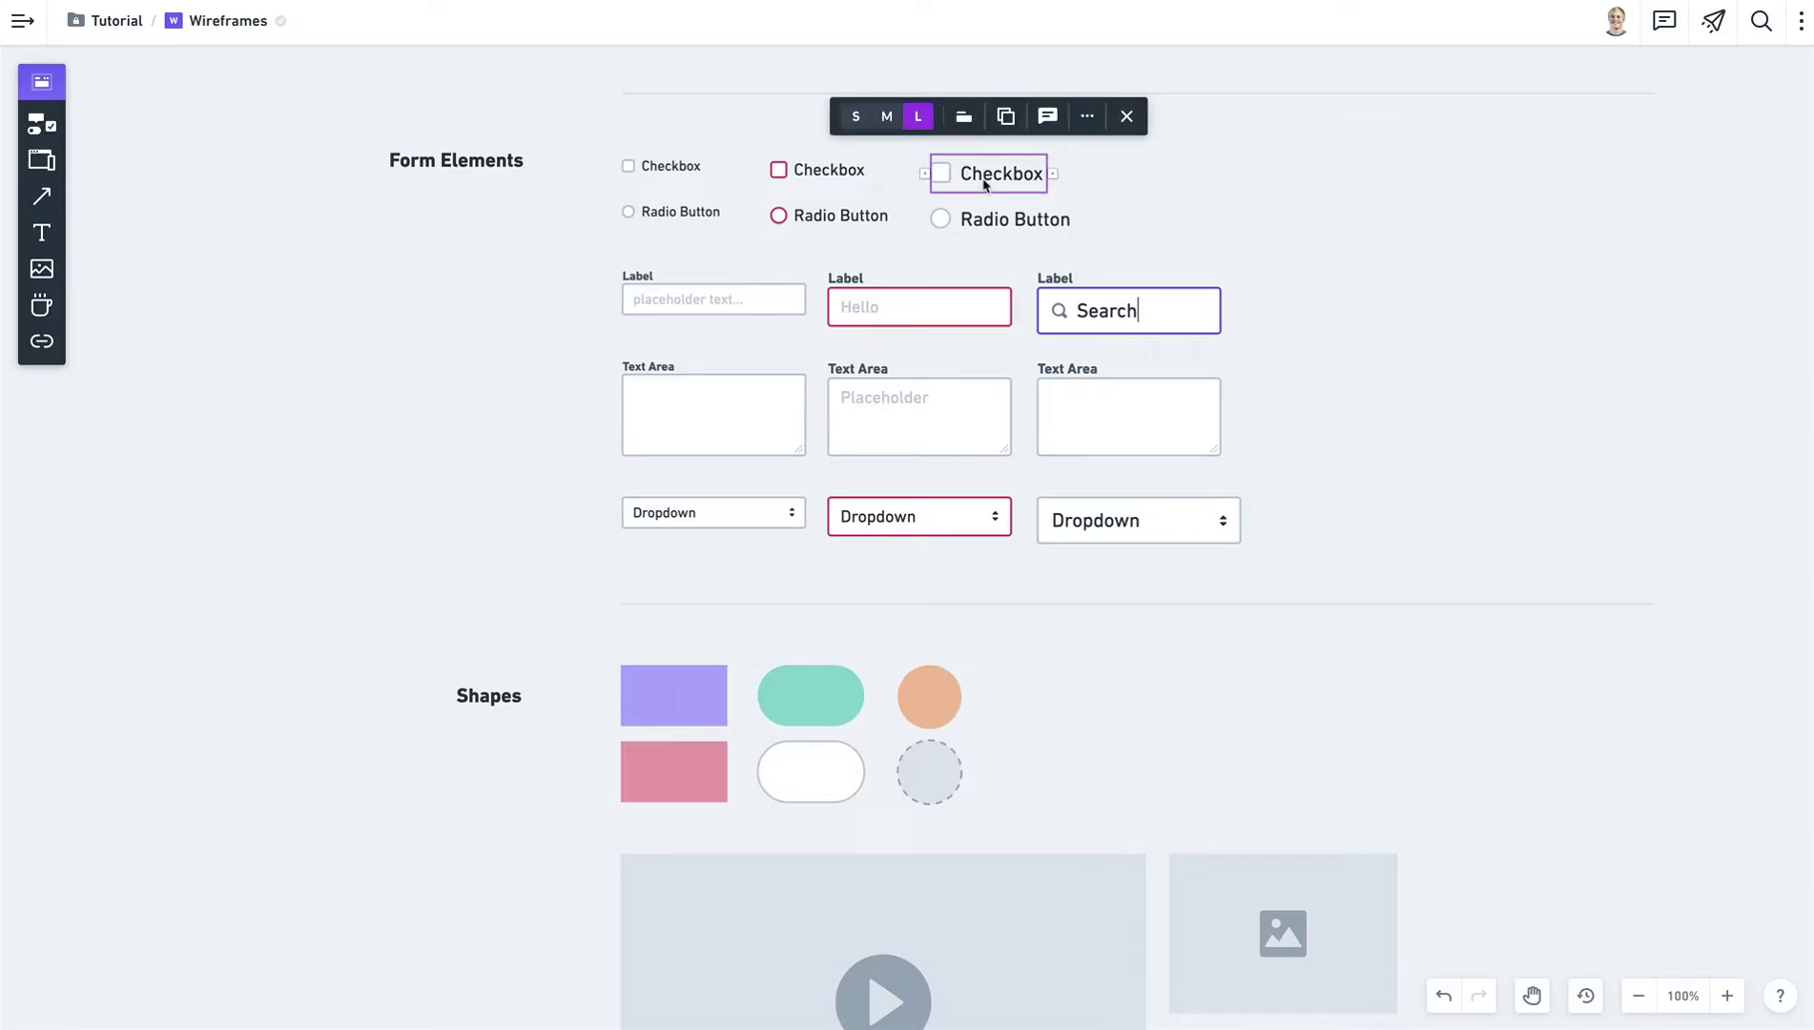
pyautogui.click(942, 177)
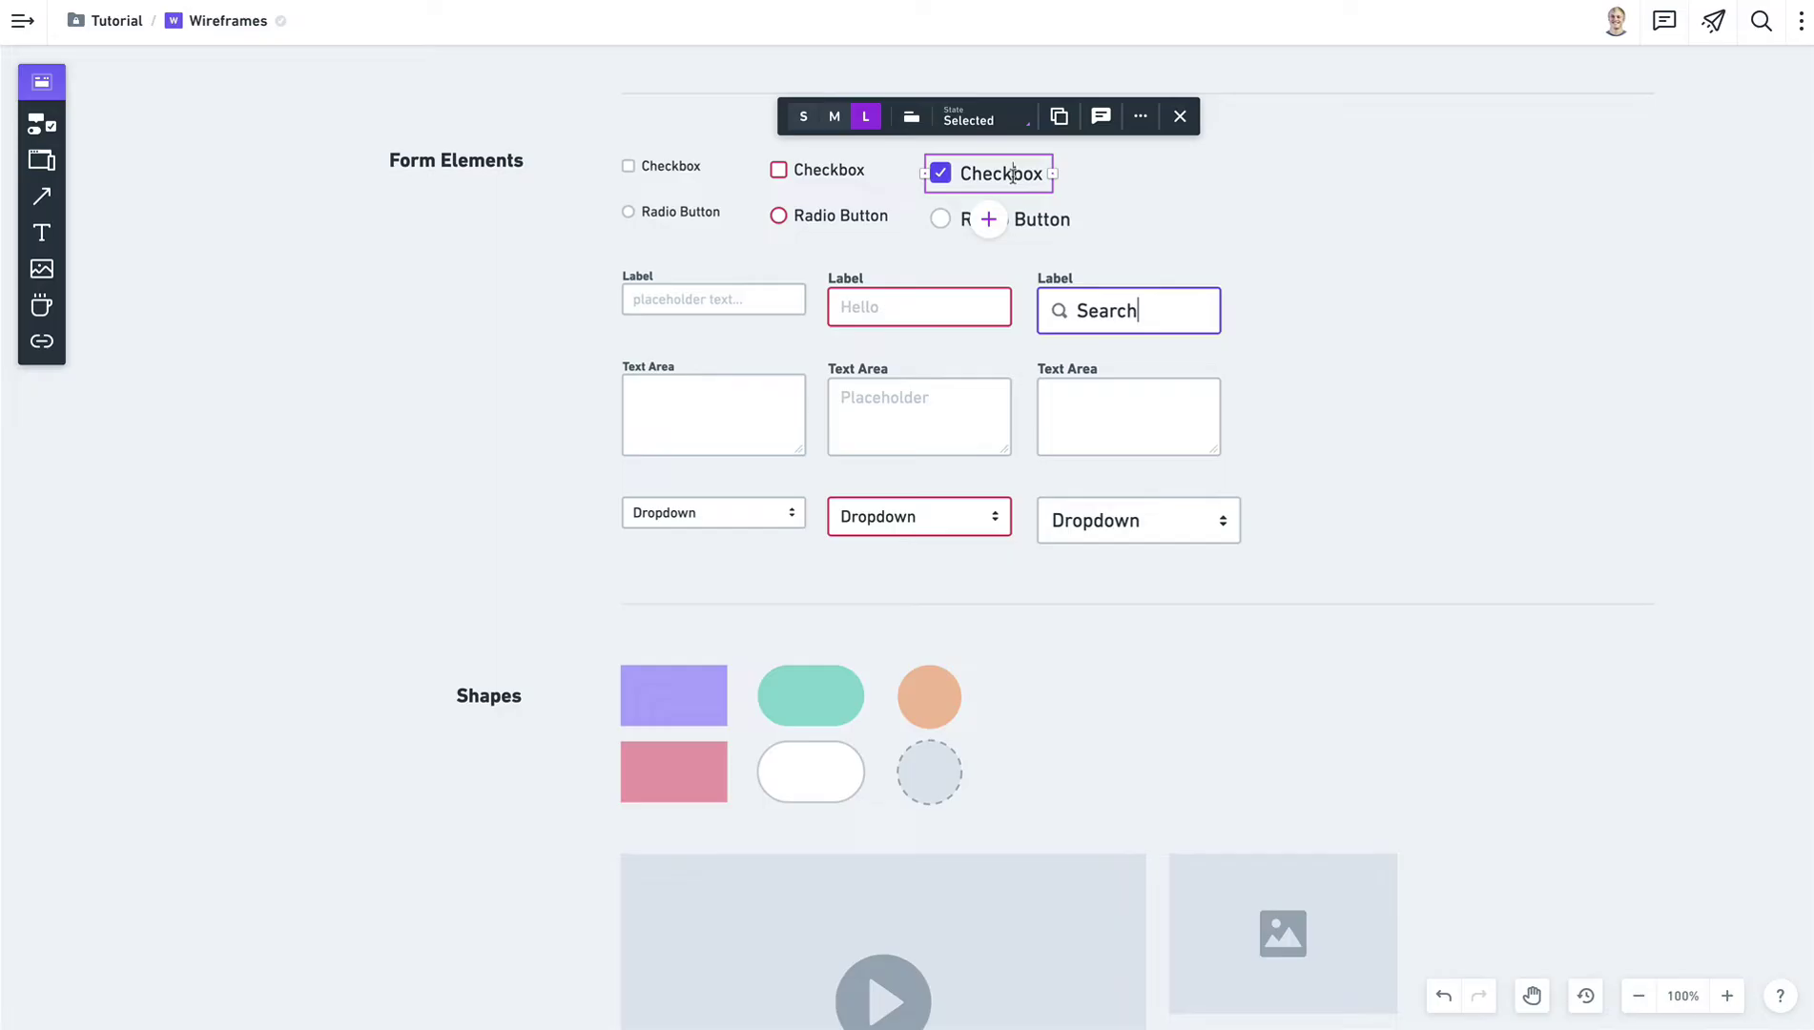
pyautogui.click(978, 123)
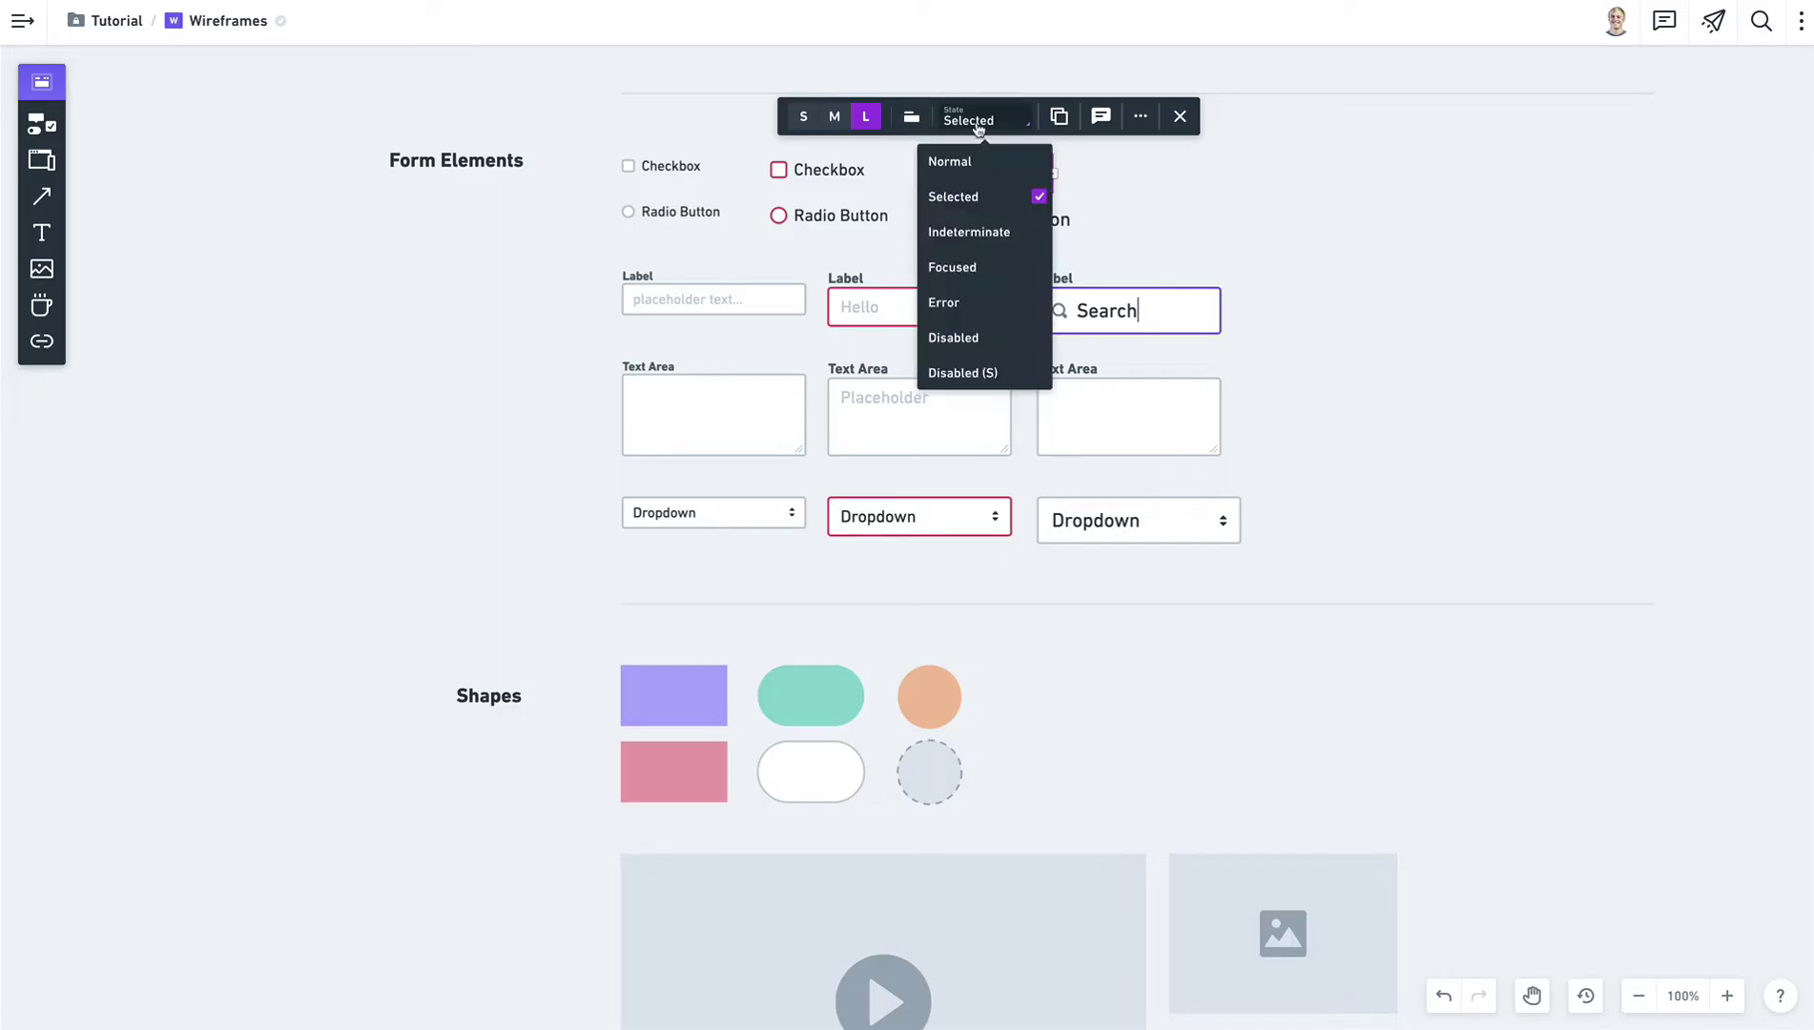
pyautogui.click(976, 233)
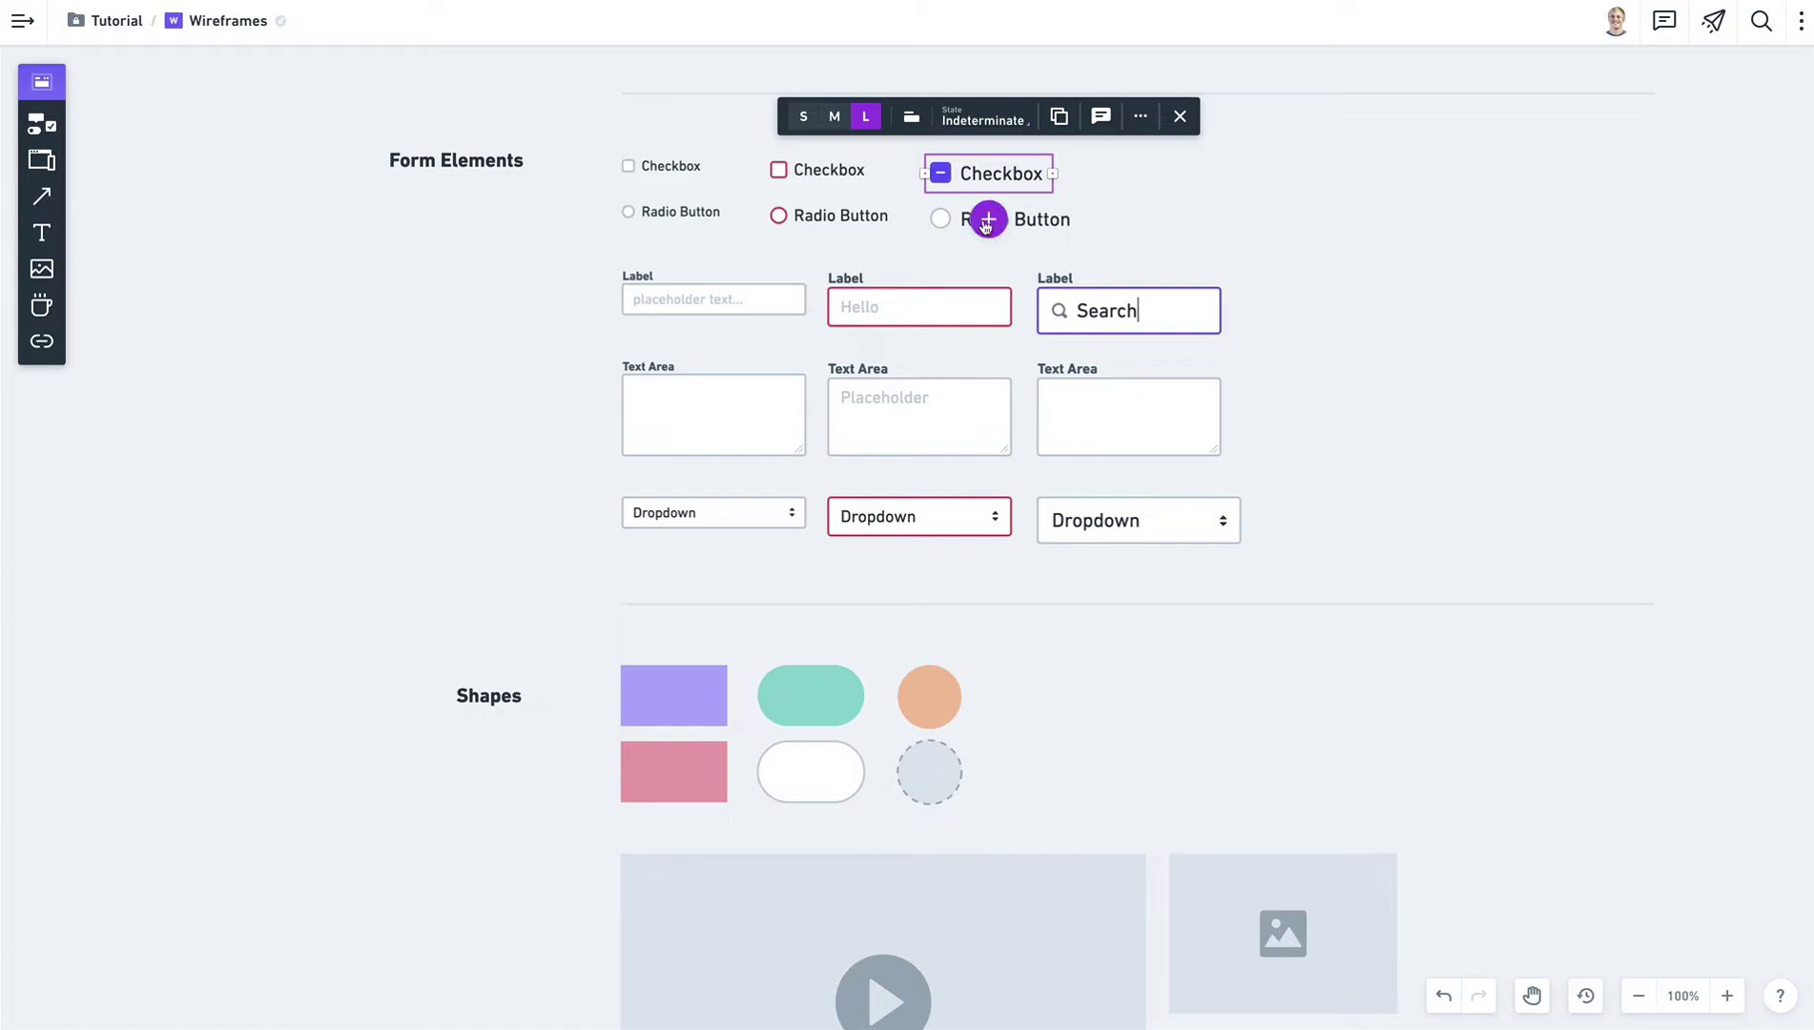
# Move the Checkbox right, add a 'Checkbox' item, then undo the addition.
pyautogui.moveTo(992, 174); pyautogui.dragTo(1203, 175)
pyautogui.click(1202, 219)
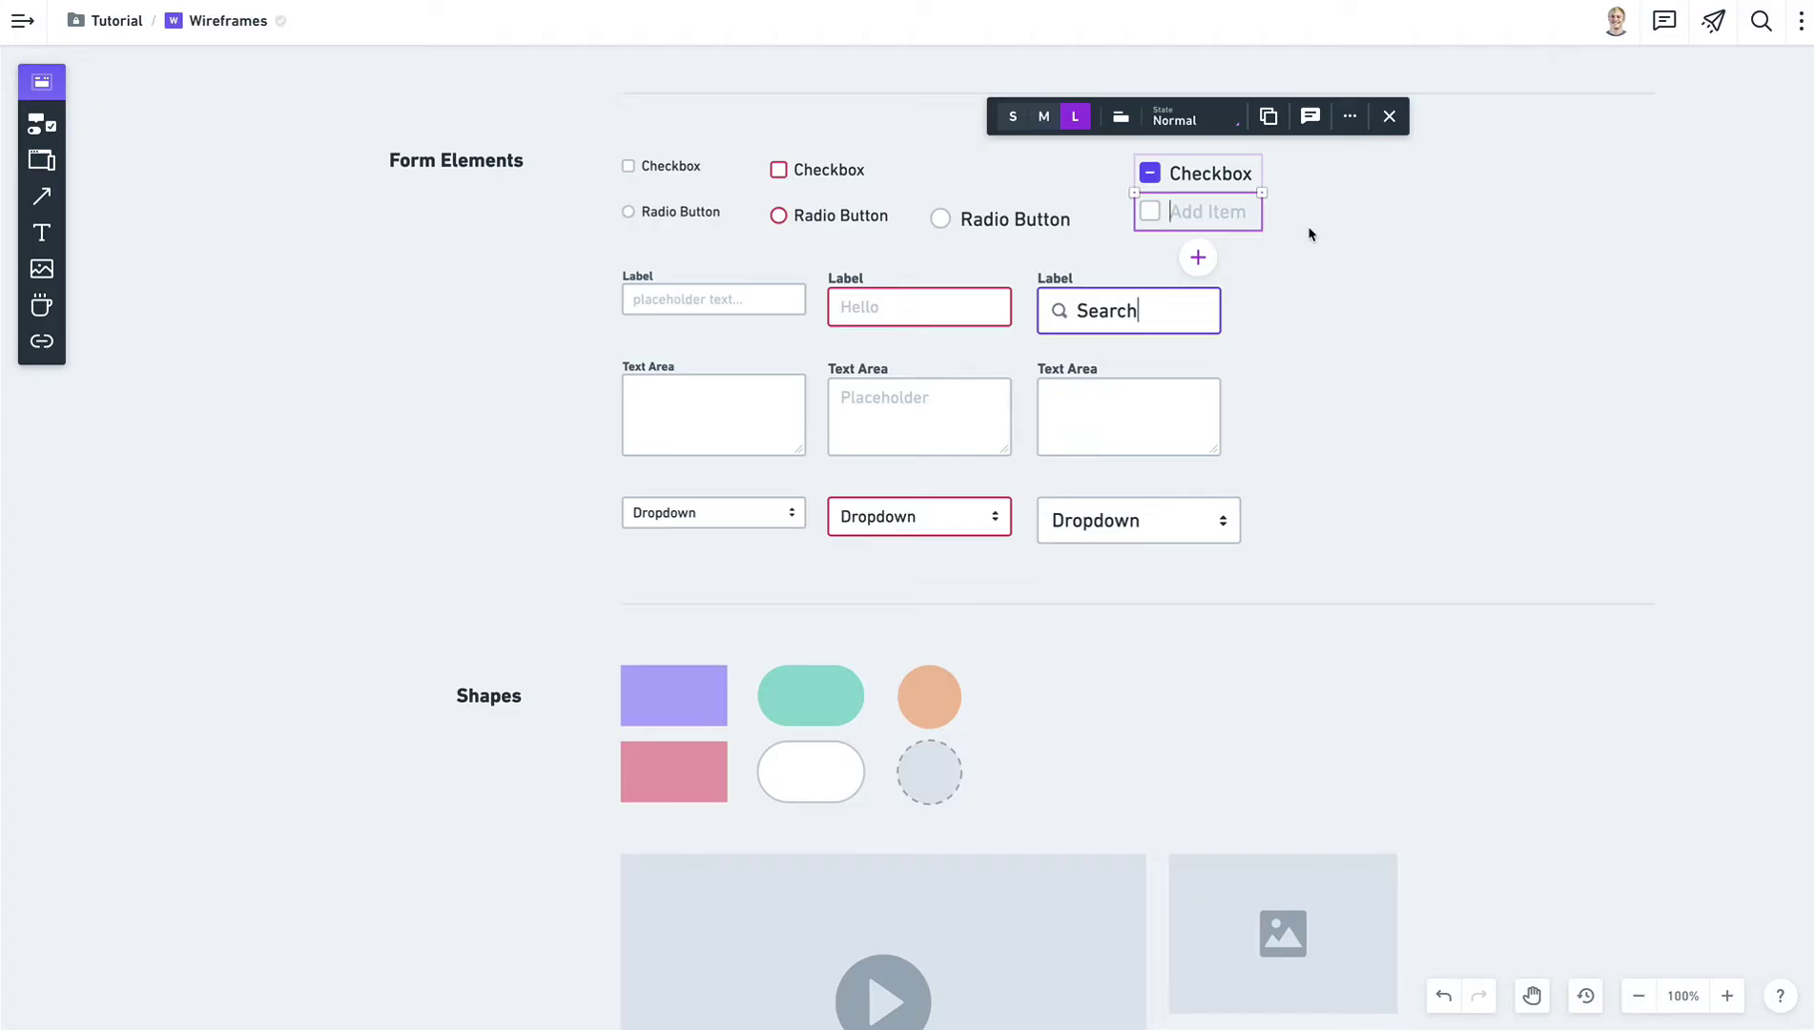
pyautogui.write('C')
pyautogui.press('BackSpace')
pyautogui.write('Checkbox')
pyautogui.click(1333, 230)
pyautogui.hotkey('ctrl', 'z')
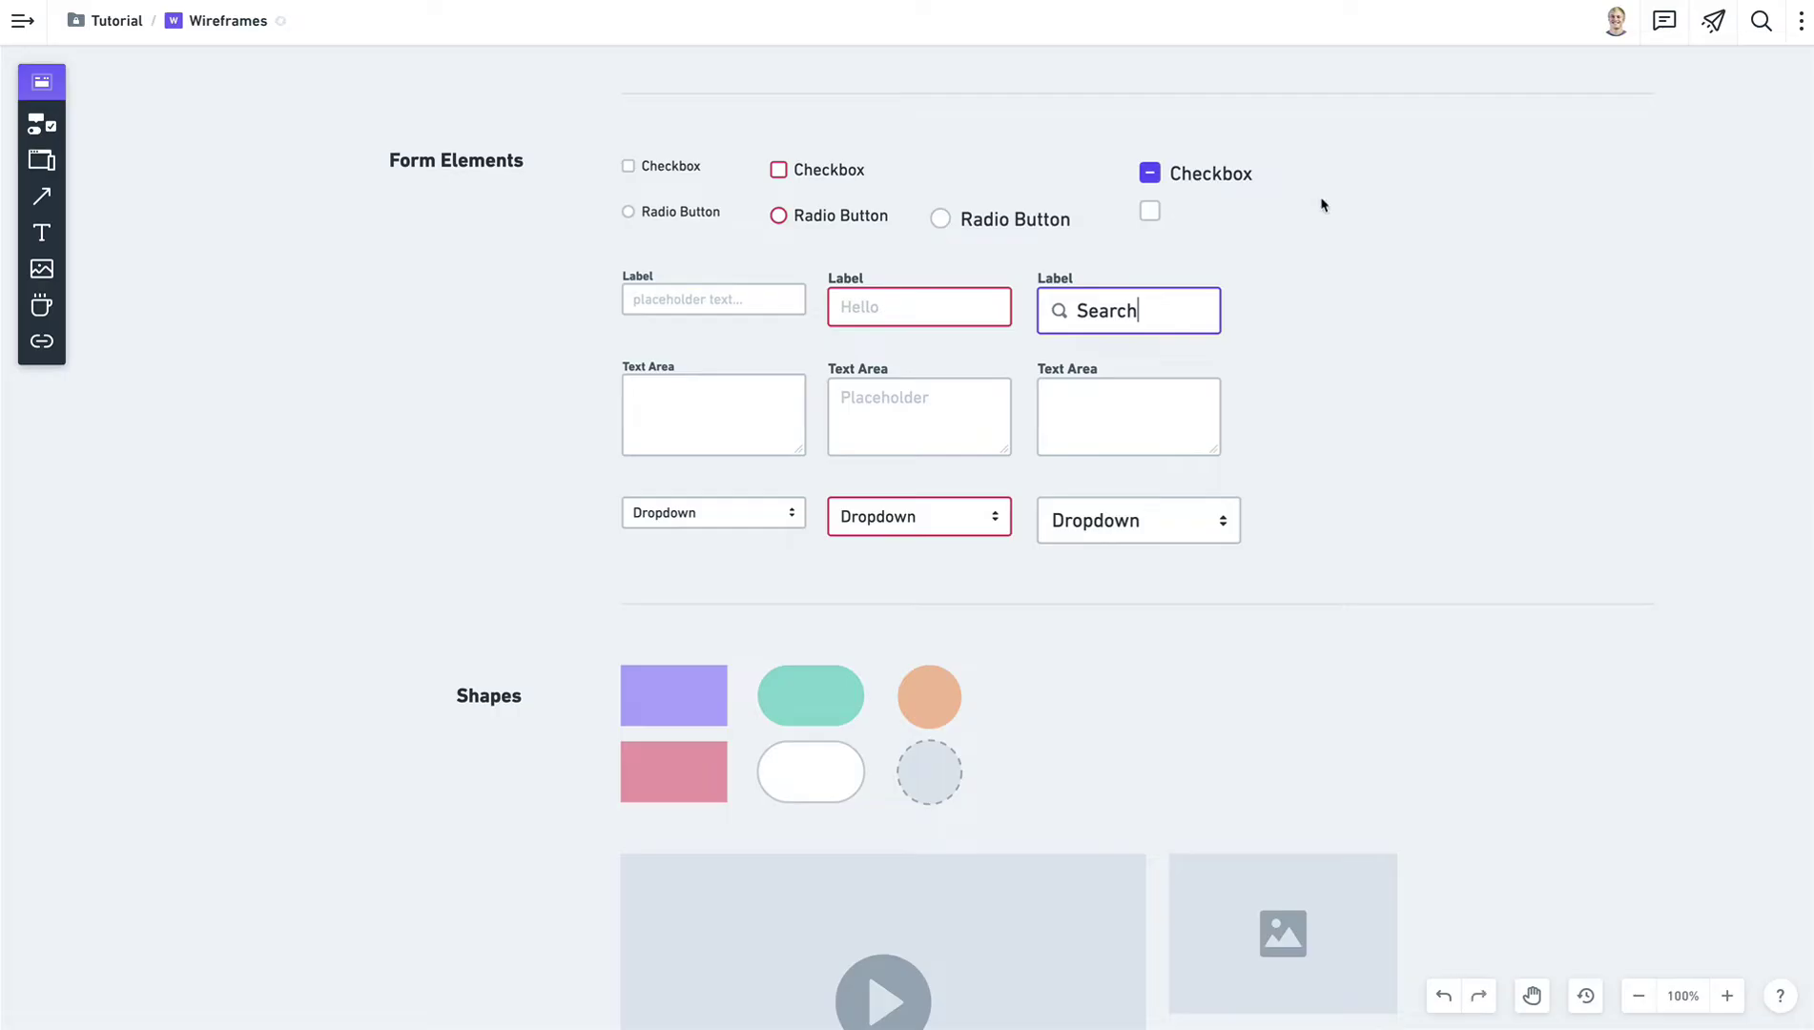
pyautogui.hotkey('ctrl', 'z')
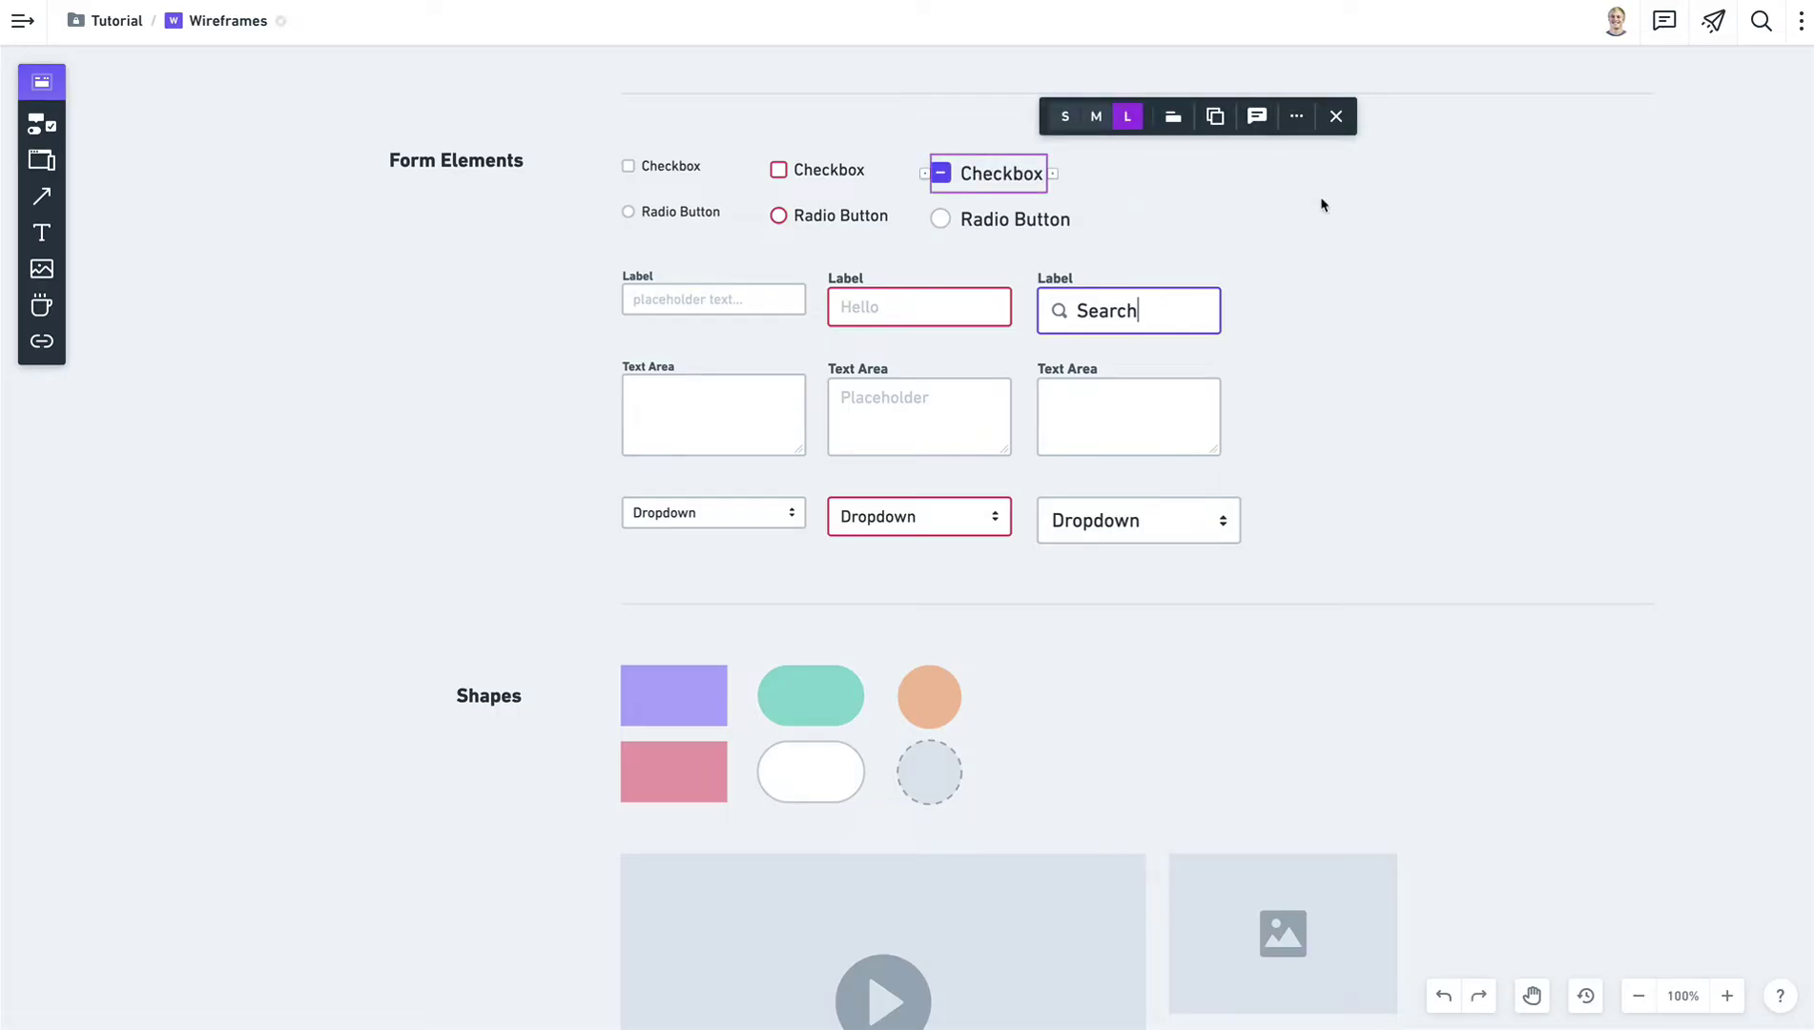
pyautogui.click(1322, 204)
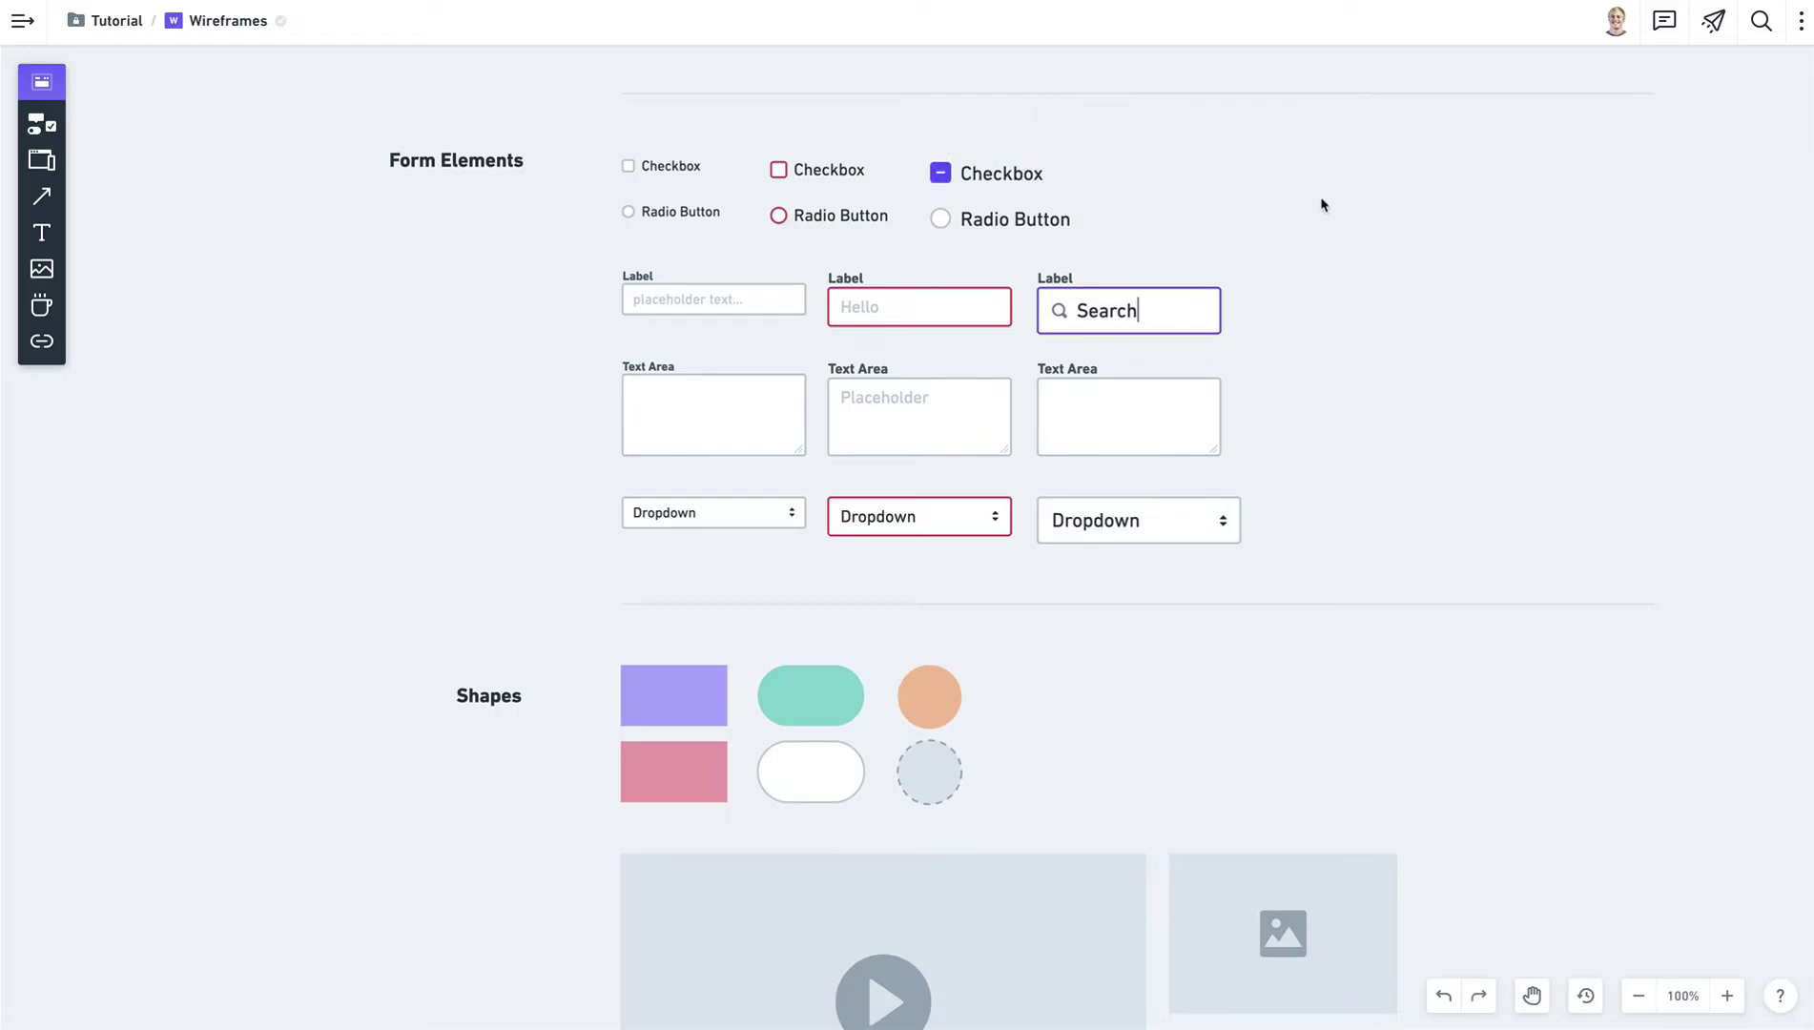
# Remove and re-add the 'Label' caption above the Hello input field.
pyautogui.click(957, 311)
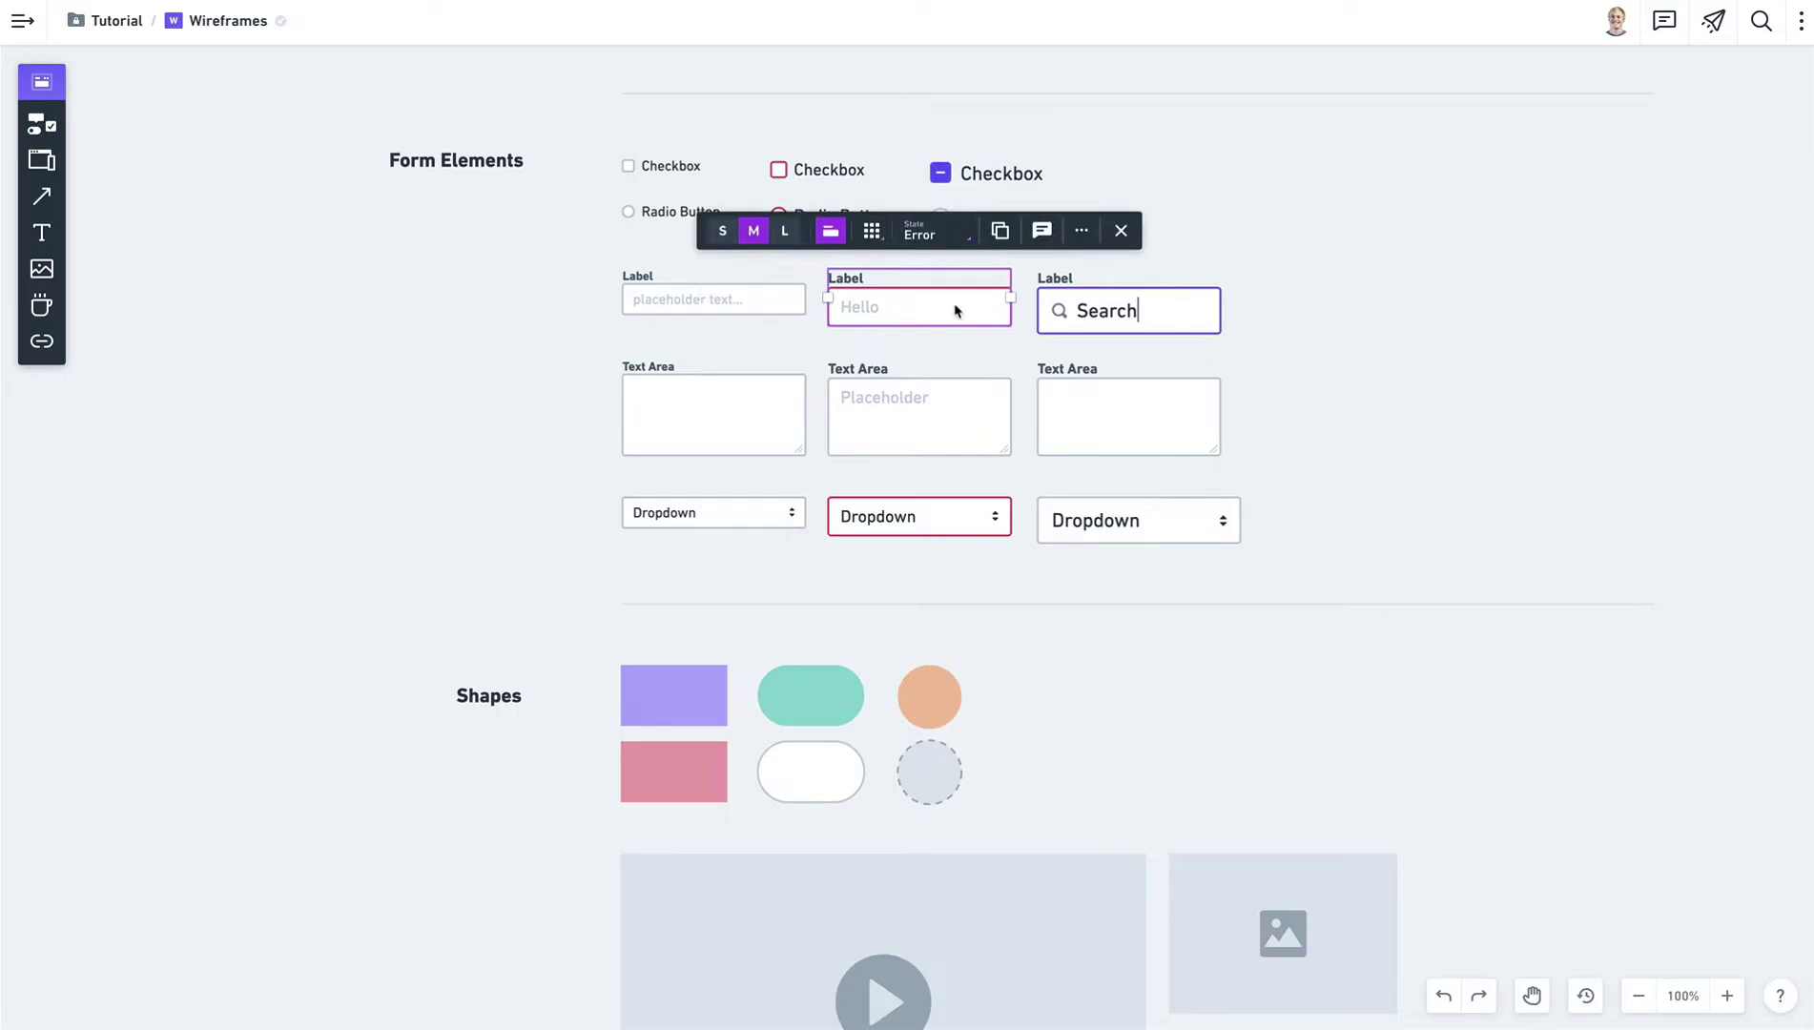
pyautogui.click(829, 233)
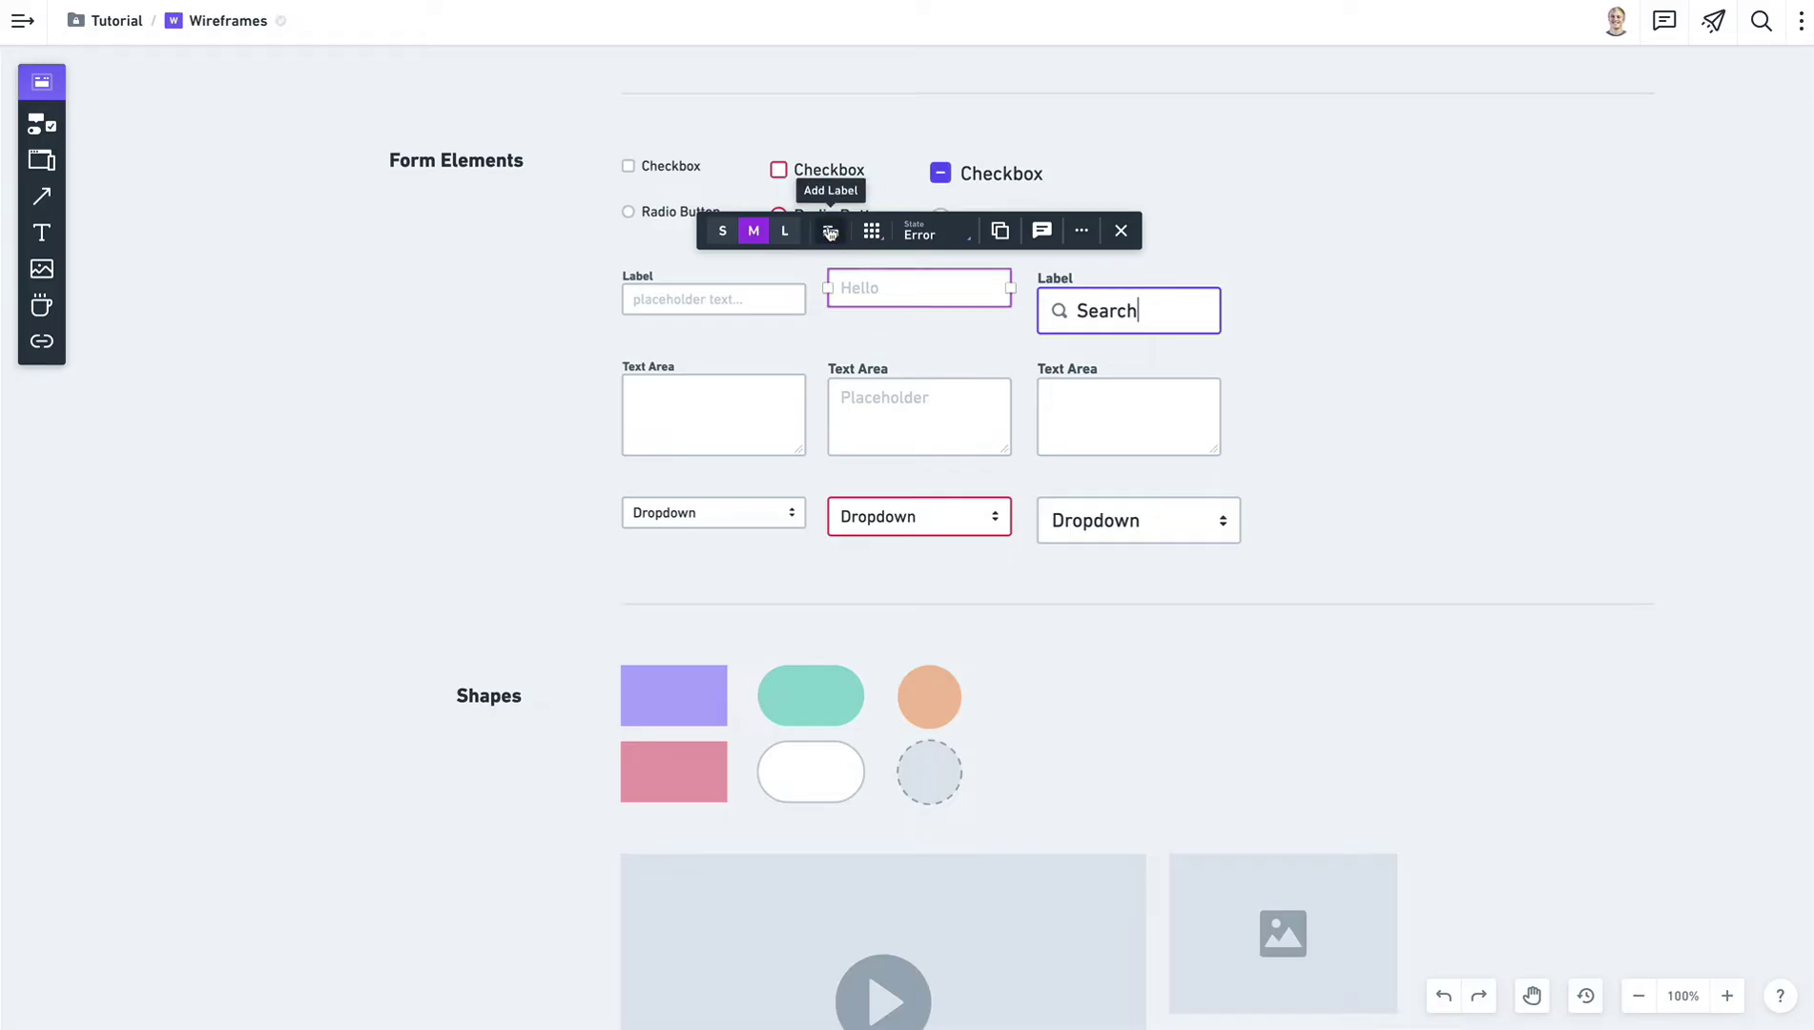
pyautogui.click(829, 233)
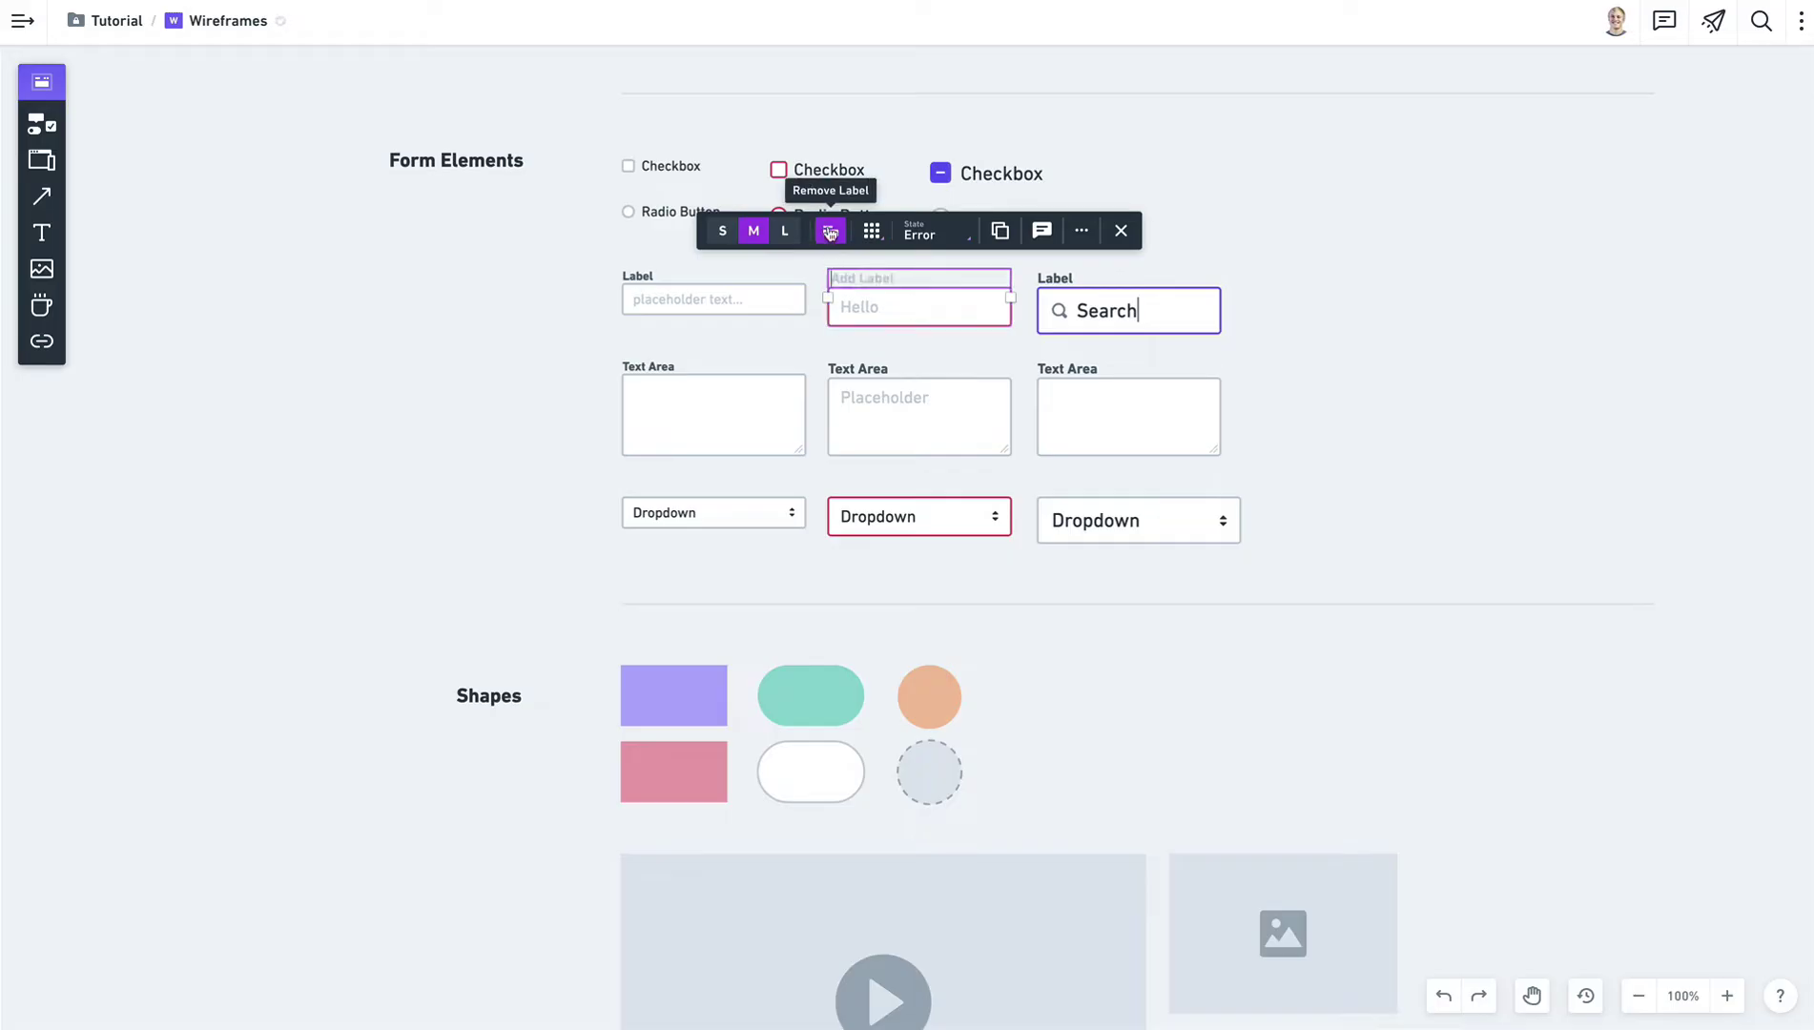
pyautogui.write('Label')
pyautogui.click(1205, 264)
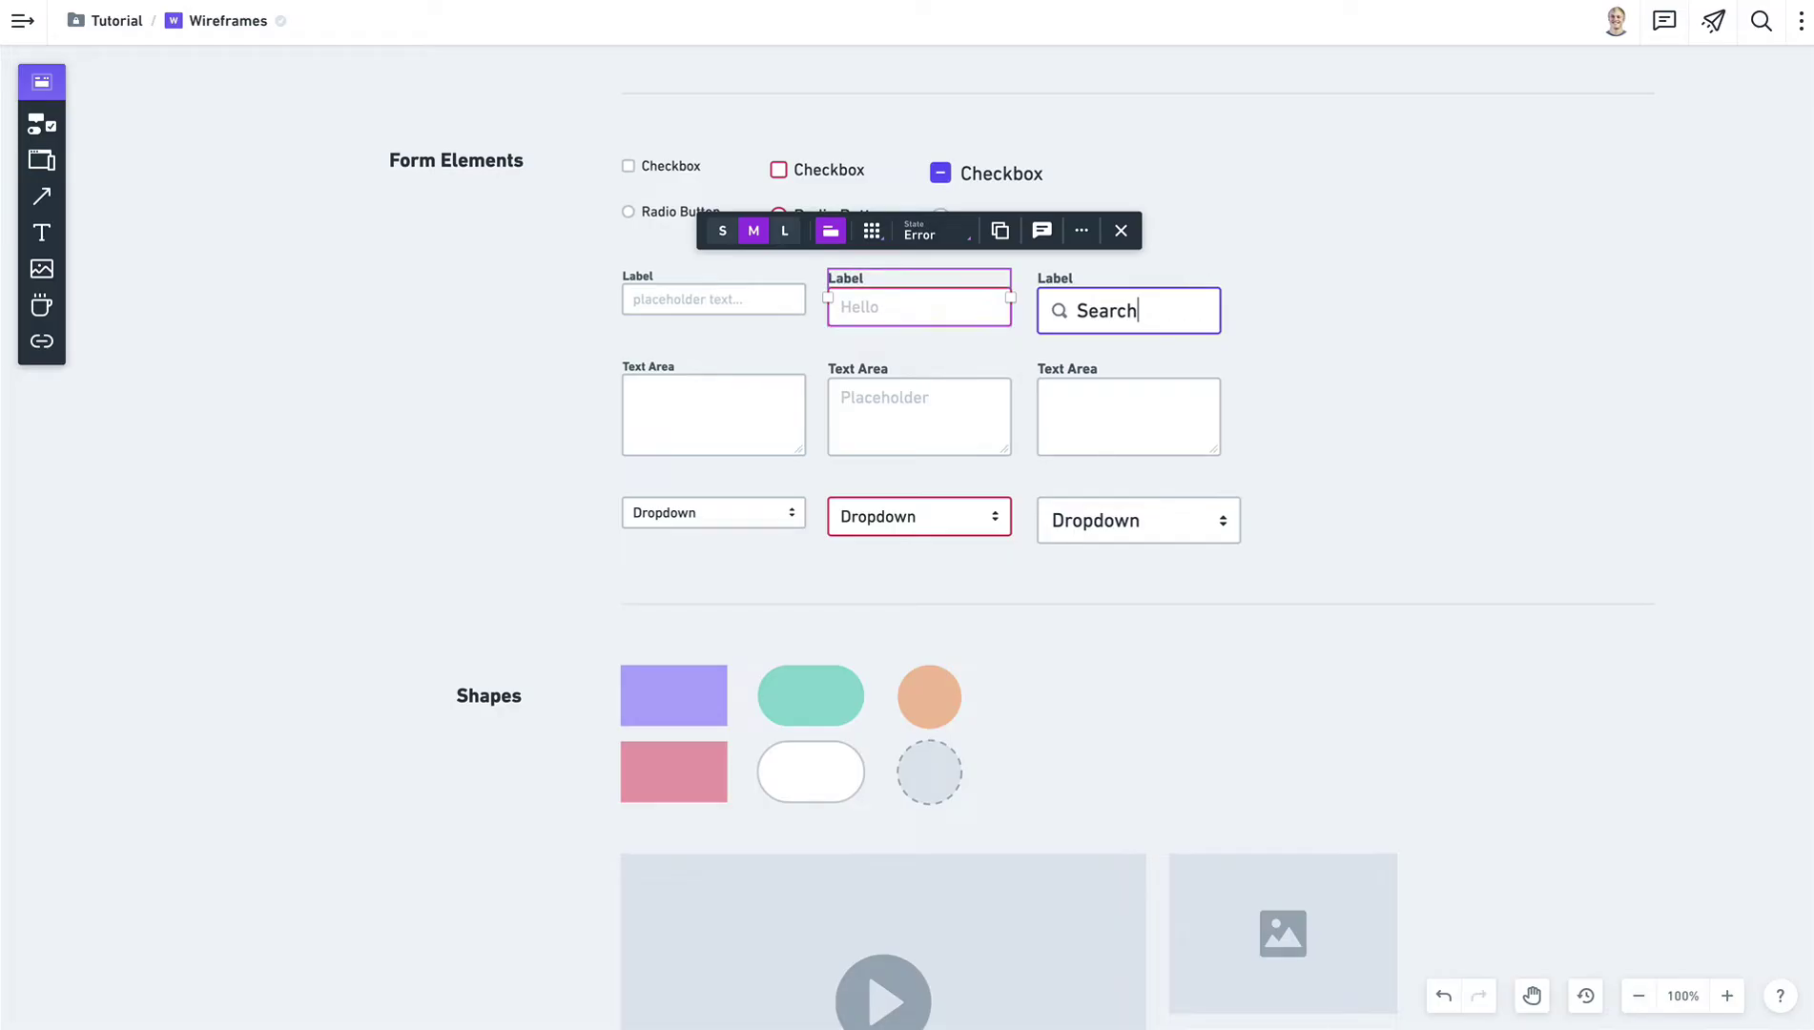
pyautogui.click(913, 325)
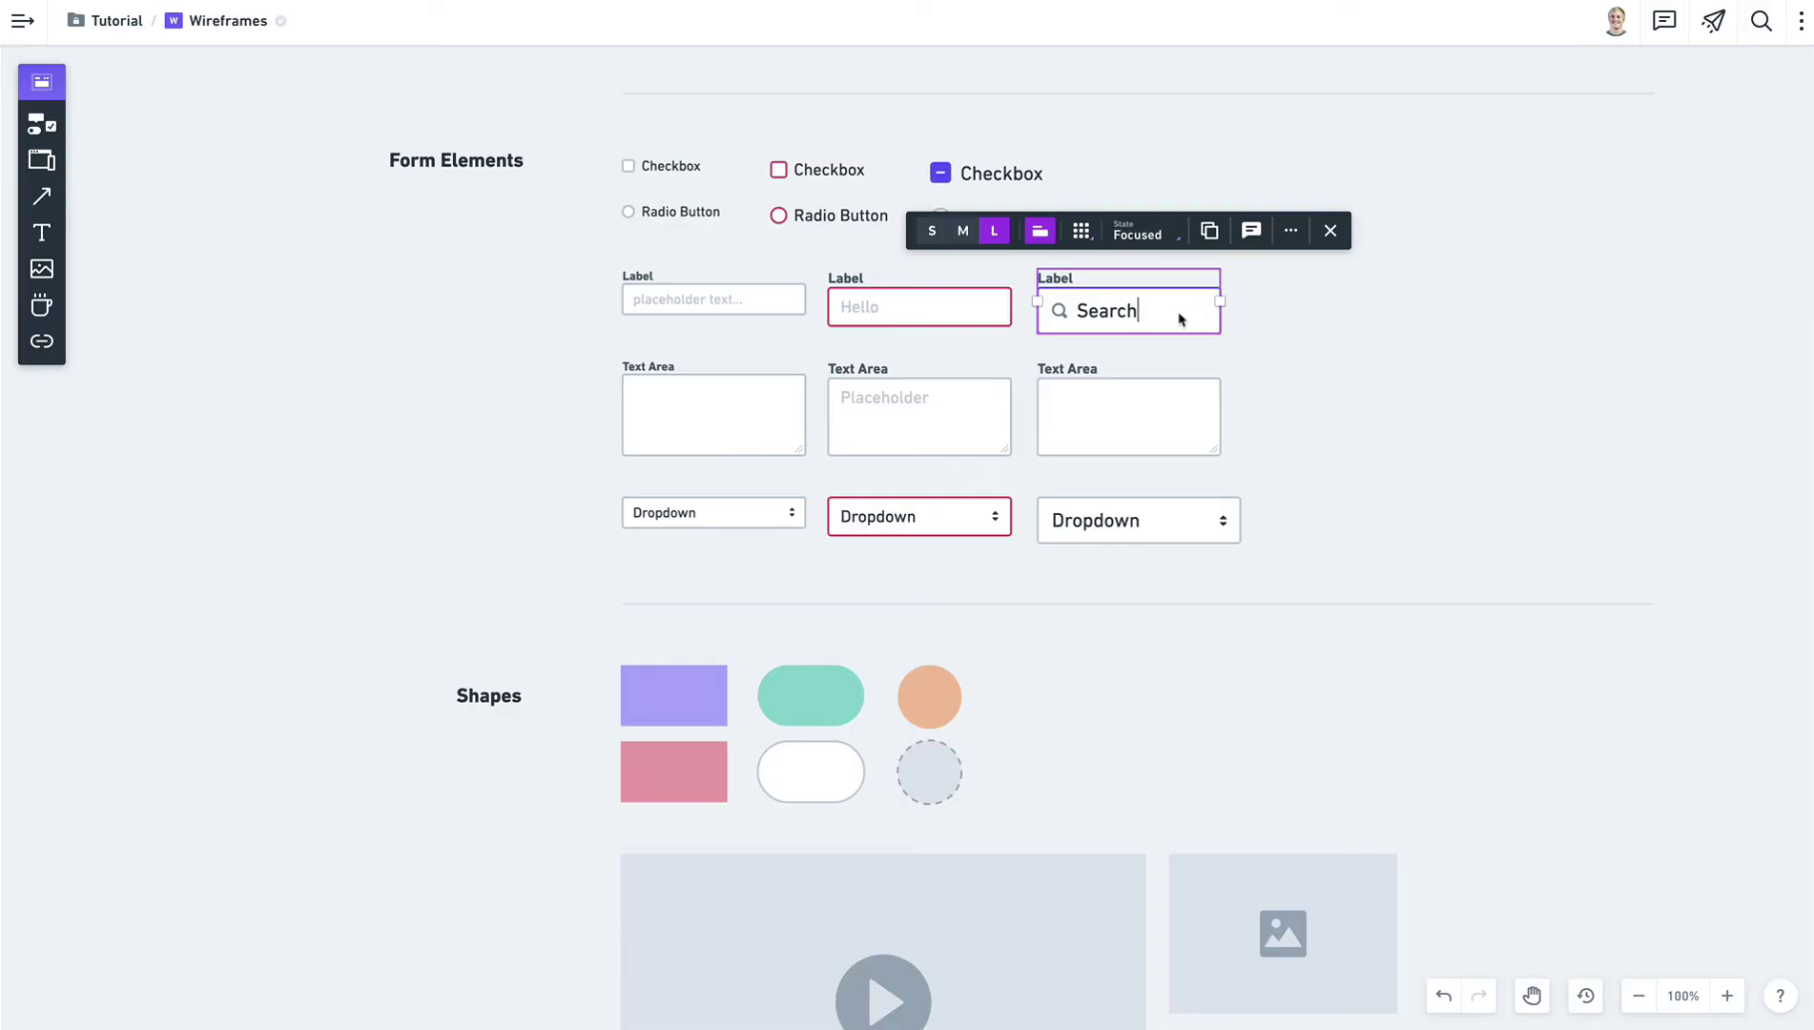
pyautogui.click(1399, 332)
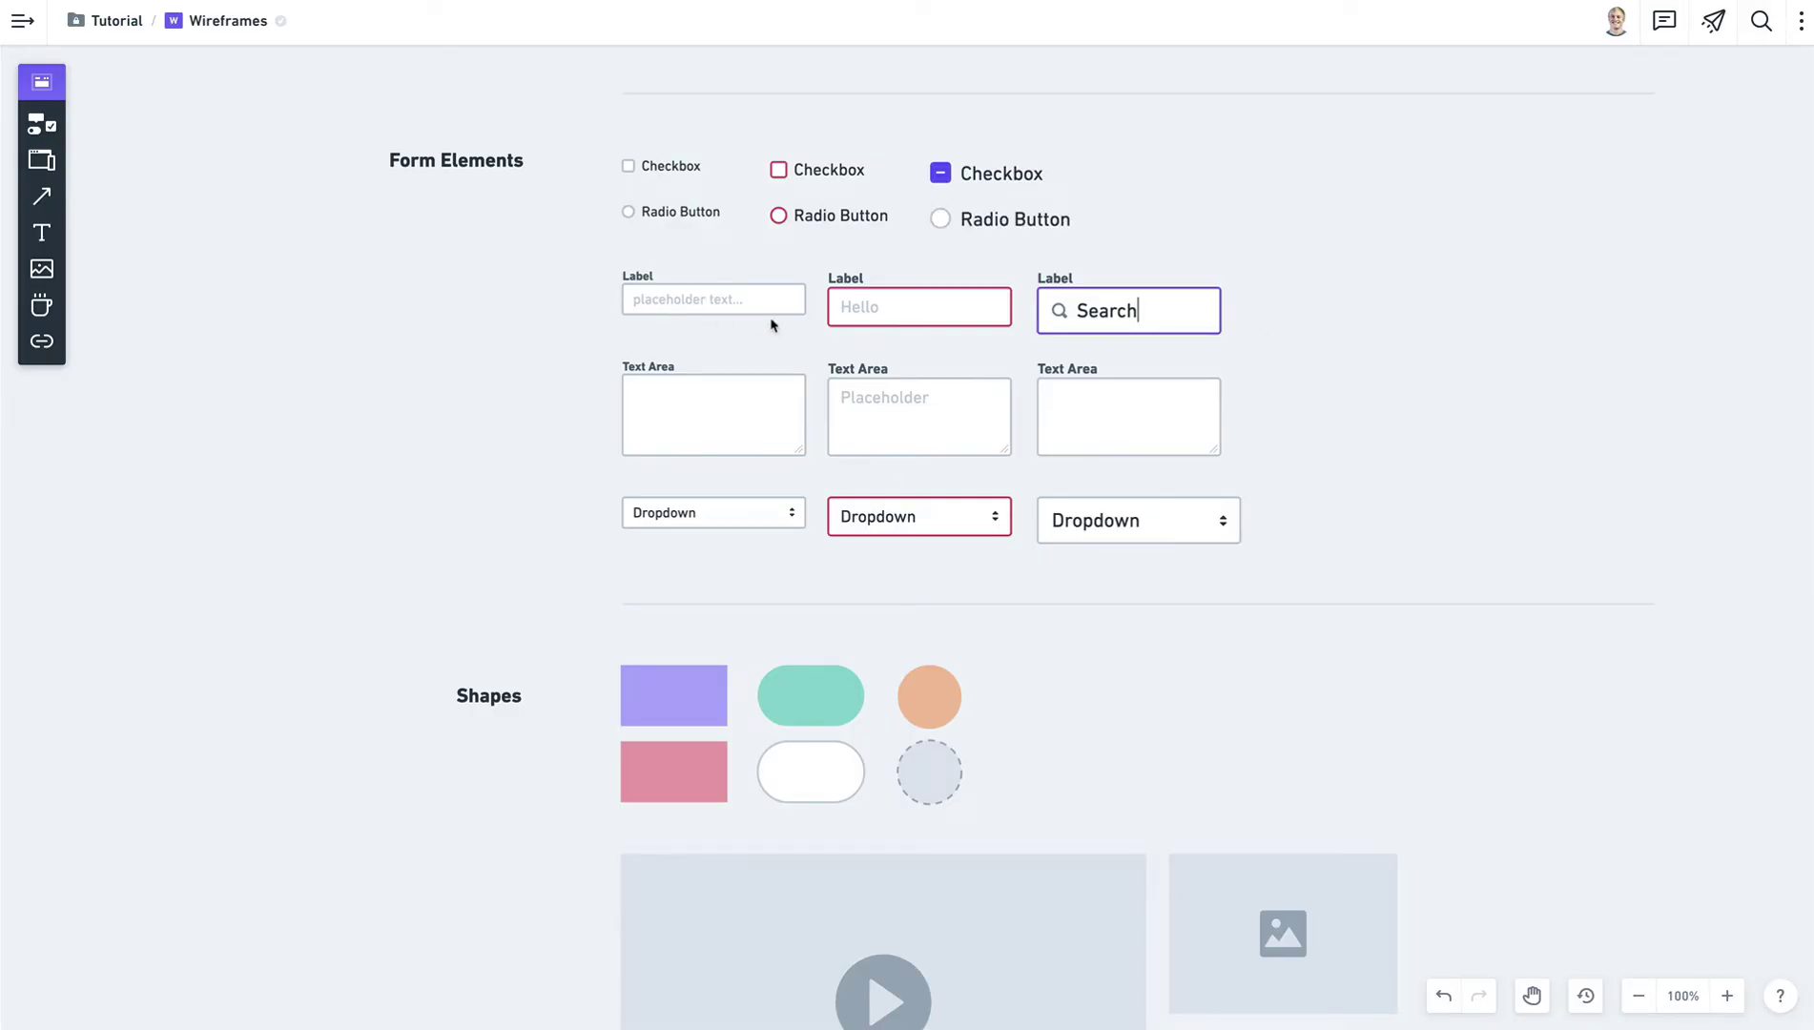
# Set the large Search field to its Placeholder state.
pyautogui.click(1189, 317)
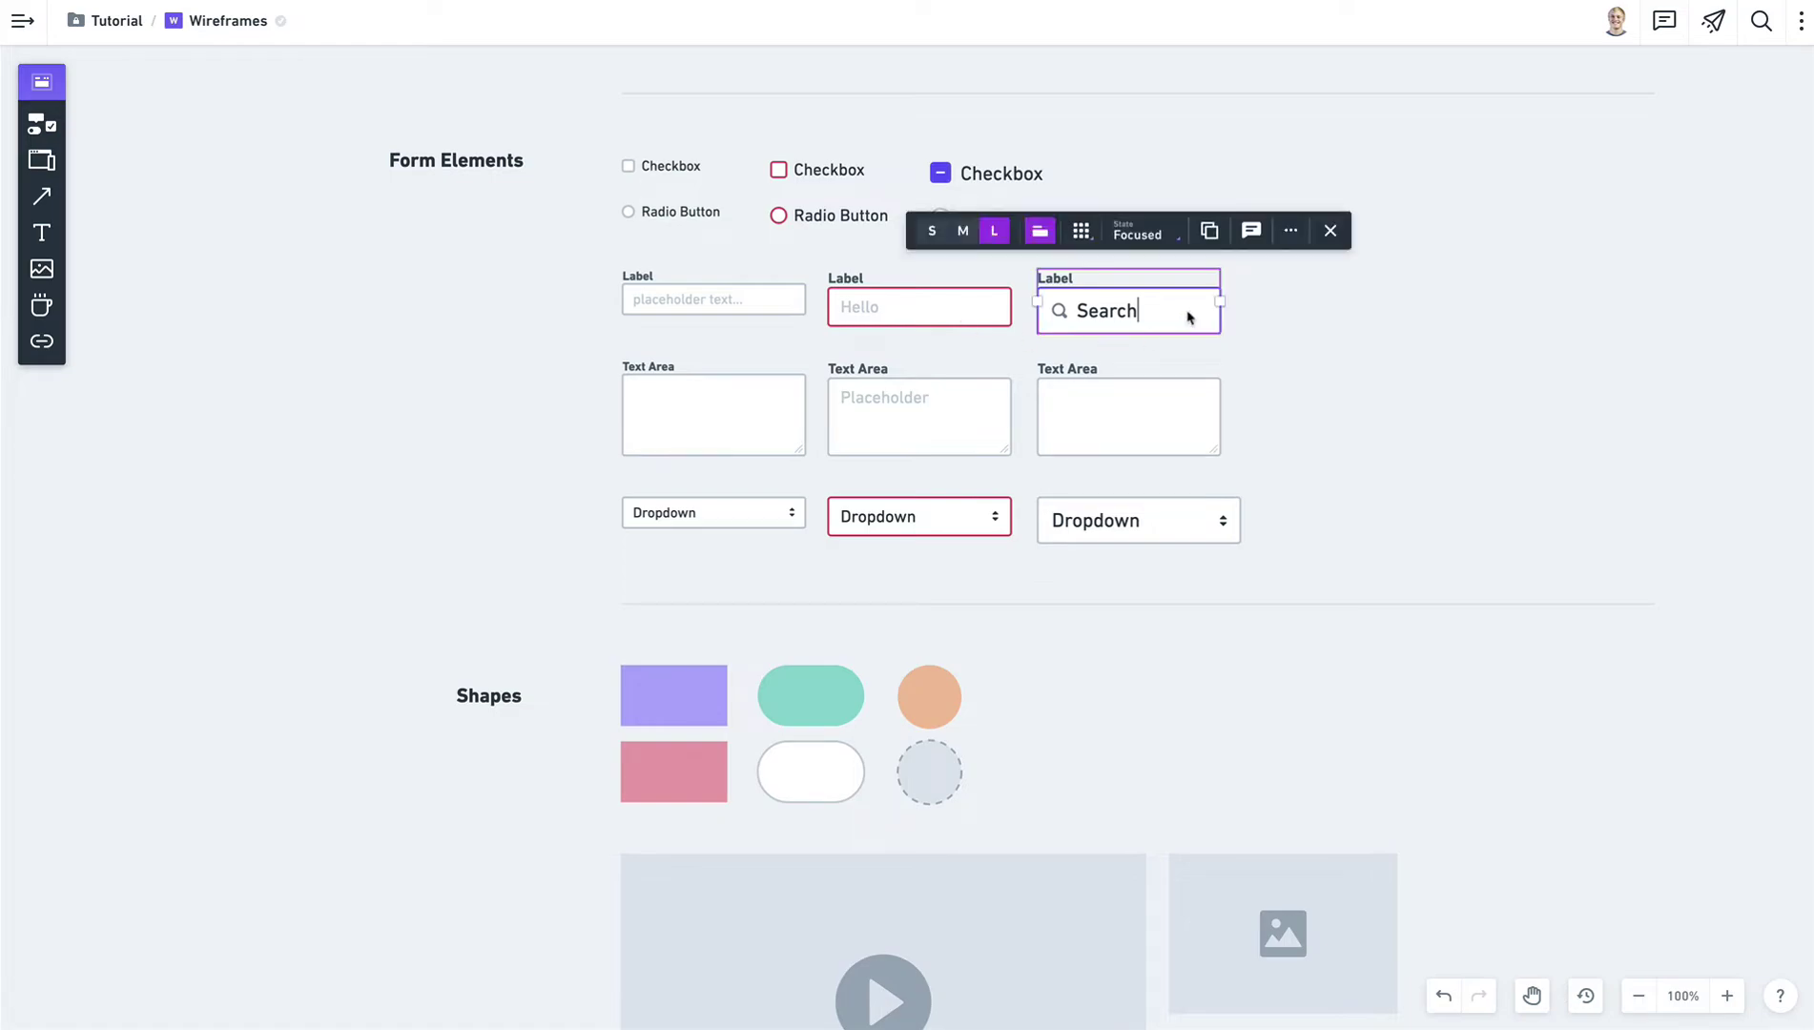
pyautogui.click(1166, 235)
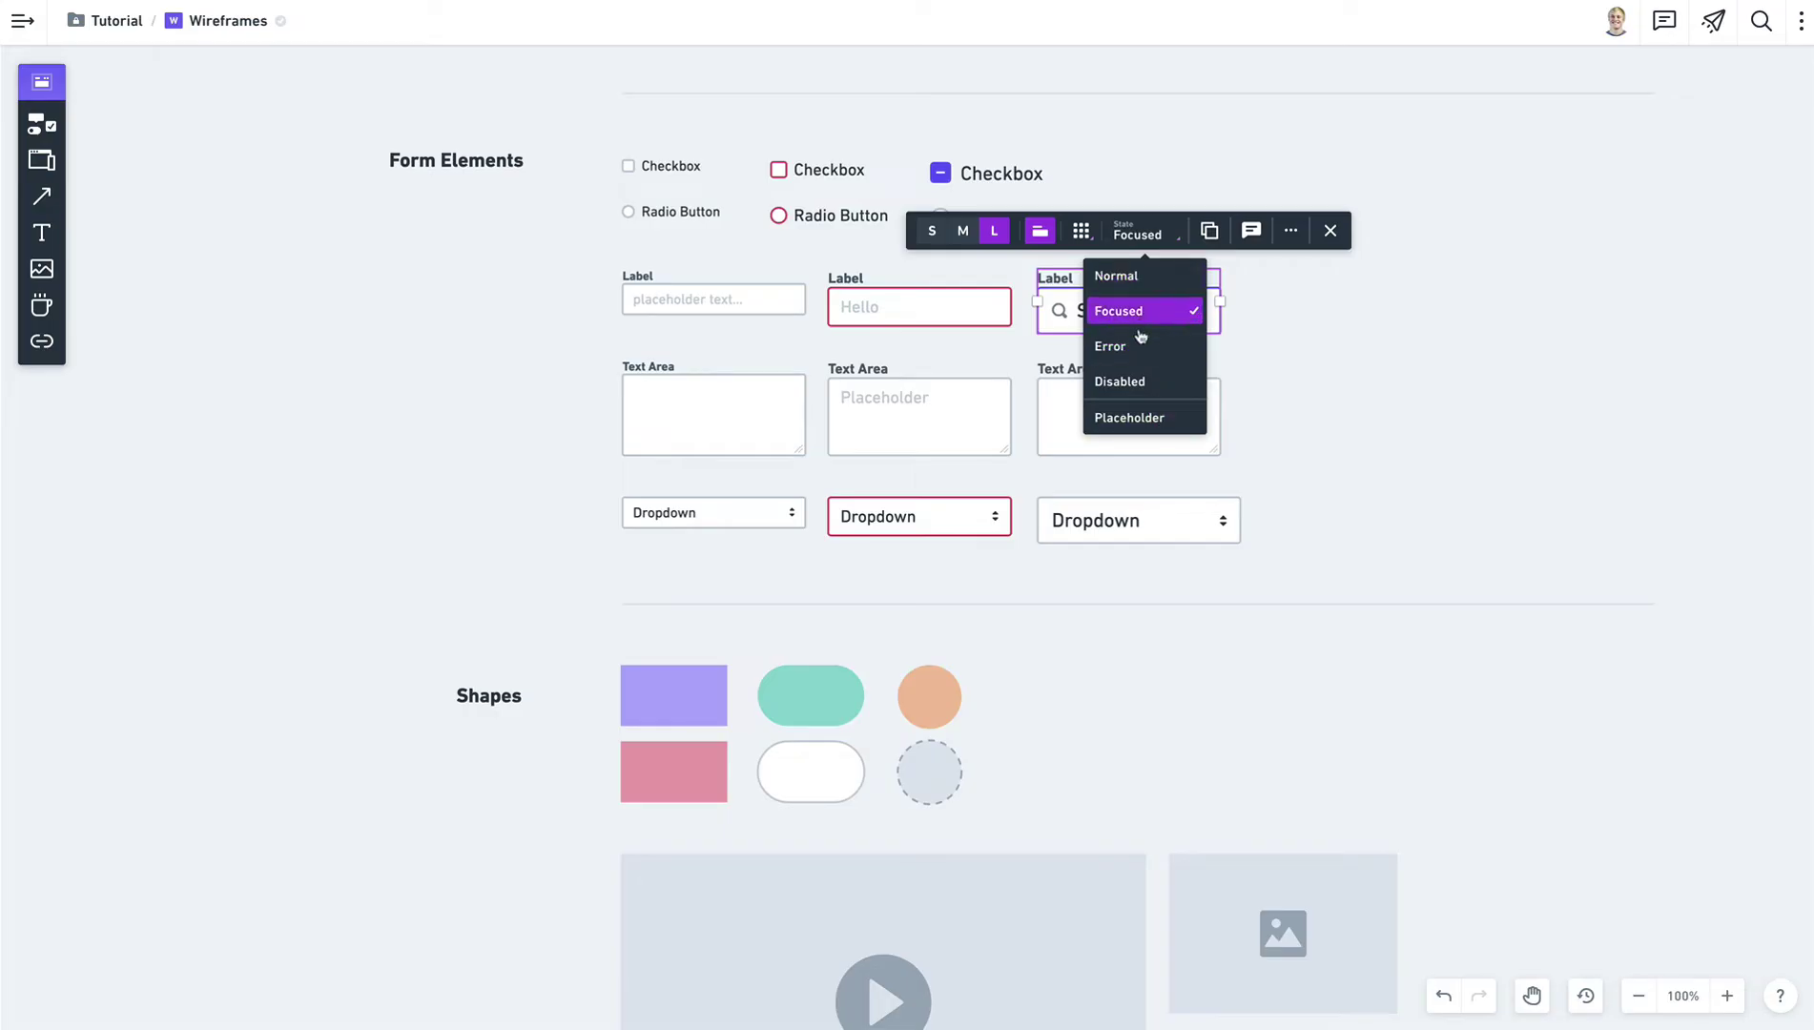
pyautogui.click(1152, 418)
pyautogui.click(1326, 348)
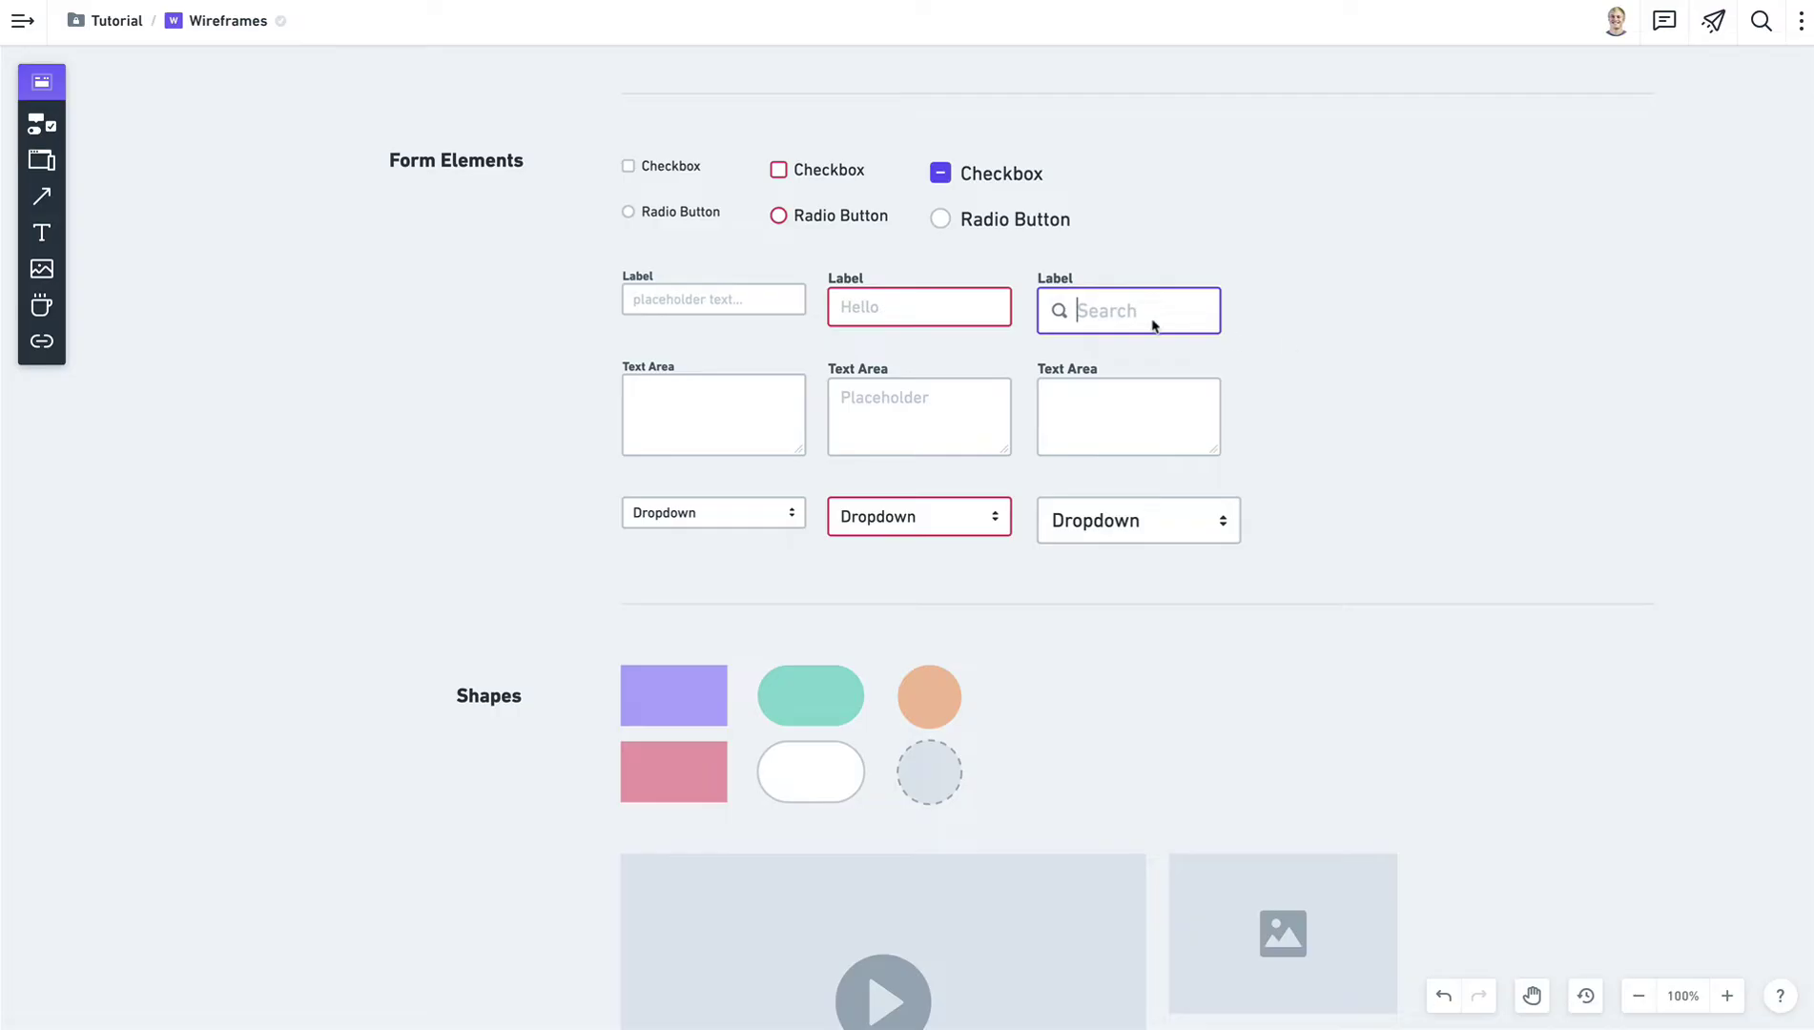
pyautogui.click(1152, 325)
pyautogui.click(1140, 233)
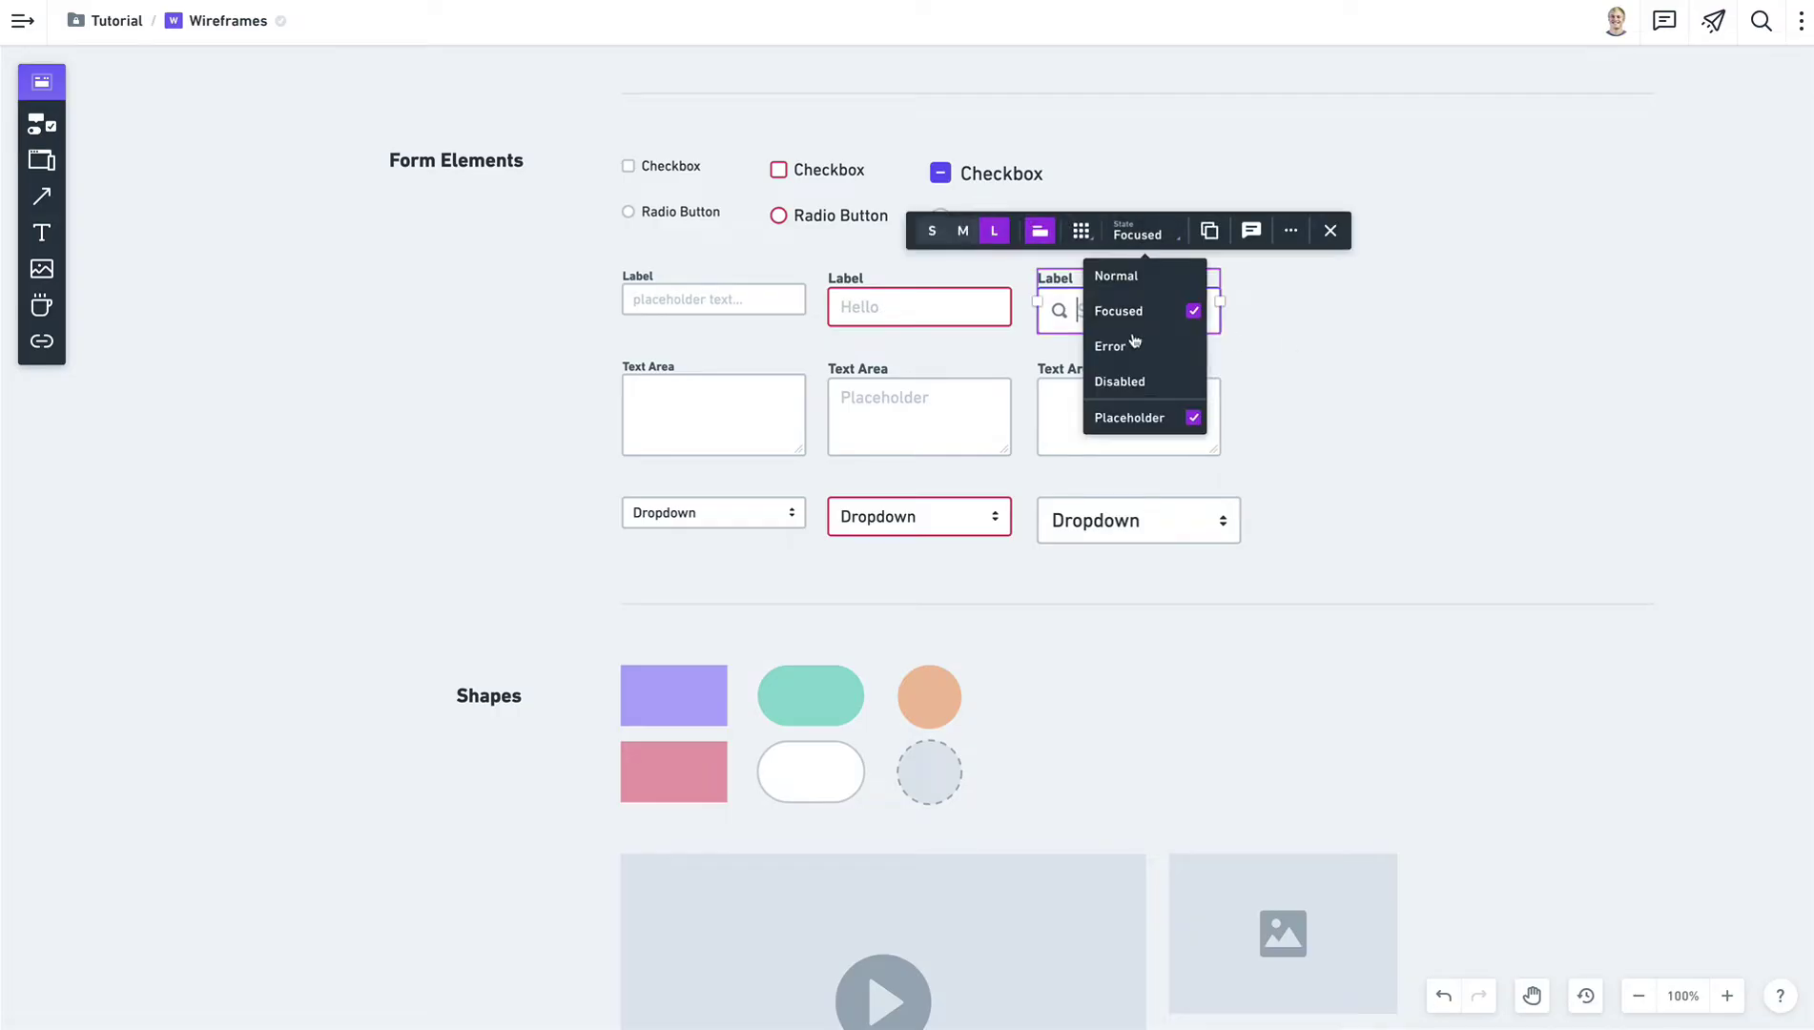
pyautogui.click(1135, 427)
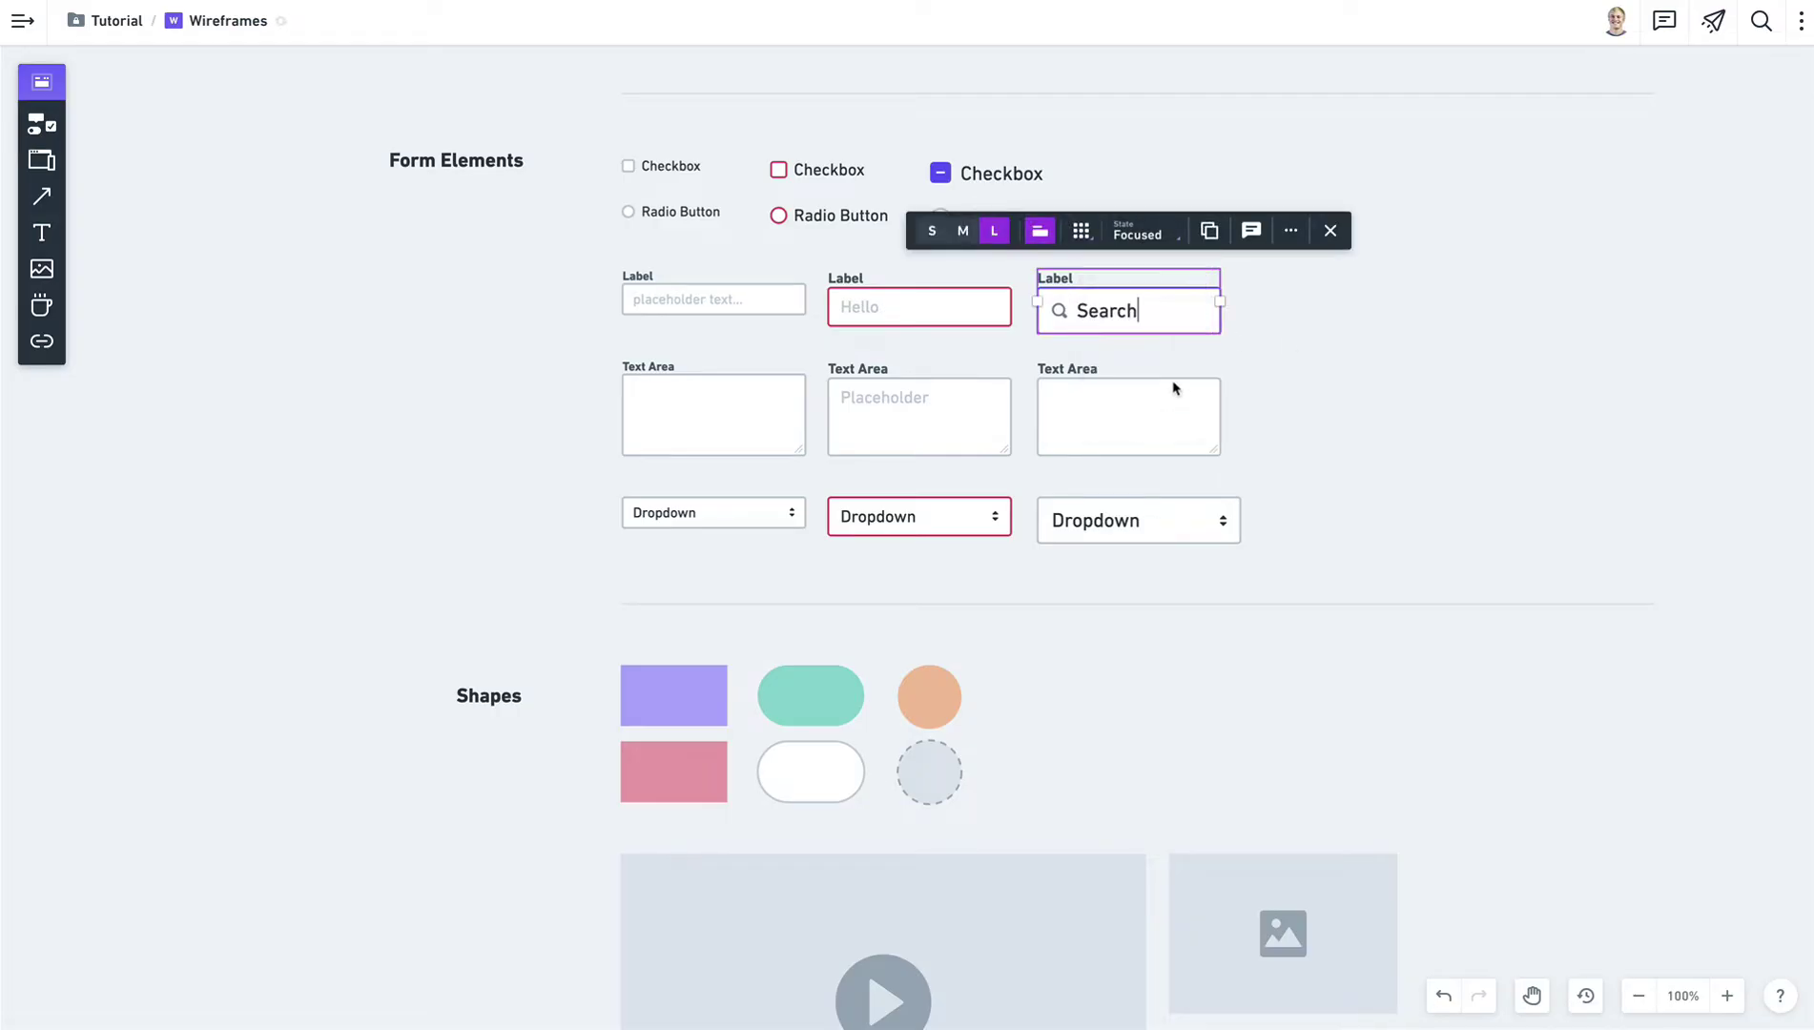
pyautogui.click(1260, 312)
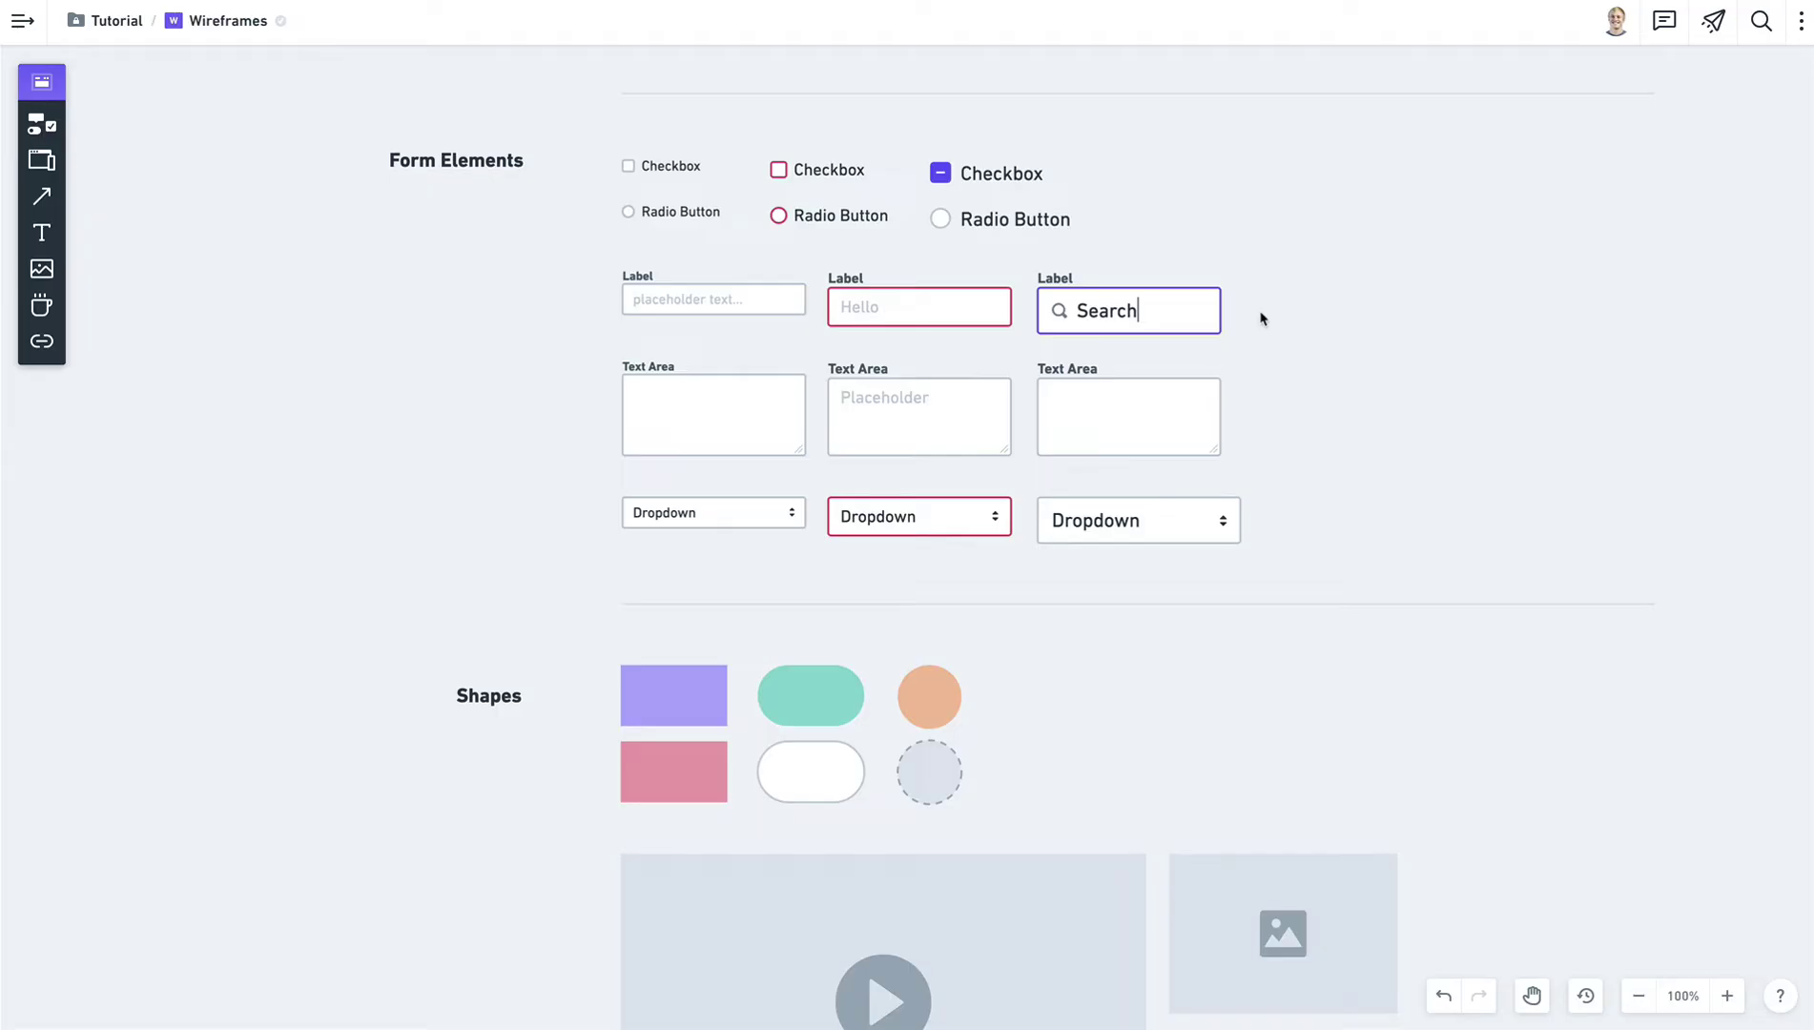
# Add an empty option row to the large Dropdown.
pyautogui.click(1123, 518)
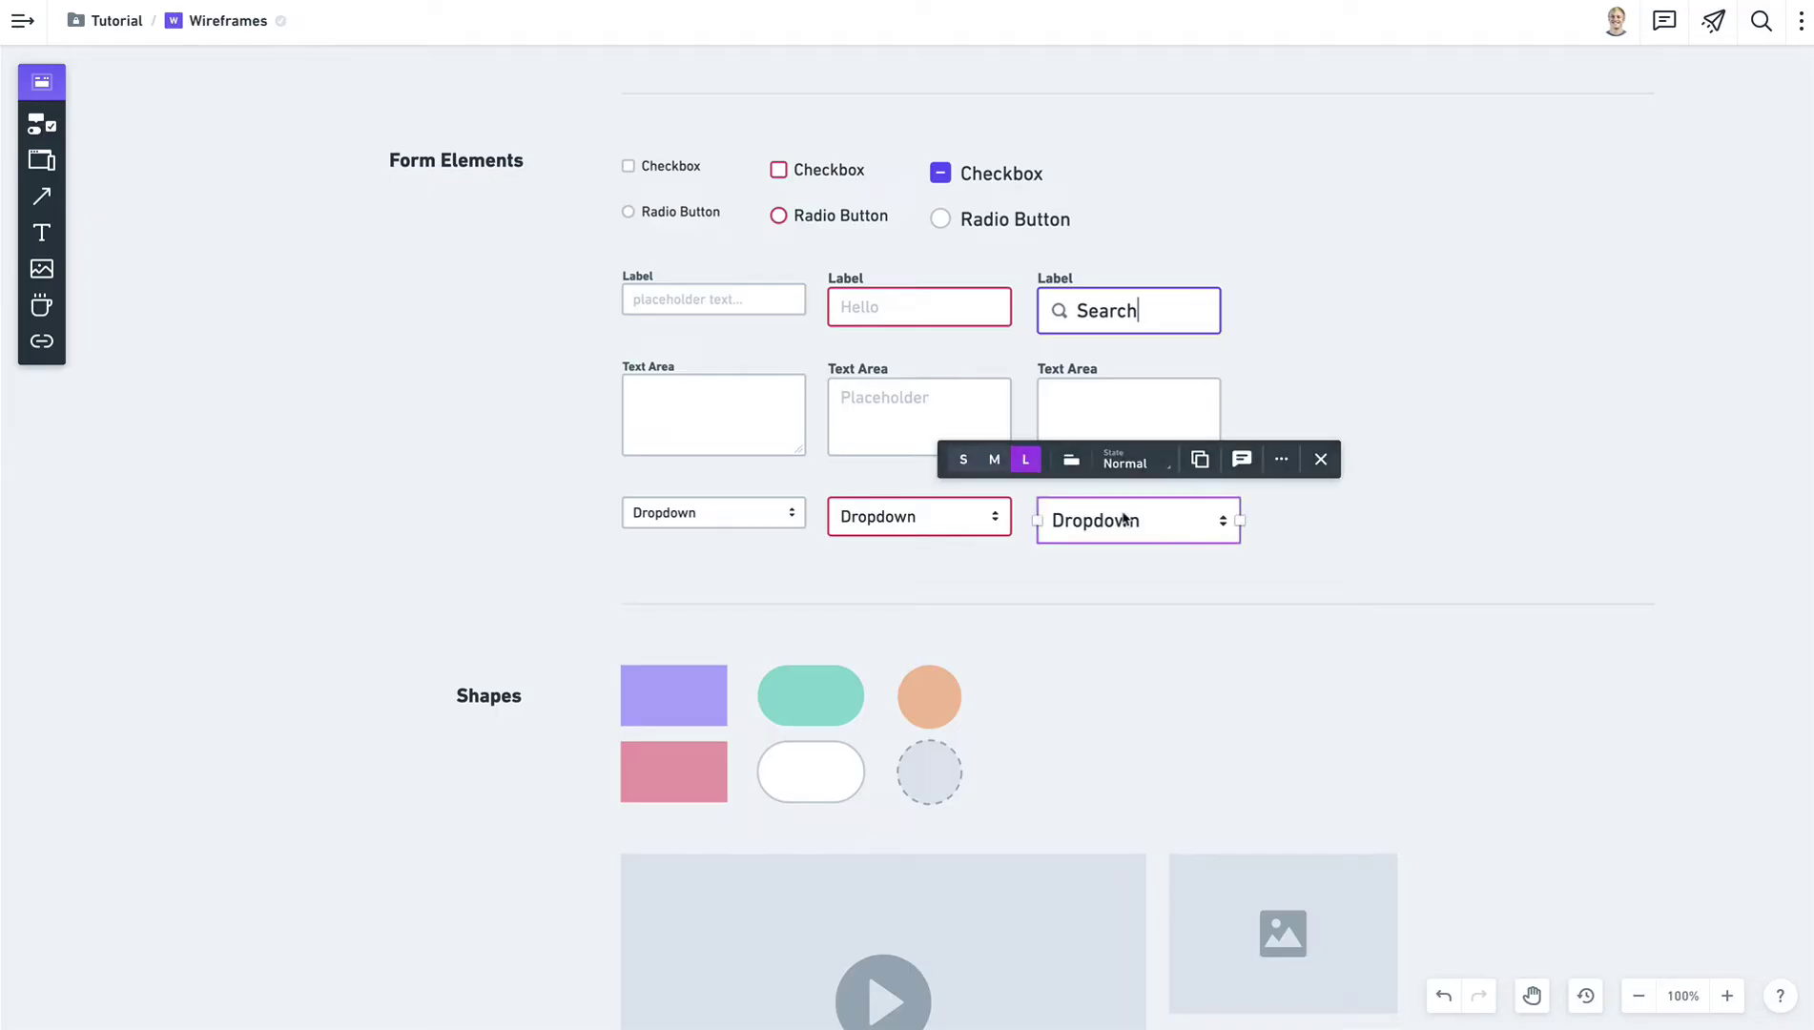
pyautogui.doubleClick(1123, 518)
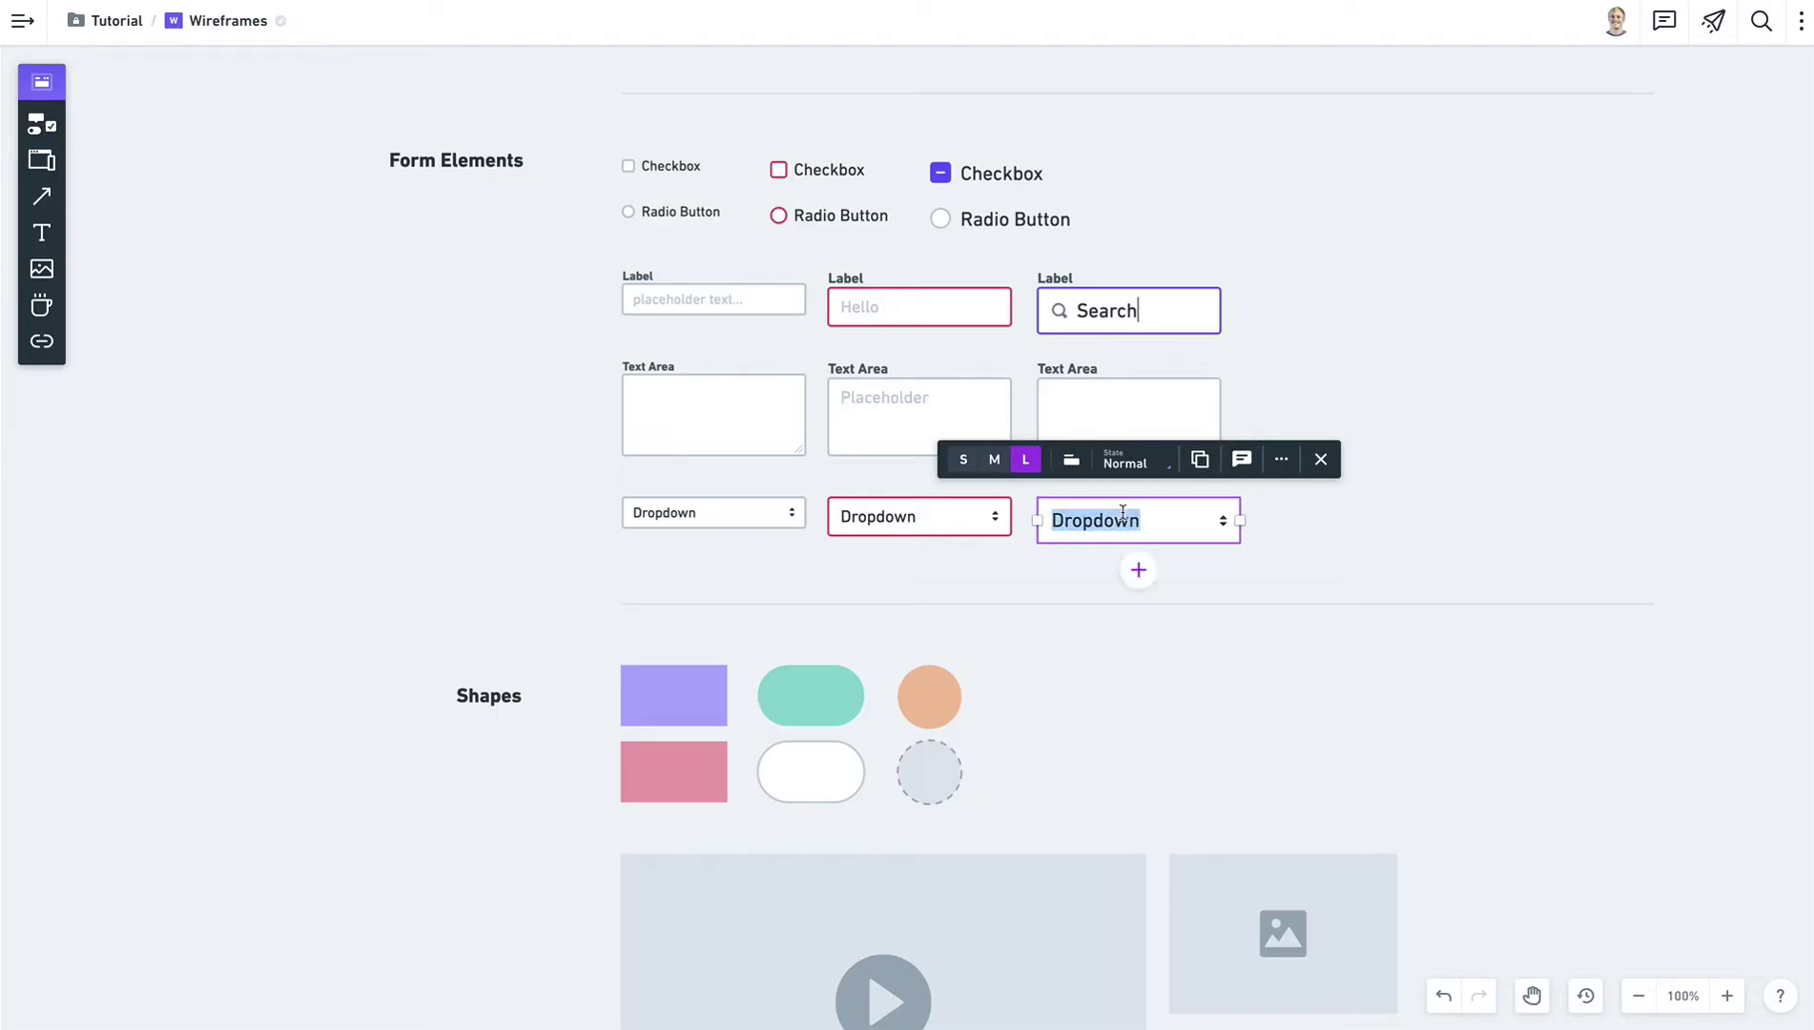
pyautogui.click(1138, 569)
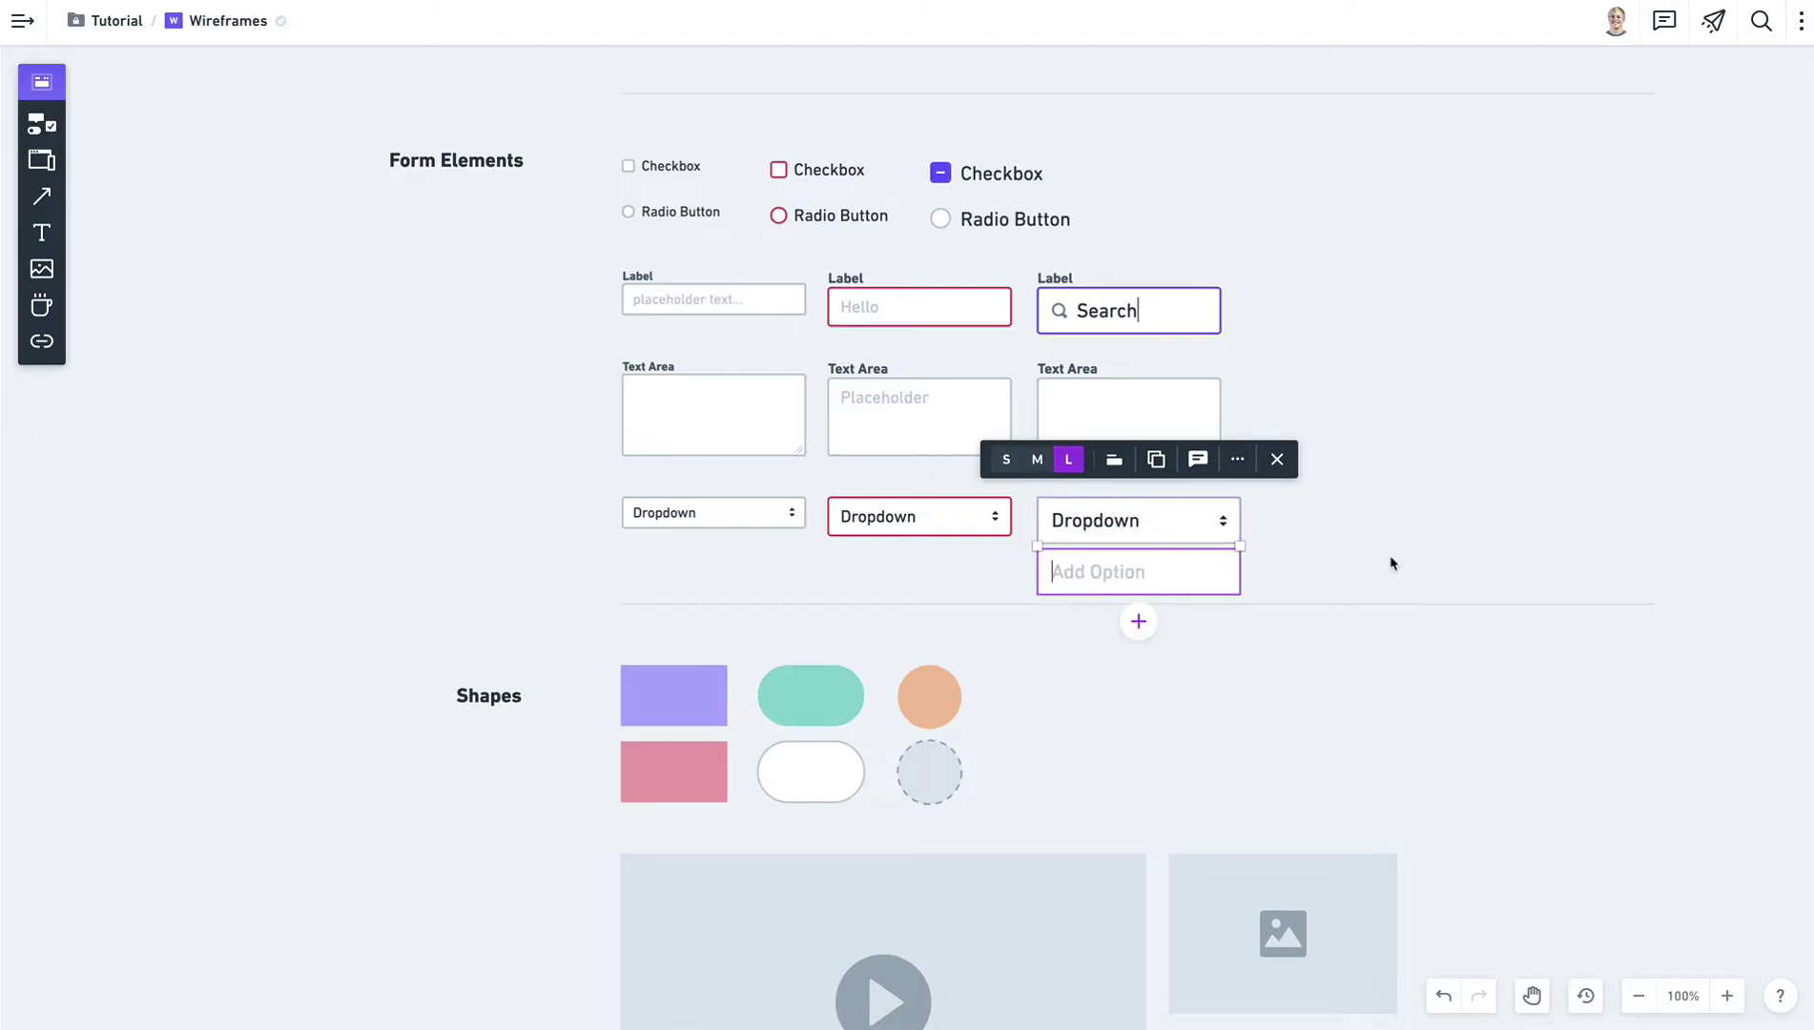
# List Option 1 and Option 2 as choices beneath the large Dropdown.
pyautogui.write('Option 1')
pyautogui.press('Return')
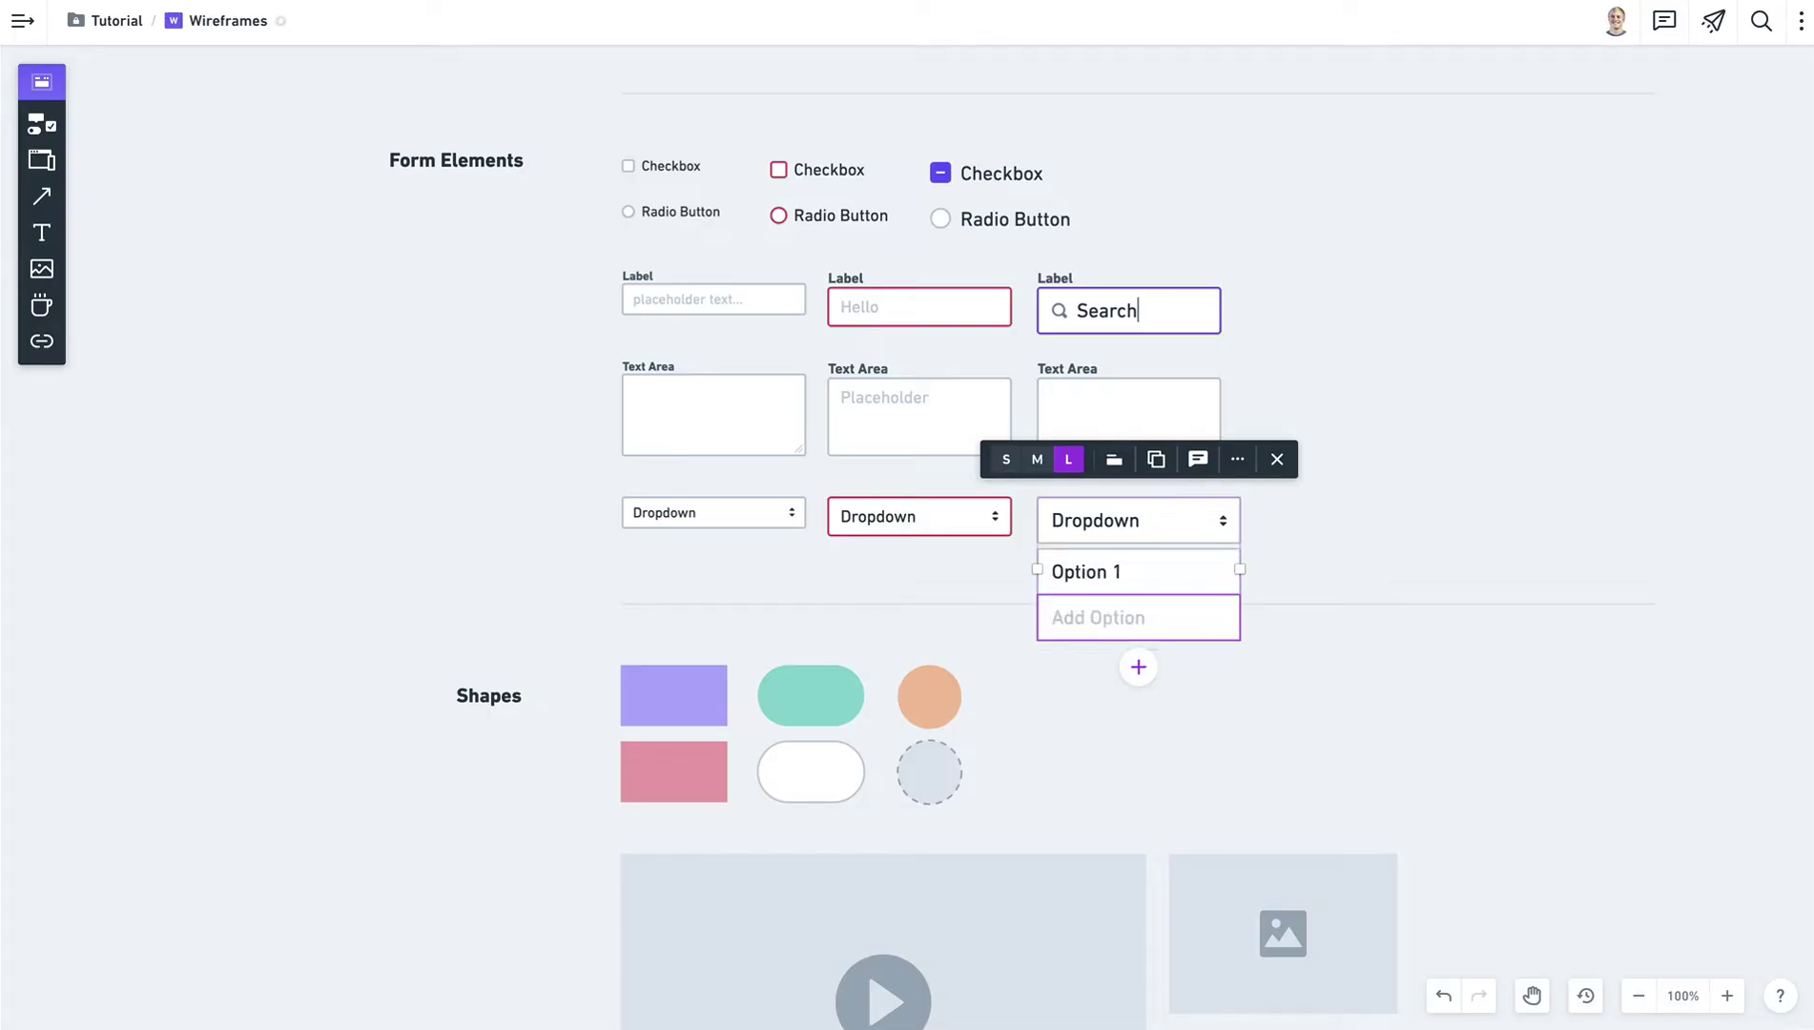
pyautogui.write('Option 2')
pyautogui.click(1511, 471)
# Reselect the Dropdown, edit its header text, then deselect it.
pyautogui.click(1100, 512)
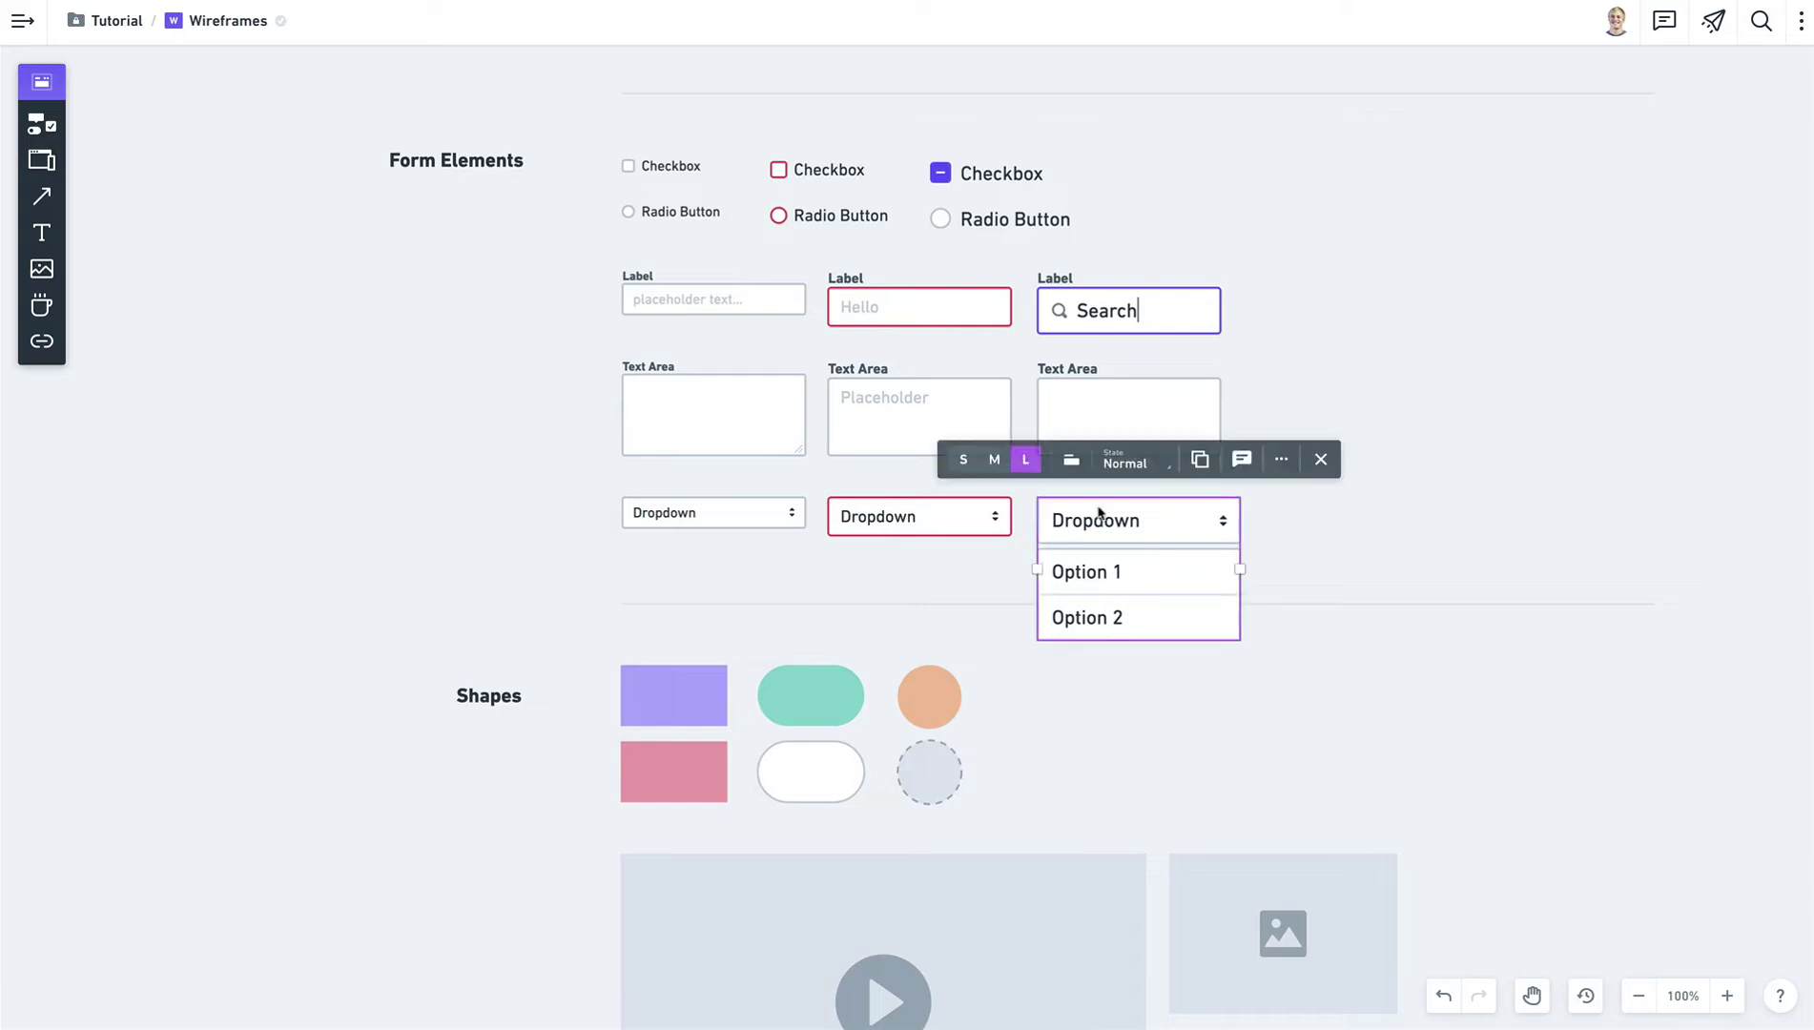
pyautogui.doubleClick(1107, 520)
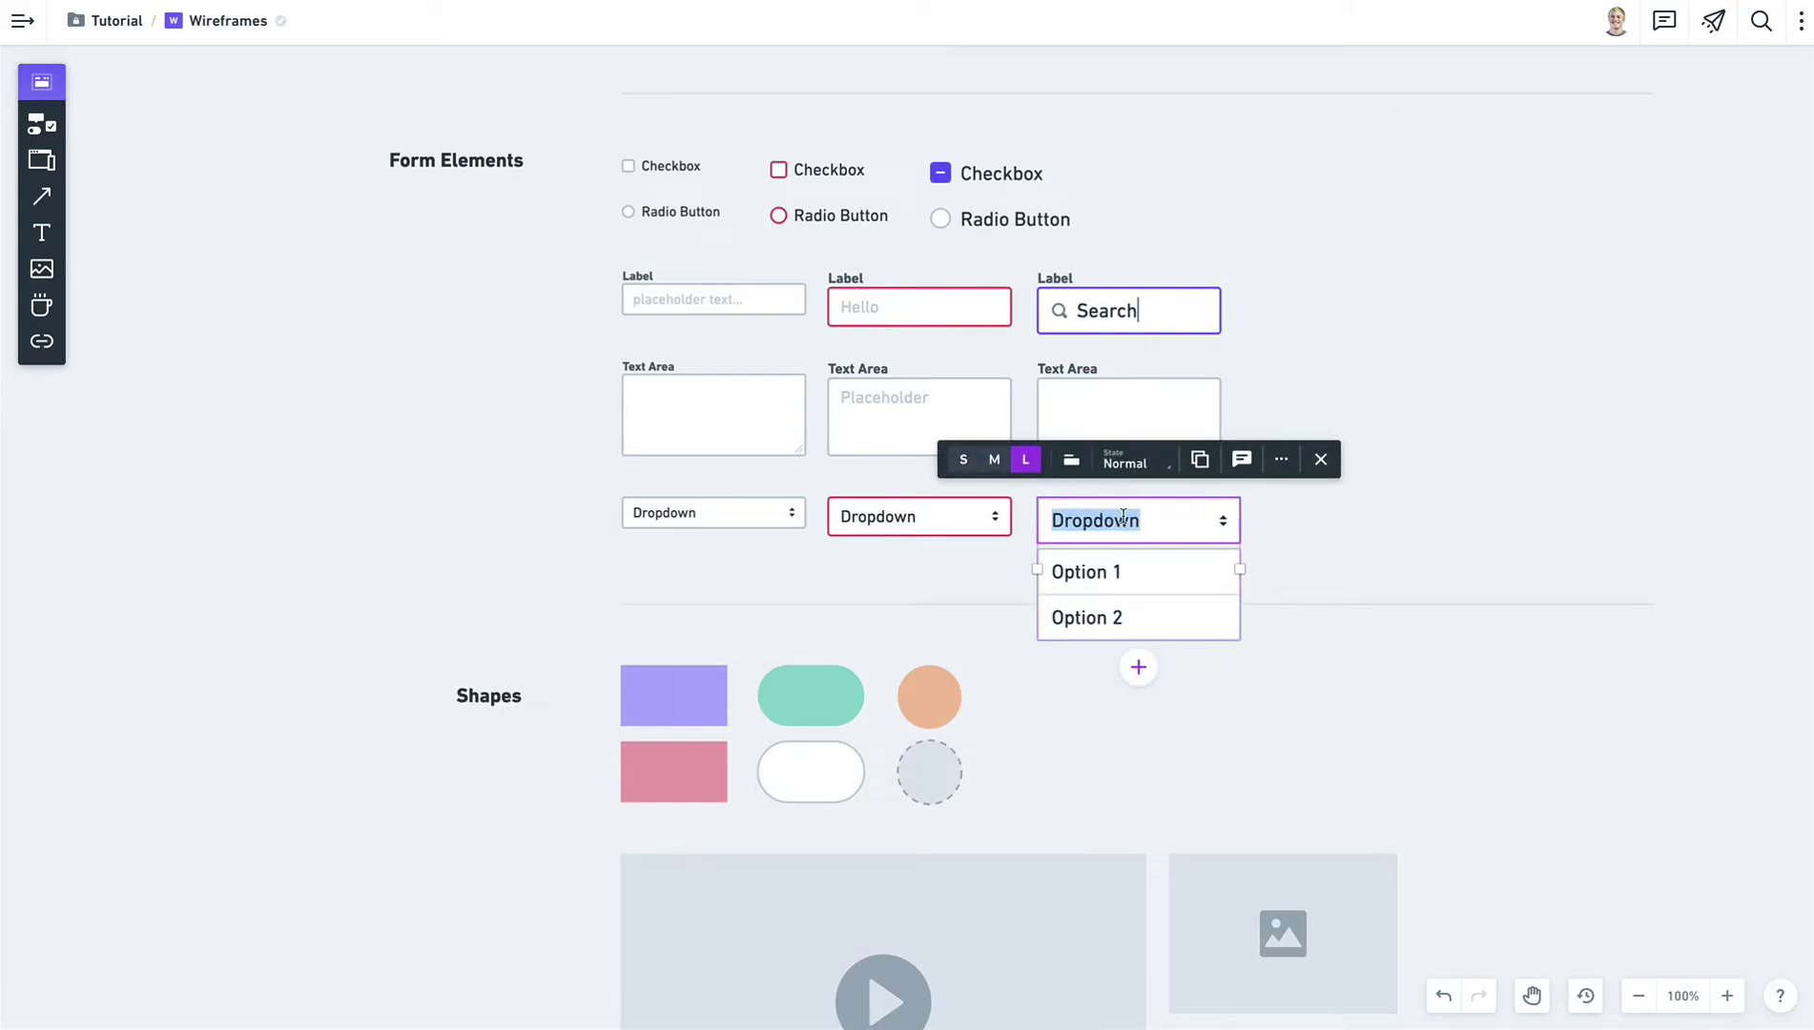
pyautogui.click(1124, 517)
pyautogui.press('Tab')
pyautogui.click(1410, 553)
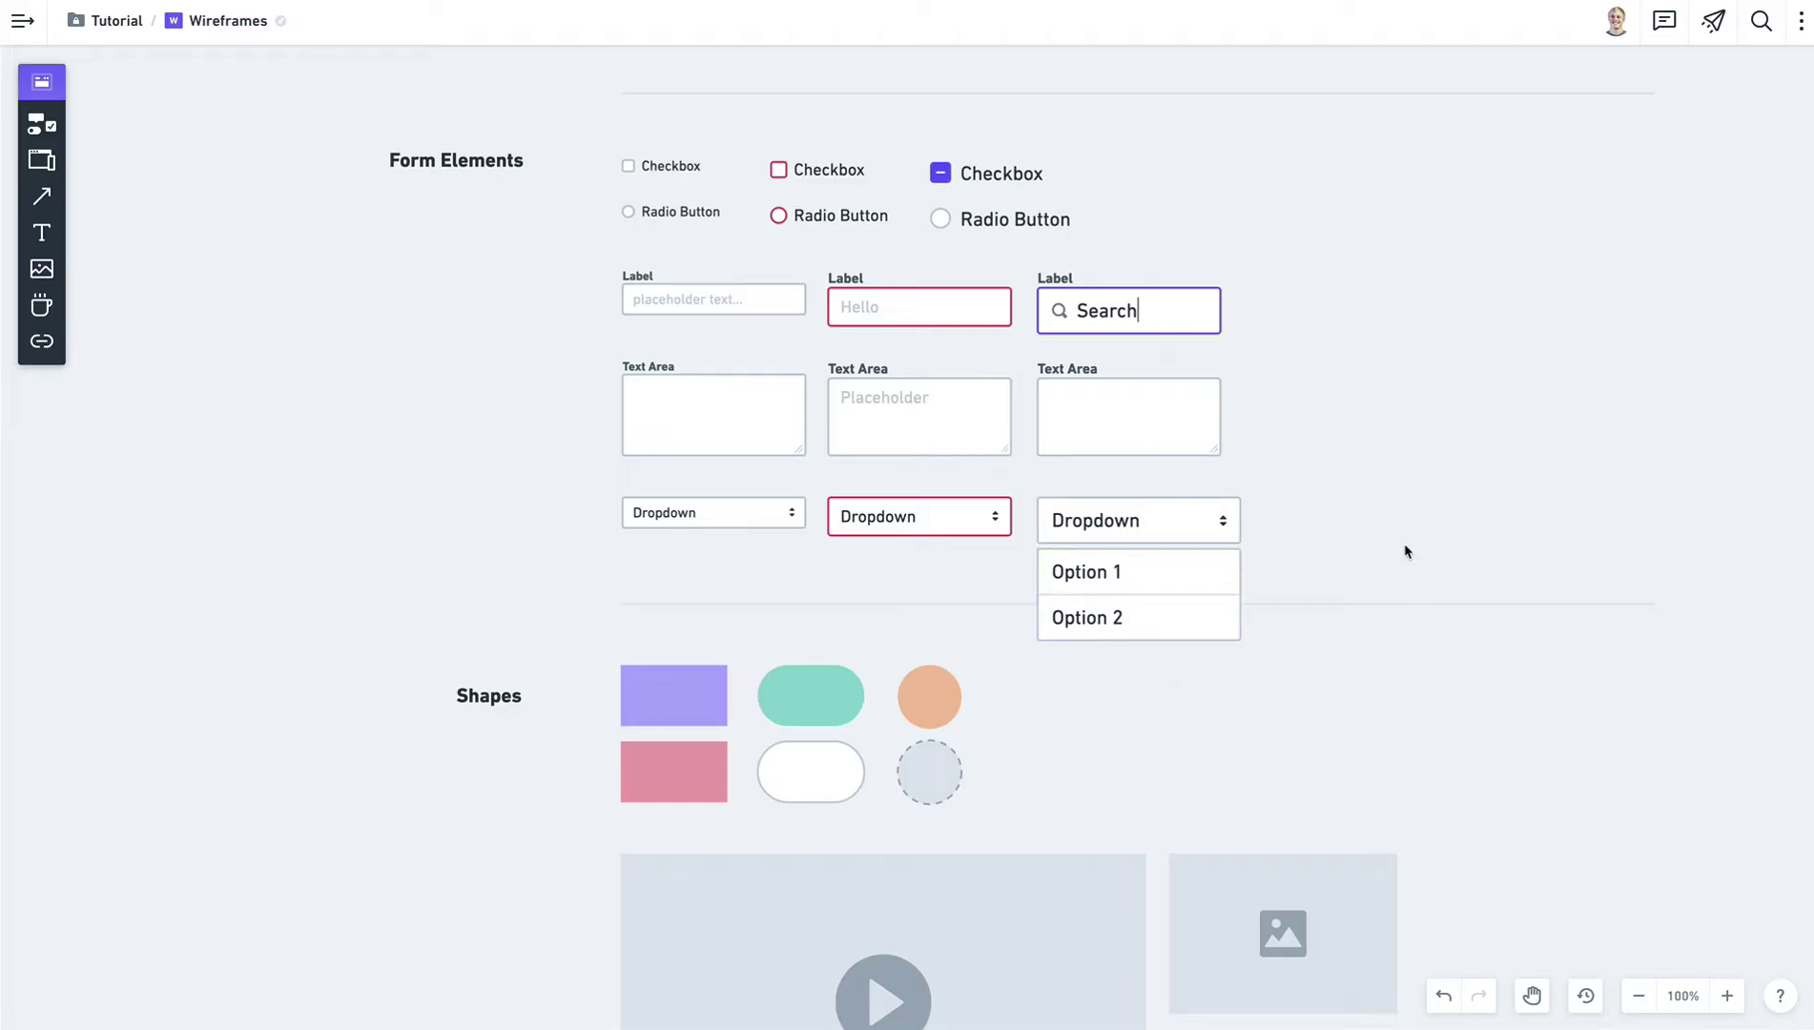
pyautogui.press('space')
pyautogui.moveTo(1154, 738); pyautogui.dragTo(1153, 296)
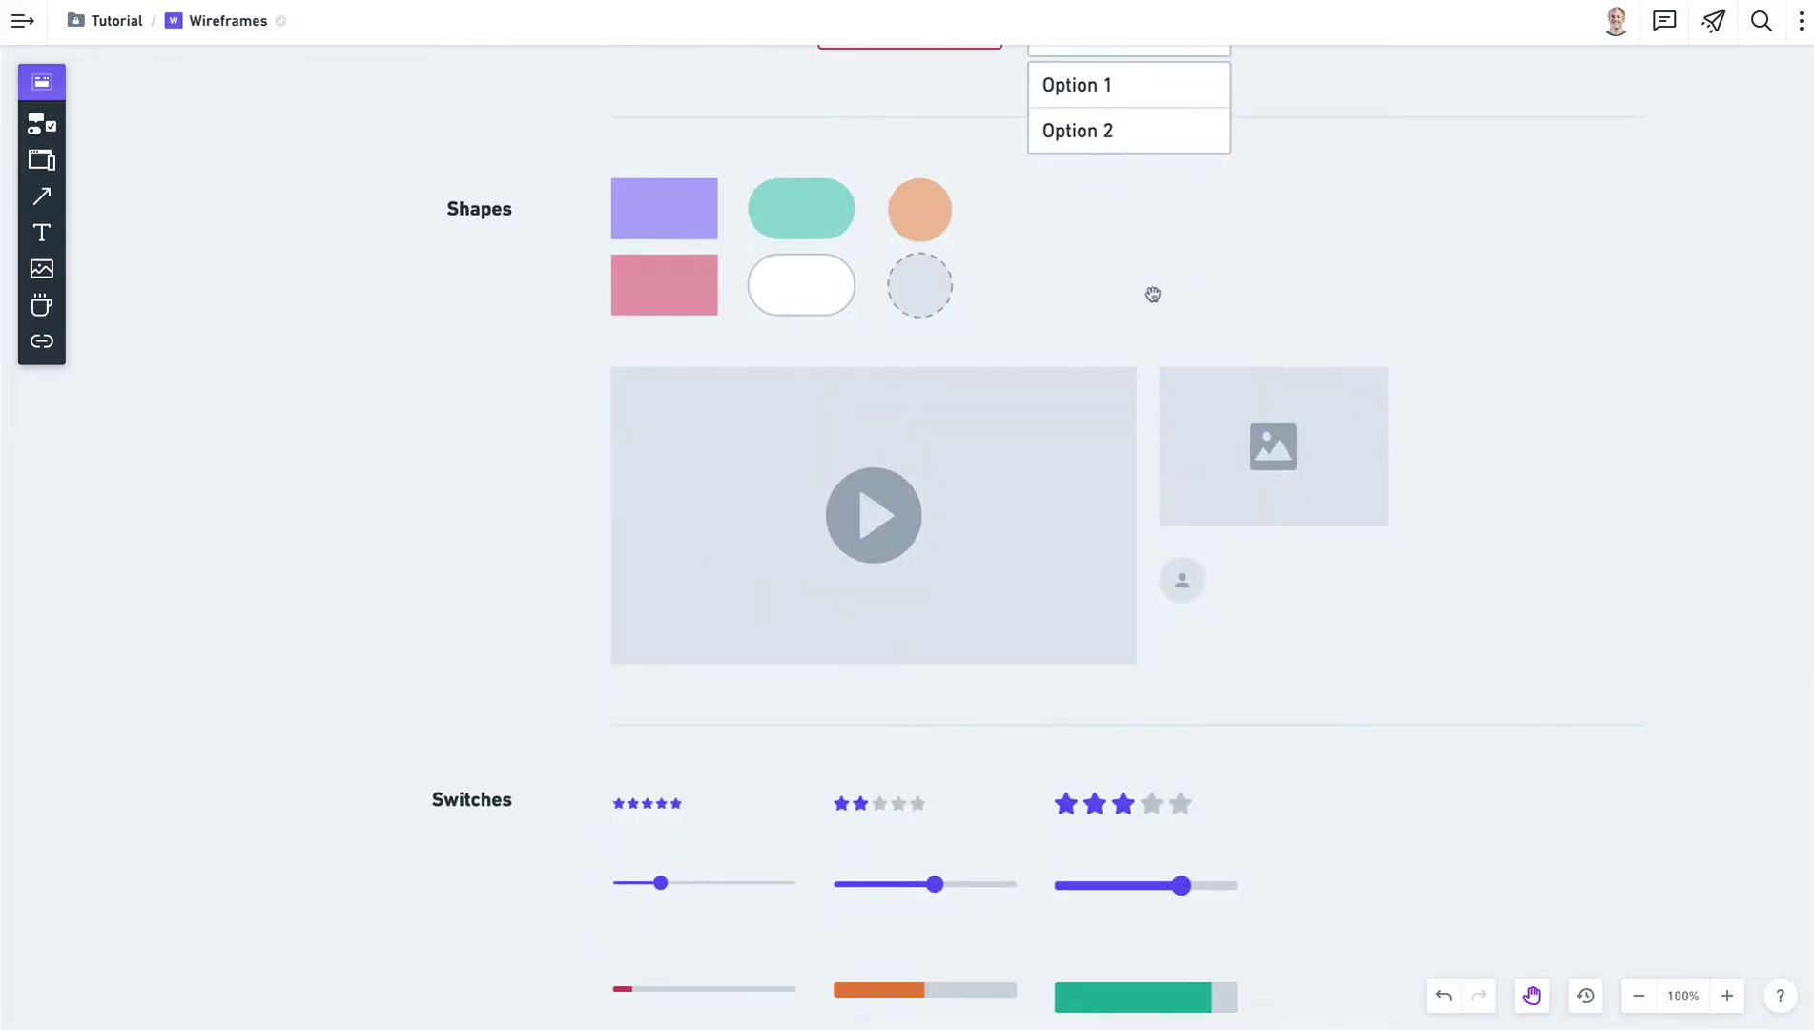
pyautogui.click(692, 214)
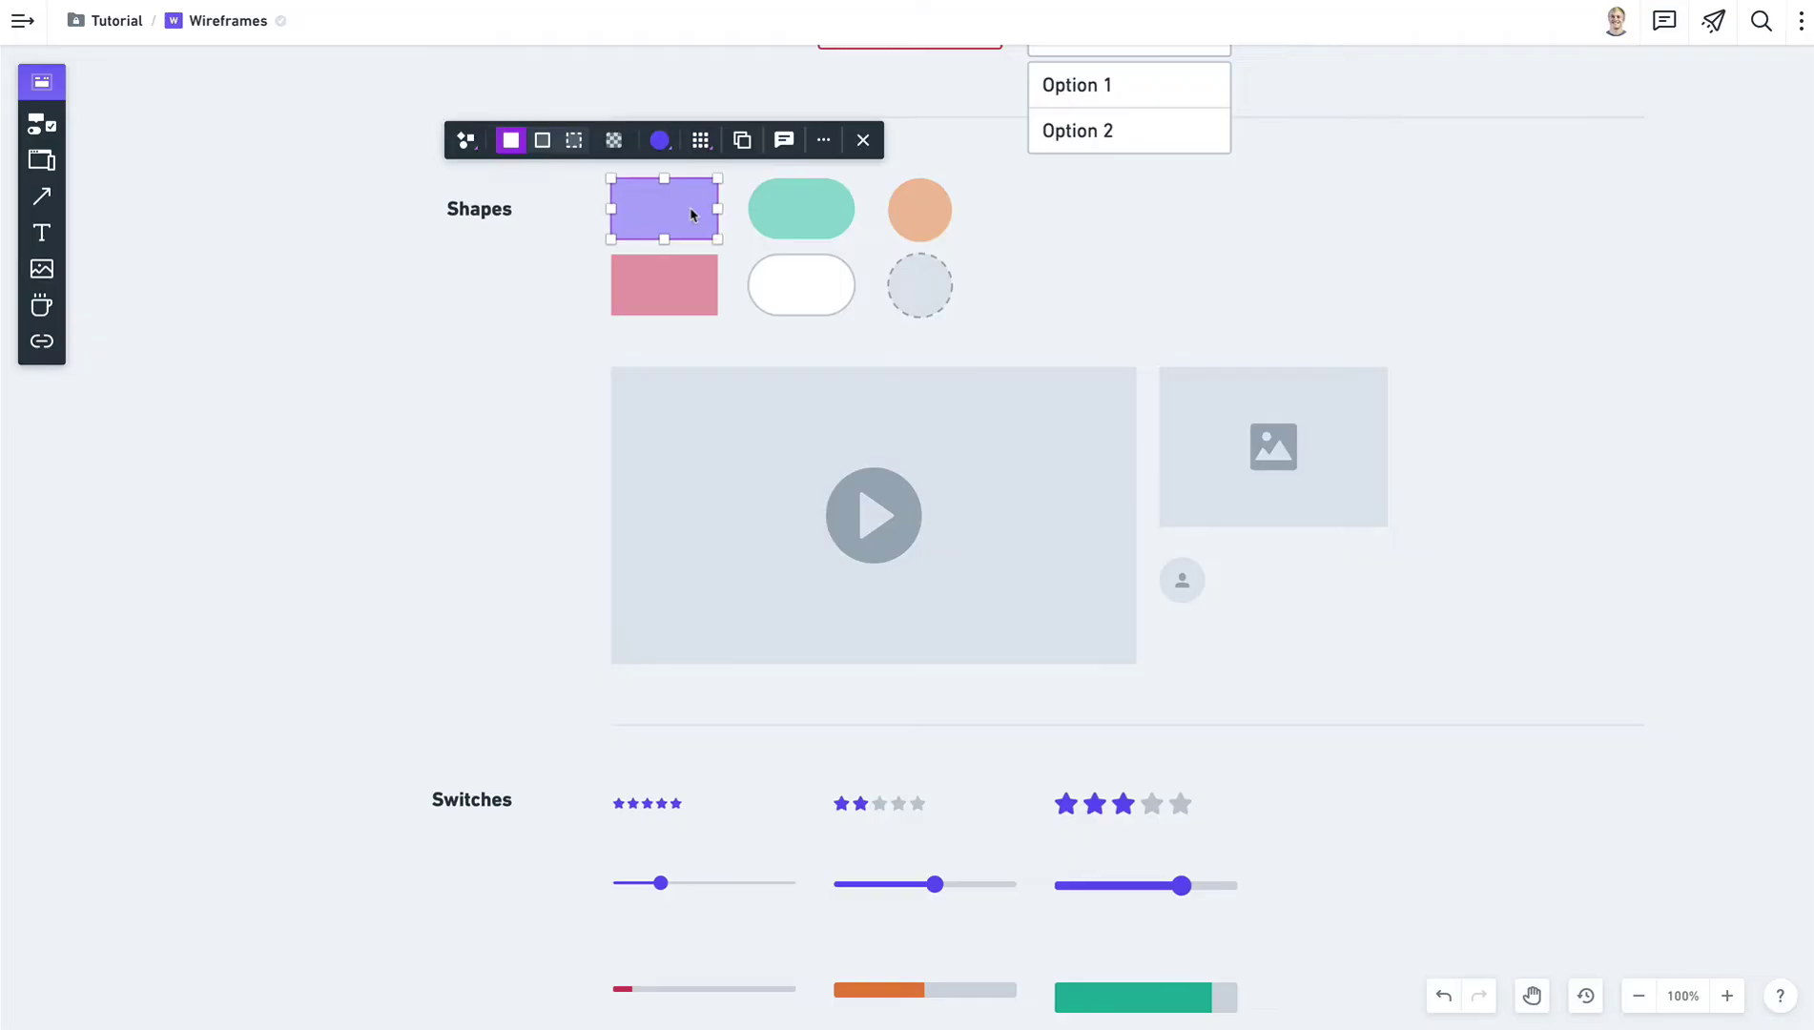
pyautogui.scroll(1, 466, 142)
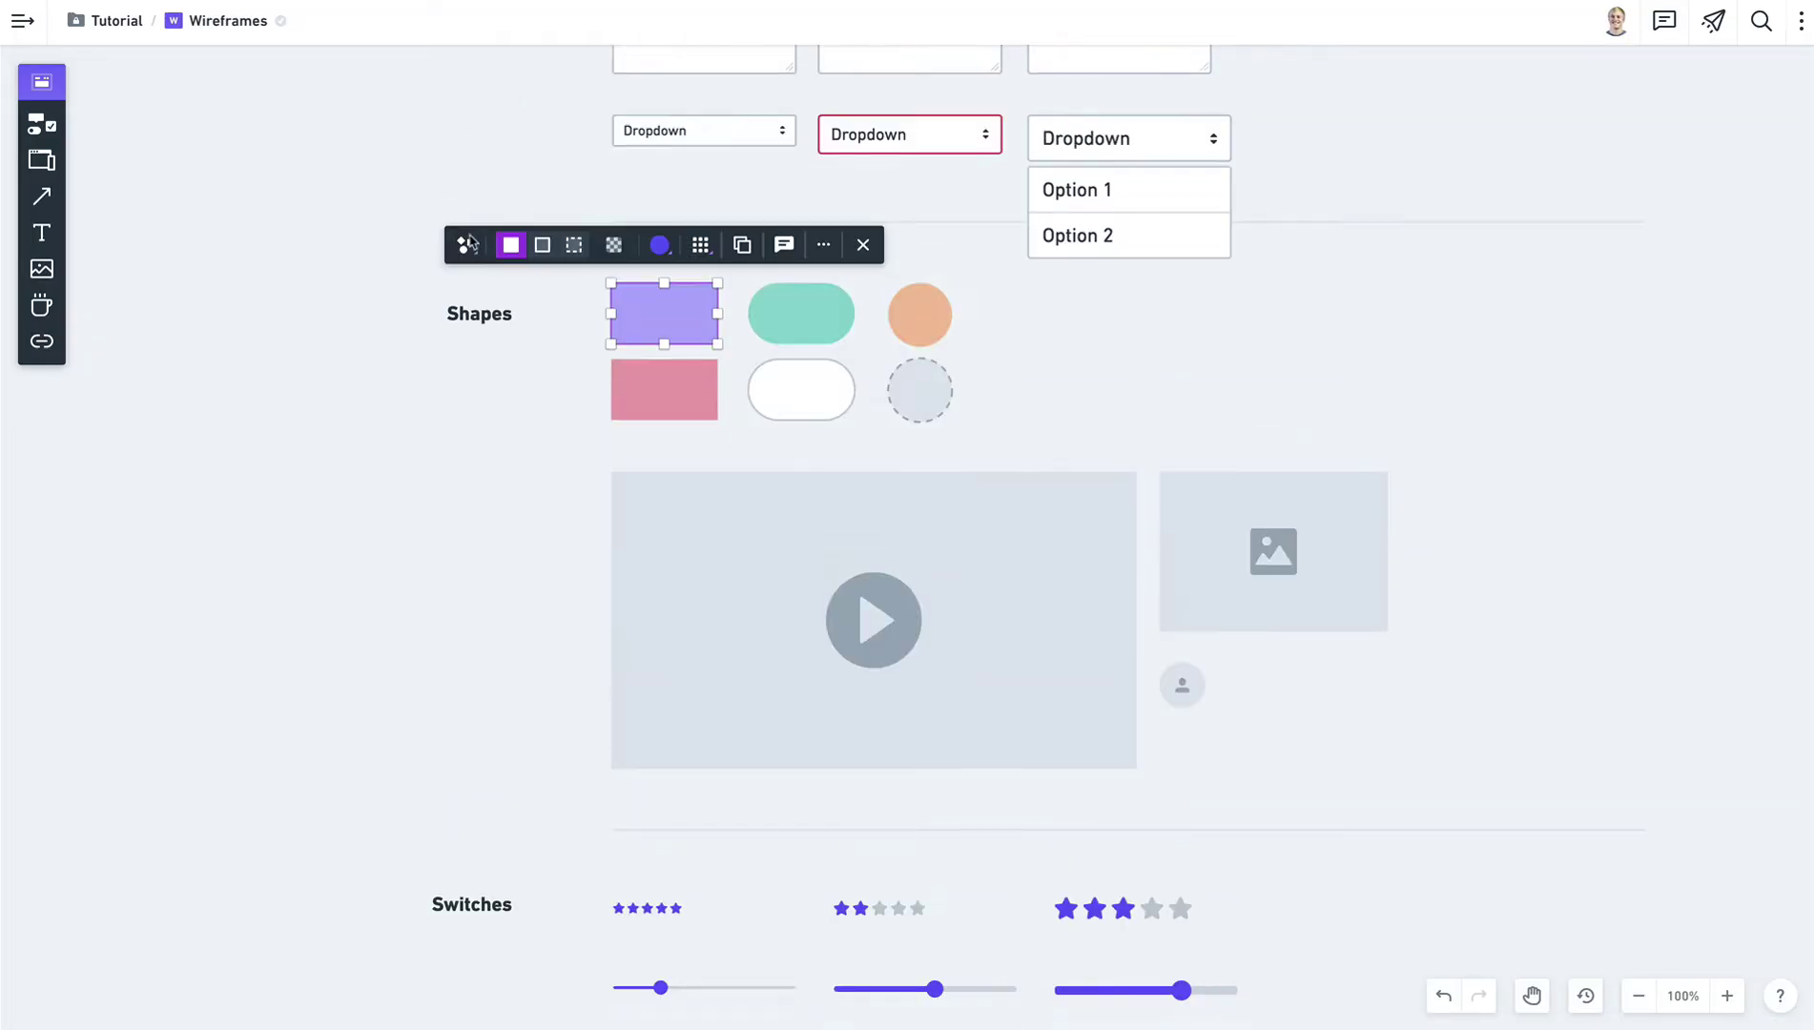
pyautogui.click(468, 250)
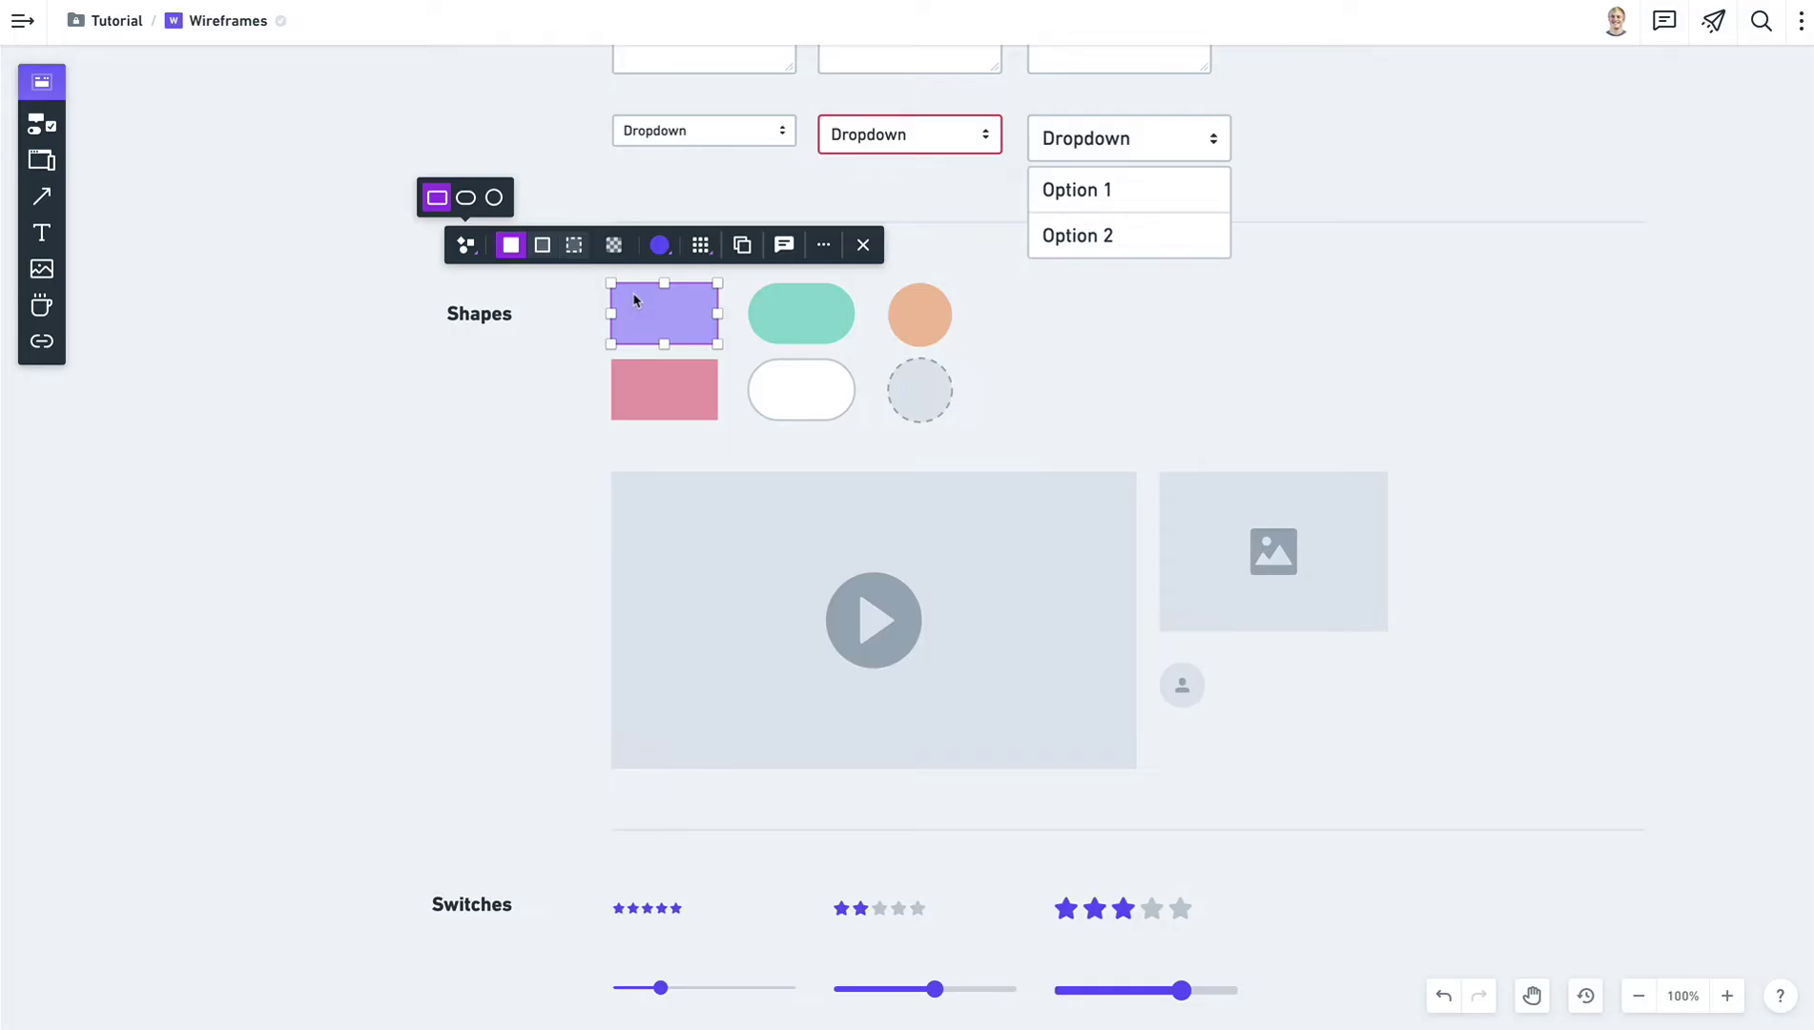
pyautogui.click(1001, 345)
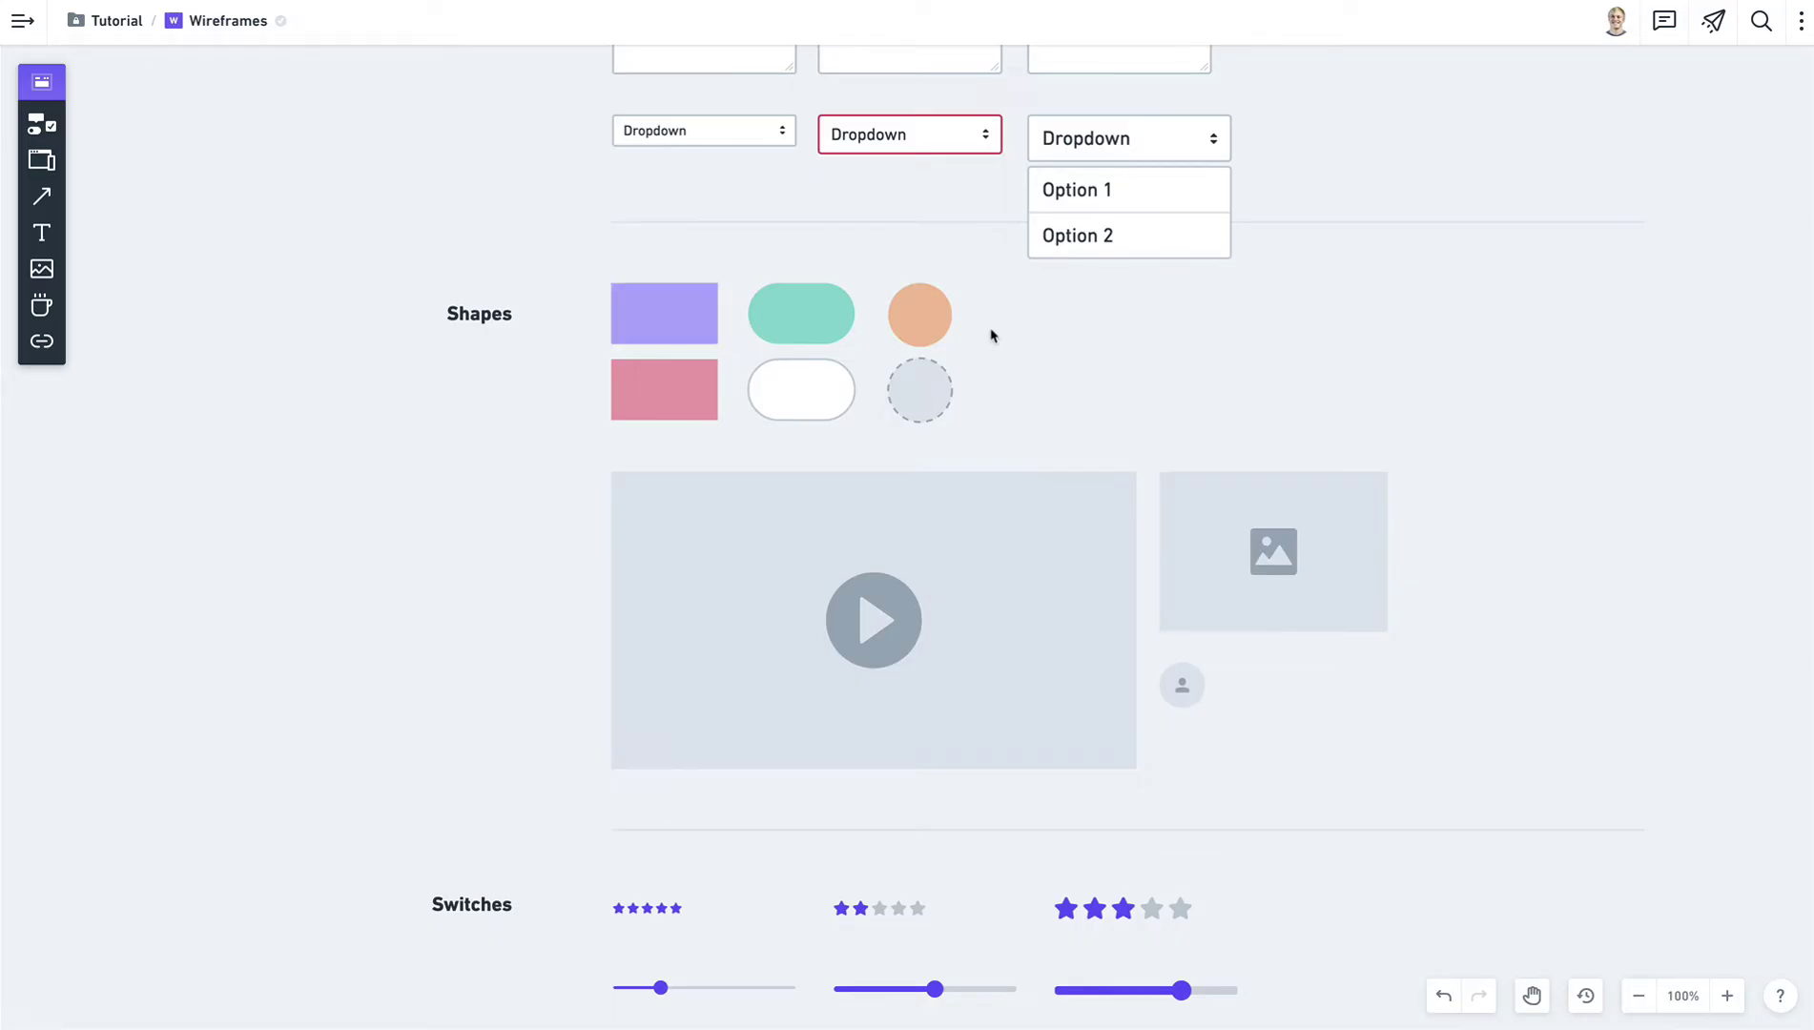
pyautogui.moveTo(979, 303); pyautogui.dragTo(645, 315)
pyautogui.click(565, 318)
pyautogui.click(648, 316)
pyautogui.click(660, 253)
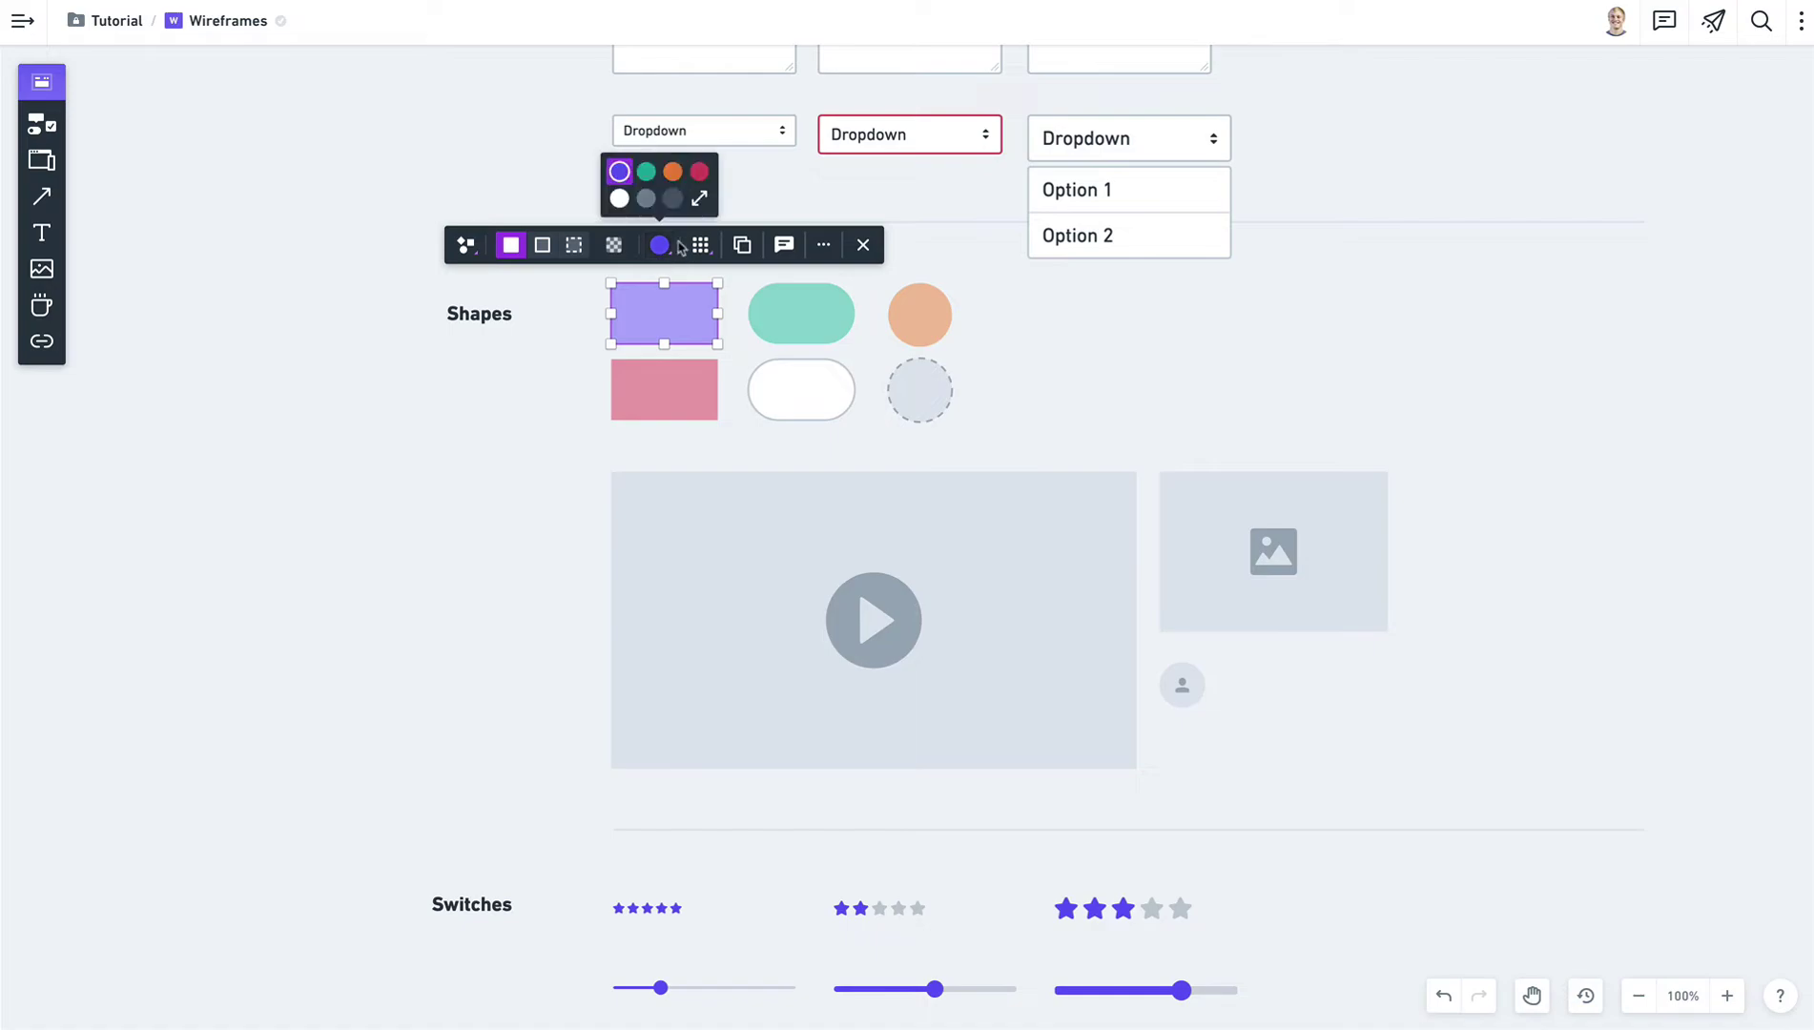
pyautogui.click(700, 202)
pyautogui.click(700, 202)
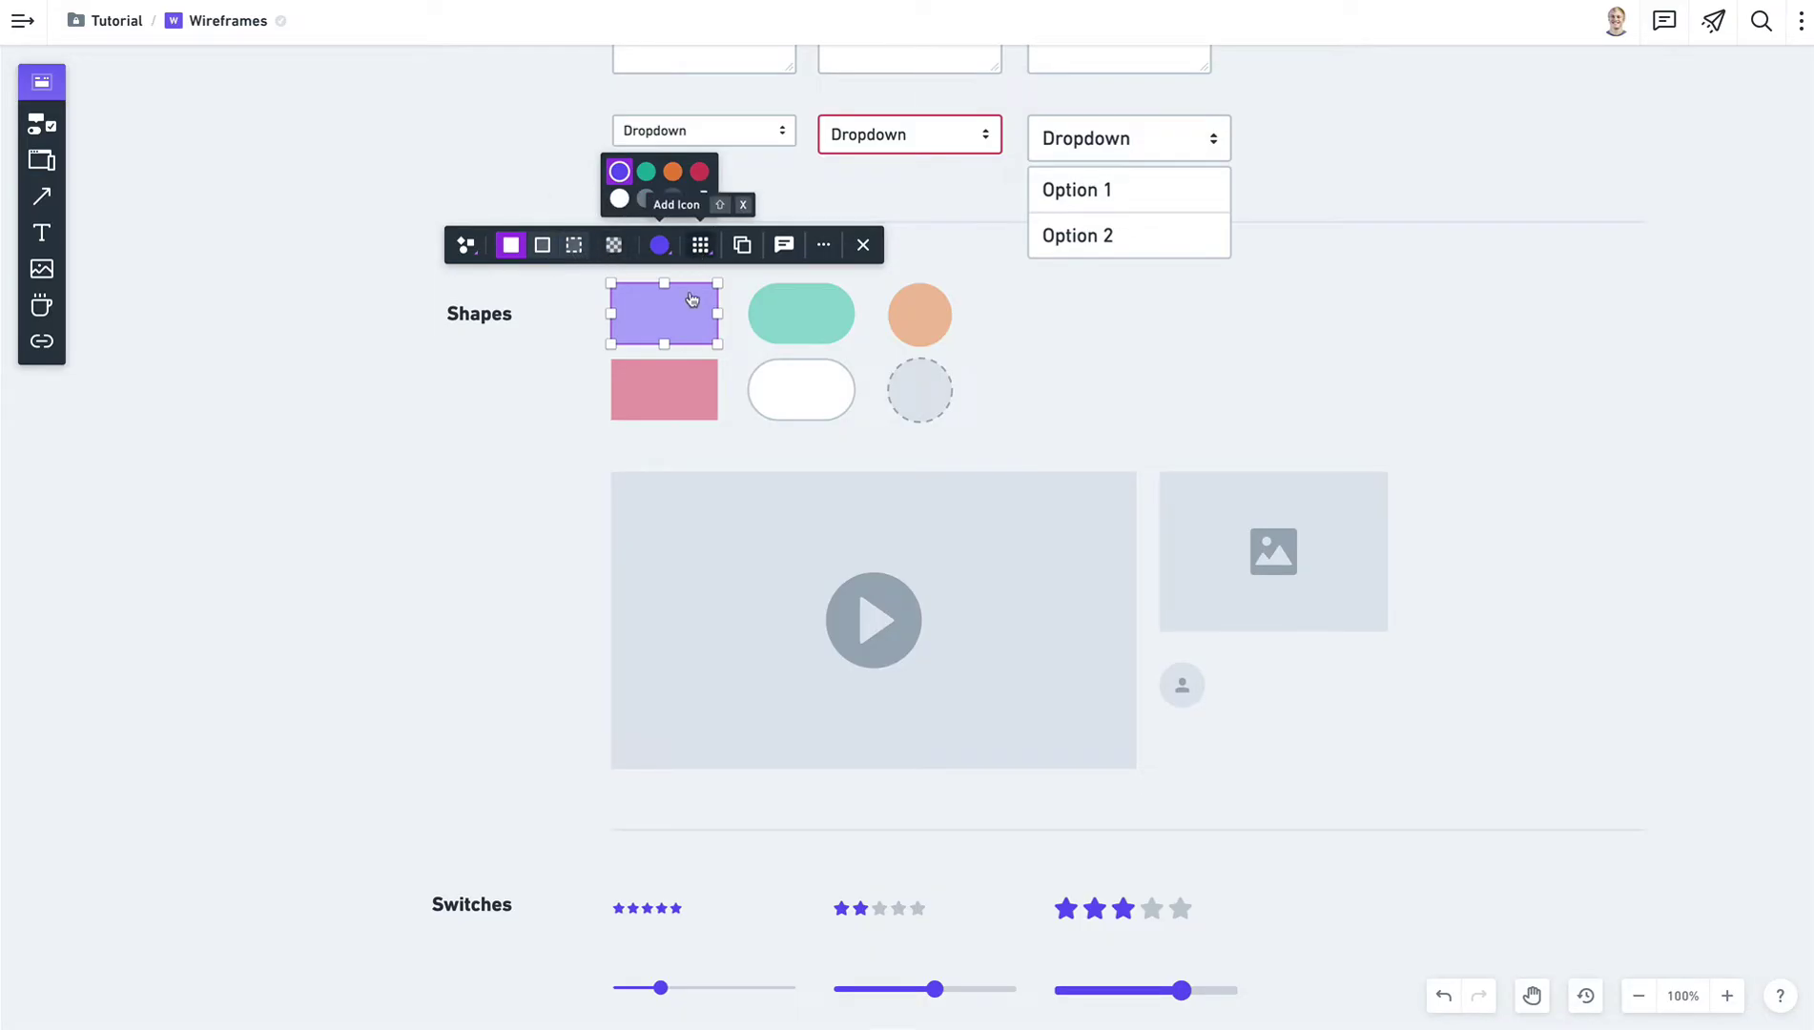
pyautogui.click(581, 515)
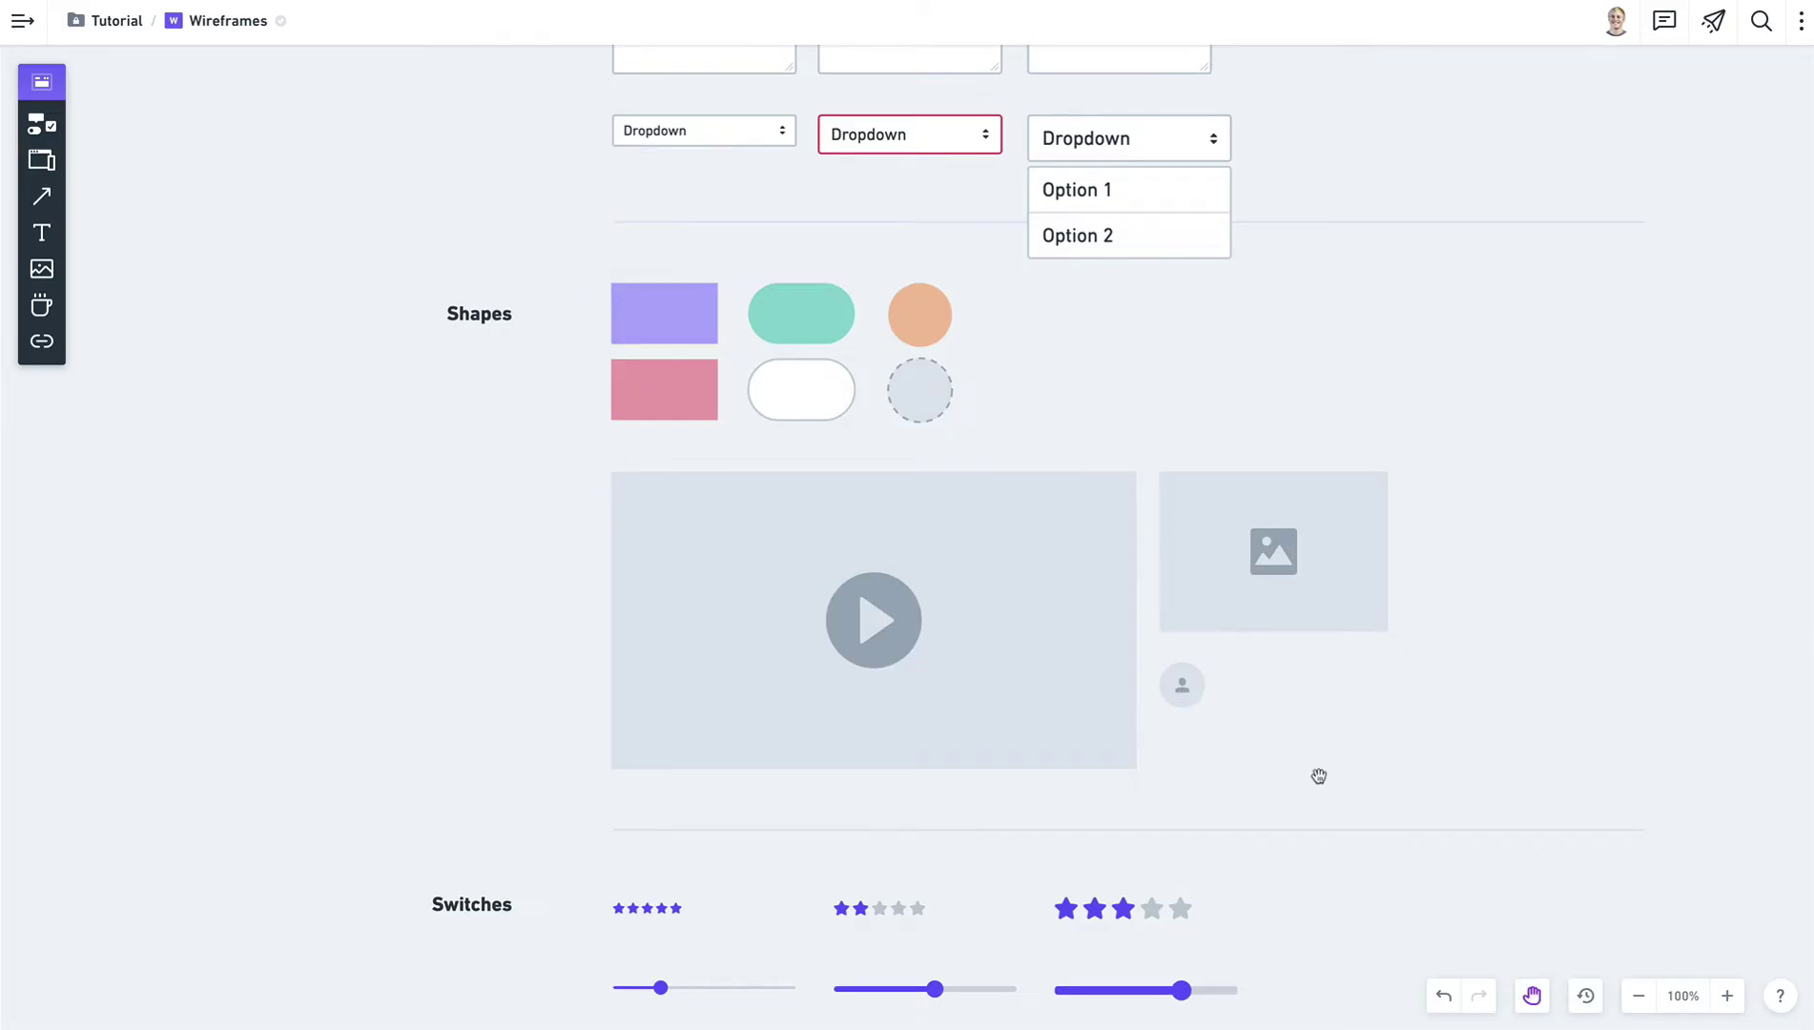
pyautogui.scroll(-3, 1316, 769)
pyautogui.hscroll(1, 1316, 770)
pyautogui.click(583, 361)
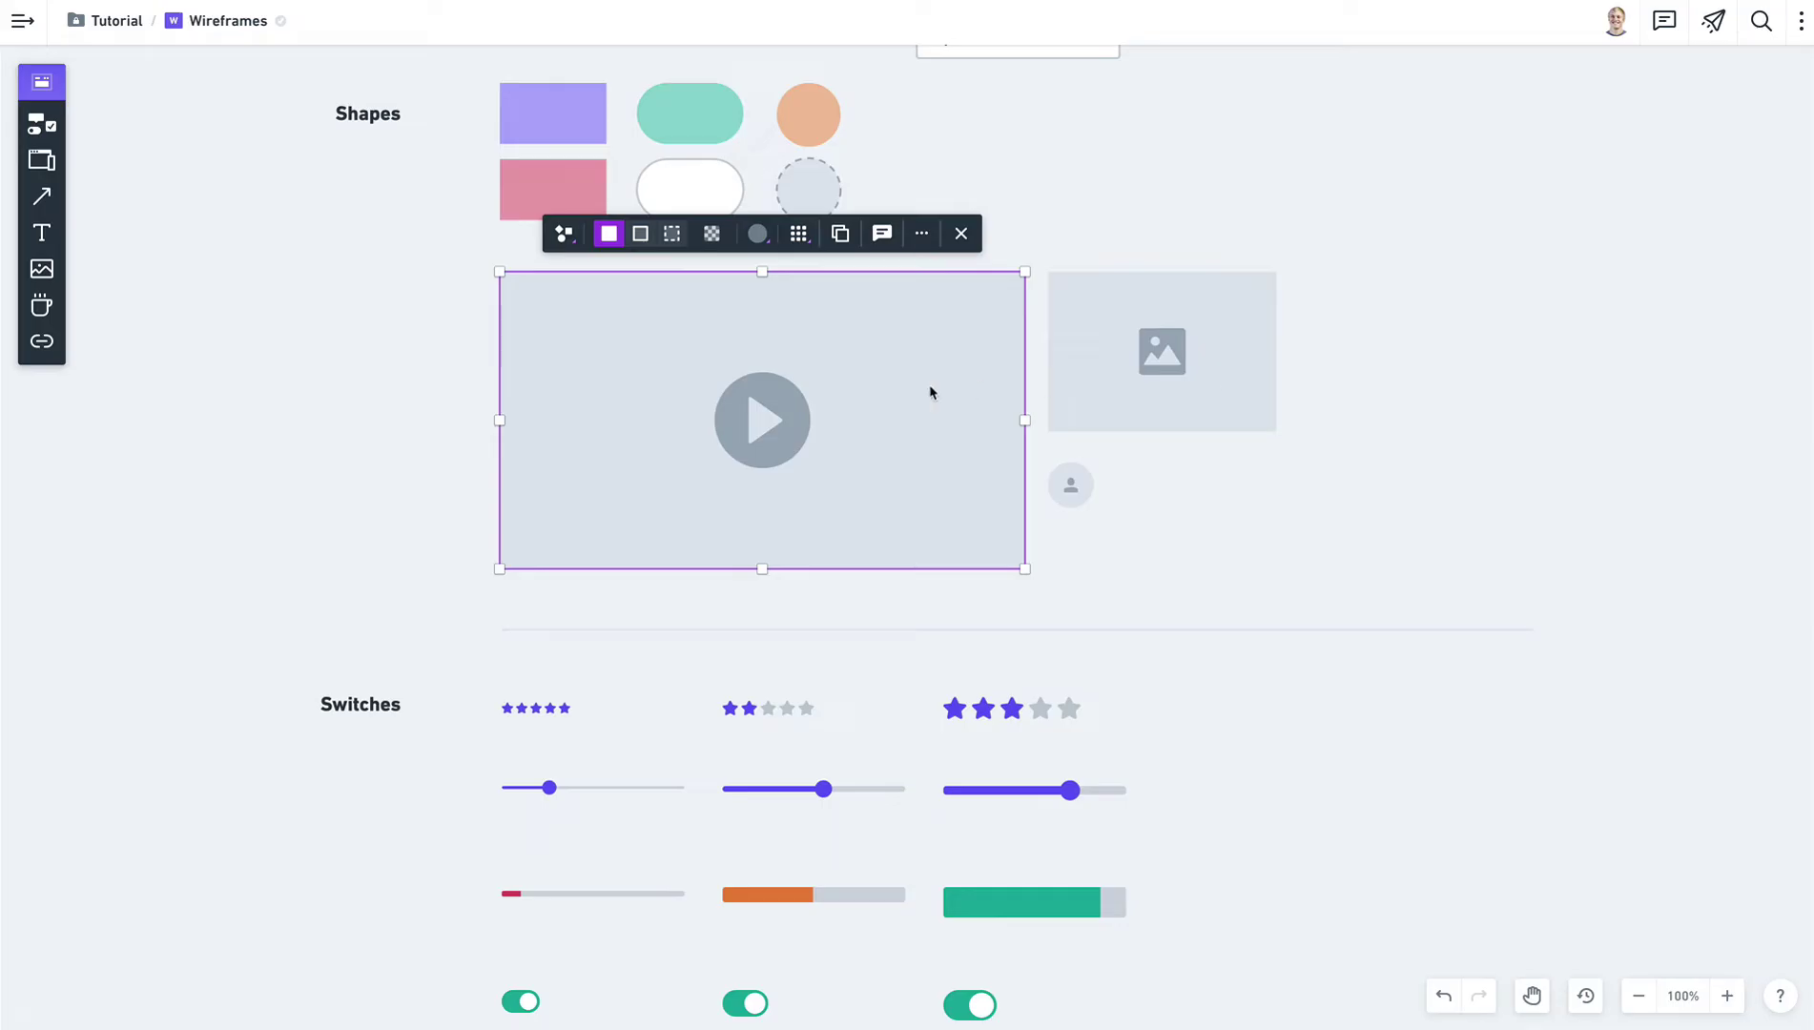
pyautogui.click(1079, 496)
pyautogui.click(1228, 518)
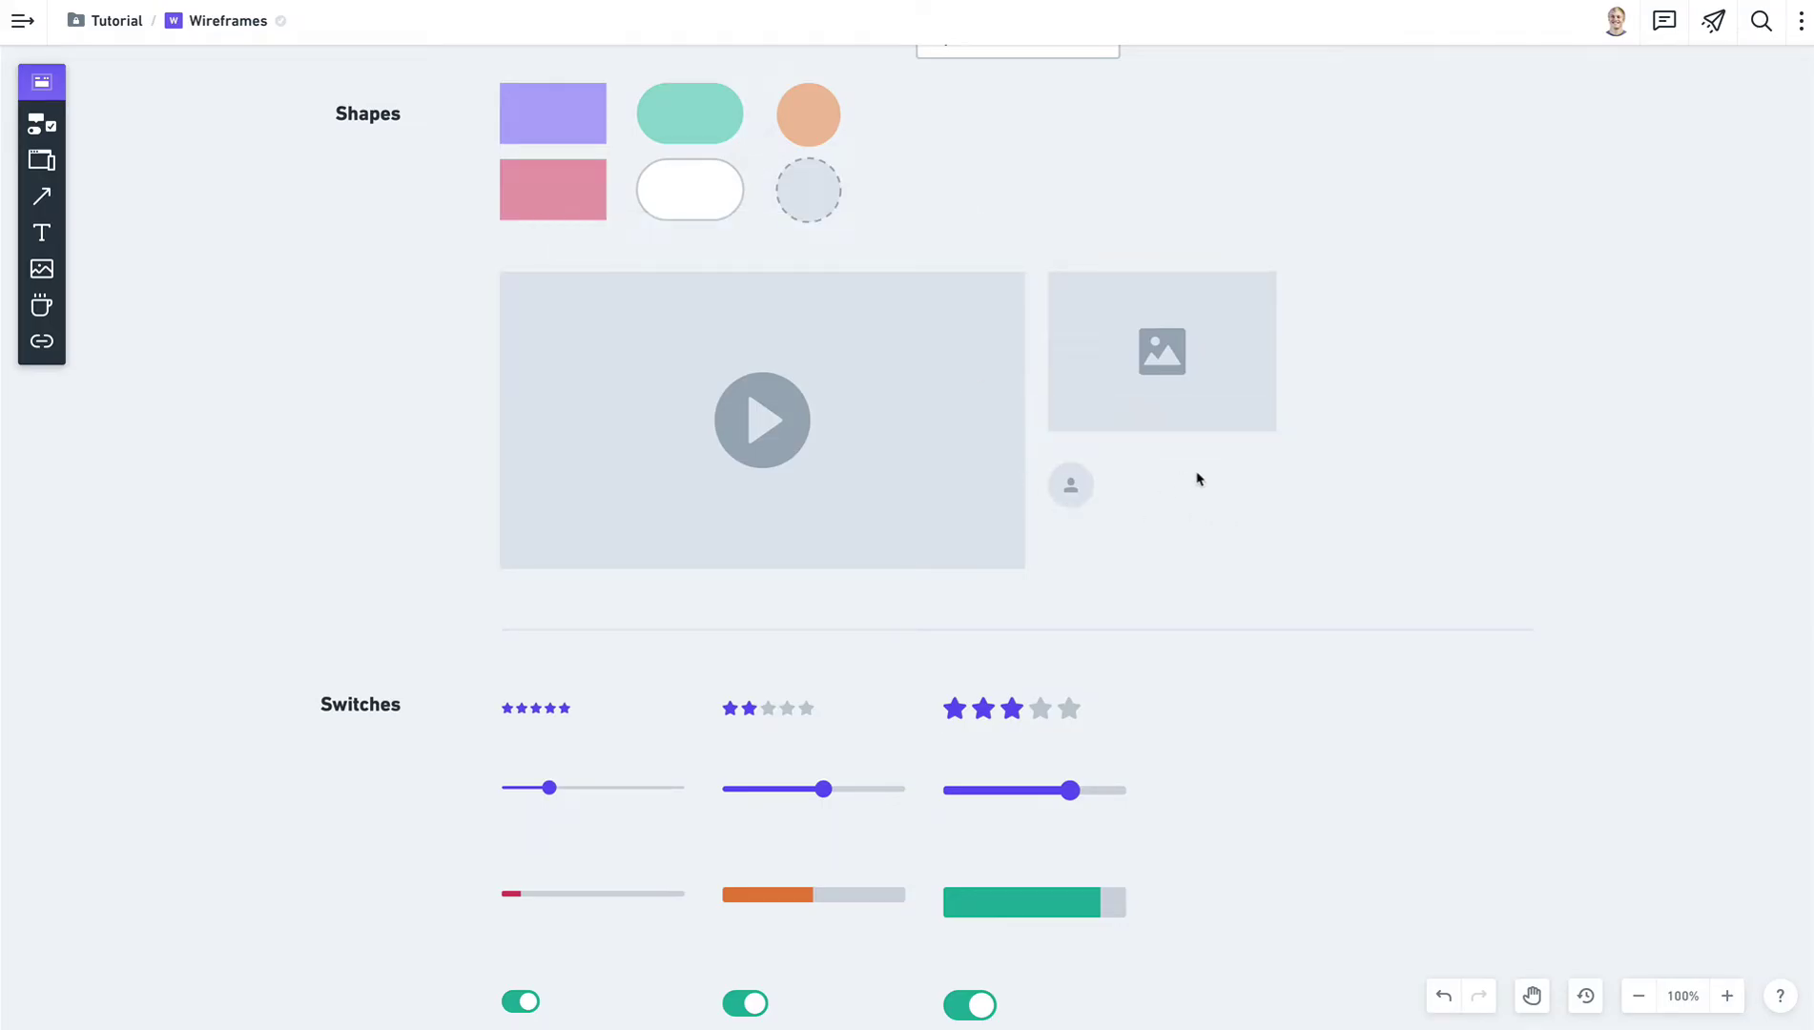
pyautogui.hotkey('ctrl', 'v')
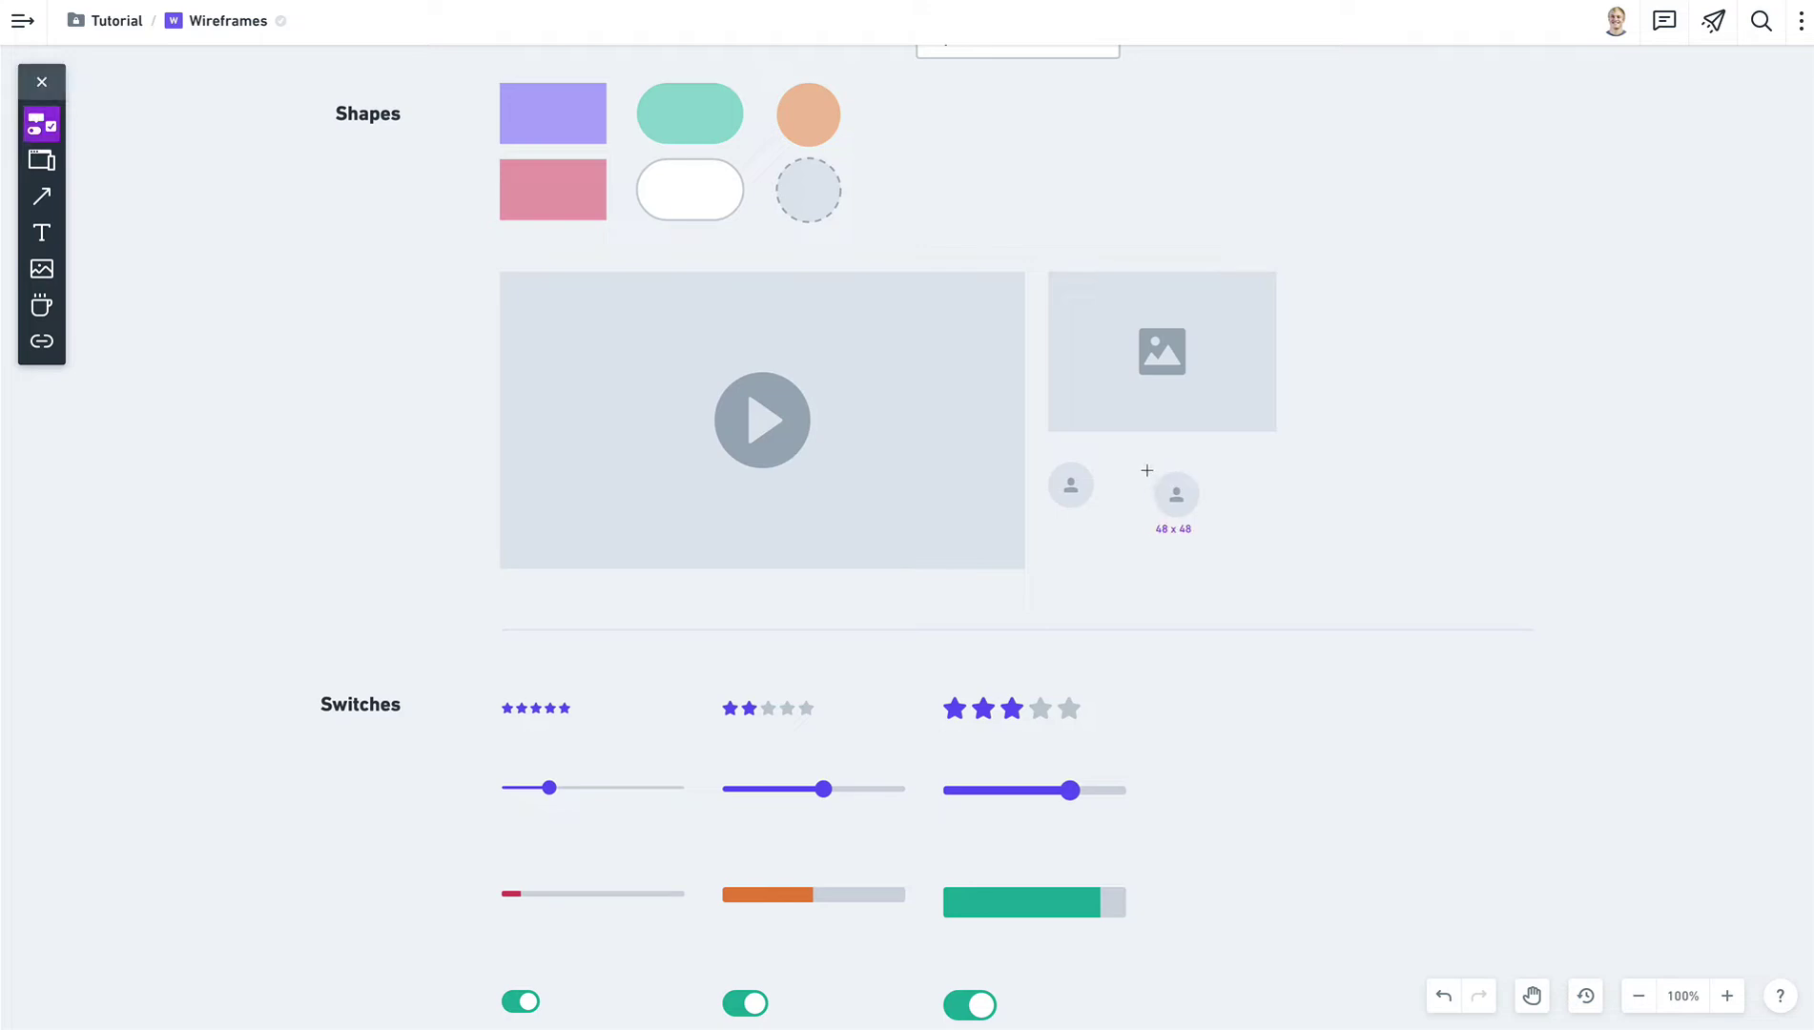
pyautogui.moveTo(1175, 495); pyautogui.dragTo(1134, 486)
pyautogui.click(1253, 558)
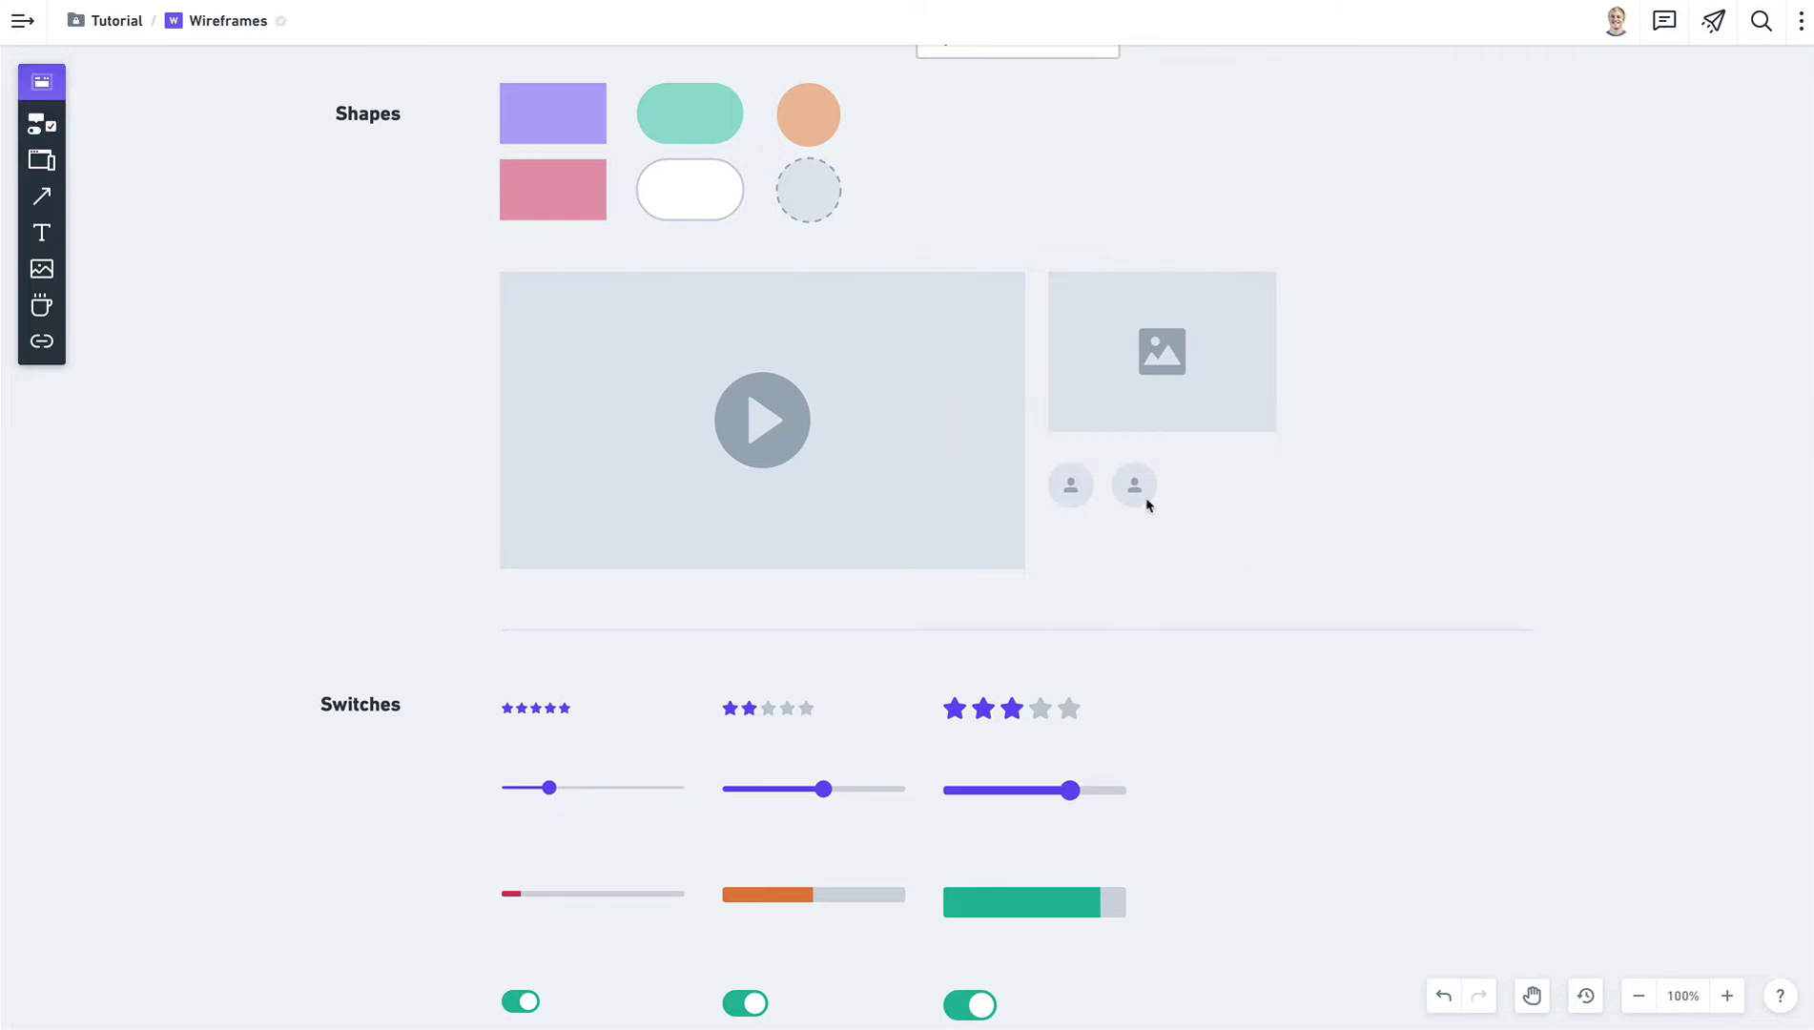
pyautogui.click(1145, 501)
pyautogui.press('Delete')
pyautogui.press('/')
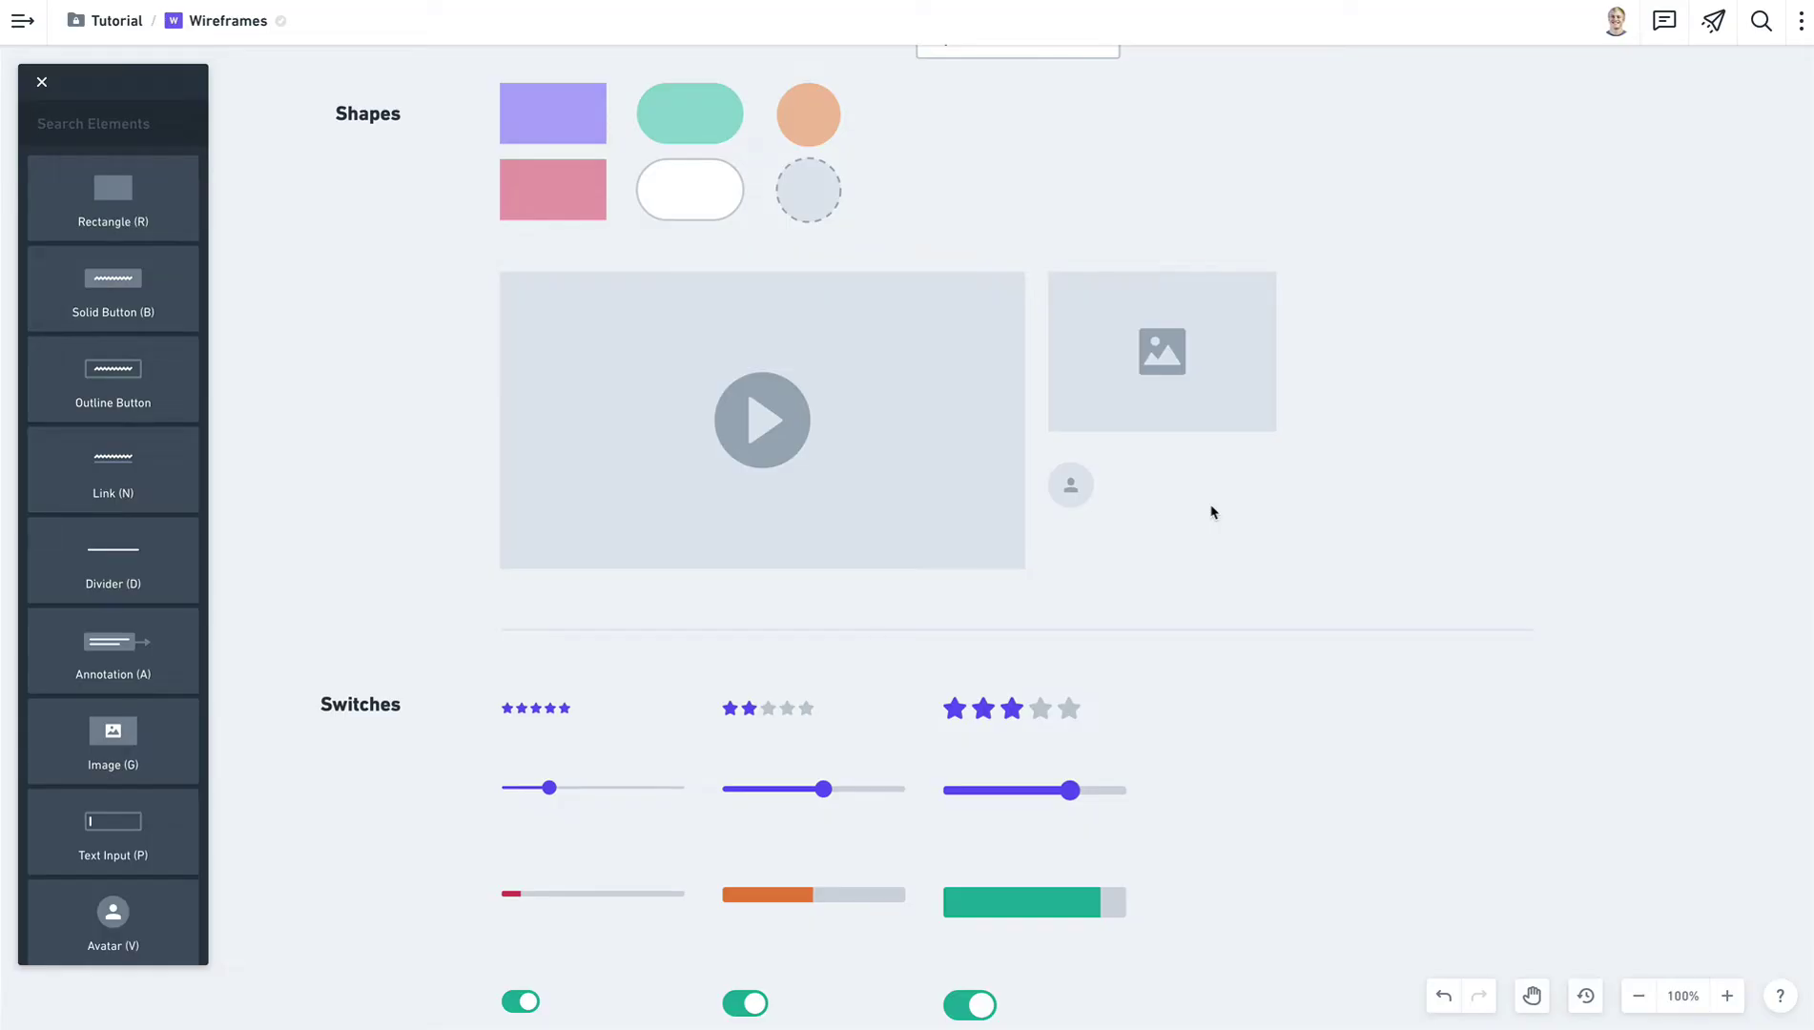
pyautogui.press('Escape')
pyautogui.click(636, 402)
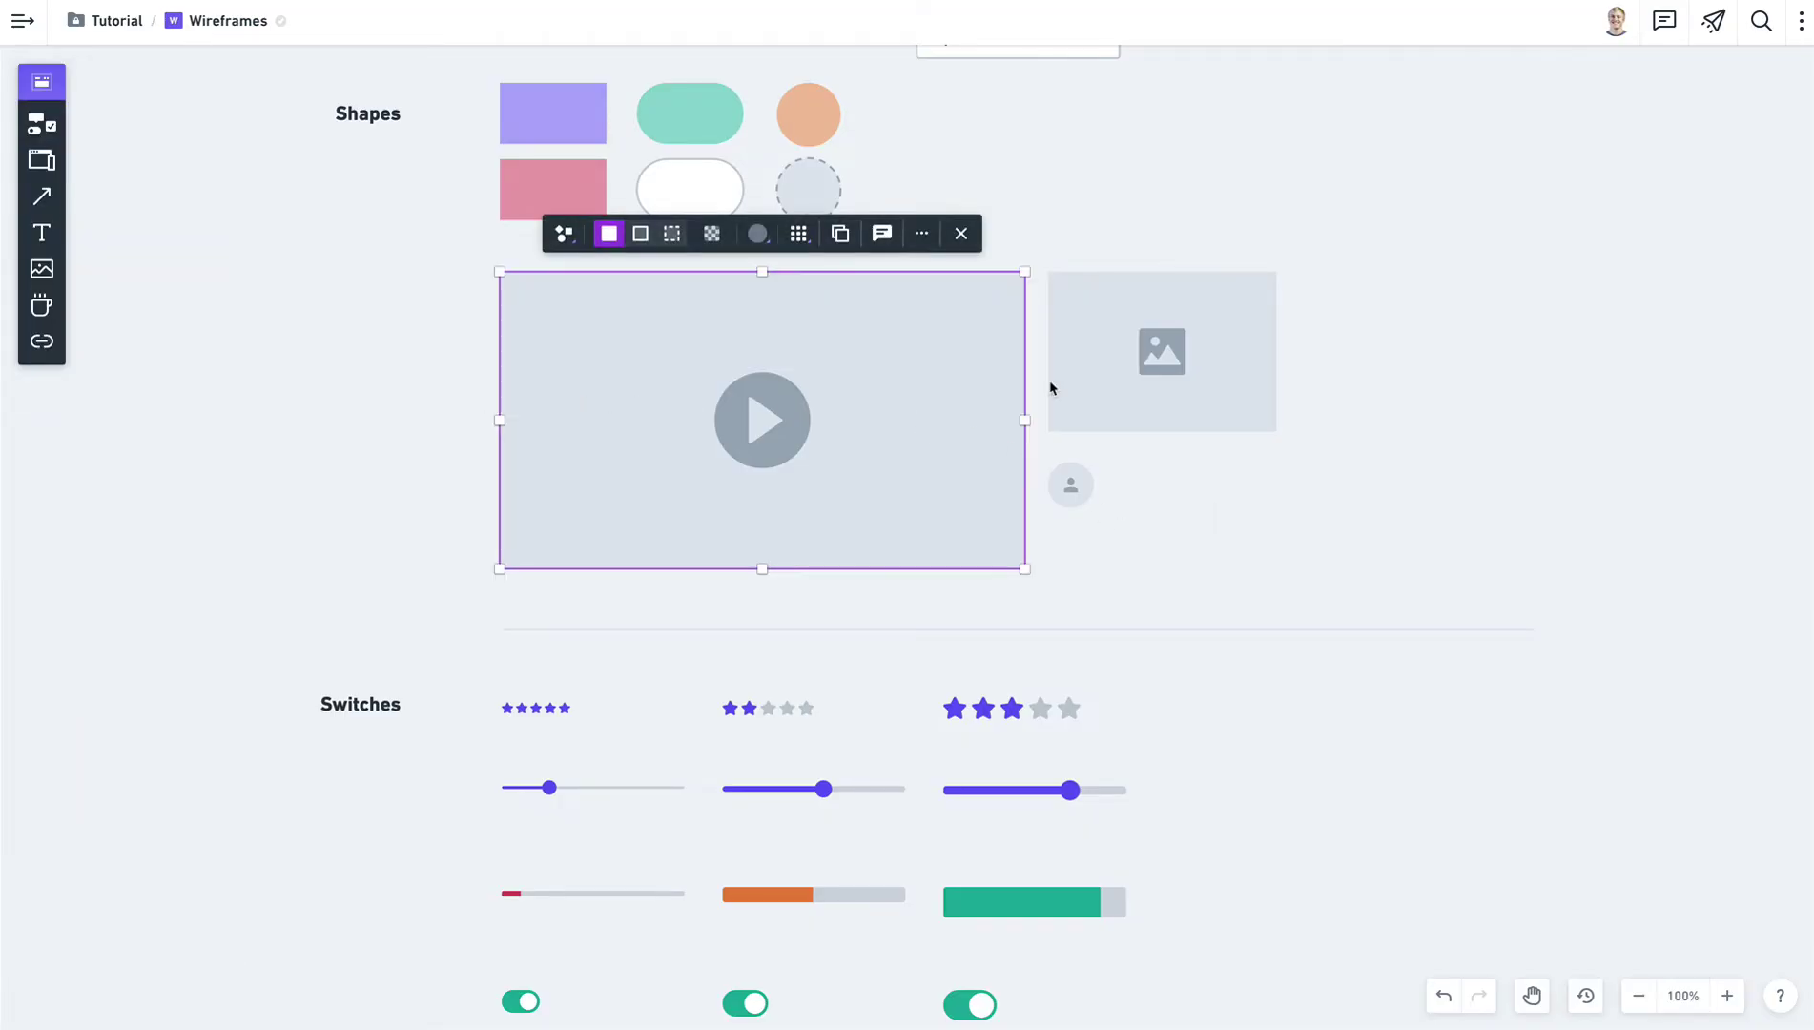
pyautogui.click(1052, 388)
pyautogui.hotkey('ctrl', 'c')
pyautogui.hotkey('ctrl', 'v')
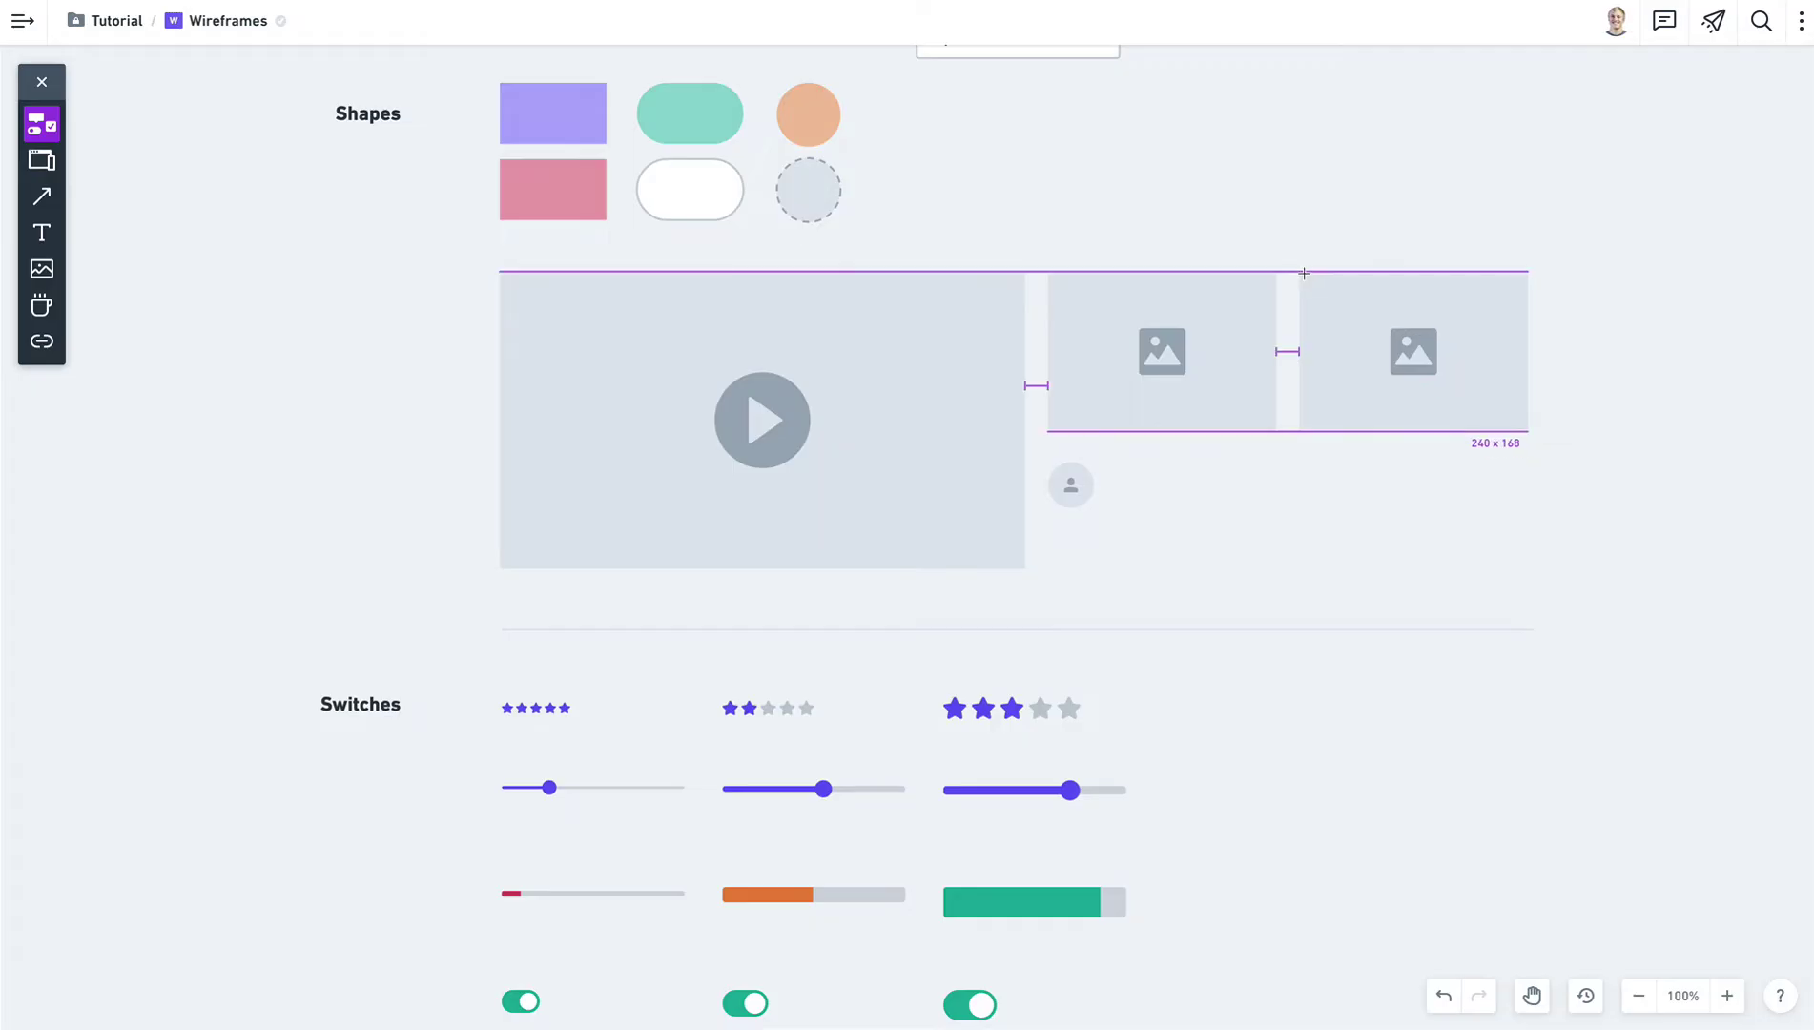
pyautogui.click(1304, 273)
pyautogui.click(1443, 336)
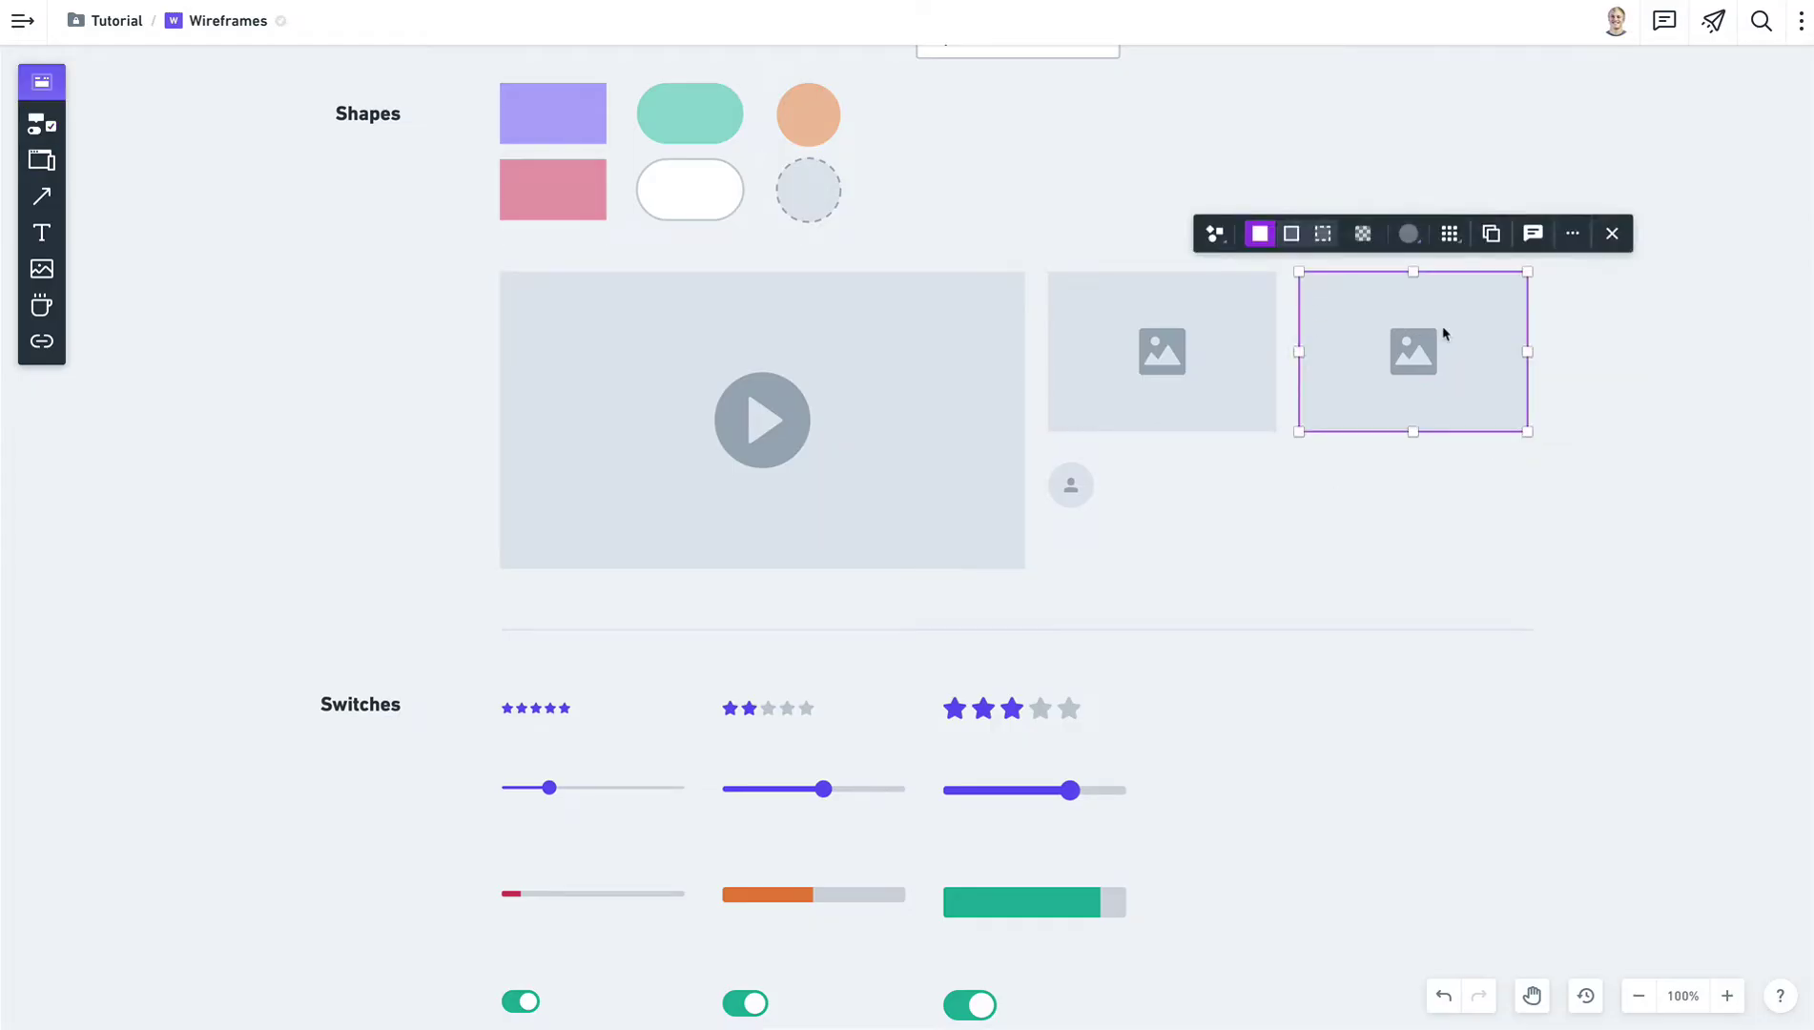
pyautogui.press('Delete')
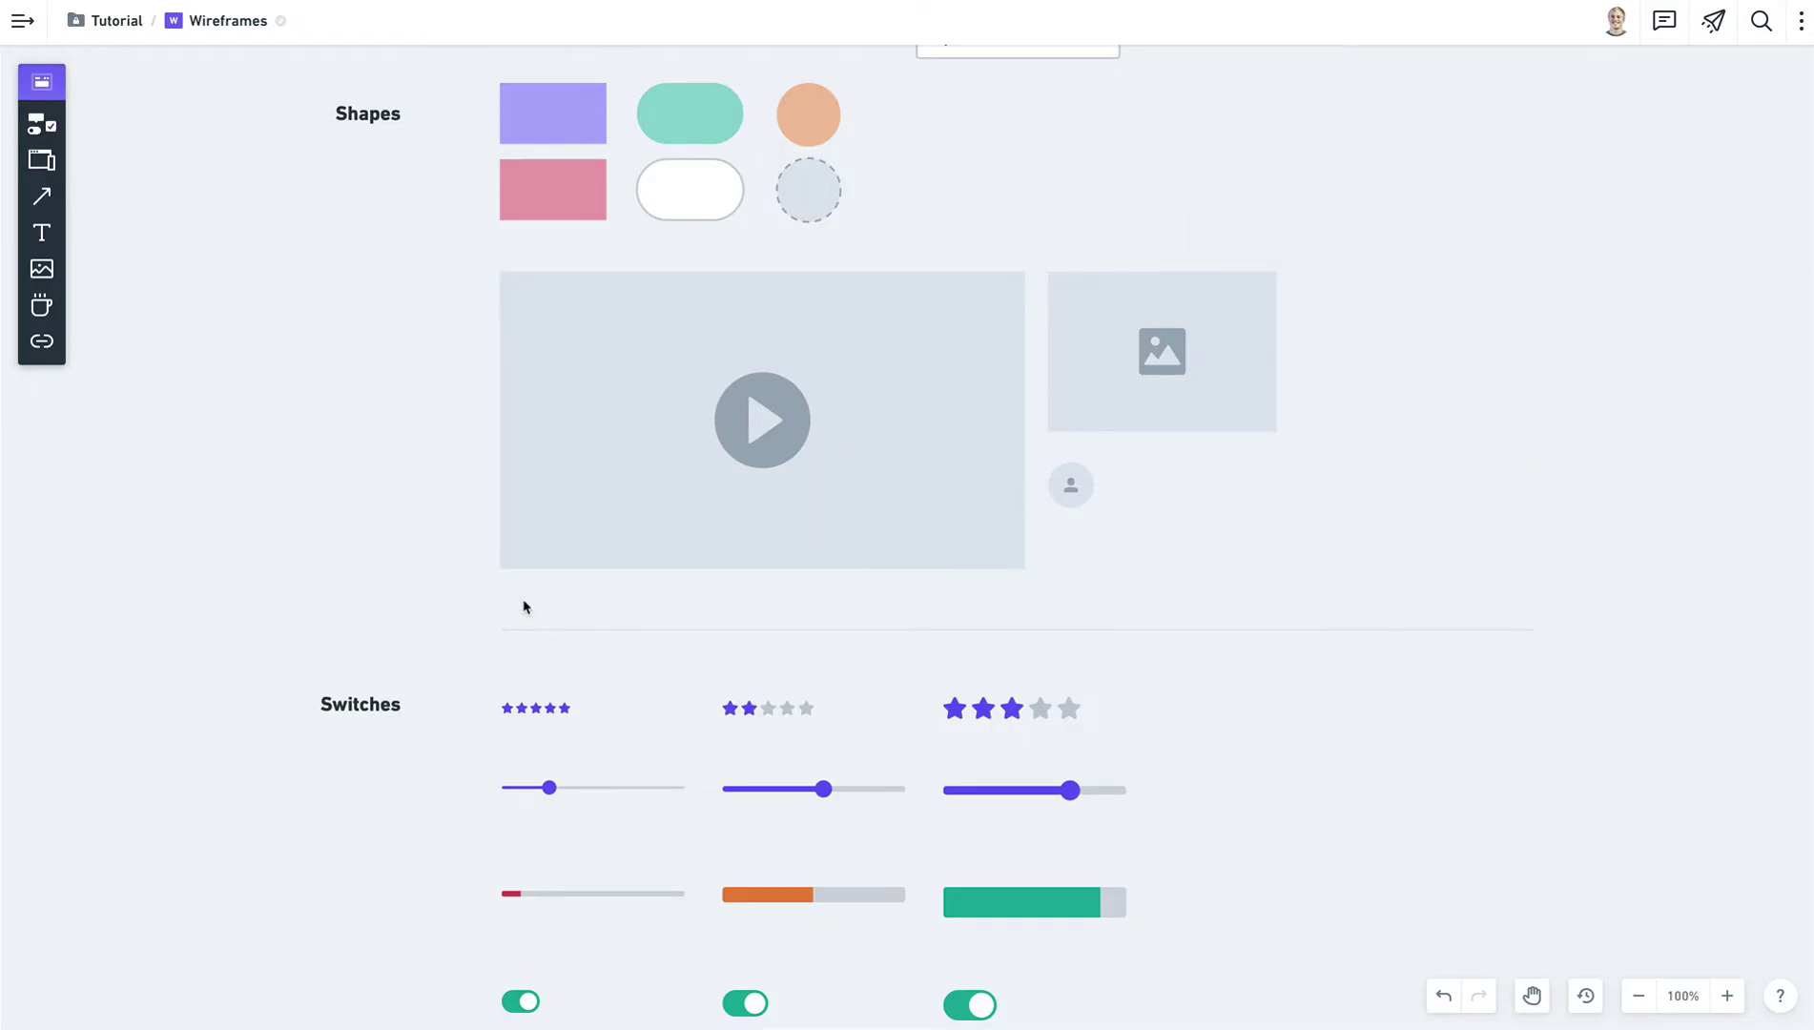
pyautogui.scroll(-5, 523, 606)
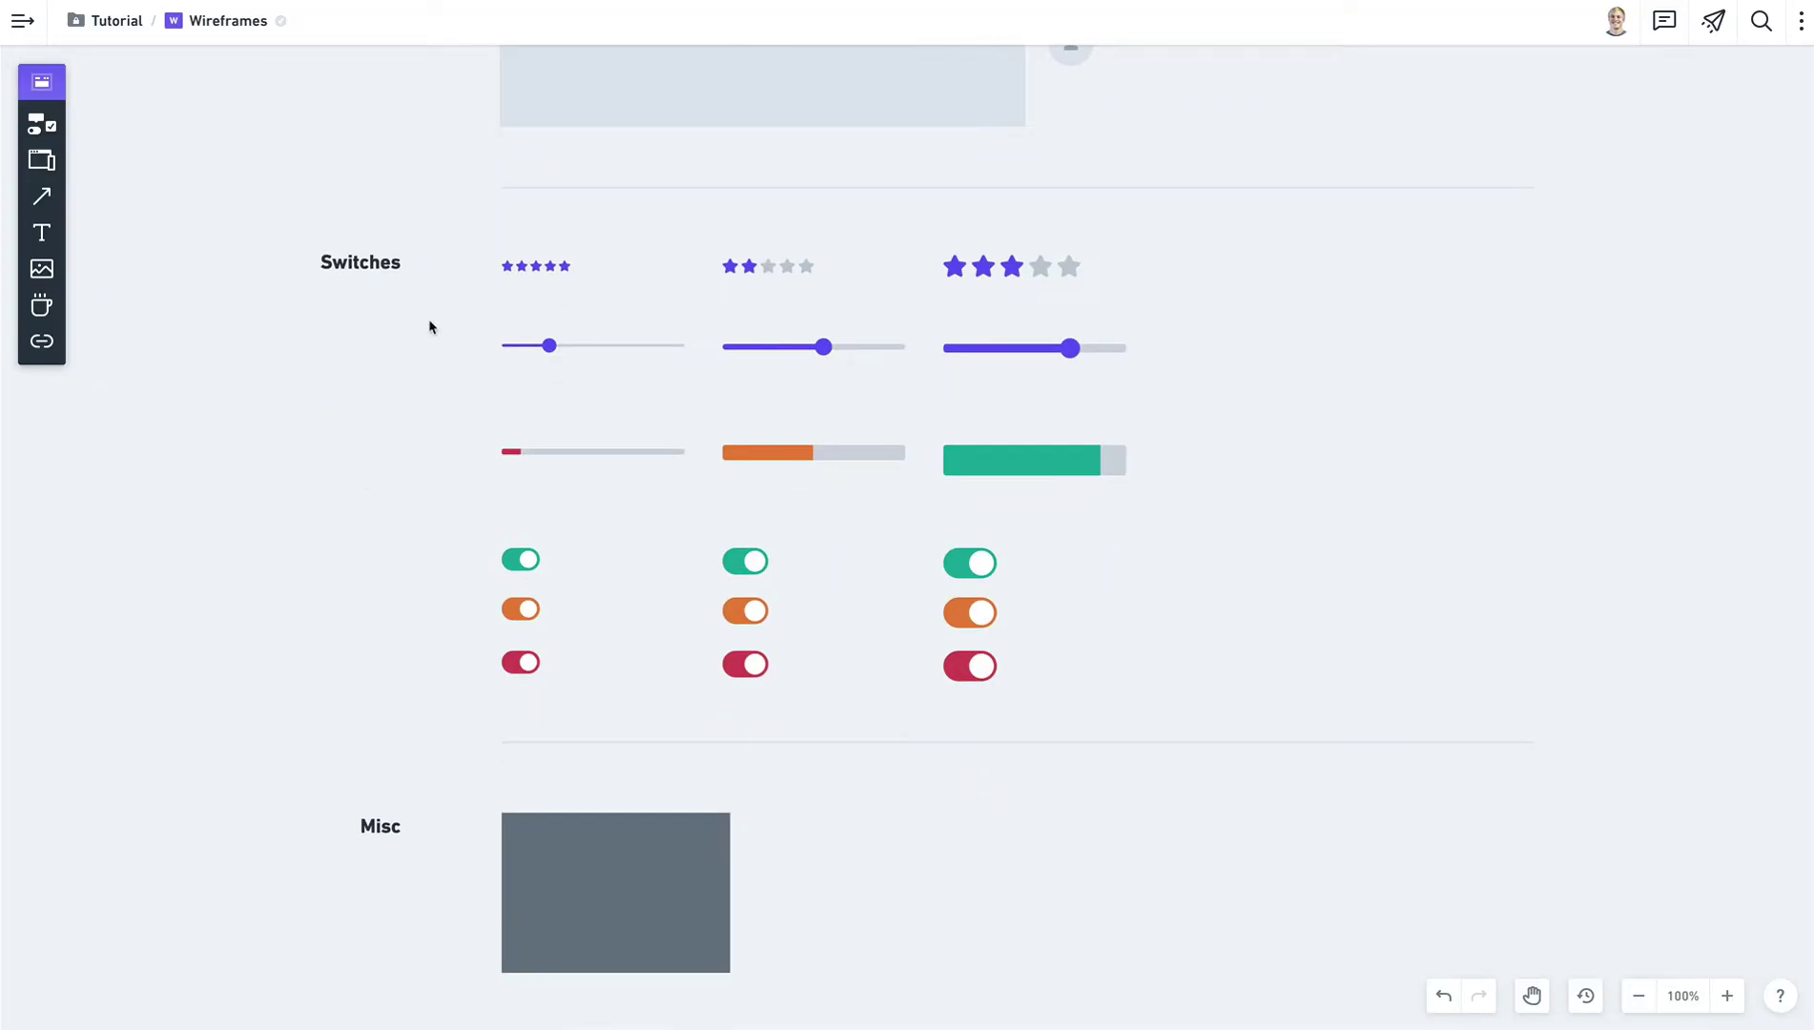
# Change the star ratings: first to three stars, second adjusted, large one to two stars.
pyautogui.click(556, 276)
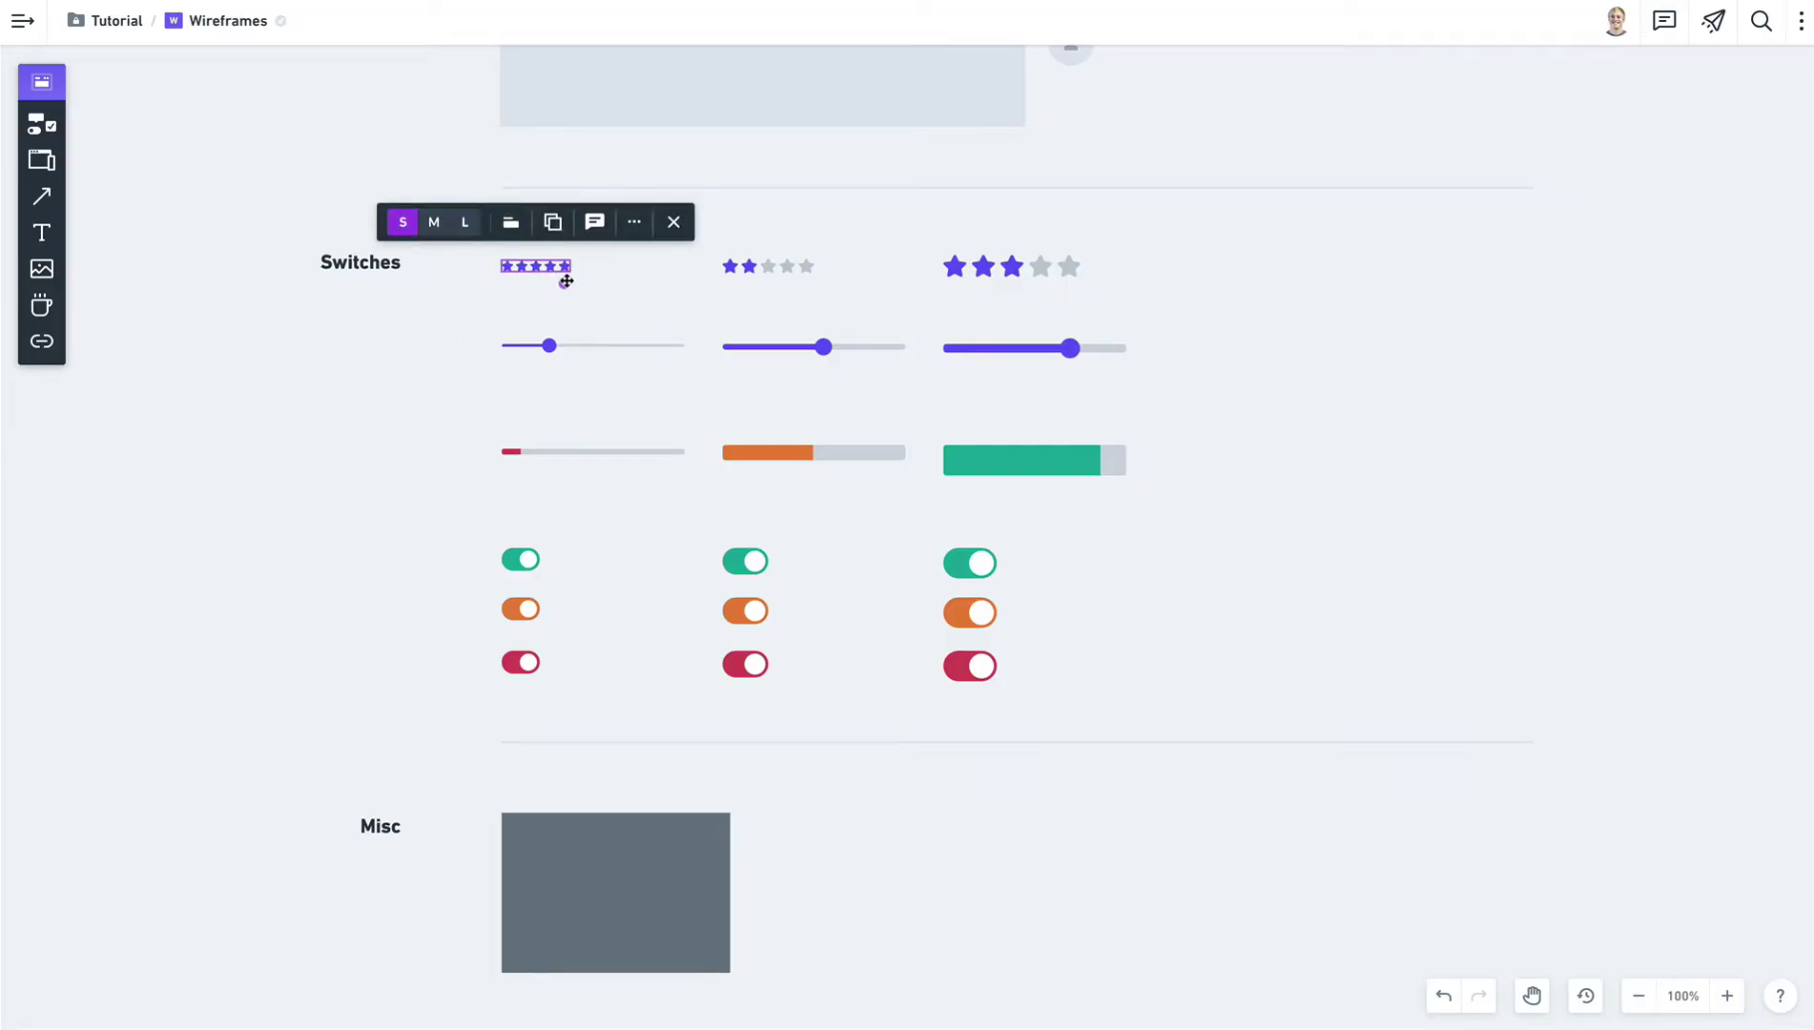
pyautogui.click(531, 279)
pyautogui.click(539, 283)
pyautogui.click(769, 274)
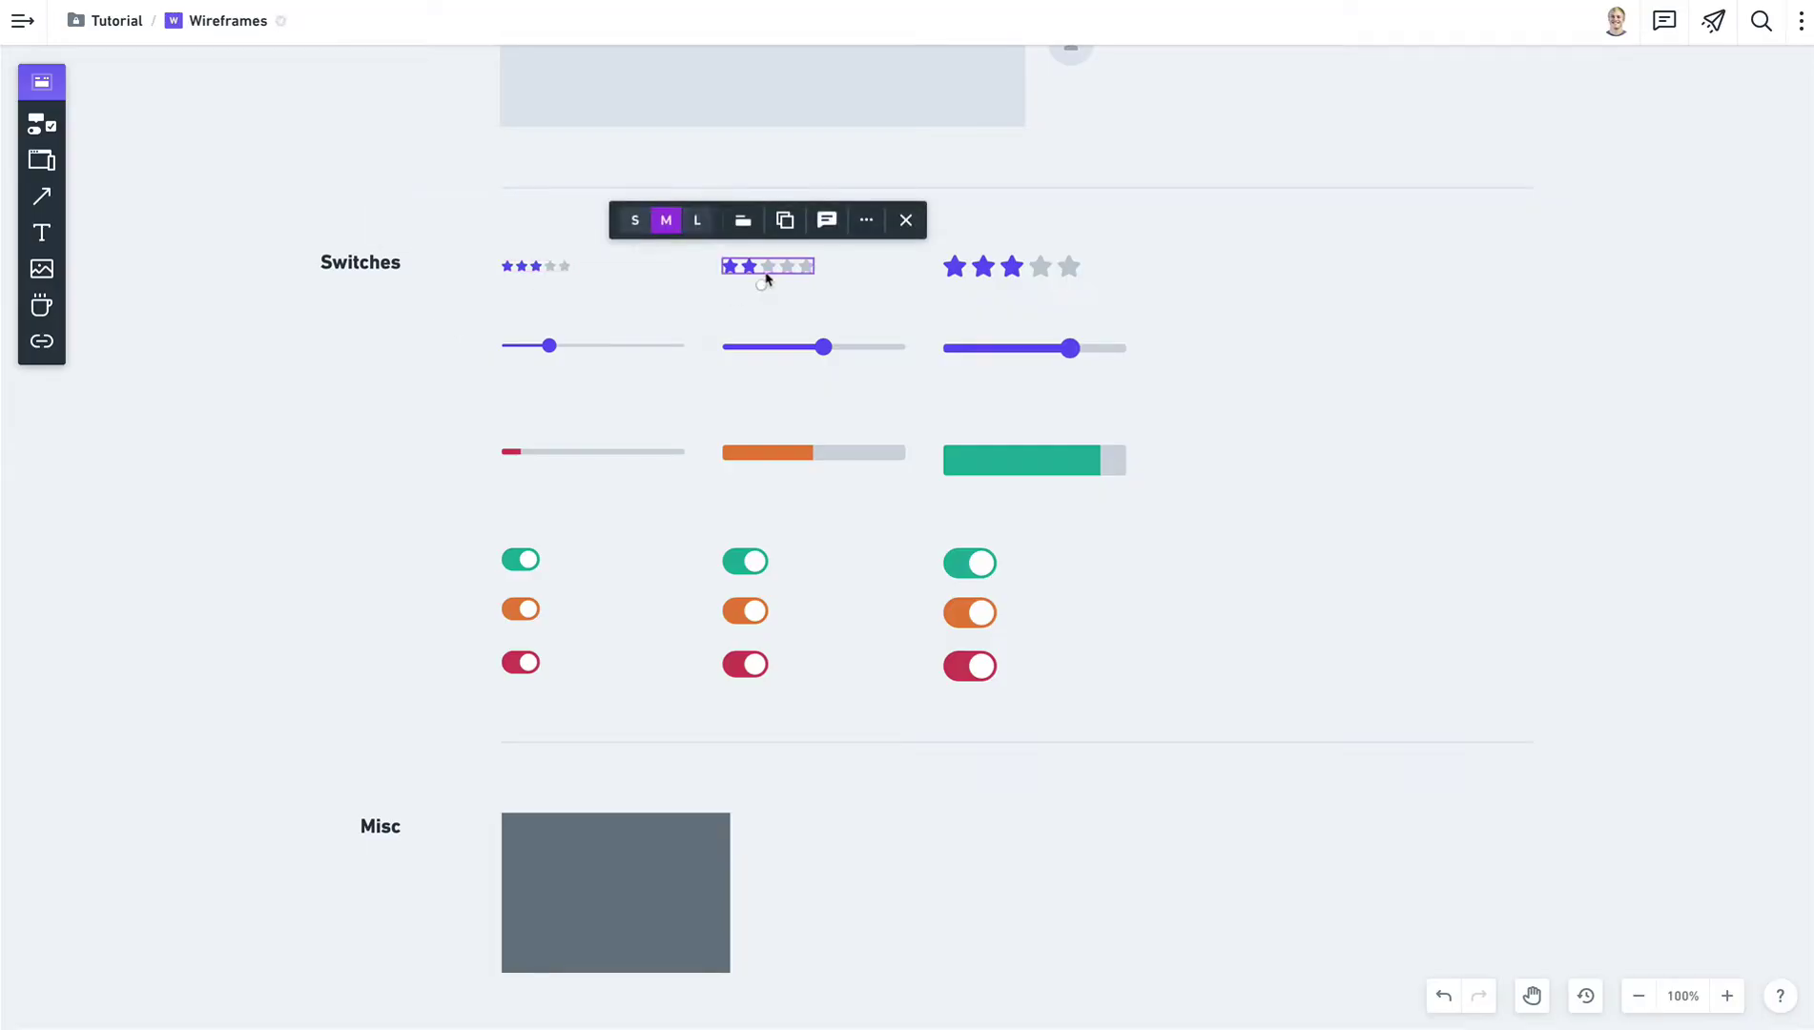
pyautogui.click(770, 282)
pyautogui.click(775, 283)
pyautogui.click(1033, 284)
pyautogui.click(998, 285)
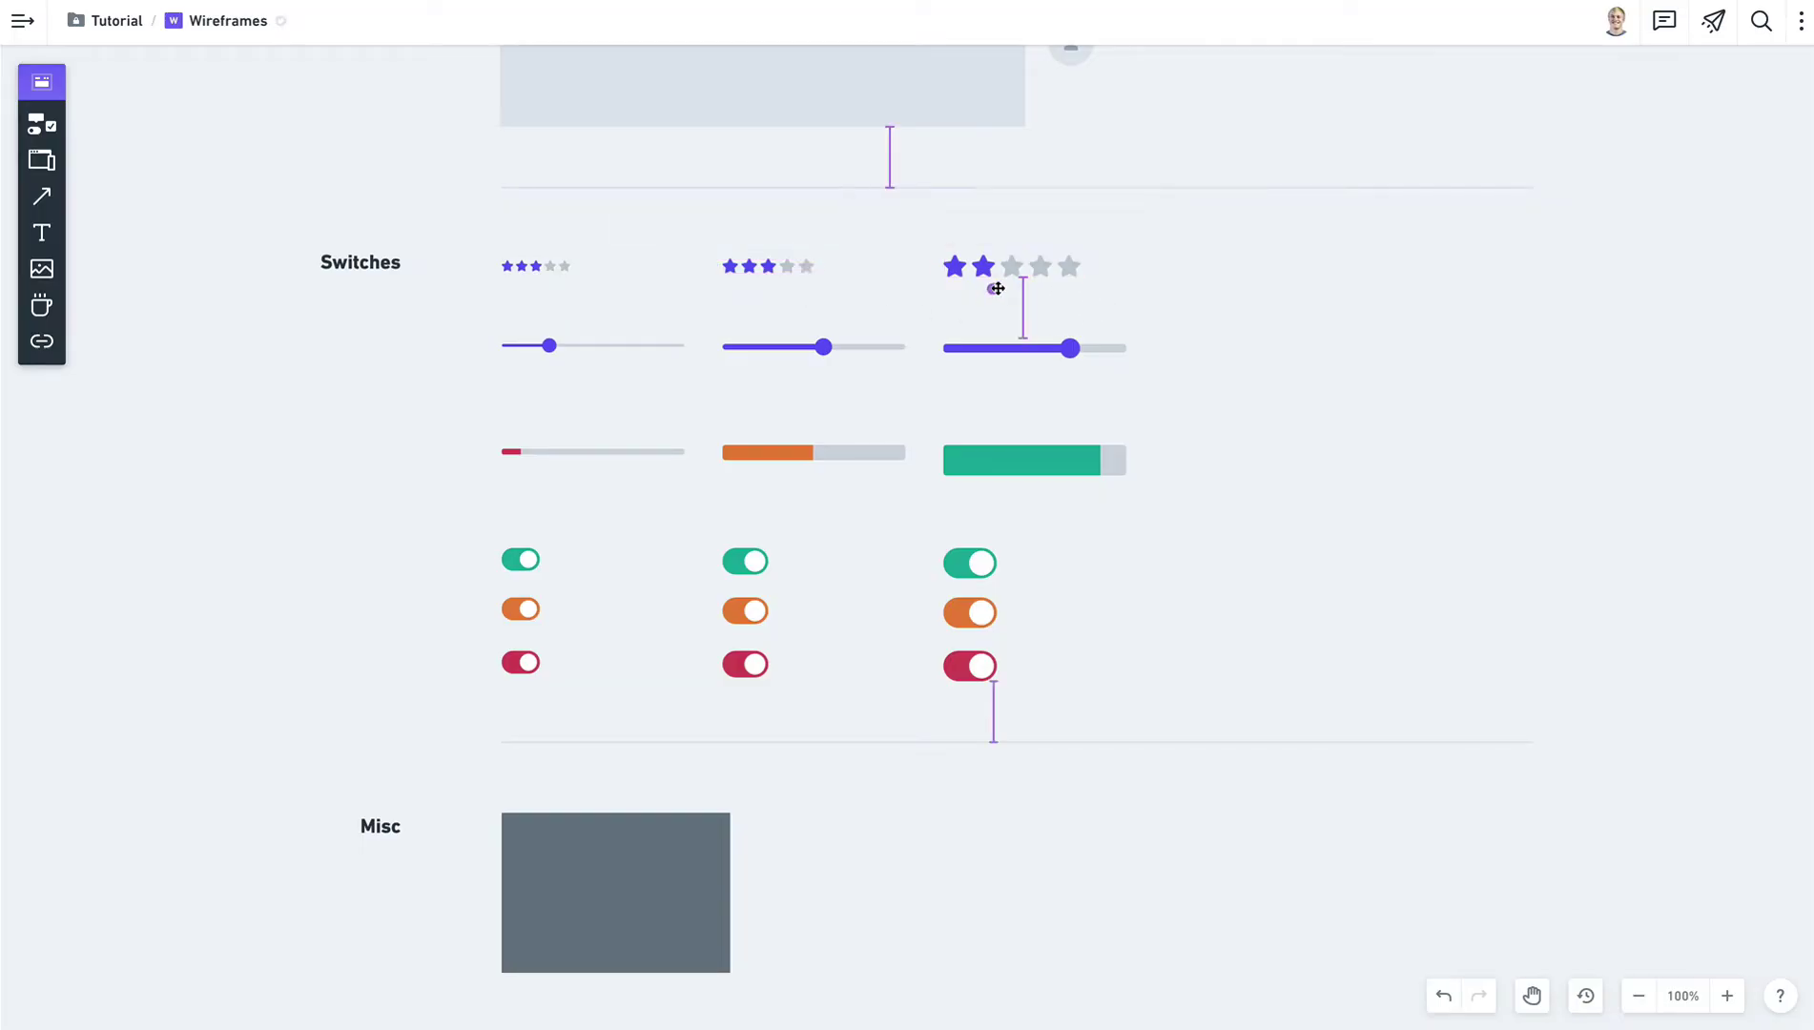
pyautogui.click(1078, 285)
pyautogui.click(1009, 289)
# Drag both slider knobs further right, the second one near its end.
pyautogui.click(584, 351)
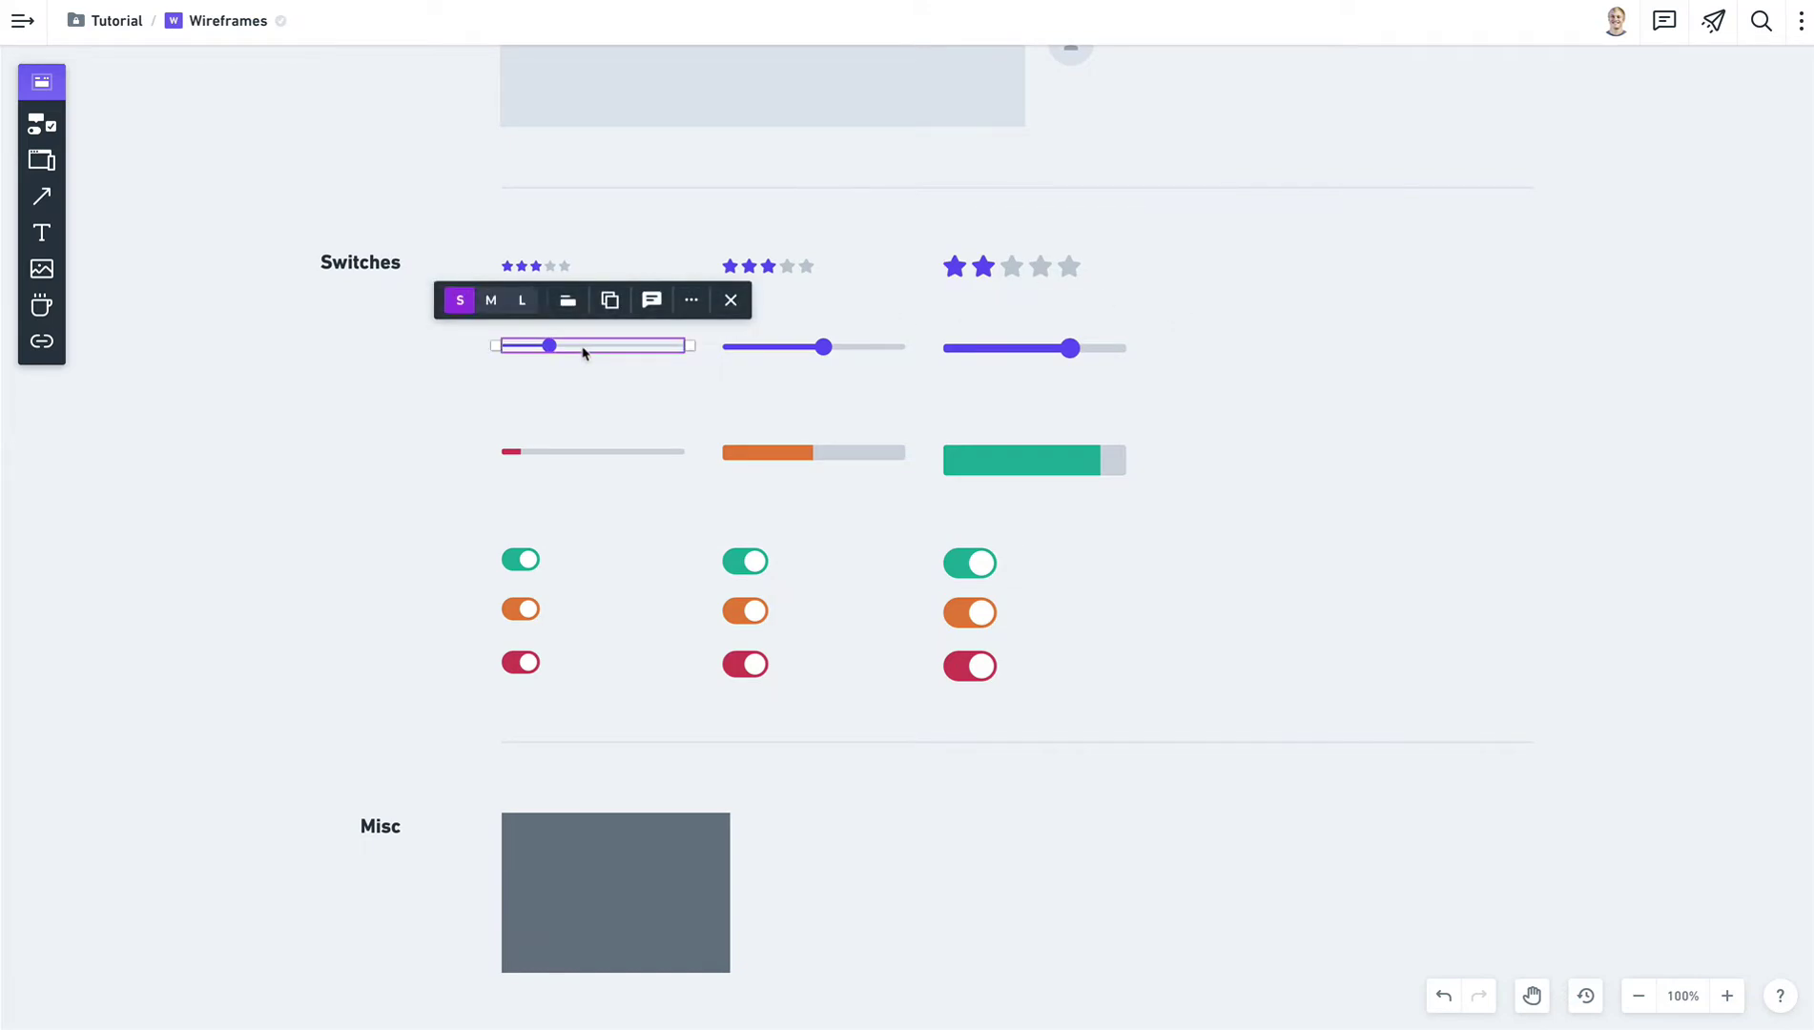
pyautogui.moveTo(552, 346)
pyautogui.mouseDown()
pyautogui.moveTo(628, 345)
pyautogui.moveTo(527, 346)
pyautogui.moveTo(583, 345)
pyautogui.mouseUp()
pyautogui.click(821, 351)
pyautogui.moveTo(822, 347); pyautogui.dragTo(868, 347)
pyautogui.click(1190, 383)
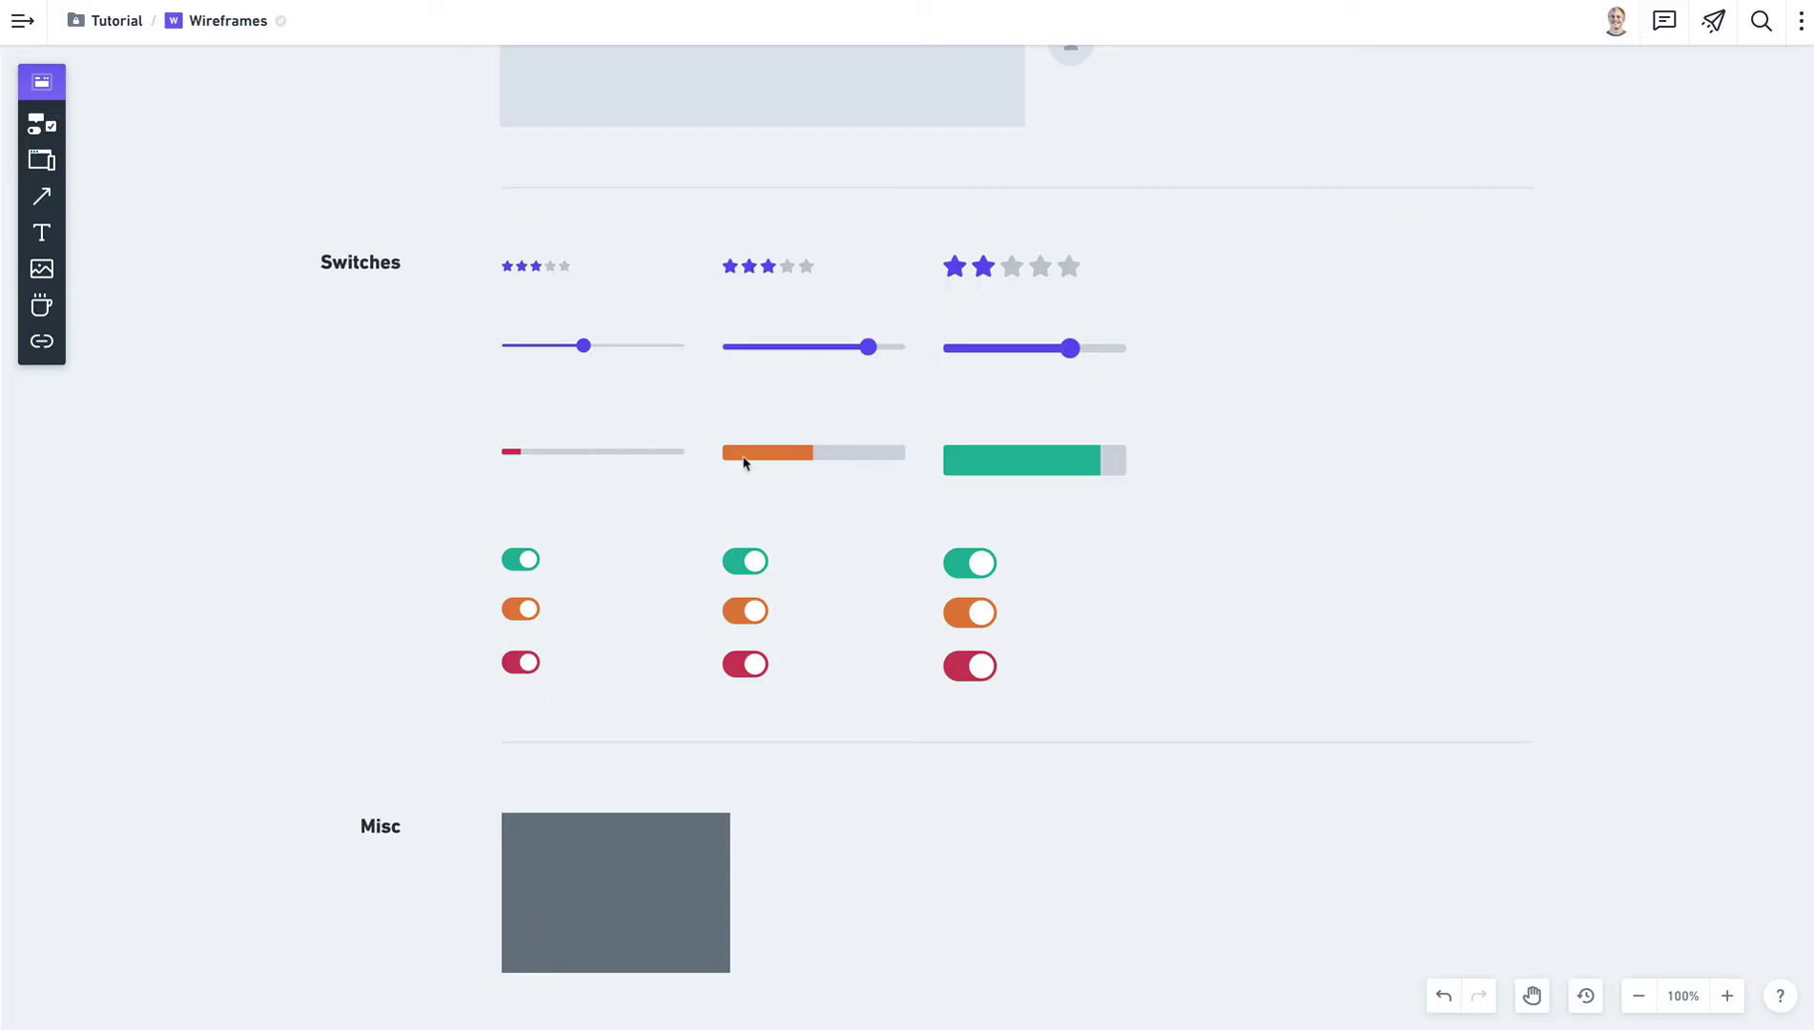
# Fill more of the red progress bar and shrink the green bar to a sliver.
pyautogui.click(665, 456)
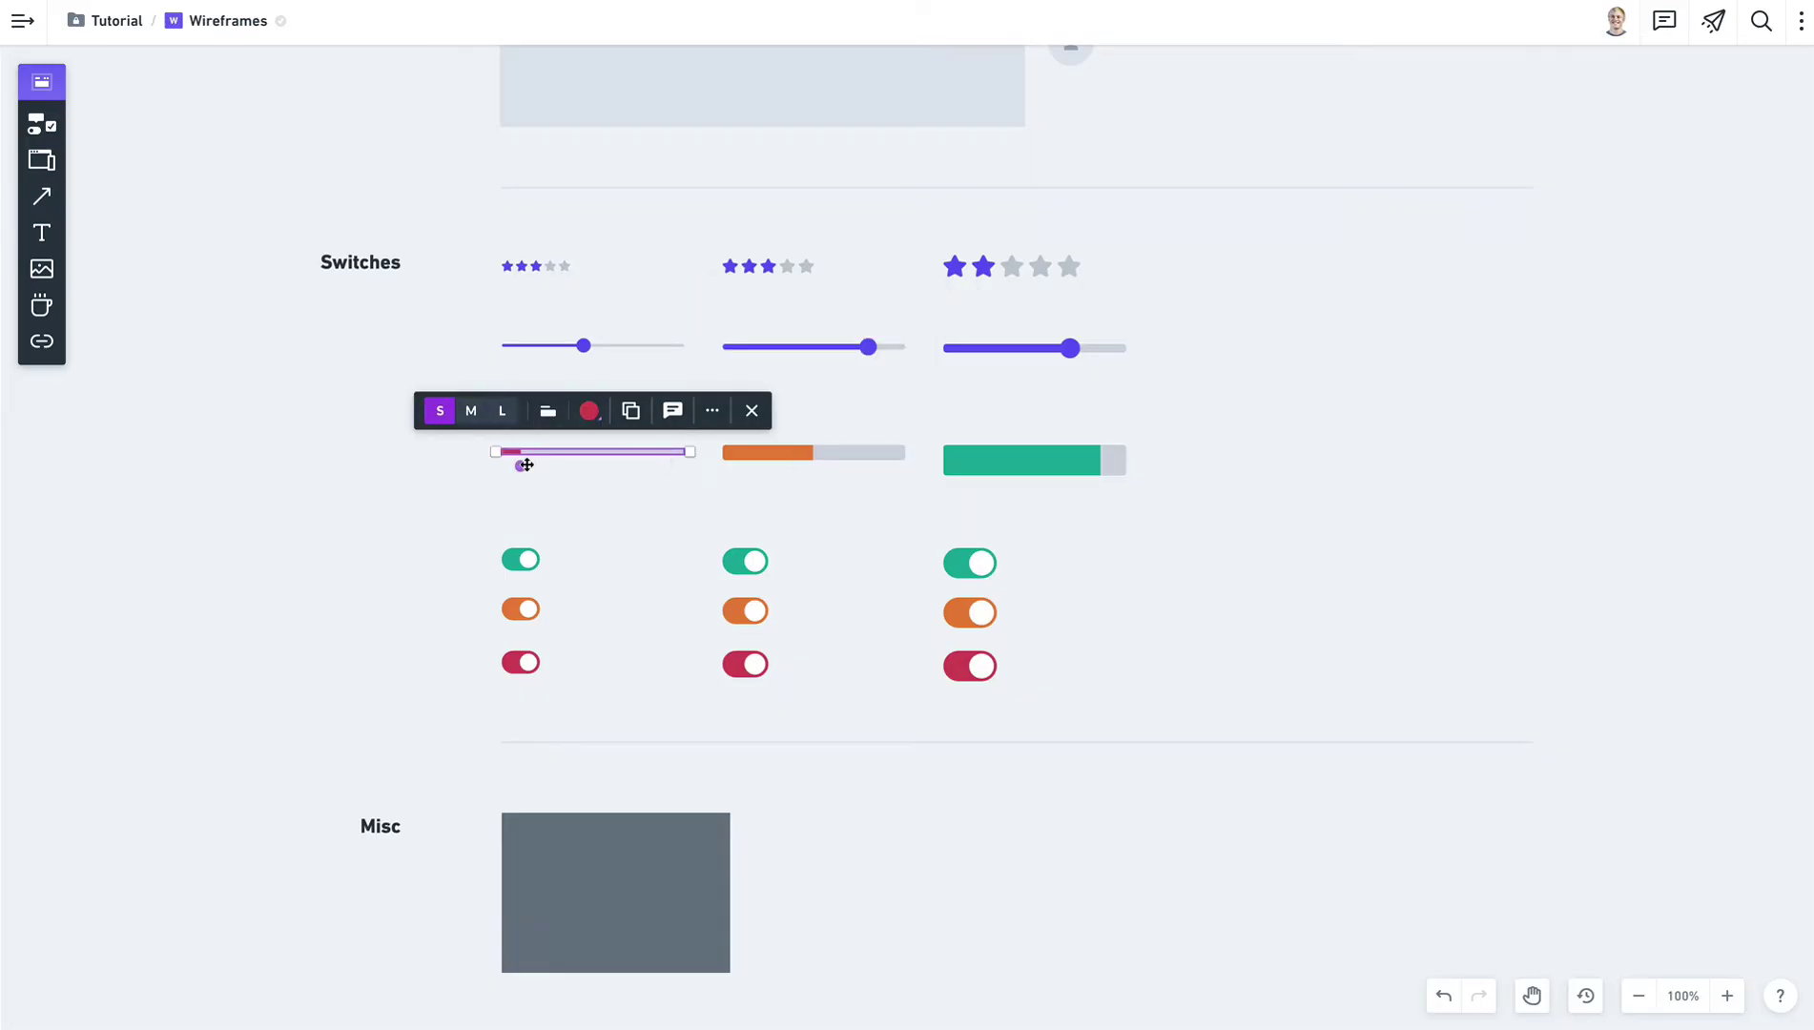
pyautogui.moveTo(520, 466); pyautogui.dragTo(614, 462)
pyautogui.click(1056, 479)
pyautogui.moveTo(1097, 488); pyautogui.dragTo(966, 482)
pyautogui.click(1178, 530)
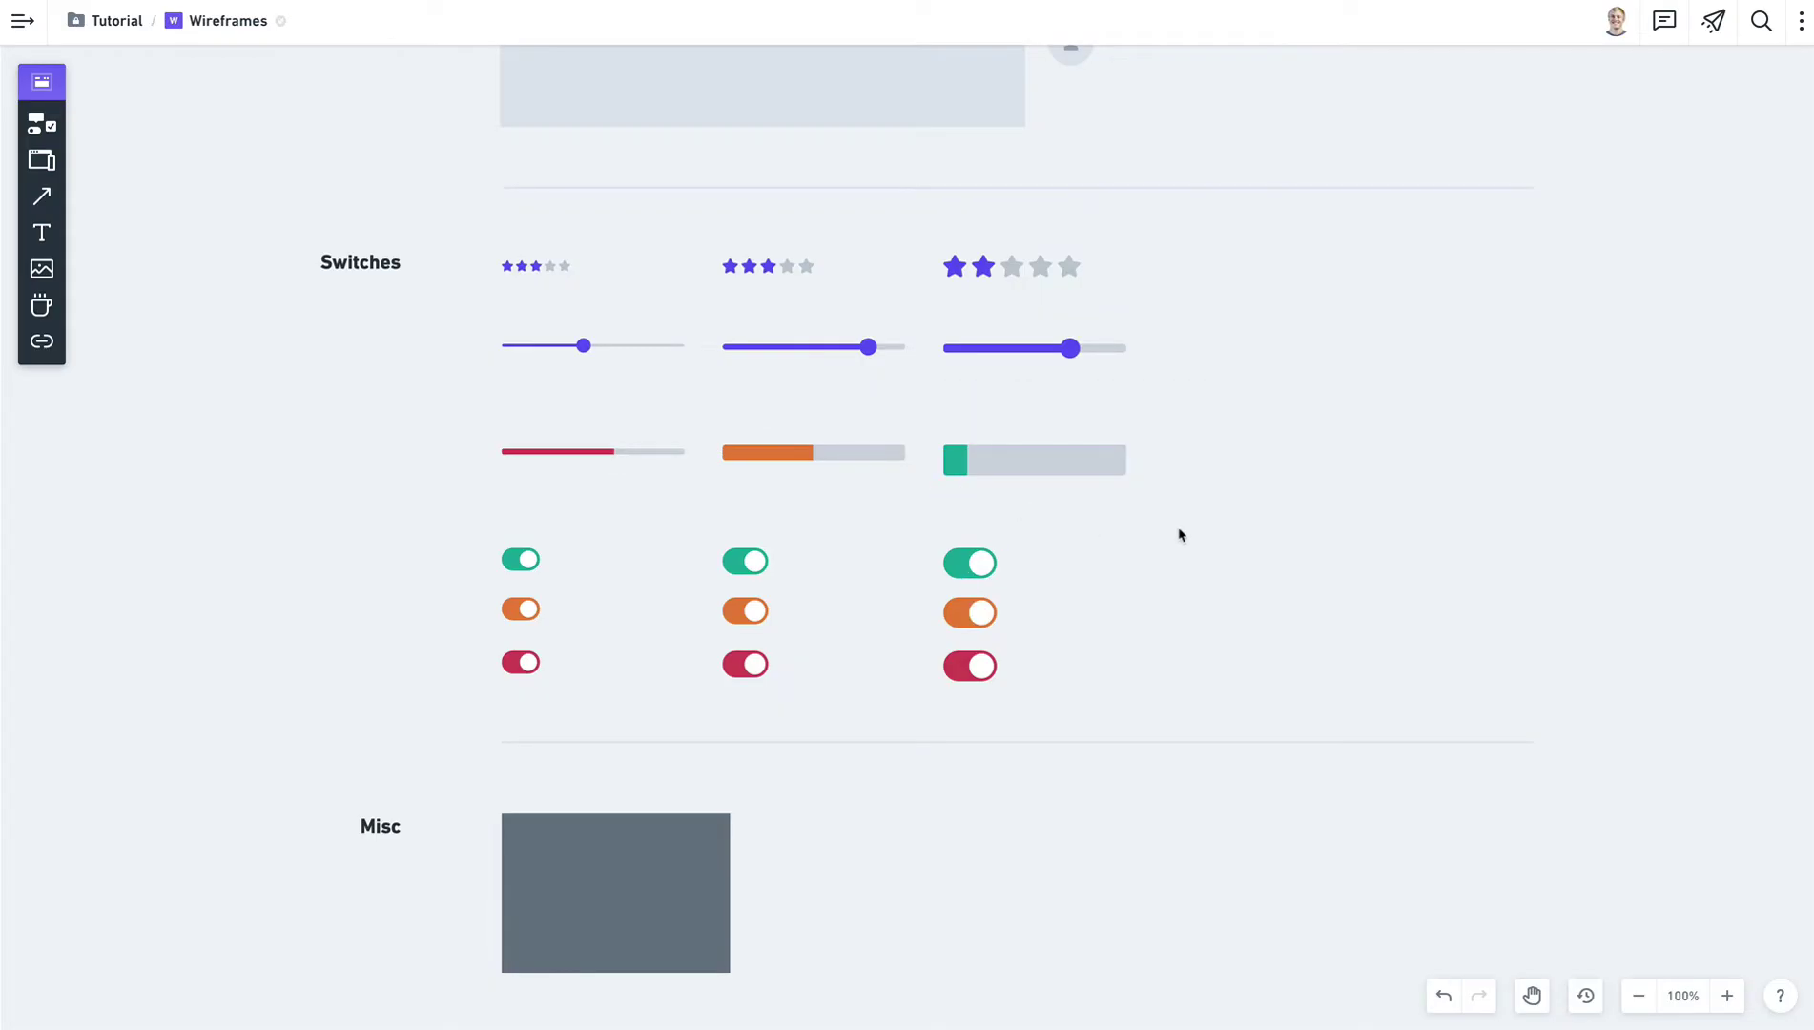
# Set the large green toggle's State to Disabled (On).
pyautogui.click(983, 570)
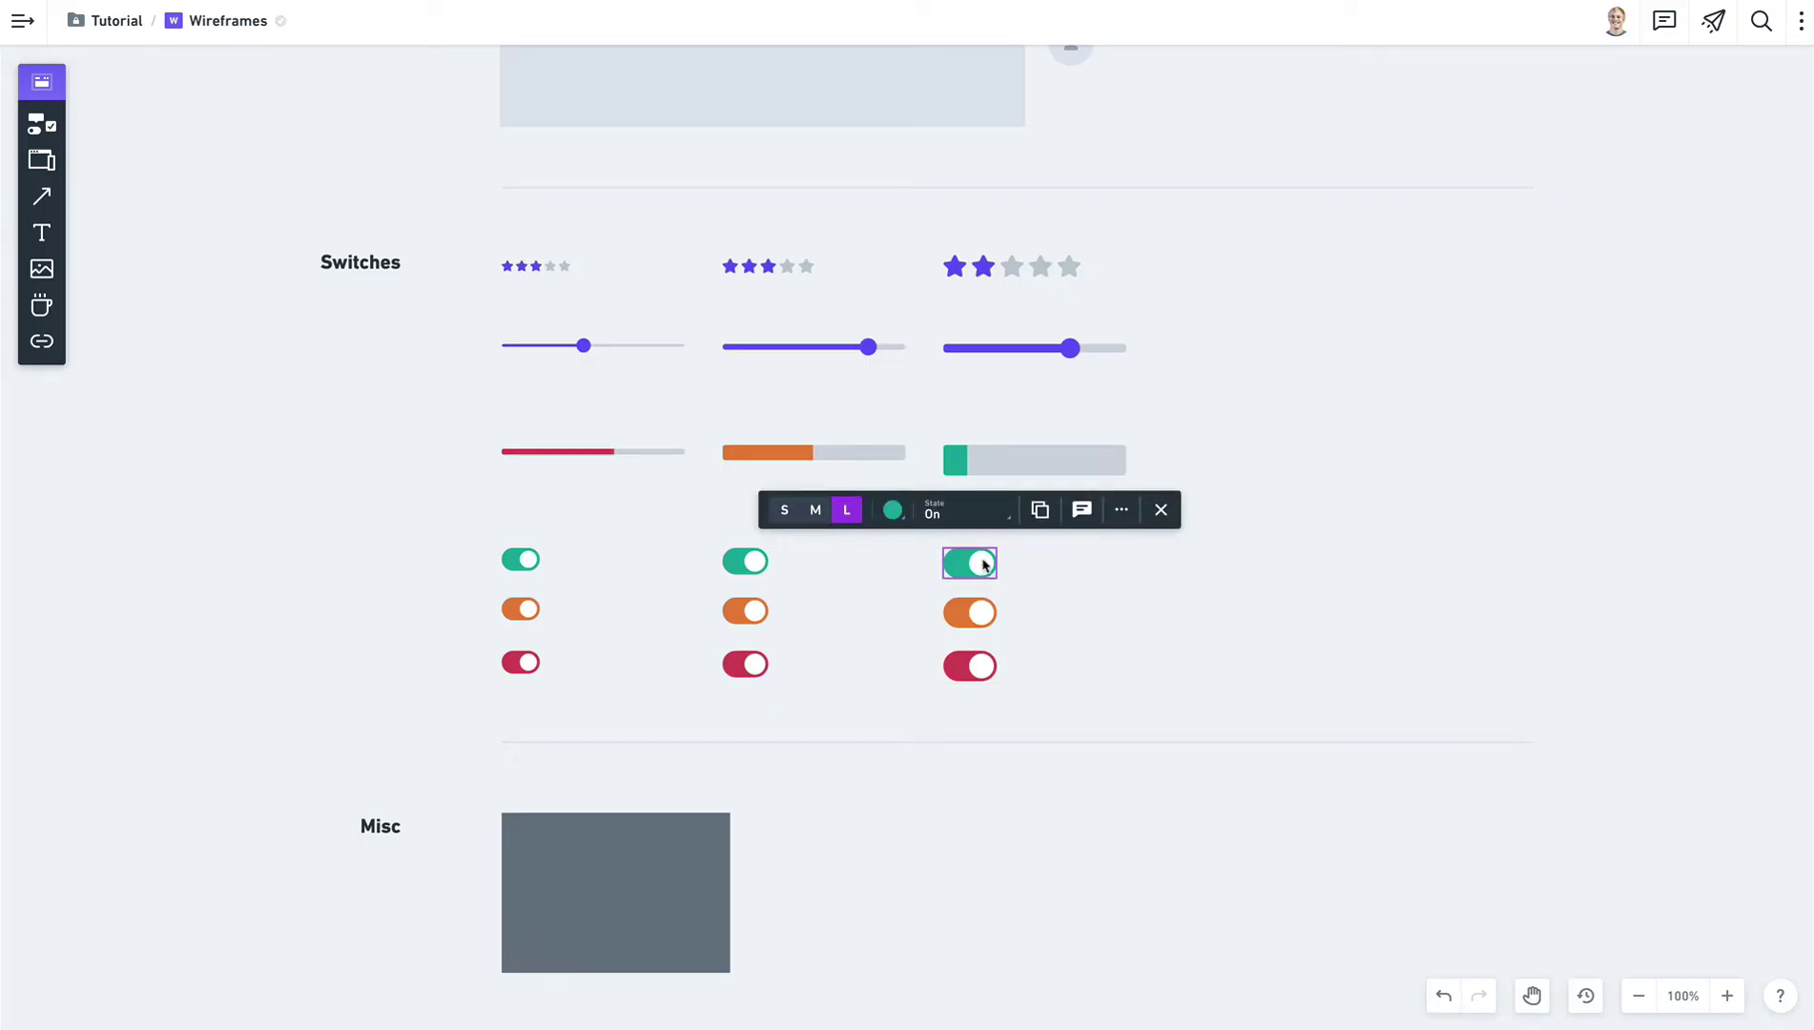
pyautogui.click(1006, 524)
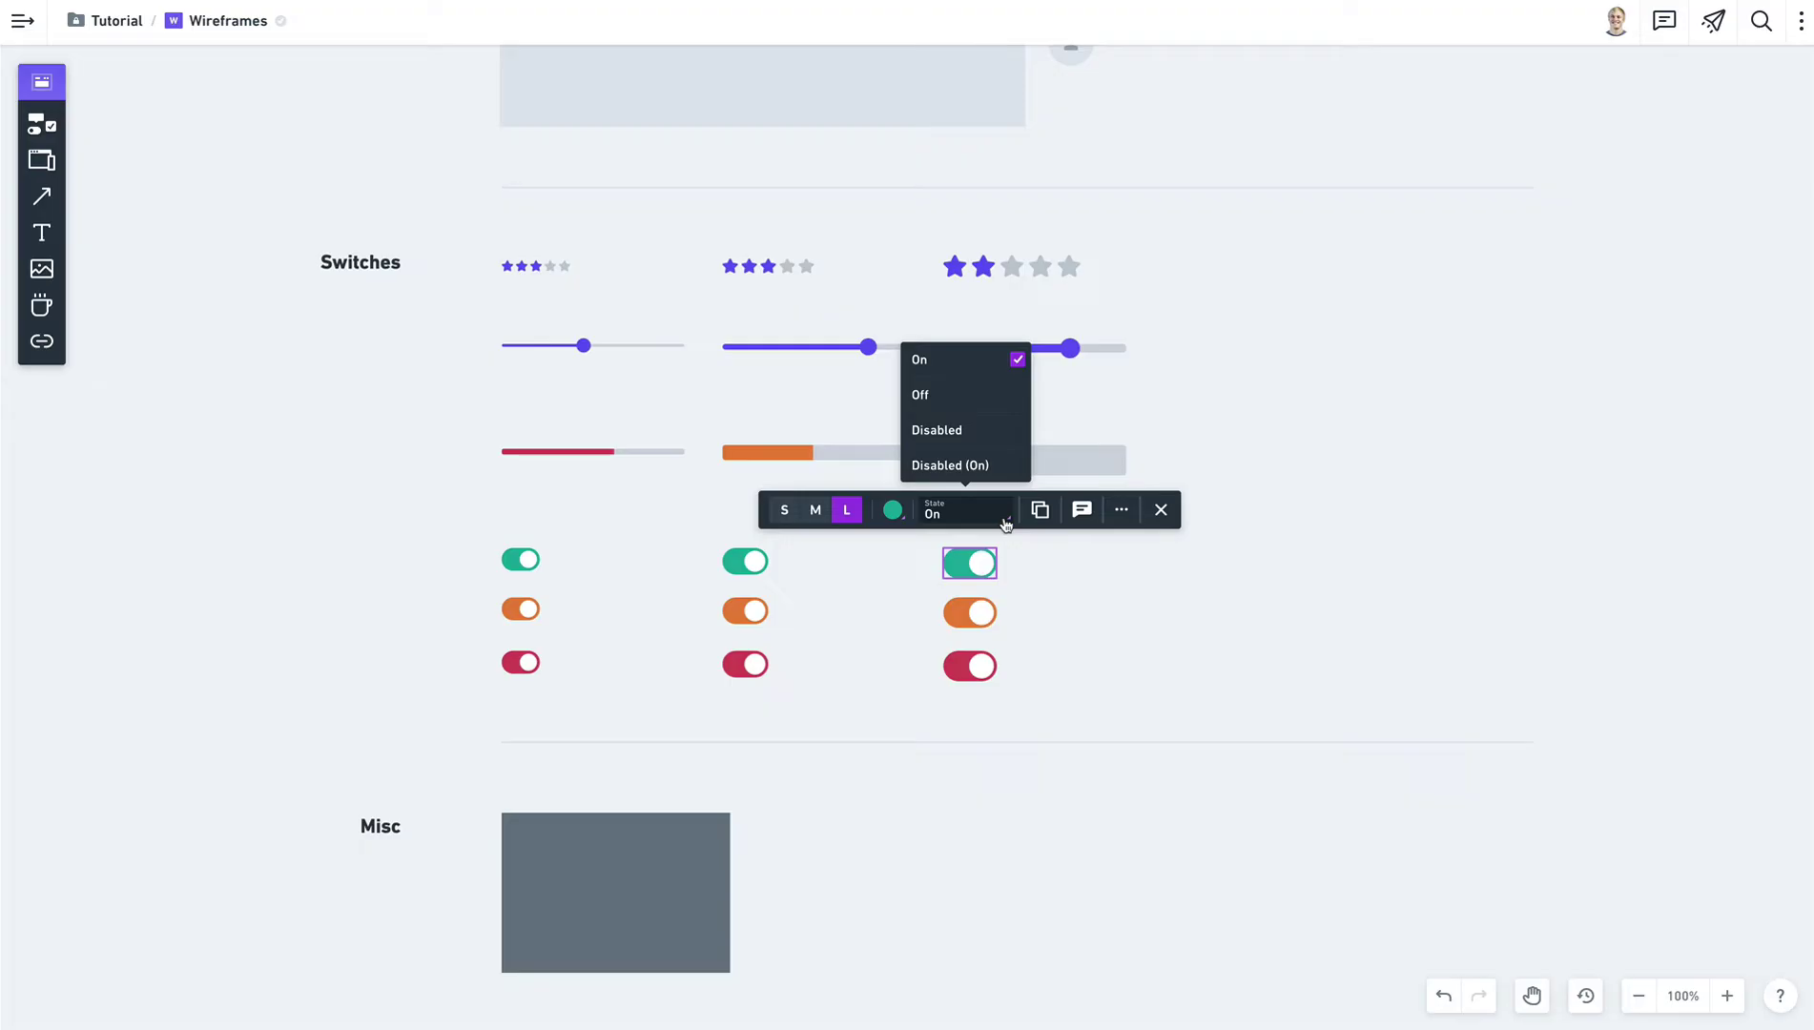
pyautogui.click(994, 395)
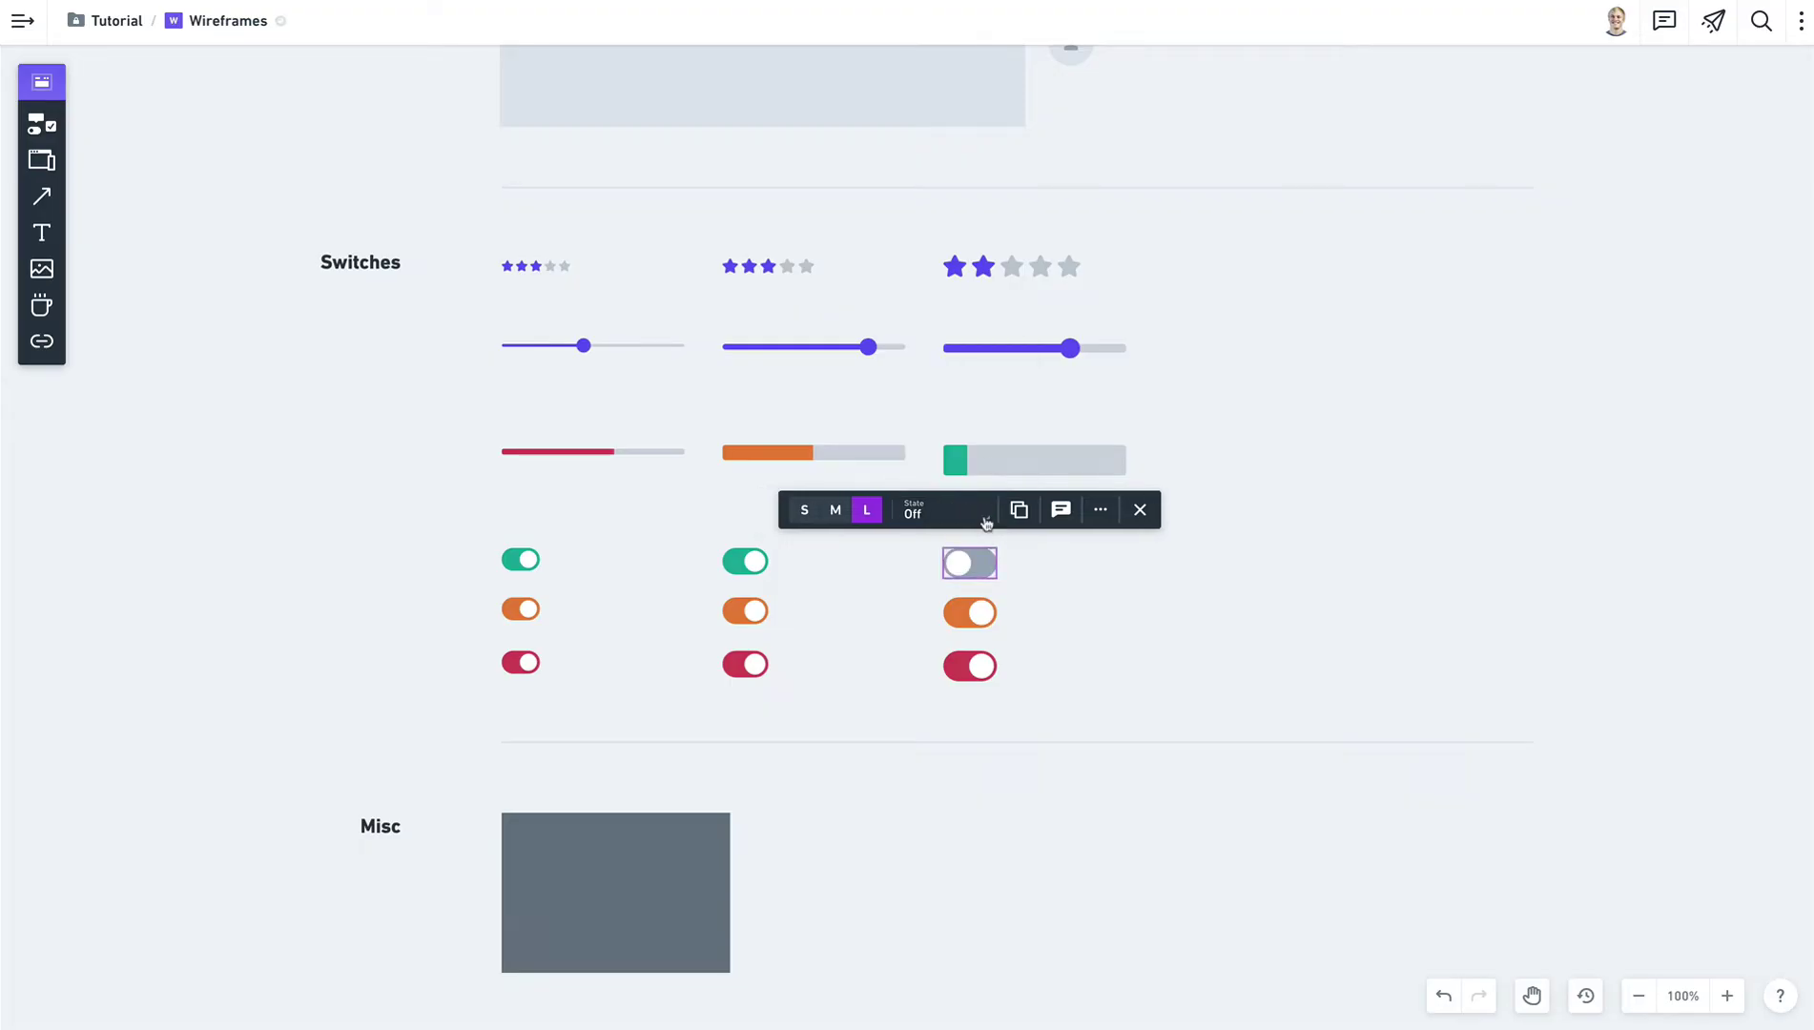
pyautogui.click(987, 523)
pyautogui.click(973, 430)
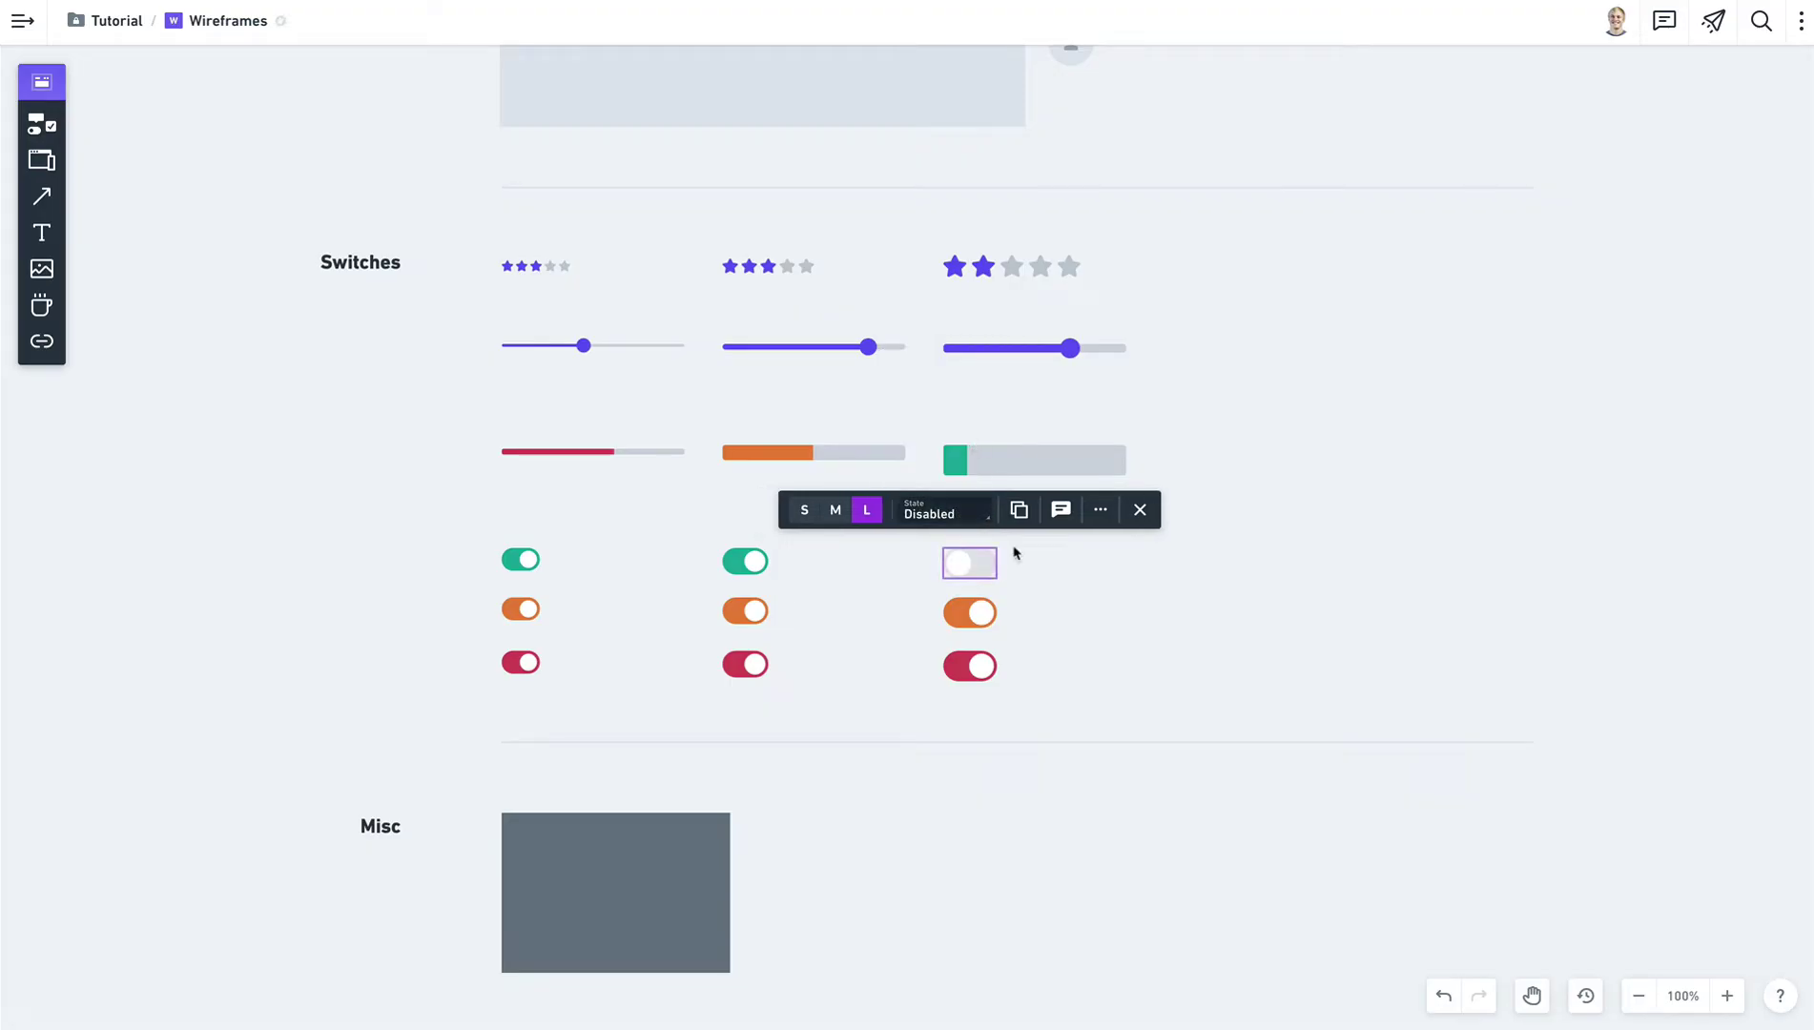
pyautogui.click(959, 520)
pyautogui.click(963, 471)
pyautogui.click(1058, 632)
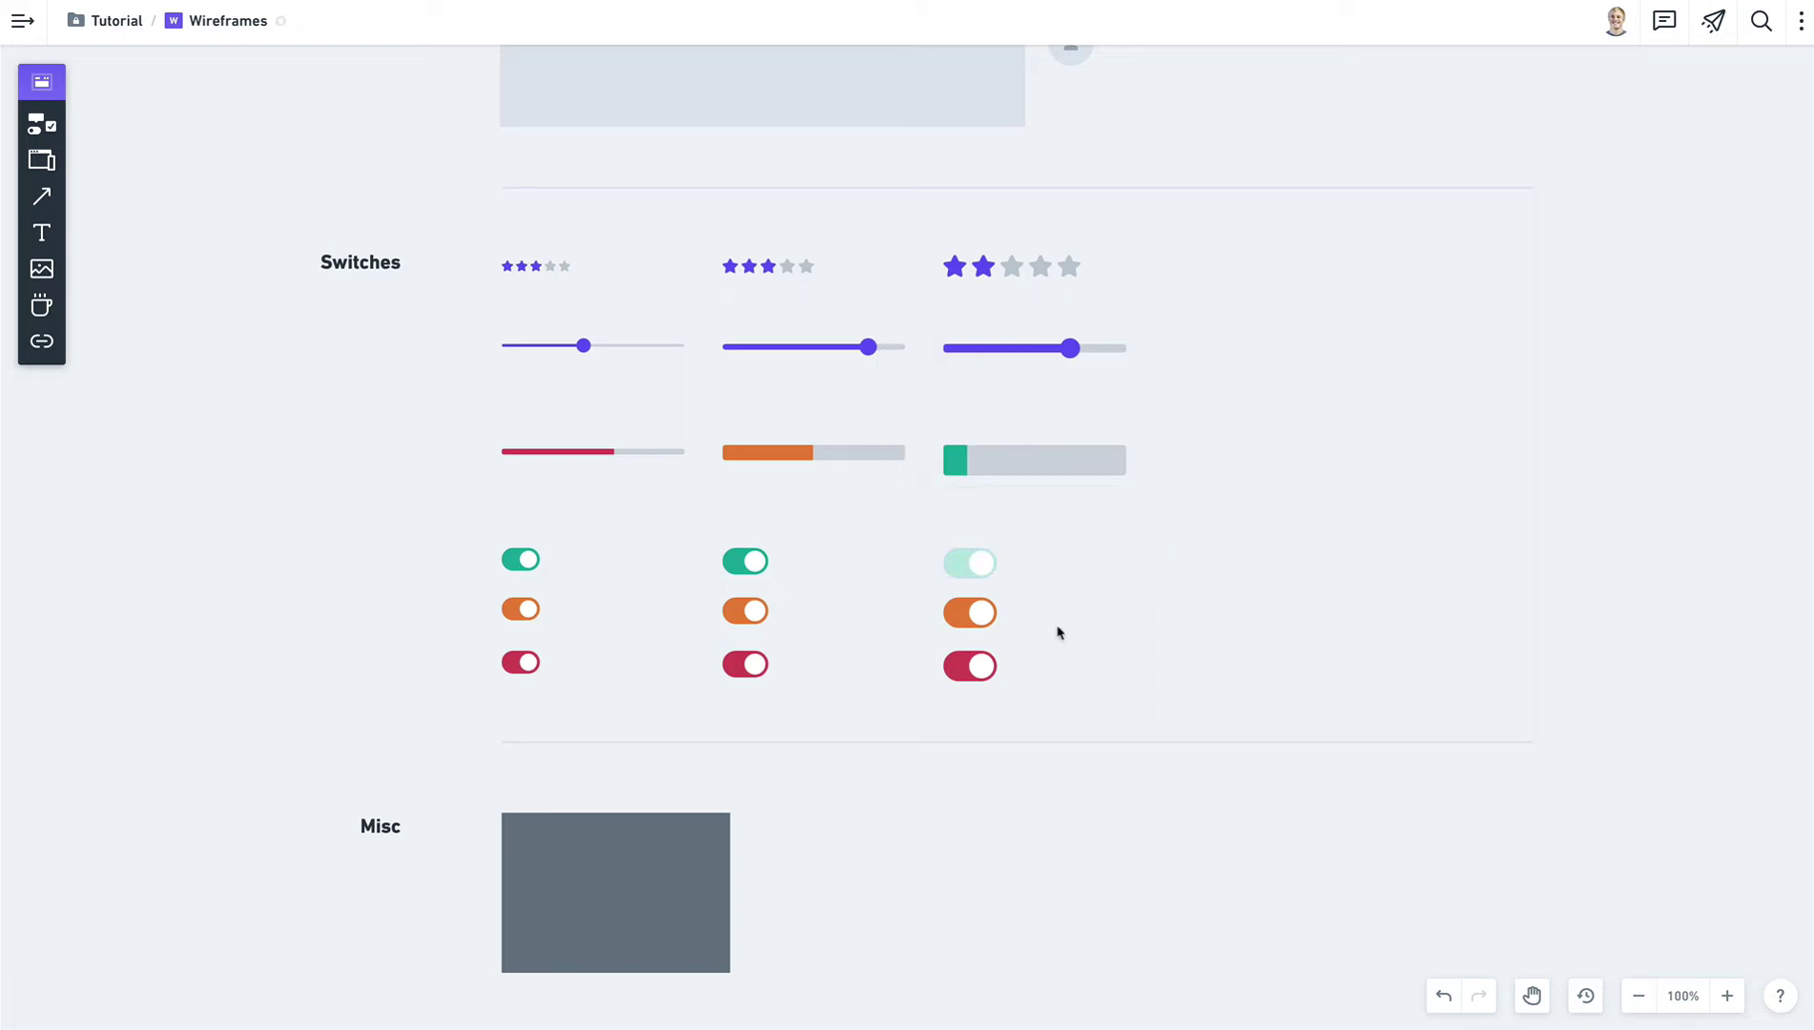
pyautogui.press('space')
pyautogui.moveTo(927, 803); pyautogui.dragTo(933, 327)
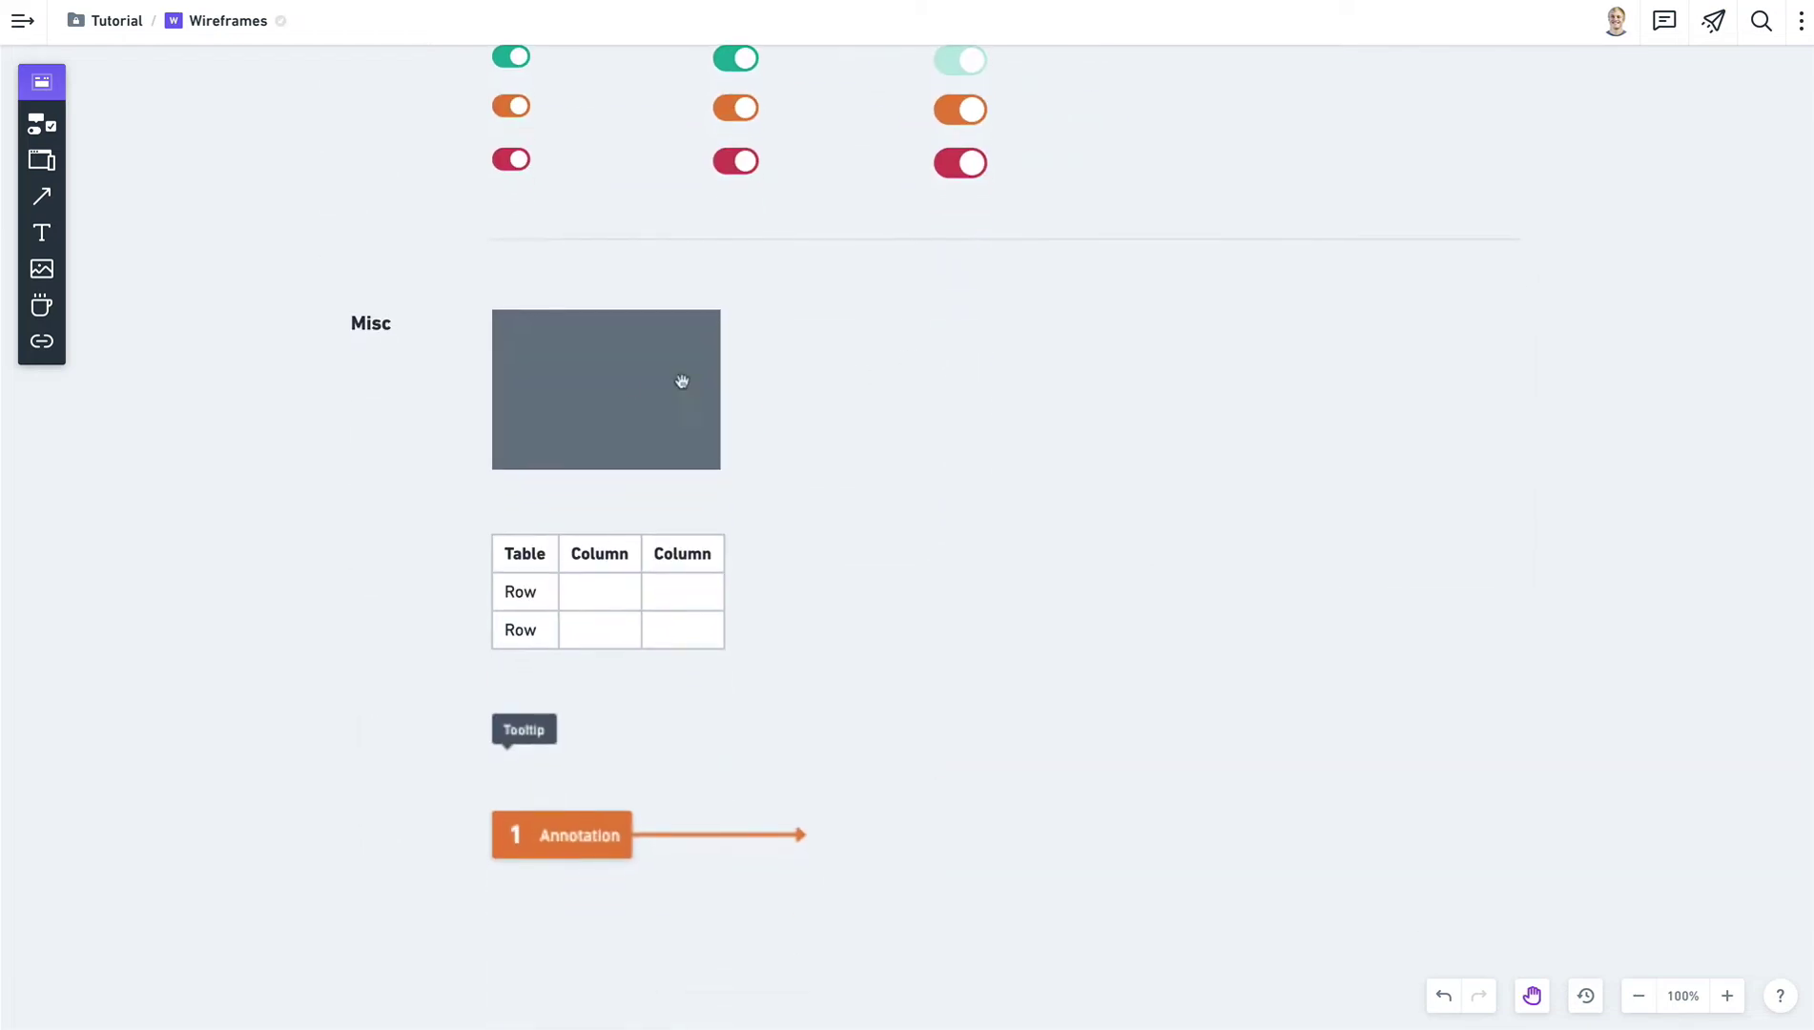
# Bring the Misc table into view and start editing its contents.
pyautogui.click(628, 386)
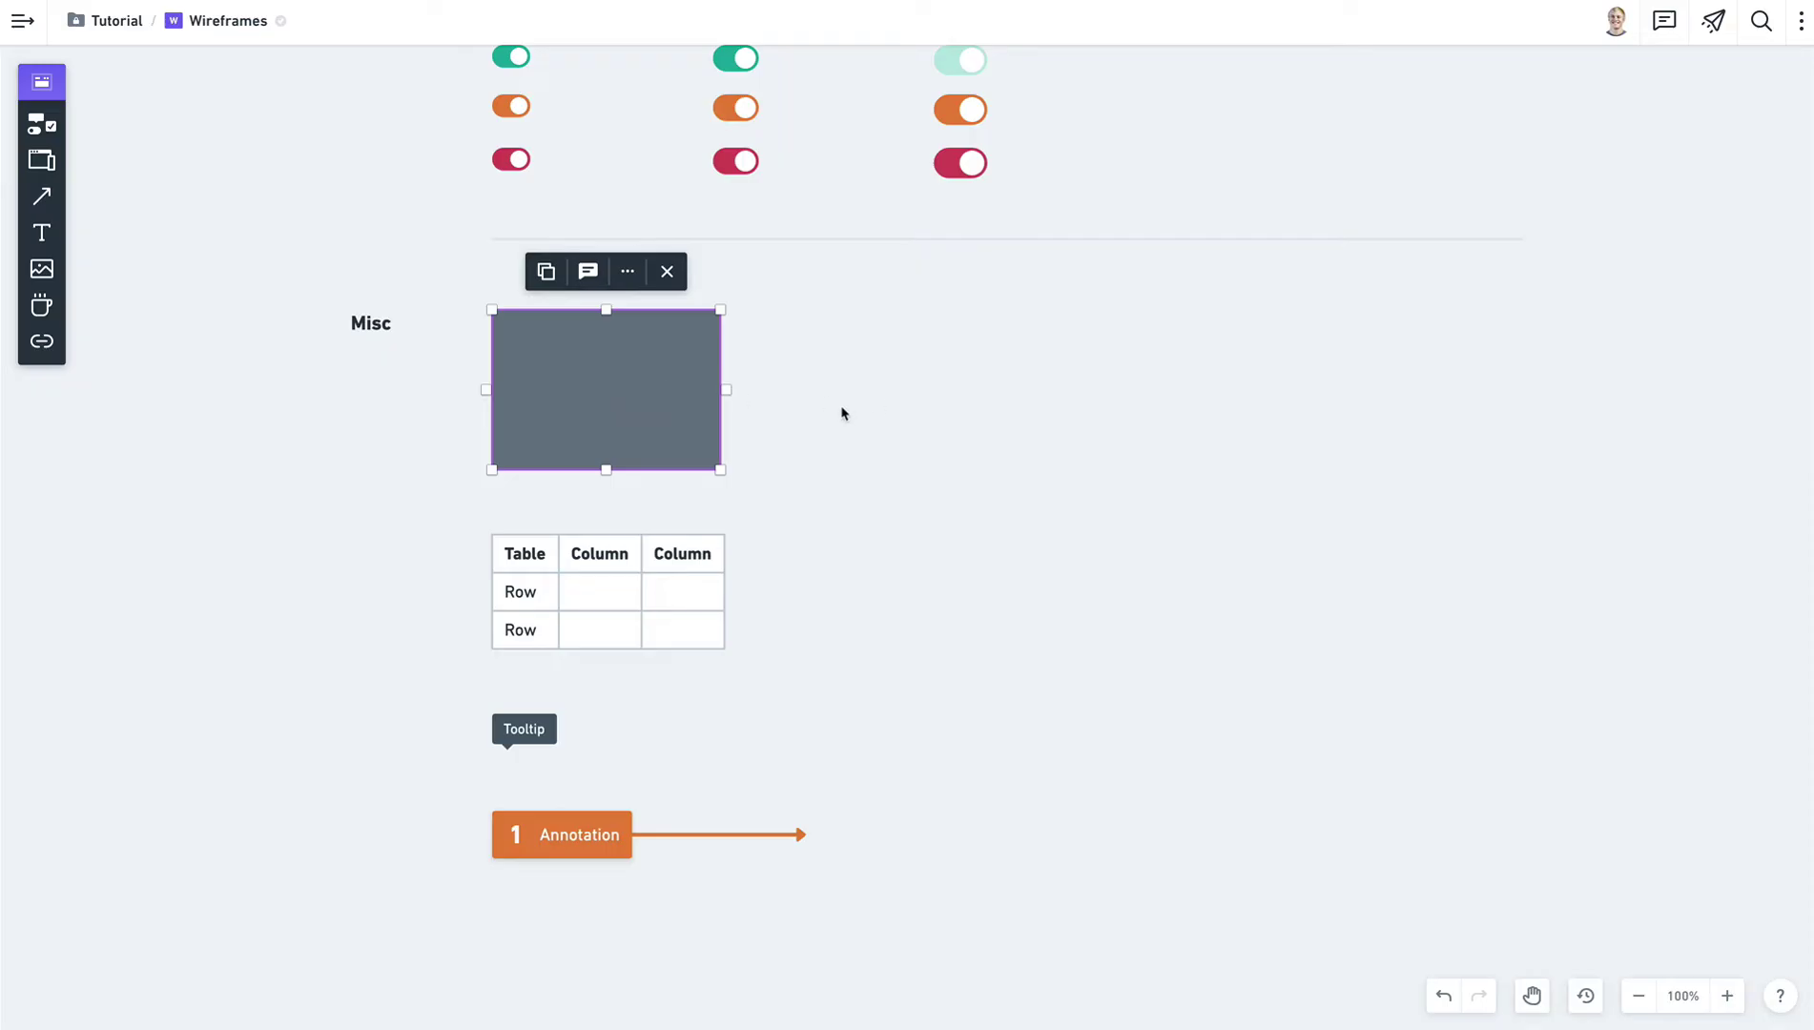
pyautogui.click(871, 405)
pyautogui.press('space')
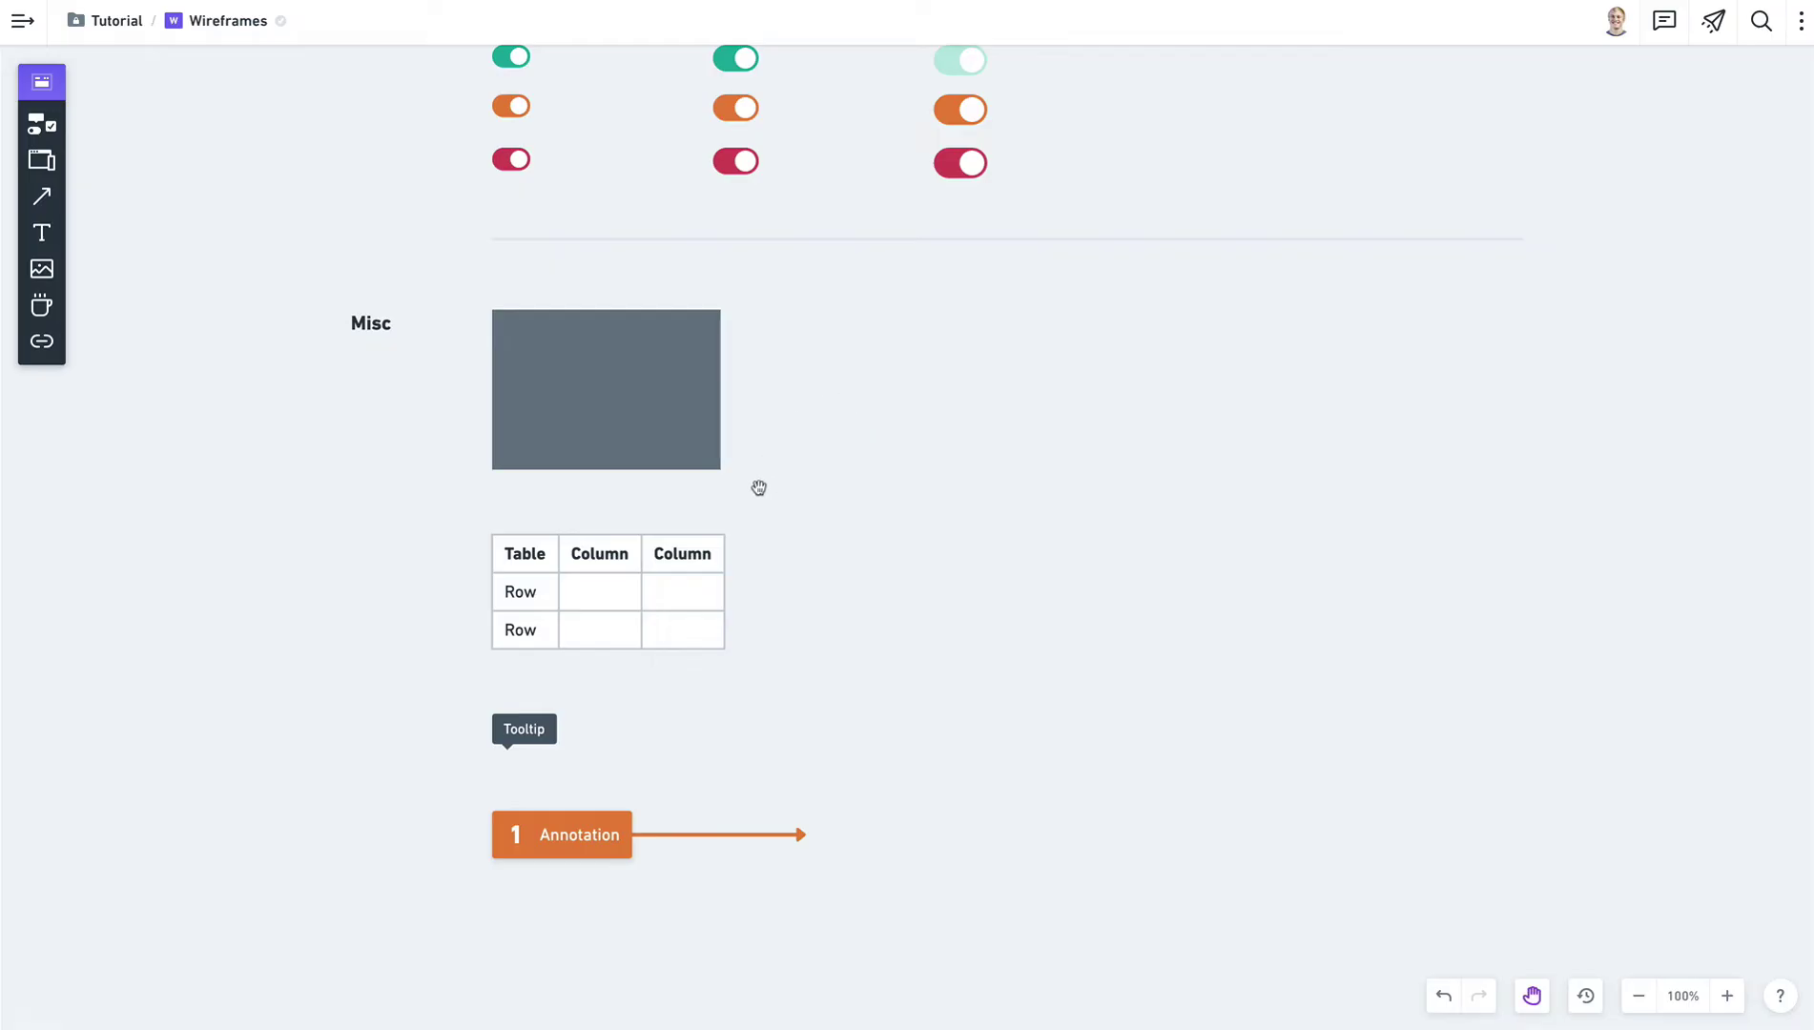
pyautogui.moveTo(648, 774); pyautogui.dragTo(910, 486)
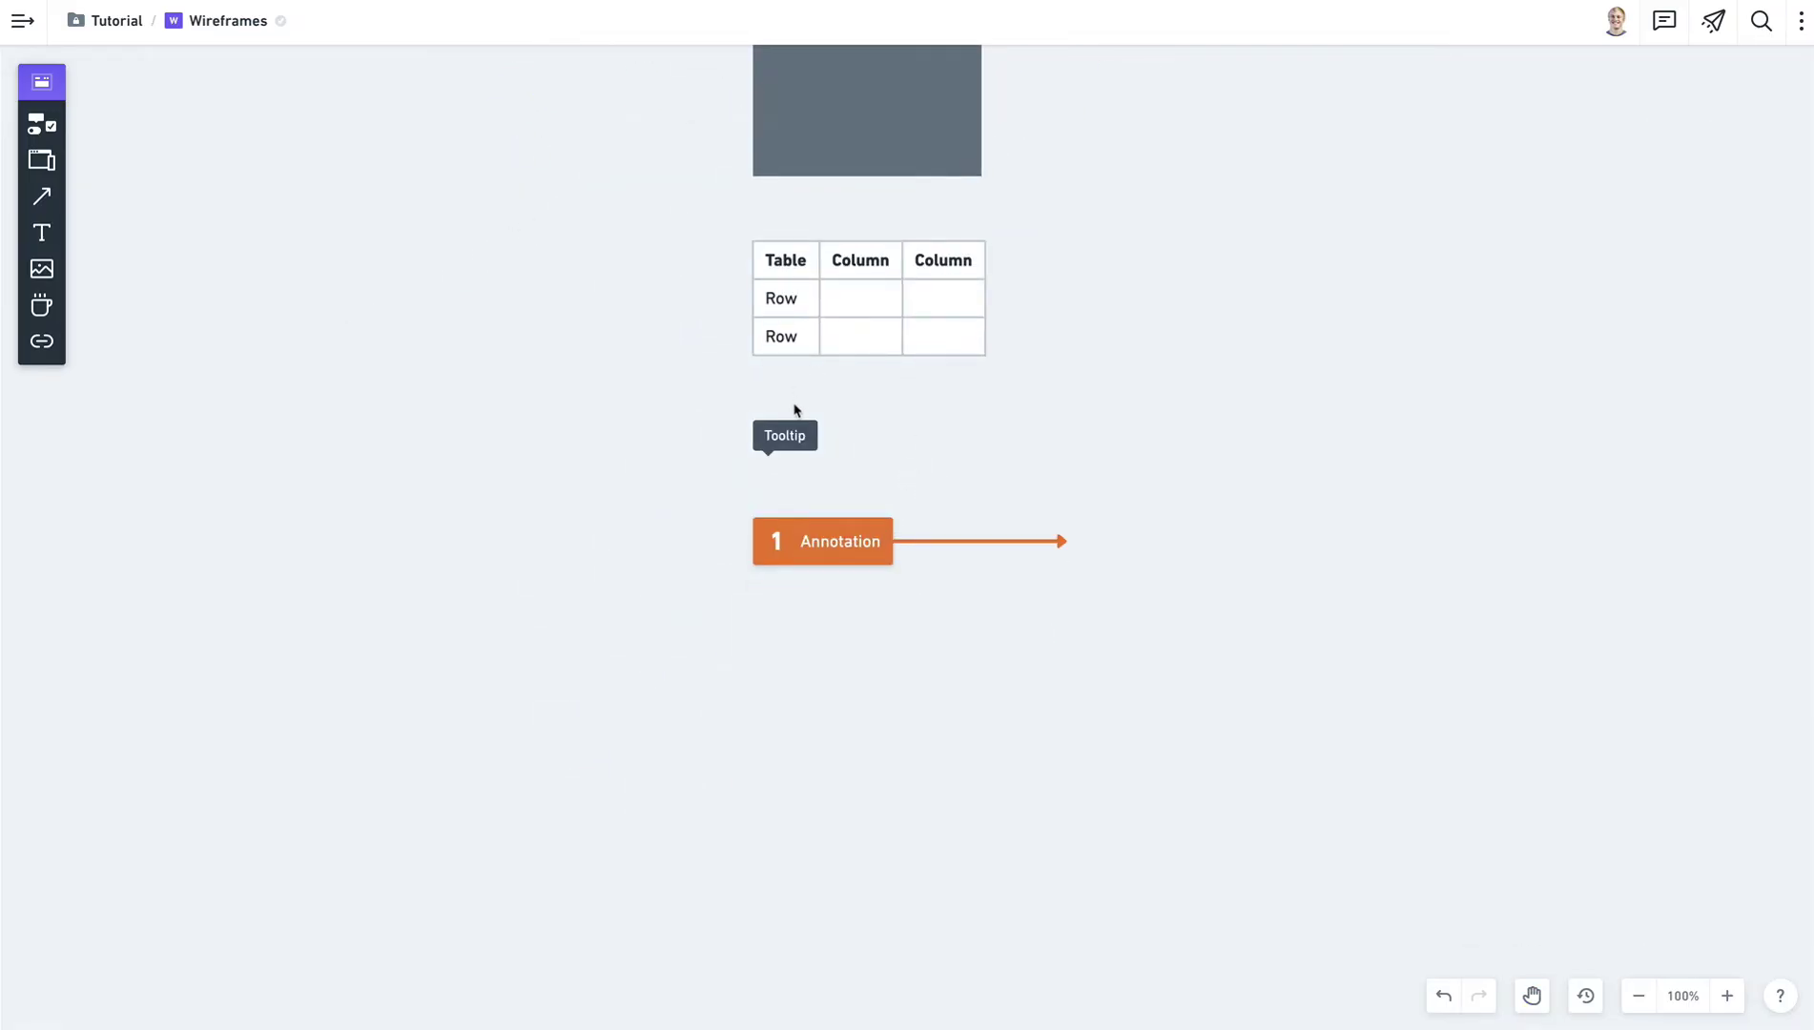
pyautogui.click(856, 333)
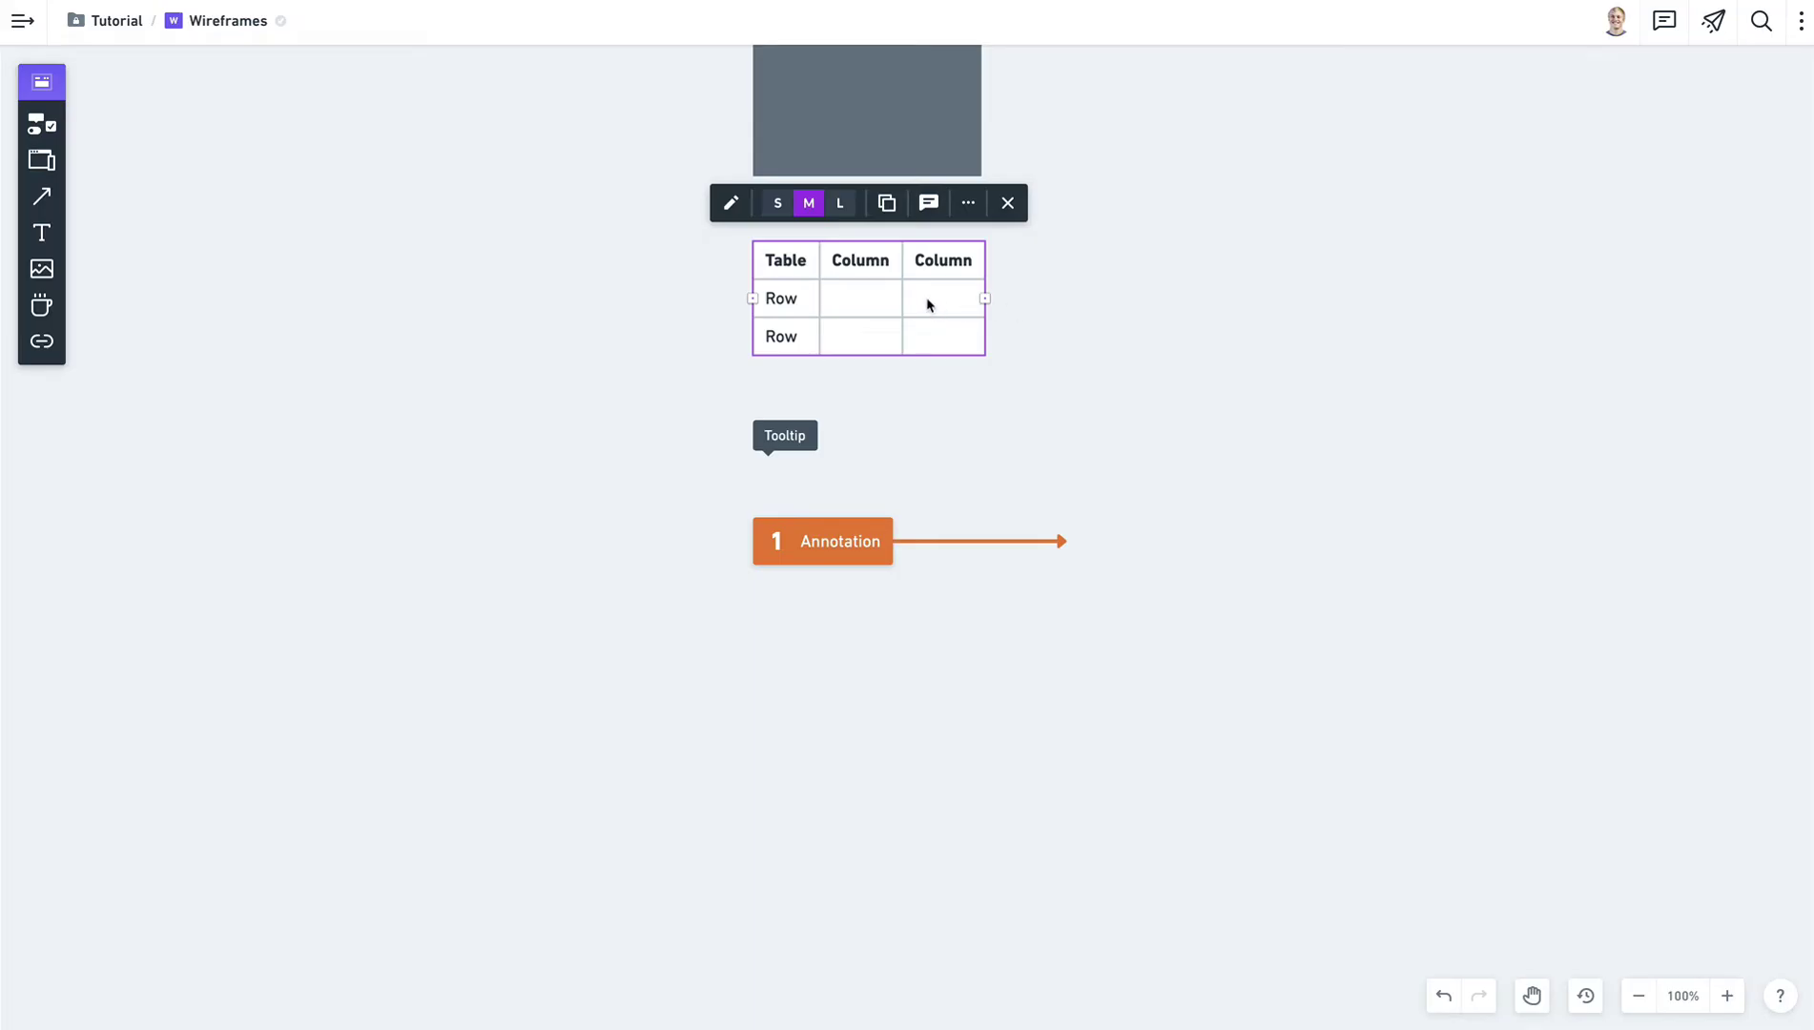
pyautogui.click(730, 204)
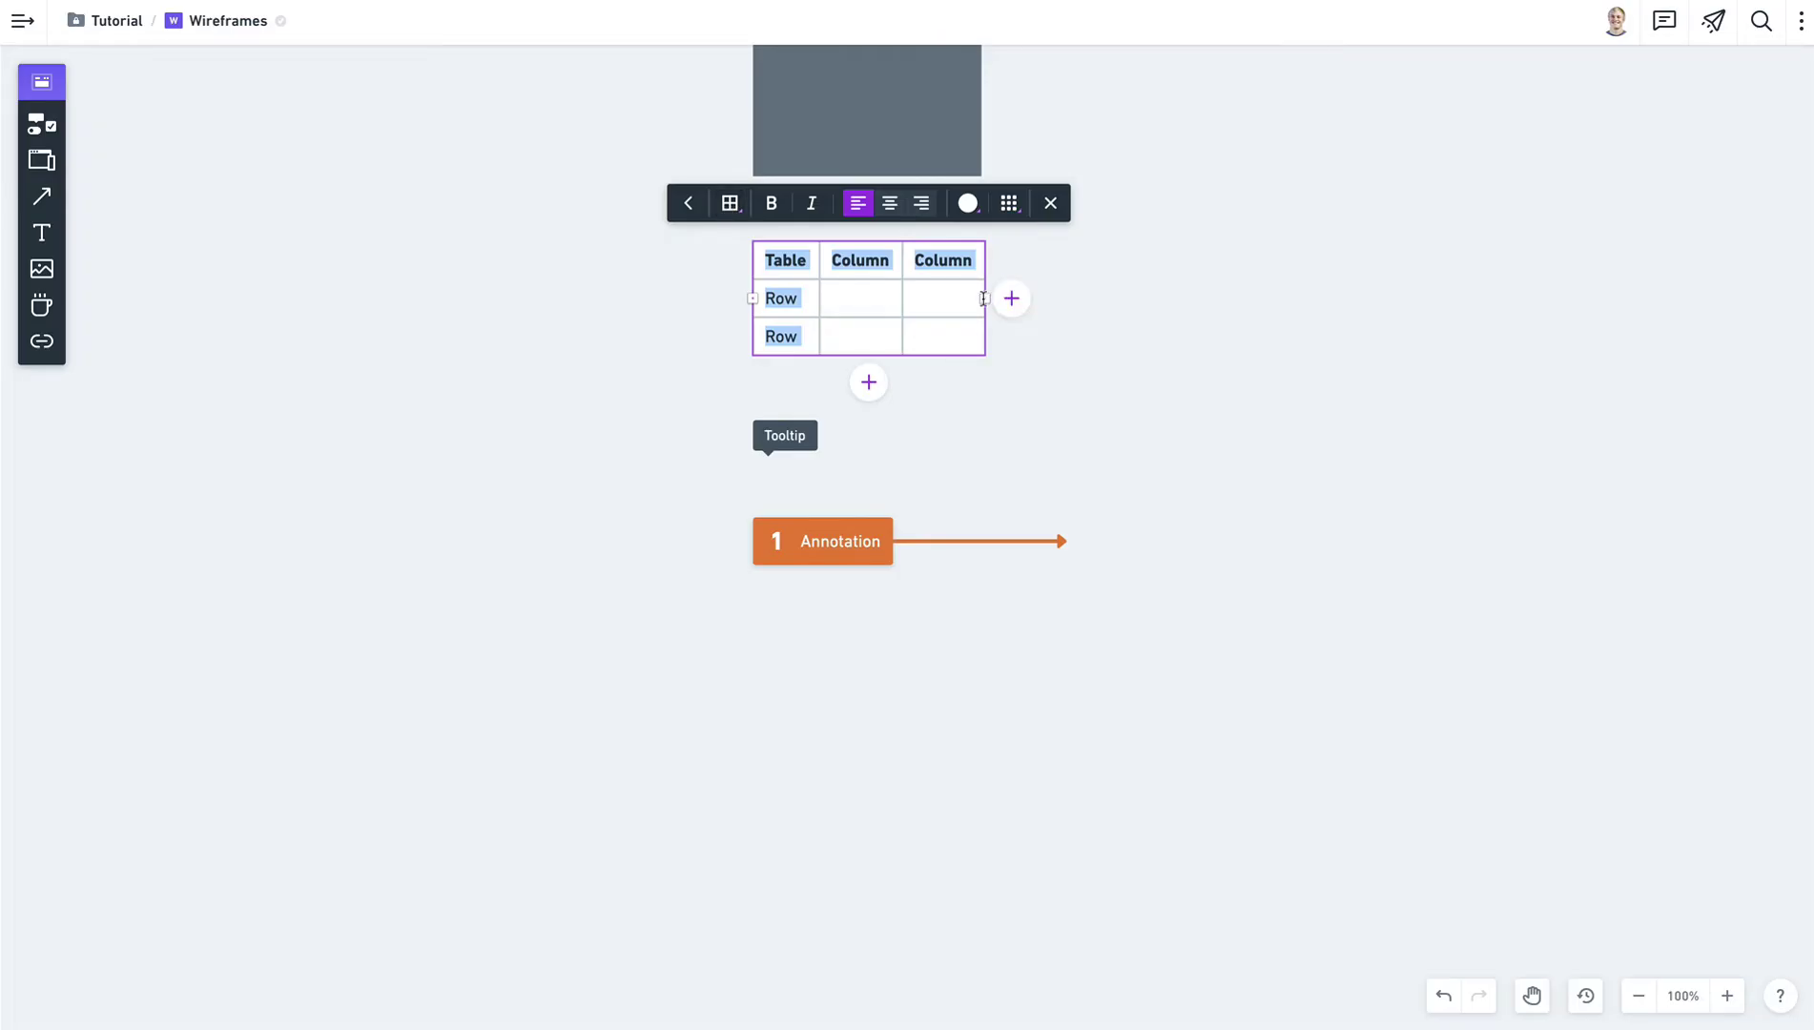
# Move through the table's header and row cells.
pyautogui.click(845, 277)
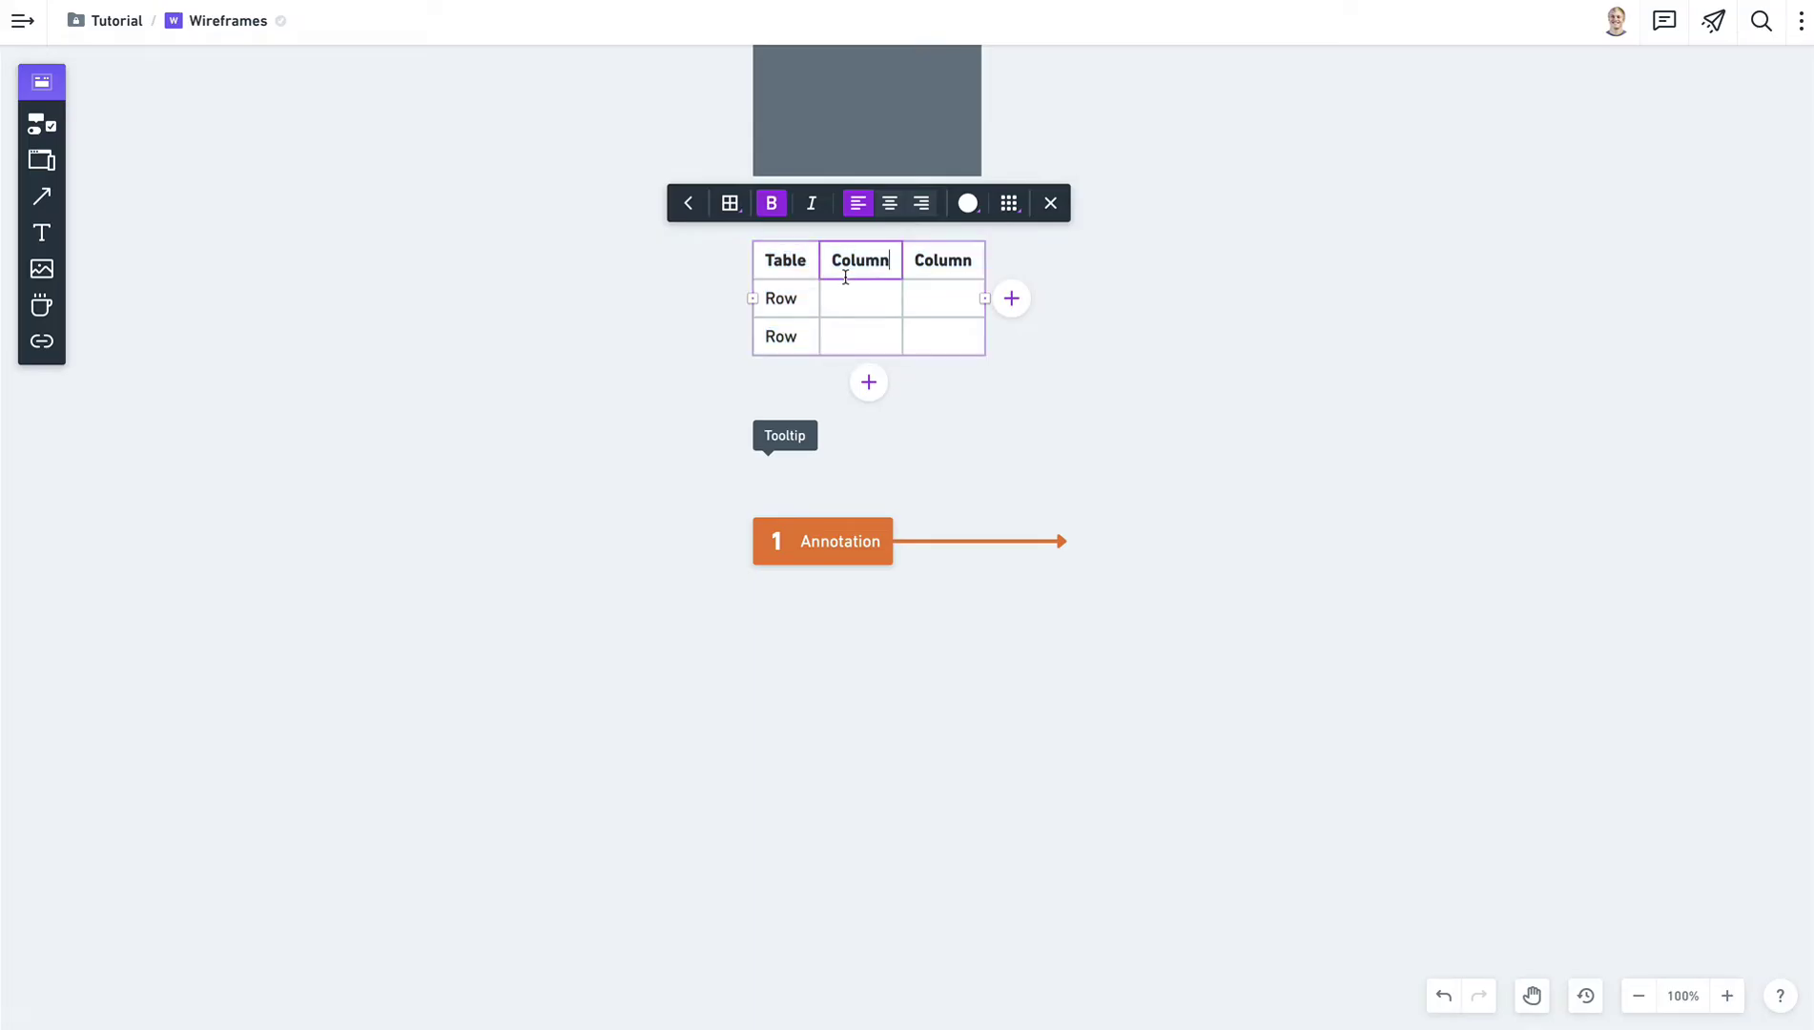
pyautogui.click(945, 261)
pyautogui.click(835, 261)
pyautogui.click(806, 259)
pyautogui.click(793, 300)
pyautogui.click(882, 302)
pyautogui.click(867, 328)
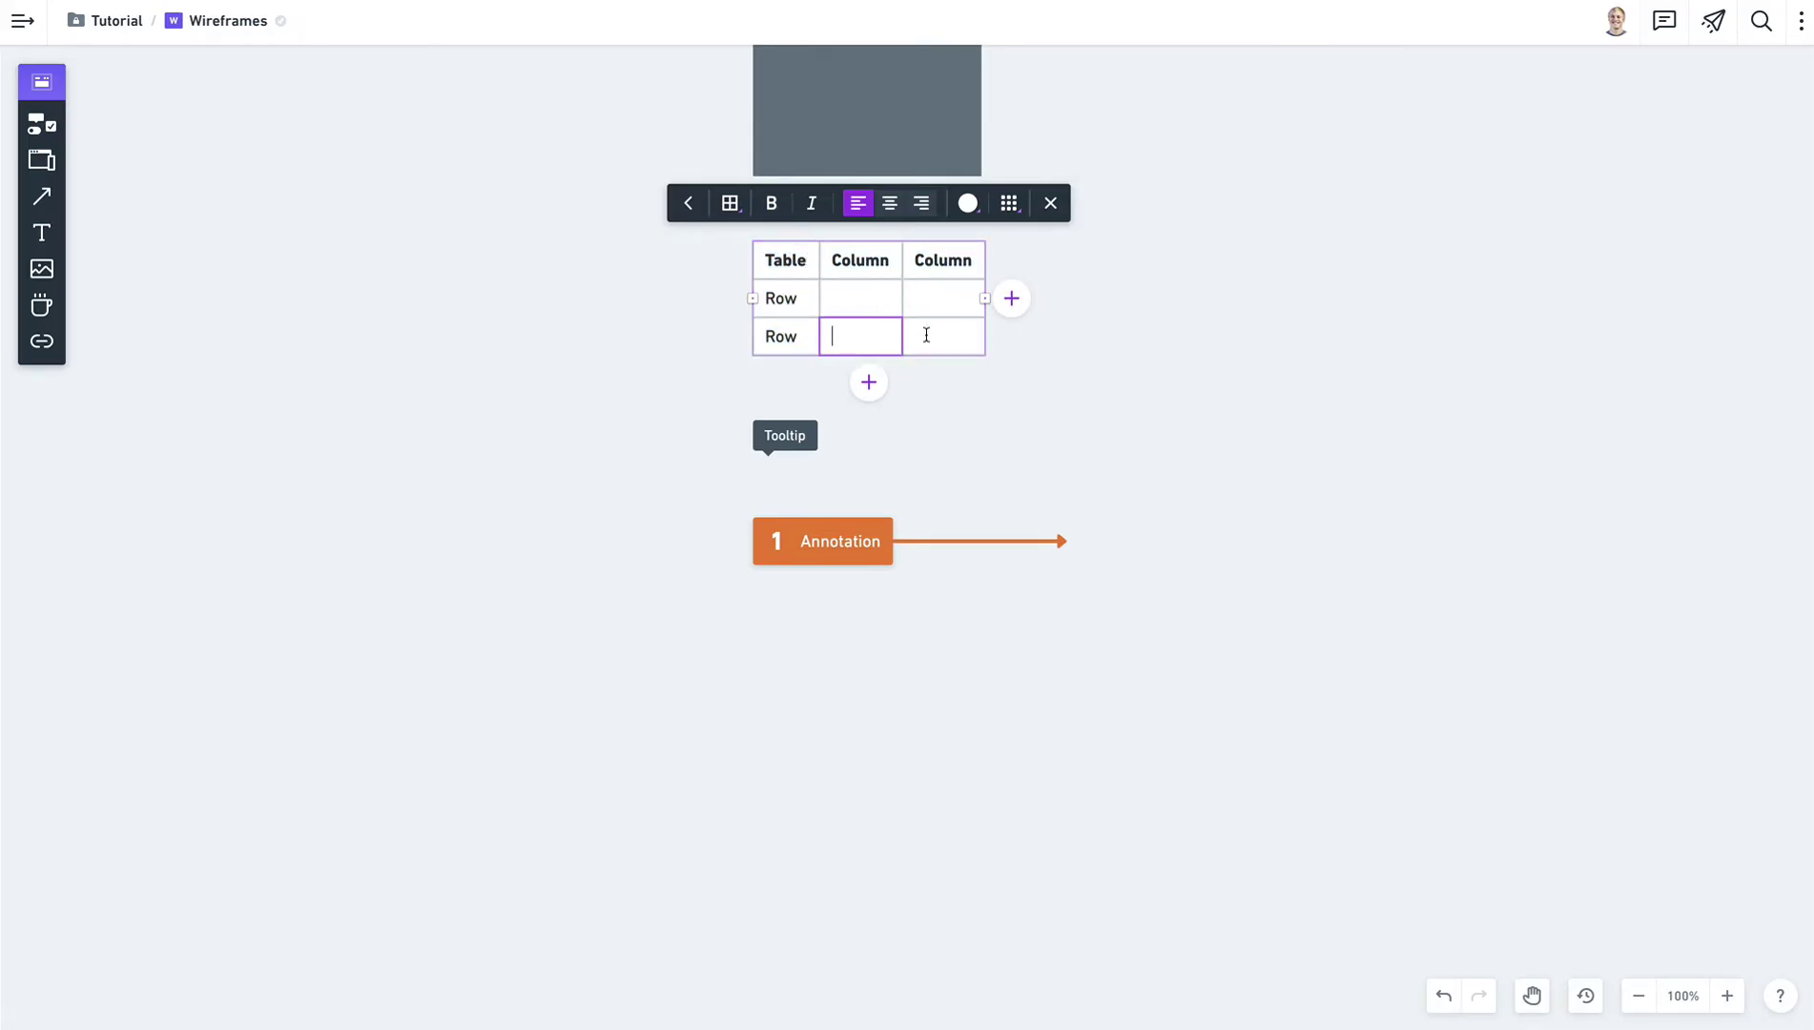
pyautogui.click(925, 334)
pyautogui.click(923, 300)
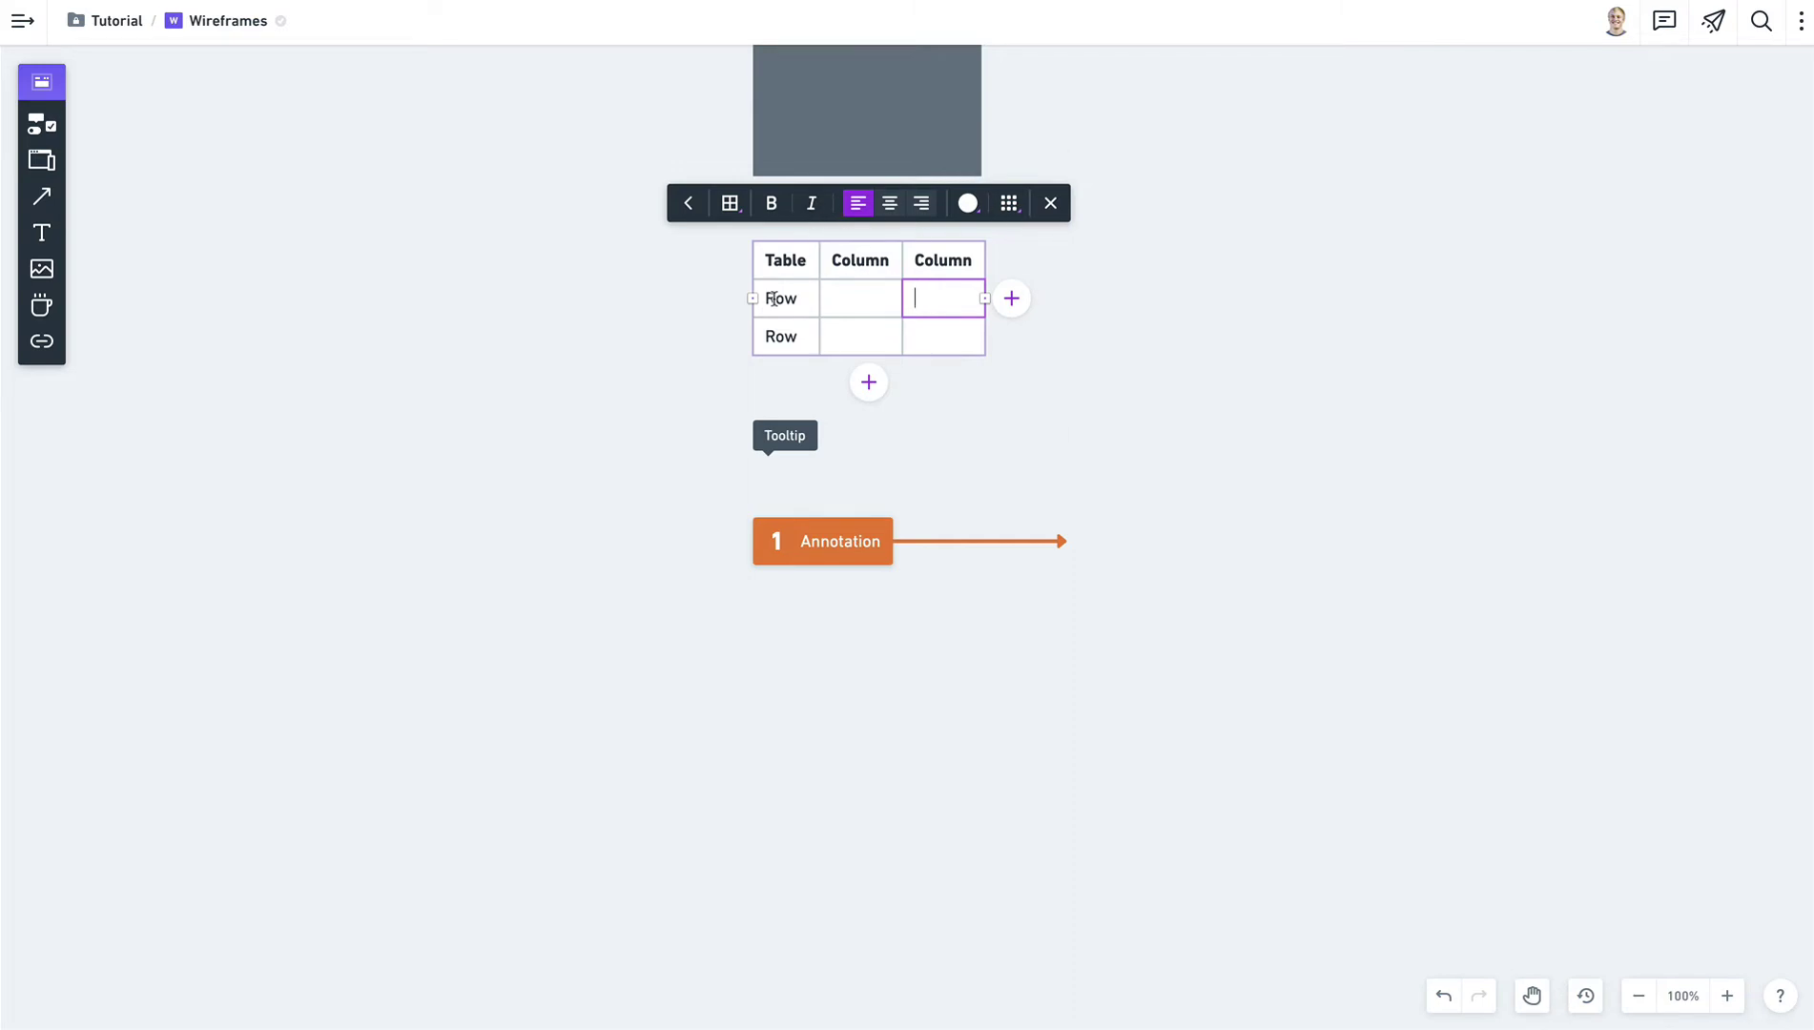
pyautogui.click(793, 267)
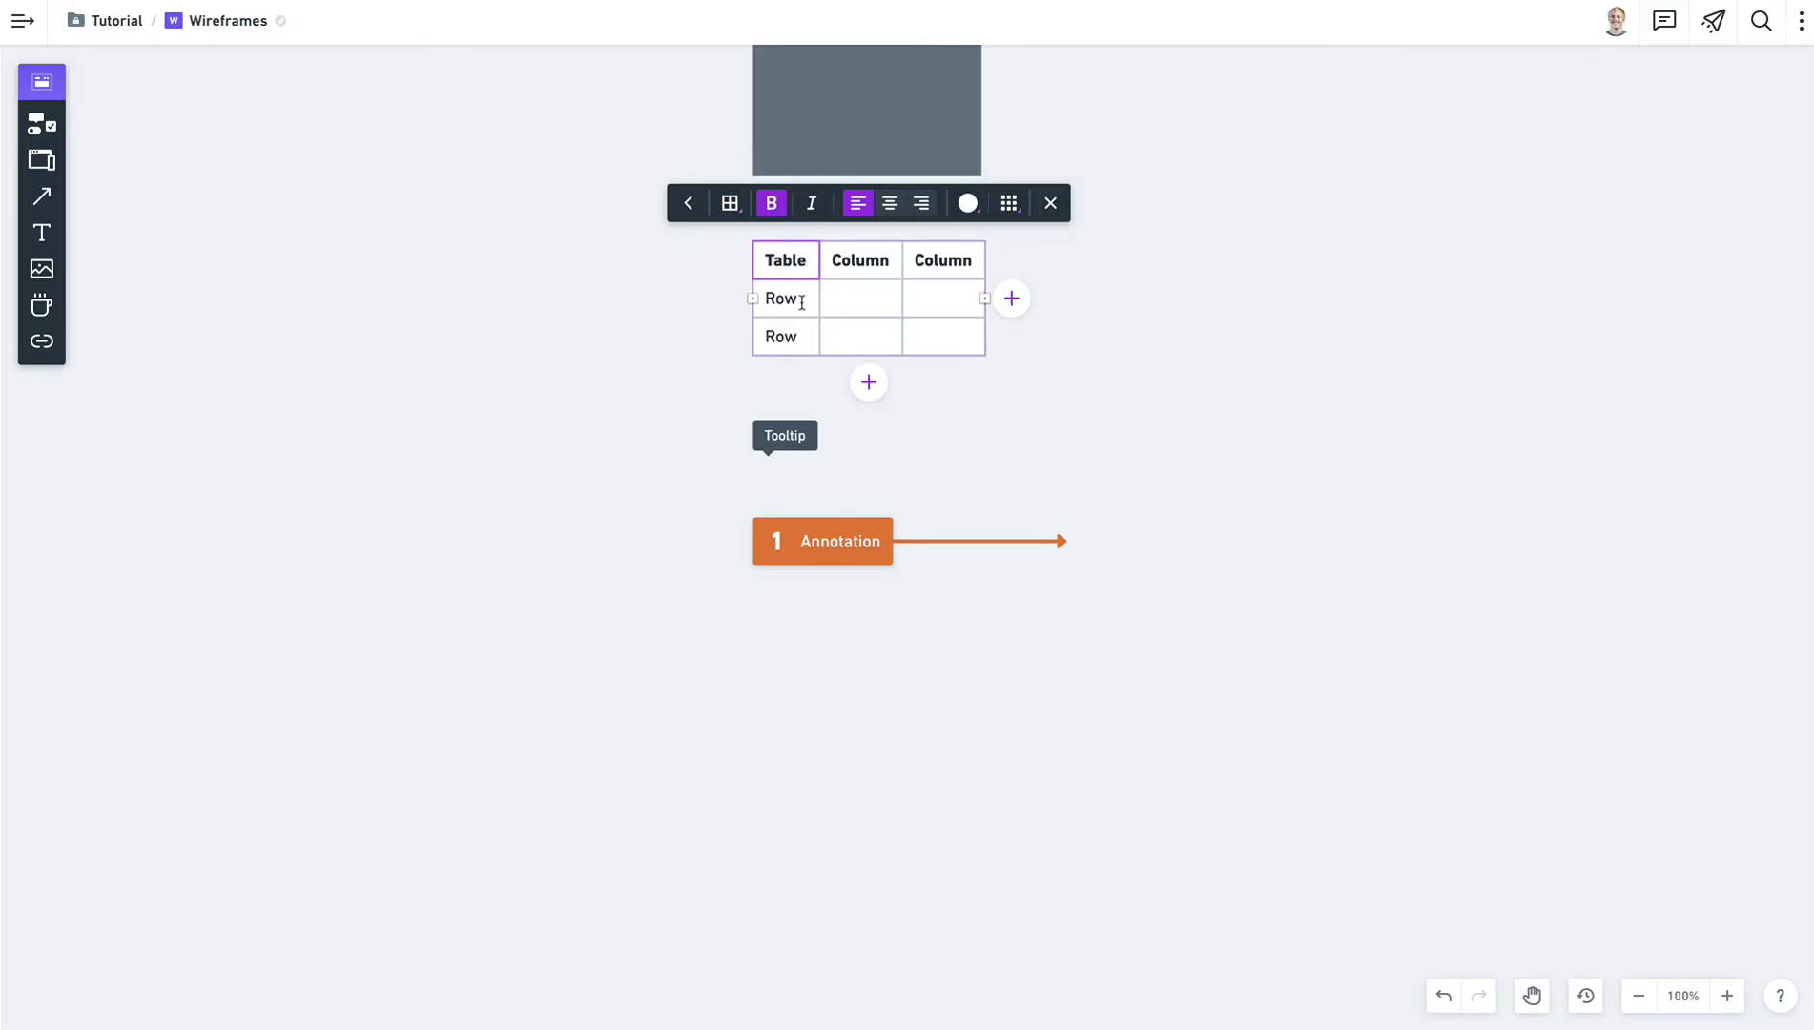
# Add a fourth column and drag the table wider to the right.
pyautogui.click(1009, 299)
pyautogui.moveTo(1009, 299); pyautogui.dragTo(1317, 324)
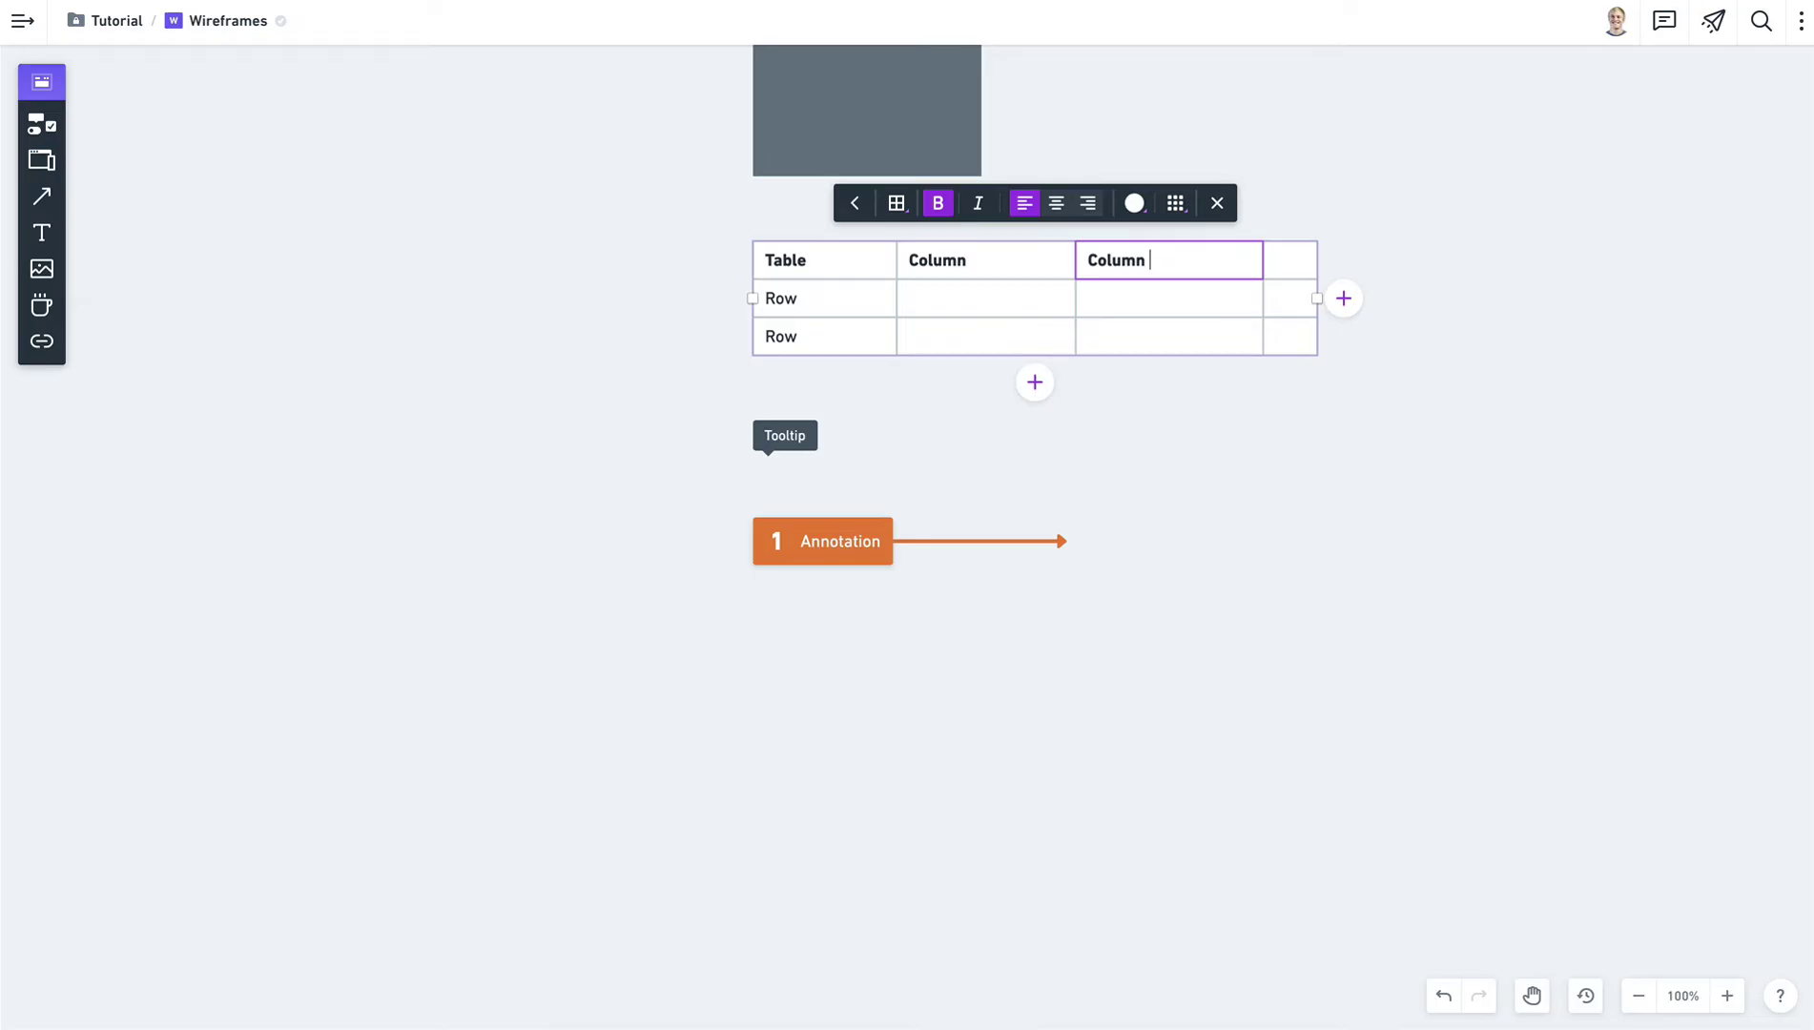
pyautogui.click(1294, 439)
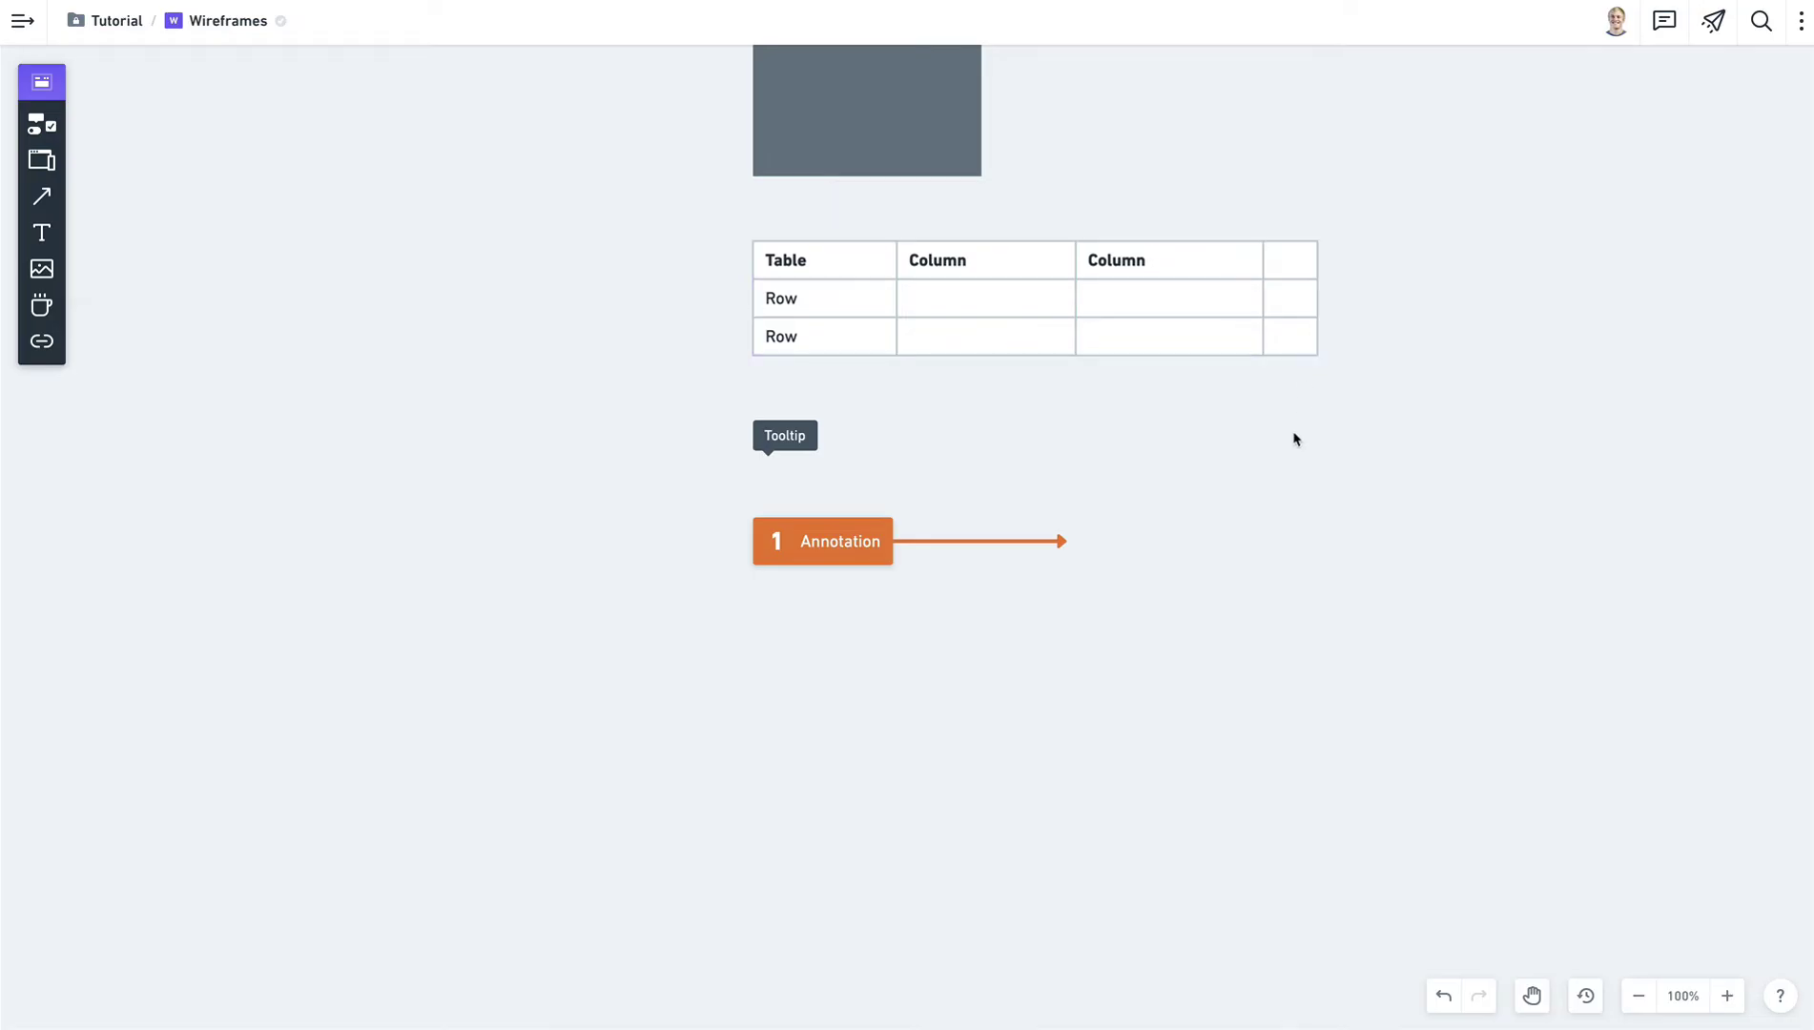
pyautogui.click(800, 435)
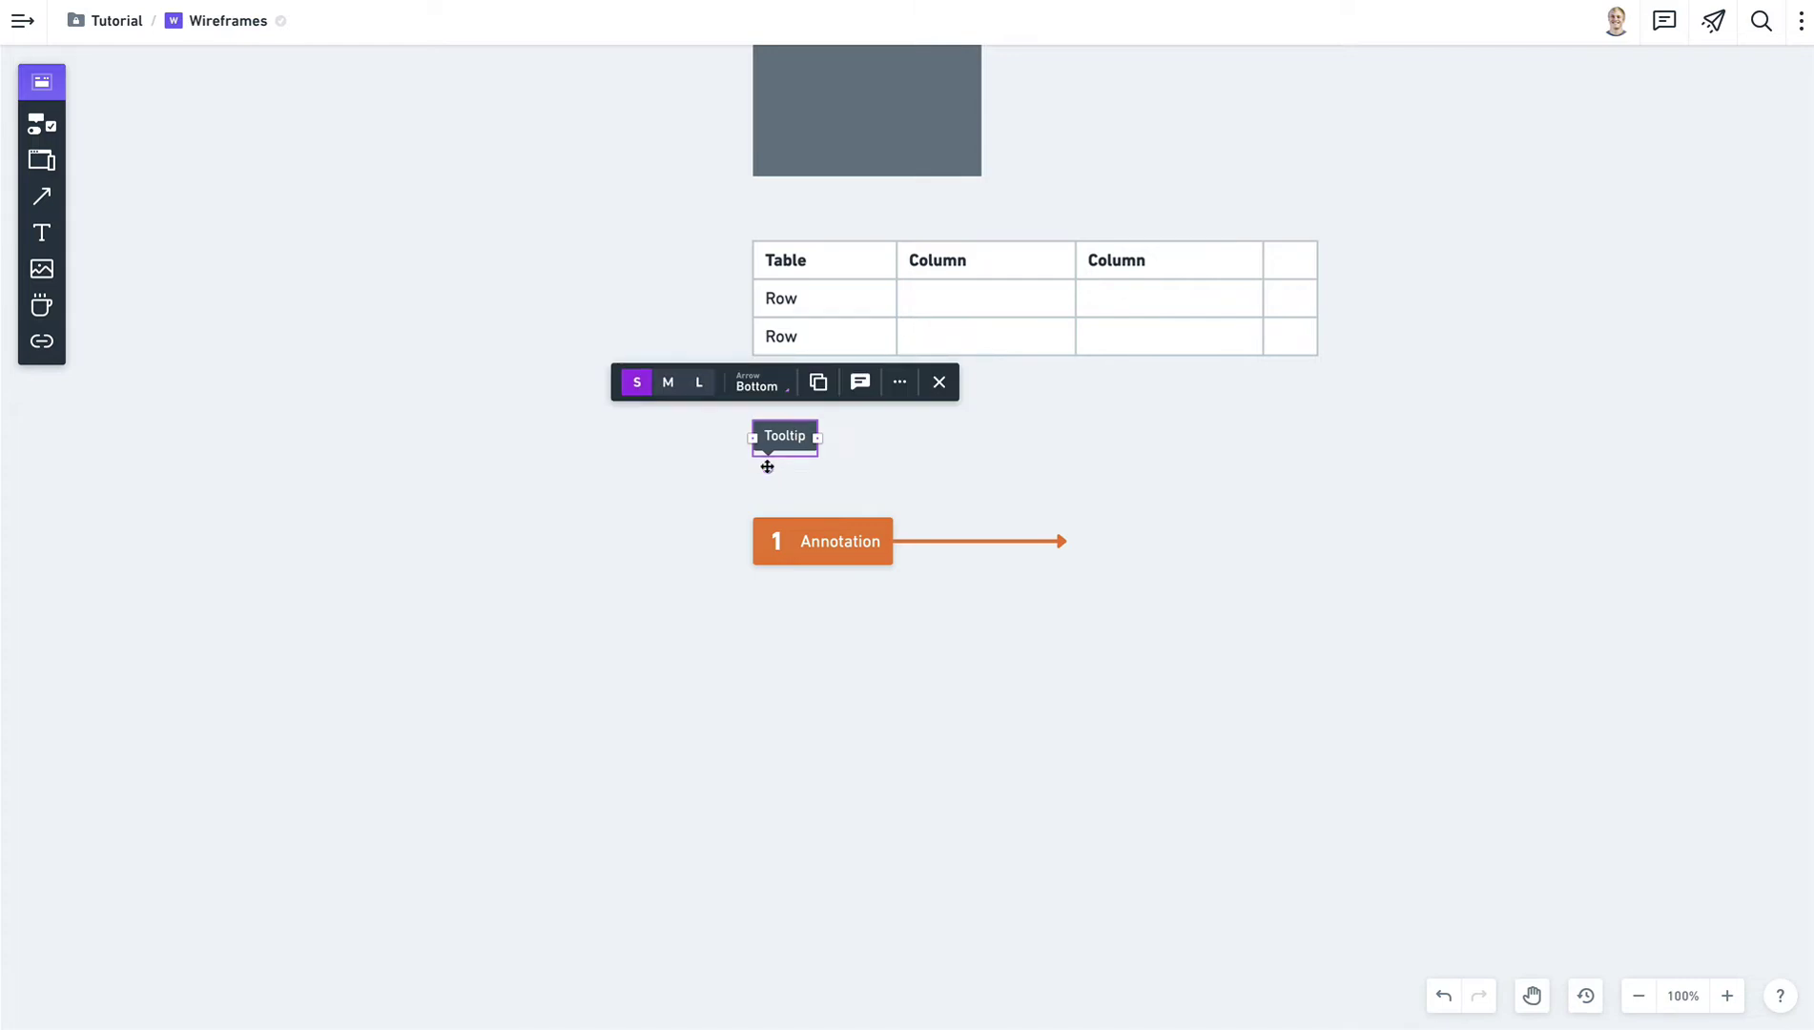
# Set the Tooltip's Arrow to Right so it points out from its right side.
pyautogui.moveTo(767, 470)
pyautogui.mouseDown()
pyautogui.moveTo(835, 433)
pyautogui.moveTo(765, 406)
pyautogui.moveTo(732, 434)
pyautogui.moveTo(806, 481)
pyautogui.moveTo(855, 437)
pyautogui.moveTo(773, 402)
pyautogui.moveTo(830, 431)
pyautogui.moveTo(786, 468)
pyautogui.mouseUp()
pyautogui.click(829, 472)
pyautogui.click(800, 440)
pyautogui.click(763, 386)
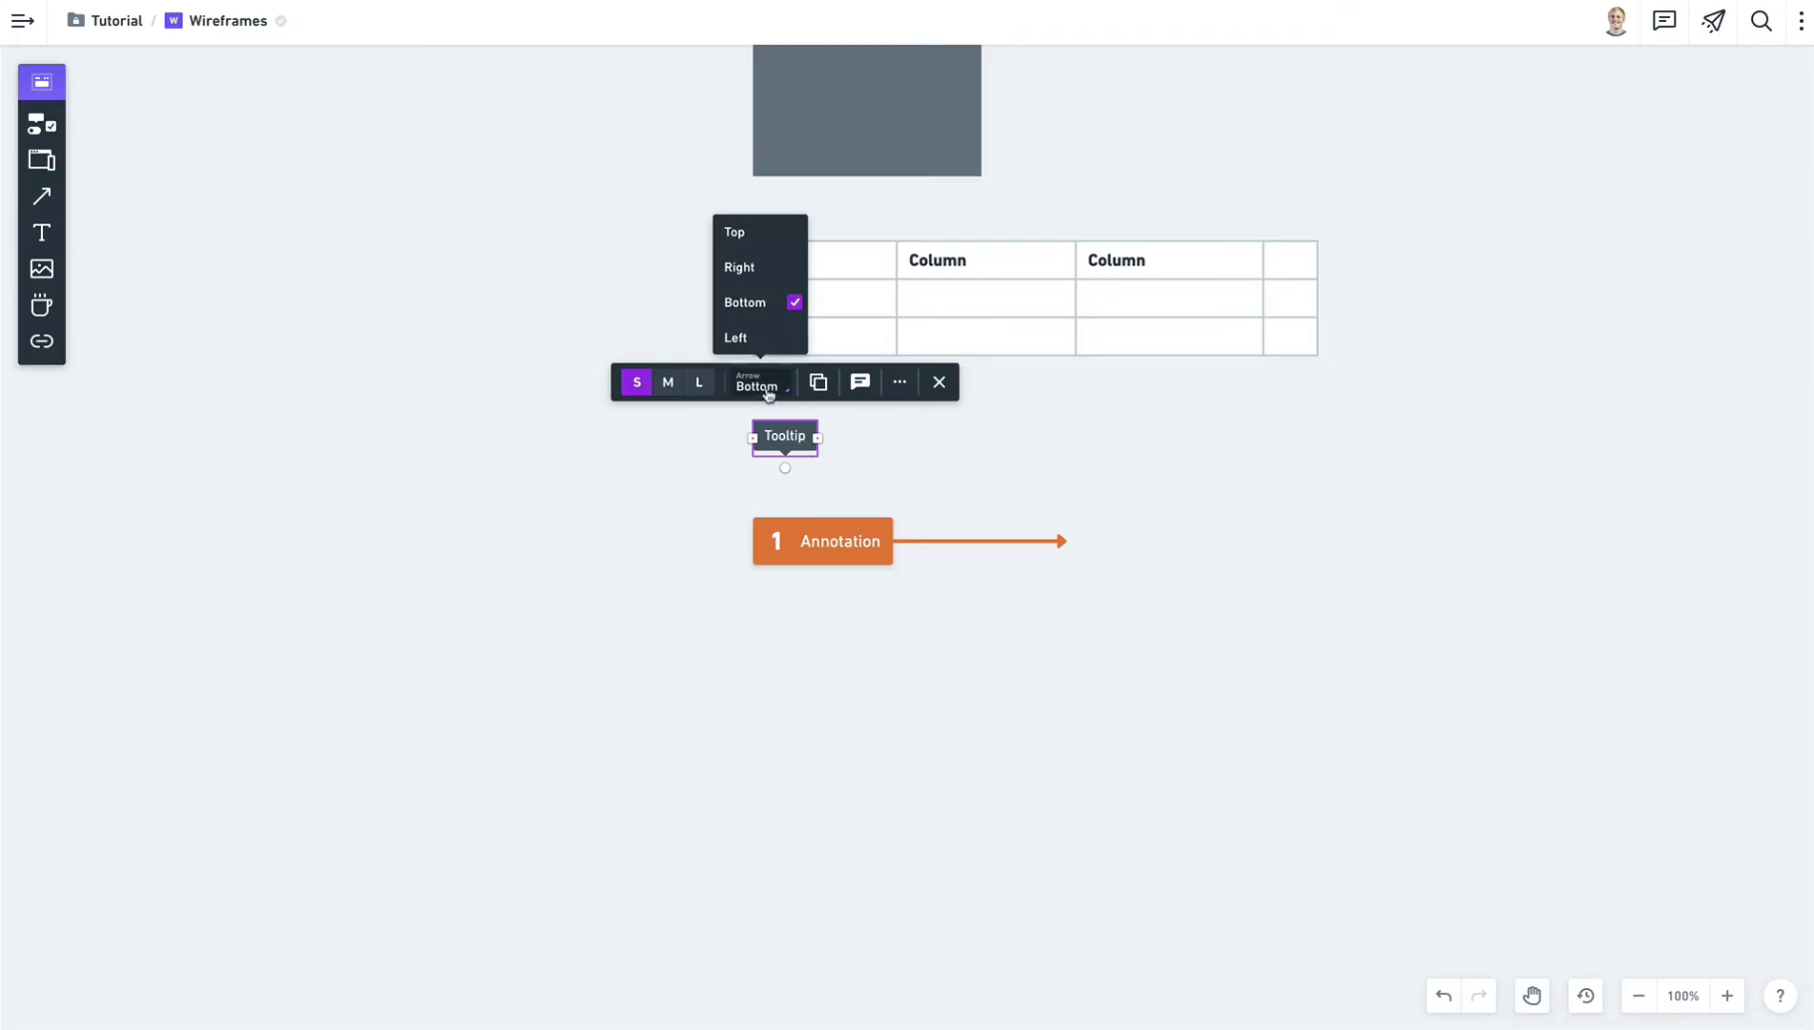
pyautogui.click(758, 277)
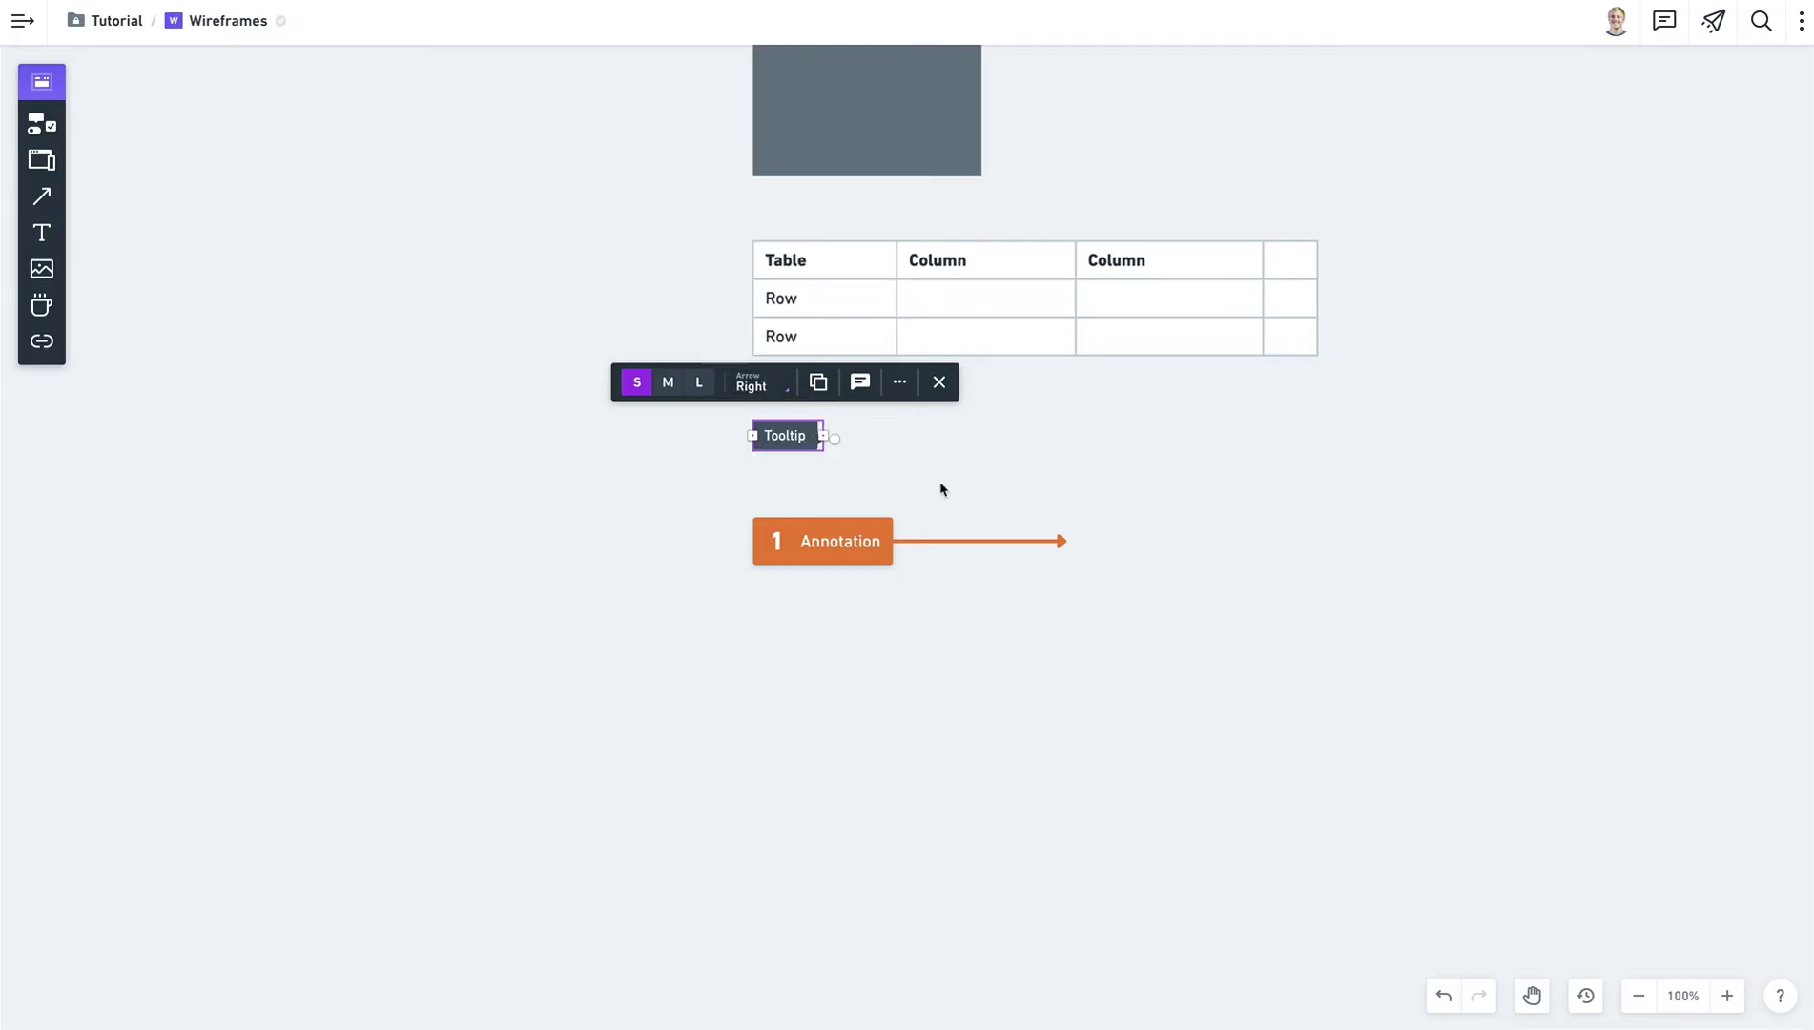
pyautogui.click(944, 477)
pyautogui.click(801, 448)
pyautogui.click(1008, 475)
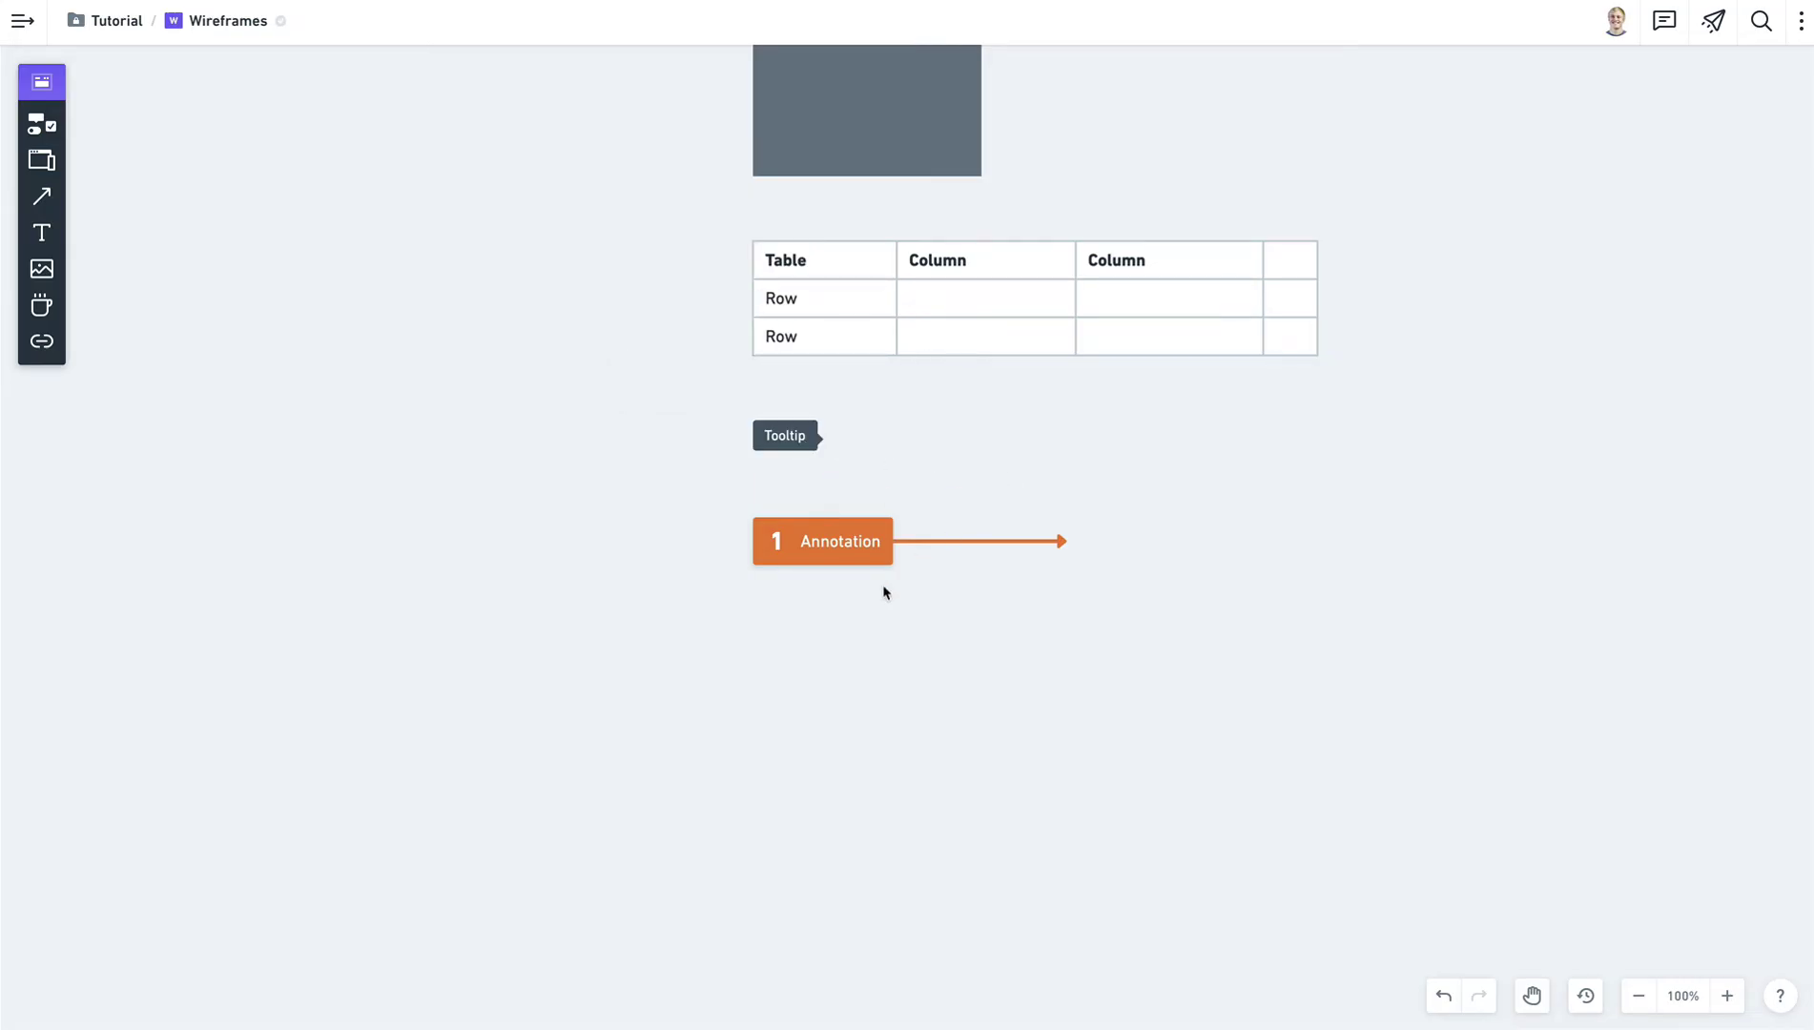
pyautogui.click(868, 560)
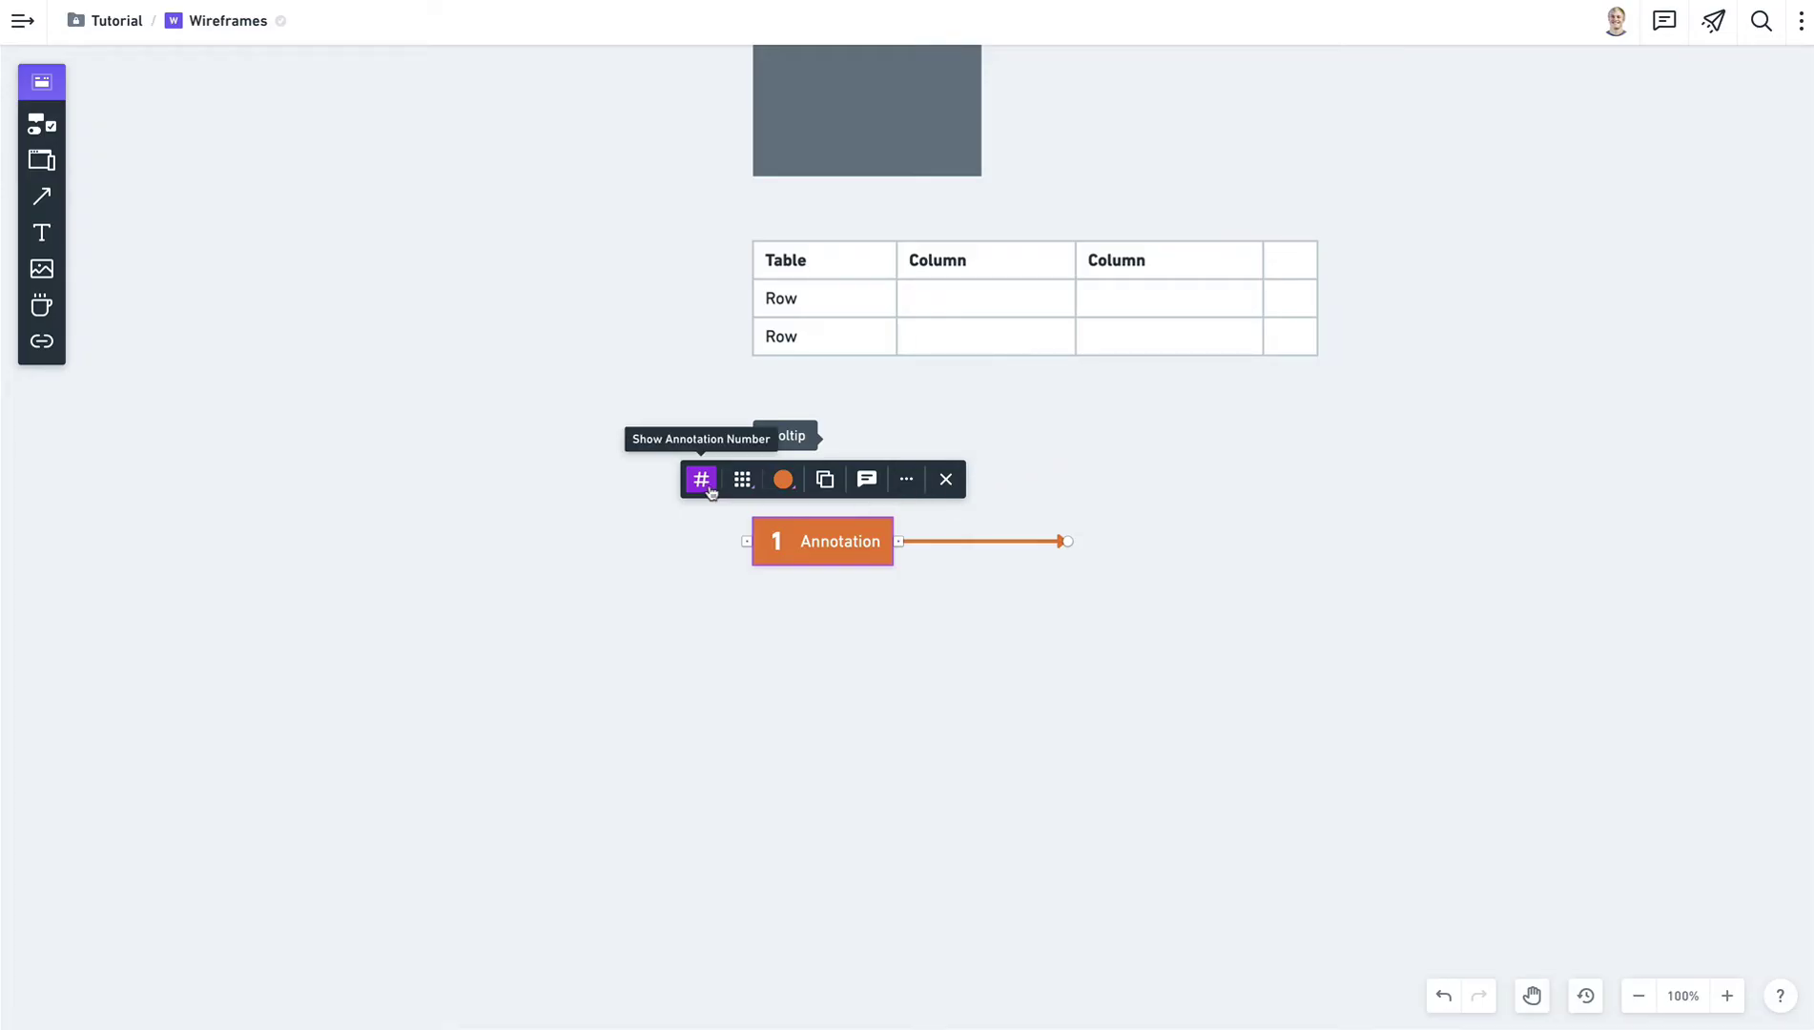
# Replace the orange annotation's number with a warning icon.
pyautogui.click(891, 599)
pyautogui.moveTo(830, 540); pyautogui.dragTo(840, 614)
pyautogui.click(887, 732)
pyautogui.moveTo(708, 585); pyautogui.dragTo(891, 662)
pyautogui.press('Delete')
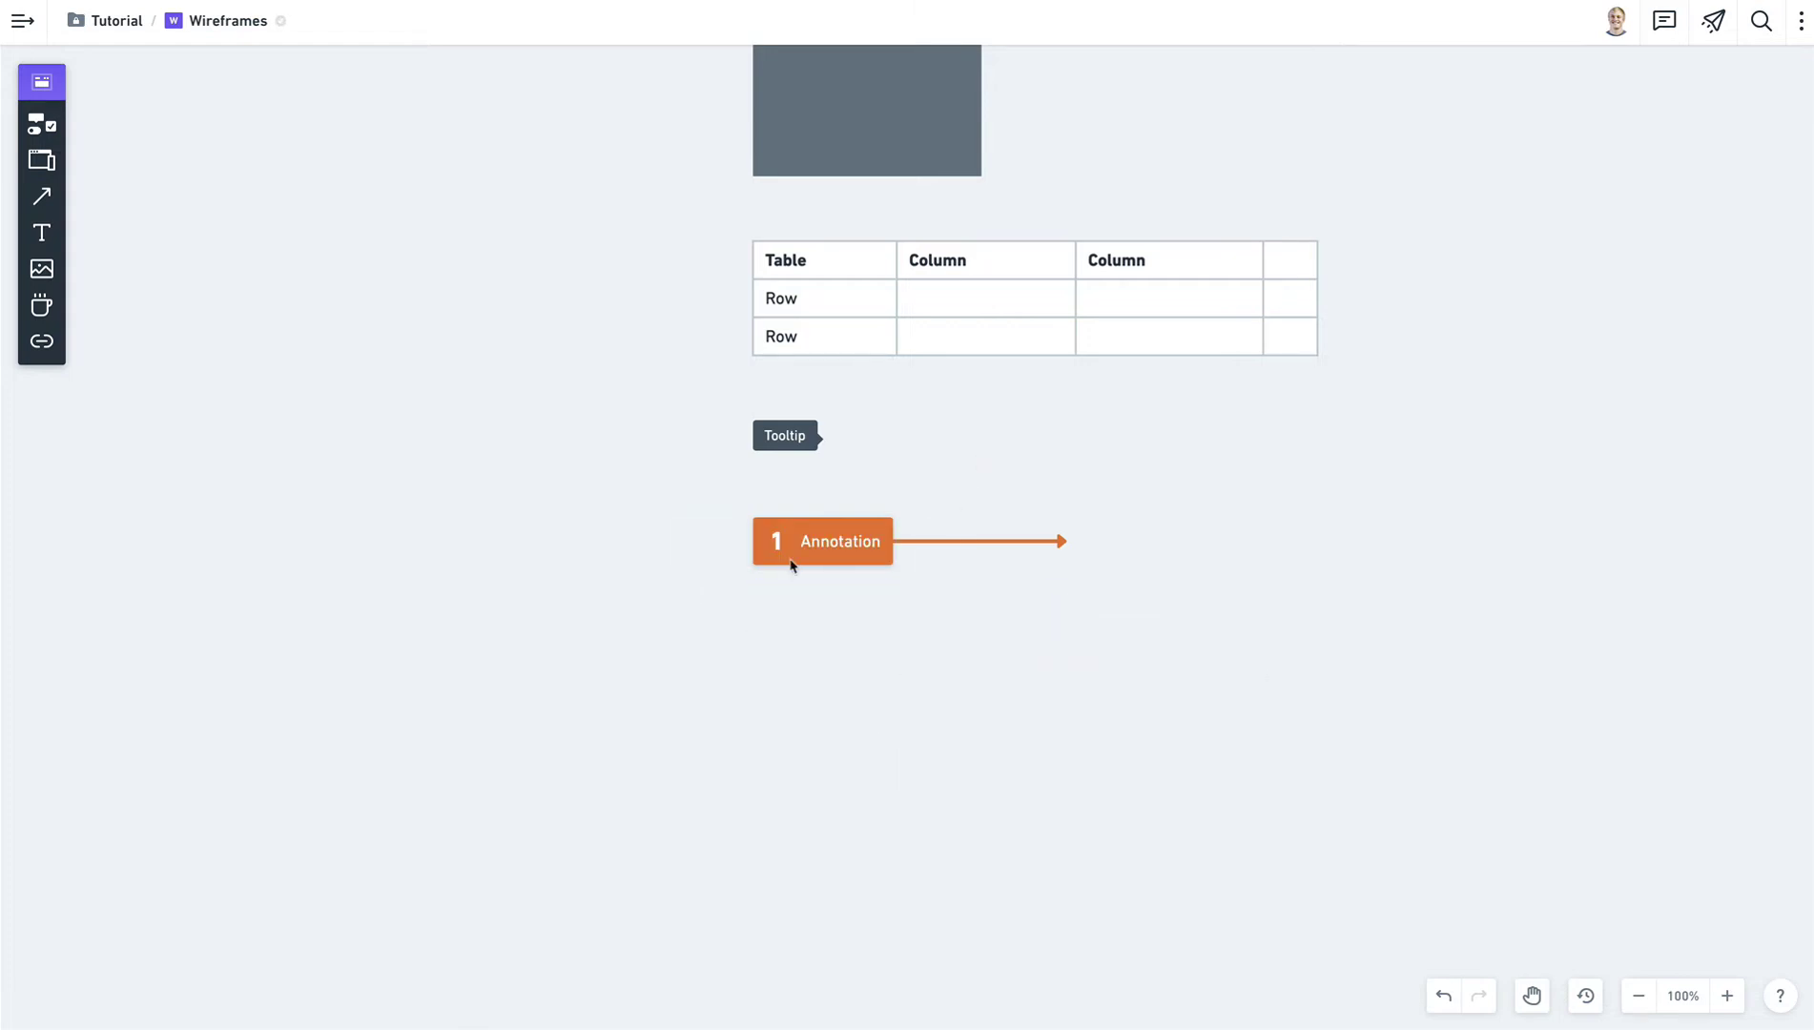
pyautogui.click(790, 562)
pyautogui.click(743, 480)
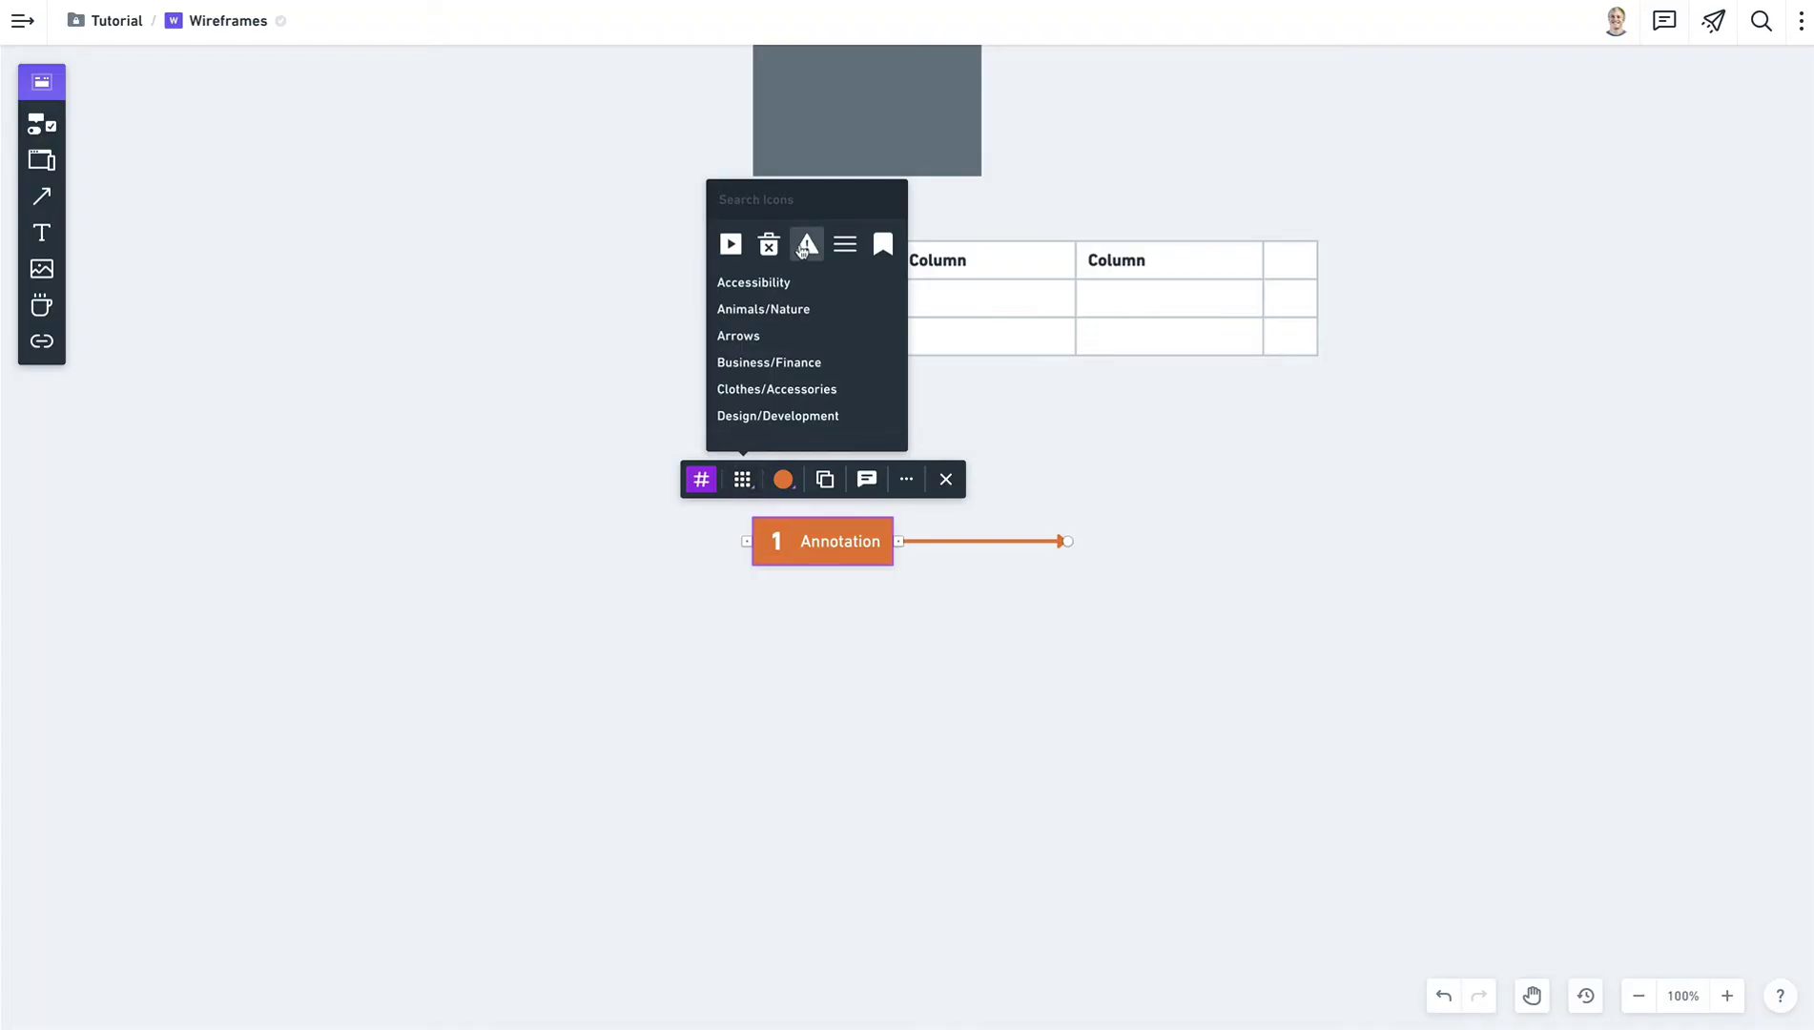
pyautogui.click(807, 245)
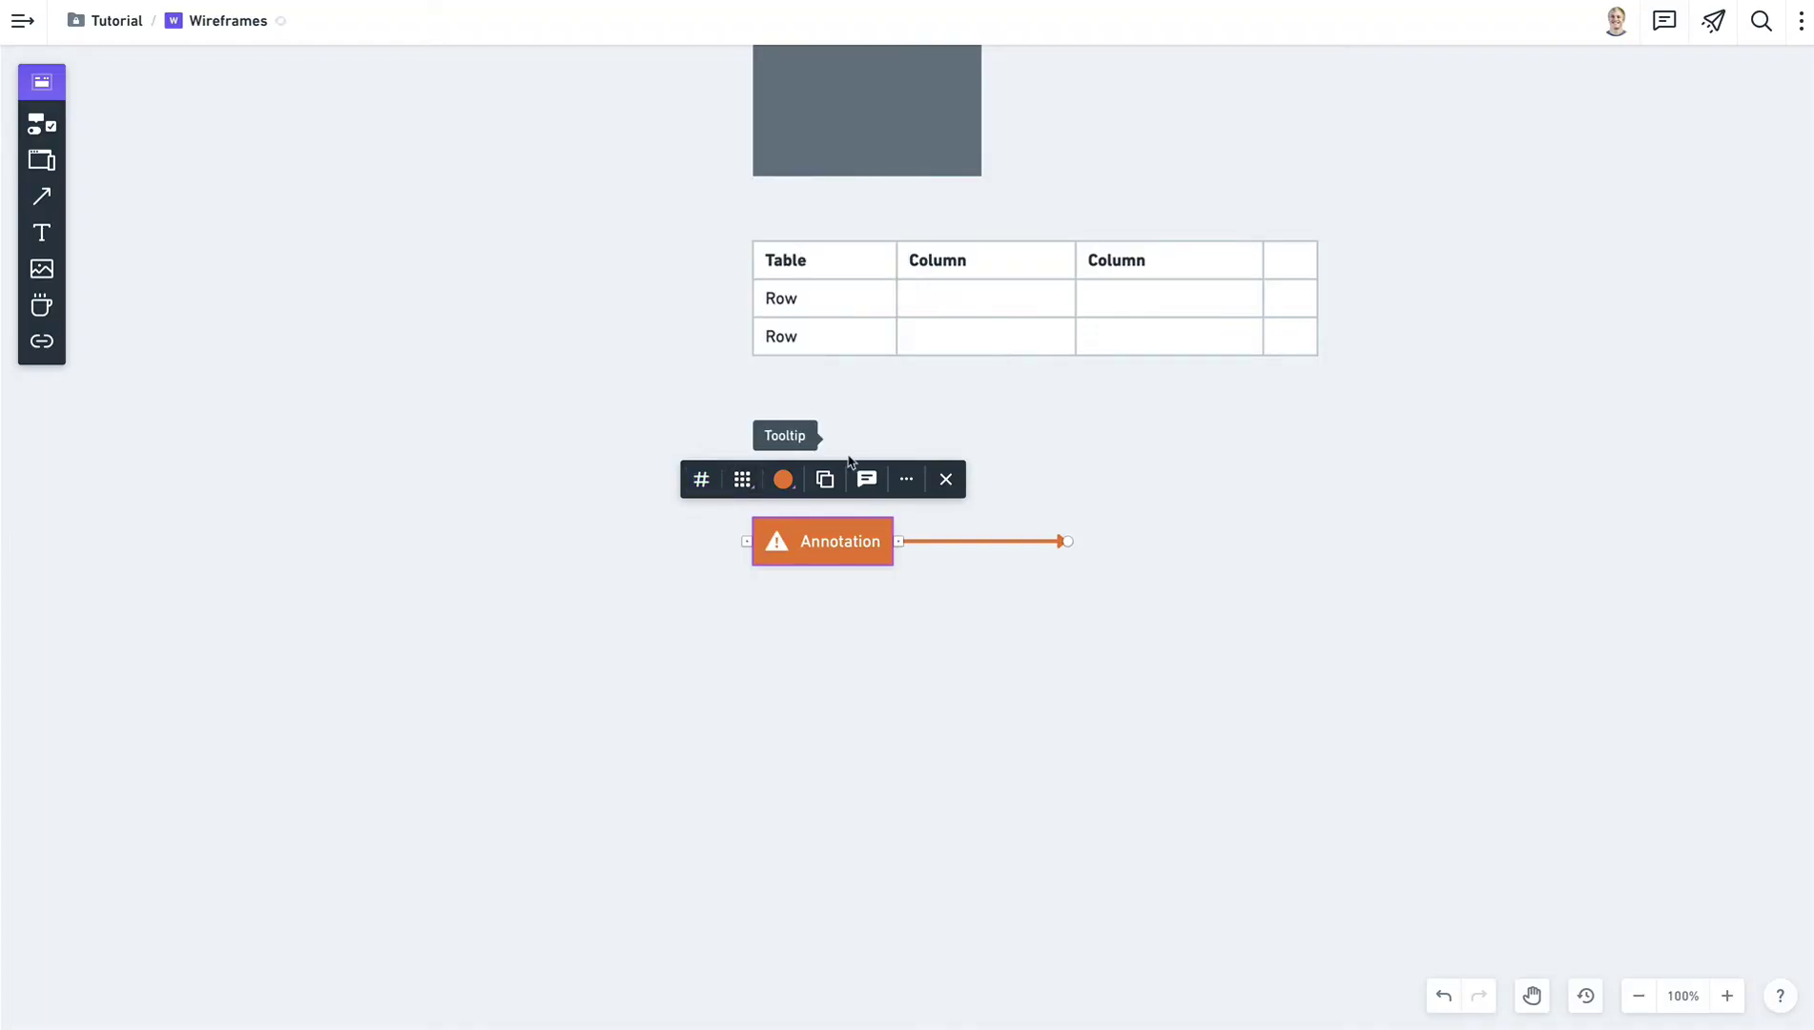
pyautogui.click(871, 591)
# Duplicate it below, colour the copy green and give it a thumbs-up icon.
pyautogui.moveTo(855, 539); pyautogui.dragTo(855, 603)
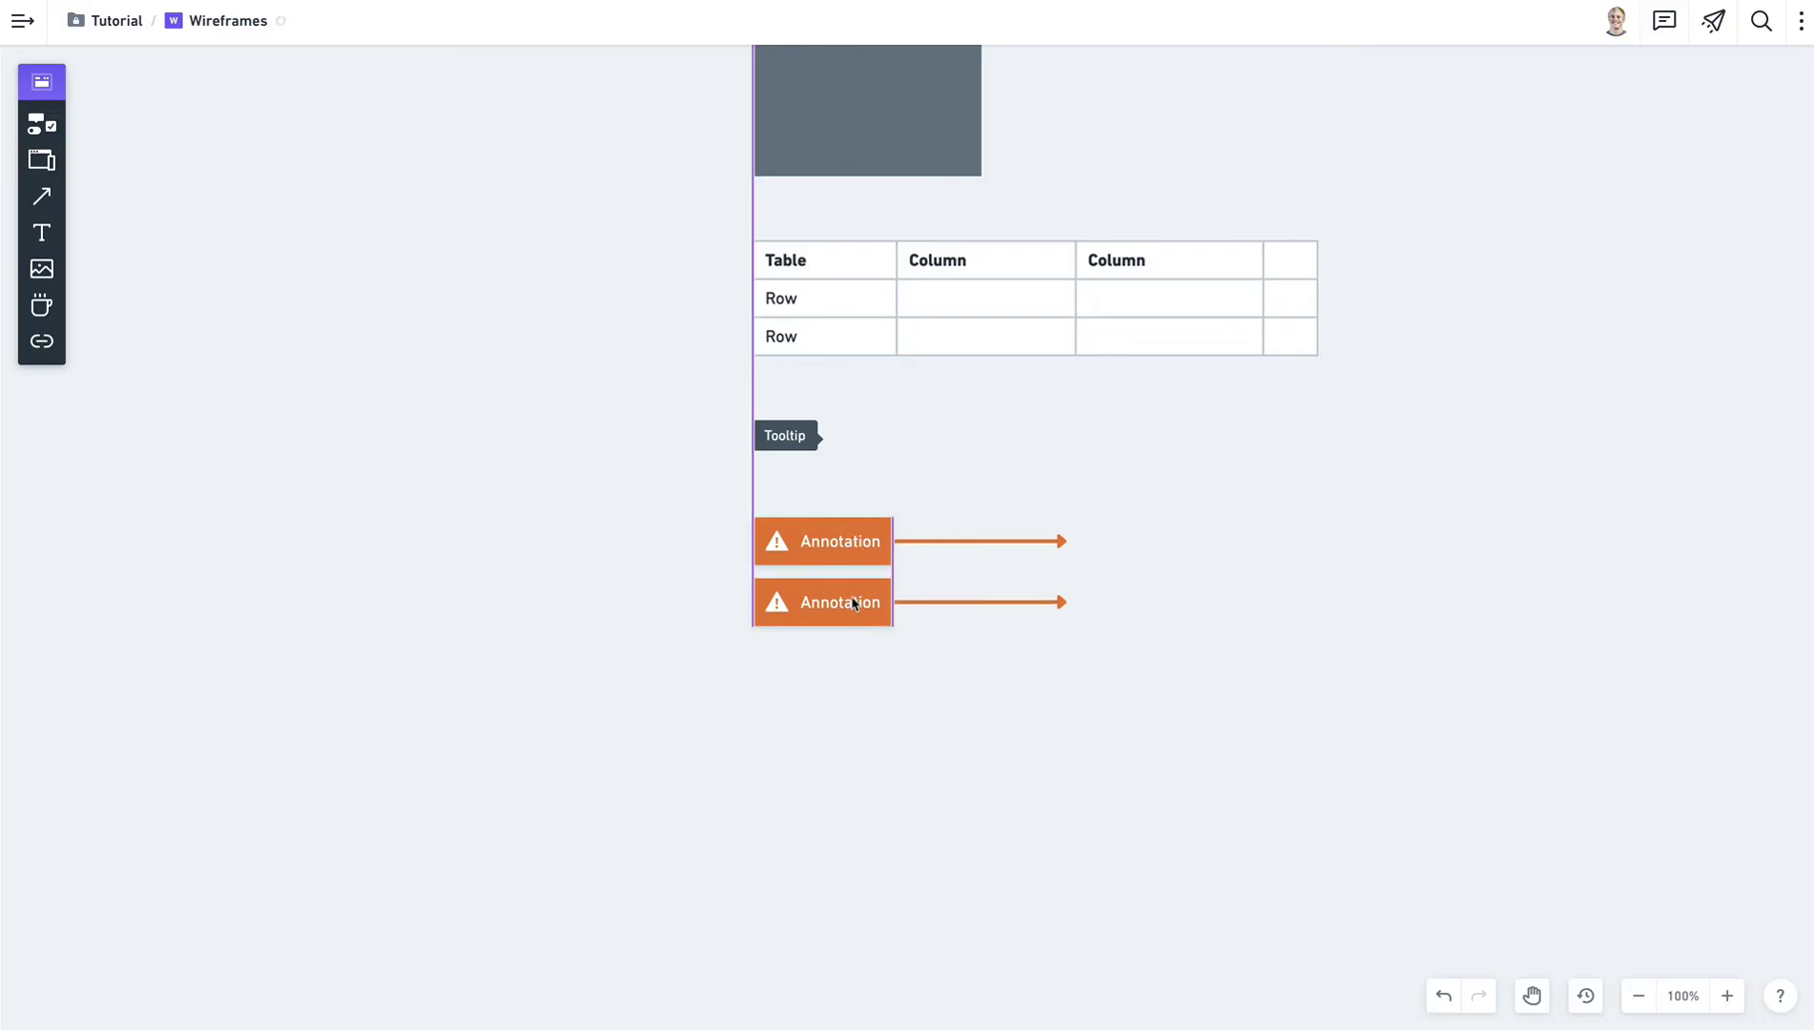
pyautogui.click(784, 540)
pyautogui.click(798, 491)
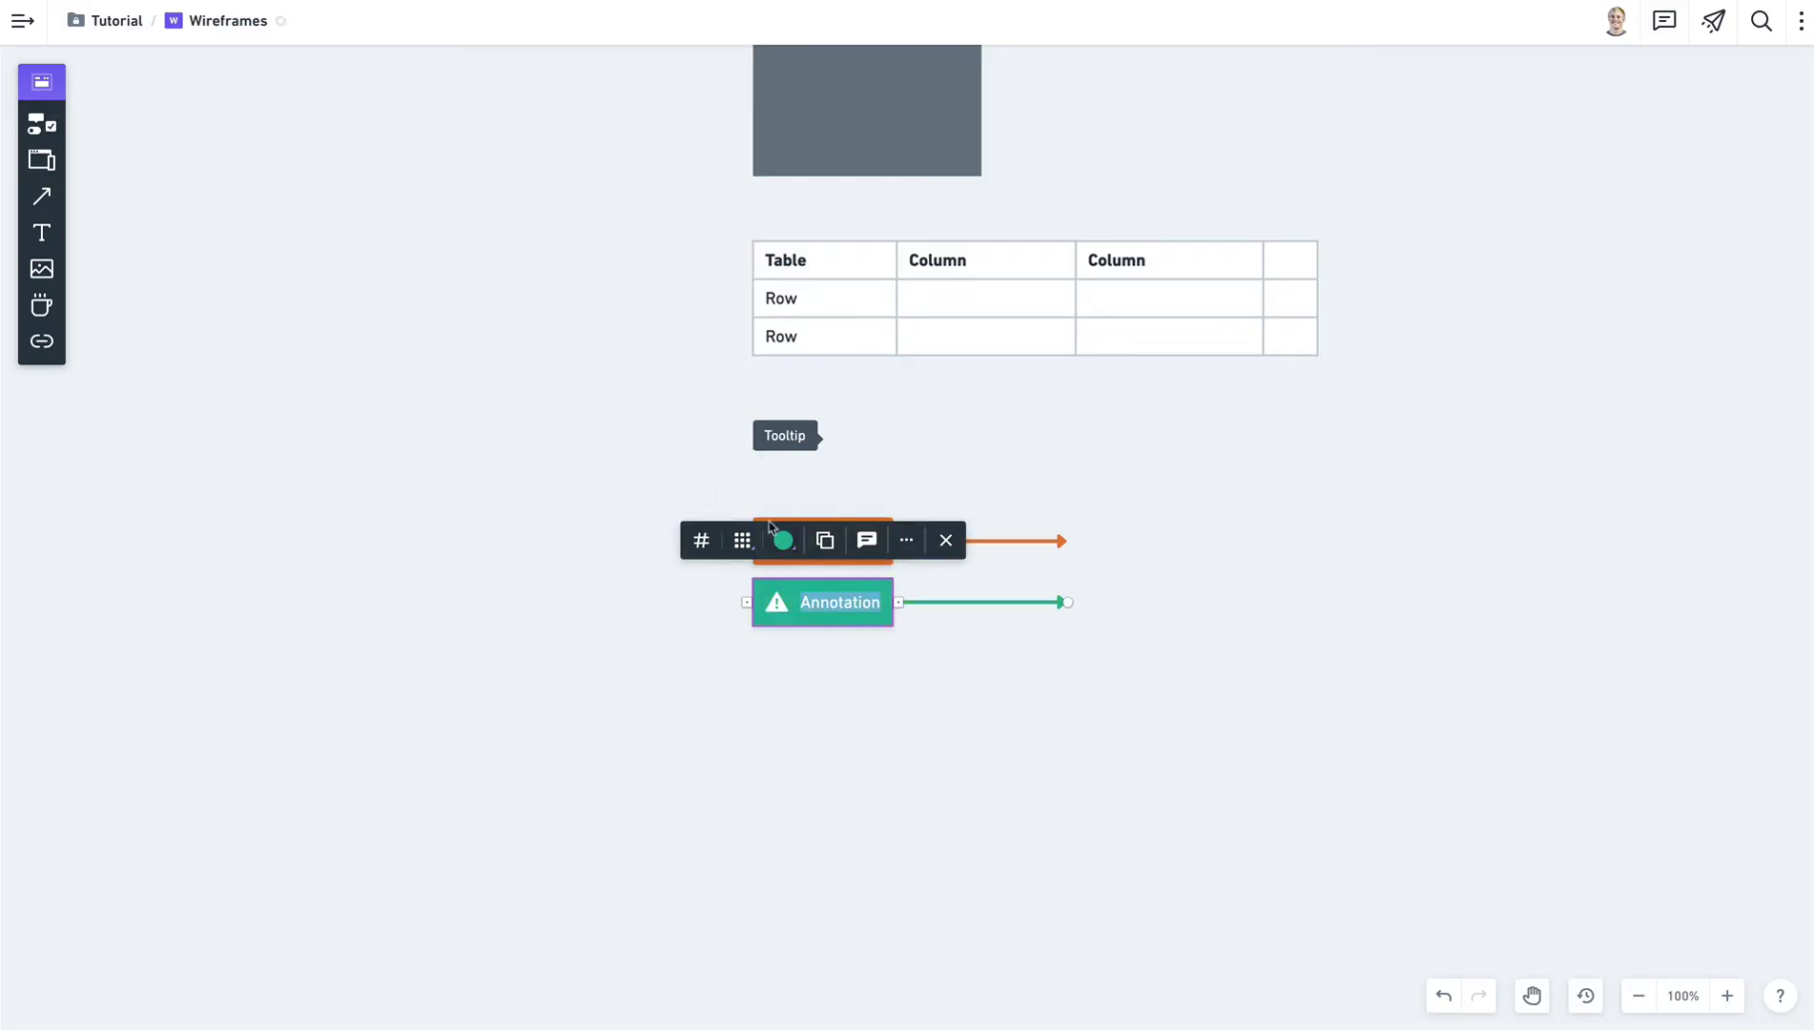
pyautogui.click(742, 540)
pyautogui.write('thumb')
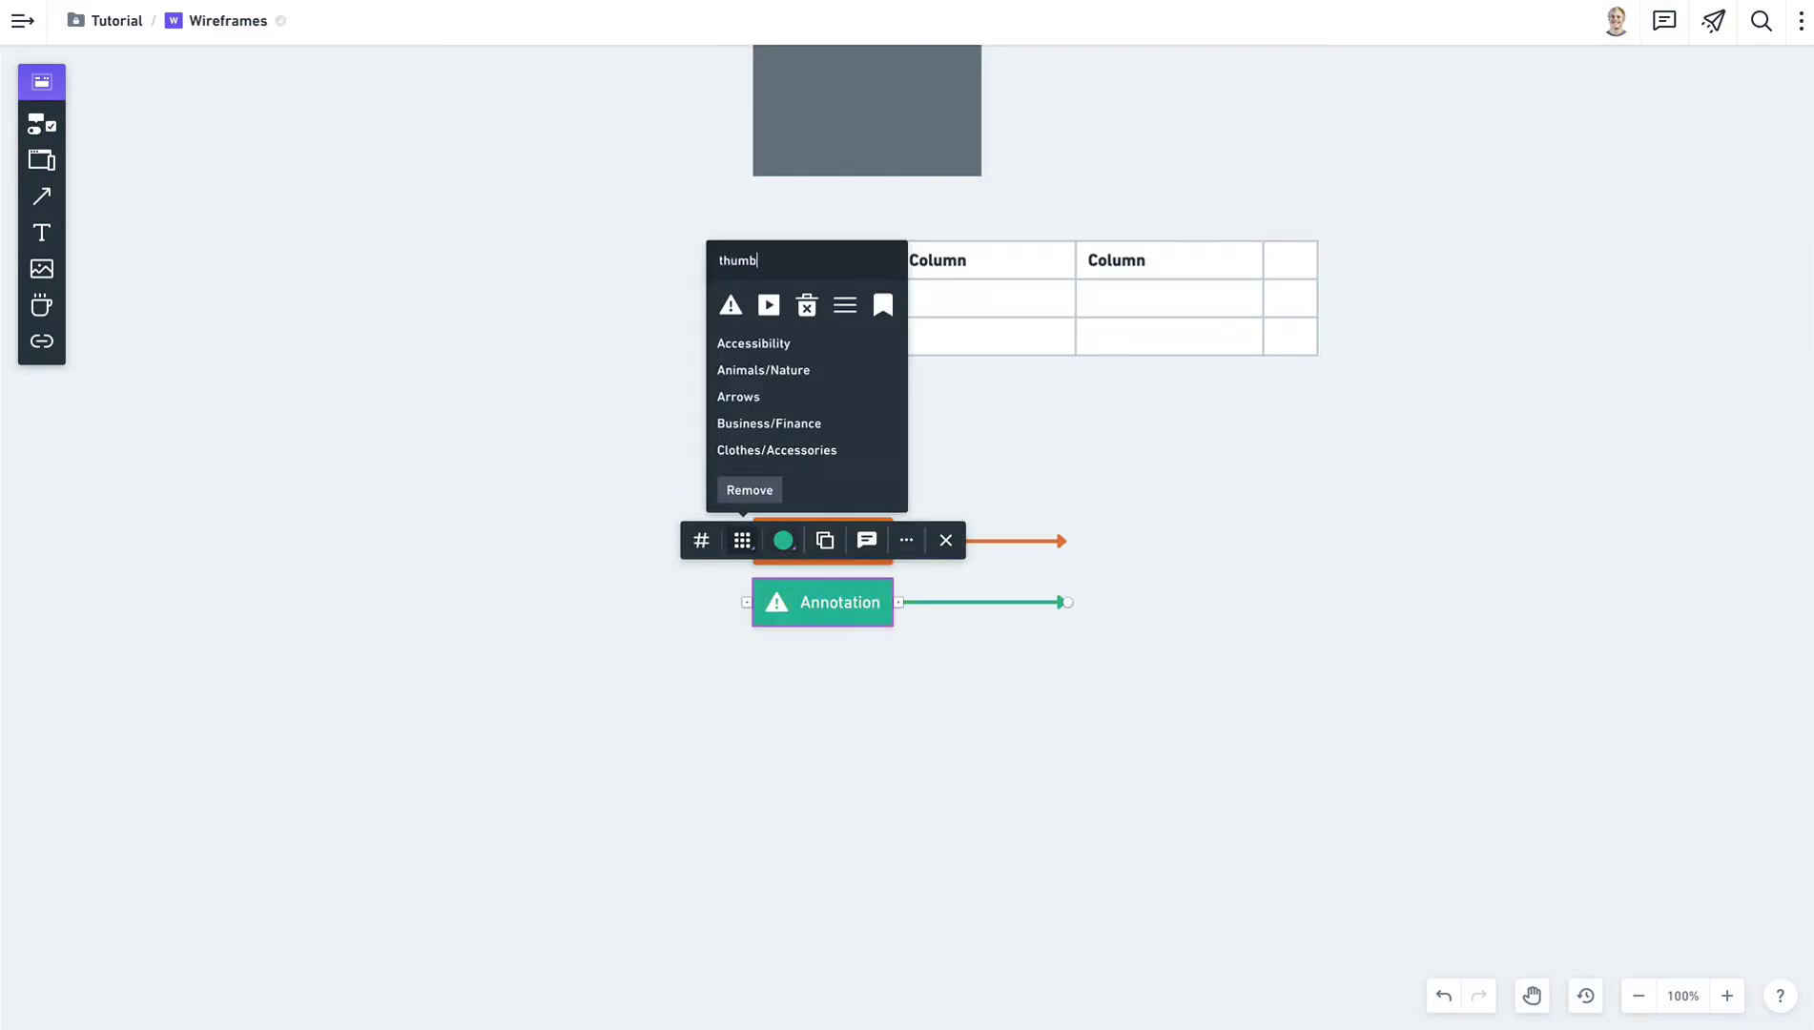
pyautogui.click(769, 306)
pyautogui.click(913, 653)
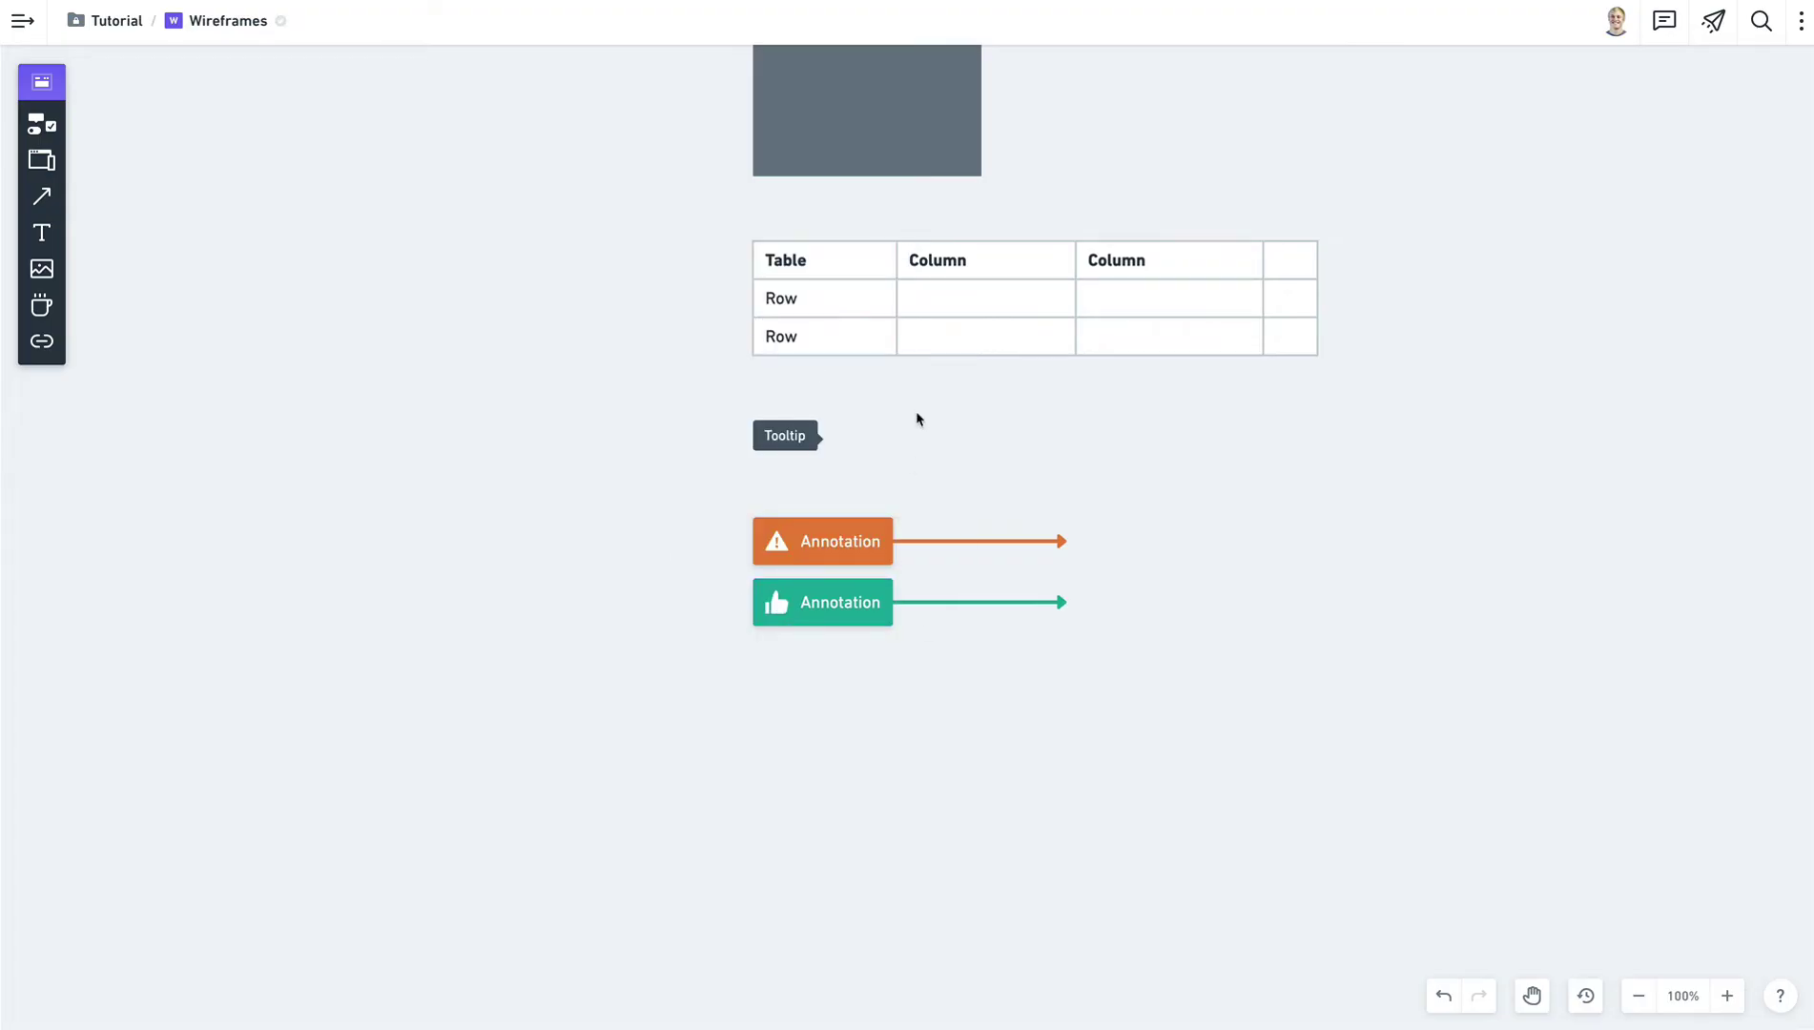
# Pan to the Wireframes mind map and expand its Shortcuts branch.
pyautogui.scroll(-5, 918, 420)
pyautogui.press('space')
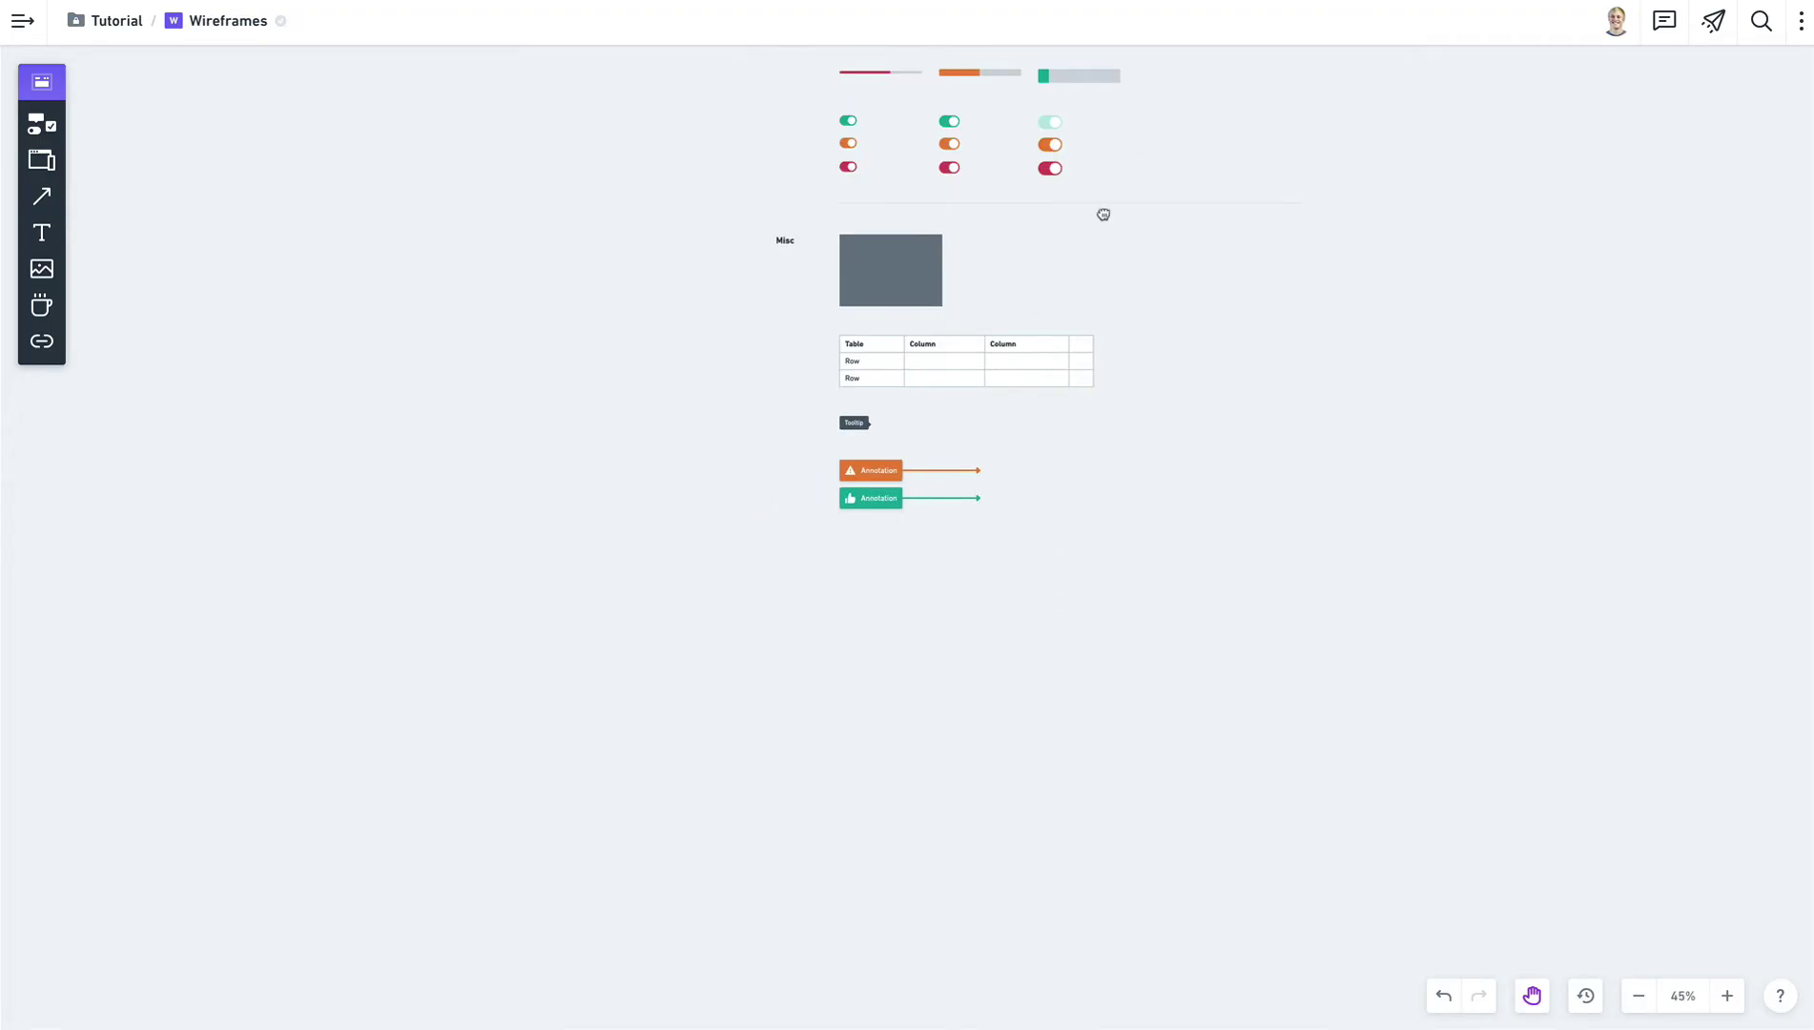
pyautogui.moveTo(1102, 211); pyautogui.dragTo(998, 578)
pyautogui.scroll(-1, 983, 458)
pyautogui.moveTo(1107, 272); pyautogui.dragTo(1028, 624)
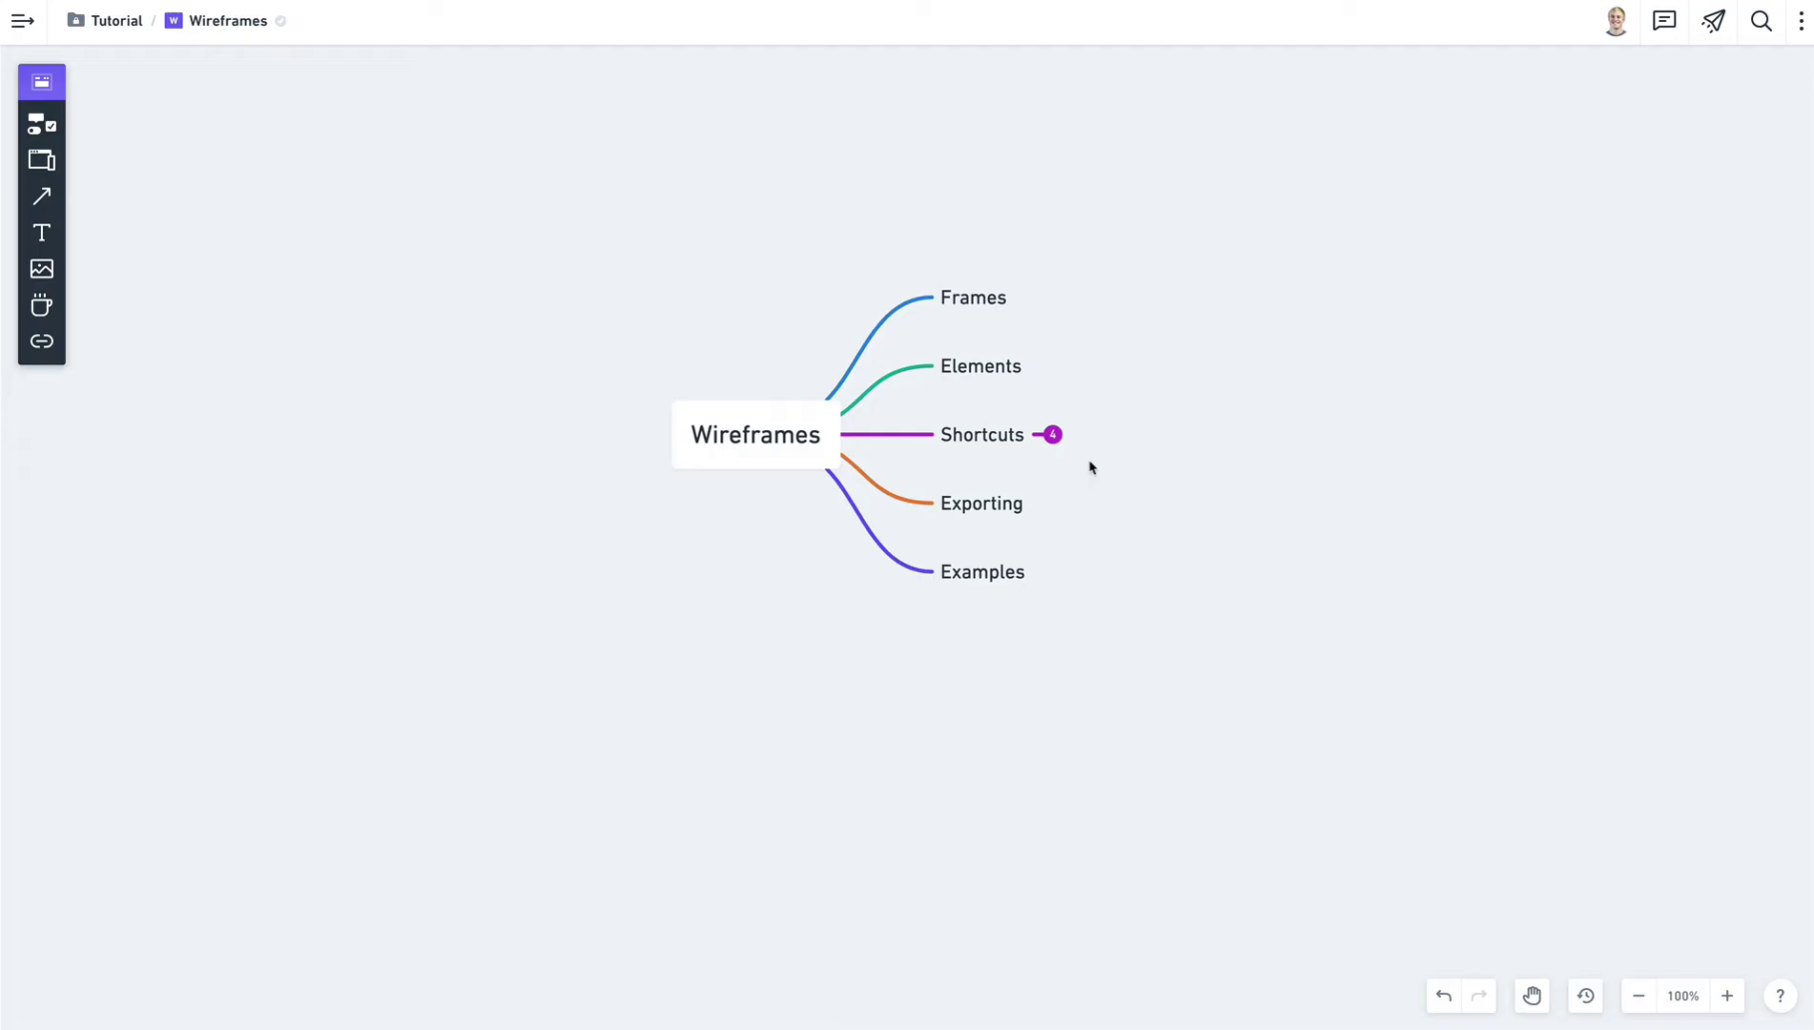
pyautogui.click(1053, 435)
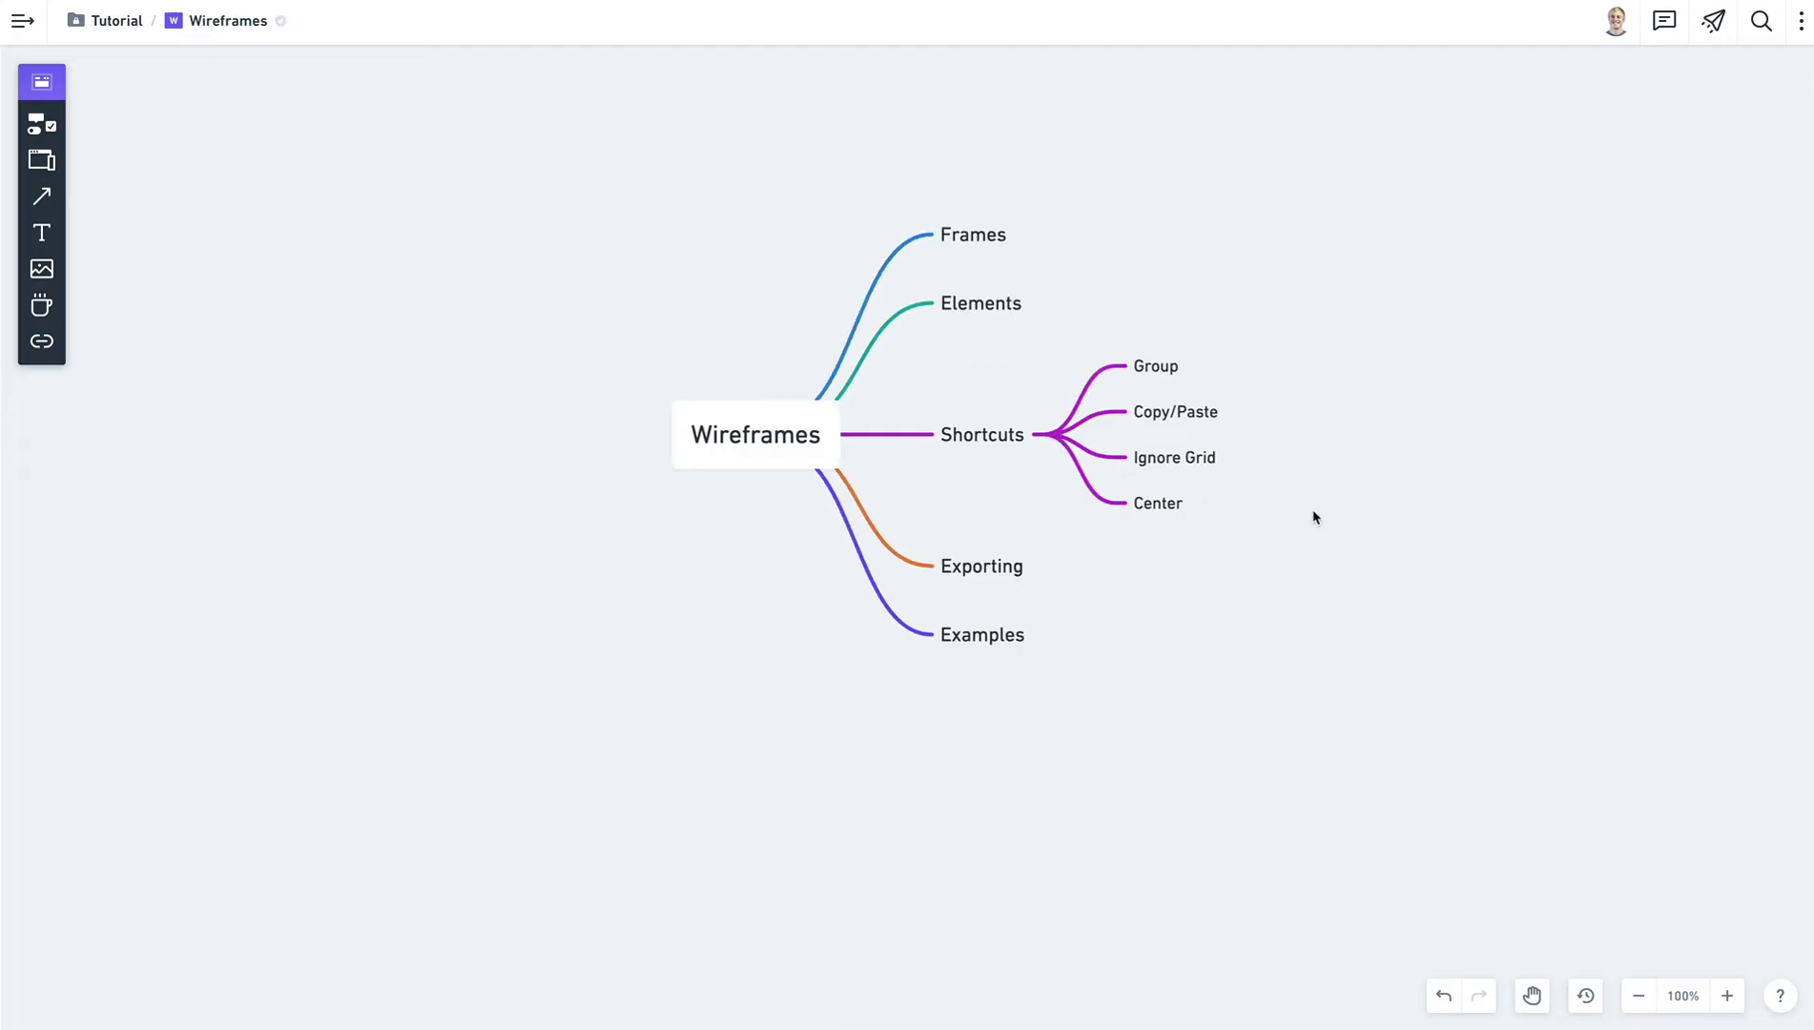
# Move the mind map left and paste the Acme Corp phone frame beside it.
pyautogui.moveTo(1531, 469); pyautogui.dragTo(972, 501)
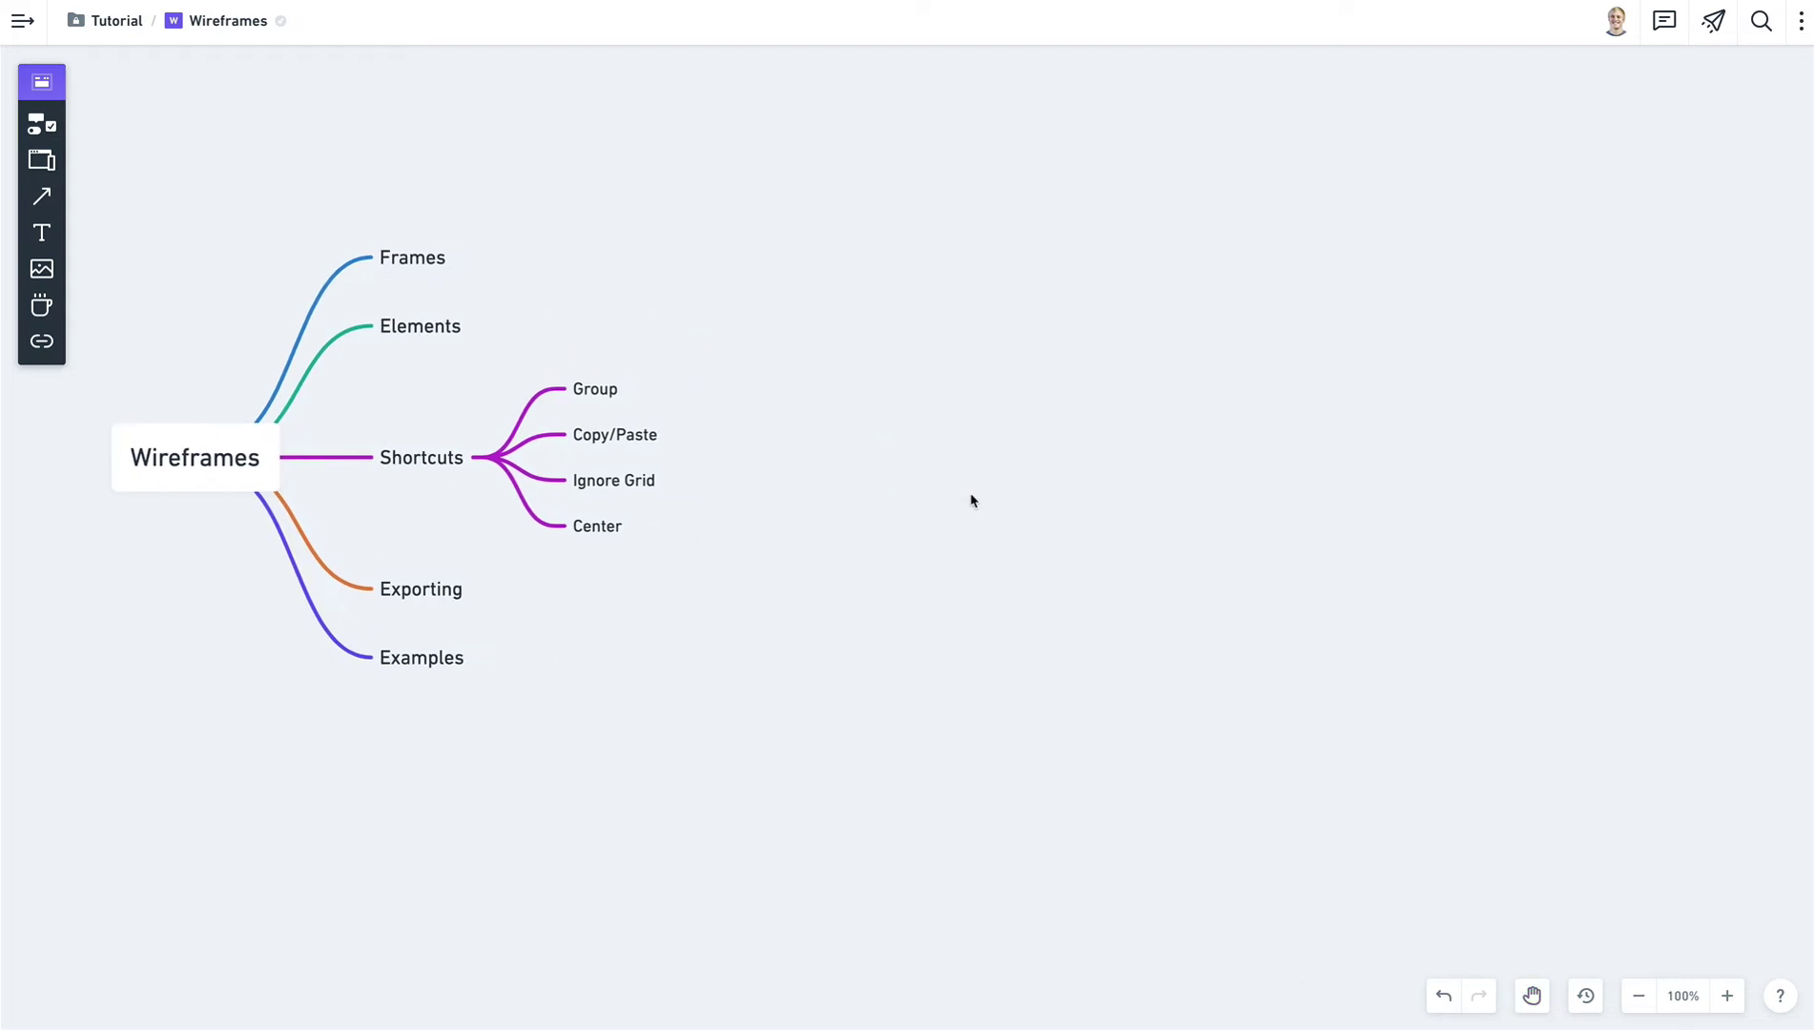
pyautogui.hotkey('ctrl', 'v')
pyautogui.moveTo(1542, 154); pyautogui.dragTo(1119, 158)
pyautogui.click(1459, 315)
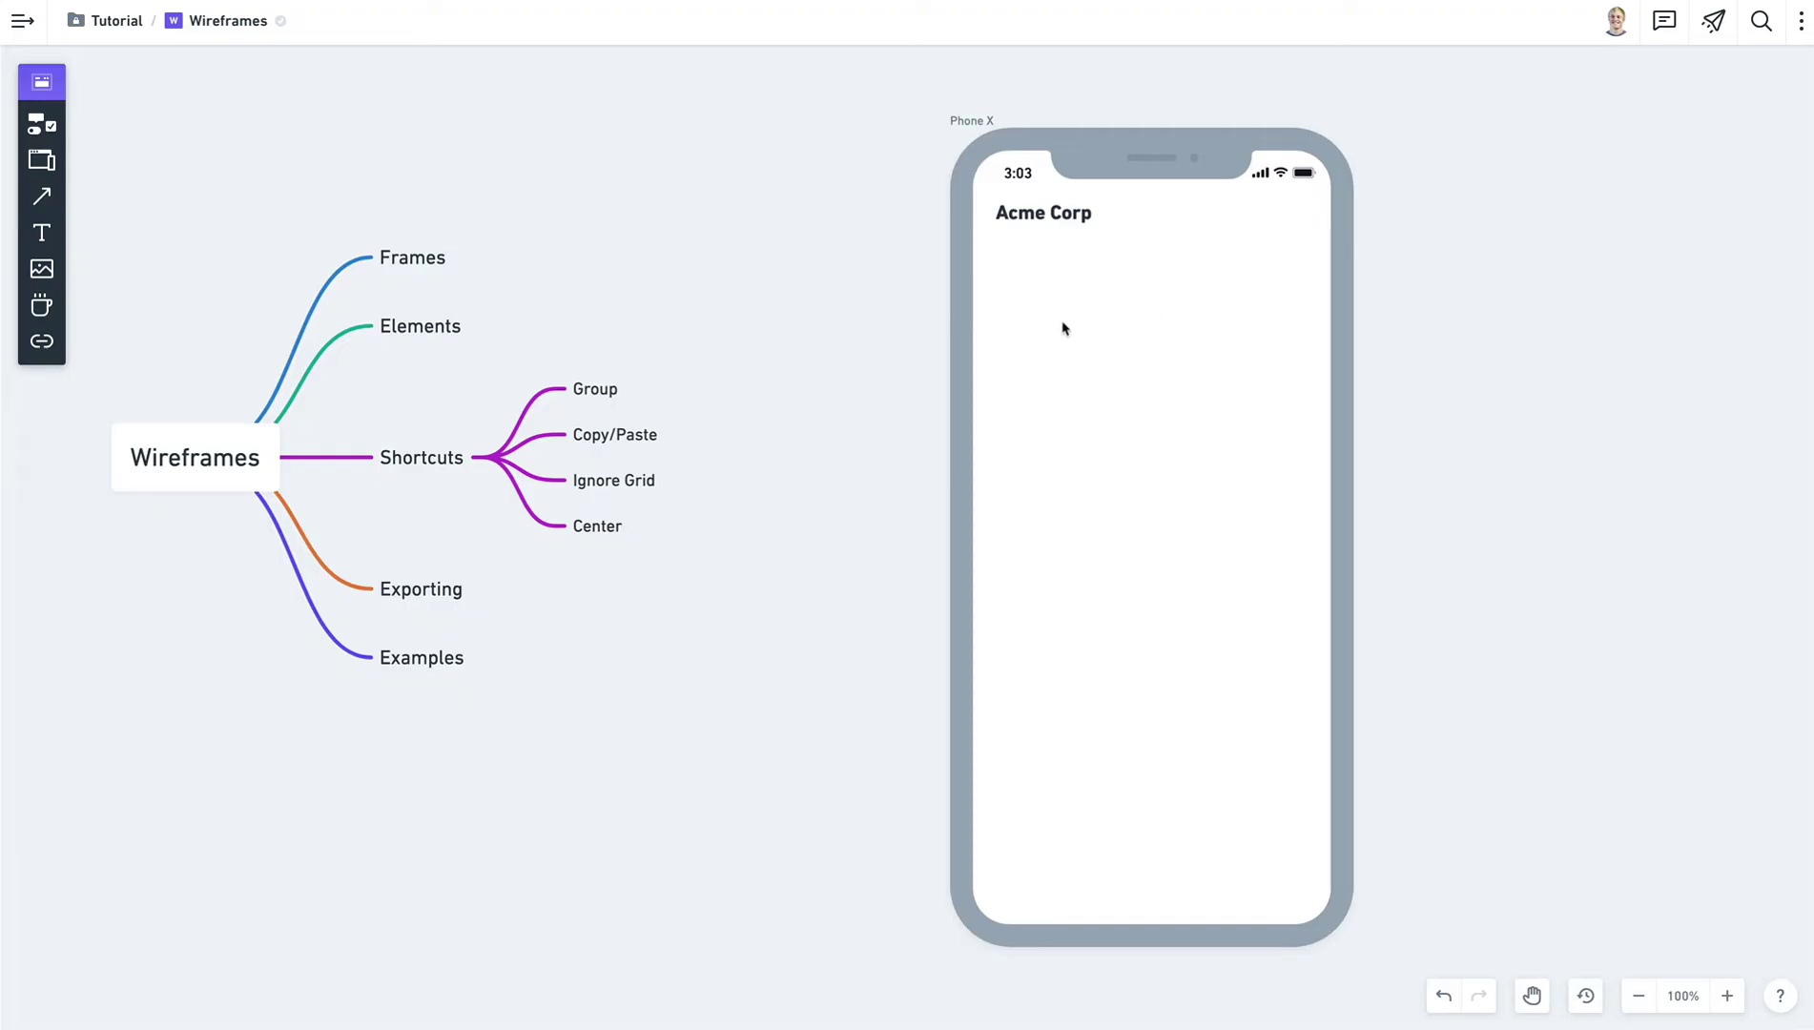
# Add an image placeholder stretched across the phone frame's width.
pyautogui.press('i')
pyautogui.click(1125, 352)
pyautogui.moveTo(1125, 352); pyautogui.dragTo(1514, 461)
pyautogui.click(1514, 461)
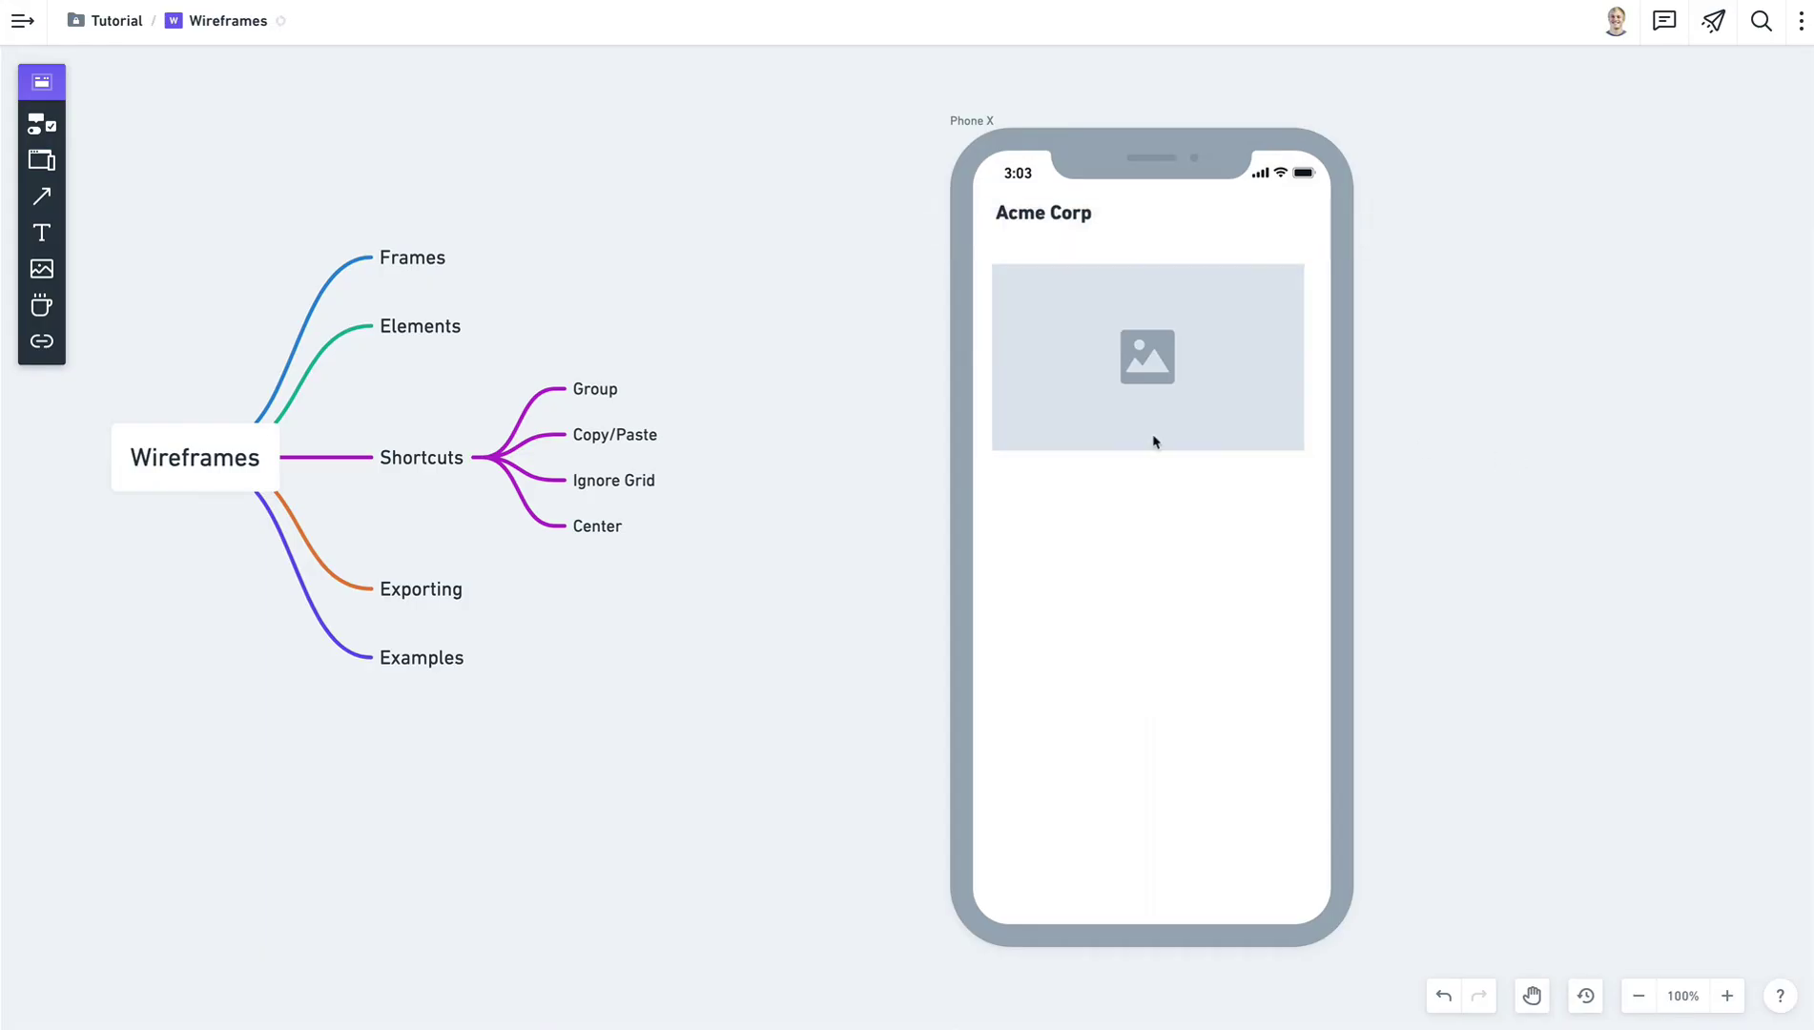
# Place a Lorem Ipsum paragraph below the image and regenerate its Latin wording.
pyautogui.write('elore')
pyautogui.press('Return')
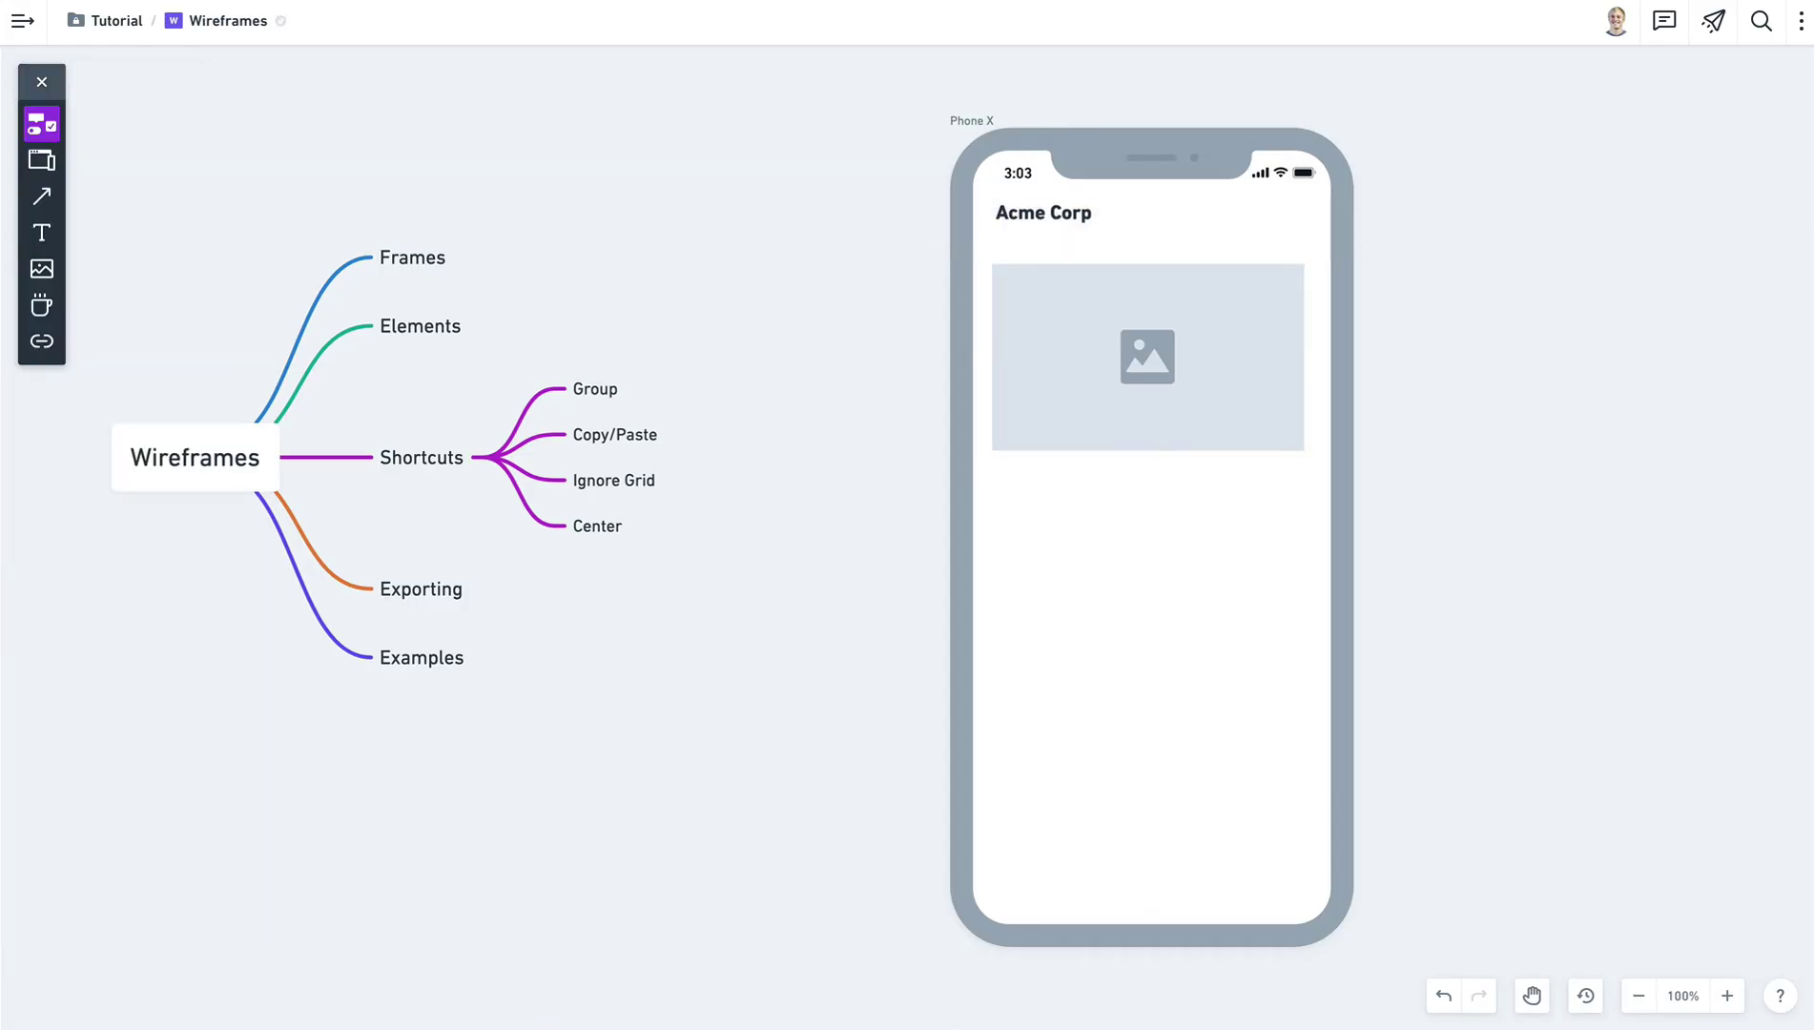
pyautogui.moveTo(988, 465); pyautogui.dragTo(1301, 519)
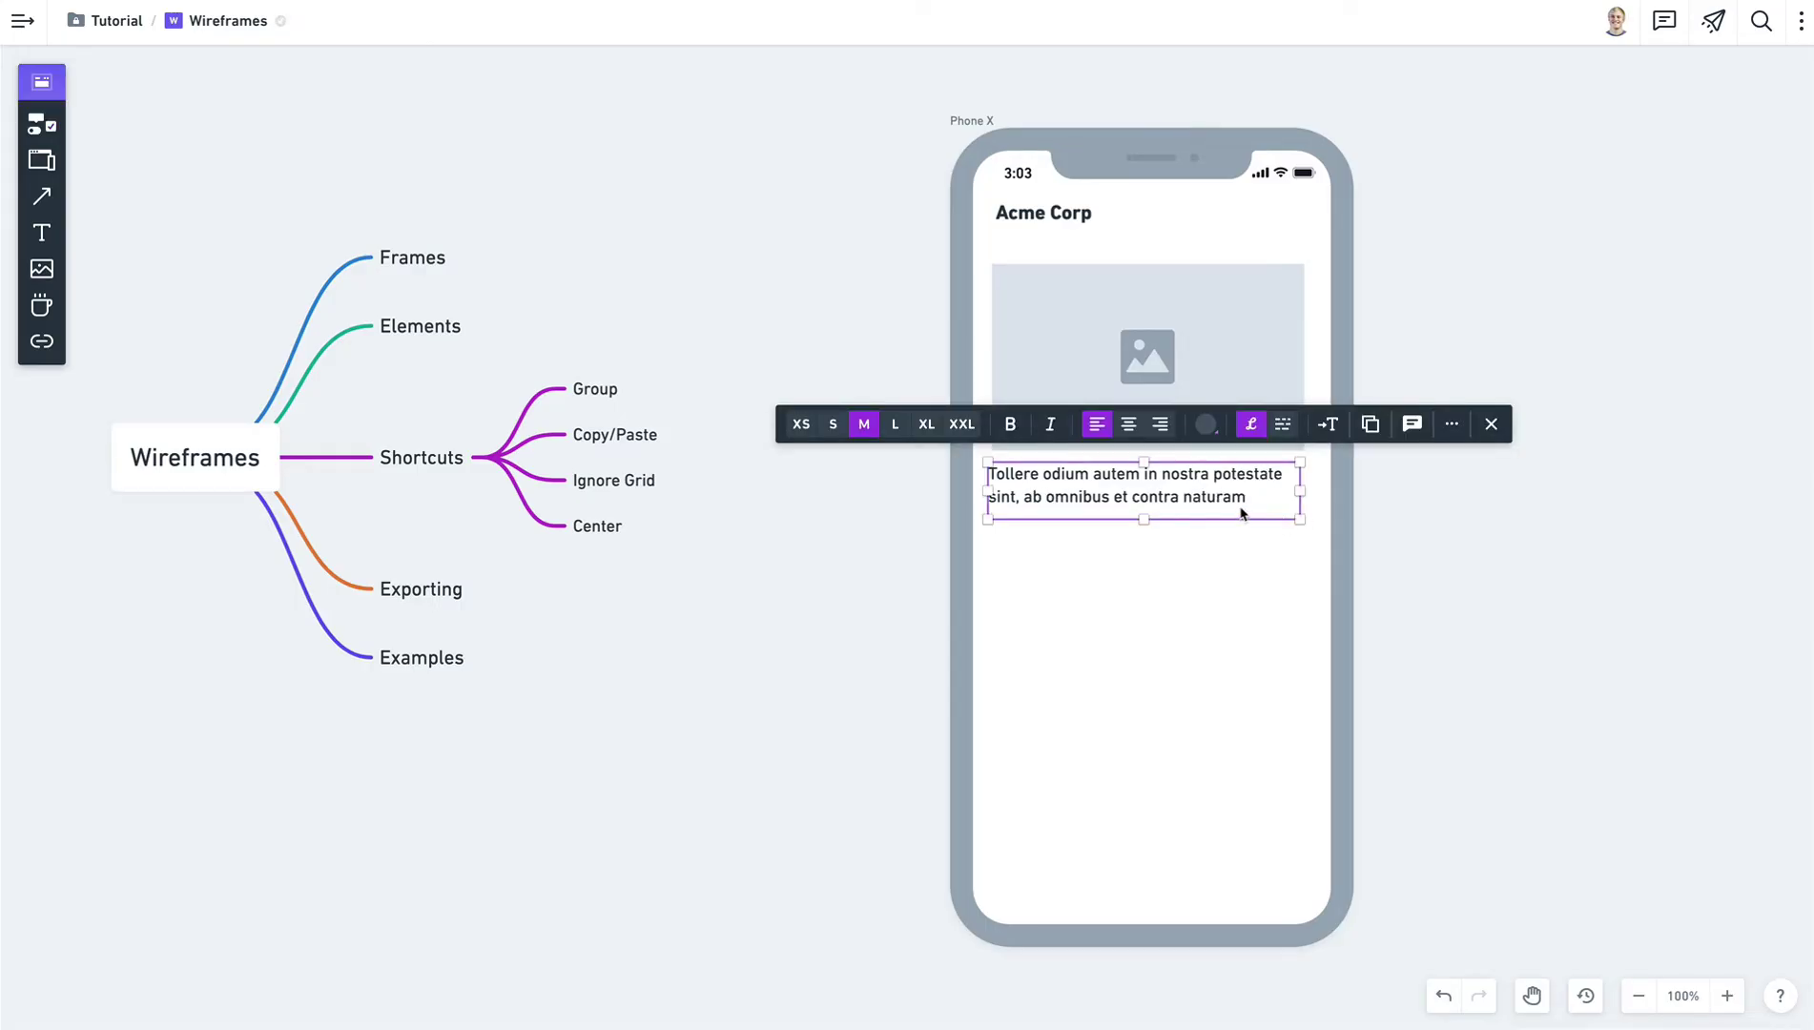
pyautogui.moveTo(1148, 519)
pyautogui.mouseDown()
pyautogui.moveTo(1150, 612)
pyautogui.moveTo(1167, 499)
pyautogui.moveTo(1165, 518)
pyautogui.mouseUp()
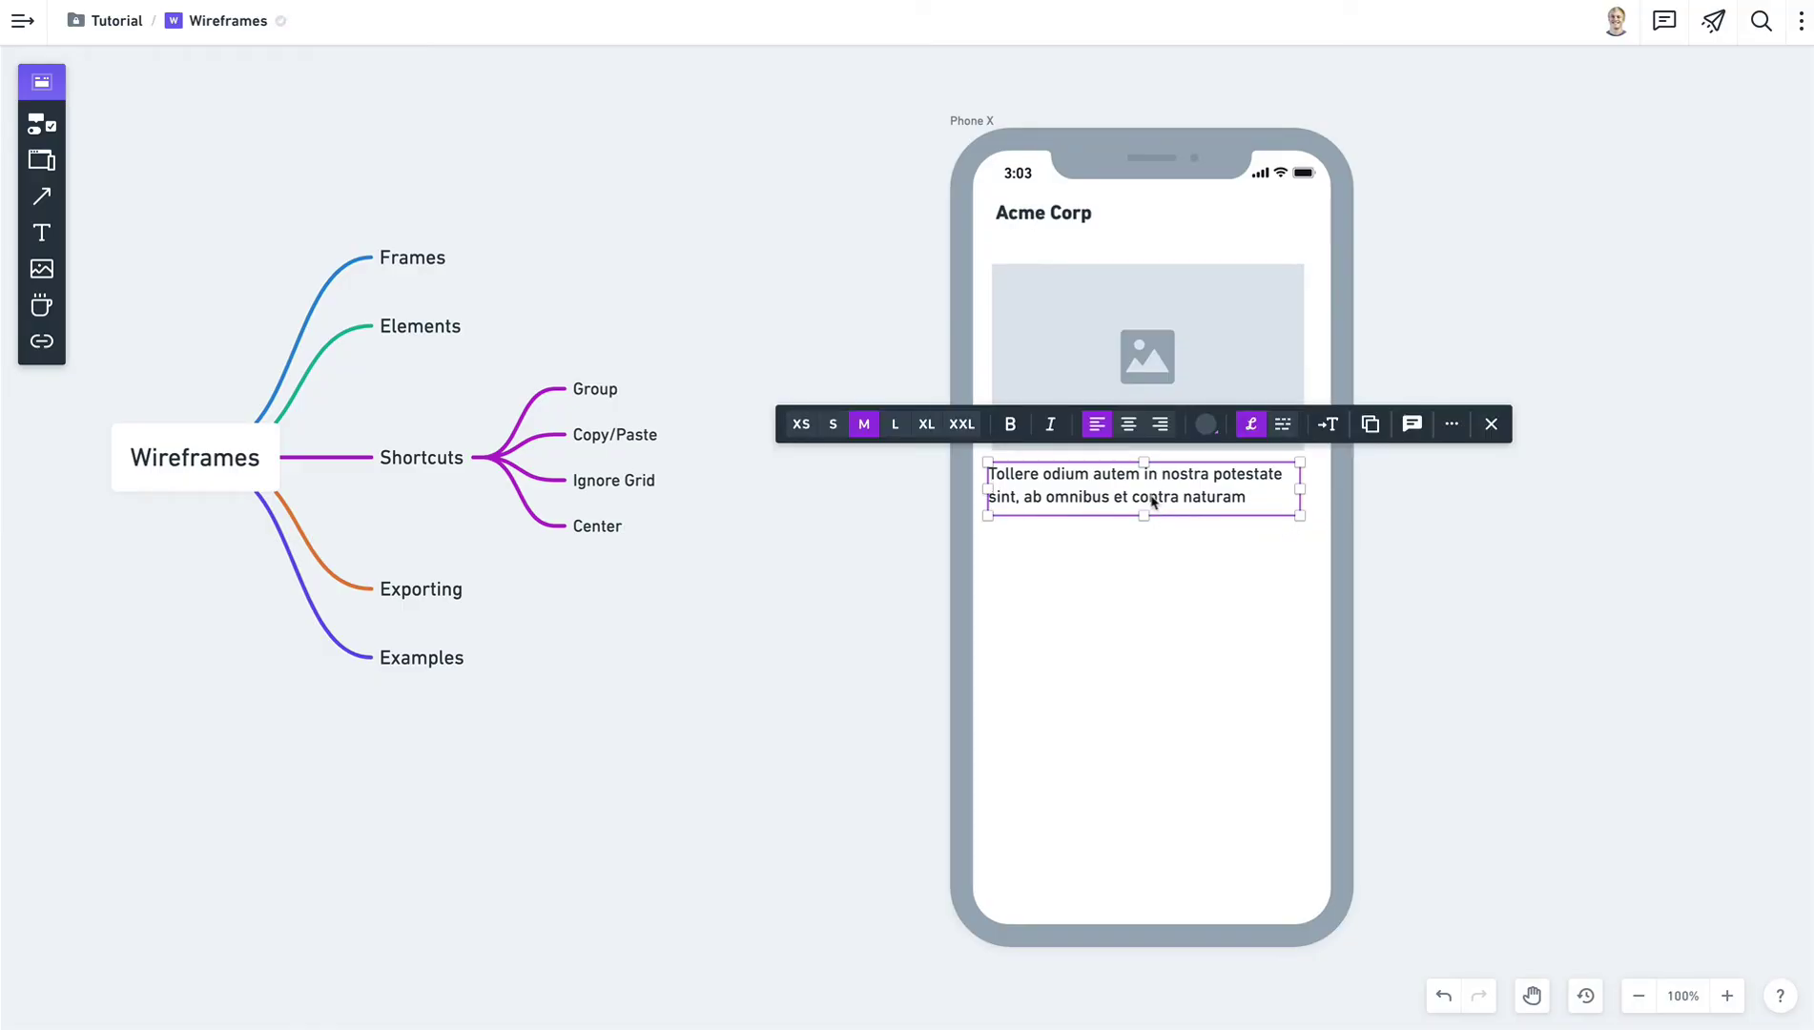
pyautogui.click(1283, 425)
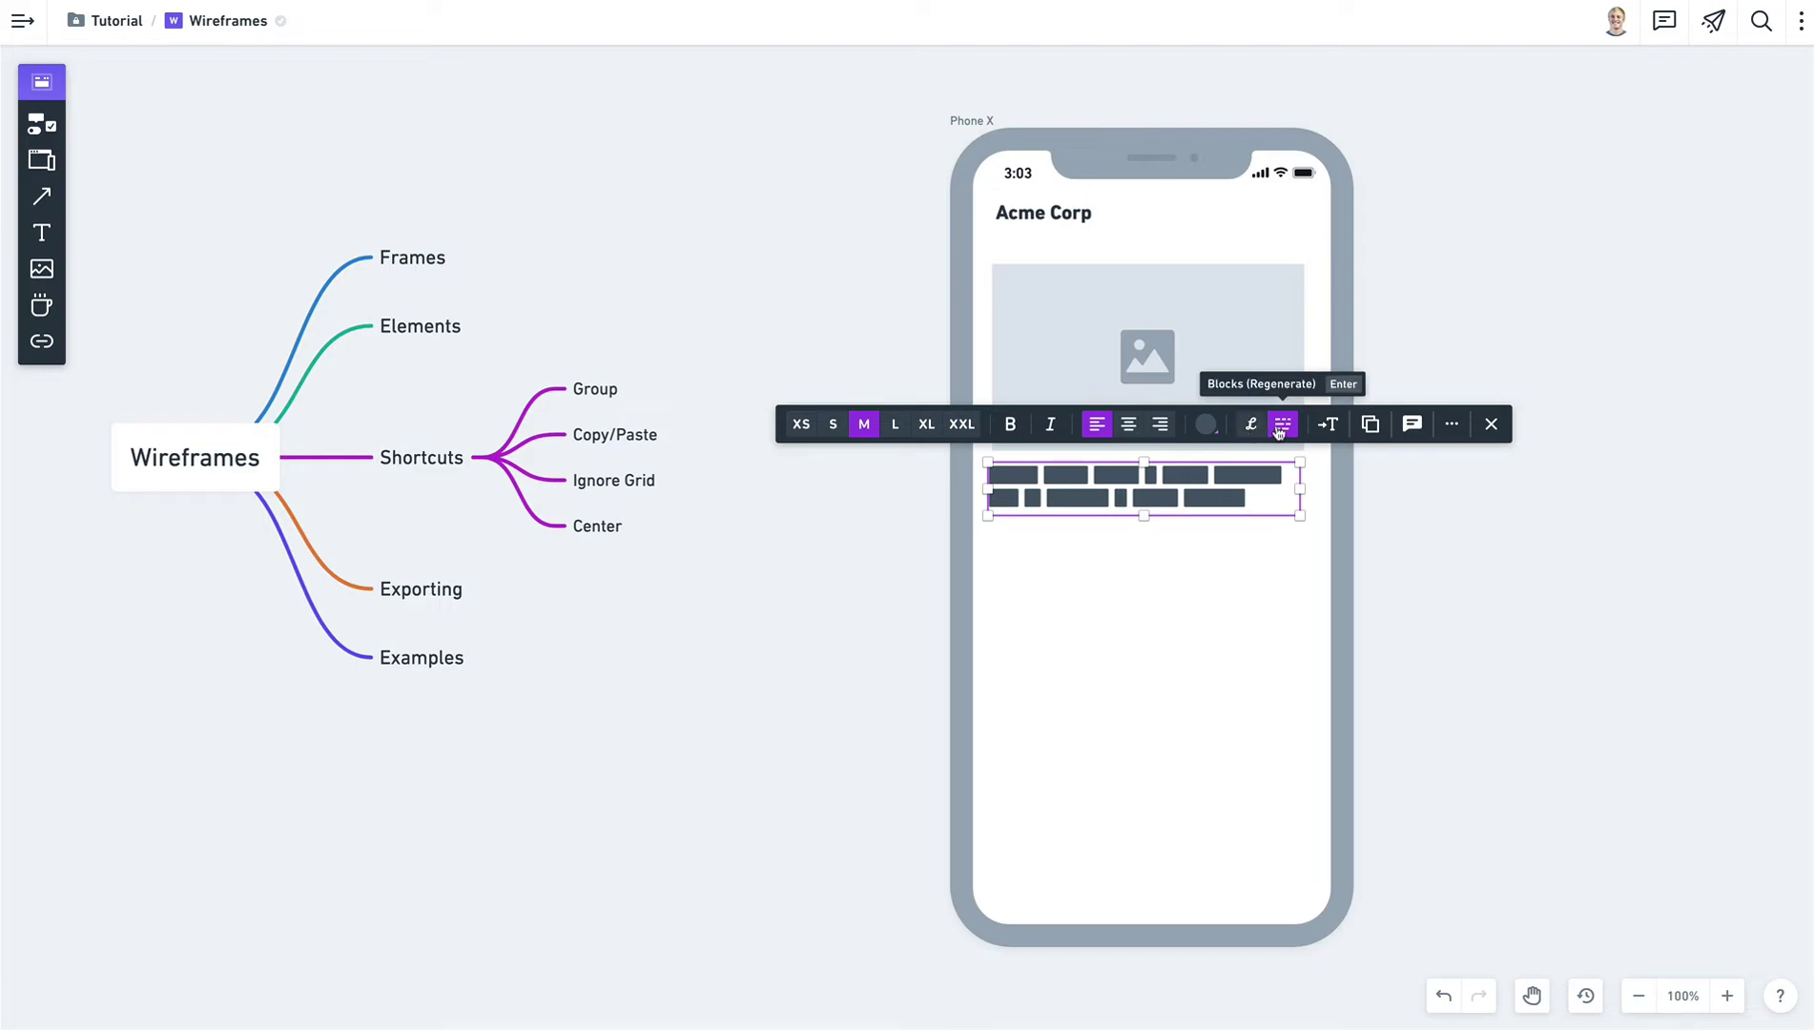
pyautogui.click(1279, 431)
pyautogui.click(1252, 428)
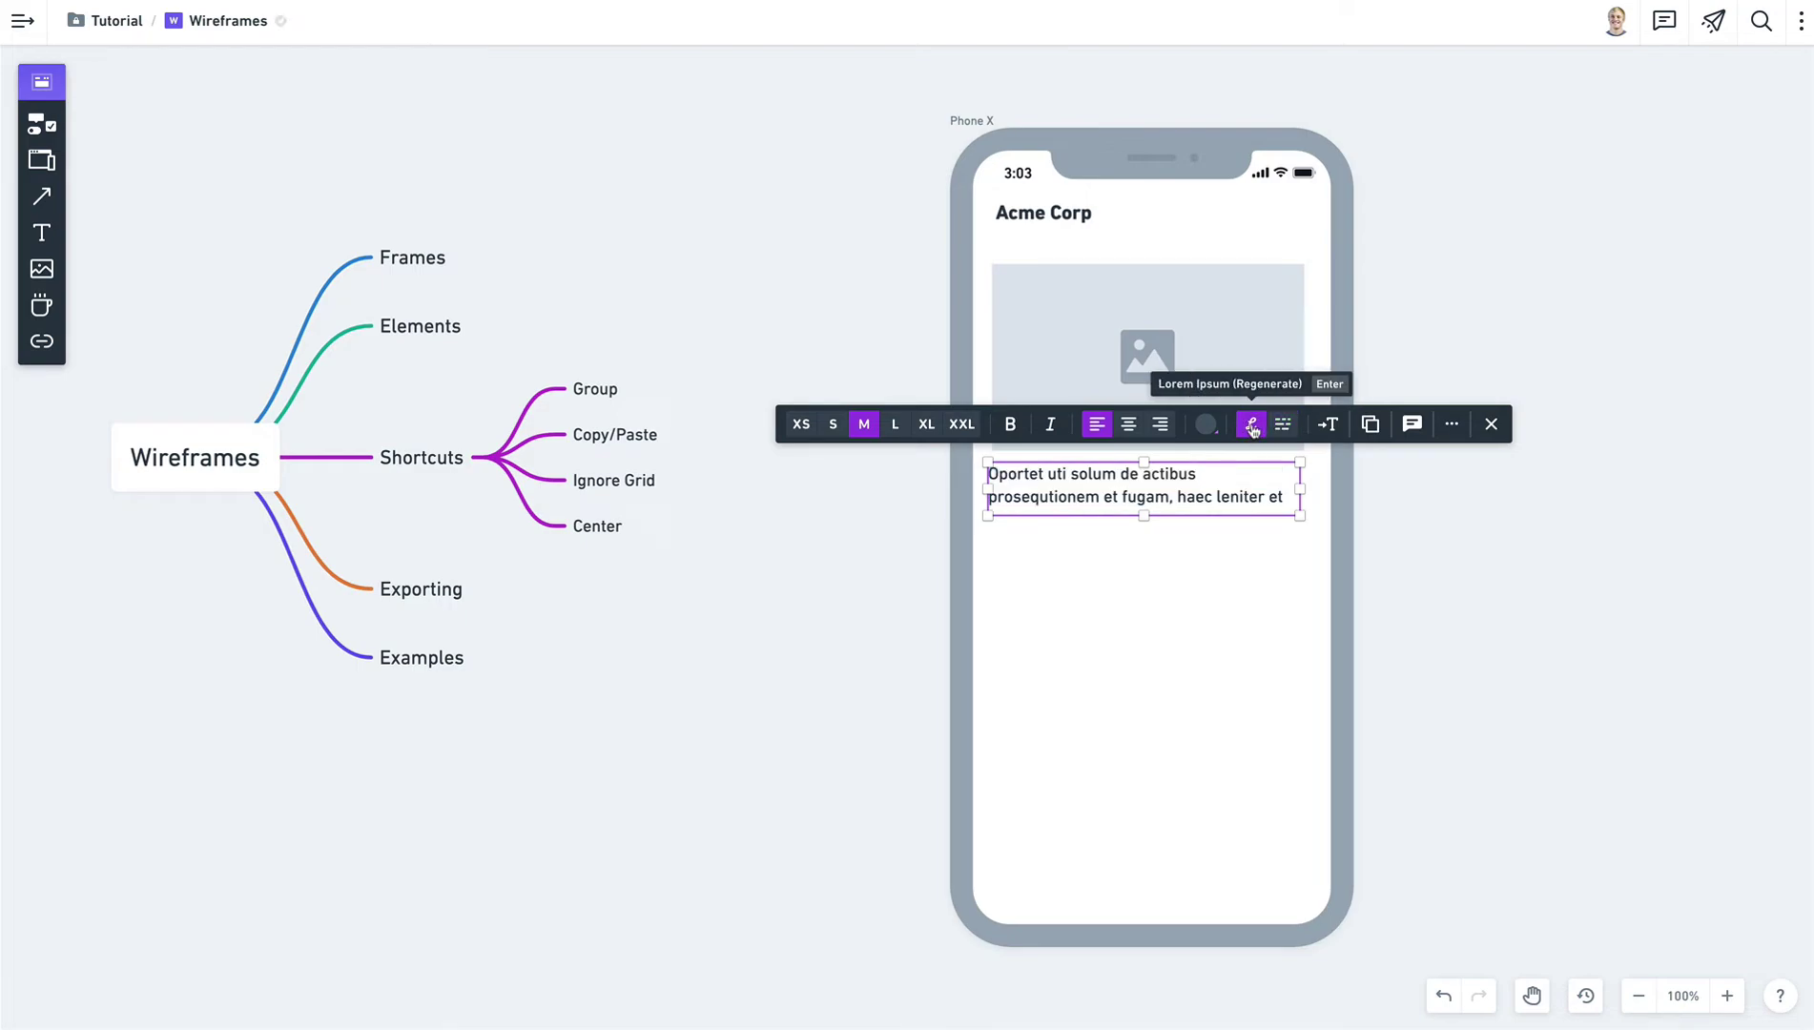
pyautogui.click(1252, 427)
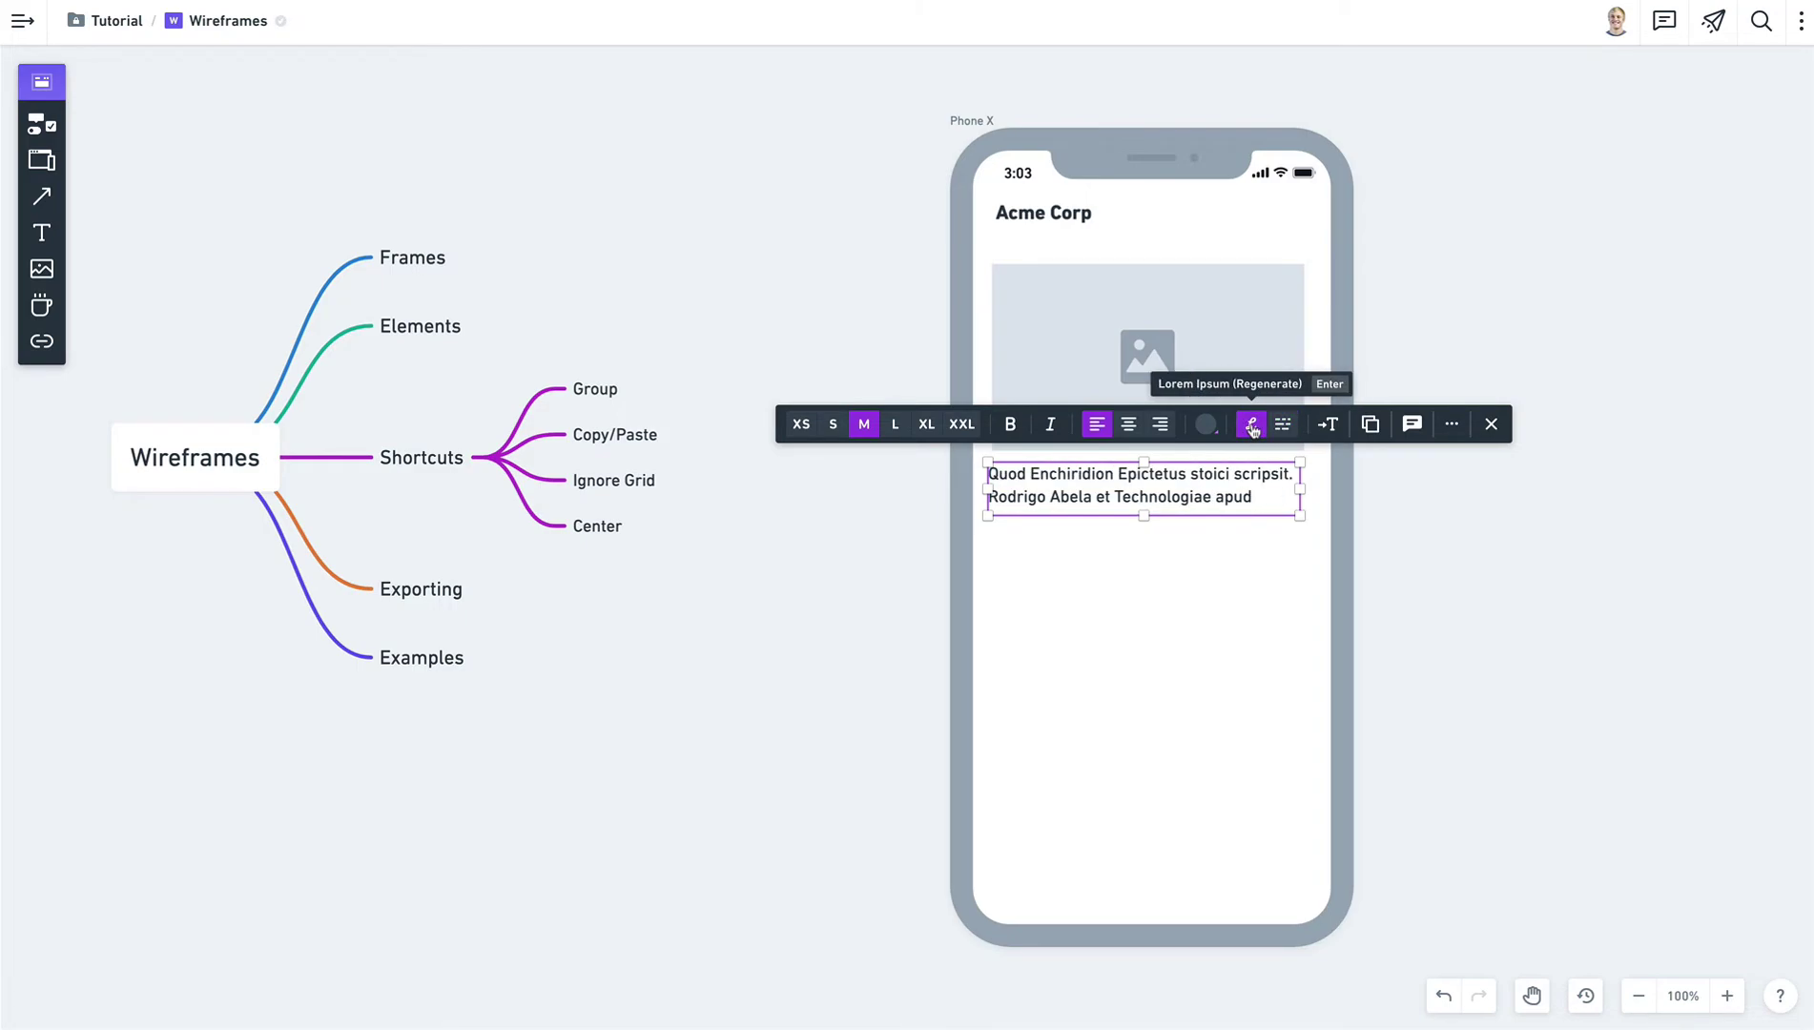
pyautogui.click(1252, 427)
pyautogui.click(1252, 427)
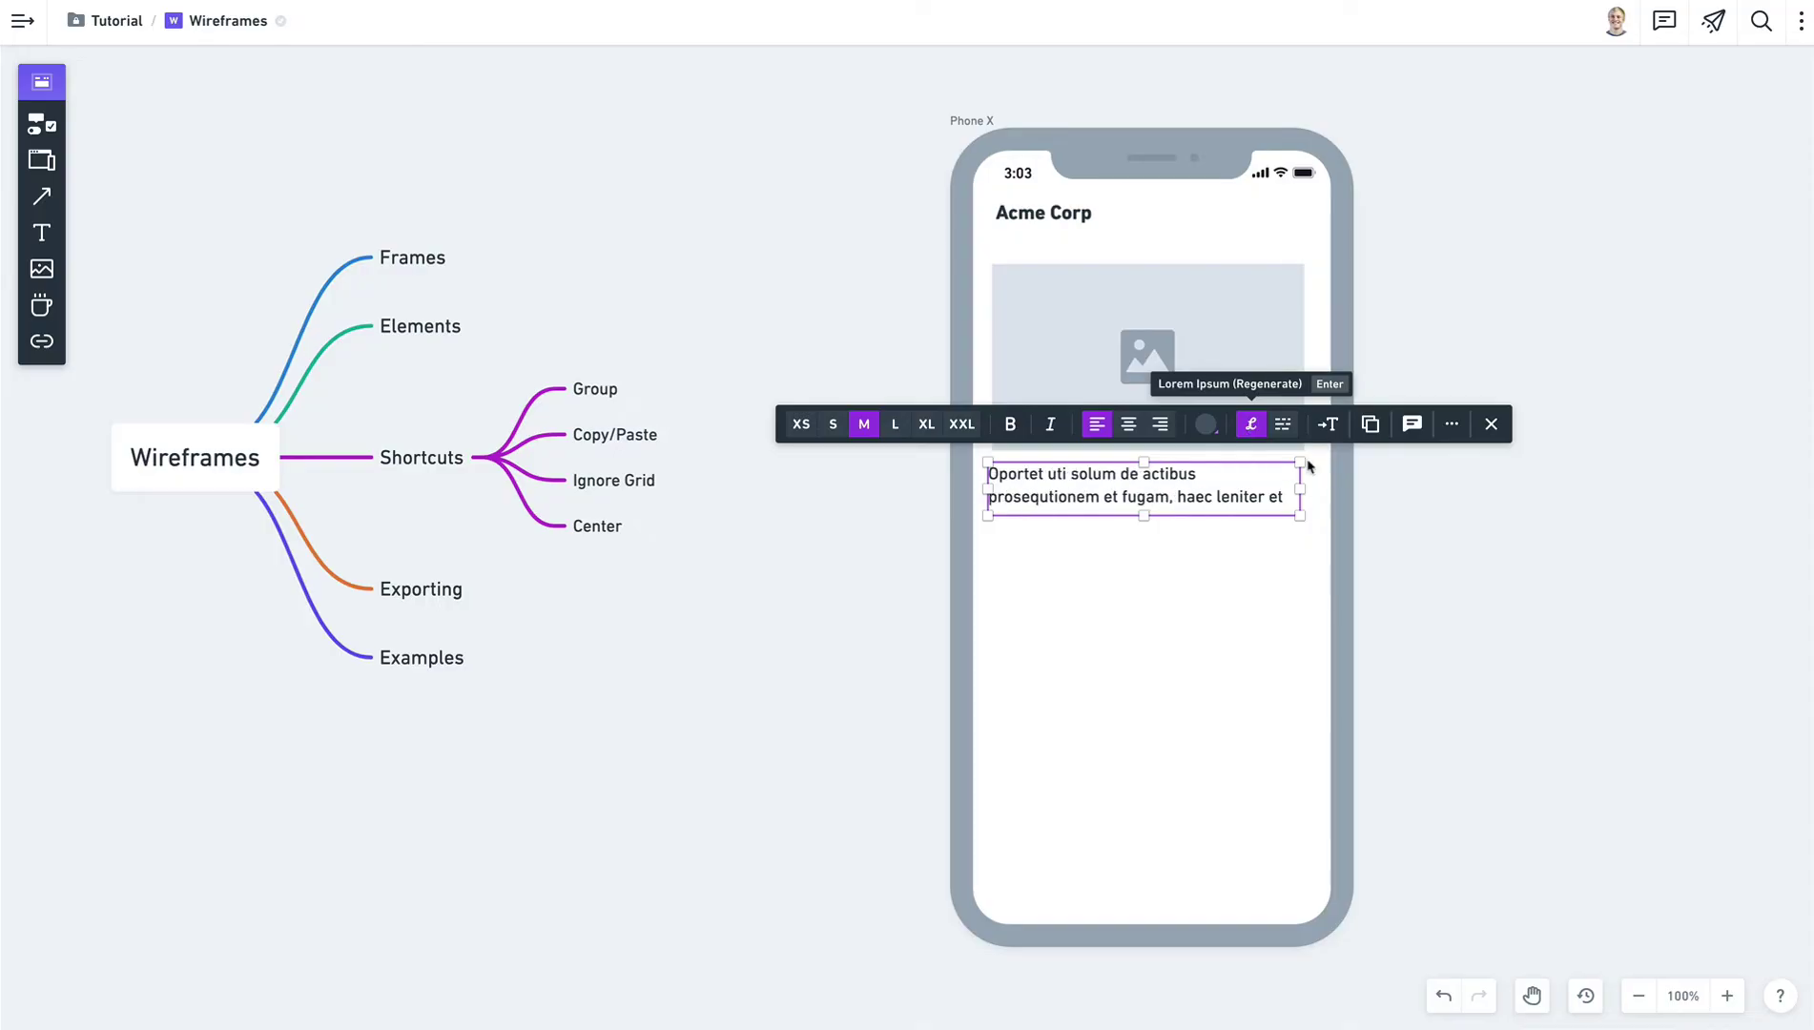
pyautogui.click(1465, 588)
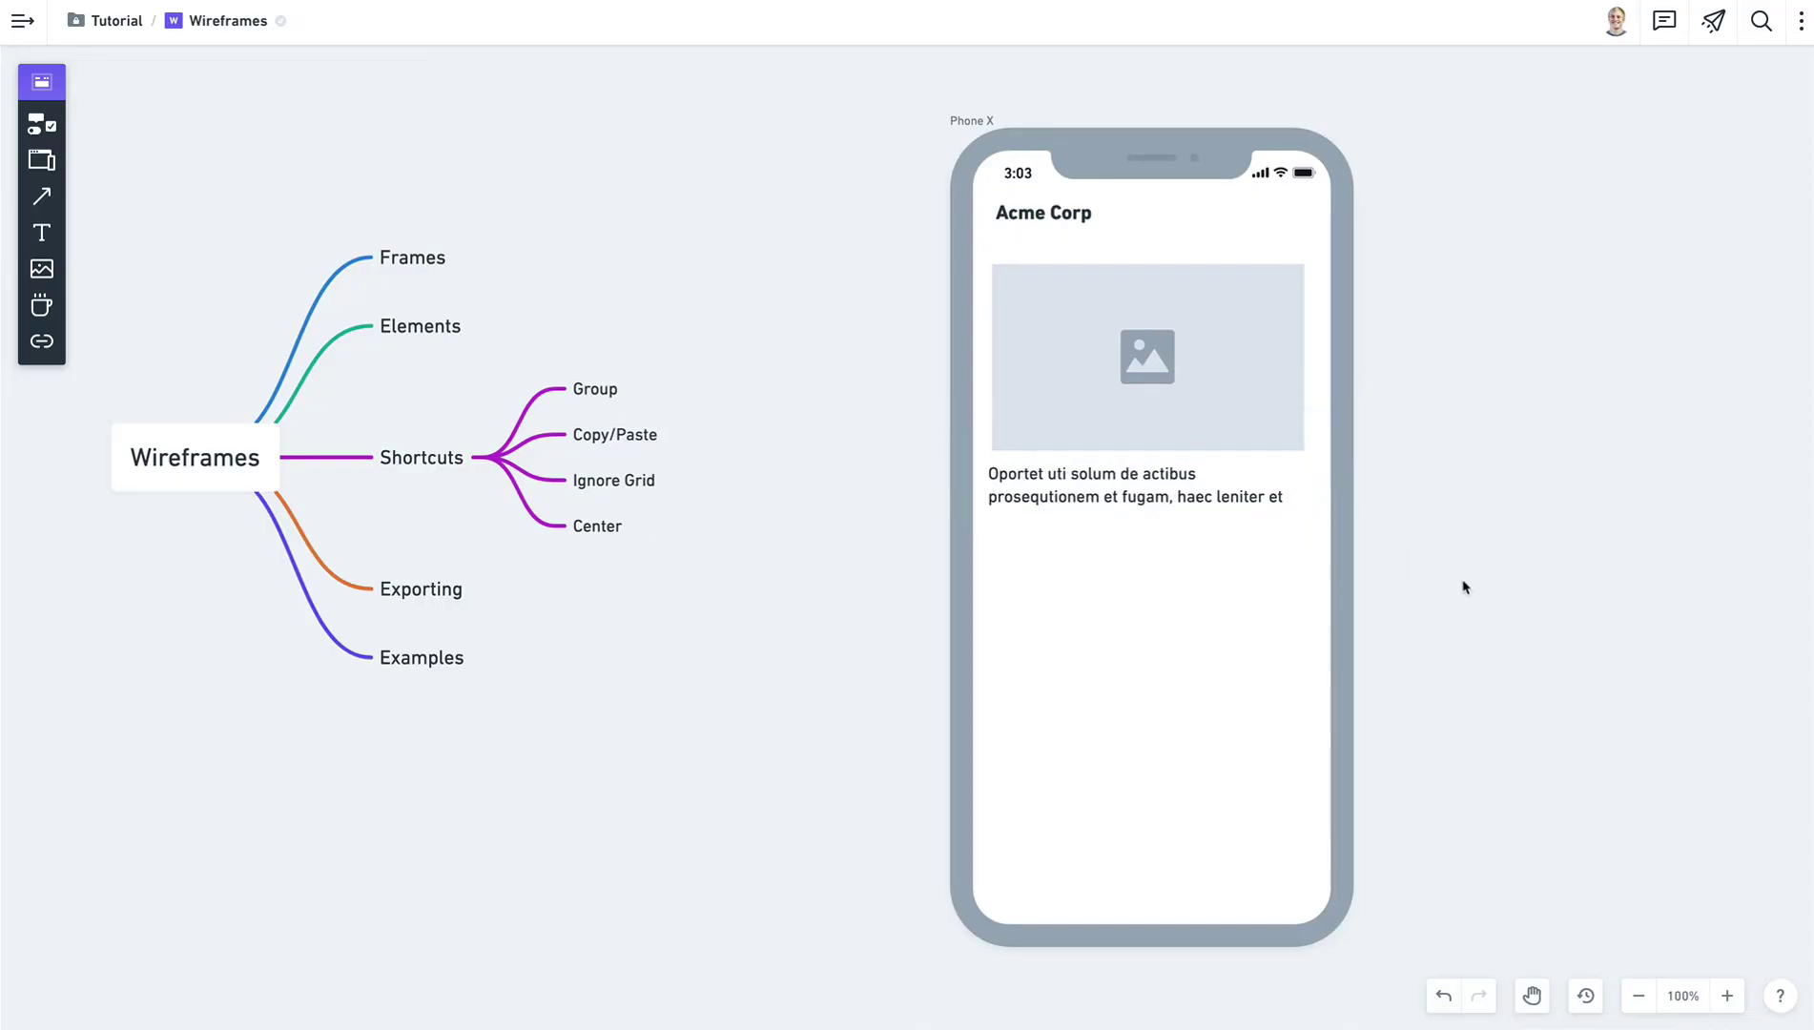
pyautogui.click(1135, 510)
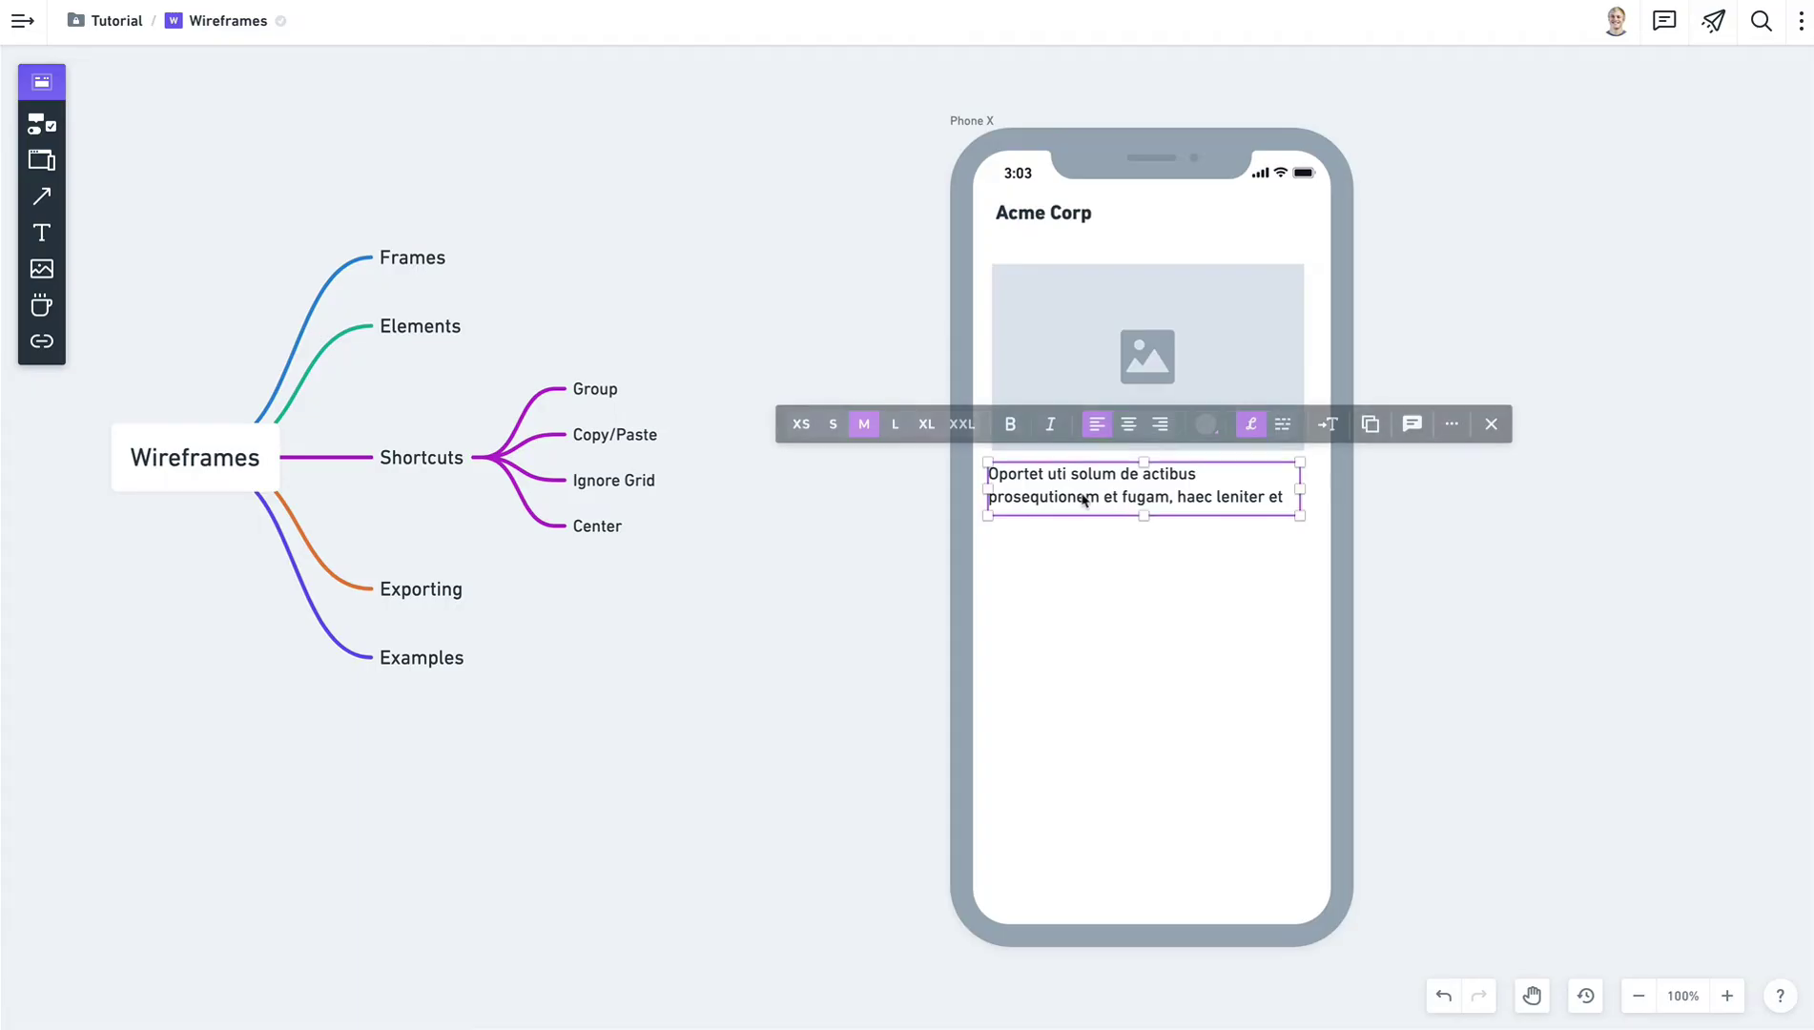
# Duplicate the paragraph below as a small grey caption wrapping after 'actibus'.
pyautogui.moveTo(1135, 511)
pyautogui.mouseDown()
pyautogui.moveTo(1134, 567)
pyautogui.moveTo(1144, 546)
pyautogui.mouseUp()
pyautogui.click(841, 475)
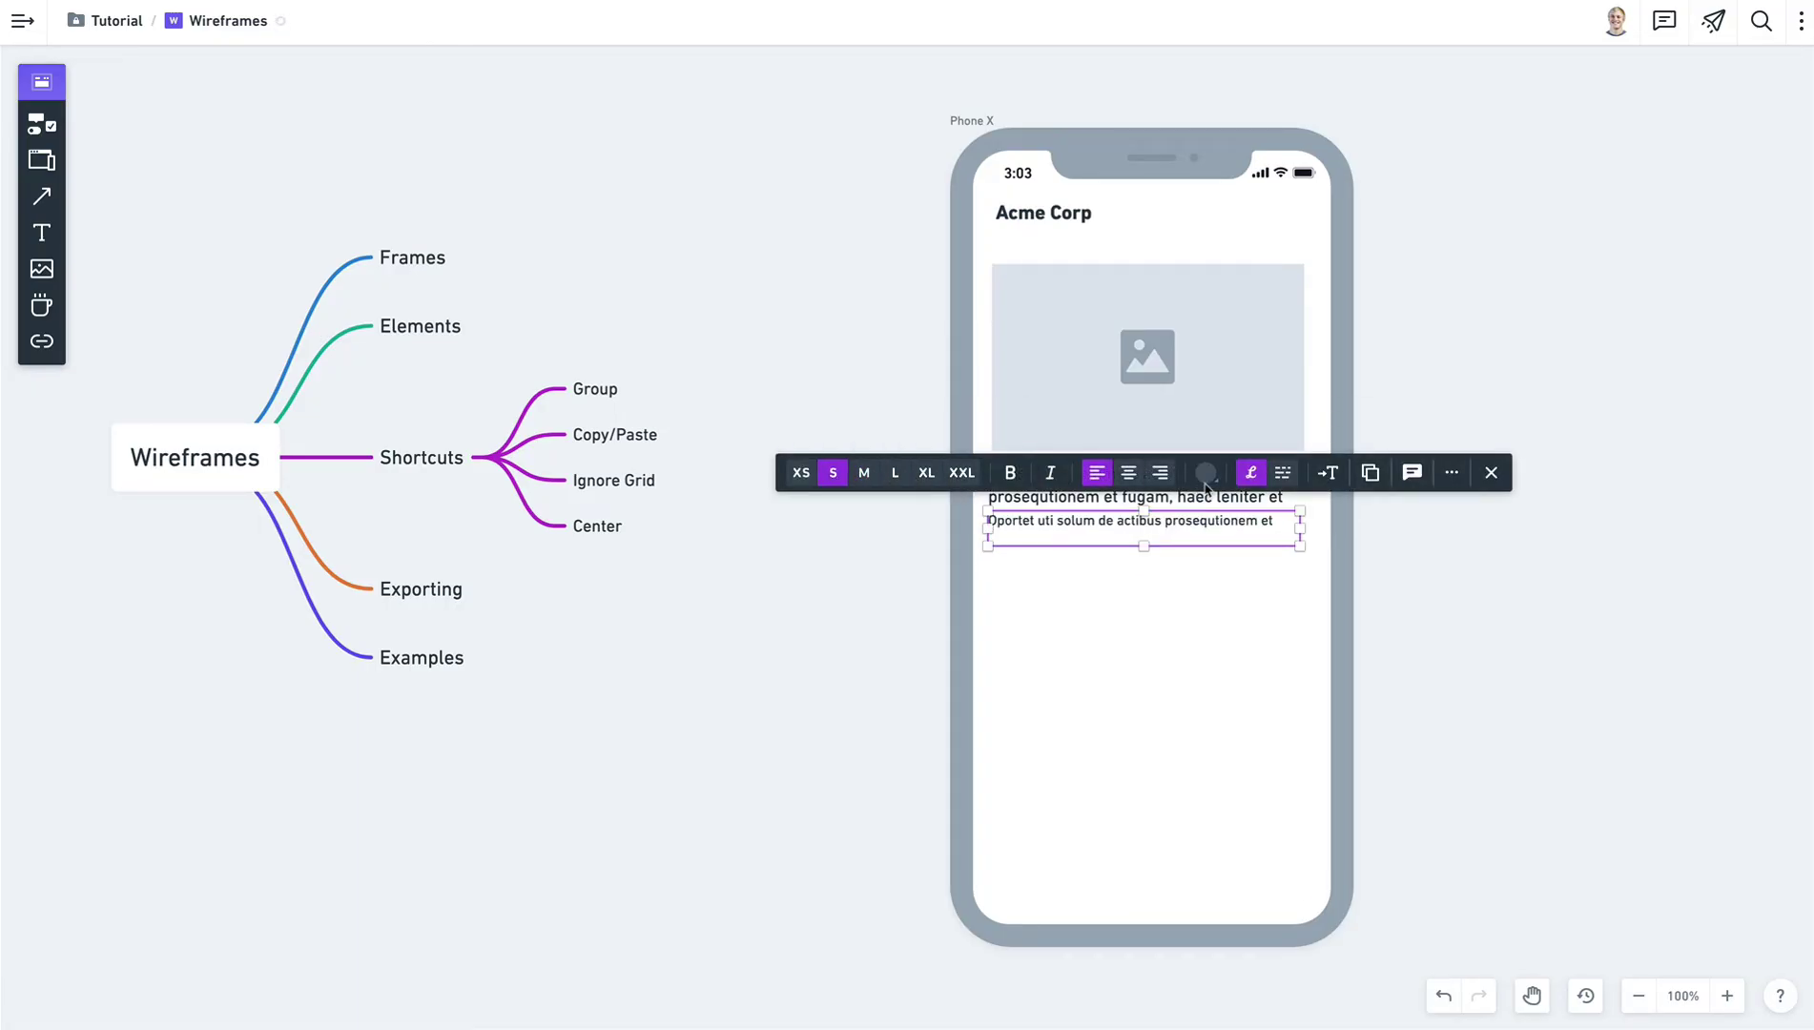
pyautogui.click(1206, 472)
pyautogui.click(1192, 421)
pyautogui.click(1494, 361)
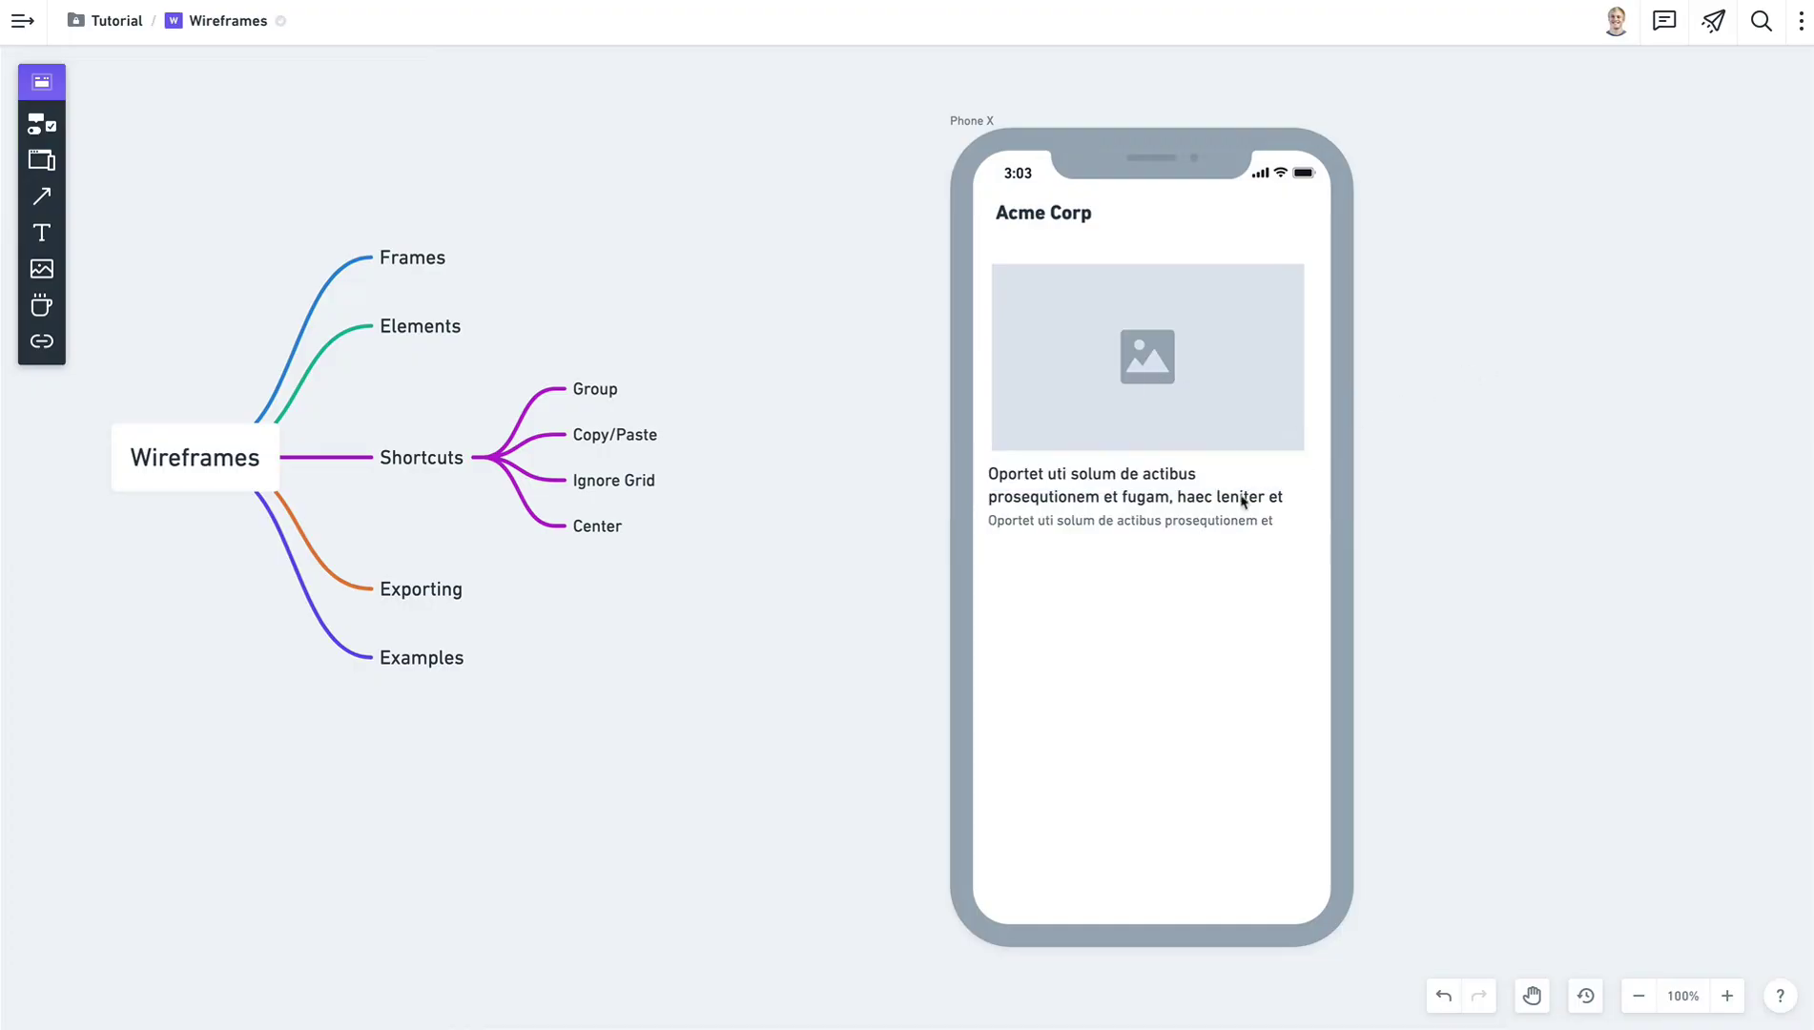
pyautogui.click(1295, 525)
pyautogui.moveTo(1299, 527); pyautogui.dragTo(1220, 528)
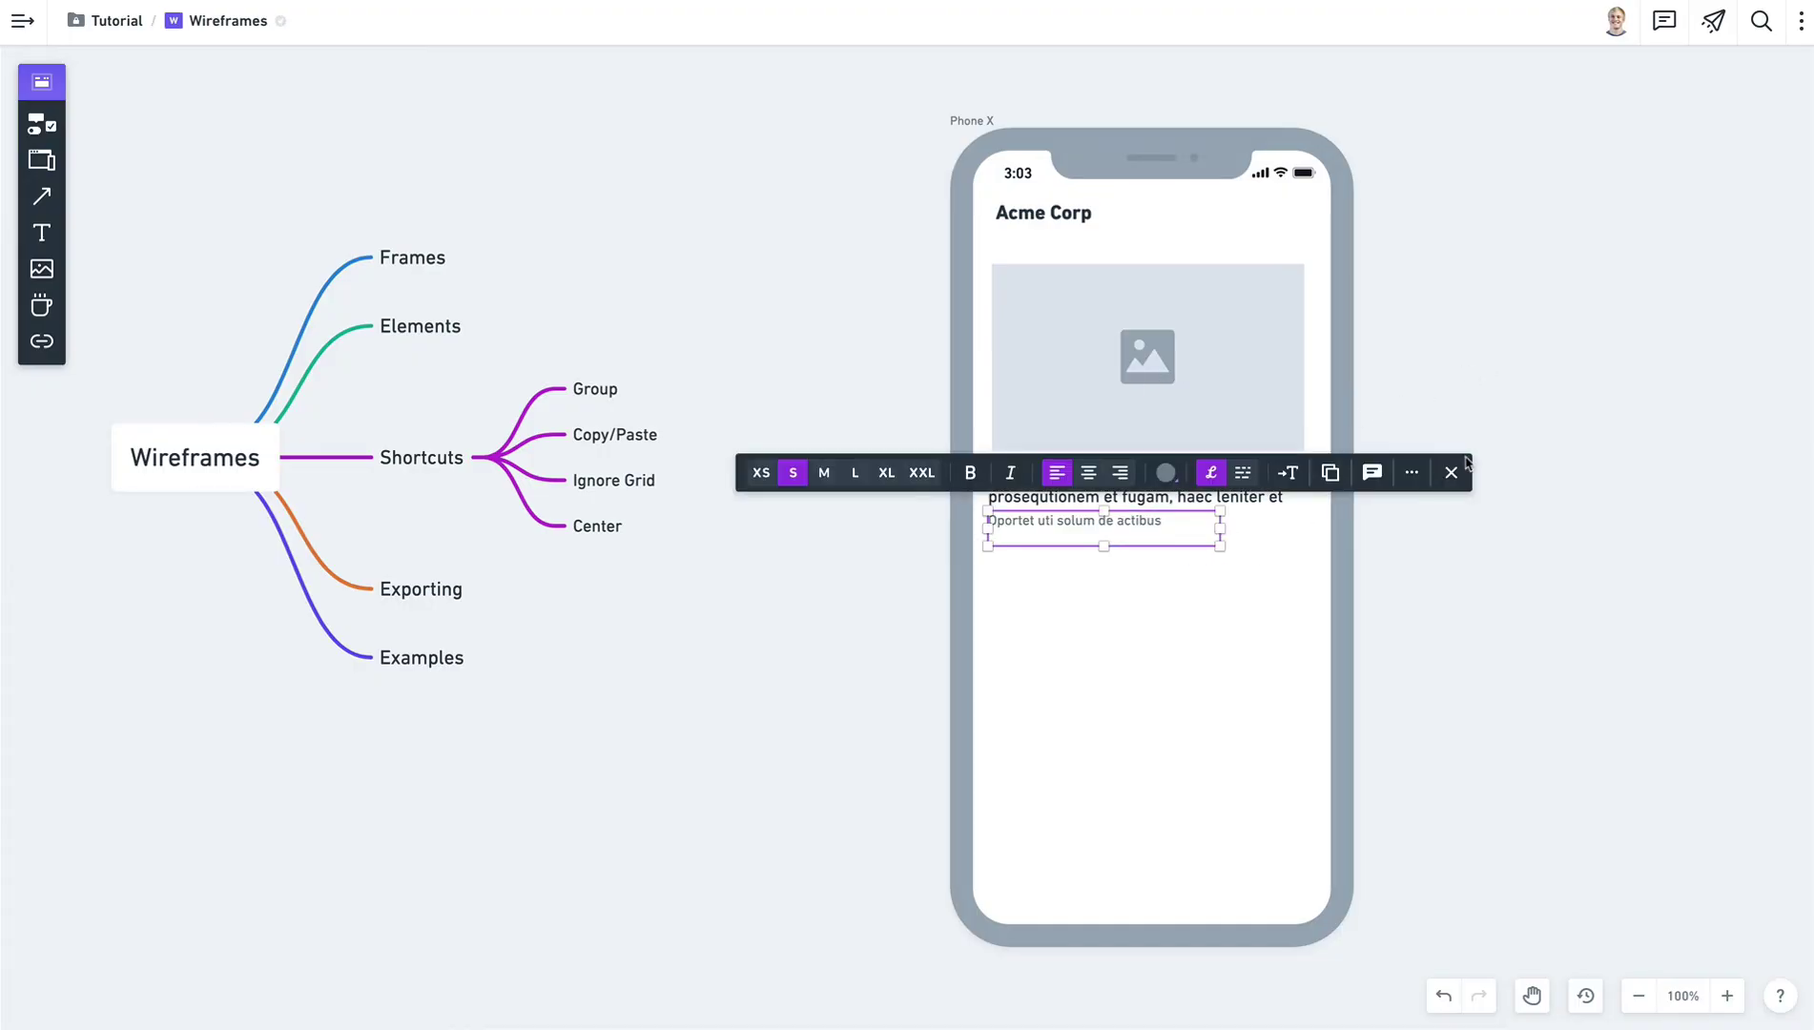
pyautogui.click(1478, 364)
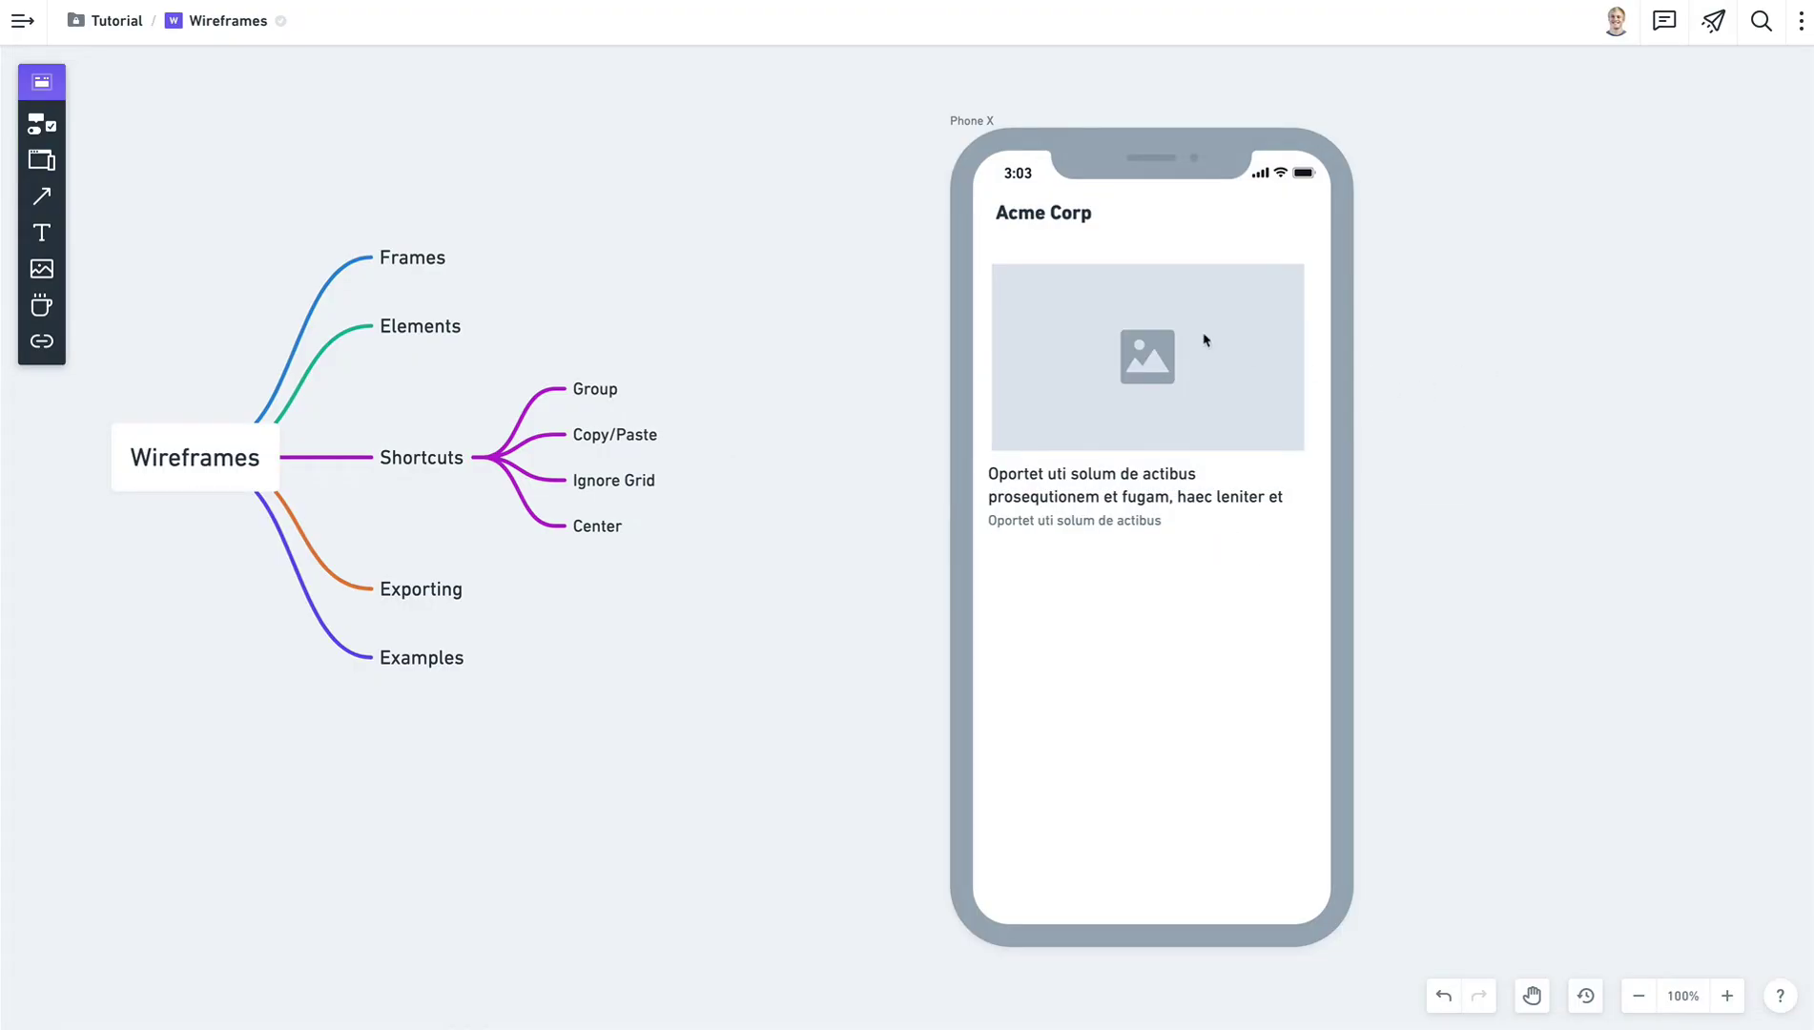
# Align the paragraph and caption, then select the image and both texts together.
pyautogui.click(1016, 492)
pyautogui.keyDown('shift'); pyautogui.click(1016, 522); pyautogui.keyUp('shift')
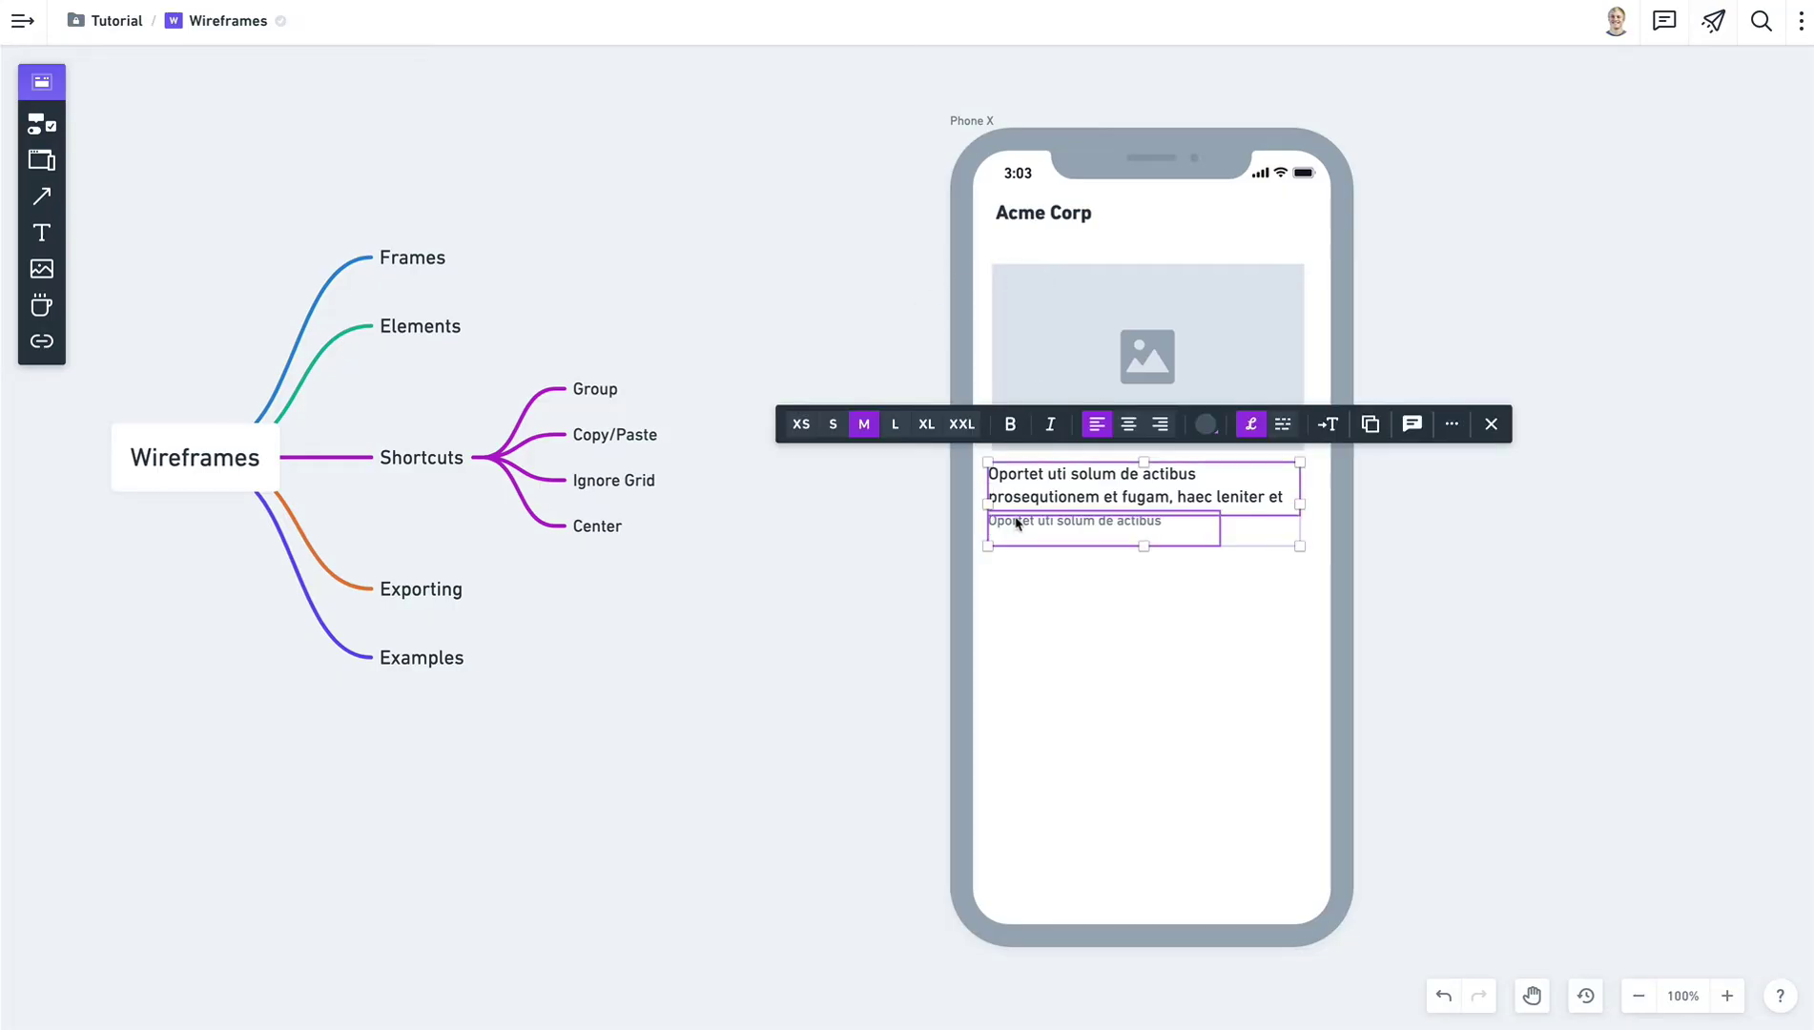
pyautogui.moveTo(1015, 506); pyautogui.dragTo(1023, 511)
pyautogui.click(1457, 591)
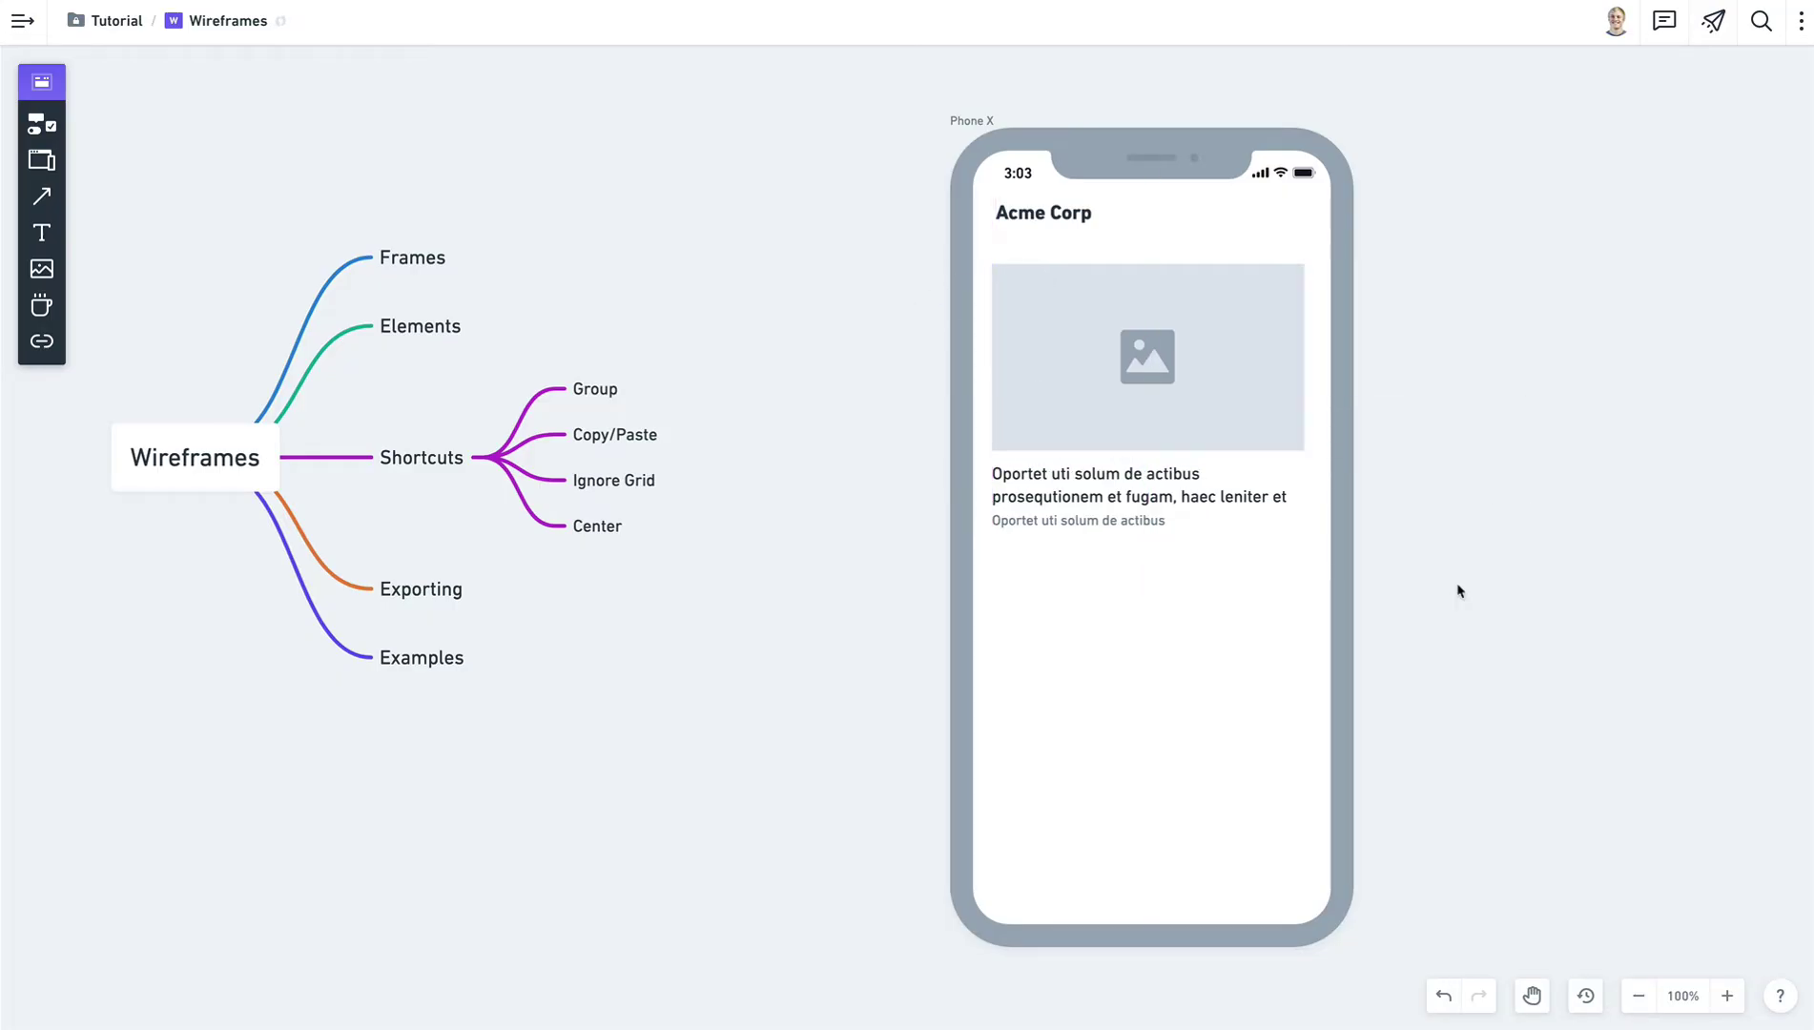
pyautogui.moveTo(1479, 574); pyautogui.dragTo(877, 297)
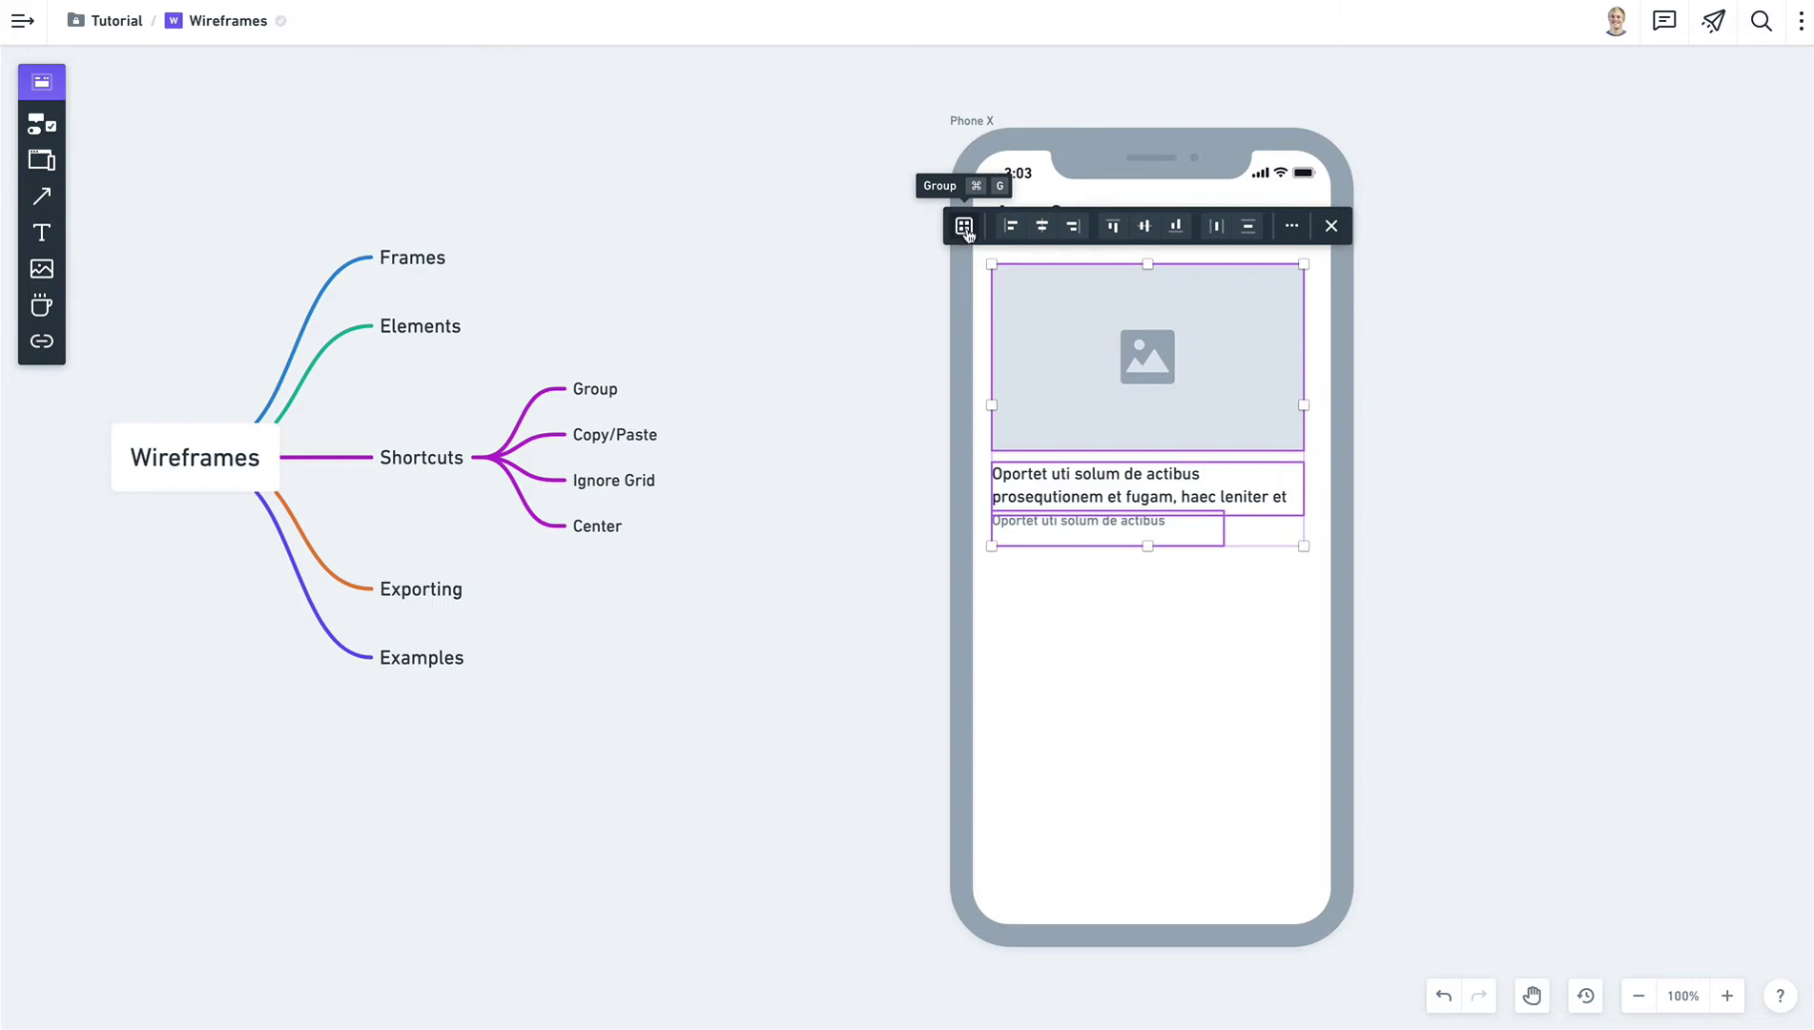
# Group the image placeholder and two text lines, nudge the card, and check the image inside the group.
pyautogui.click(966, 233)
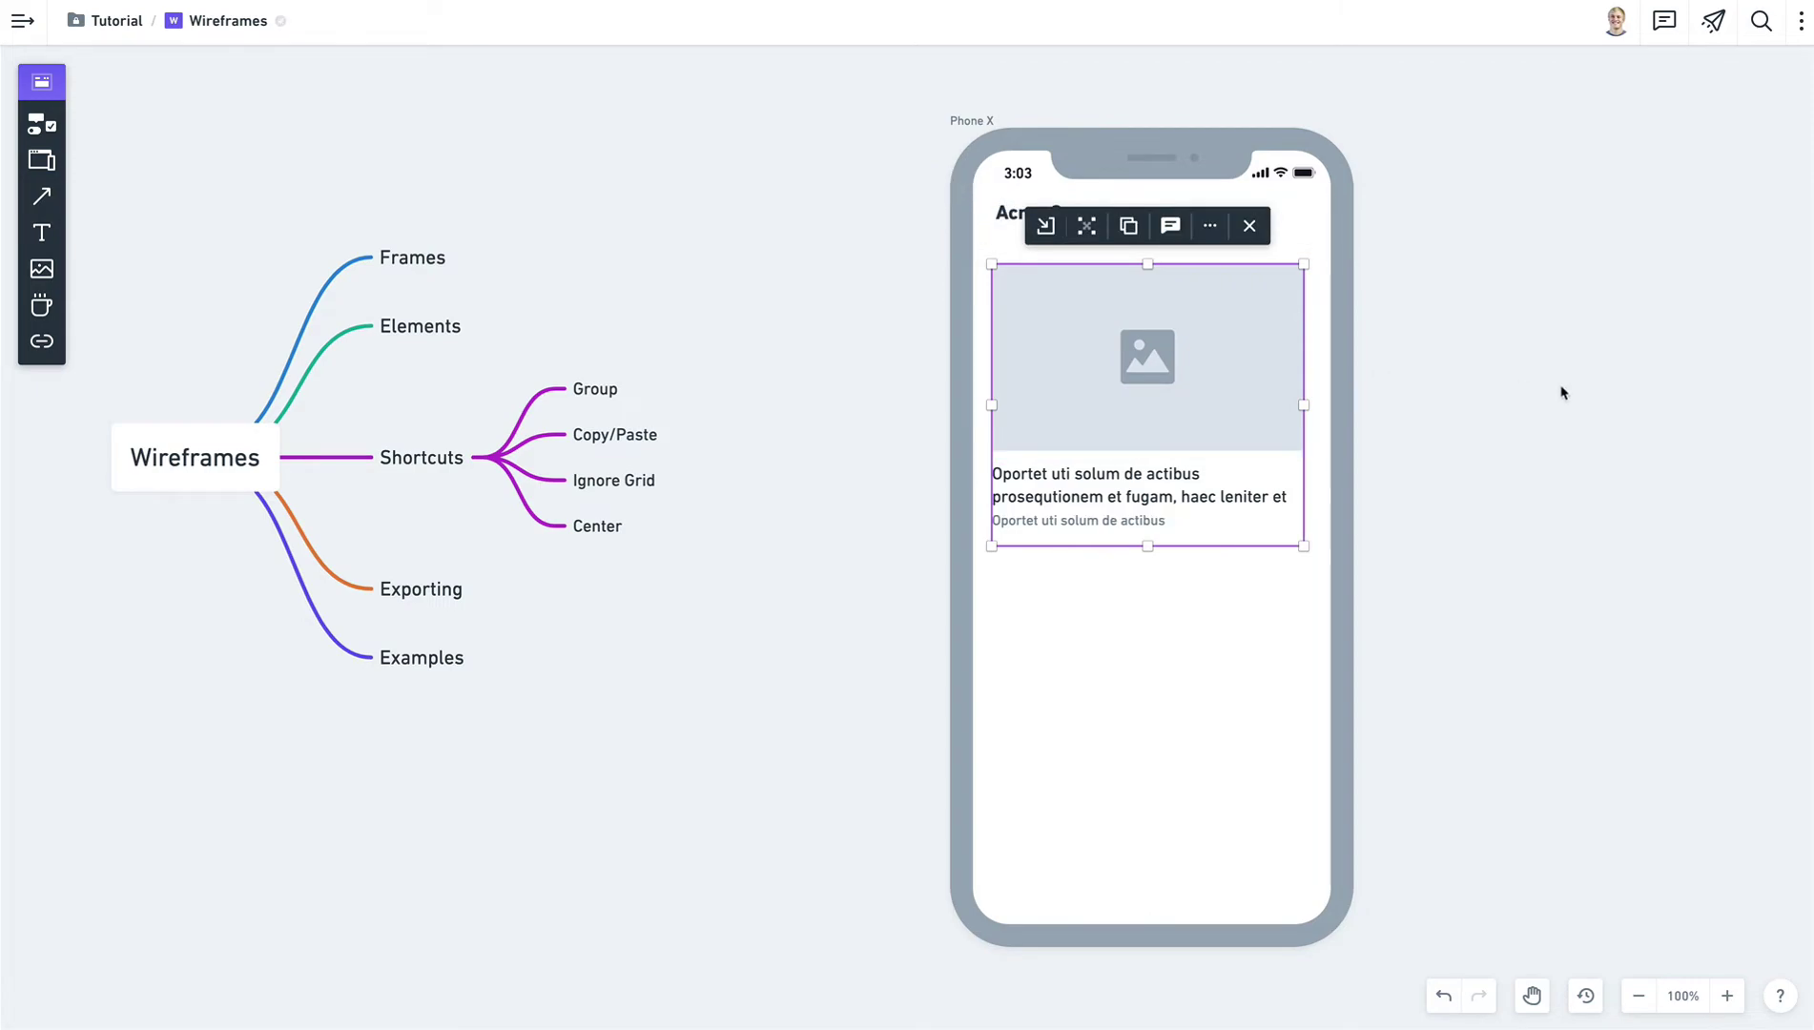
pyautogui.click(1628, 397)
pyautogui.click(1186, 392)
pyautogui.moveTo(1185, 392)
pyautogui.mouseDown()
pyautogui.moveTo(1175, 510)
pyautogui.moveTo(1166, 393)
pyautogui.moveTo(1188, 383)
pyautogui.mouseUp()
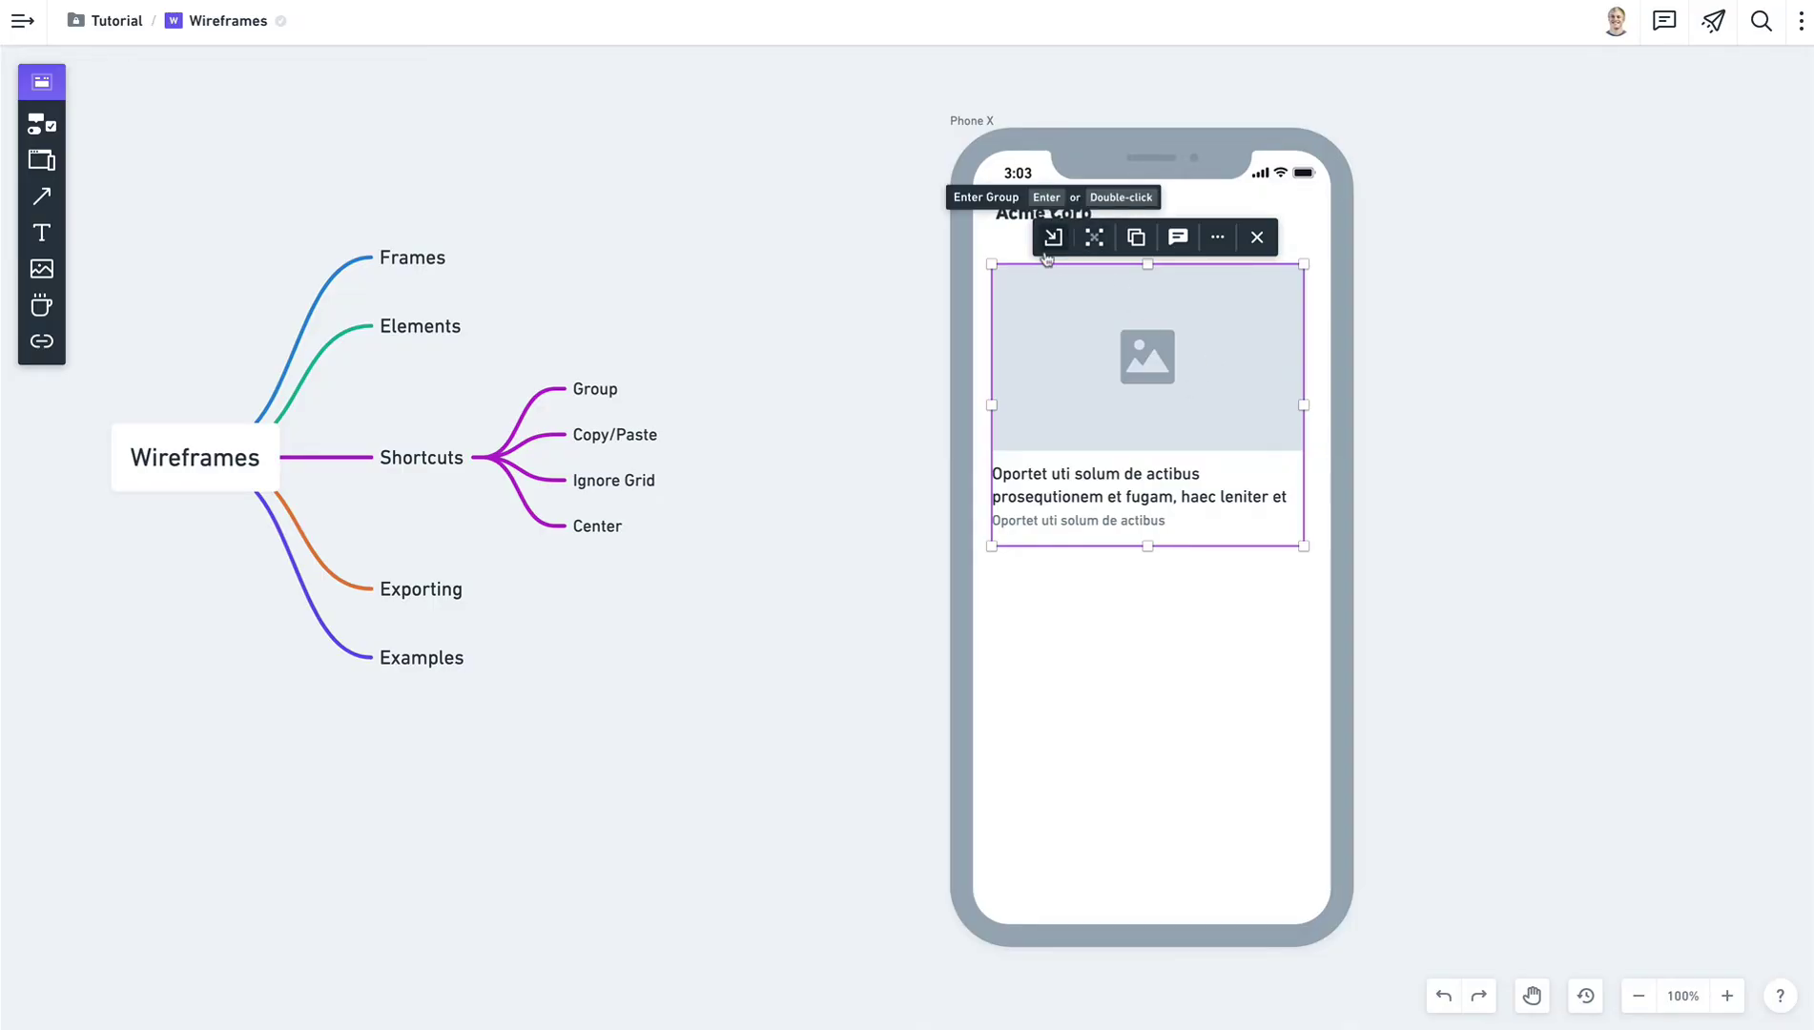
pyautogui.doubleClick(1062, 375)
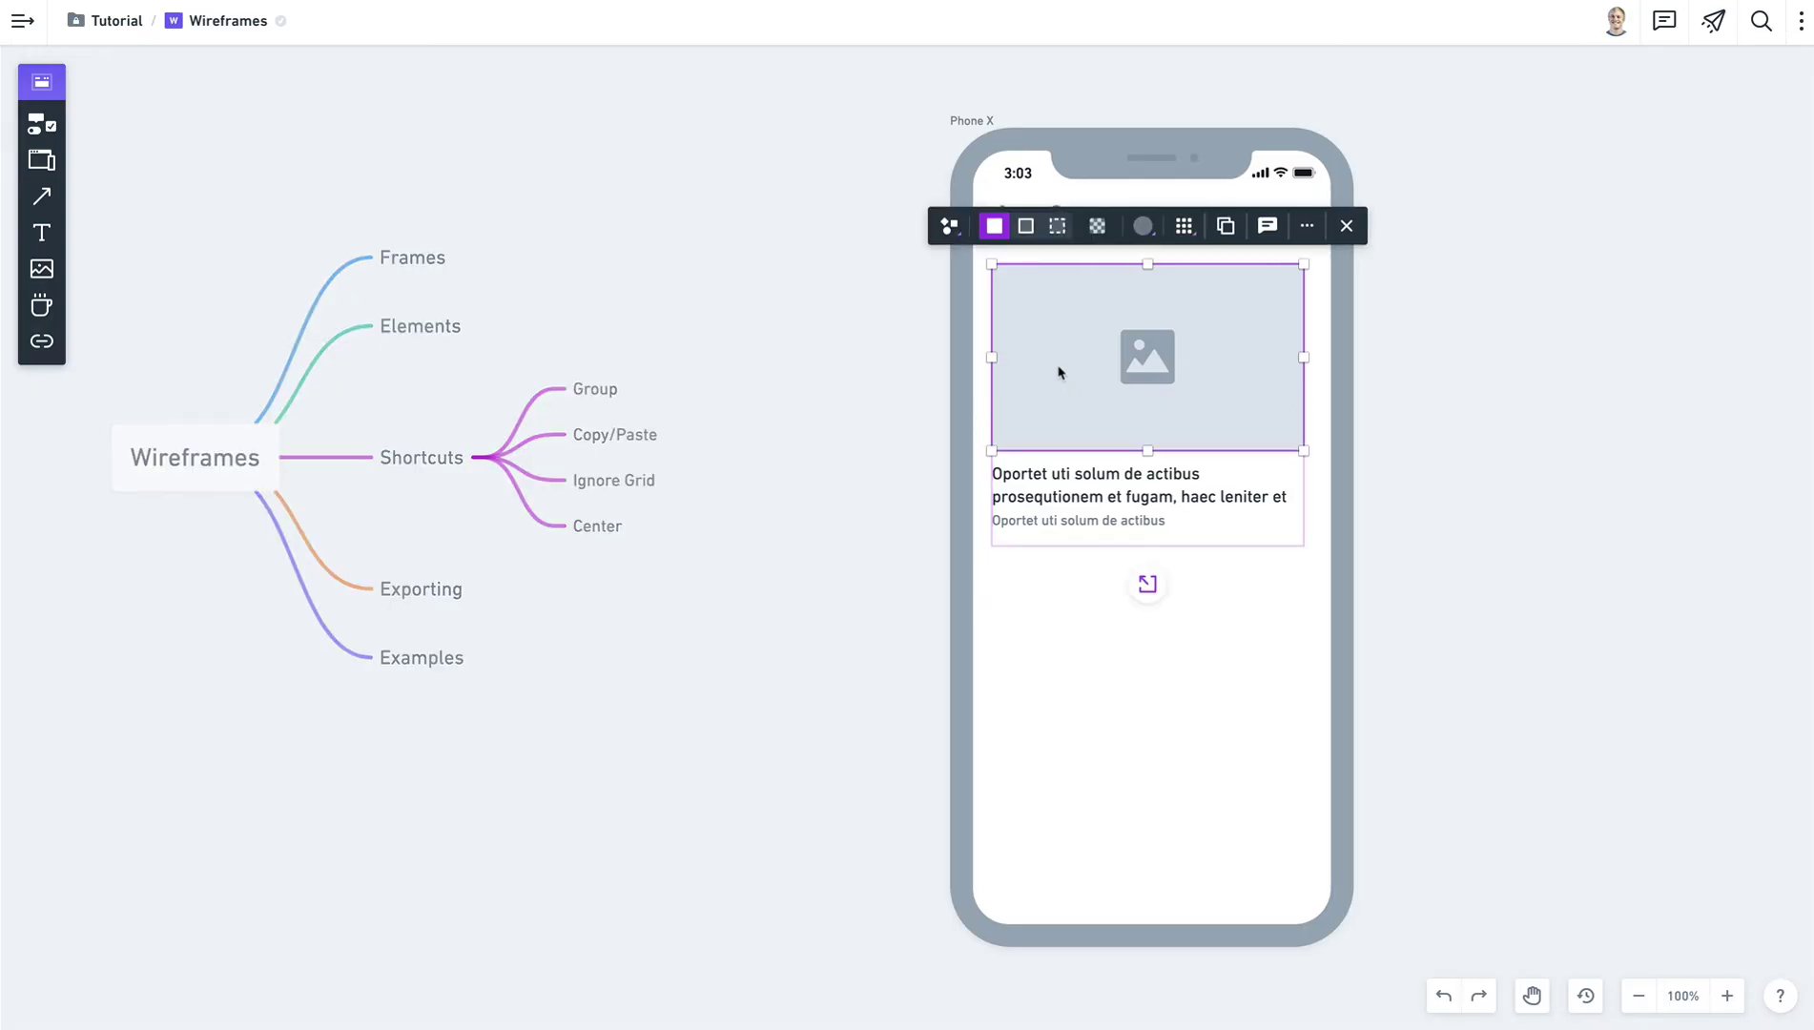
pyautogui.press('Escape')
pyautogui.click(1058, 324)
pyautogui.press('Escape')
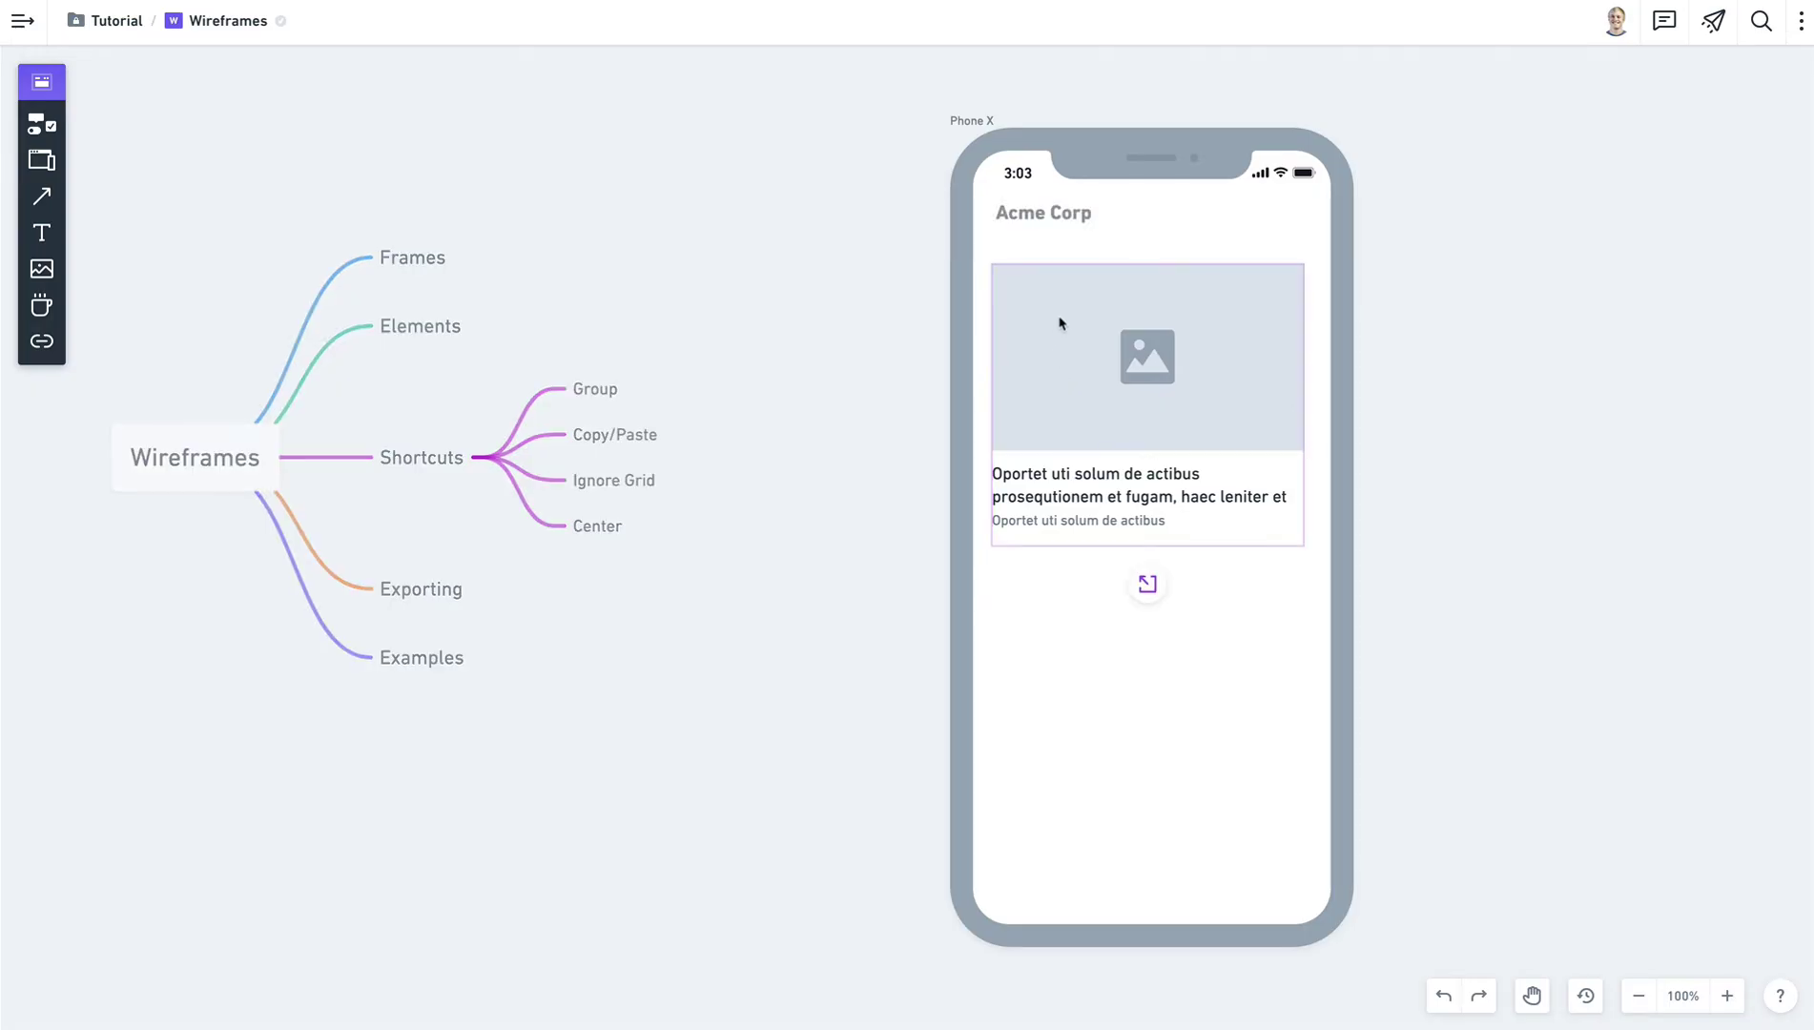
pyautogui.press('Escape')
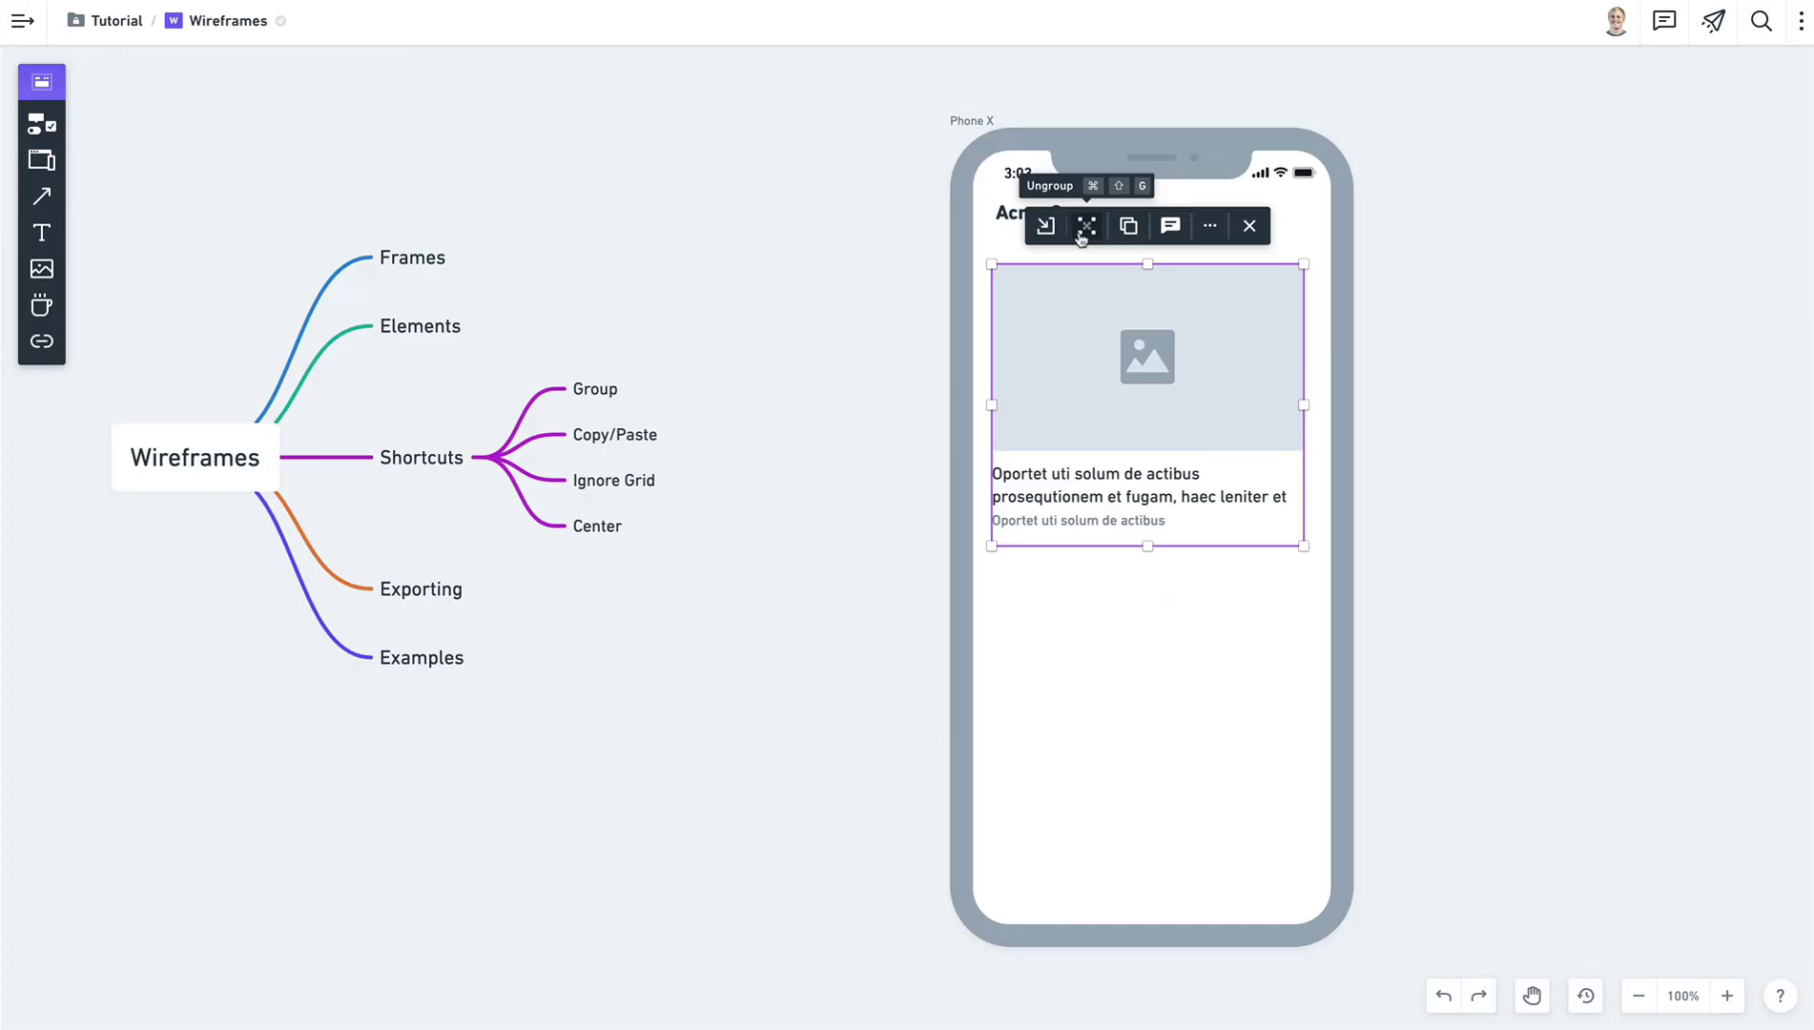
# Ungroup the card, then marquee-select the image and both text lines and regroup them with Cmd+G.
pyautogui.click(1081, 235)
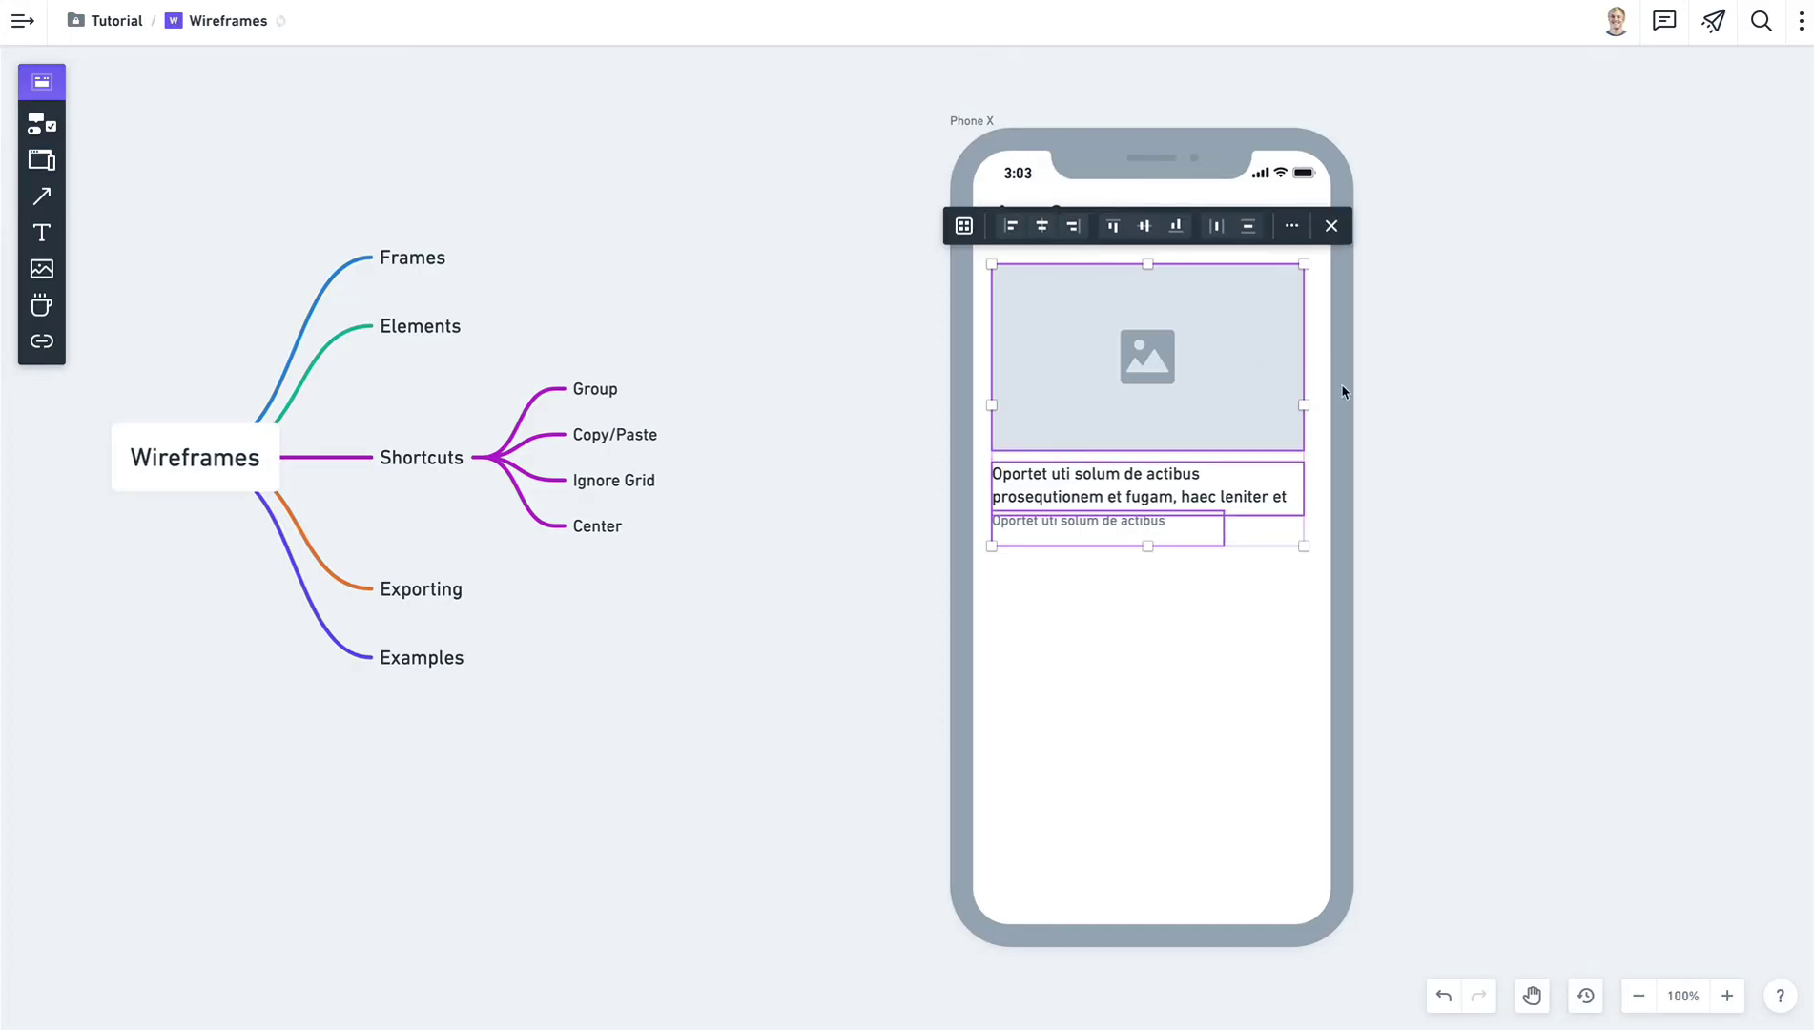
pyautogui.click(1601, 538)
pyautogui.click(1176, 320)
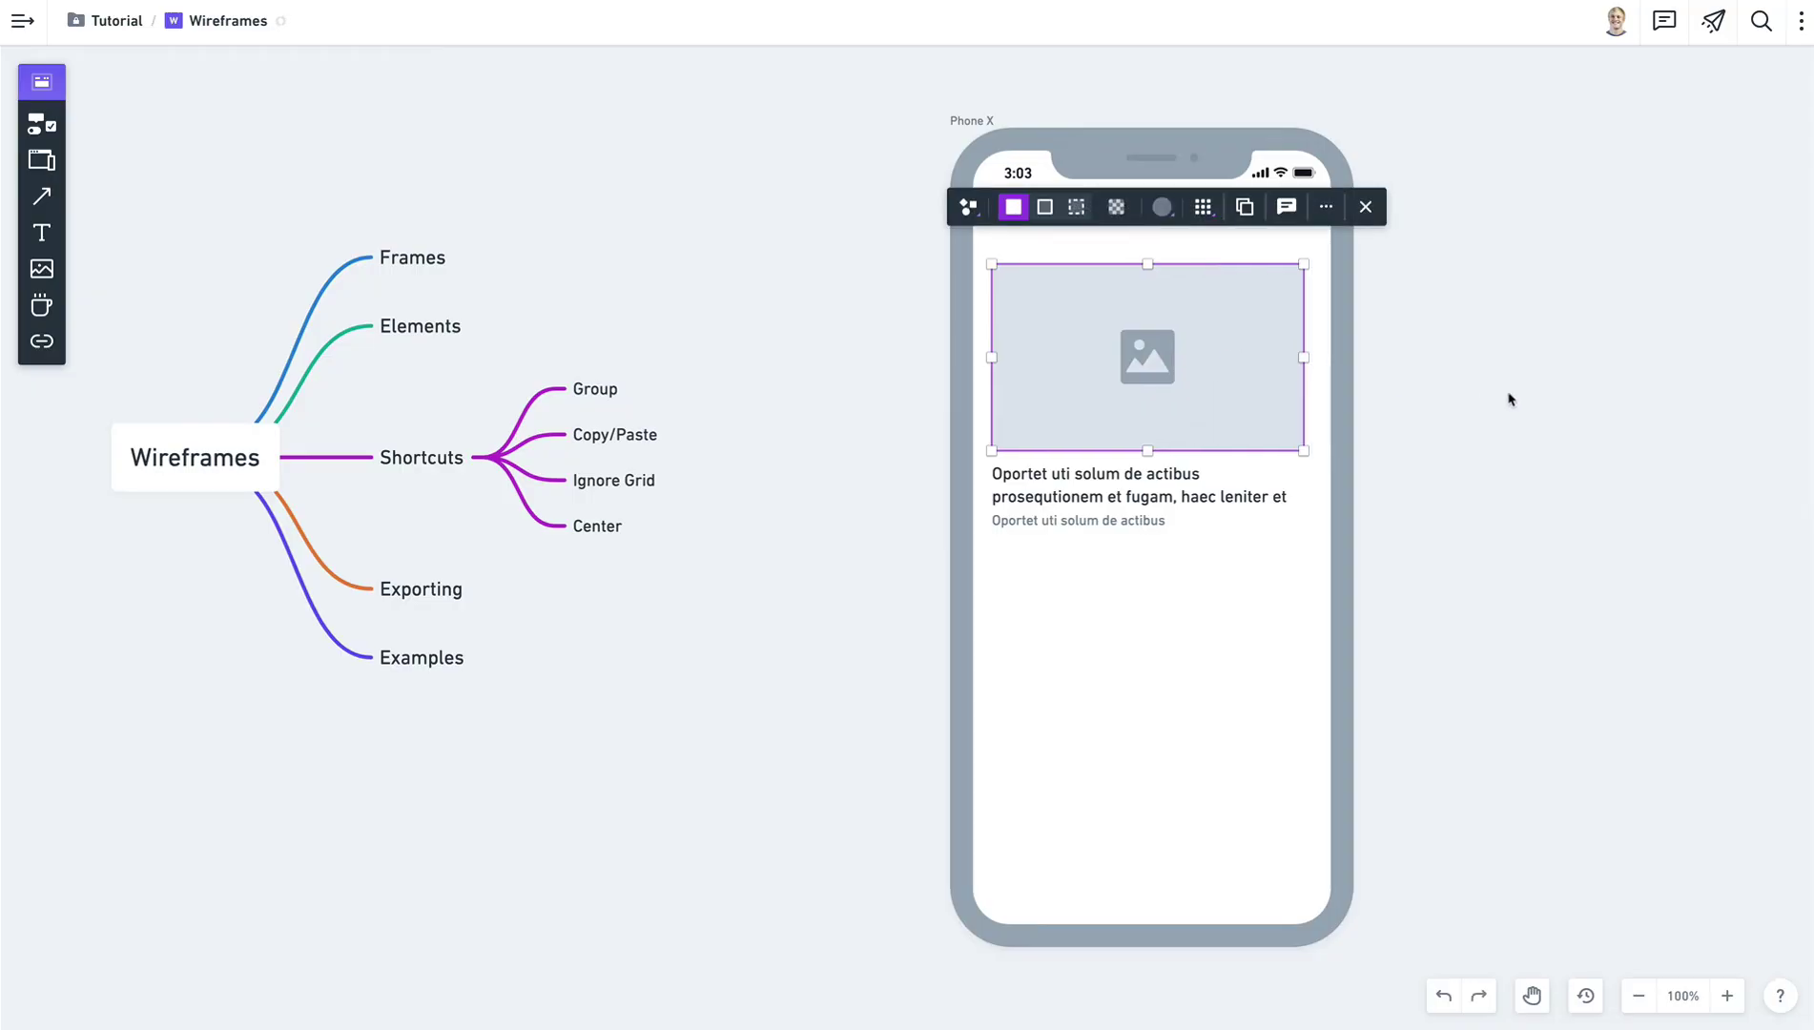
pyautogui.moveTo(1540, 618); pyautogui.dragTo(822, 332)
pyautogui.press('super+g')
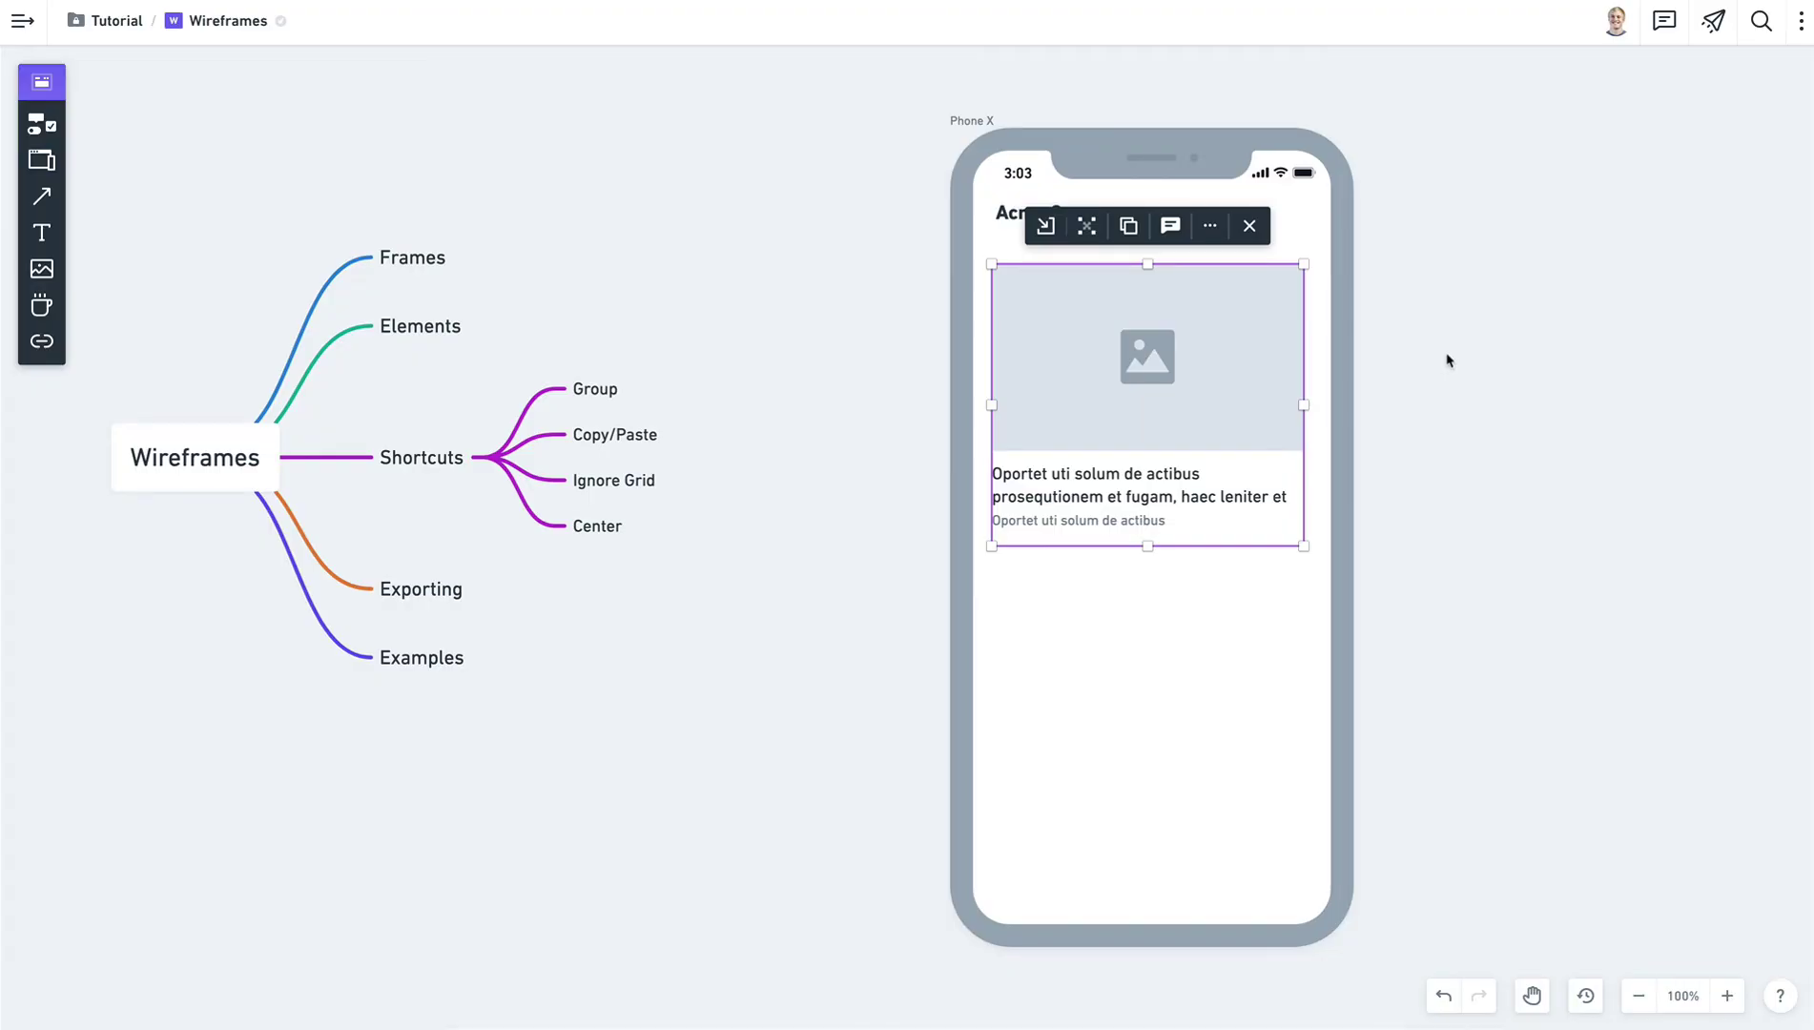
# Check the regrouped card by selecting its headline and image placeholder individually.
pyautogui.click(1447, 360)
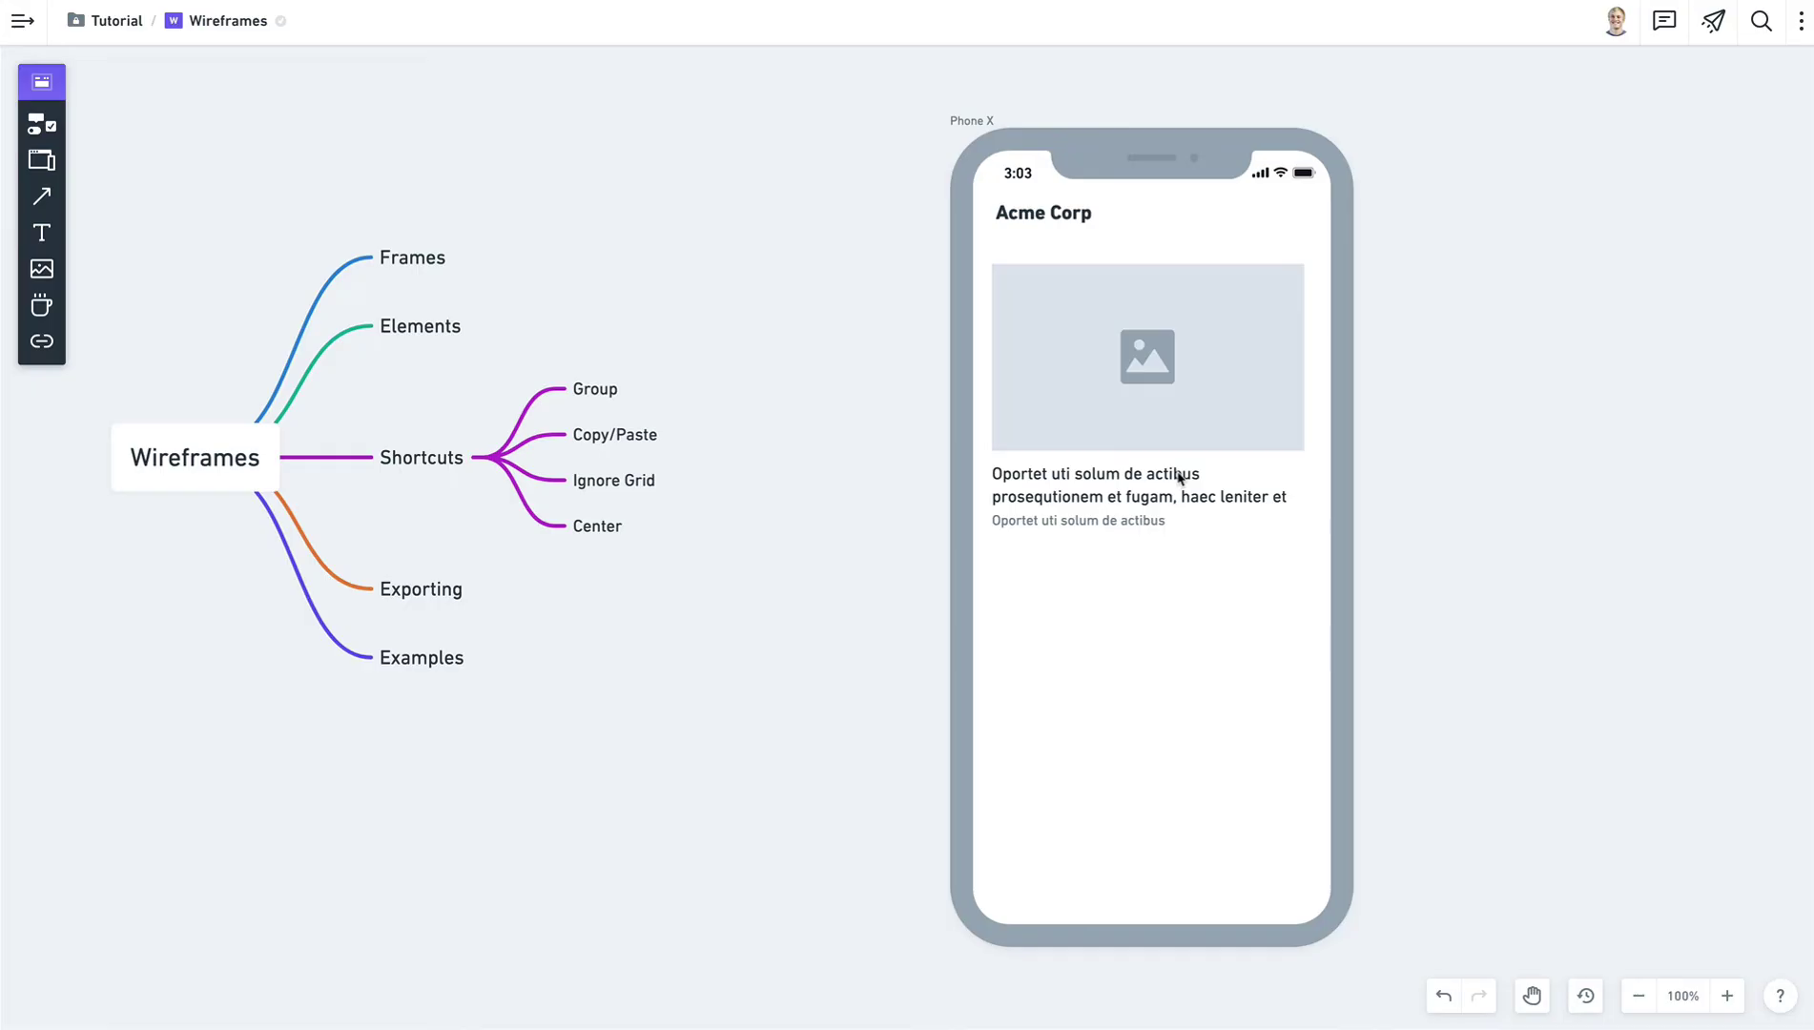
pyautogui.click(1180, 479)
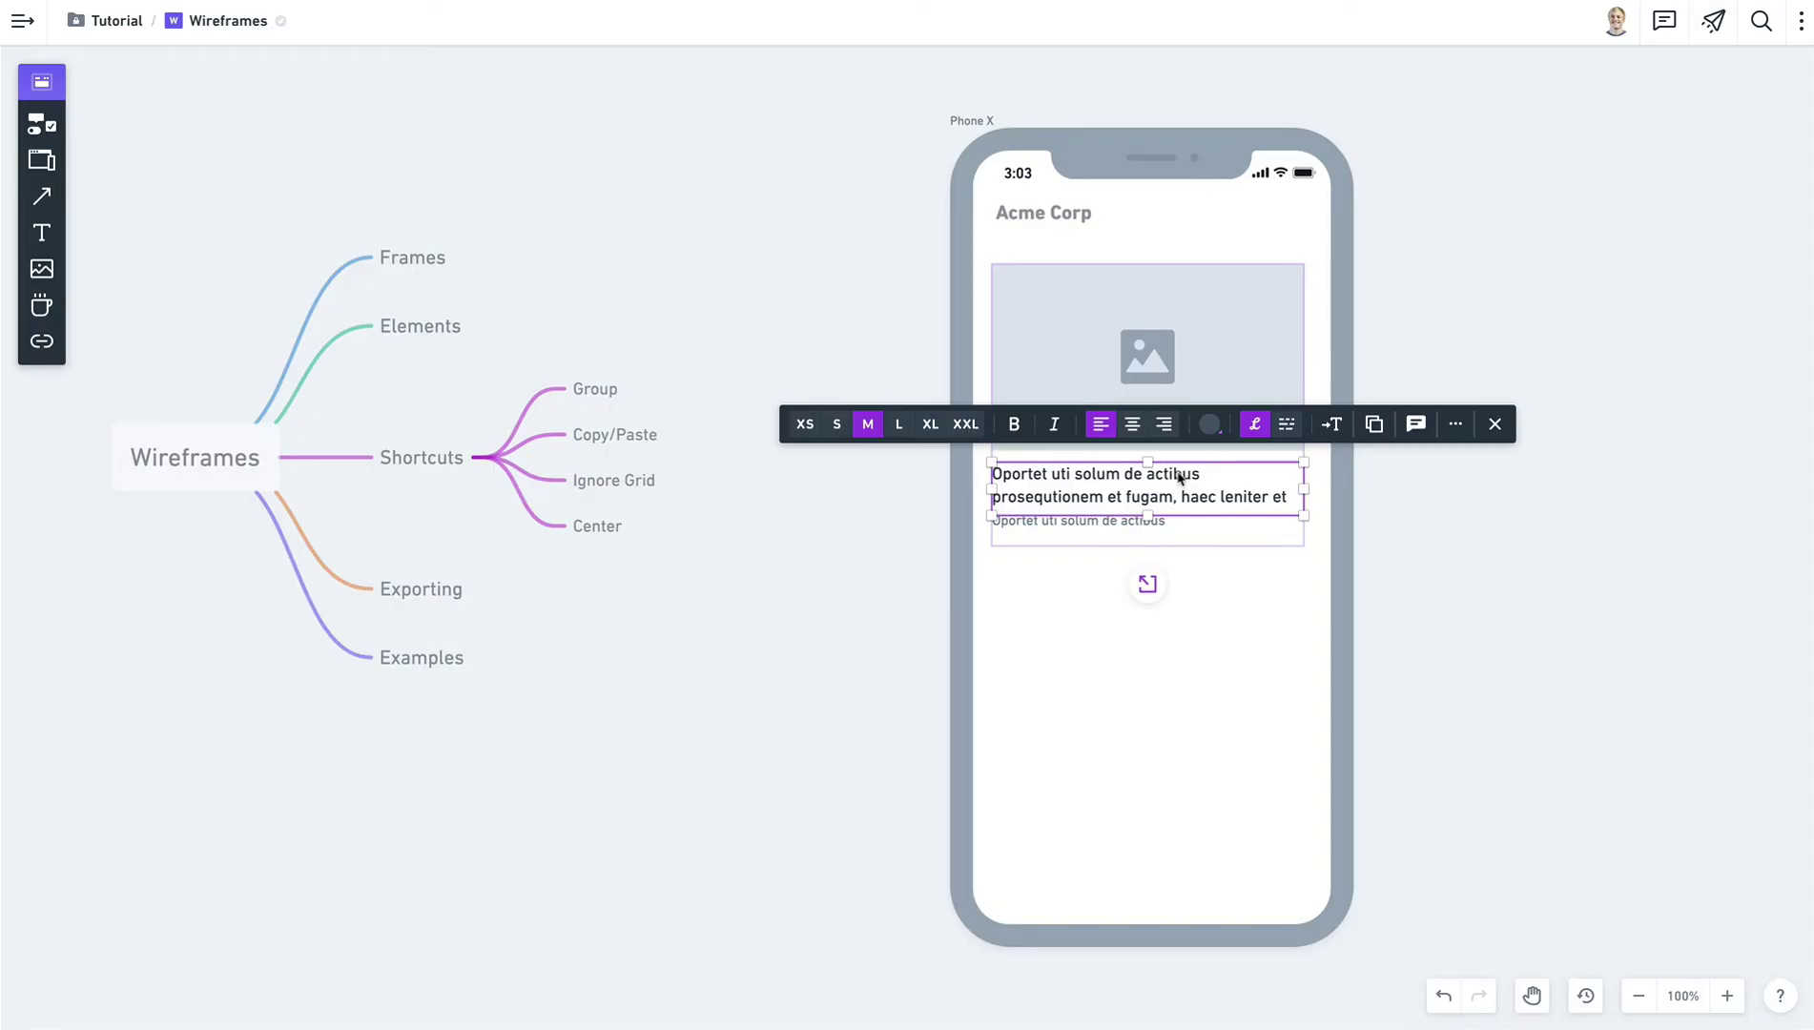
pyautogui.press('Escape')
pyautogui.click(1166, 377)
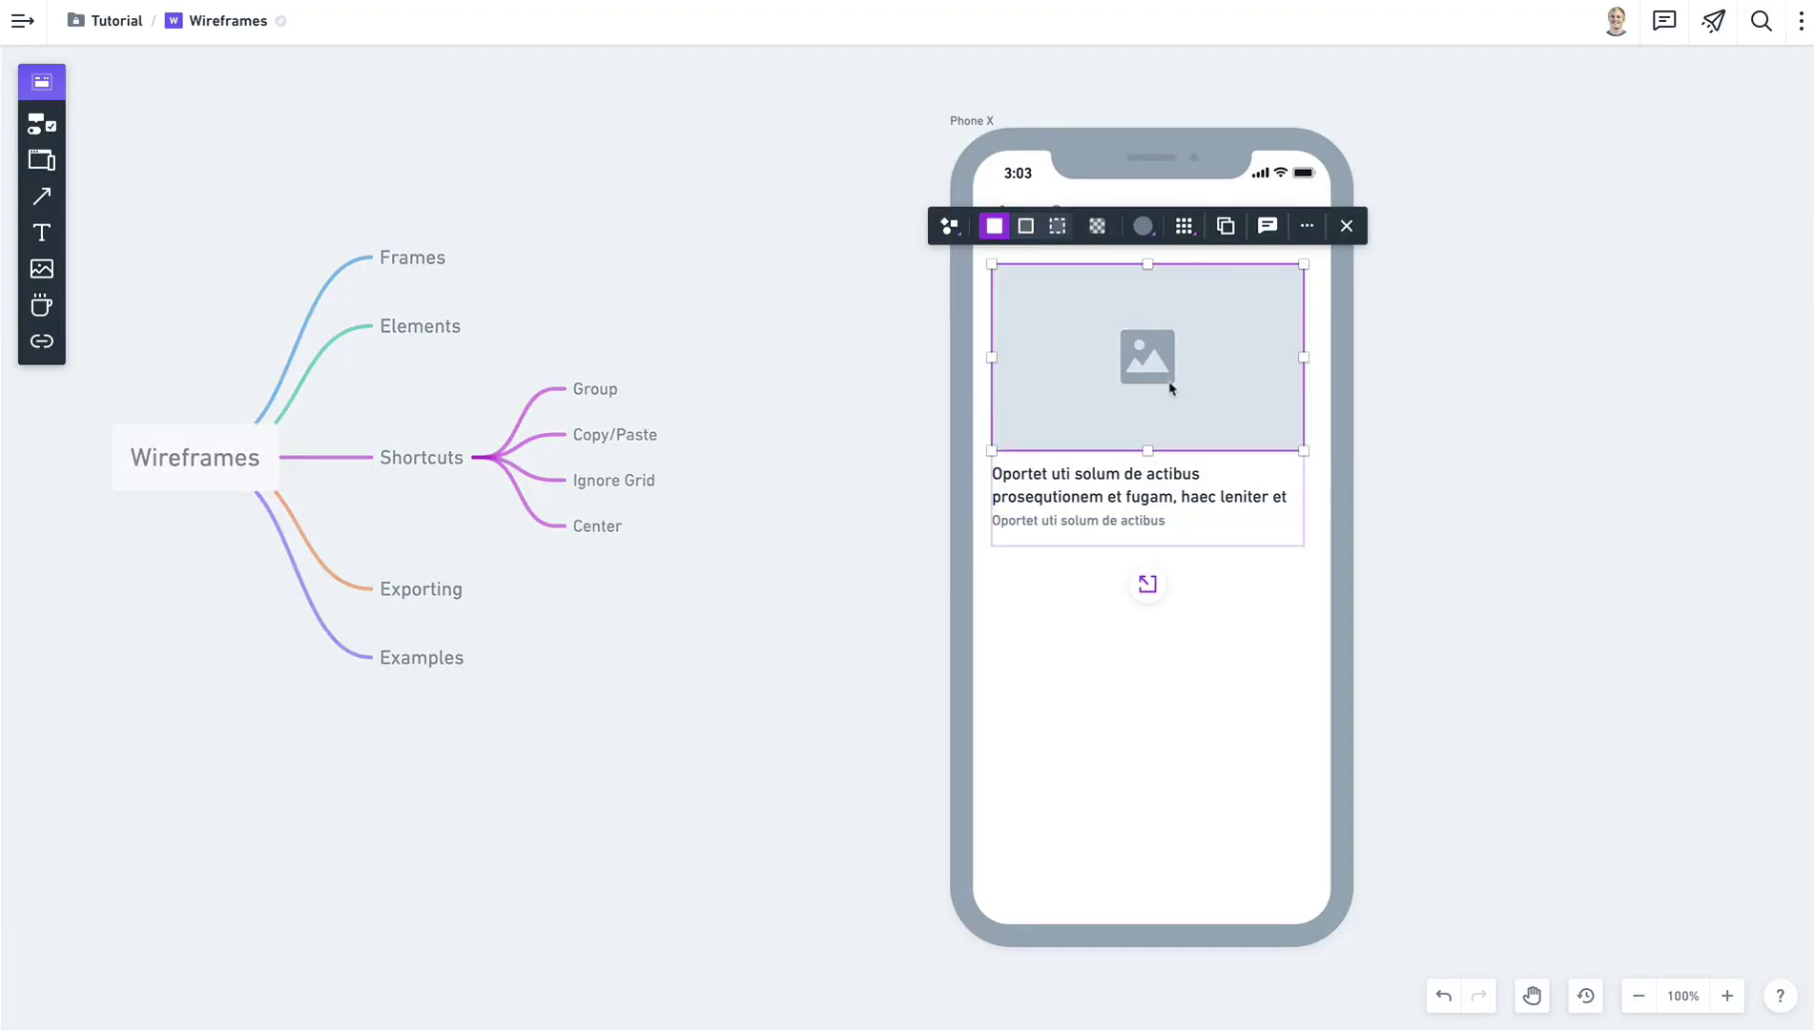
pyautogui.press('Escape')
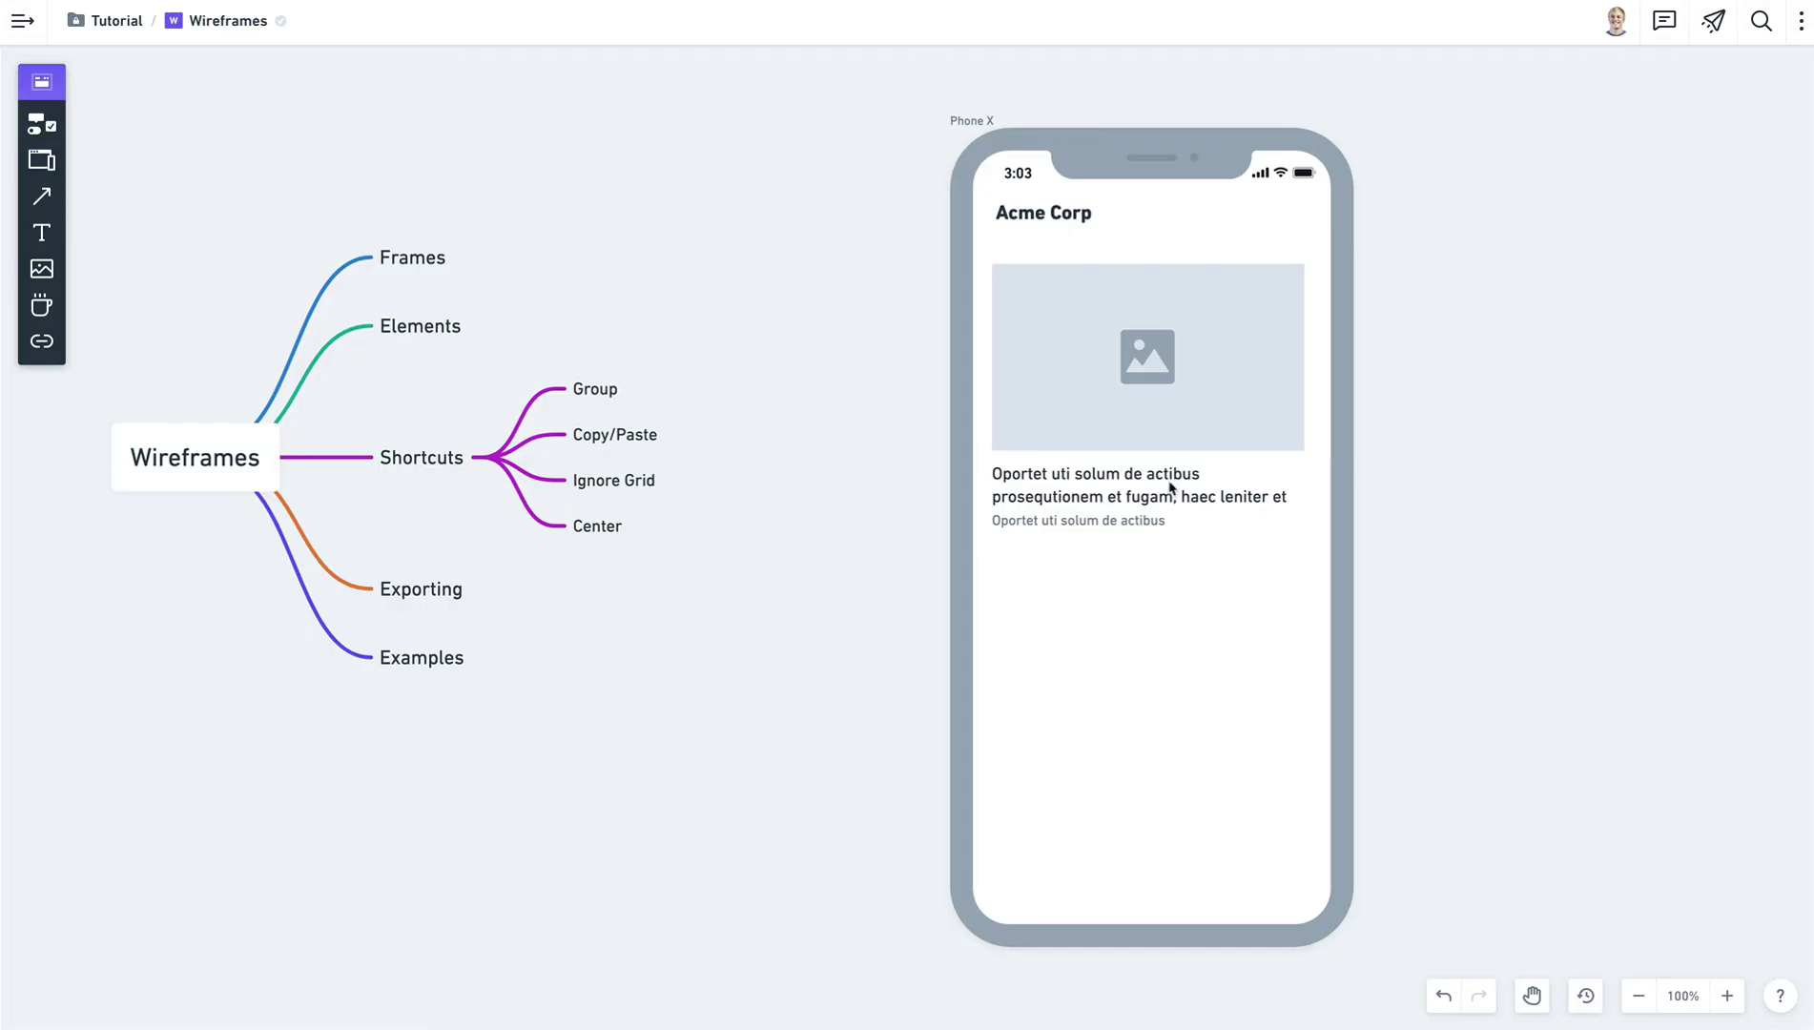
pyautogui.click(1143, 481)
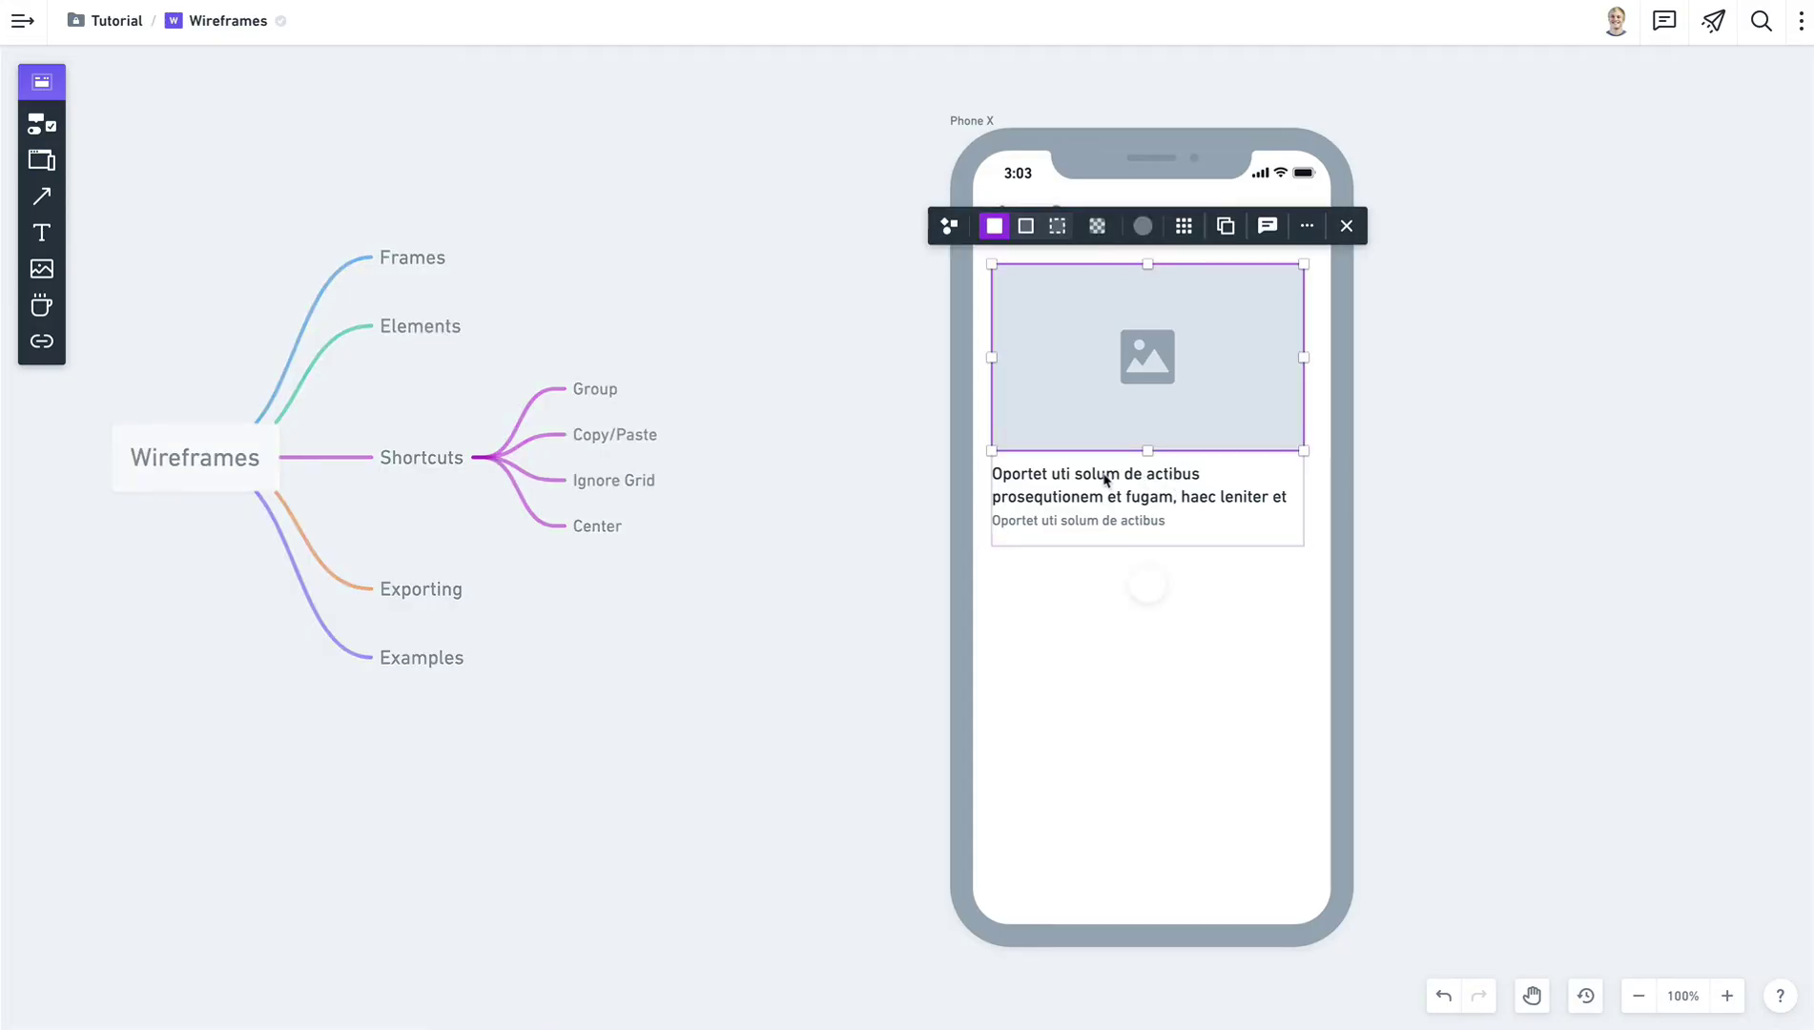
pyautogui.press('Escape')
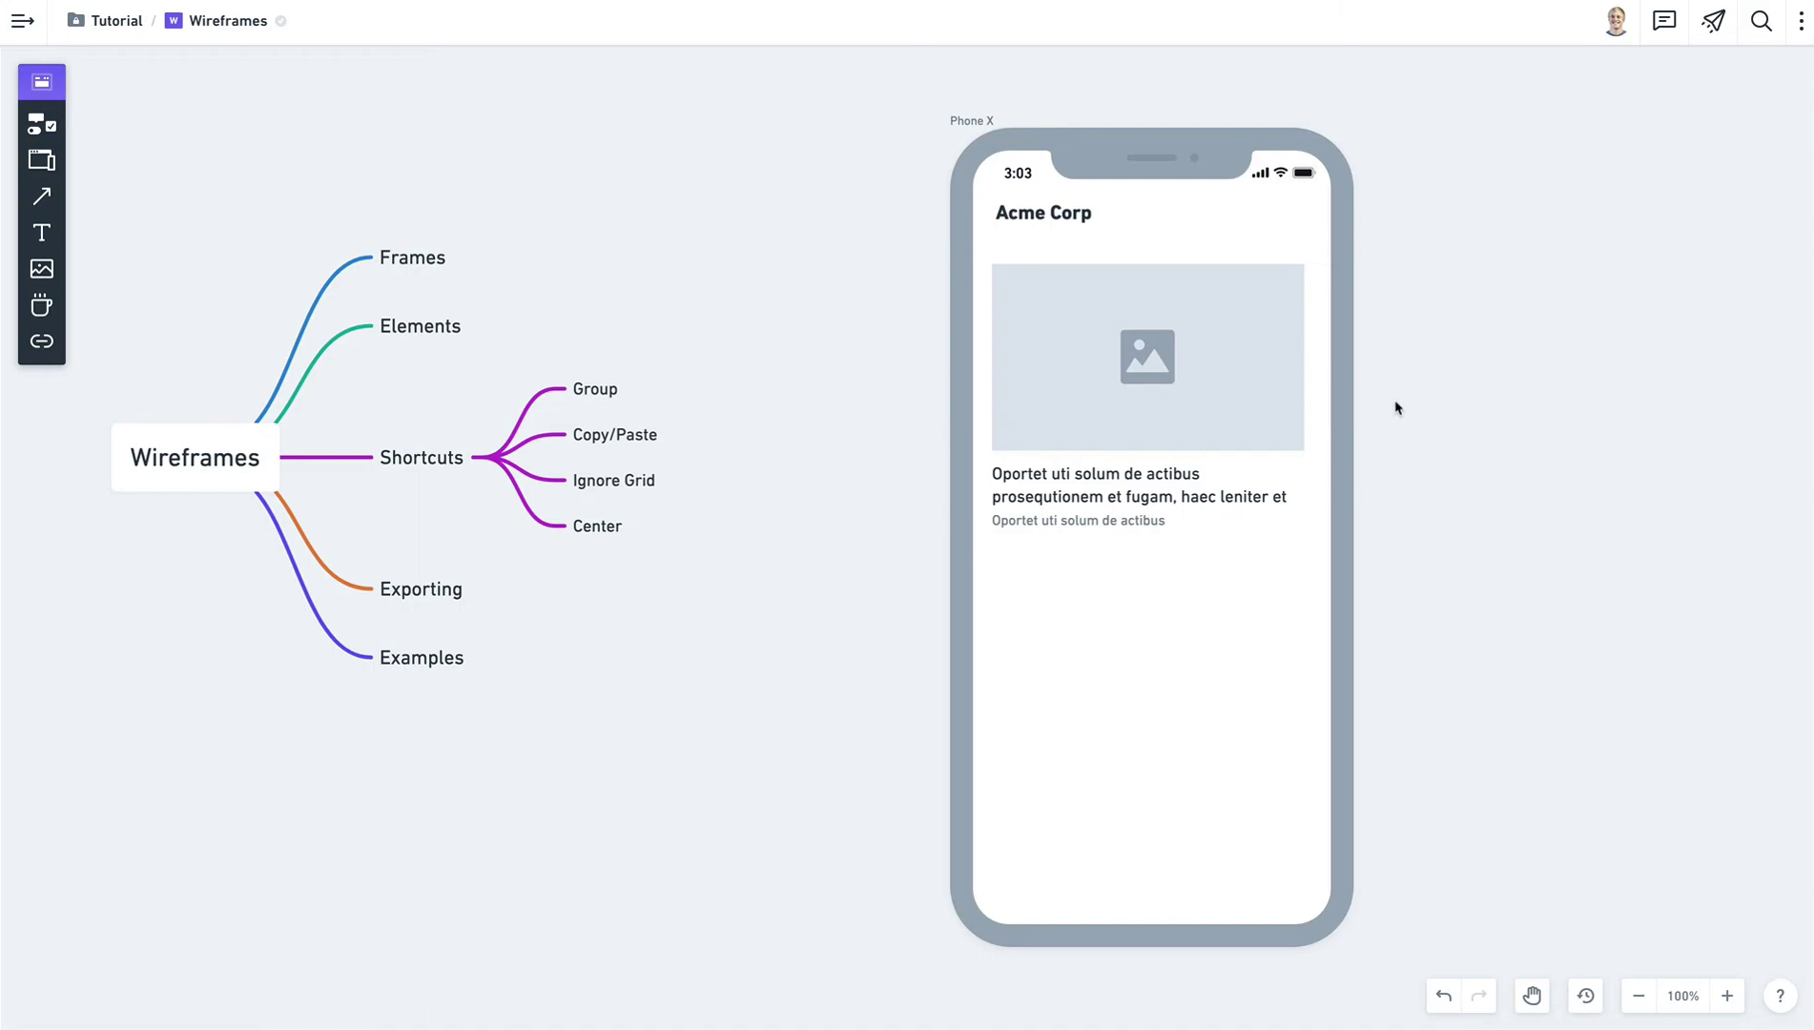
# Duplicate the Phone X frame to create a second Acme Corp phone beside the first.
pyautogui.hscroll(5, 1397, 405)
pyautogui.click(578, 126)
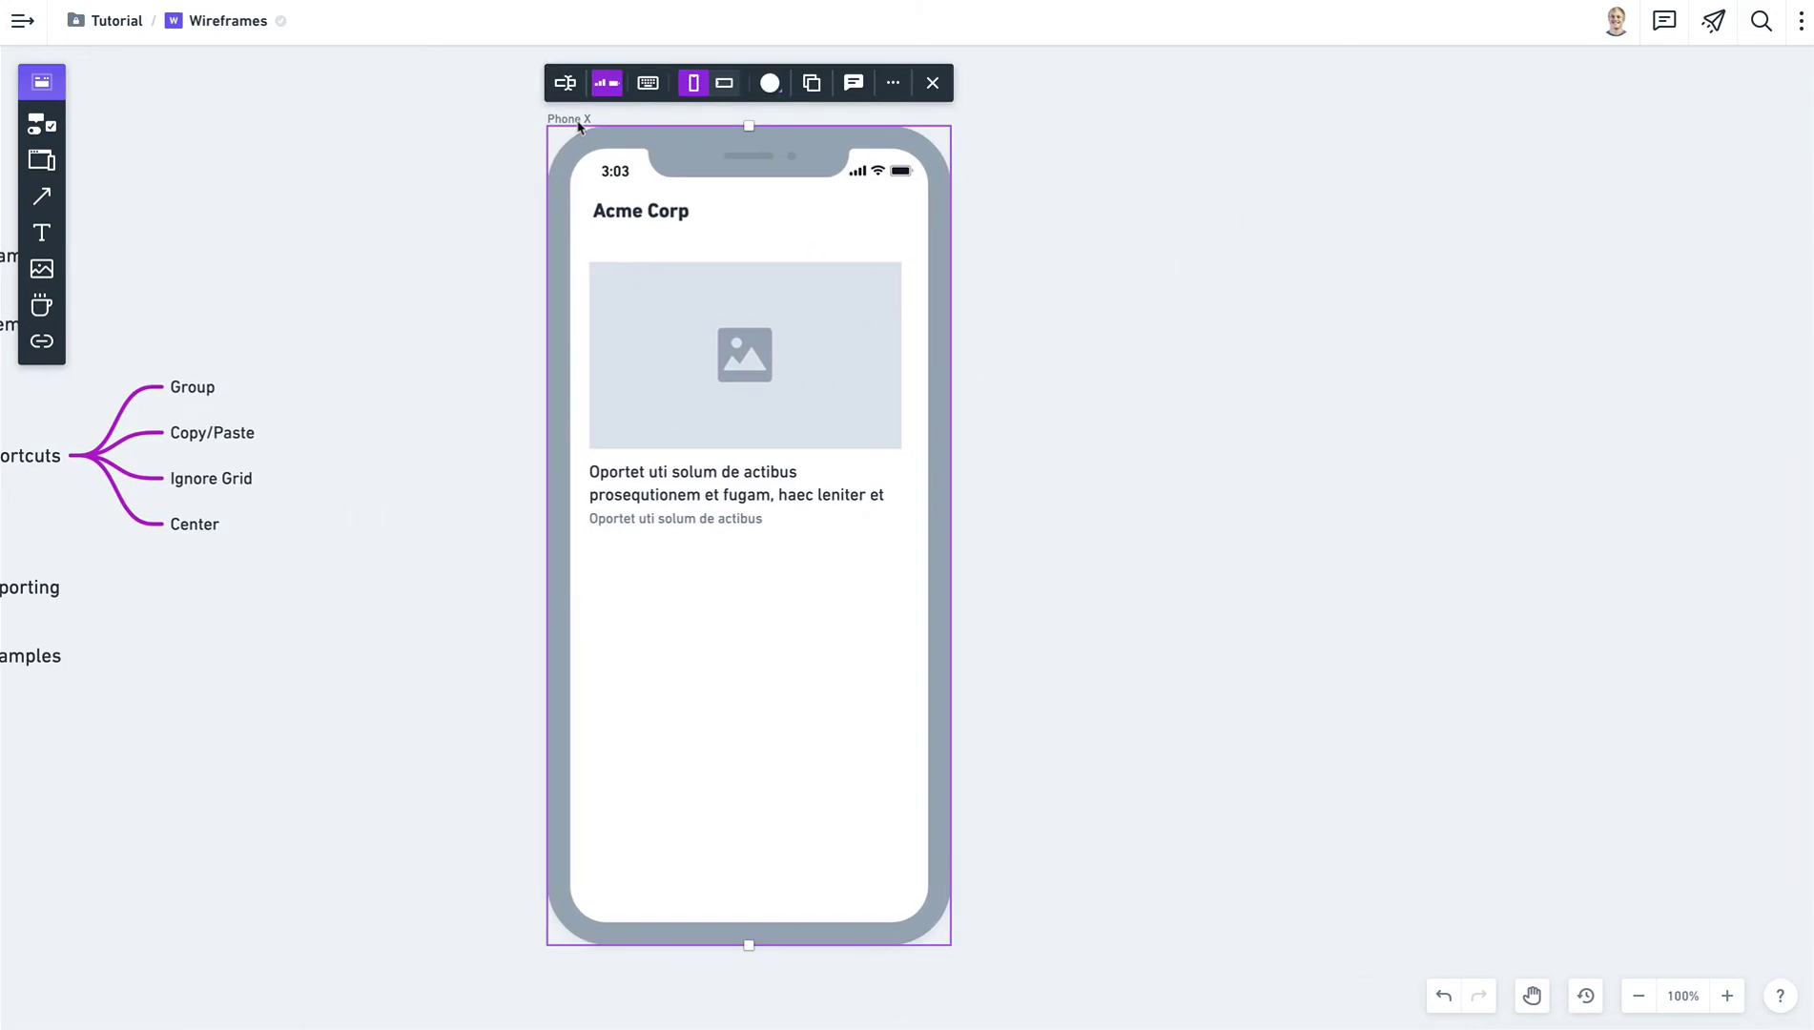
pyautogui.hotkey('ctrl', 'd')
pyautogui.click(1592, 343)
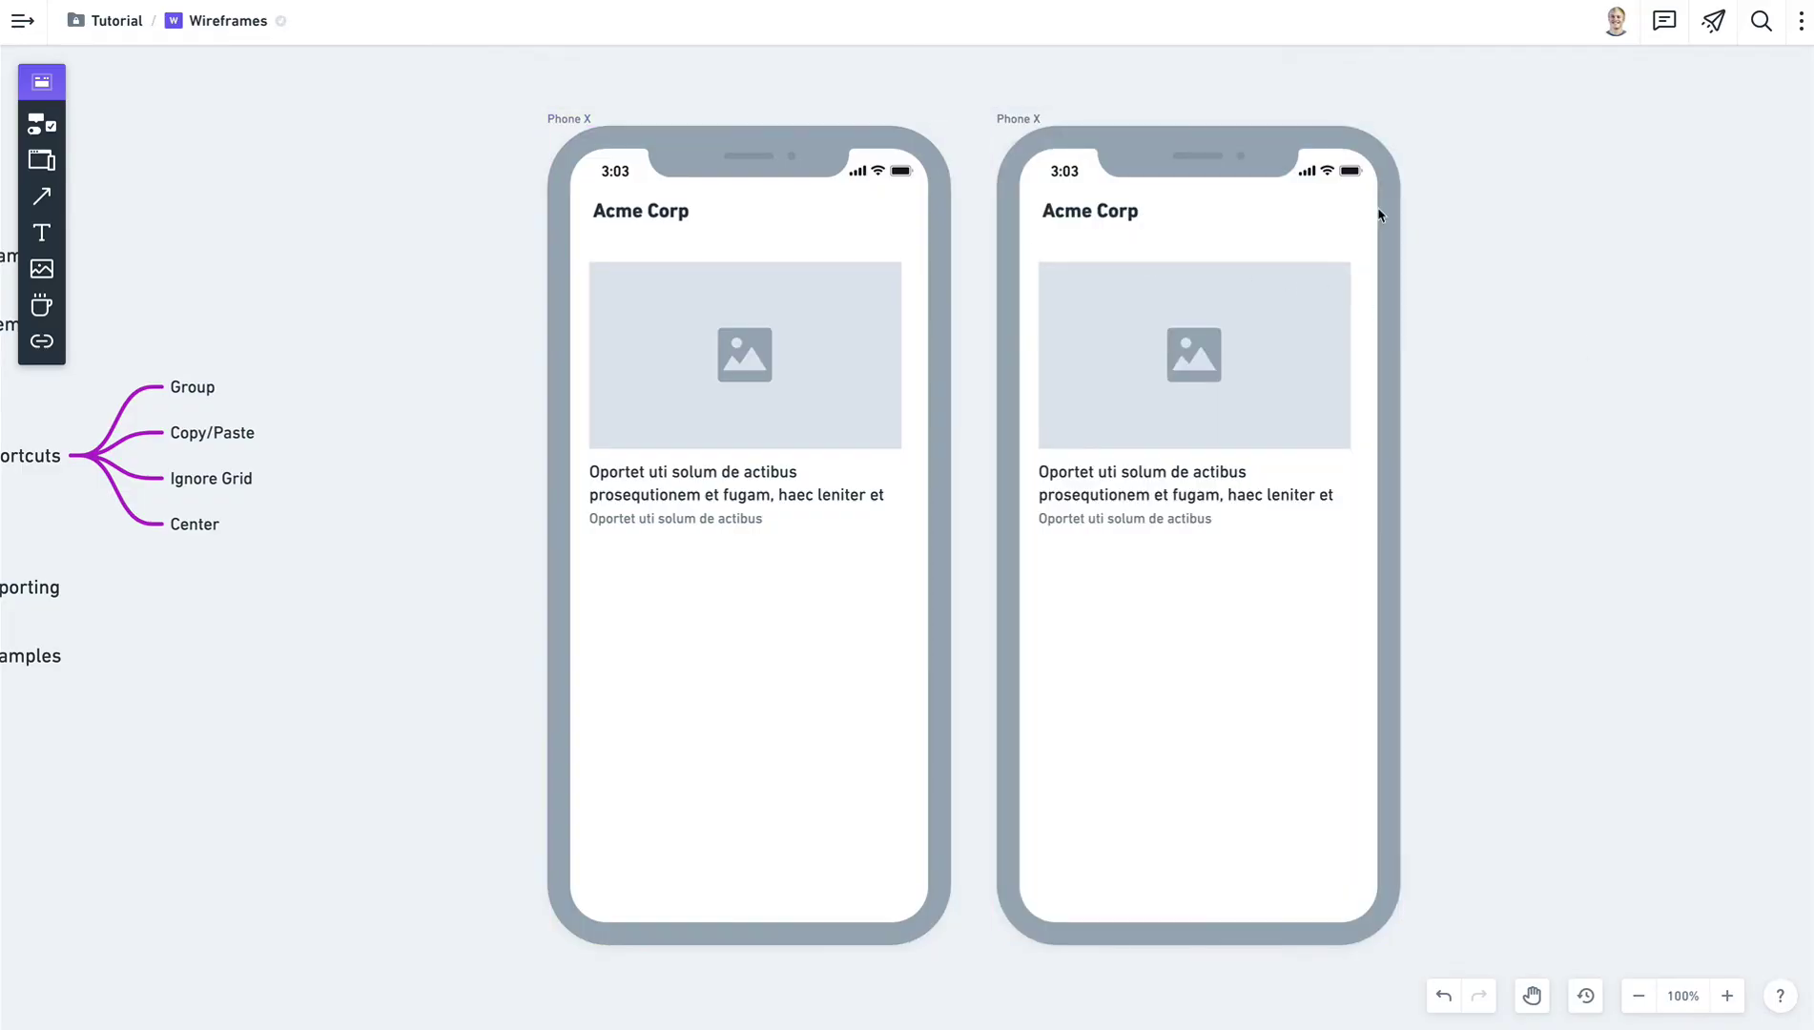
# Shift the view of both phones slightly left and bring up the icon search.
pyautogui.press('space')
pyautogui.moveTo(667, 103); pyautogui.dragTo(634, 101)
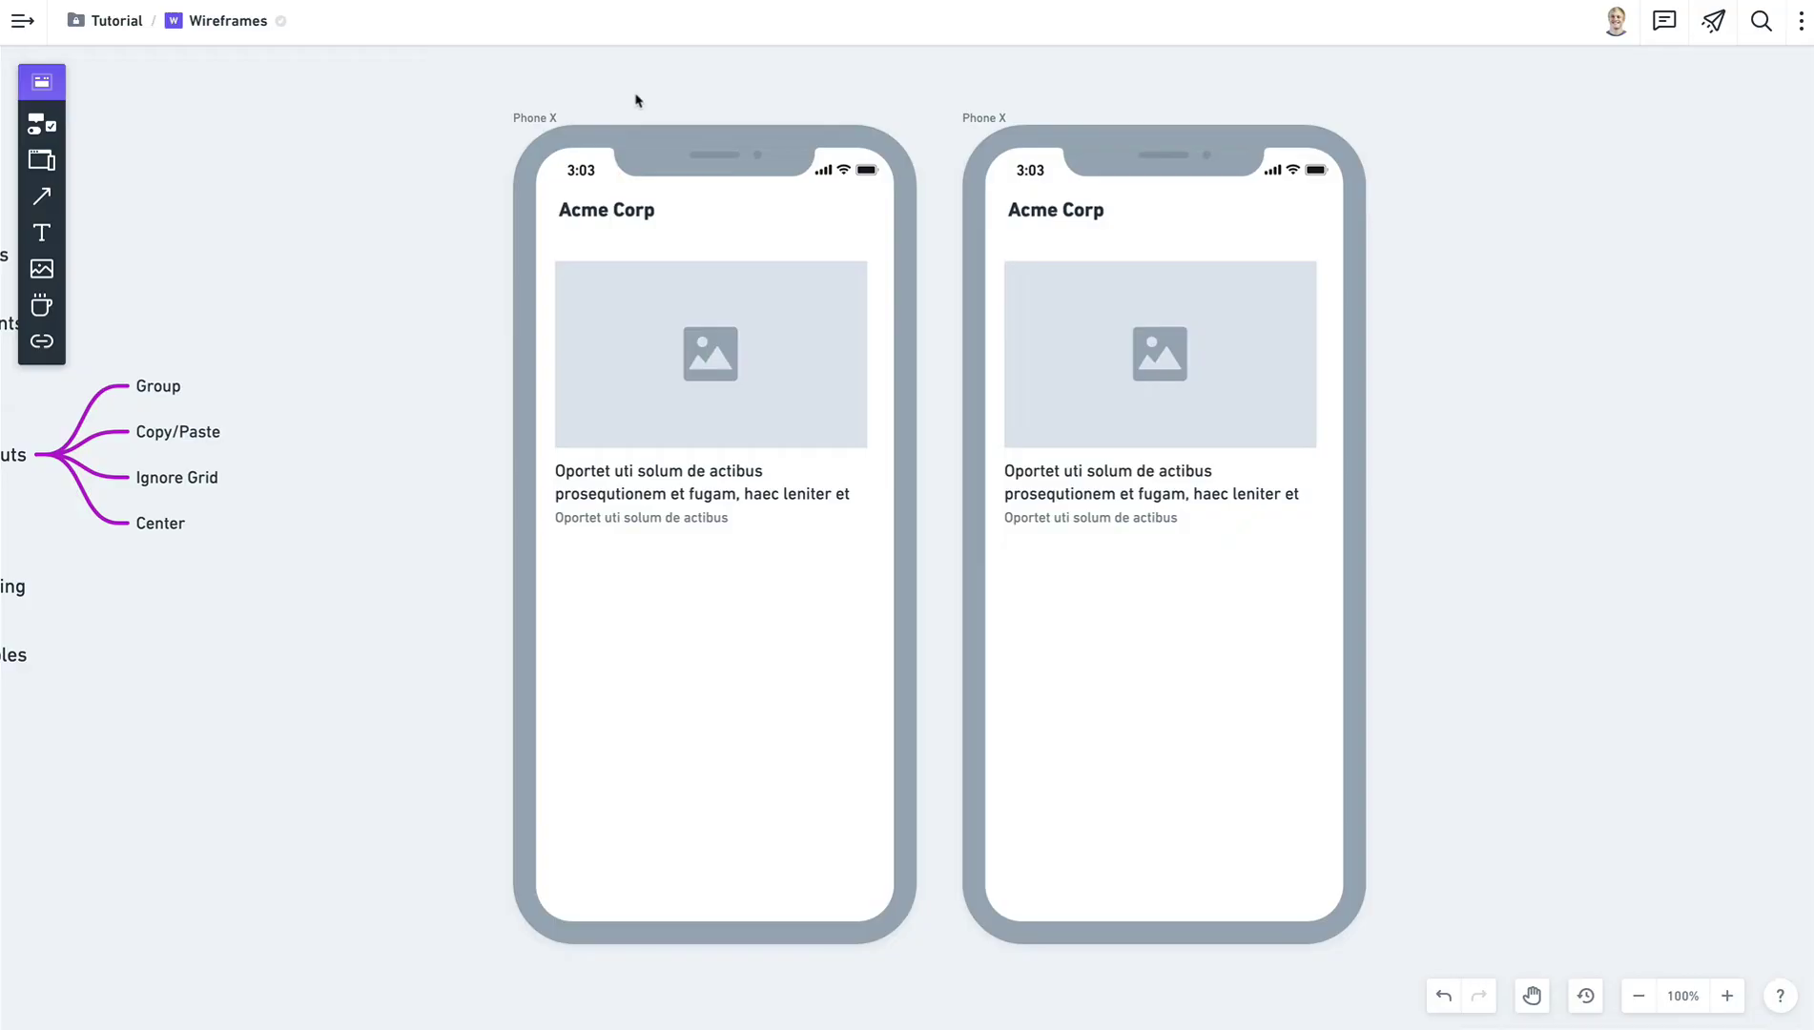
pyautogui.press('i')
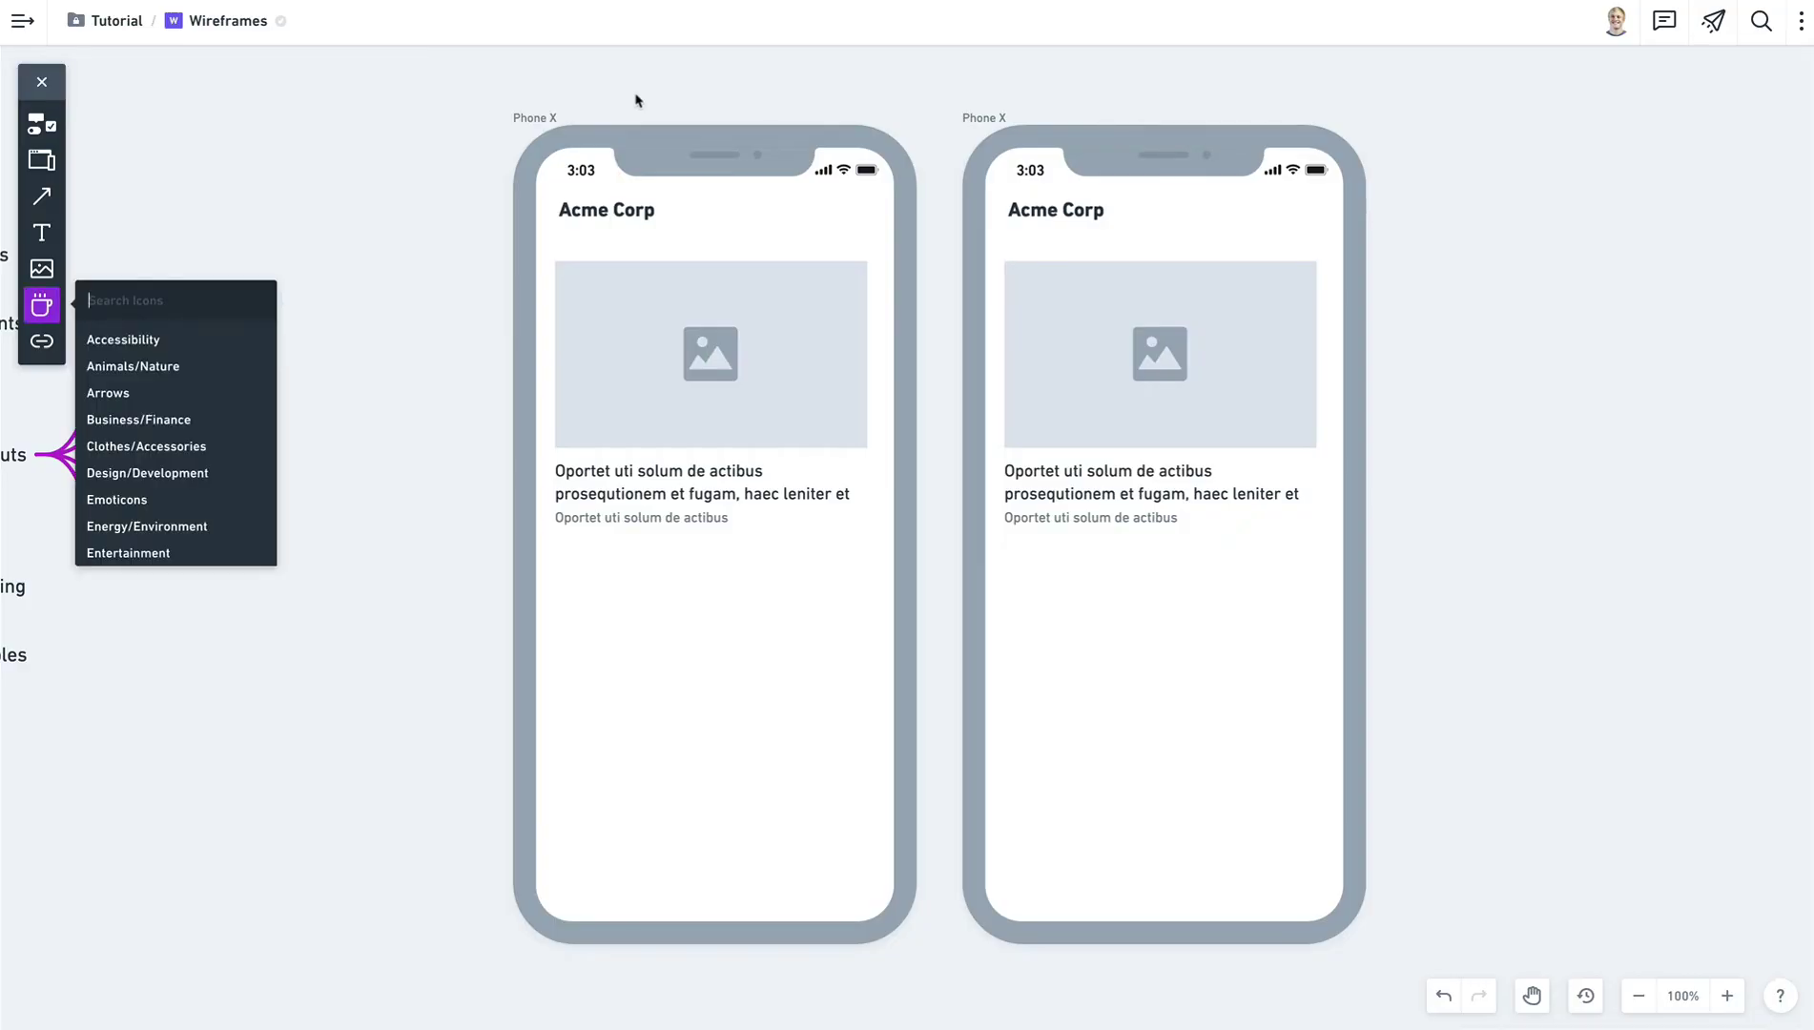
# Search 'hambu' and place the hamburger menu icon at the first phone's top right.
pyautogui.write('hambur')
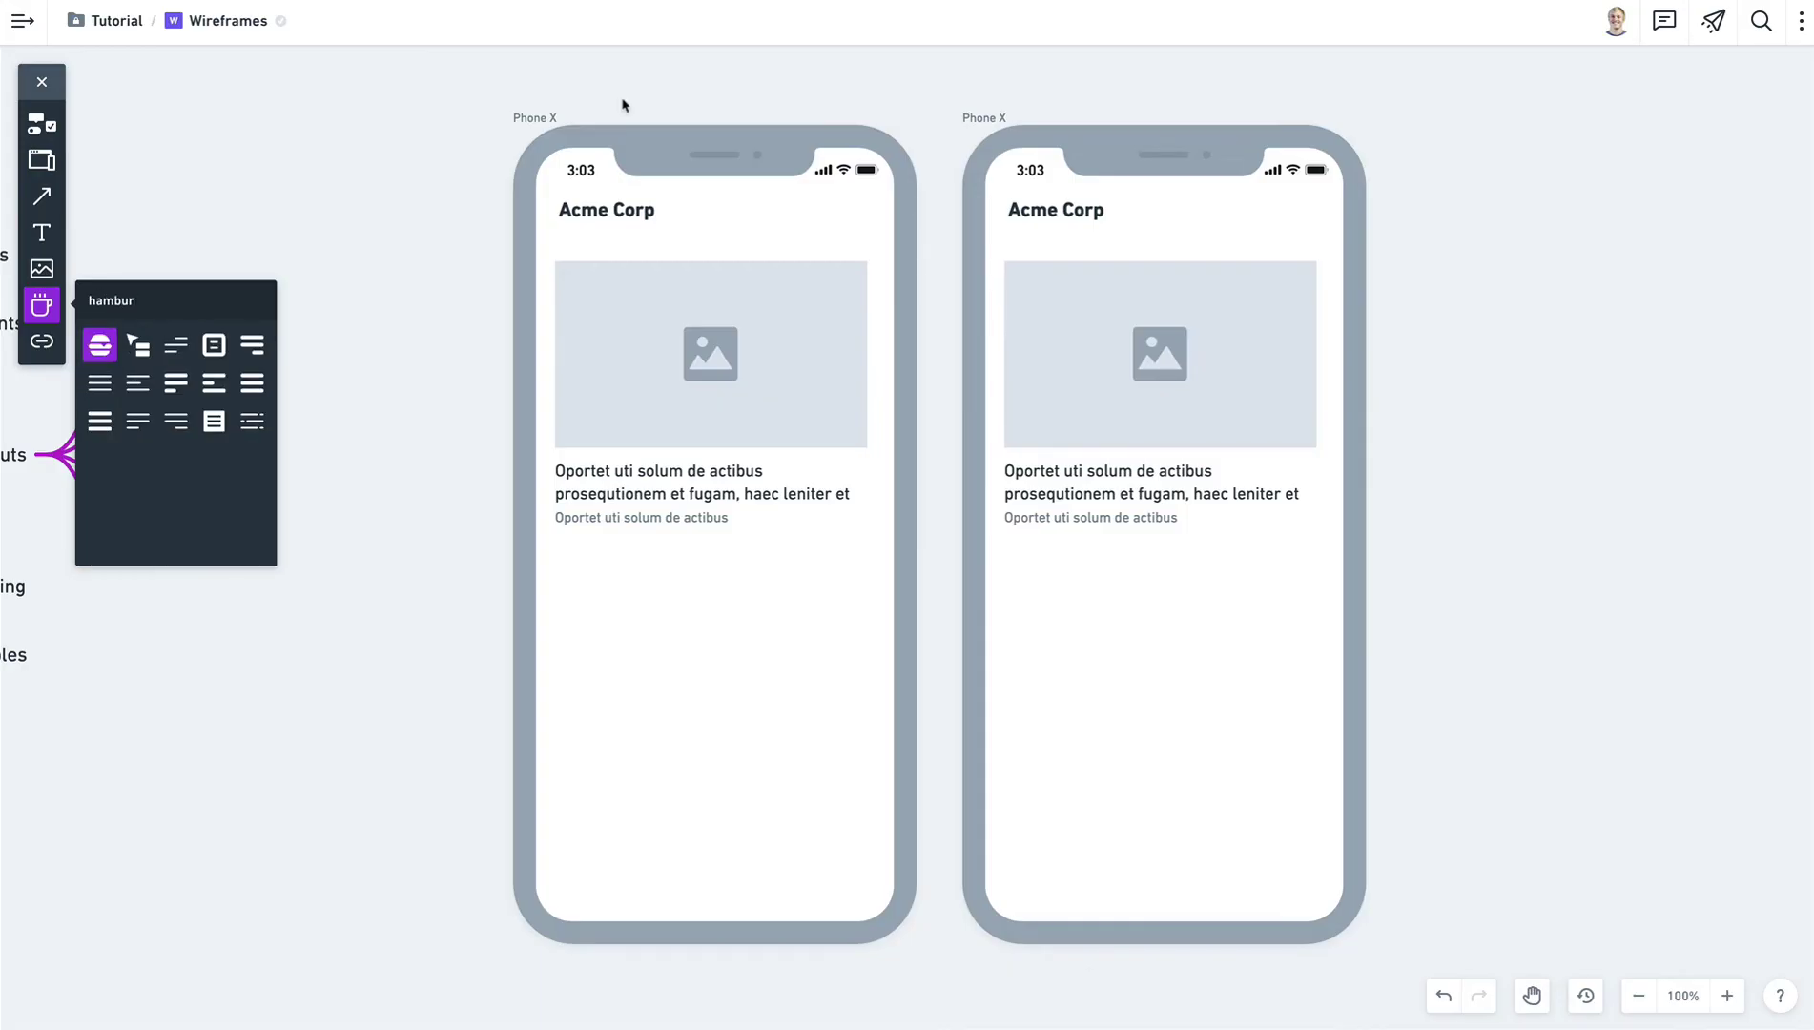
pyautogui.click(99, 383)
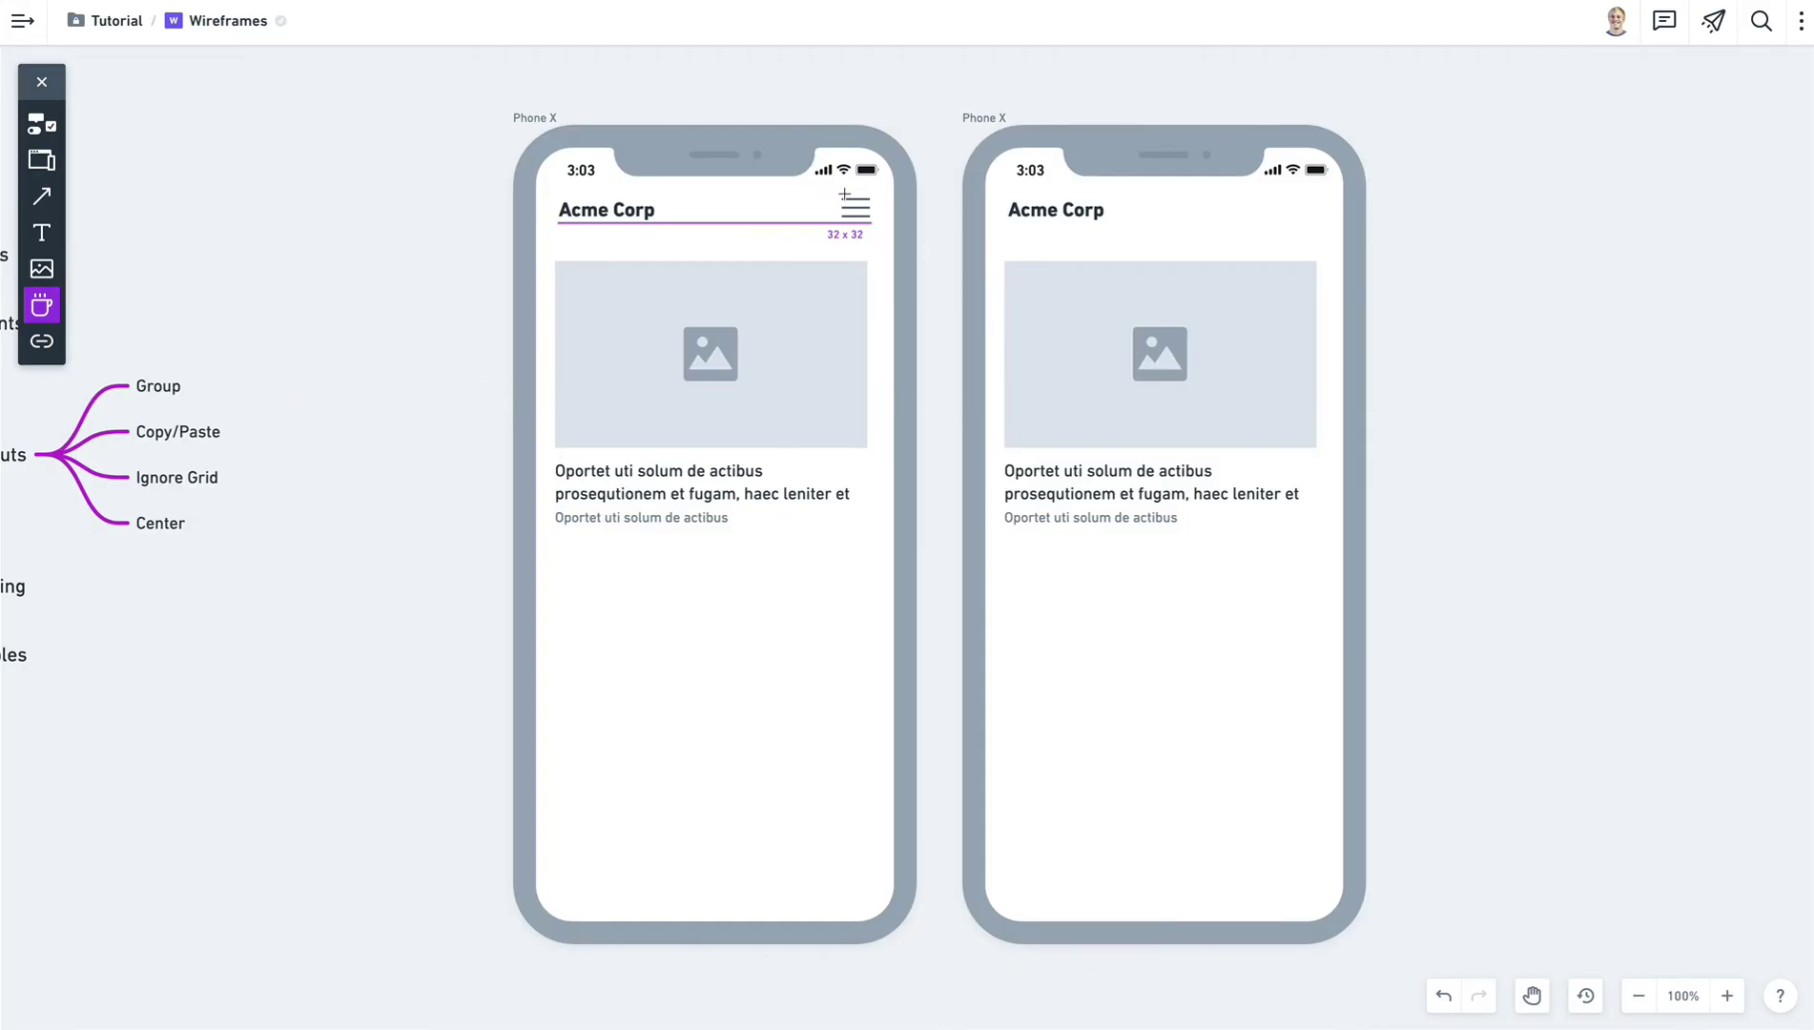
pyautogui.click(844, 197)
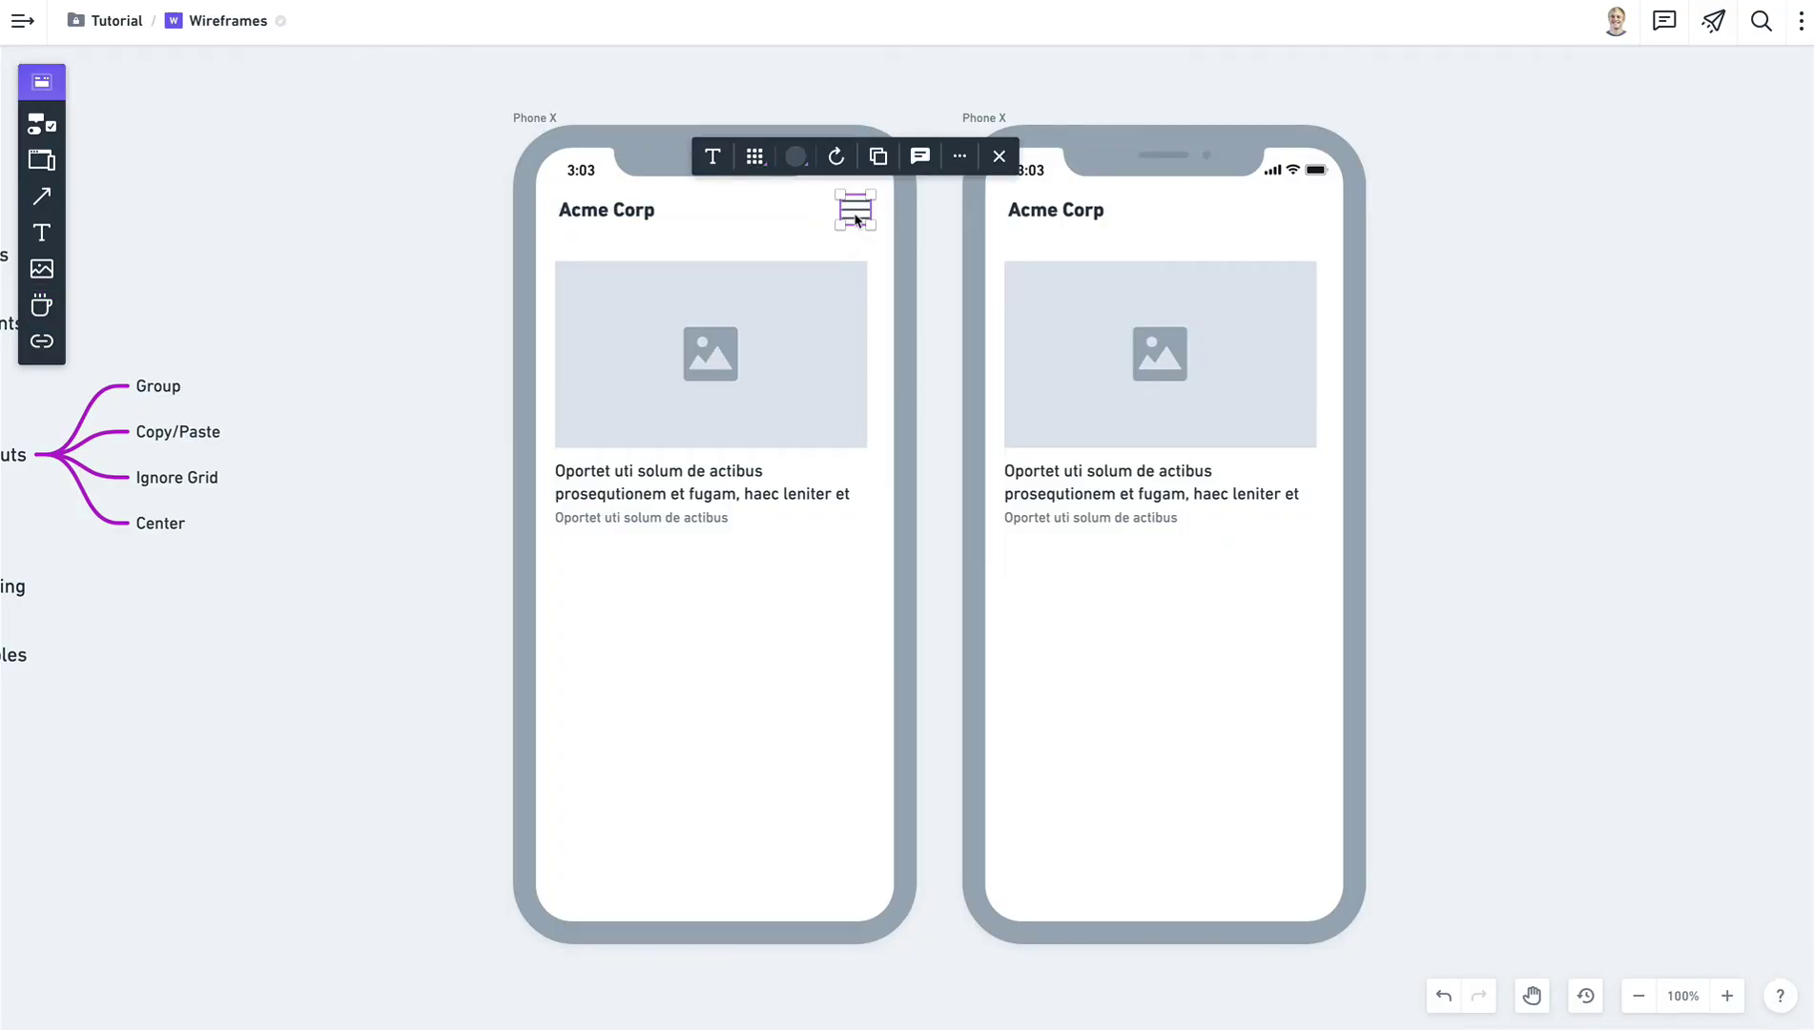
pyautogui.click(1563, 335)
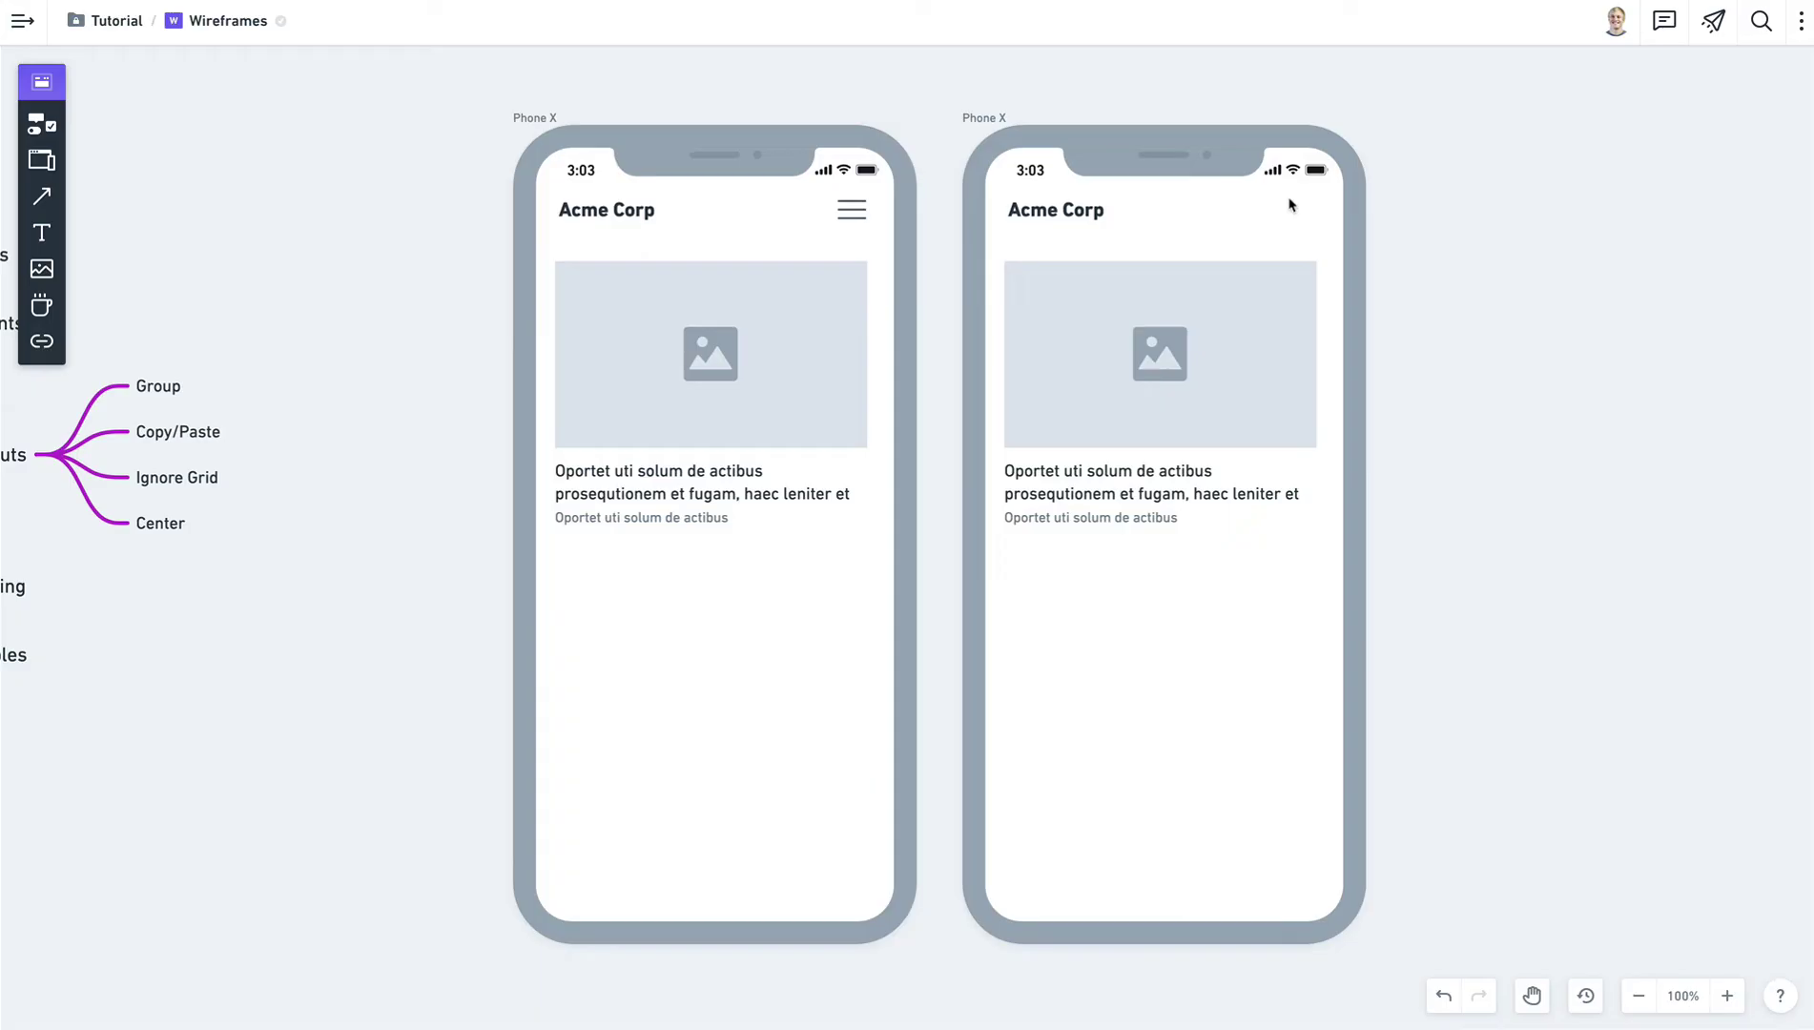
# Paste a copy of the hamburger icon into the second phone's header.
pyautogui.click(857, 217)
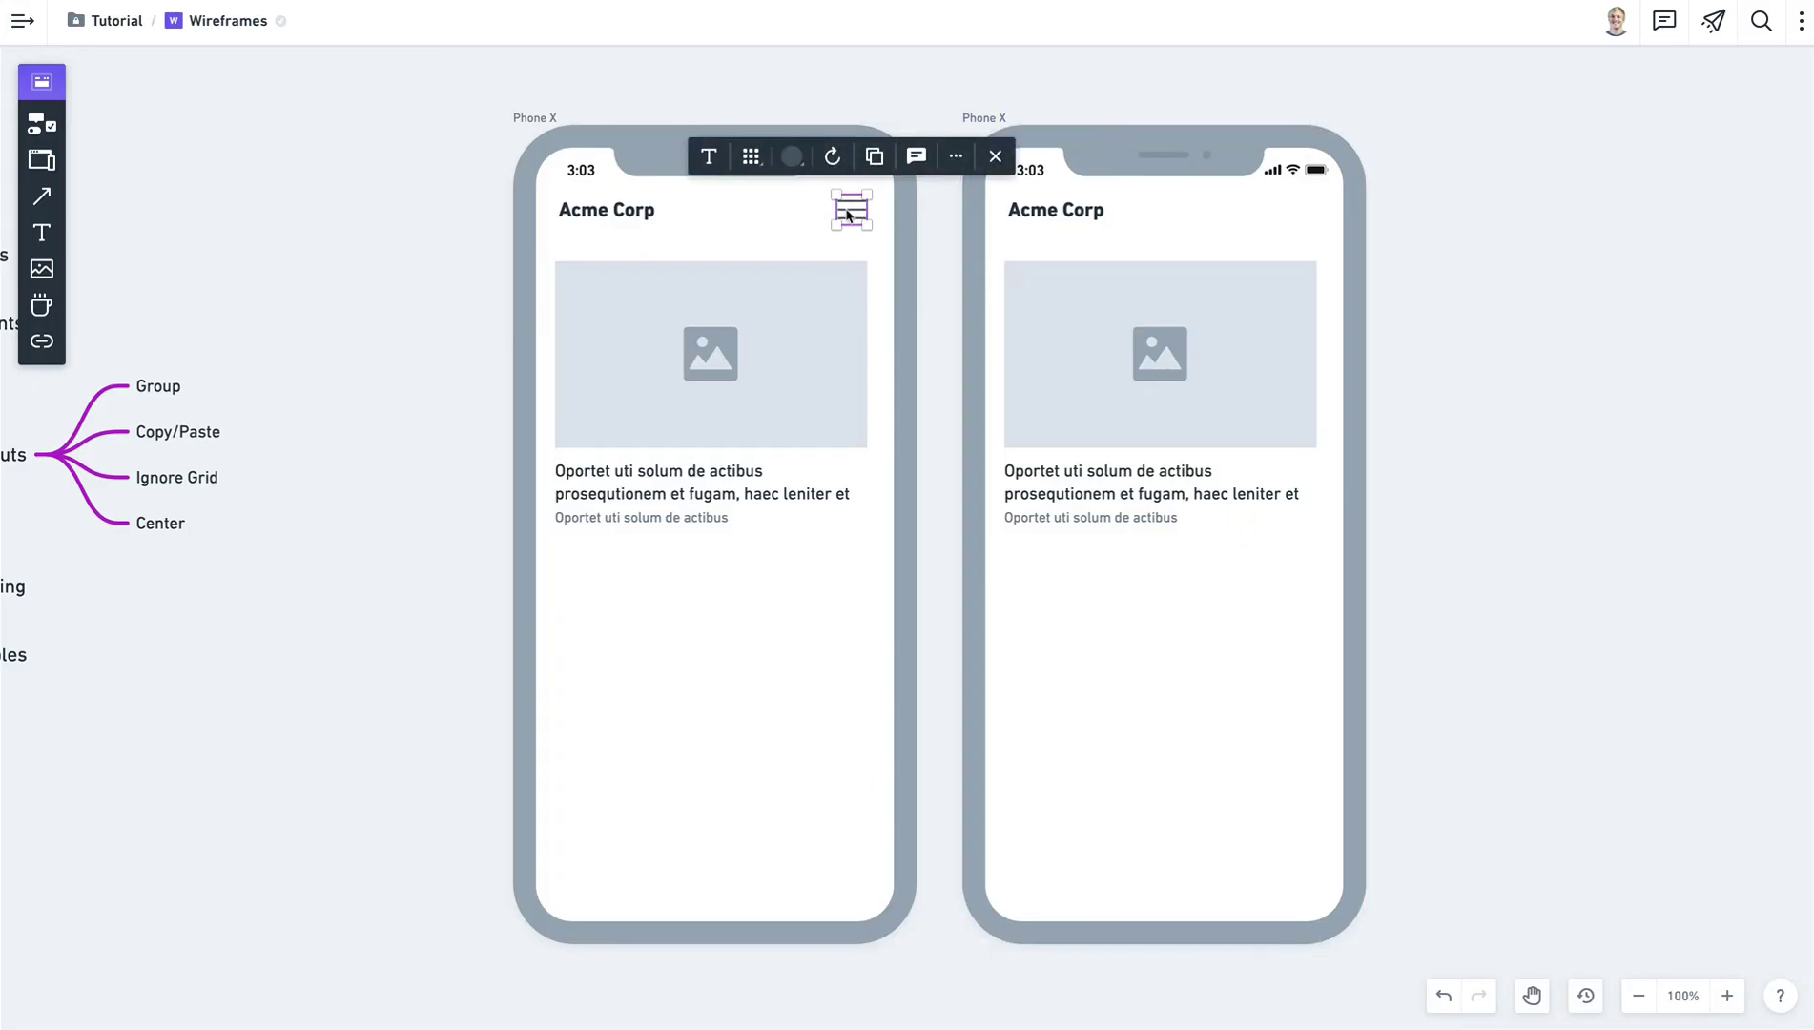
pyautogui.click(992, 126)
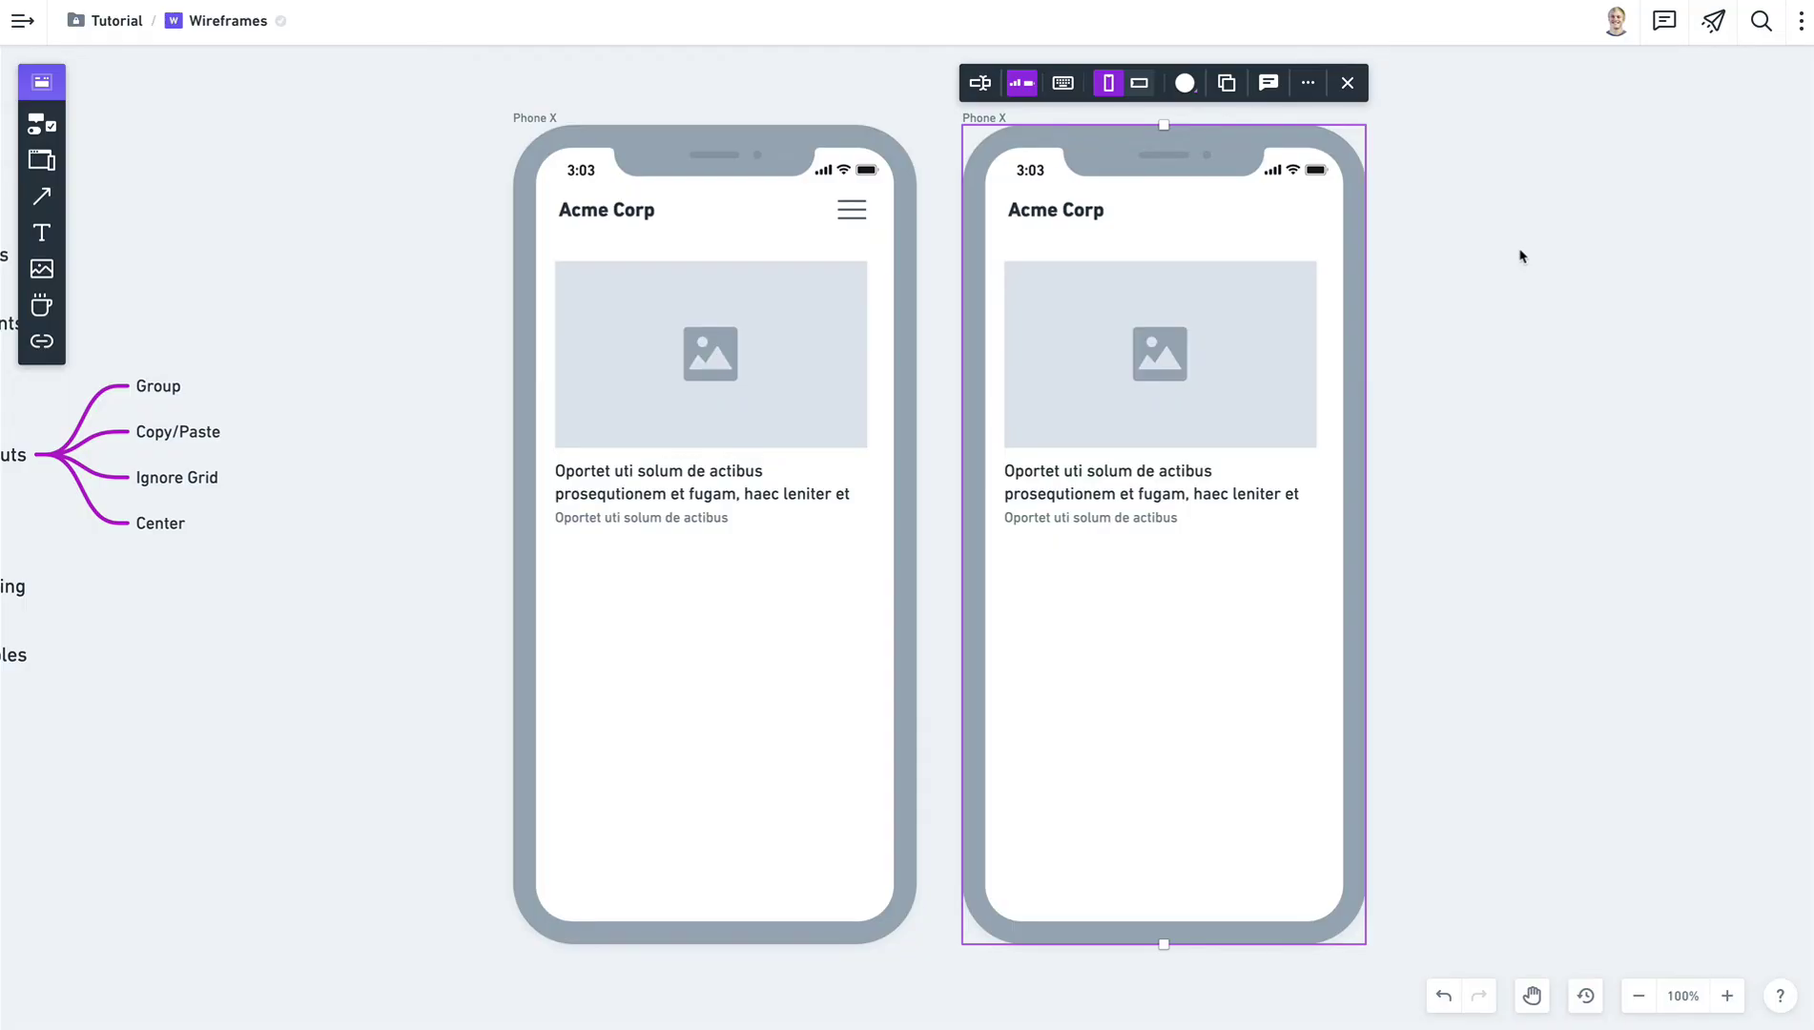
pyautogui.hotkey('ctrl', 'v')
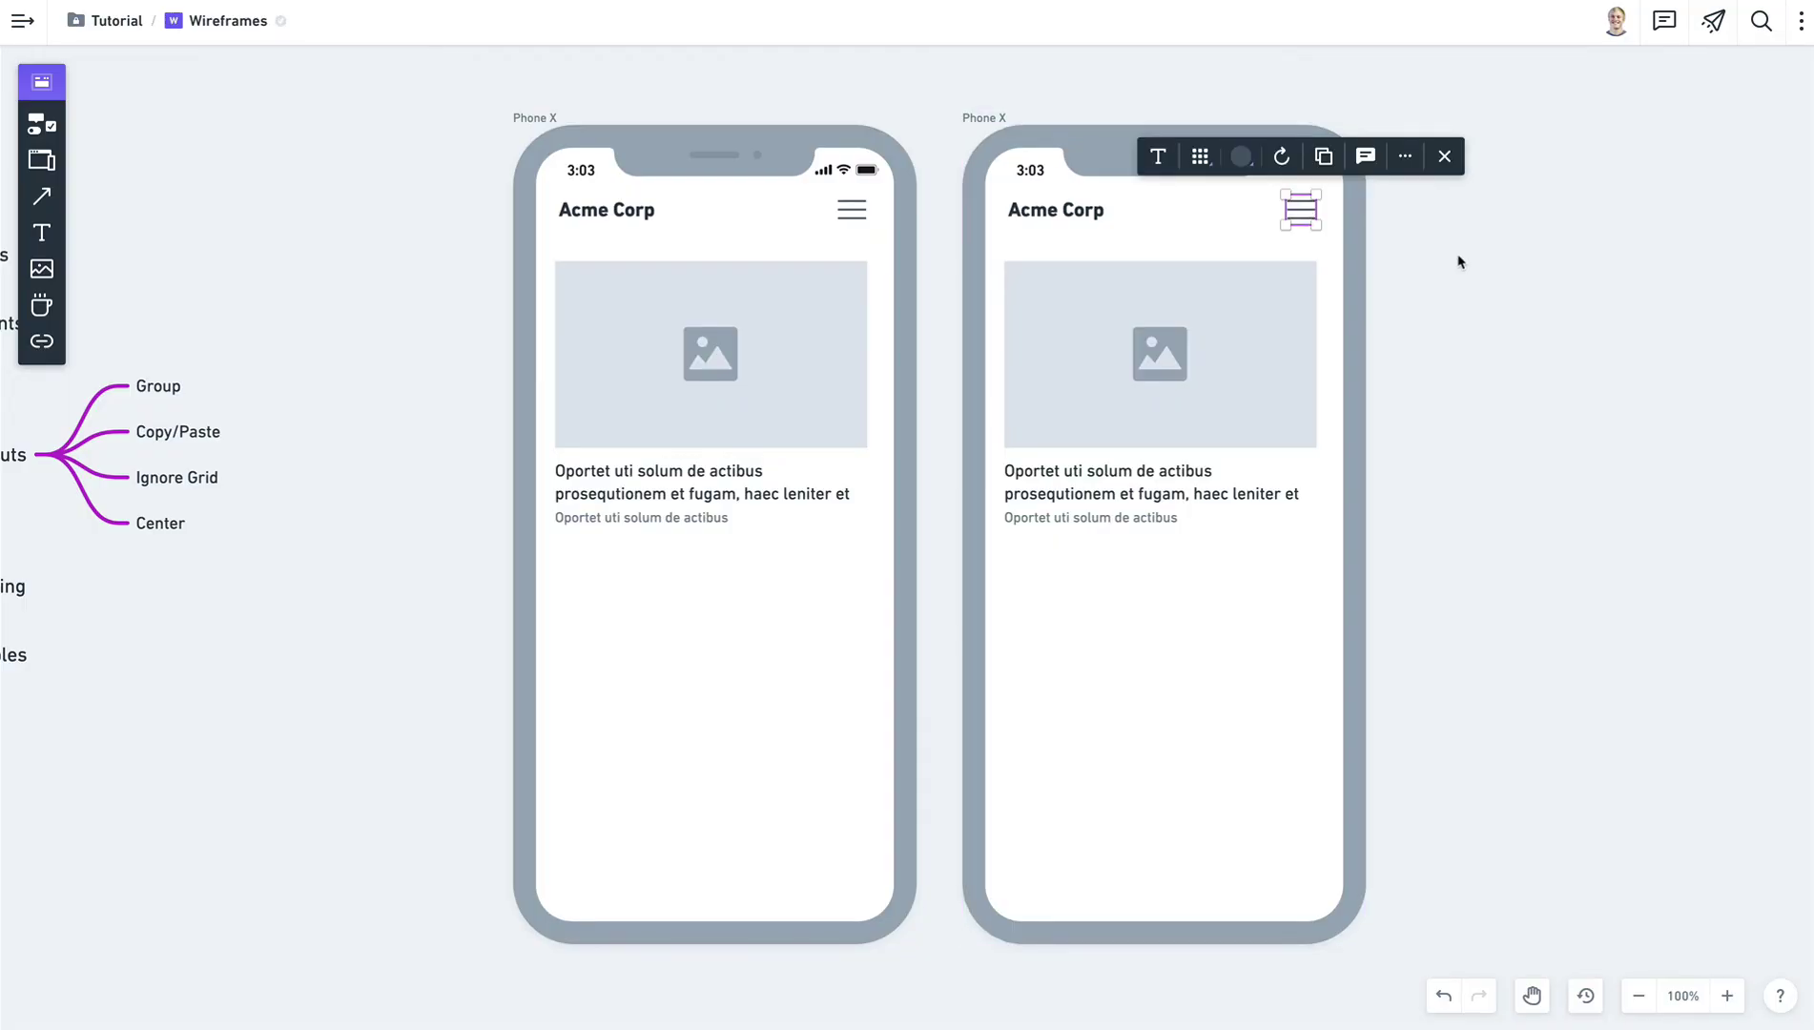
pyautogui.click(1459, 261)
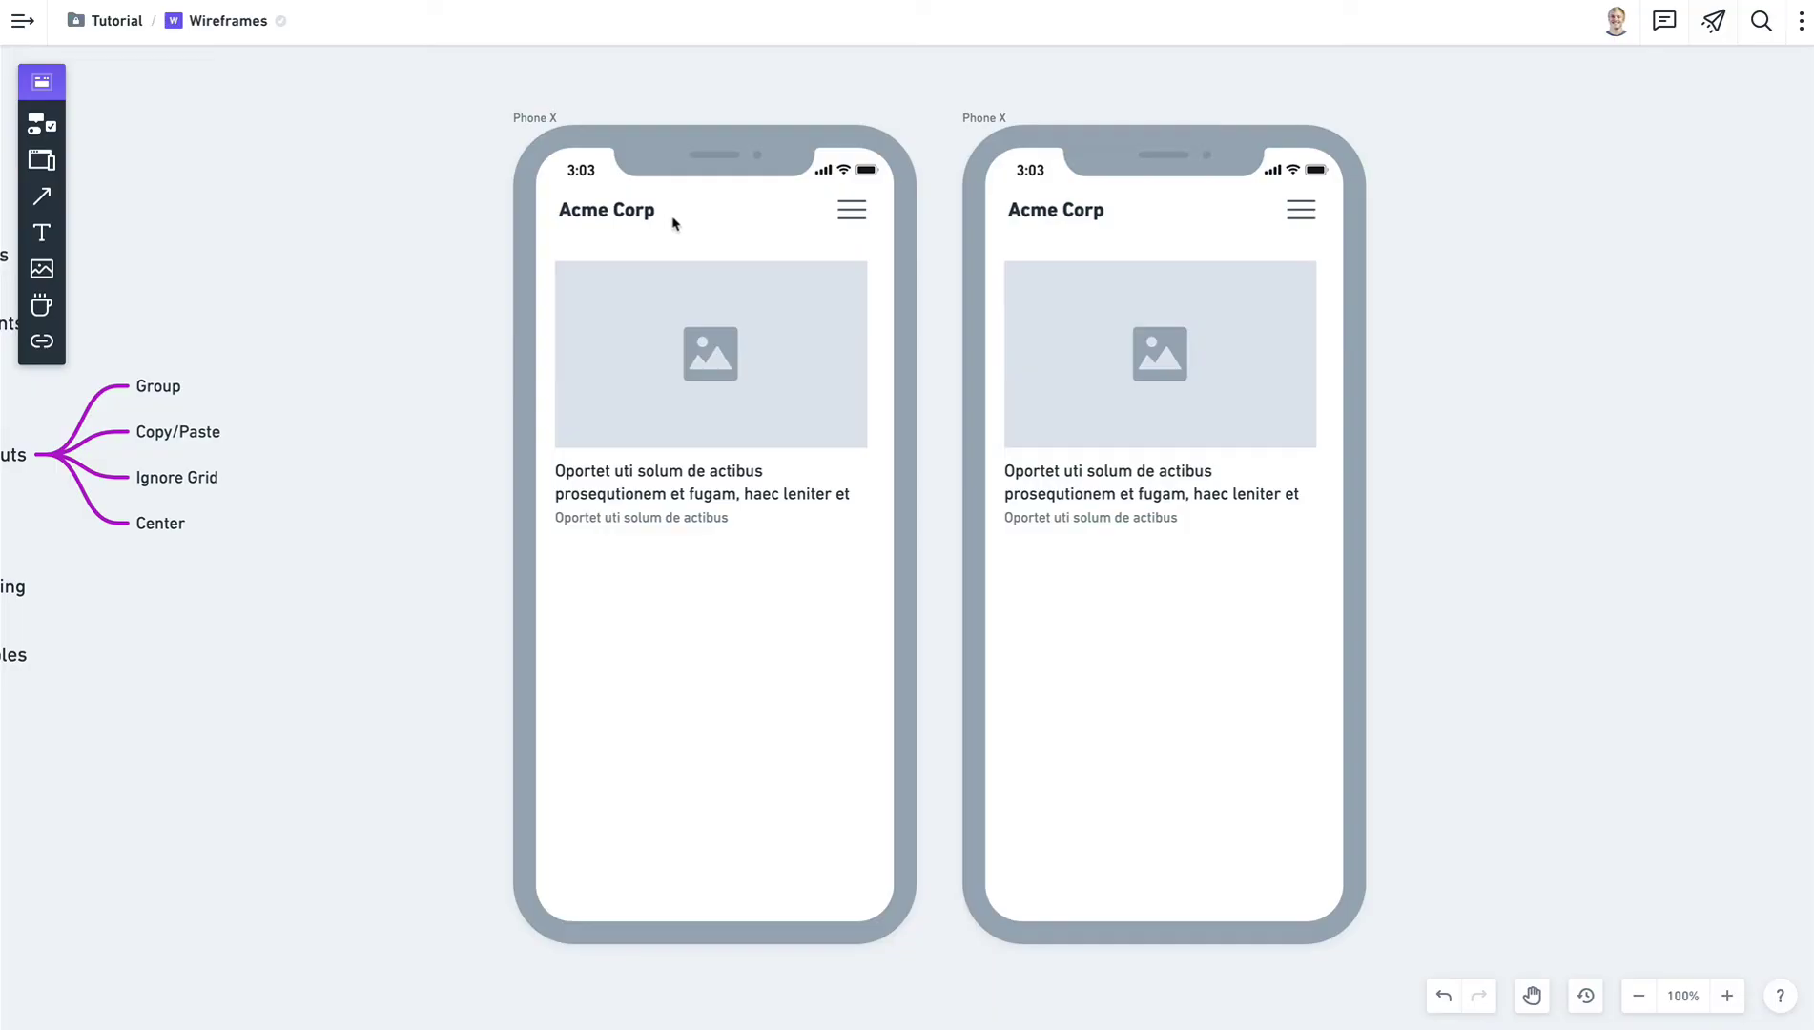
# Search 'star' and position a star icon right after the Acme Corp title in the left phone.
pyautogui.press('i')
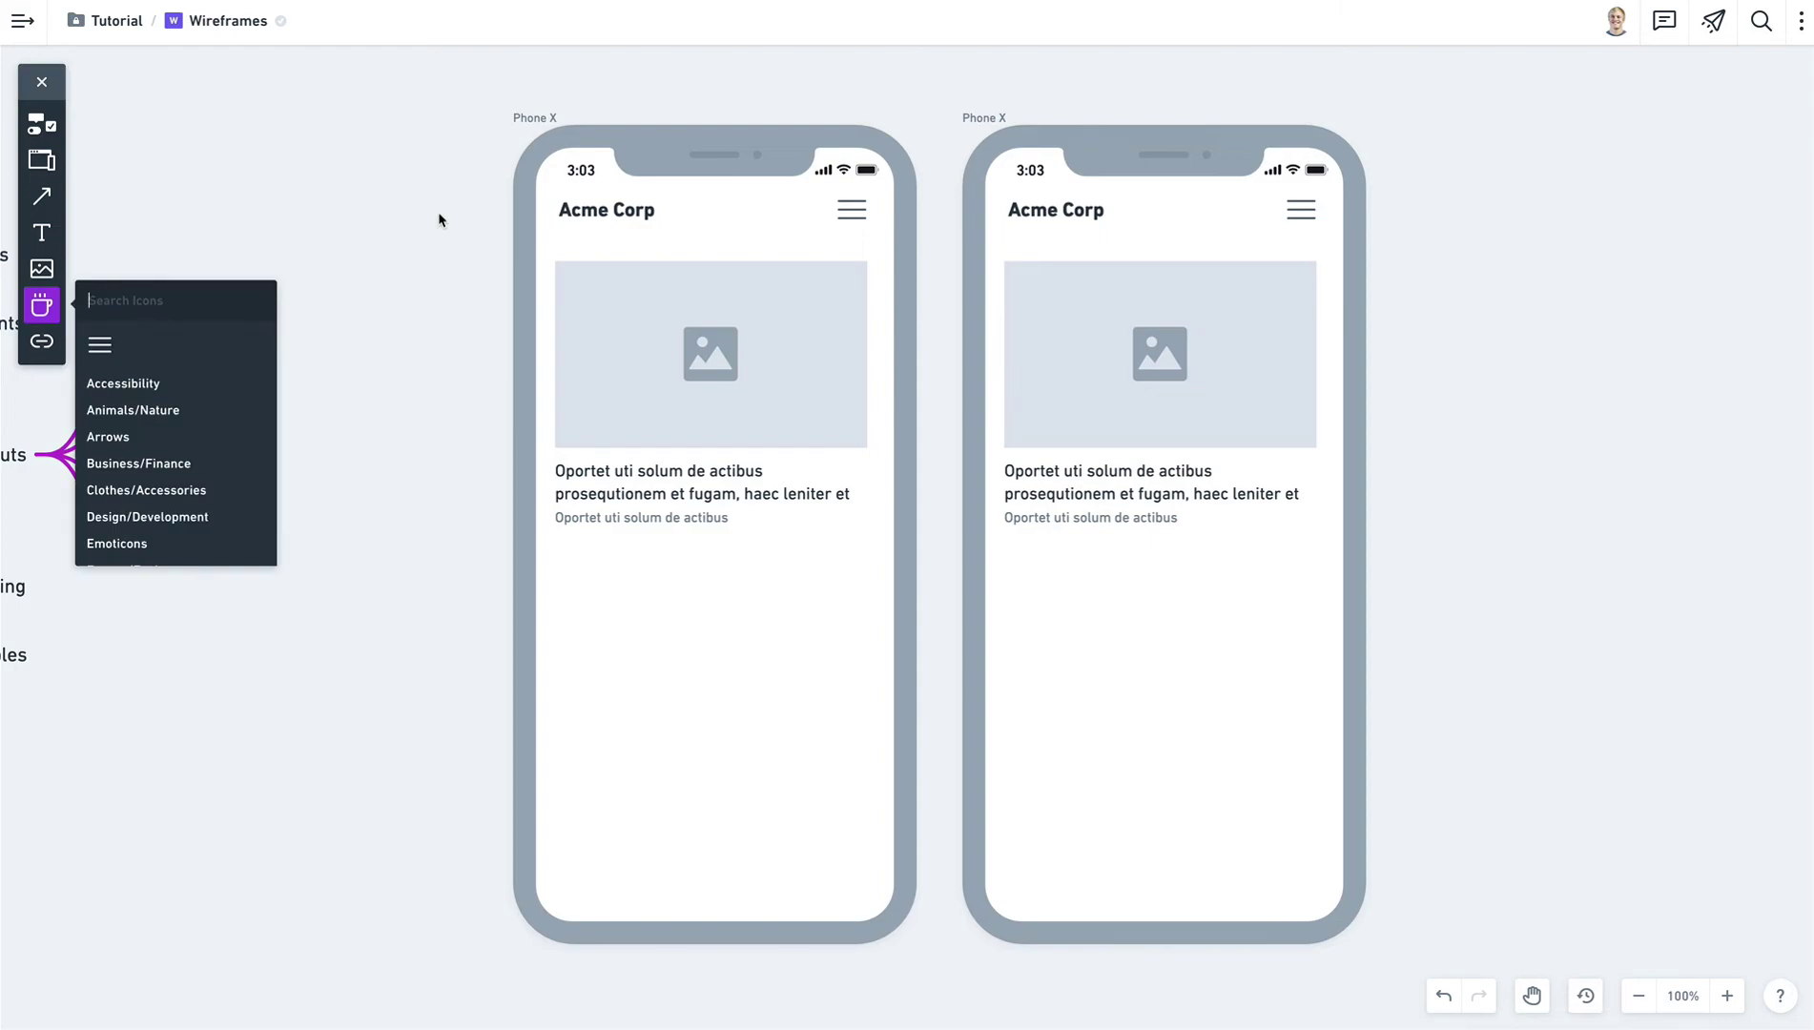
pyautogui.write('star')
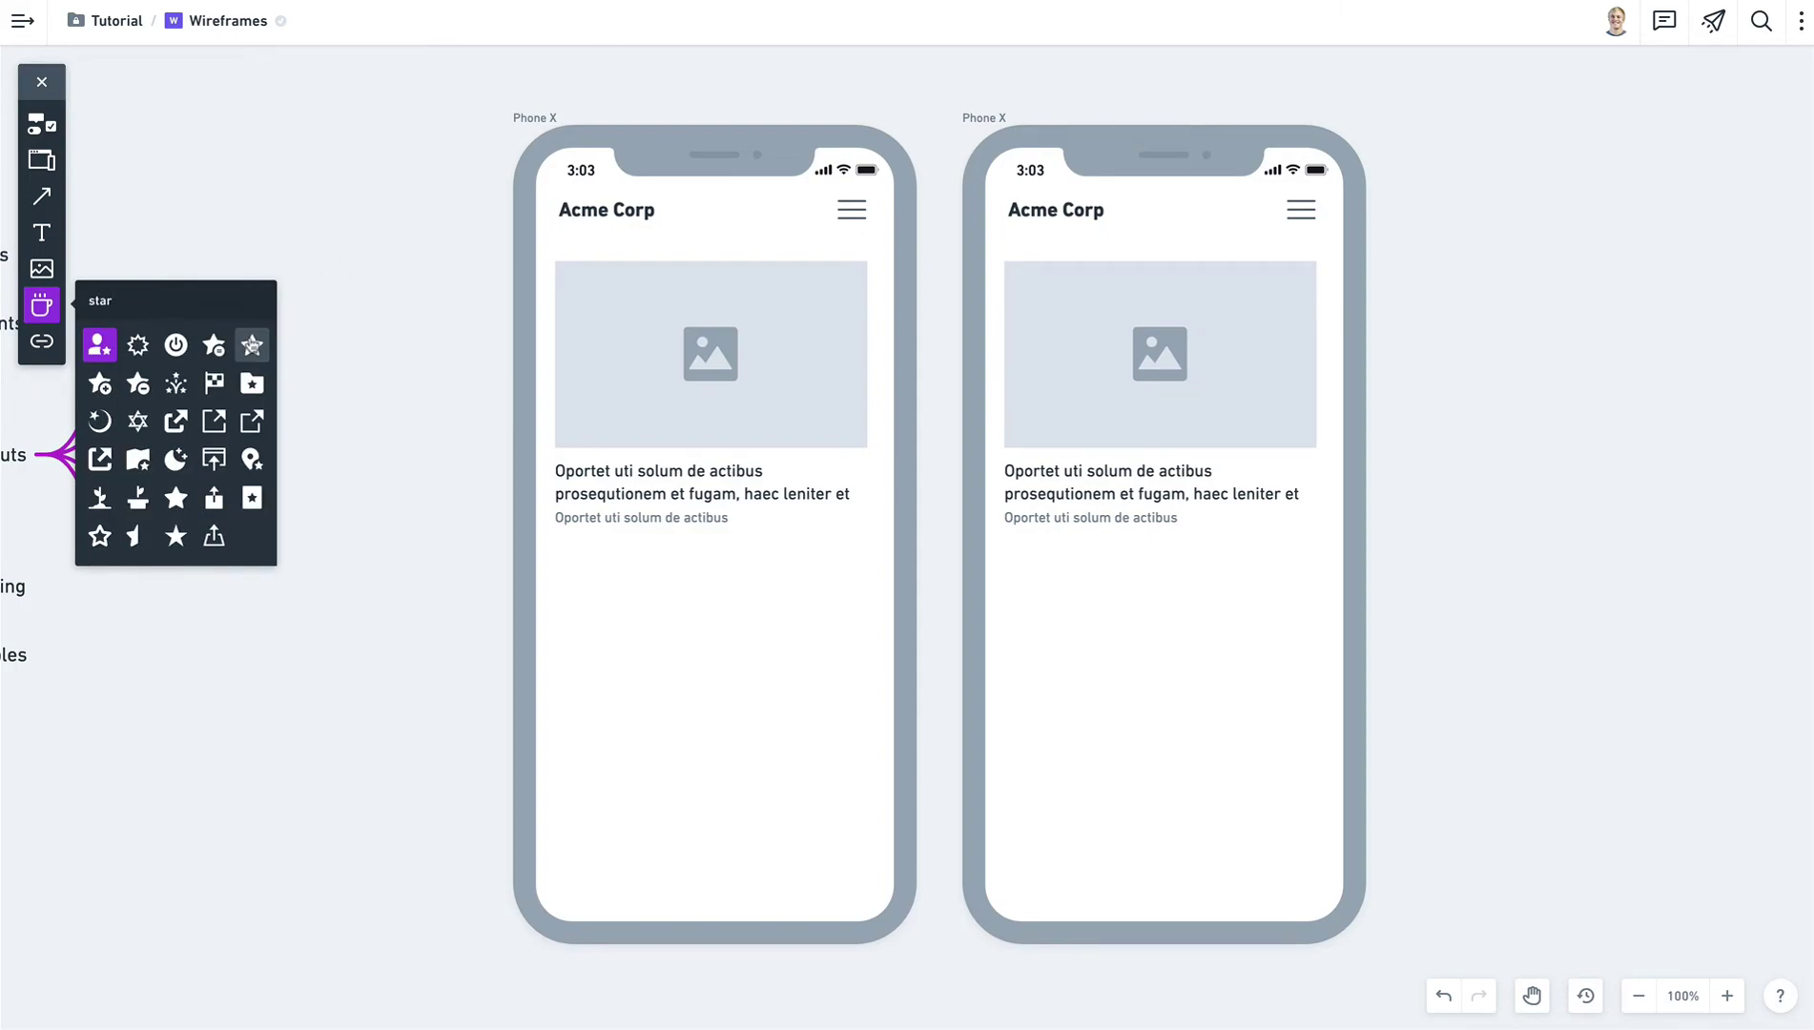
pyautogui.moveTo(251, 345); pyautogui.dragTo(679, 218)
pyautogui.click(405, 269)
pyautogui.scroll(5, 584, 192)
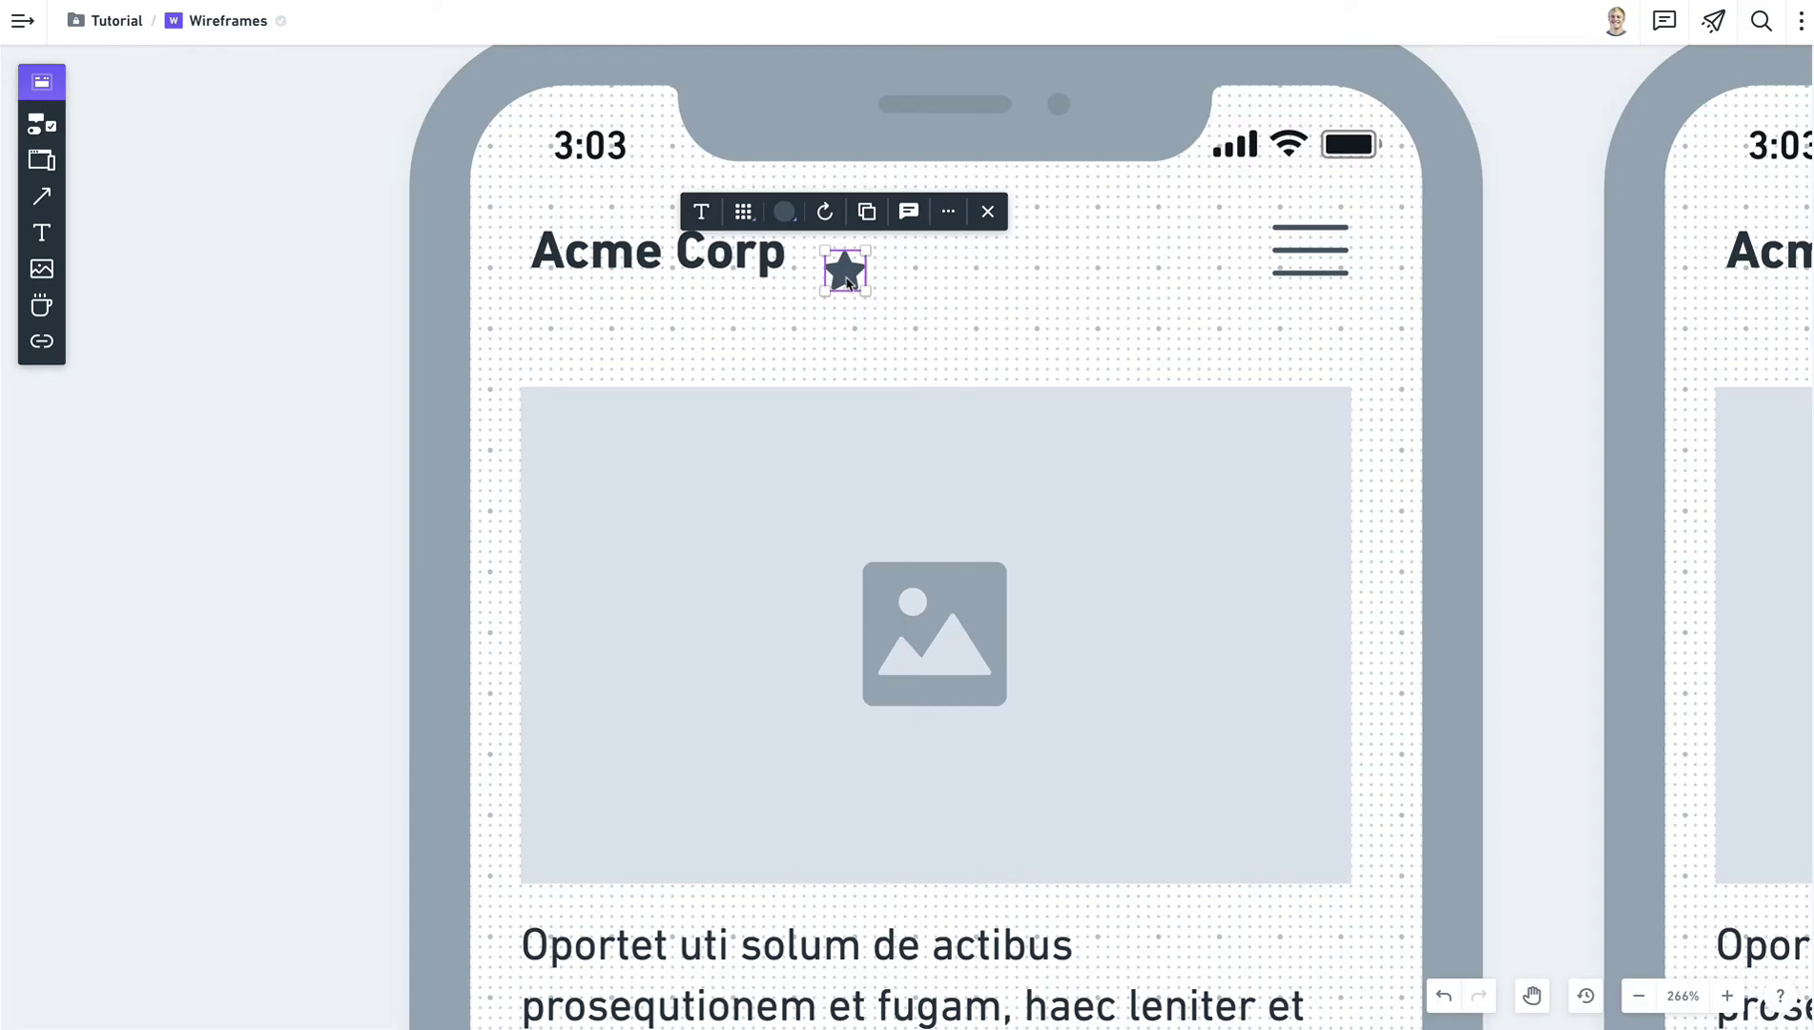
pyautogui.moveTo(847, 283); pyautogui.dragTo(817, 255)
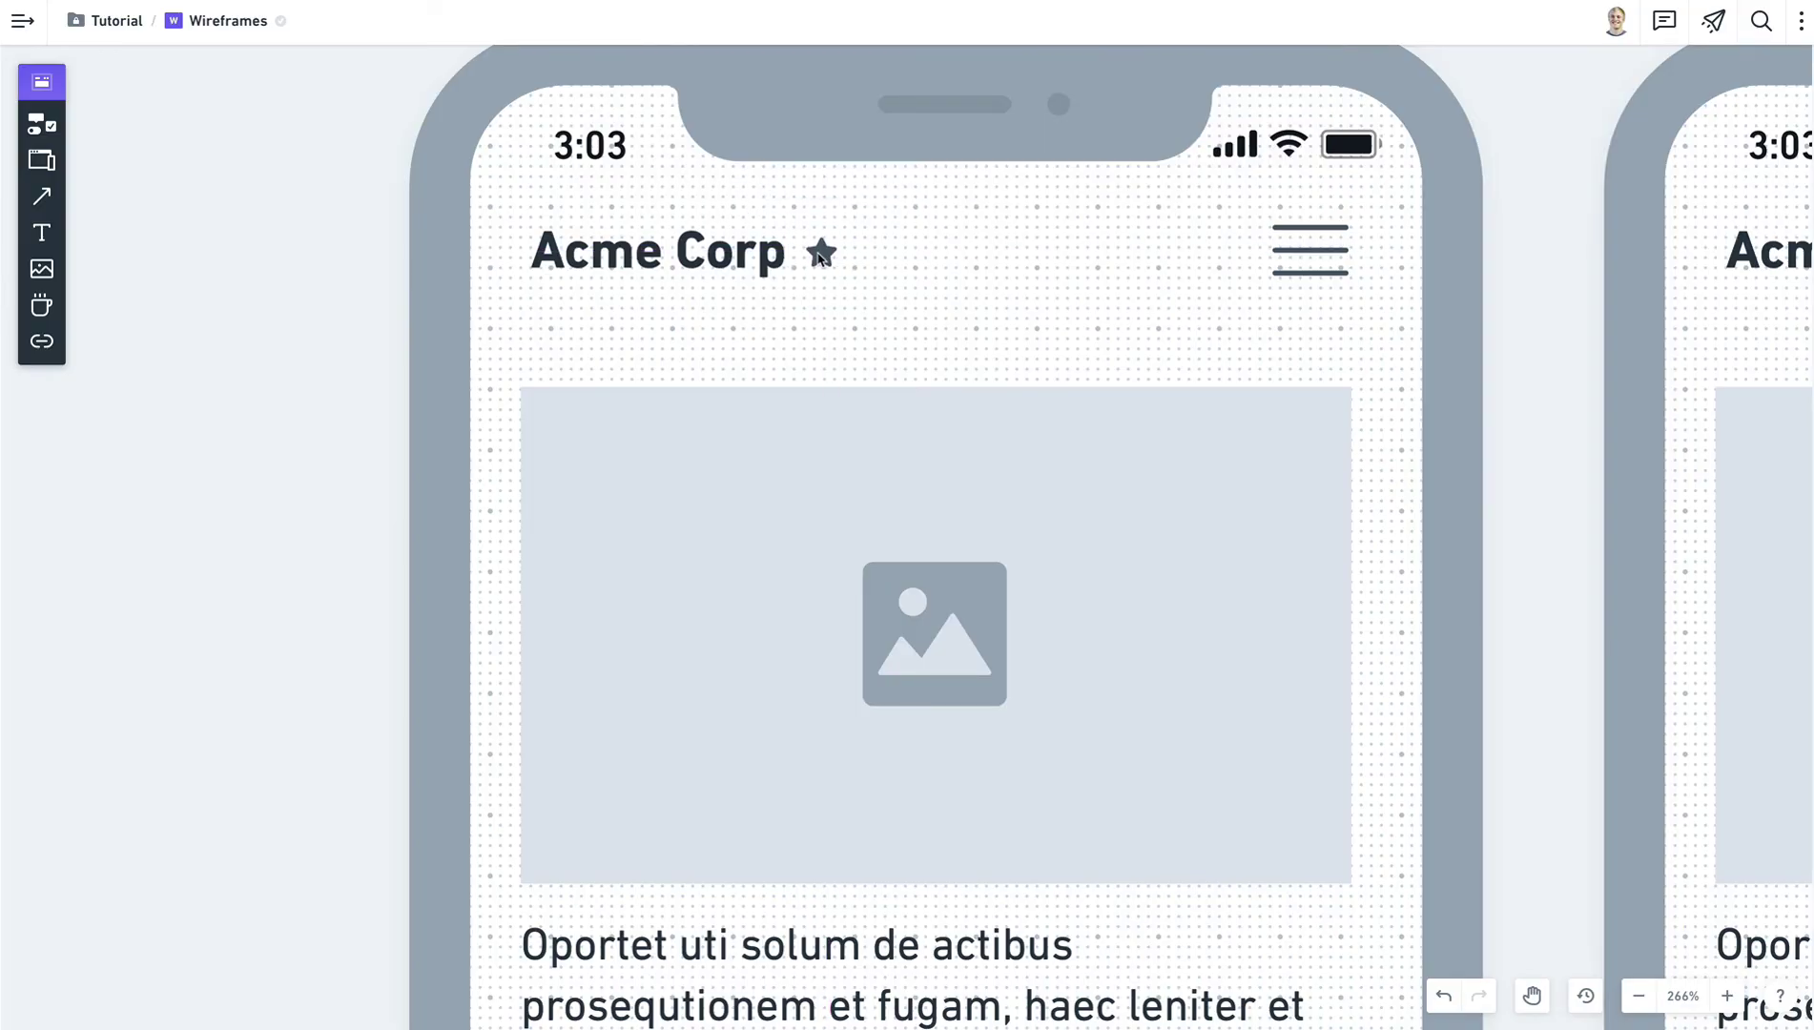
# Narrow the left phone's image-and-text card by dragging its right edge inward.
pyautogui.hotkey('shift', '0')
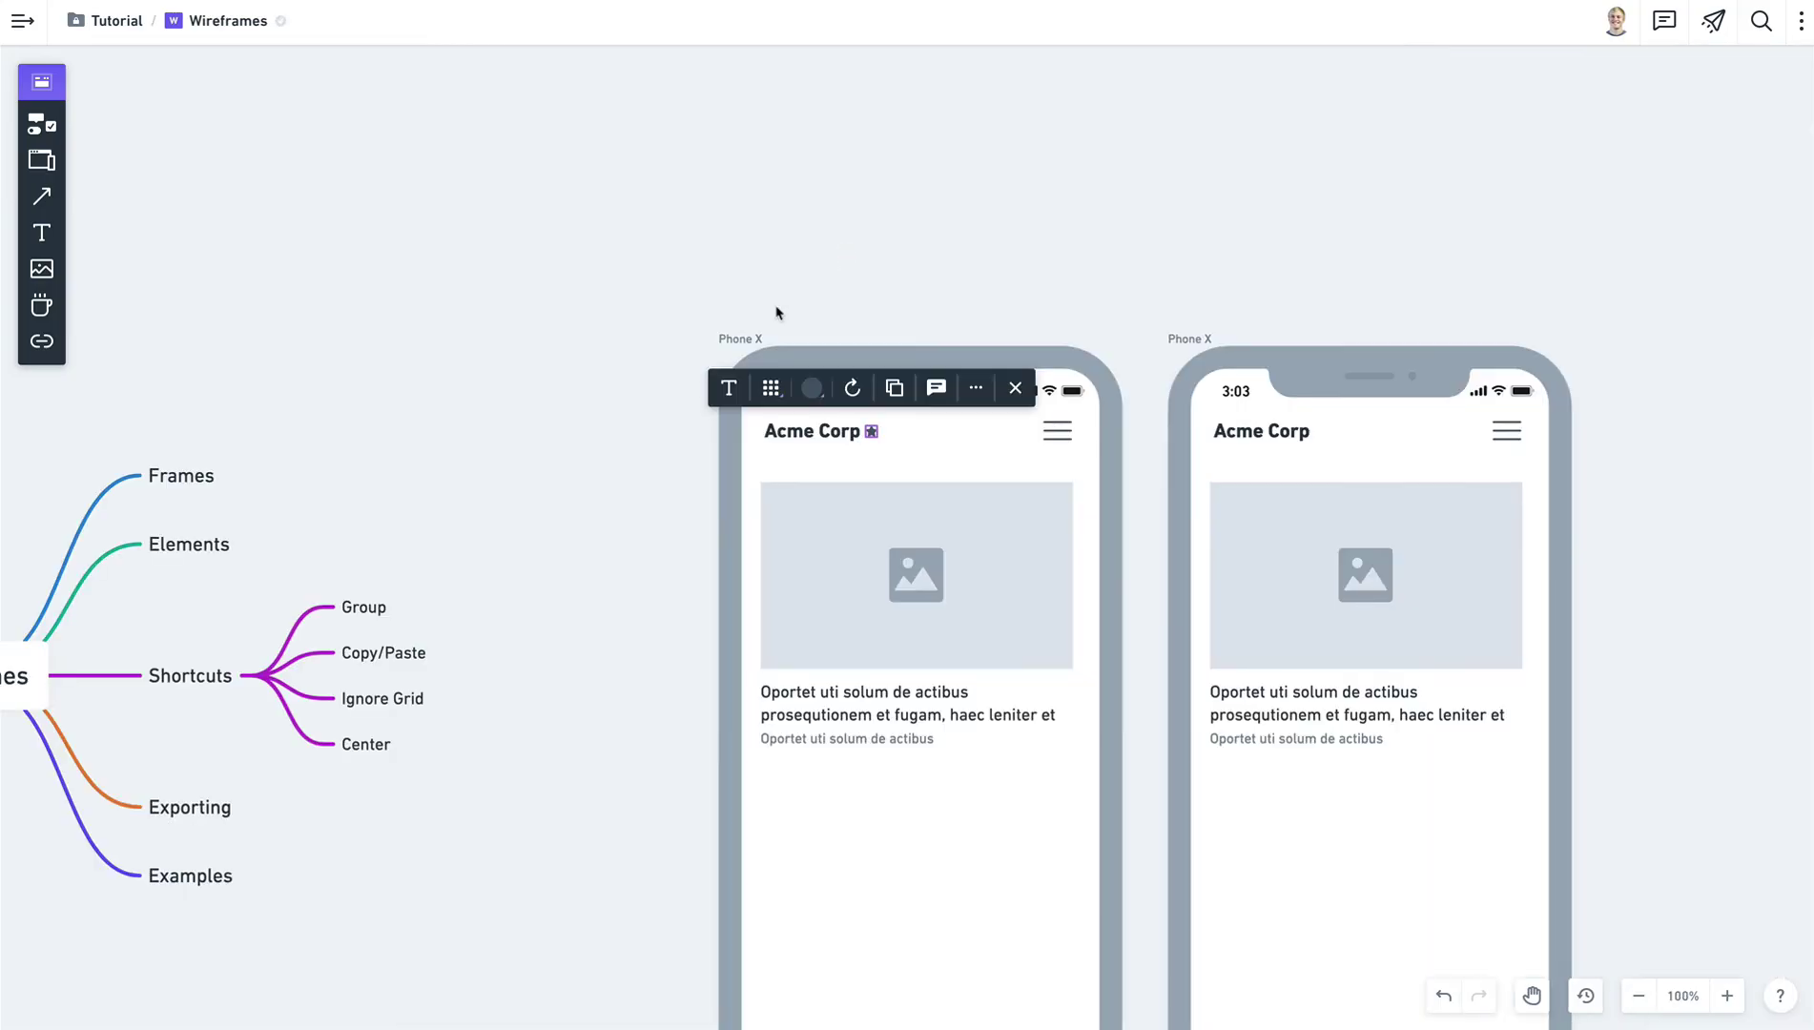
pyautogui.click(514, 576)
pyautogui.moveTo(514, 576); pyautogui.dragTo(518, 413)
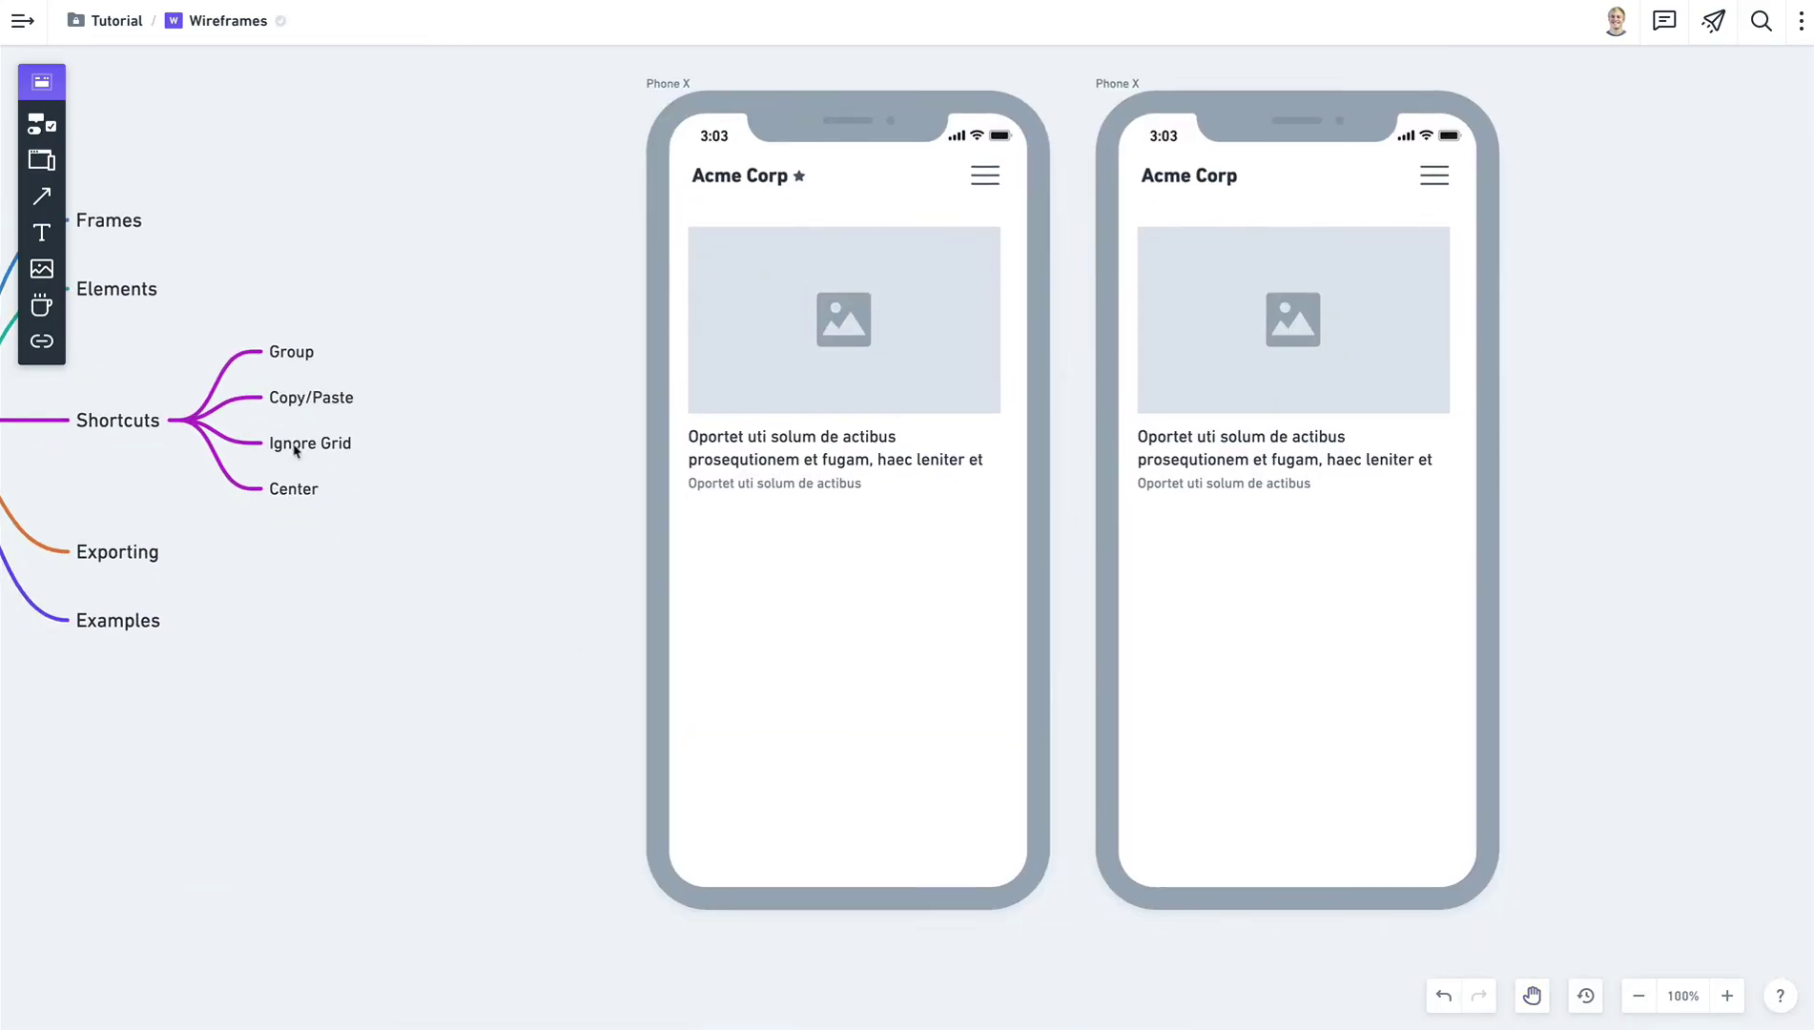
pyautogui.click(823, 370)
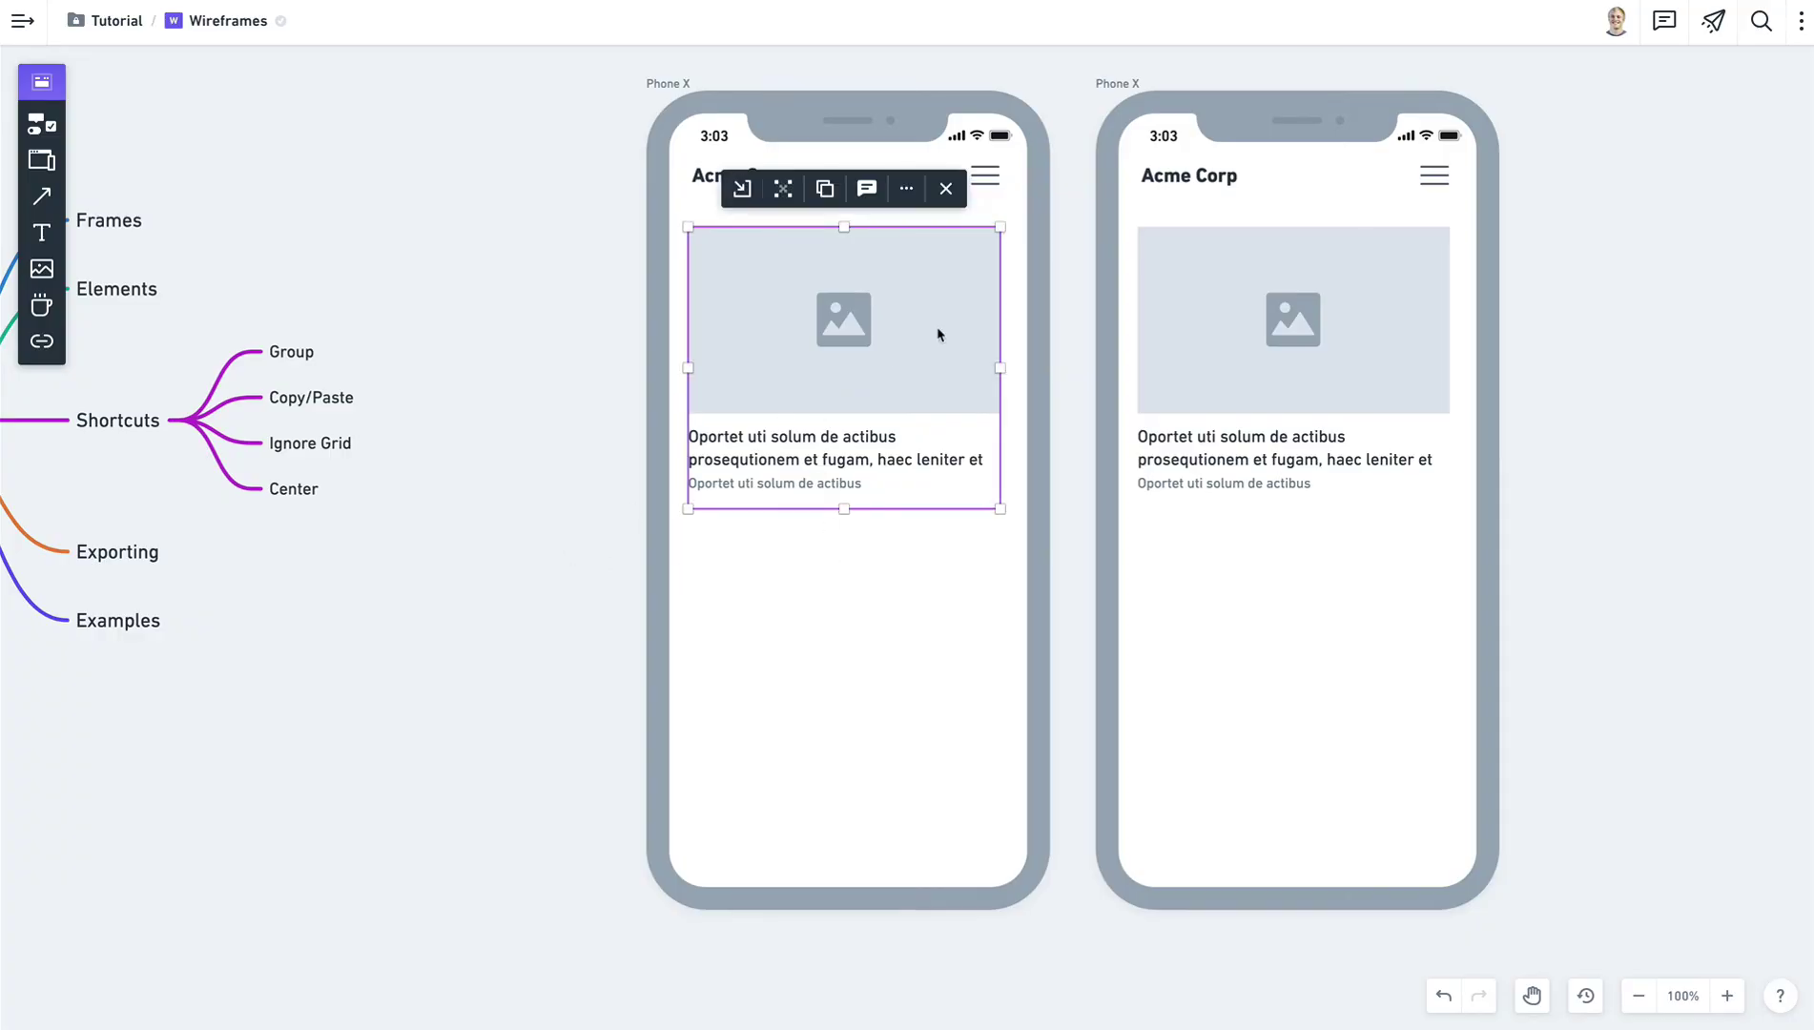
pyautogui.moveTo(998, 368); pyautogui.dragTo(909, 368)
pyautogui.click(506, 342)
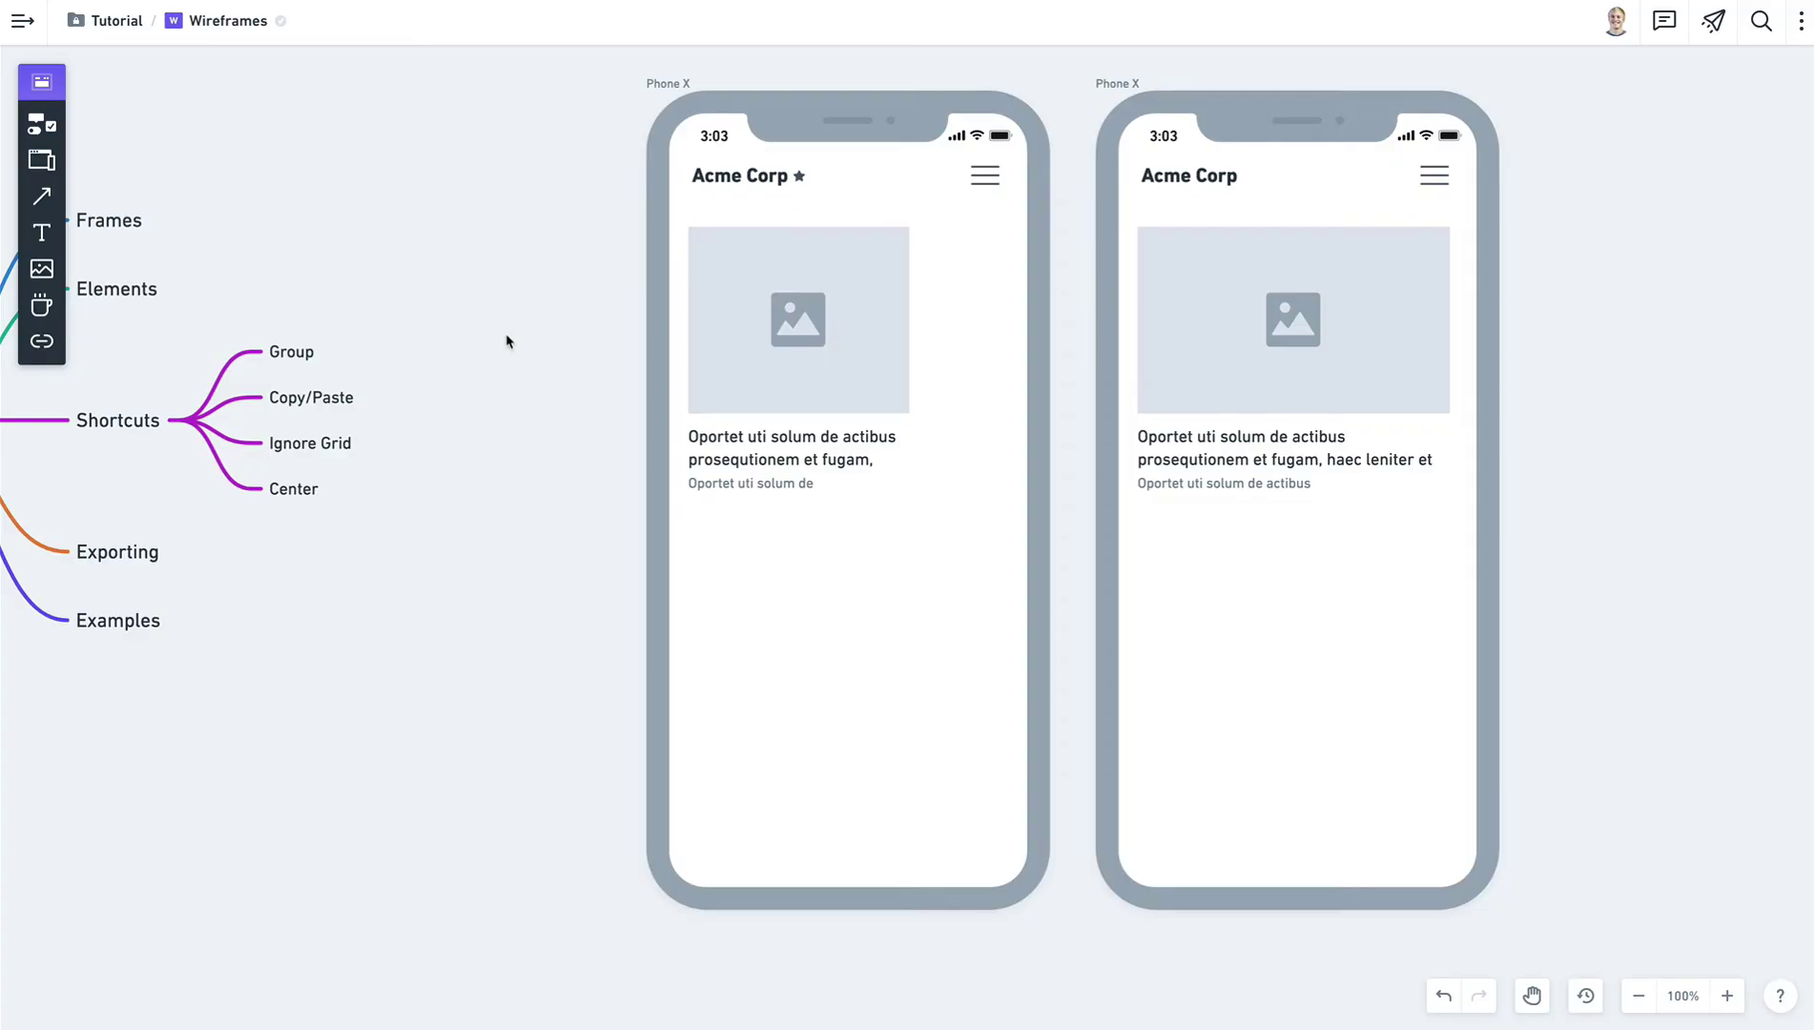
# Centre the narrowed card horizontally within the phone using Center Horizontally.
pyautogui.click(738, 341)
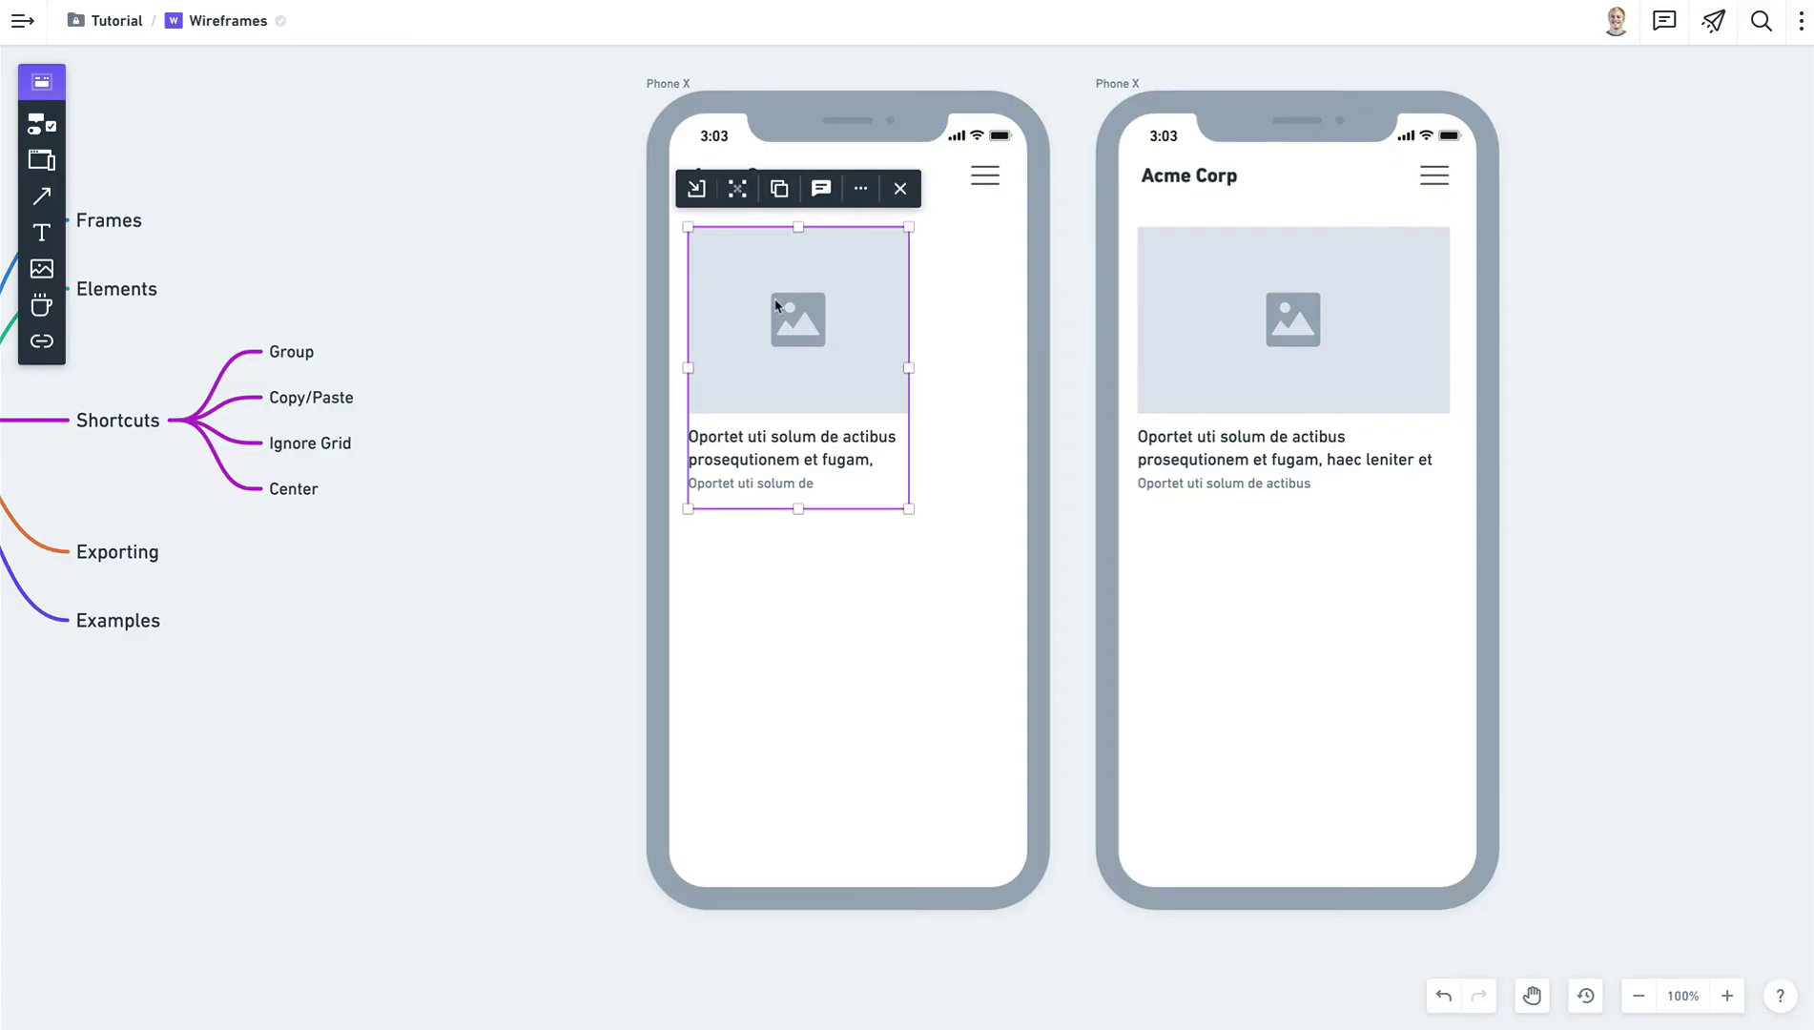
pyautogui.moveTo(776, 305); pyautogui.dragTo(825, 303)
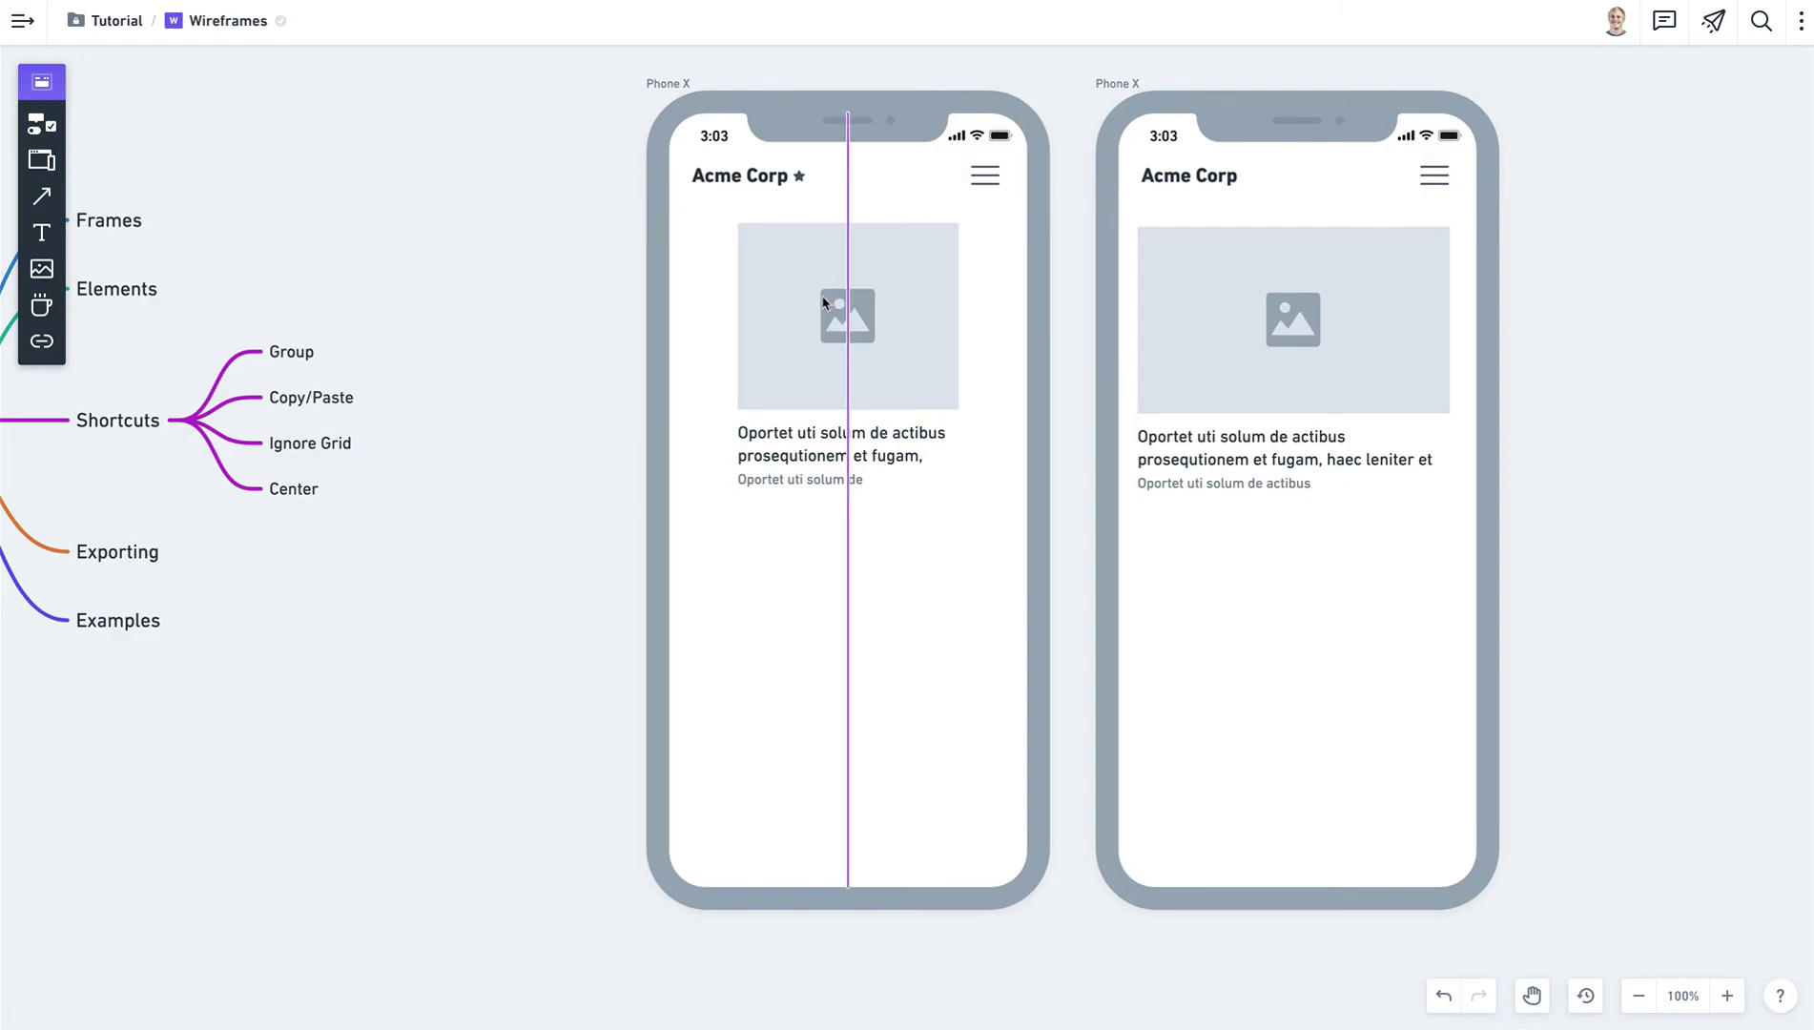
pyautogui.moveTo(823, 304); pyautogui.dragTo(778, 303)
pyautogui.click(865, 184)
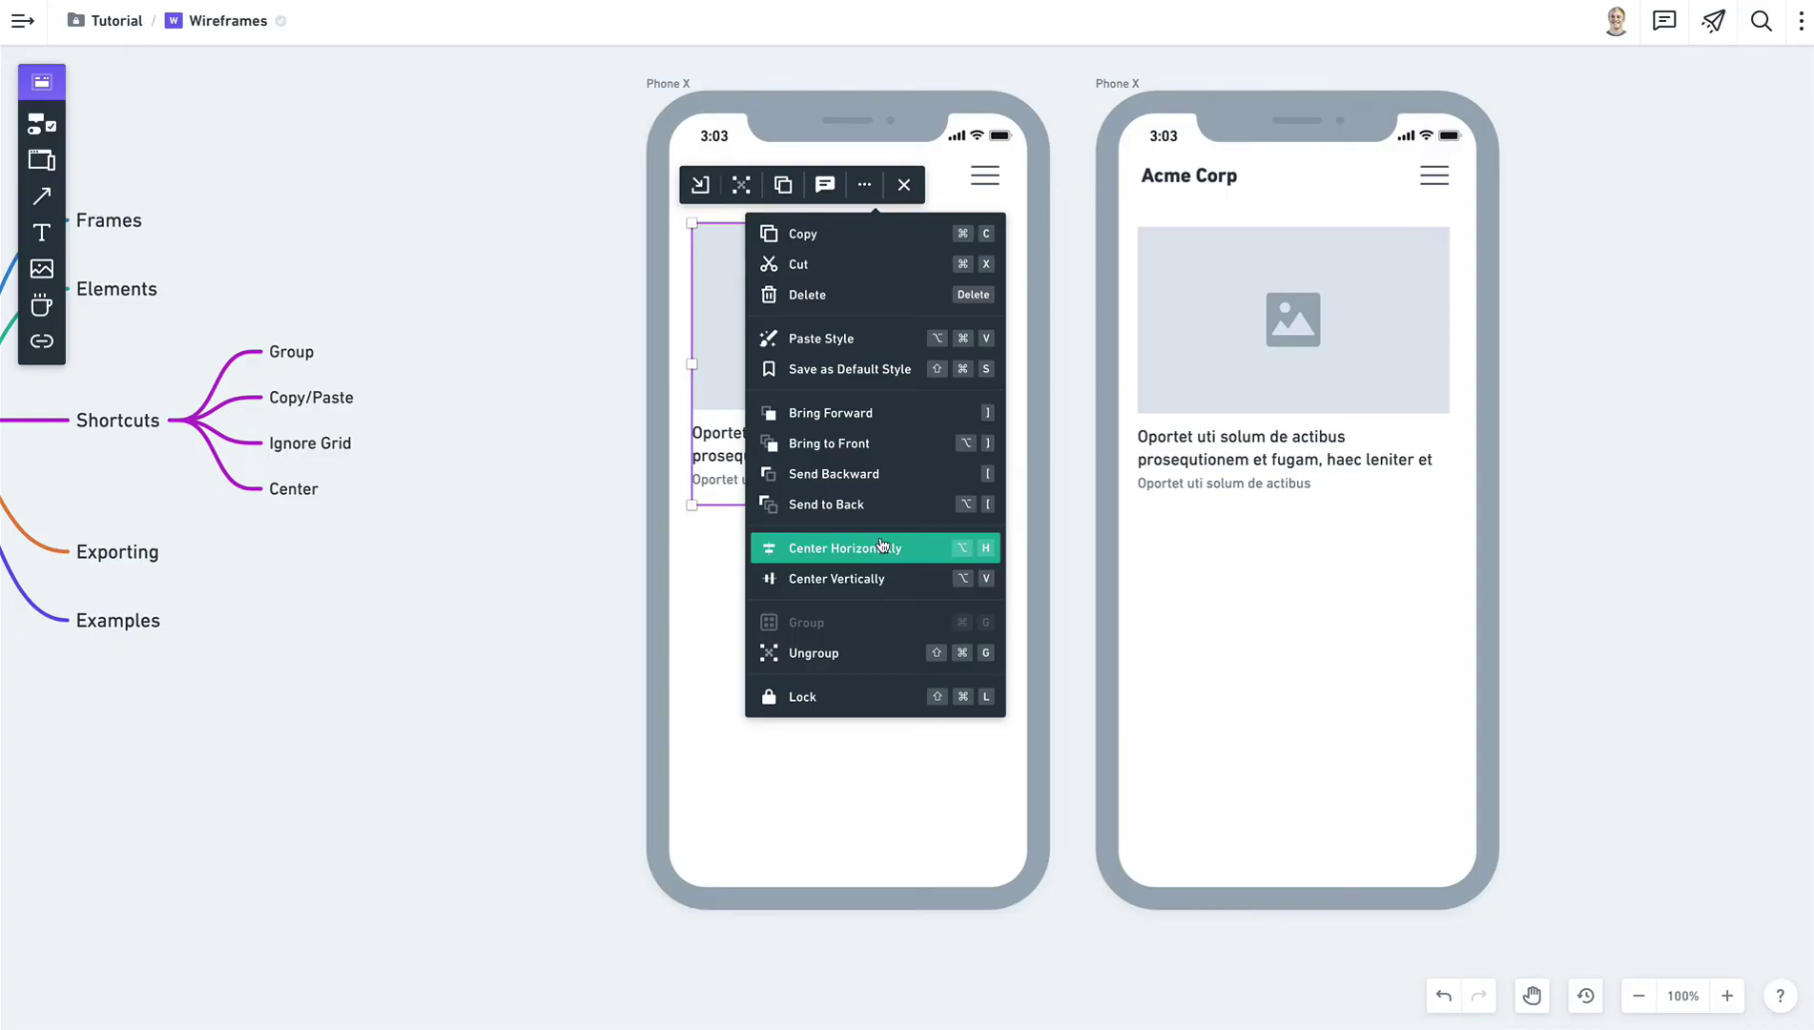
pyautogui.click(883, 546)
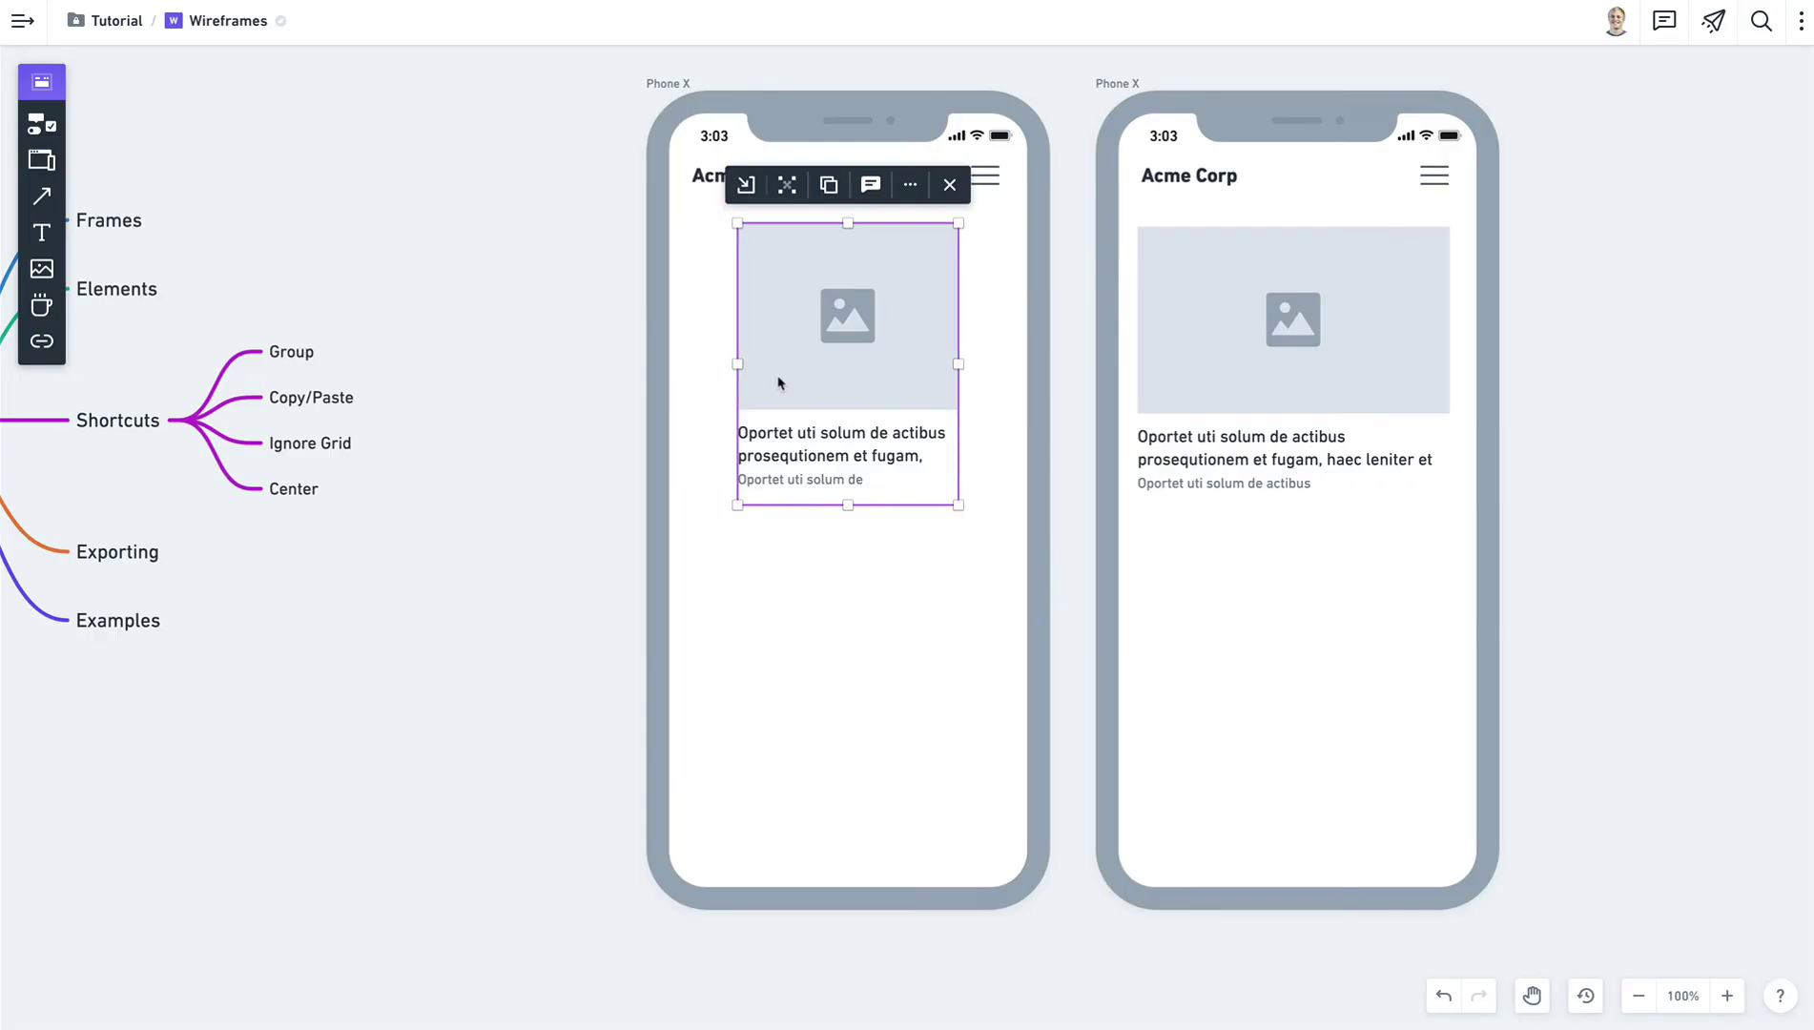
pyautogui.click(549, 311)
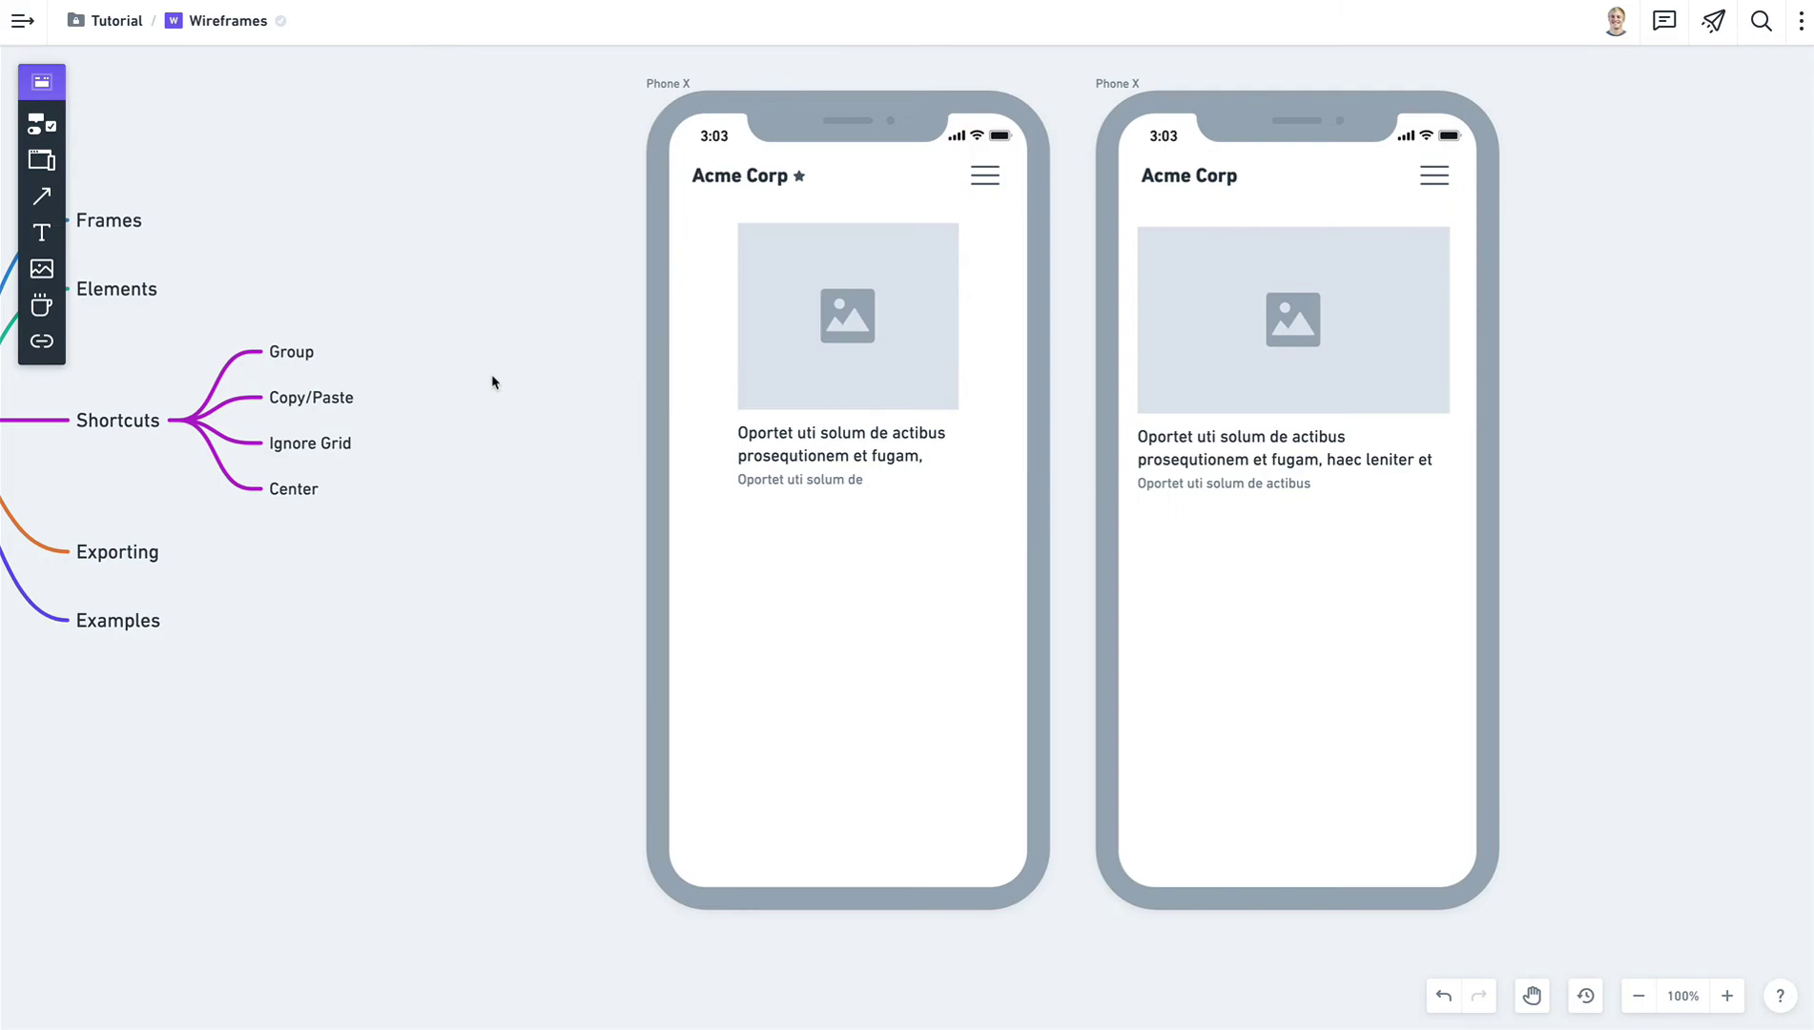
# Collapse the mind map's Shortcuts branch, then select the right phone and bring up the share options.
pyautogui.moveTo(442, 401); pyautogui.dragTo(1203, 401)
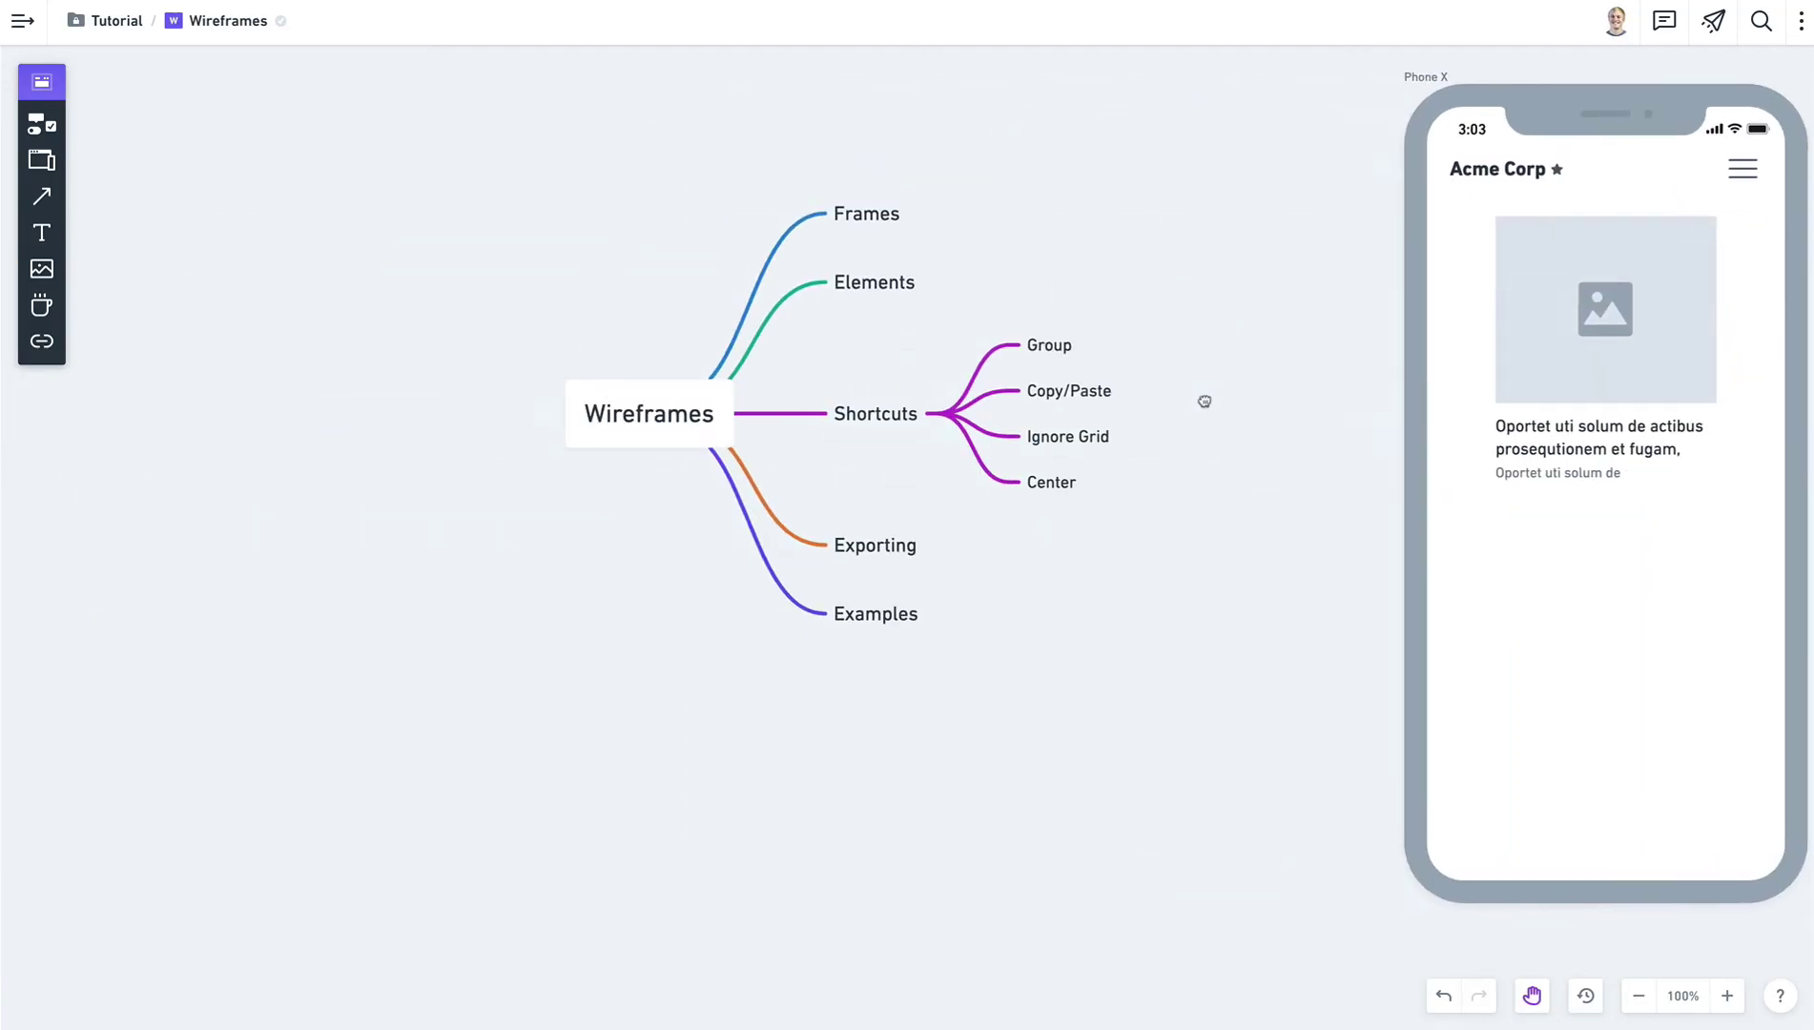
pyautogui.click(945, 417)
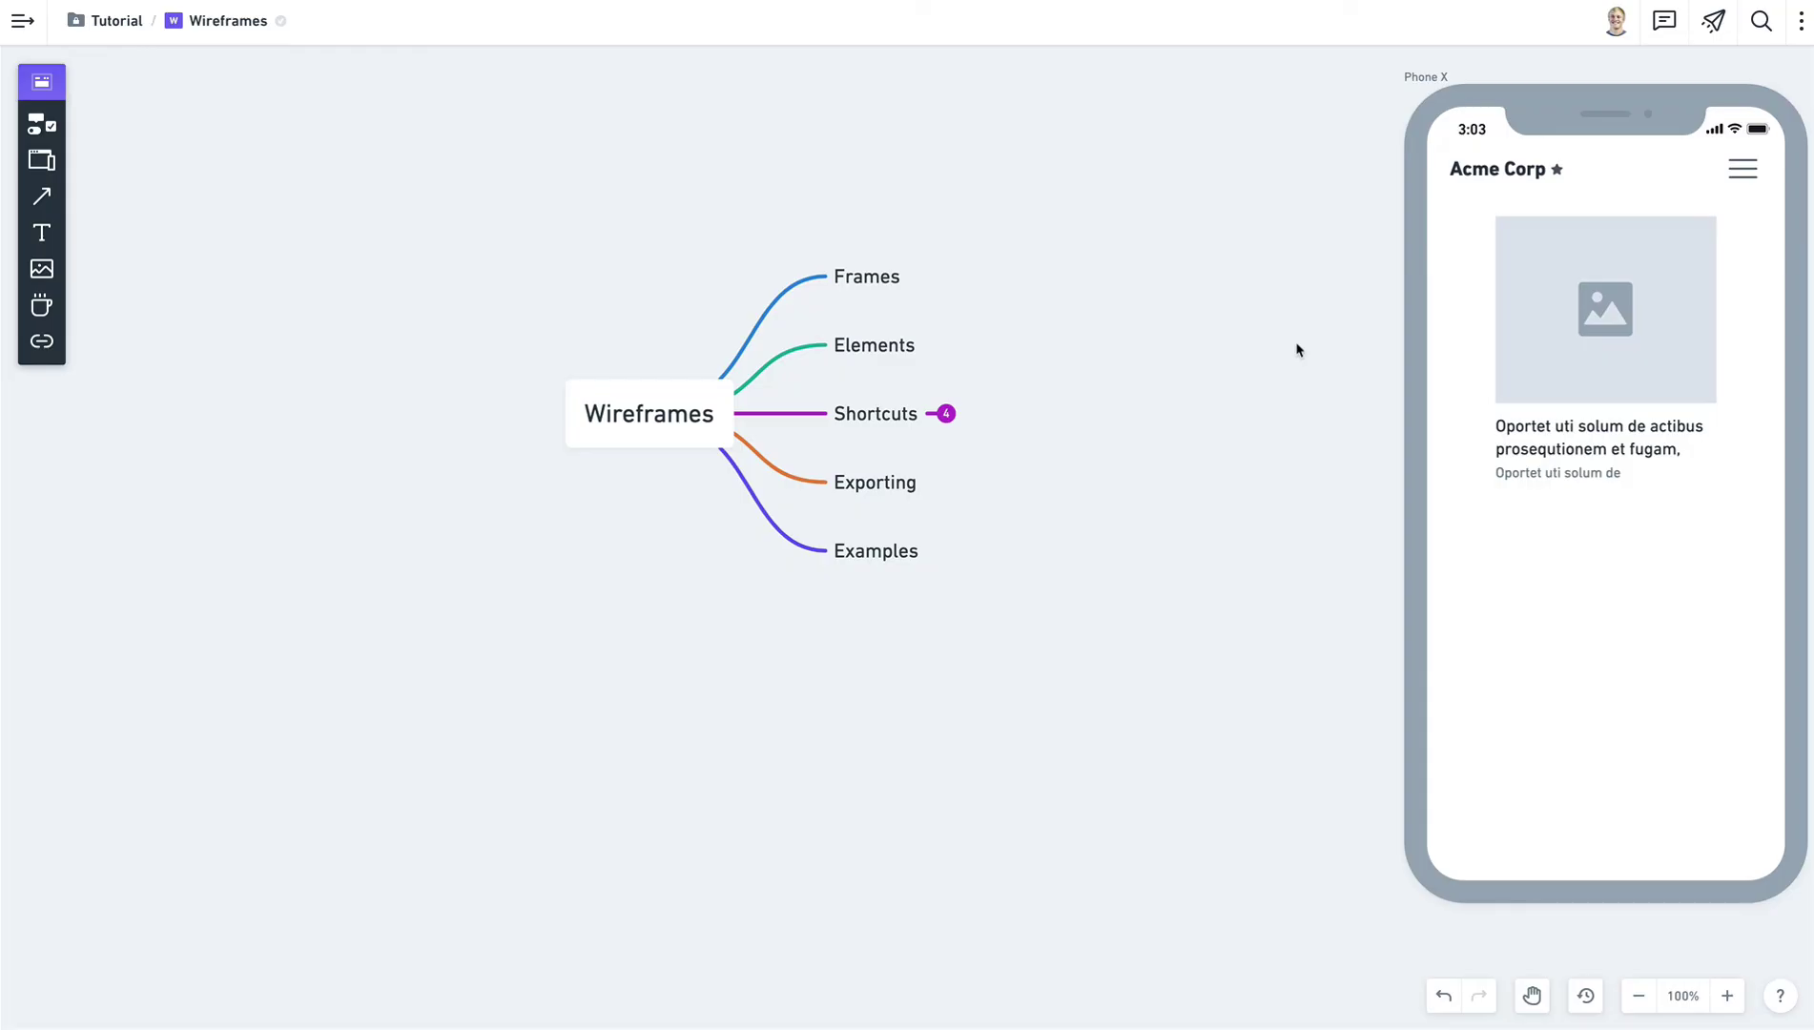
pyautogui.moveTo(1389, 267); pyautogui.dragTo(521, 336)
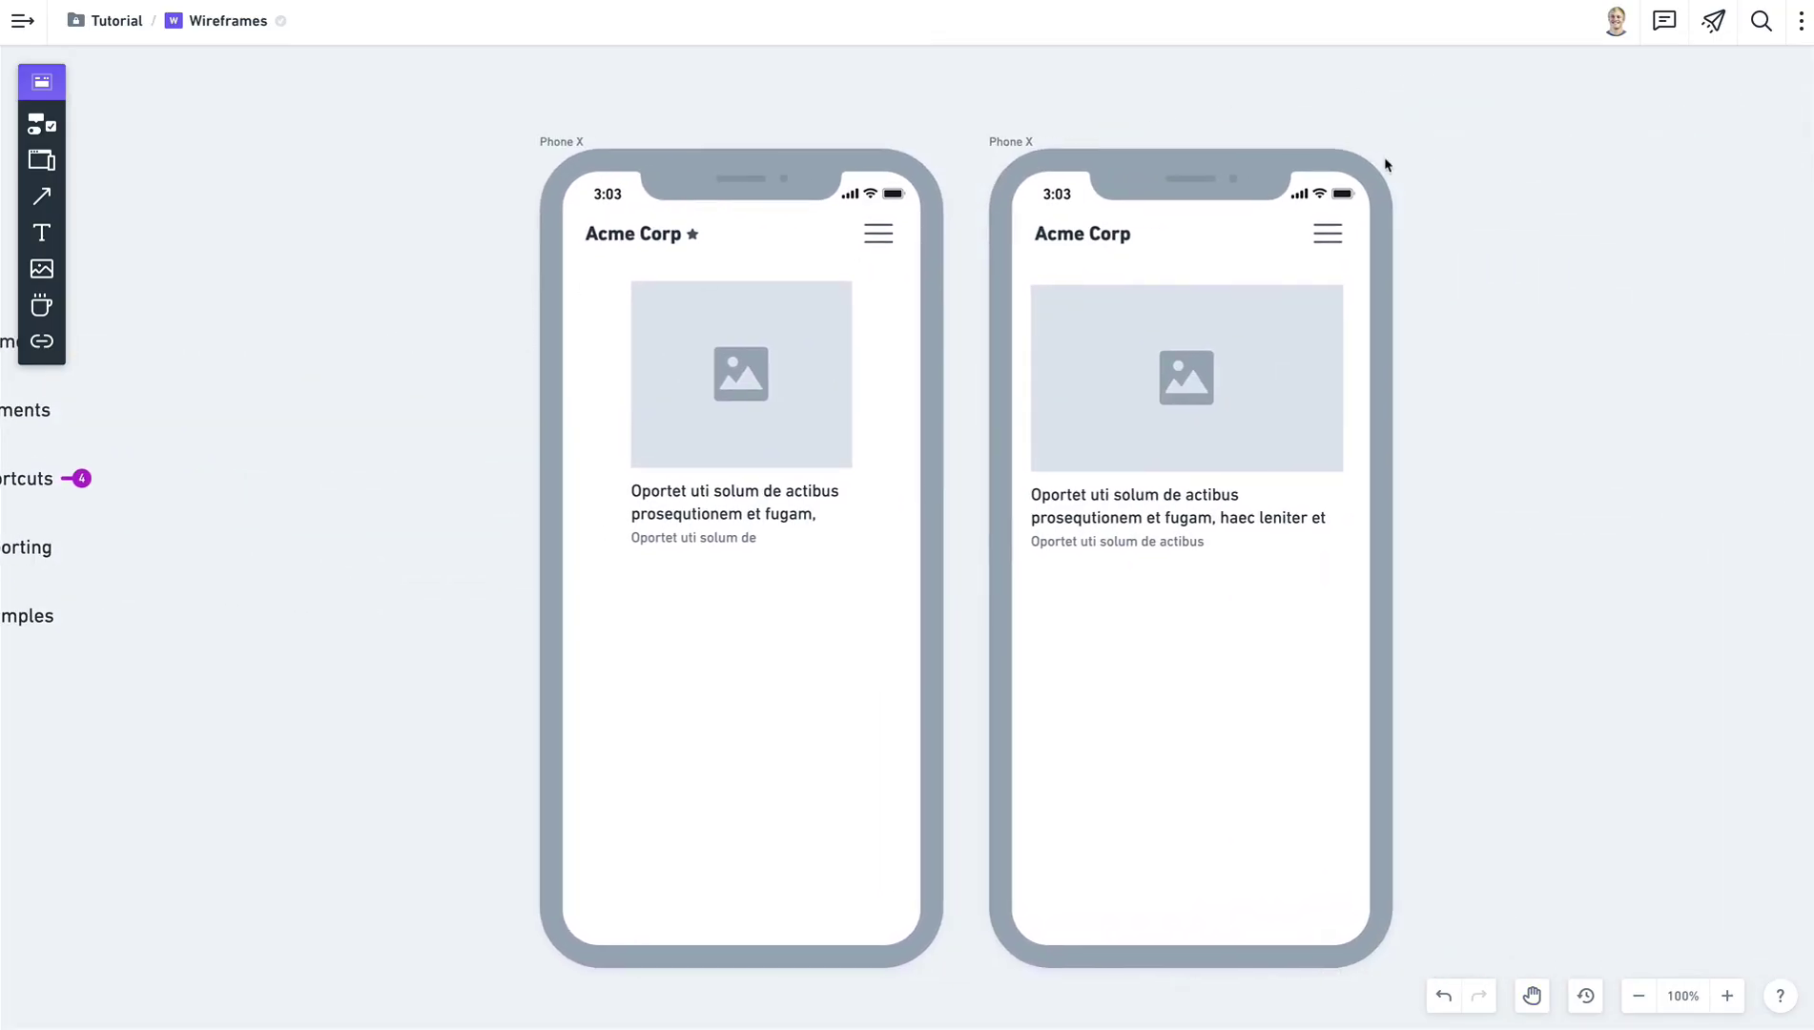
pyautogui.click(996, 143)
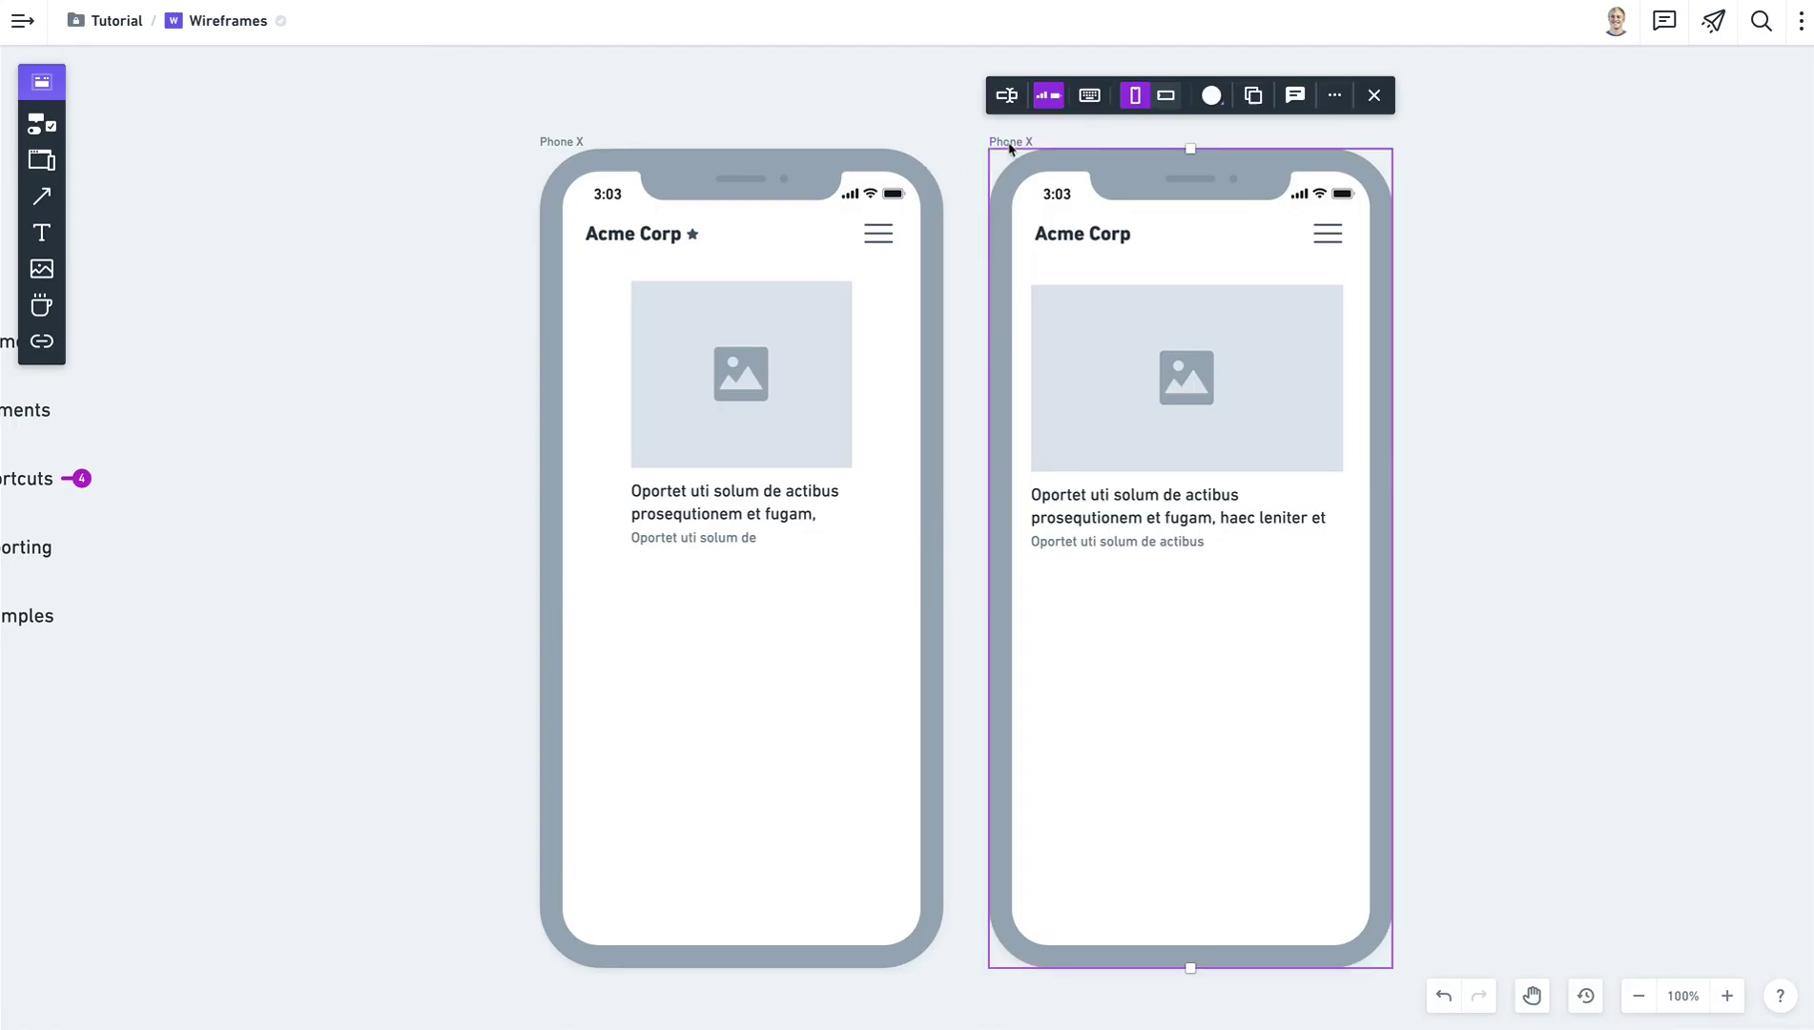
pyautogui.click(1713, 22)
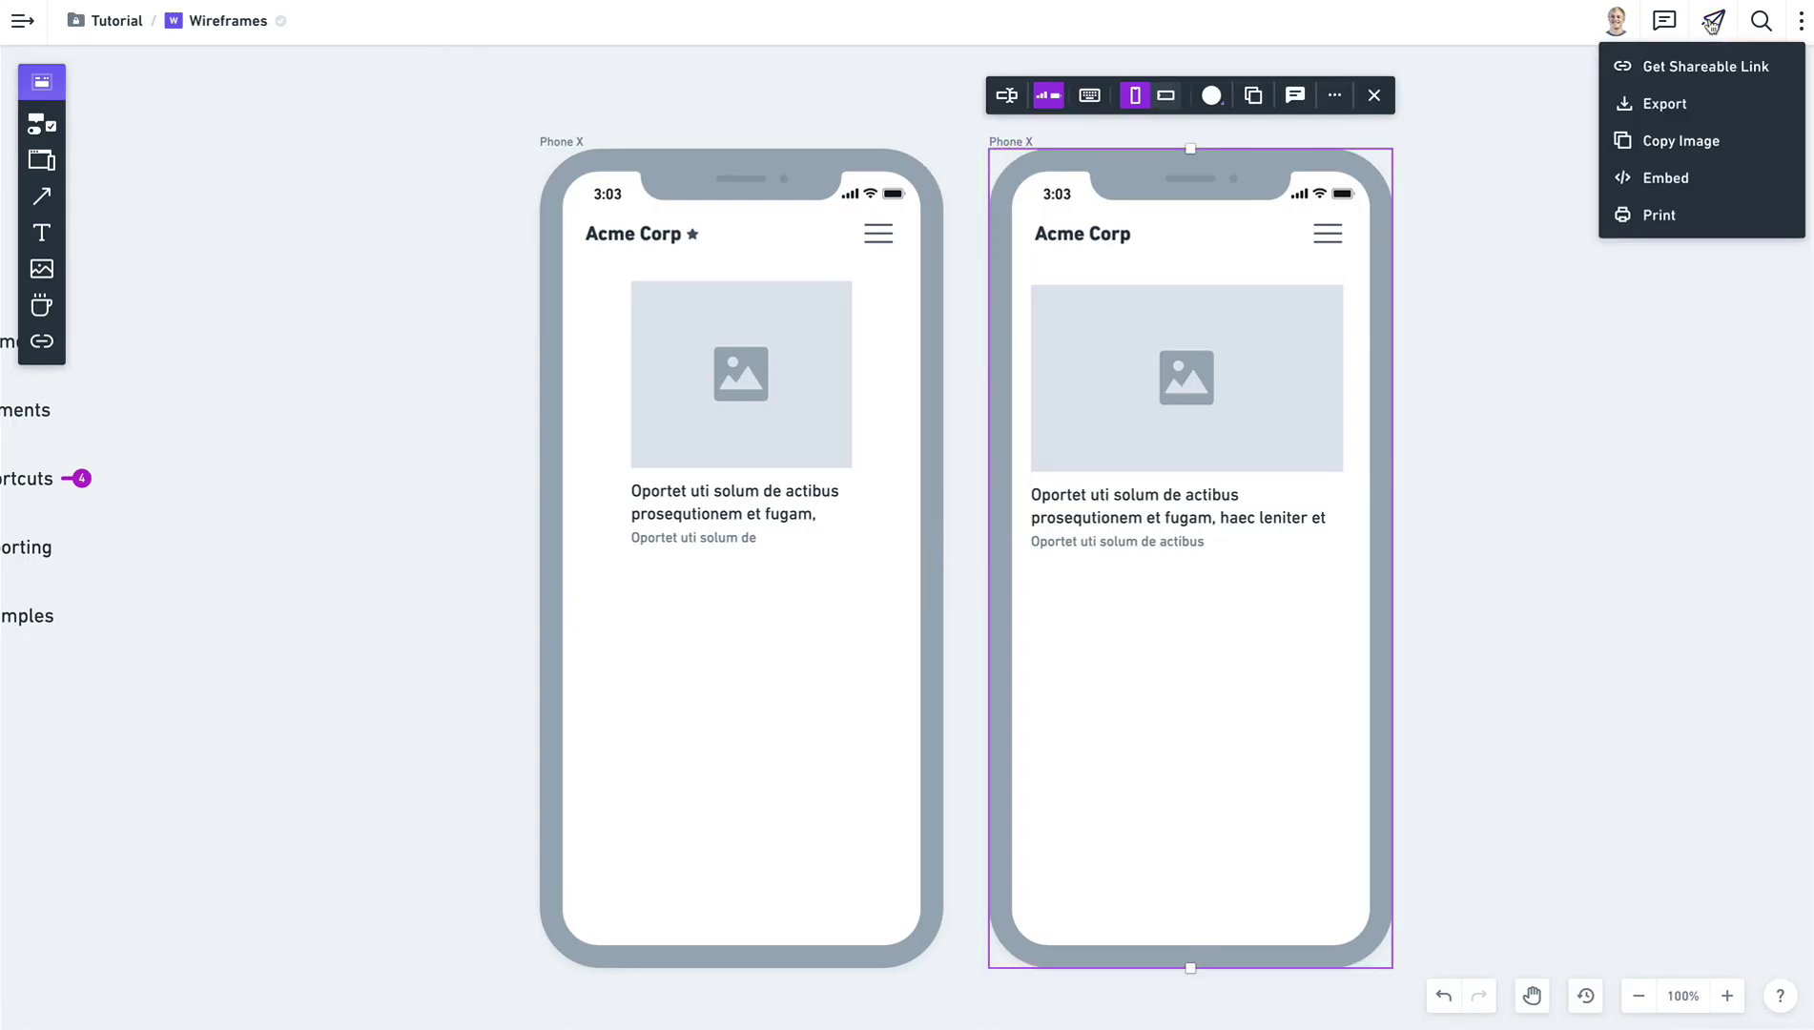
# Download a Frames export at 2x with Content Only, after comparing the Board and Frames scopes.
pyautogui.click(1678, 118)
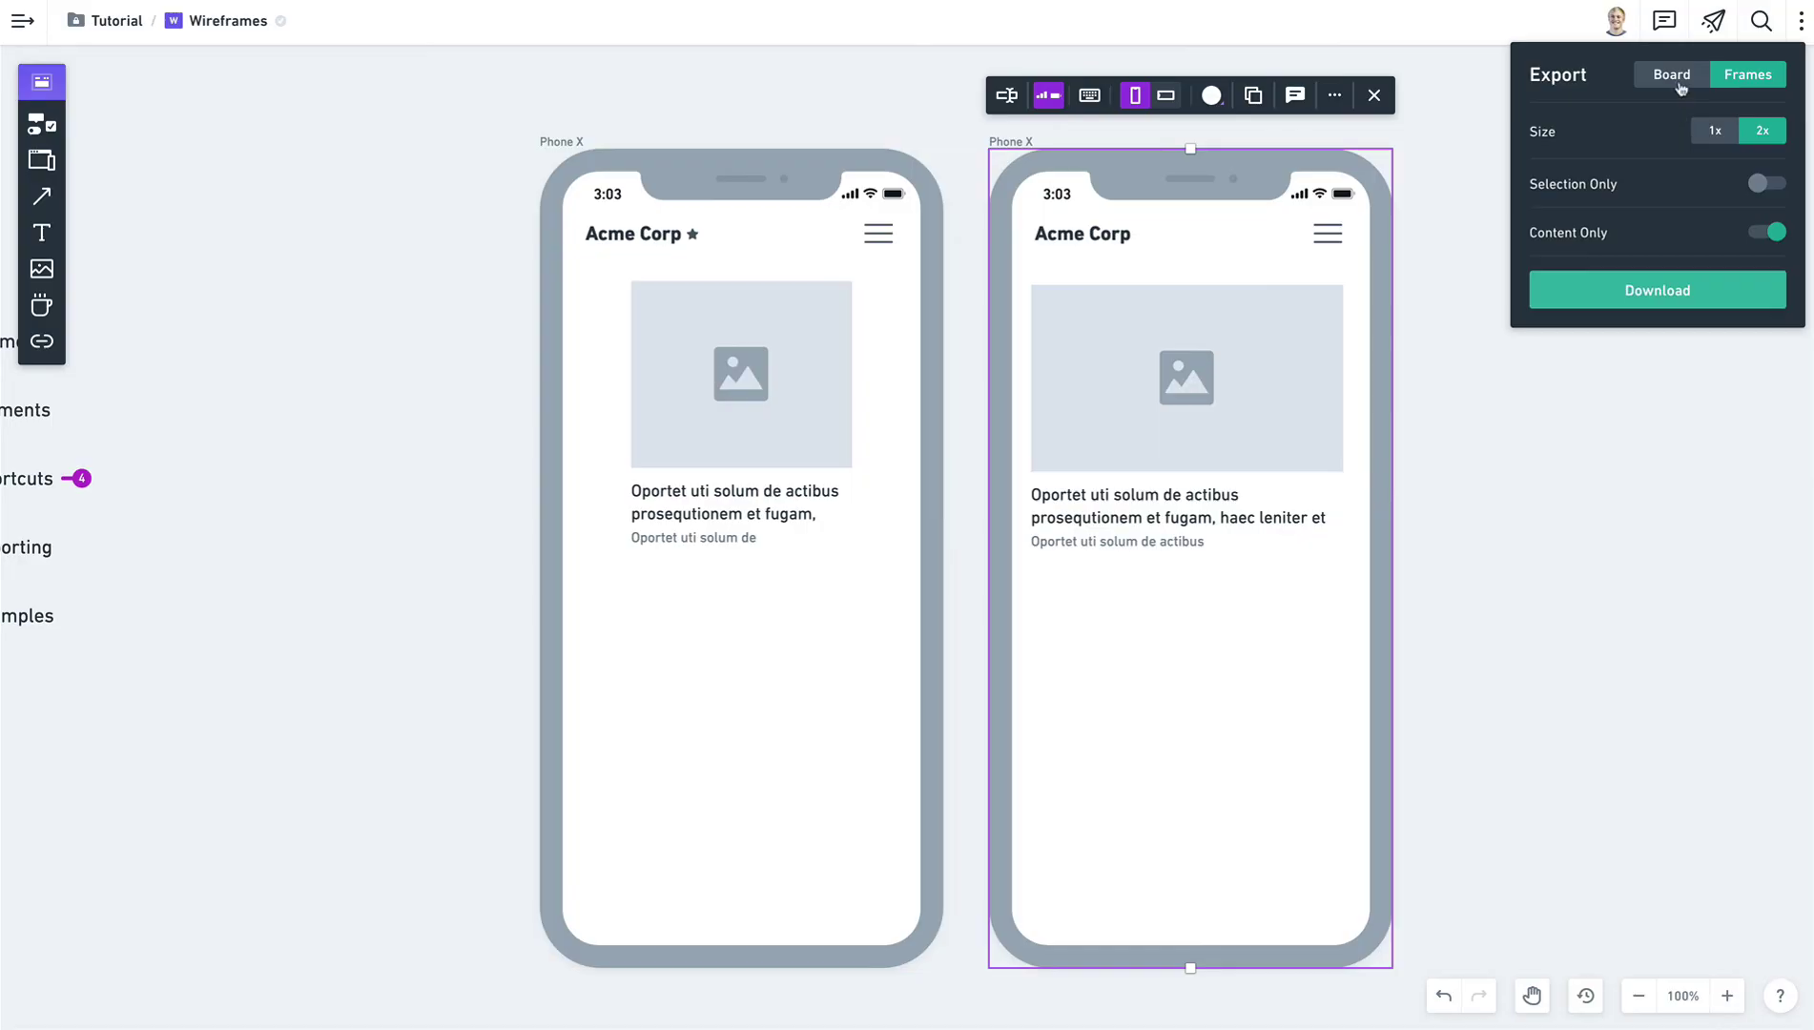
pyautogui.click(1680, 88)
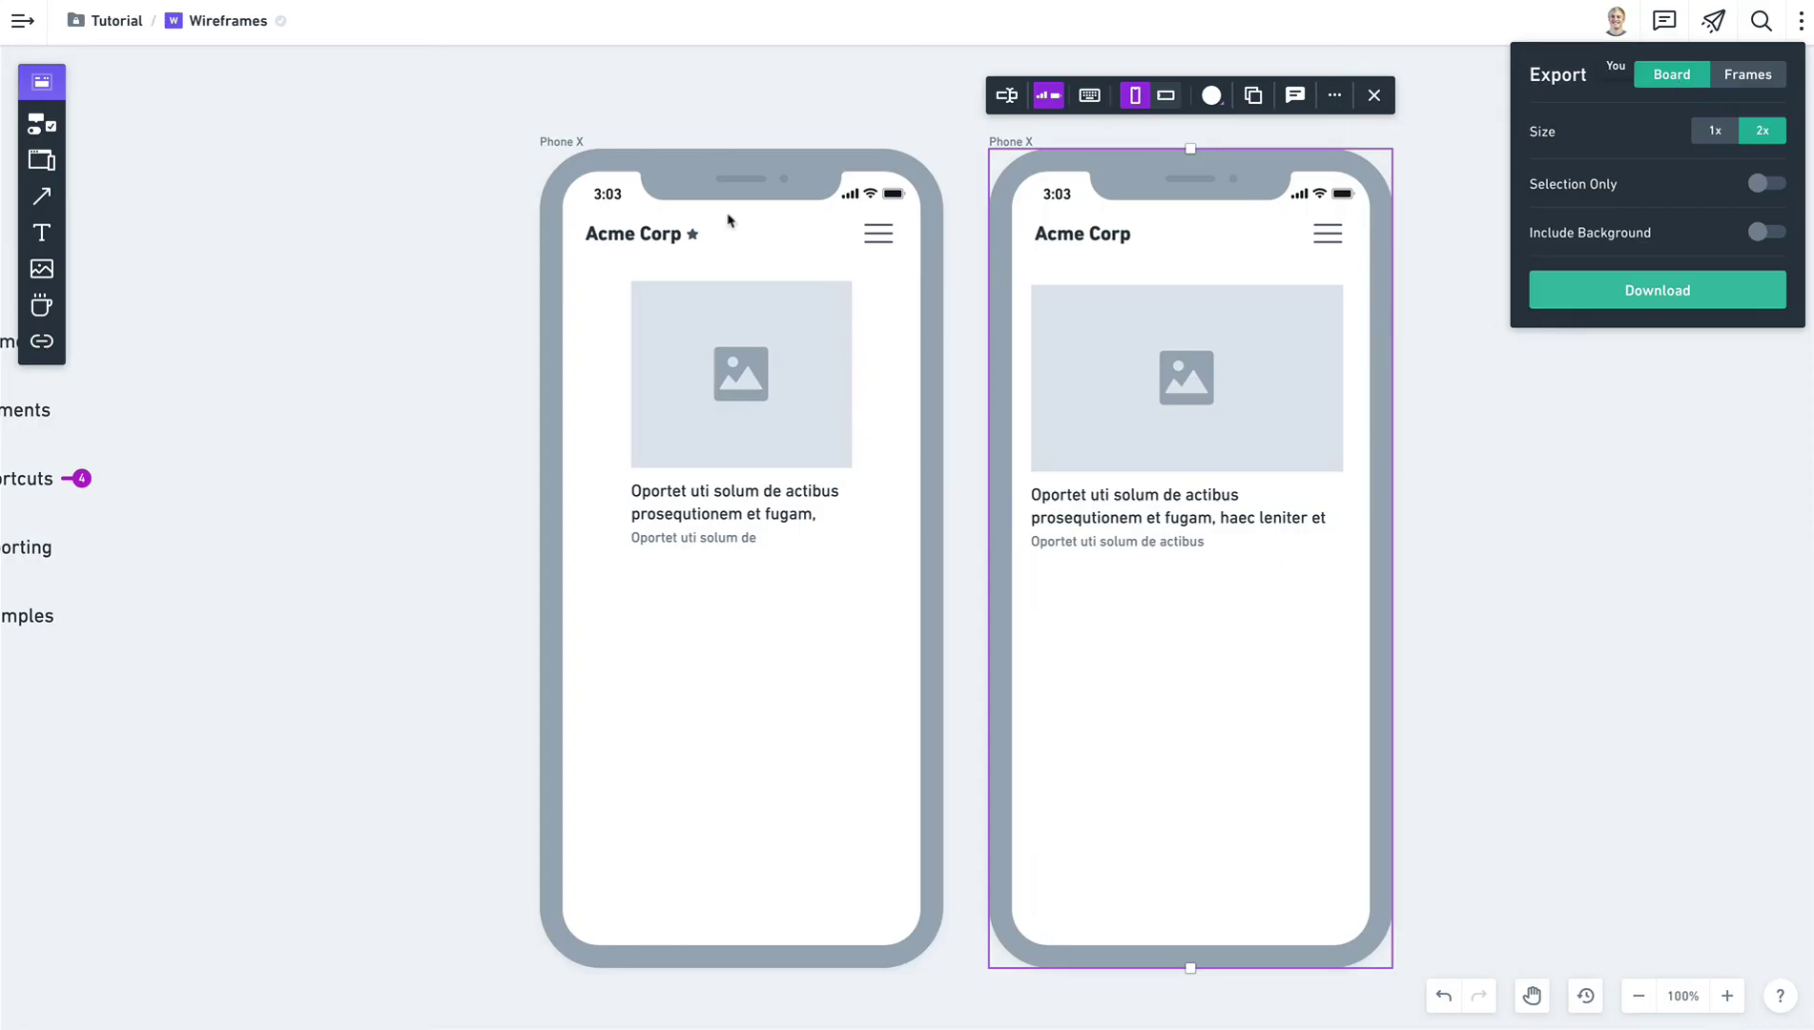
pyautogui.click(1750, 75)
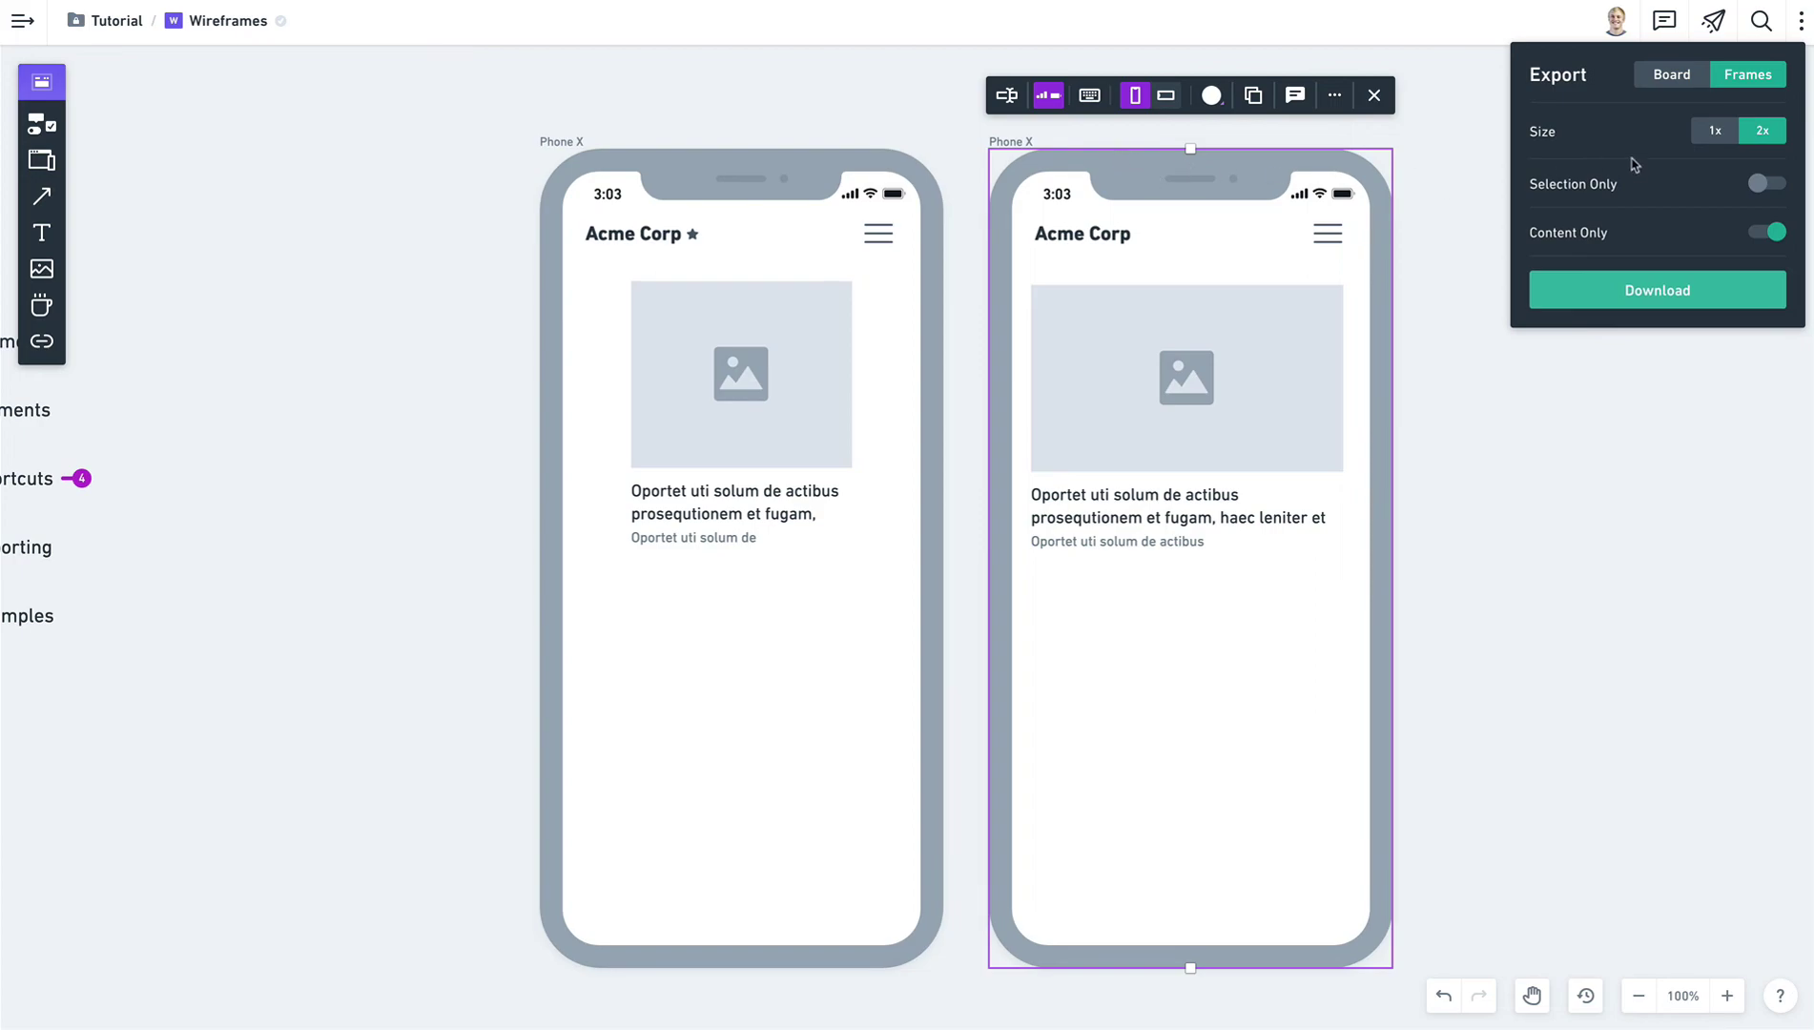
pyautogui.click(1767, 185)
pyautogui.click(1767, 184)
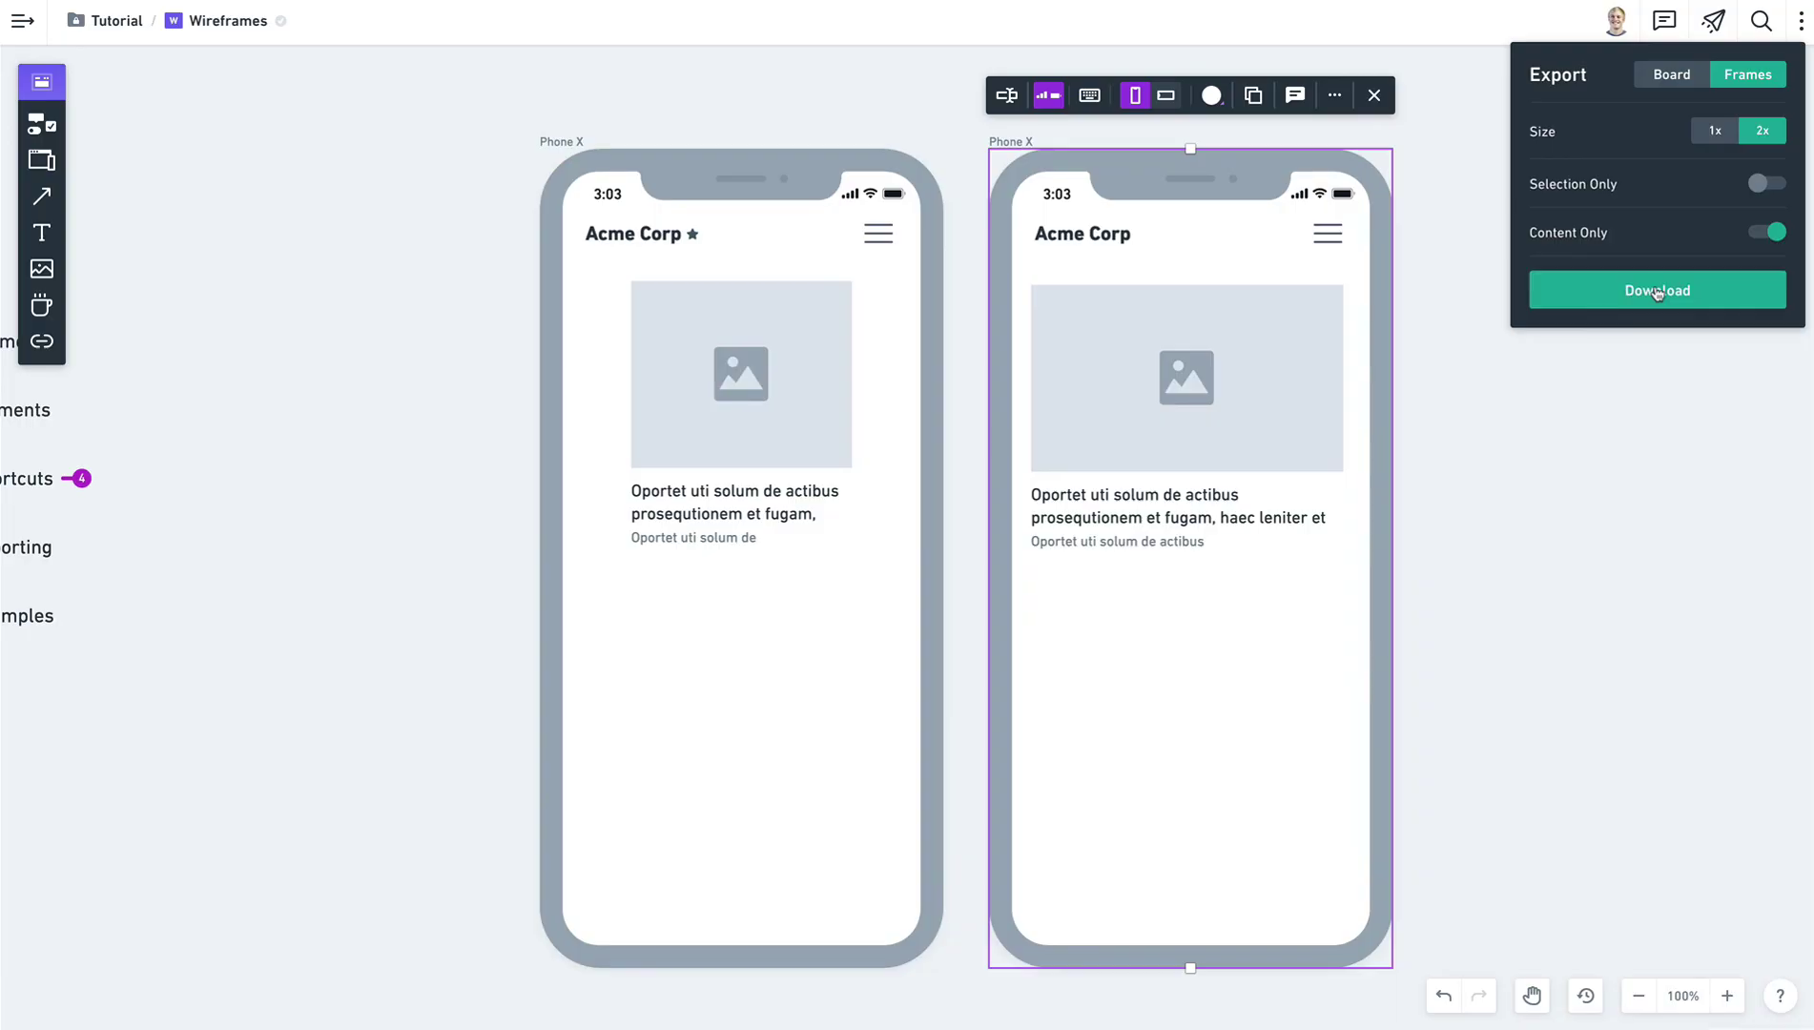
pyautogui.click(1595, 438)
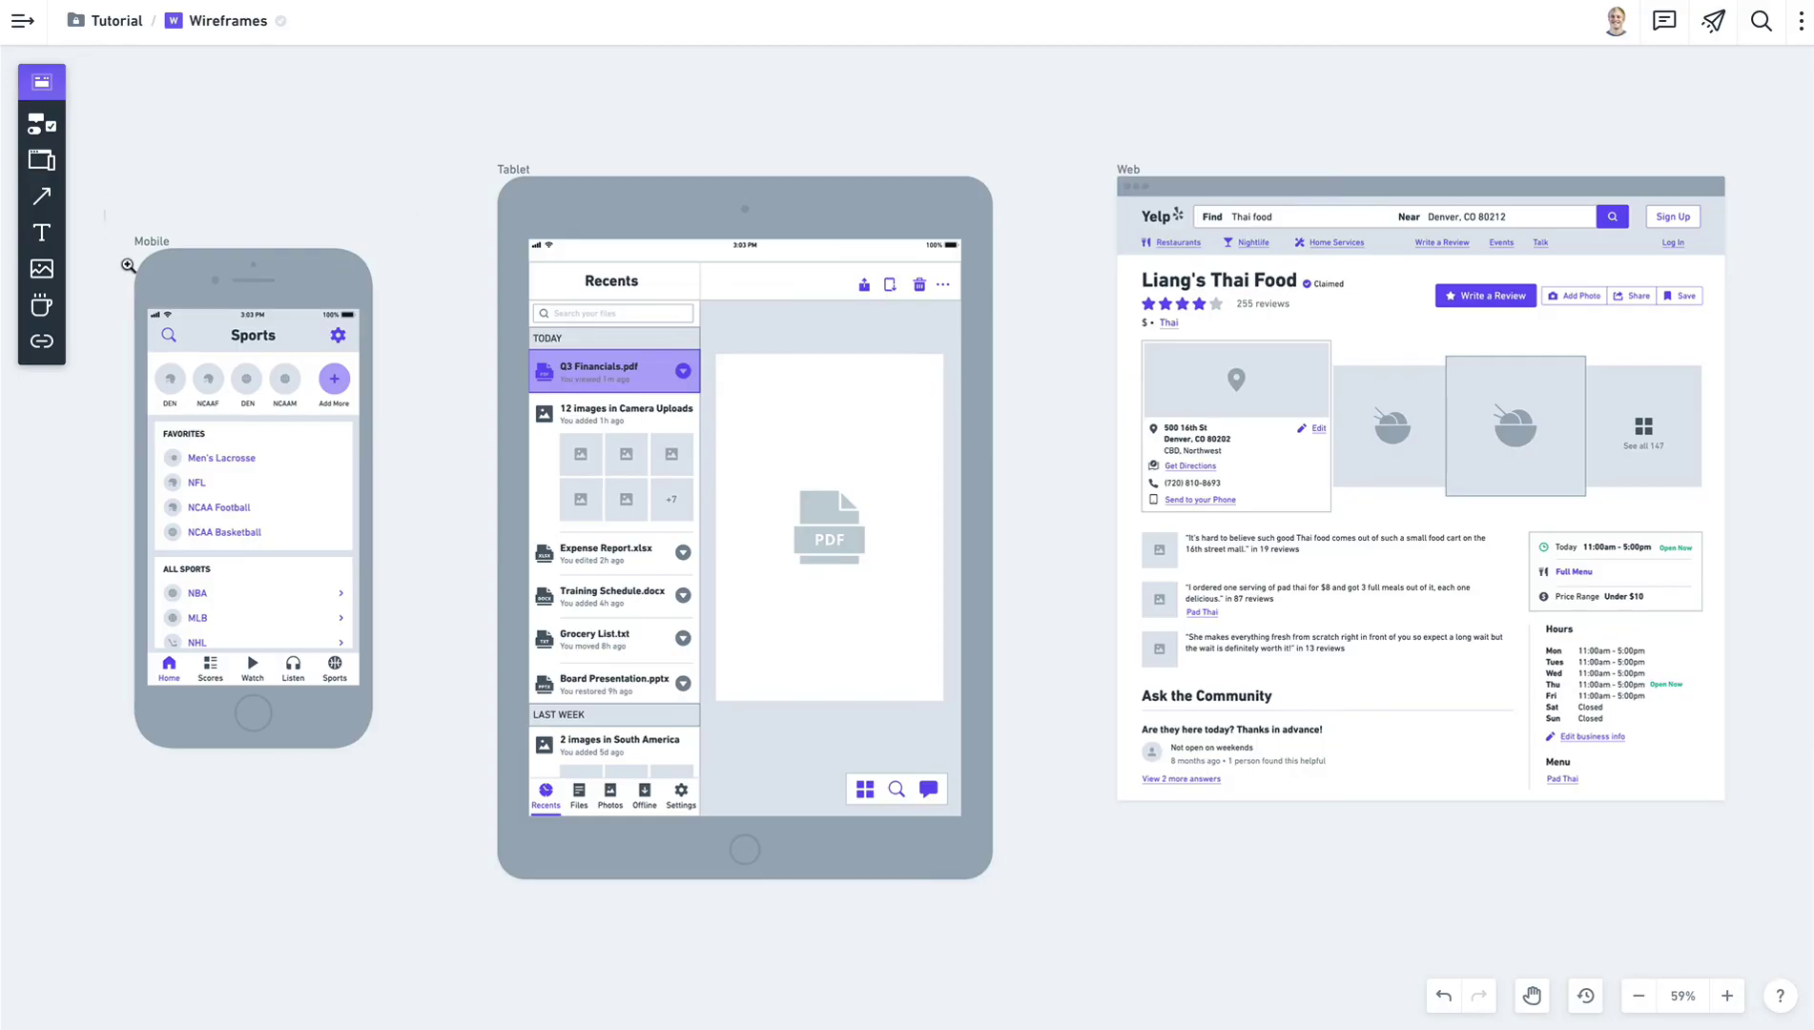
# Zoom into the Mobile sports example at 100% and pan across to the Tablet Recents wireframe.
pyautogui.moveTo(127, 265); pyautogui.dragTo(403, 772)
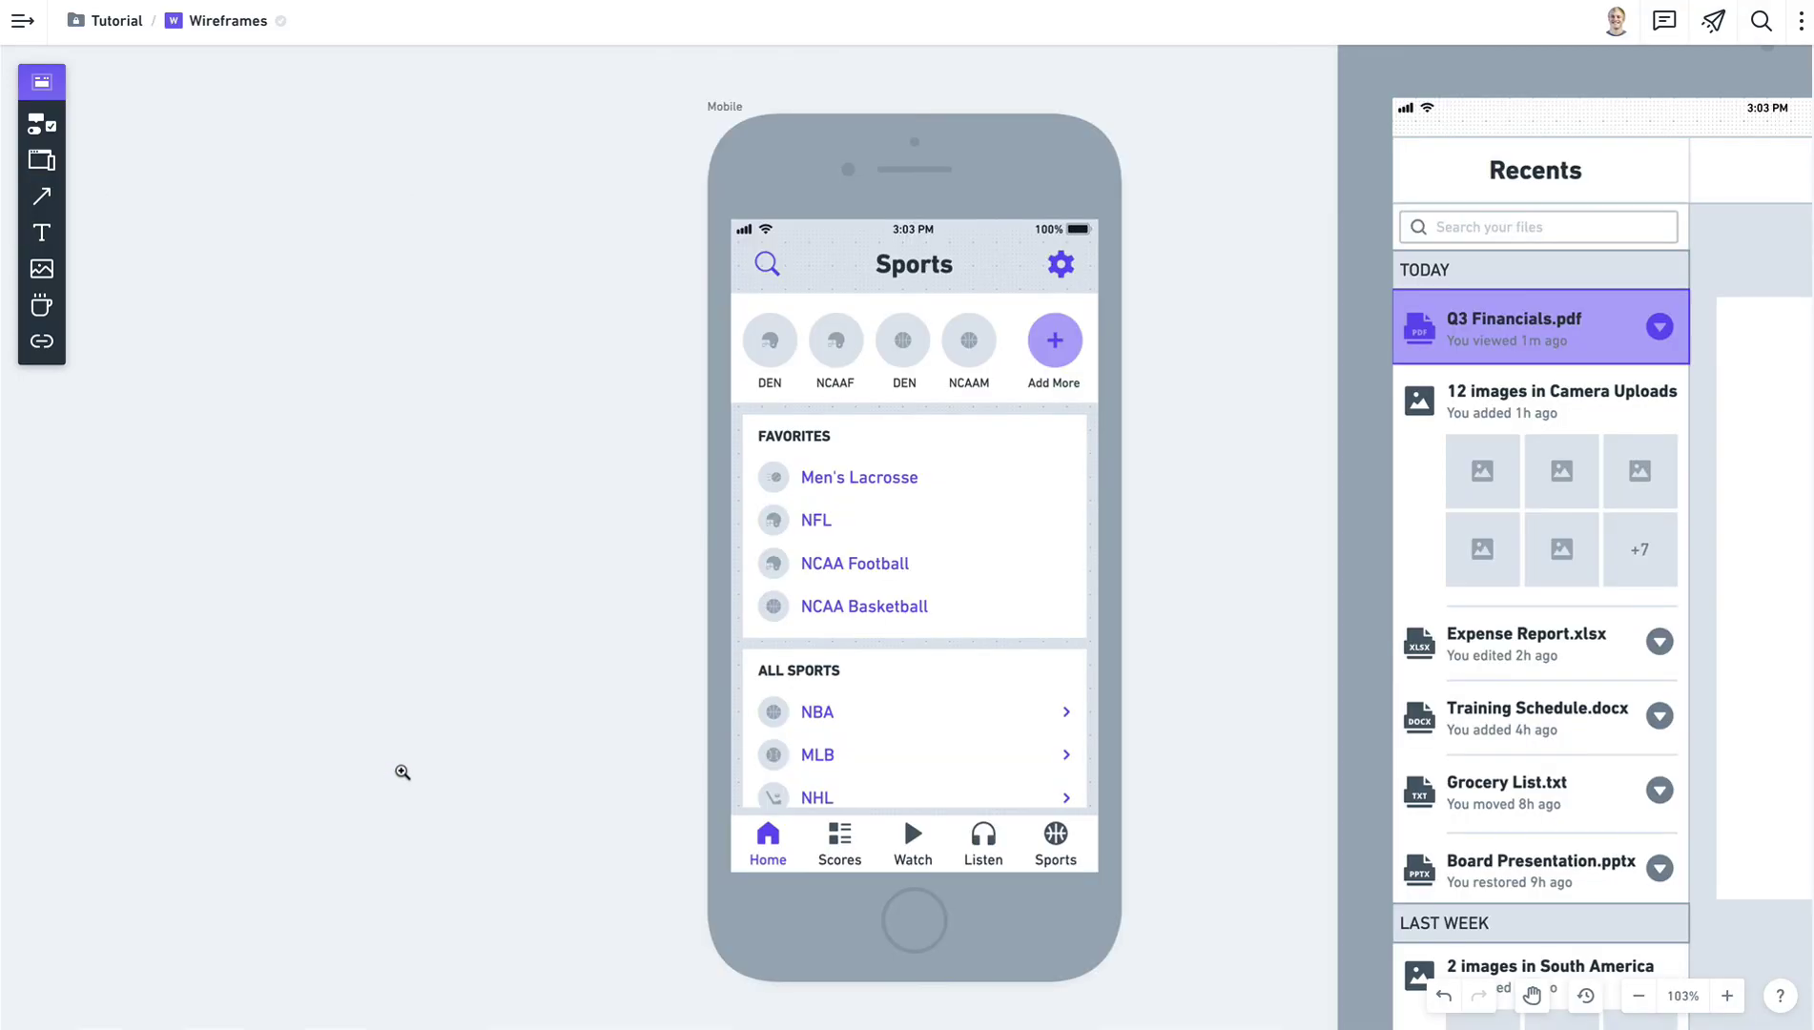
pyautogui.hotkey('ctrl', '0')
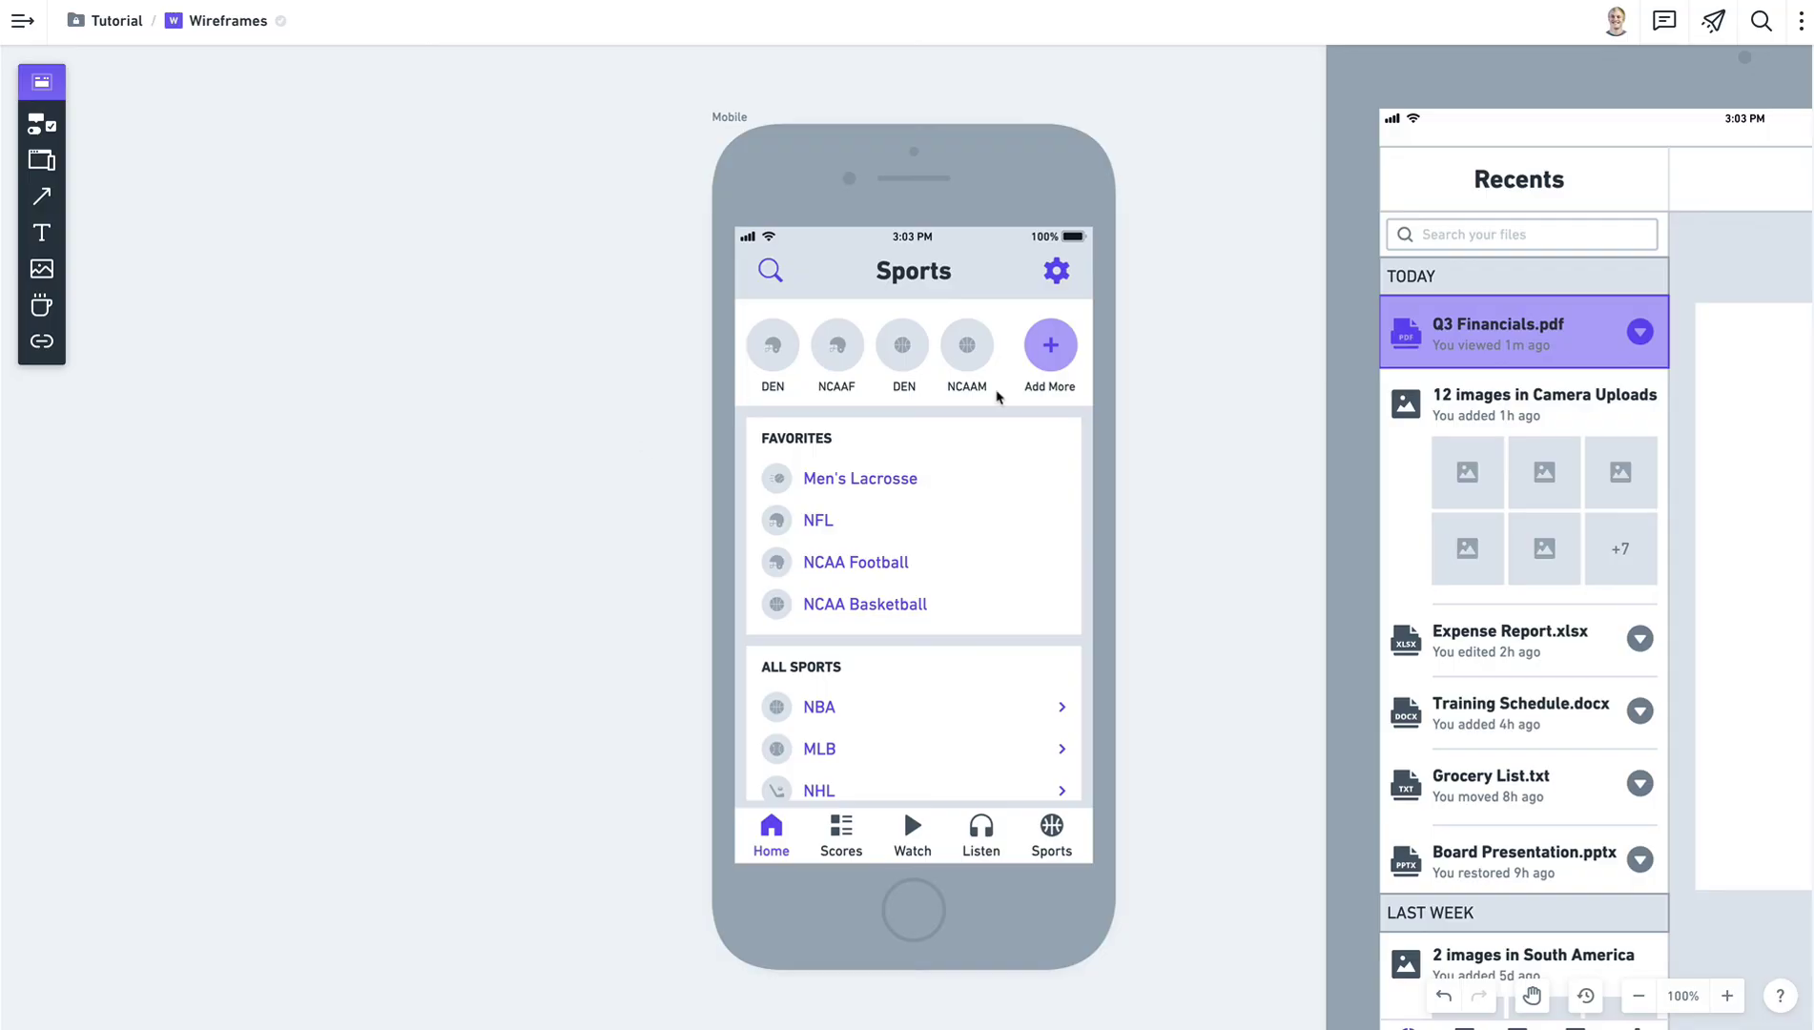
pyautogui.hscroll(5, 1207, 353)
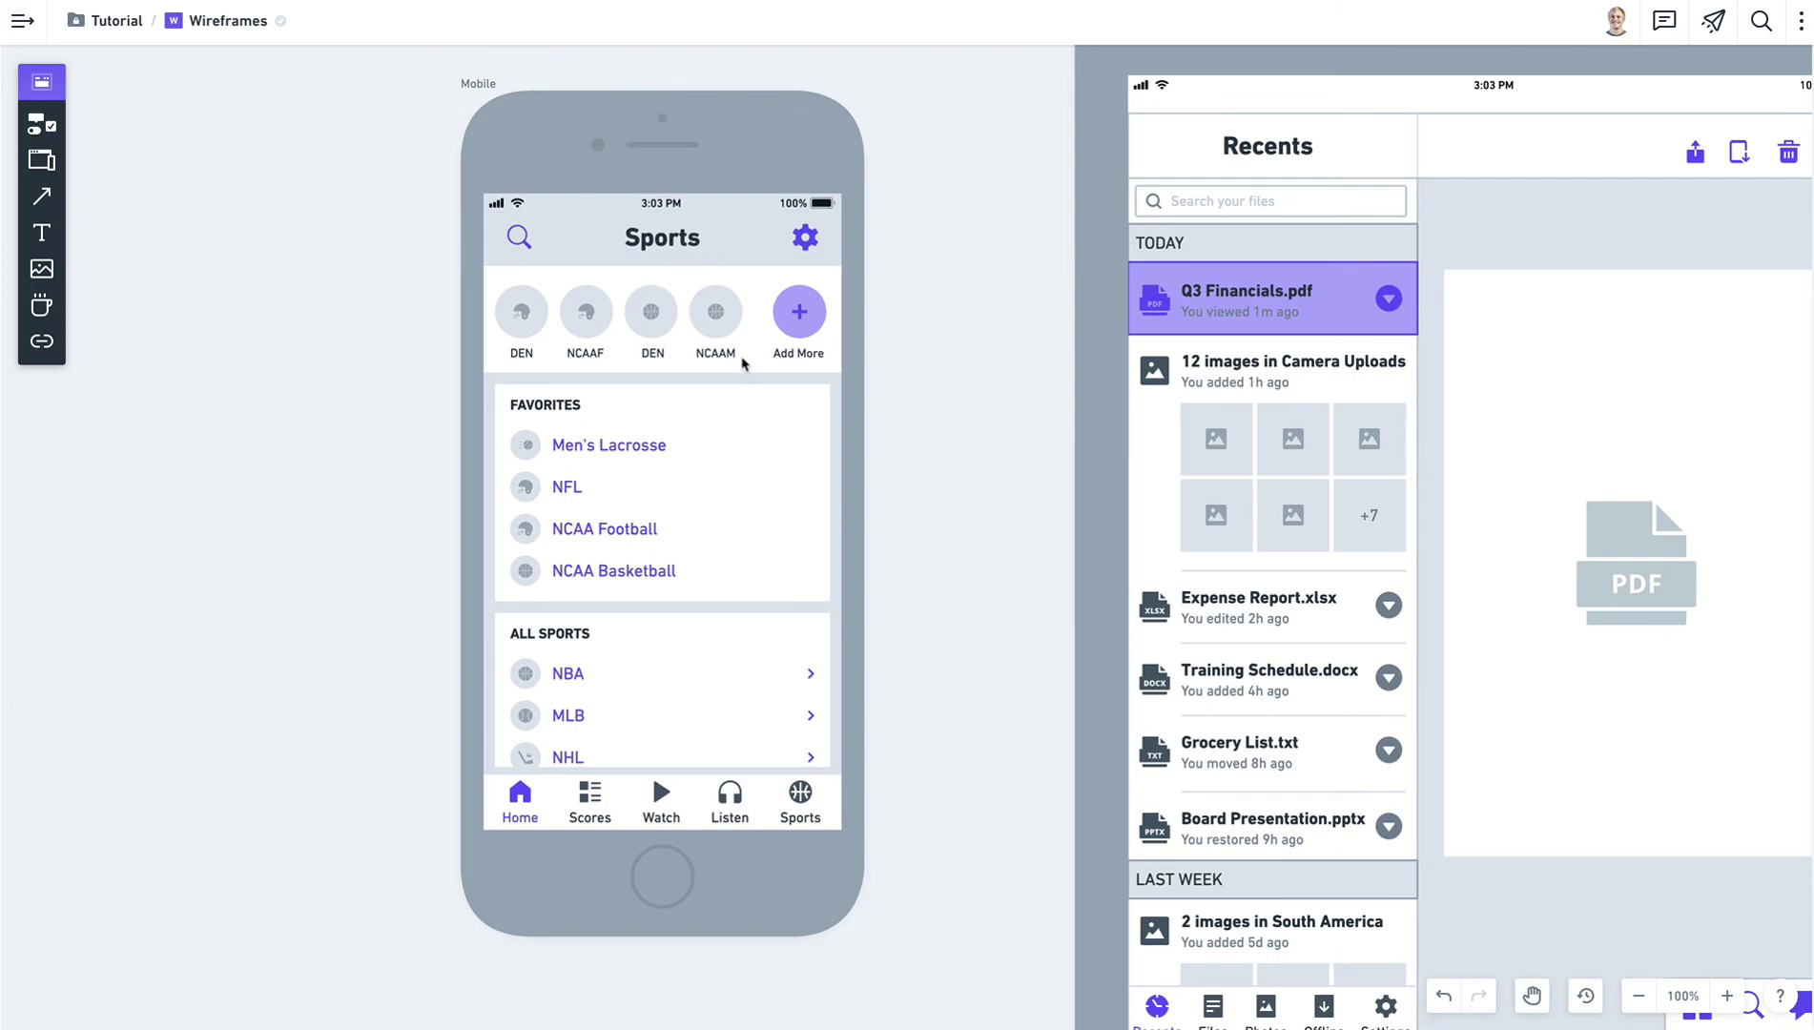
pyautogui.click(472, 88)
pyautogui.scroll(2, 408, 326)
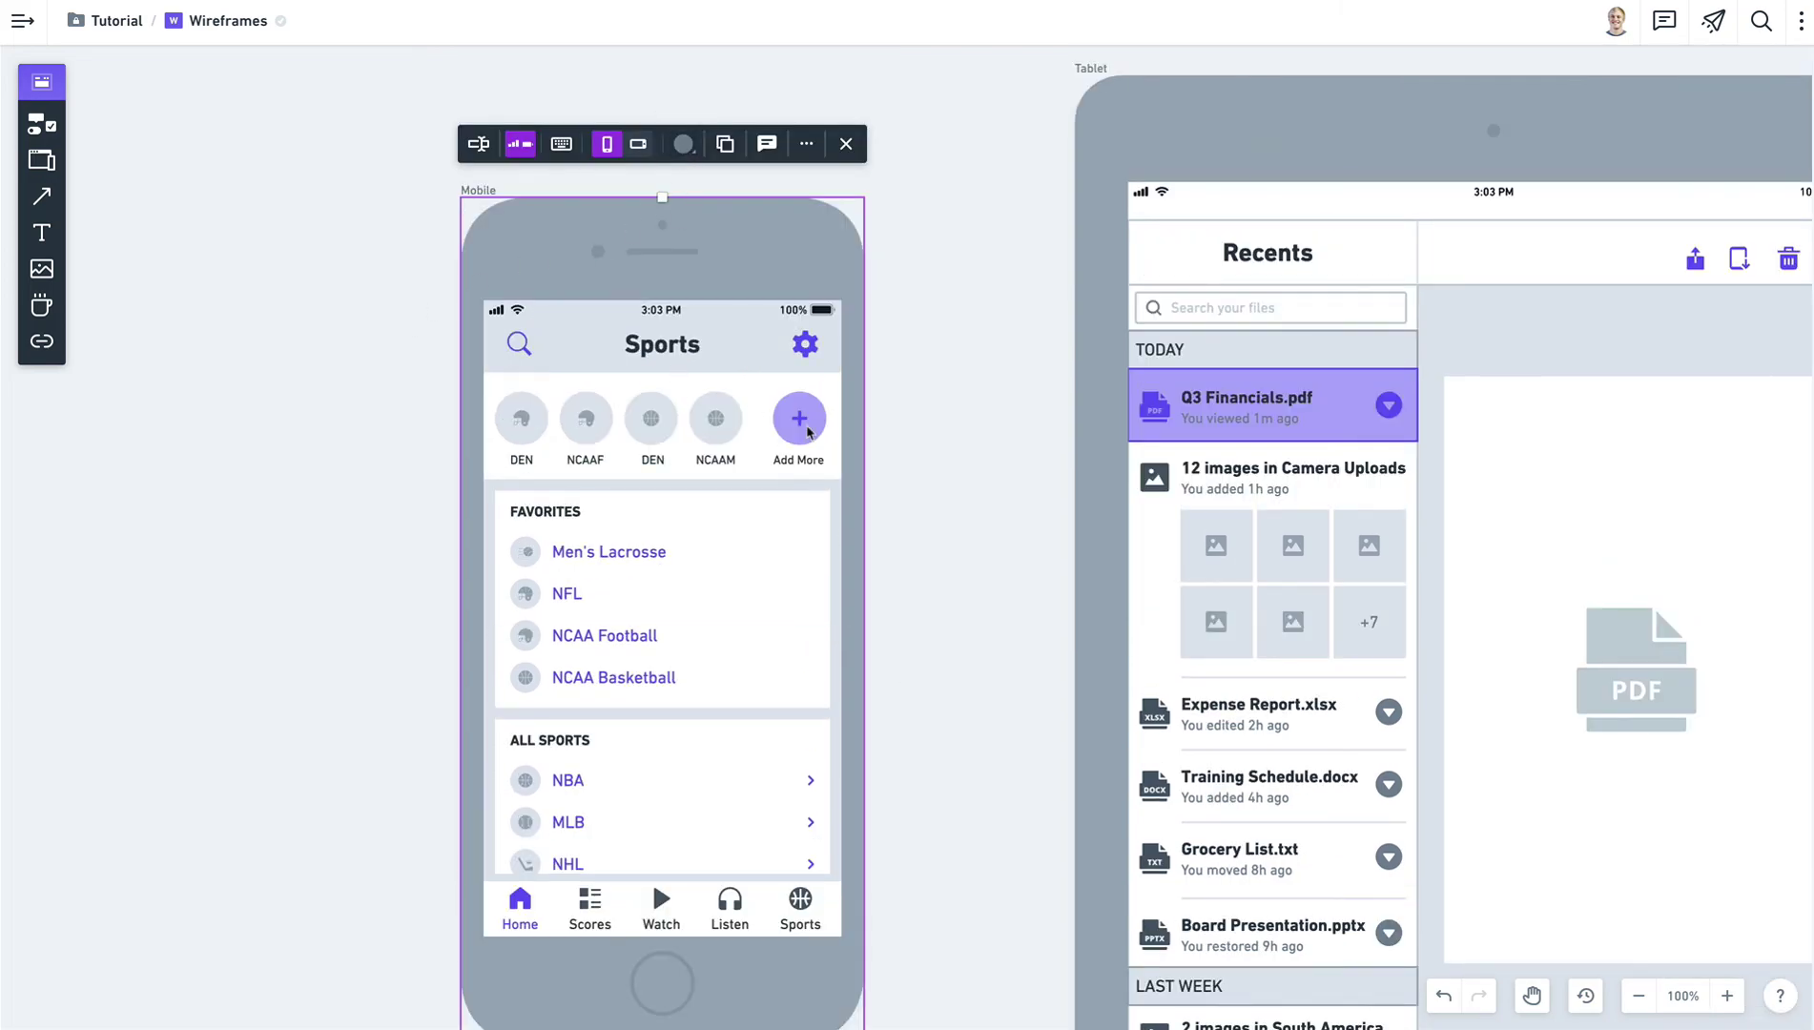
pyautogui.click(970, 440)
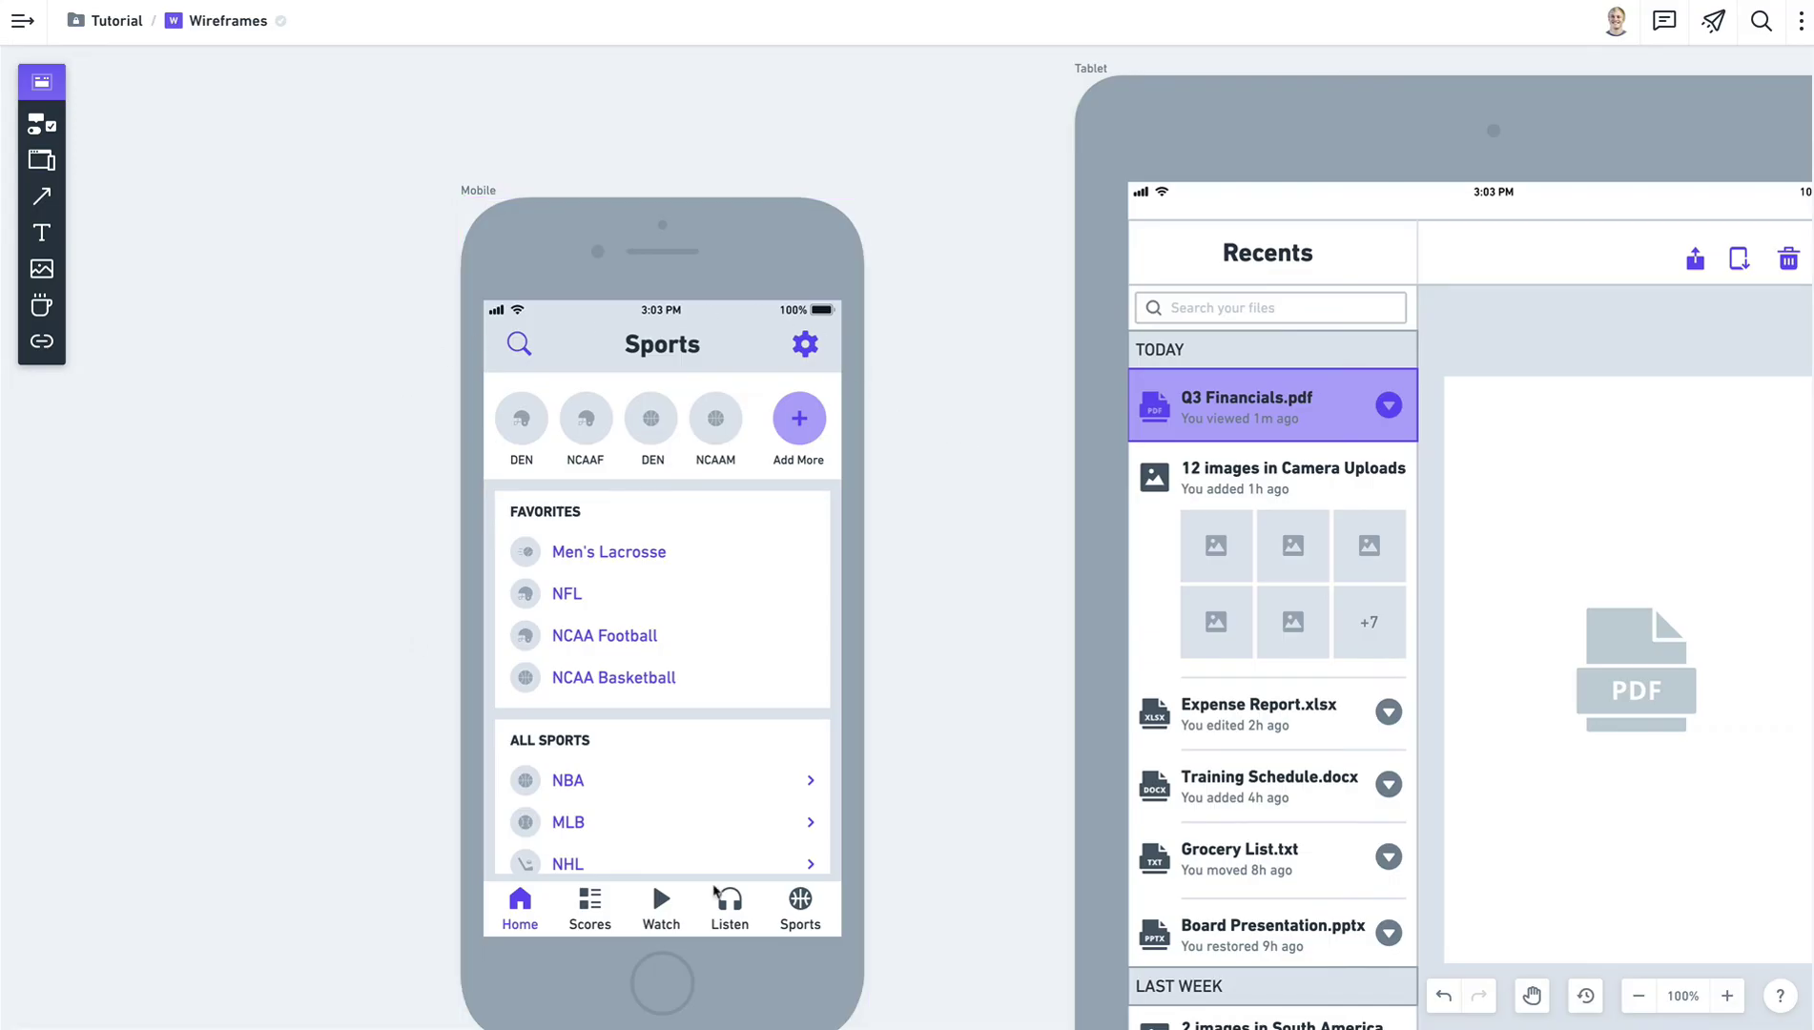
pyautogui.click(780, 611)
pyautogui.click(930, 508)
pyautogui.scroll(-2, 530, 399)
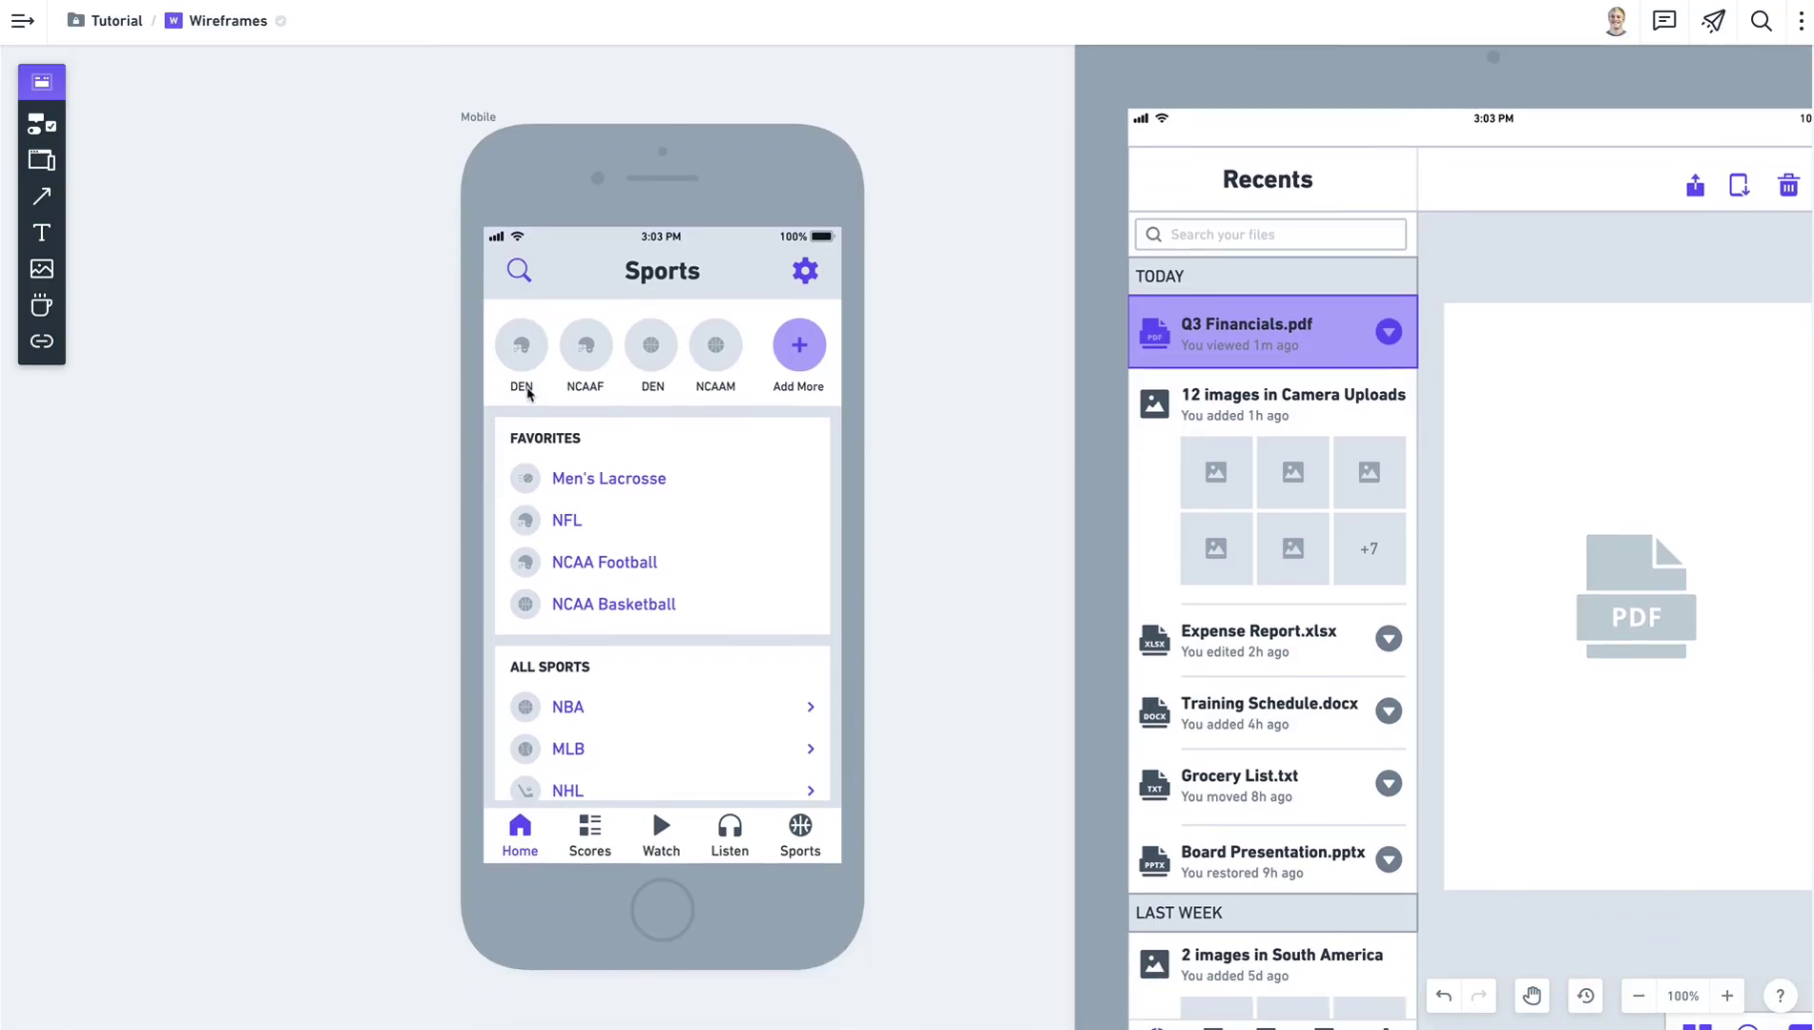
pyautogui.hscroll(2, 1040, 432)
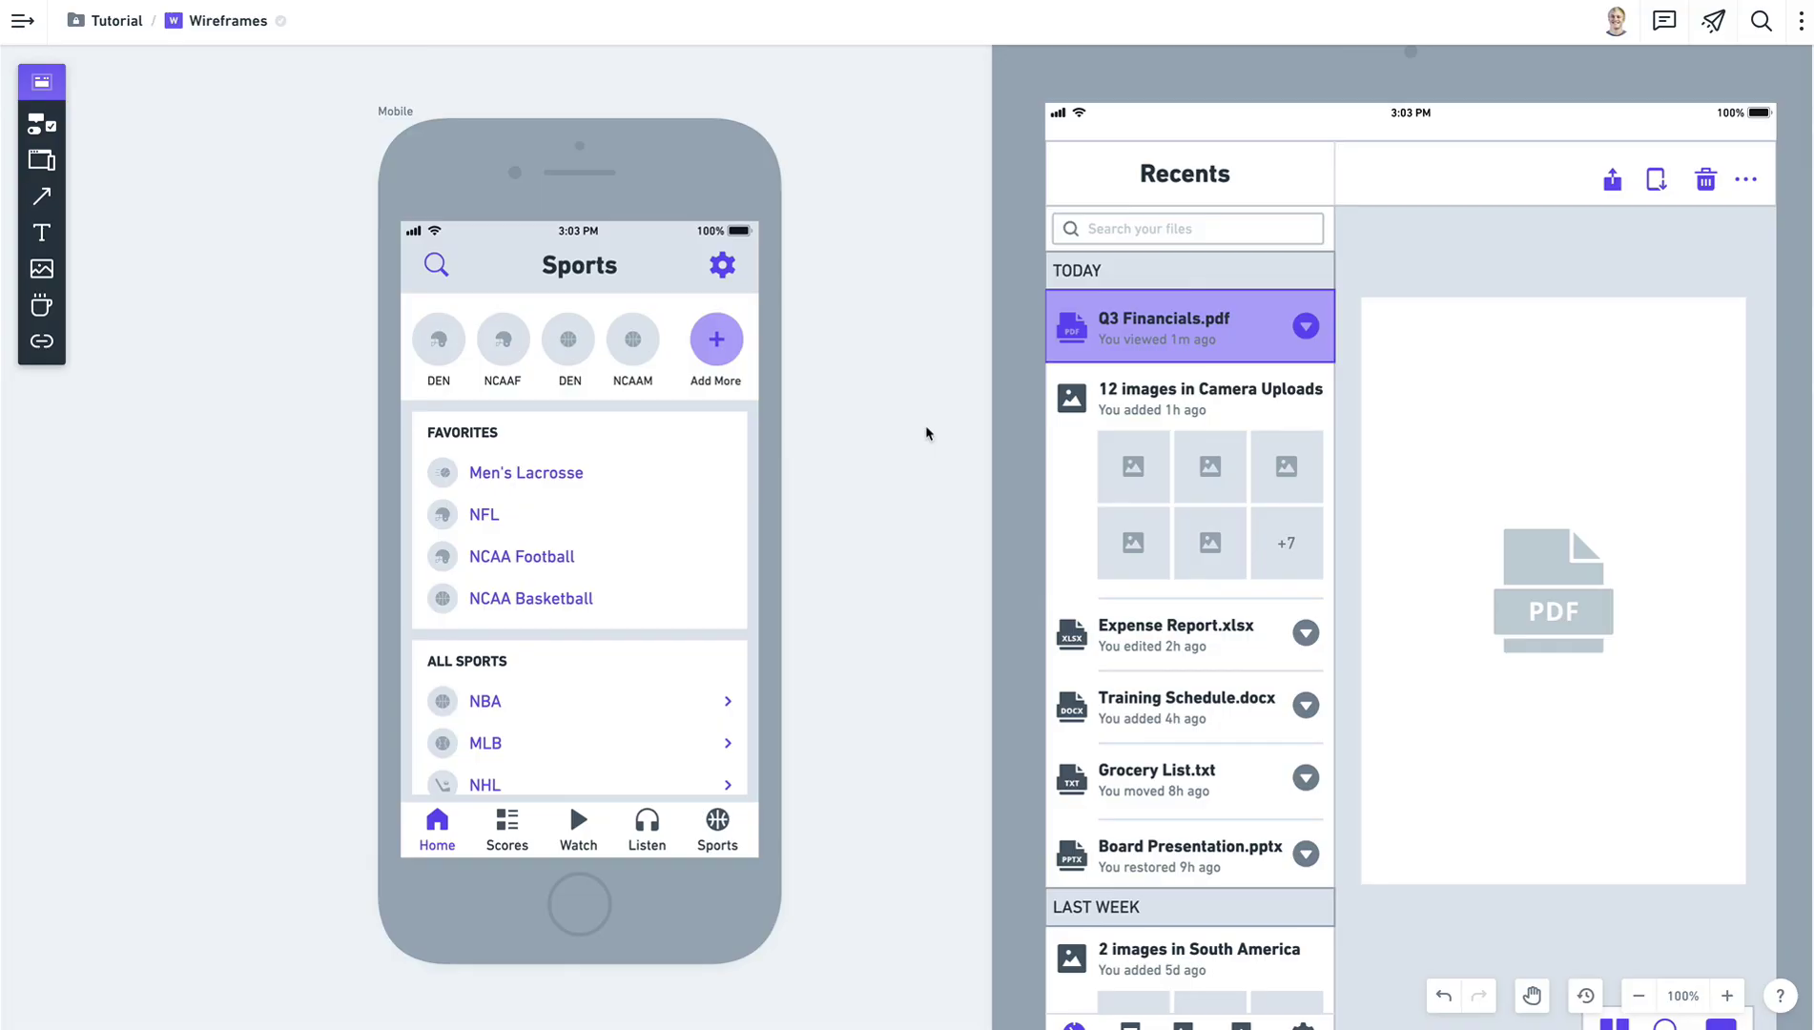
# Inspect the phone's bottom tab bar, NBA and Men's Lacrosse labels, and the label colour choices.
pyautogui.click(513, 824)
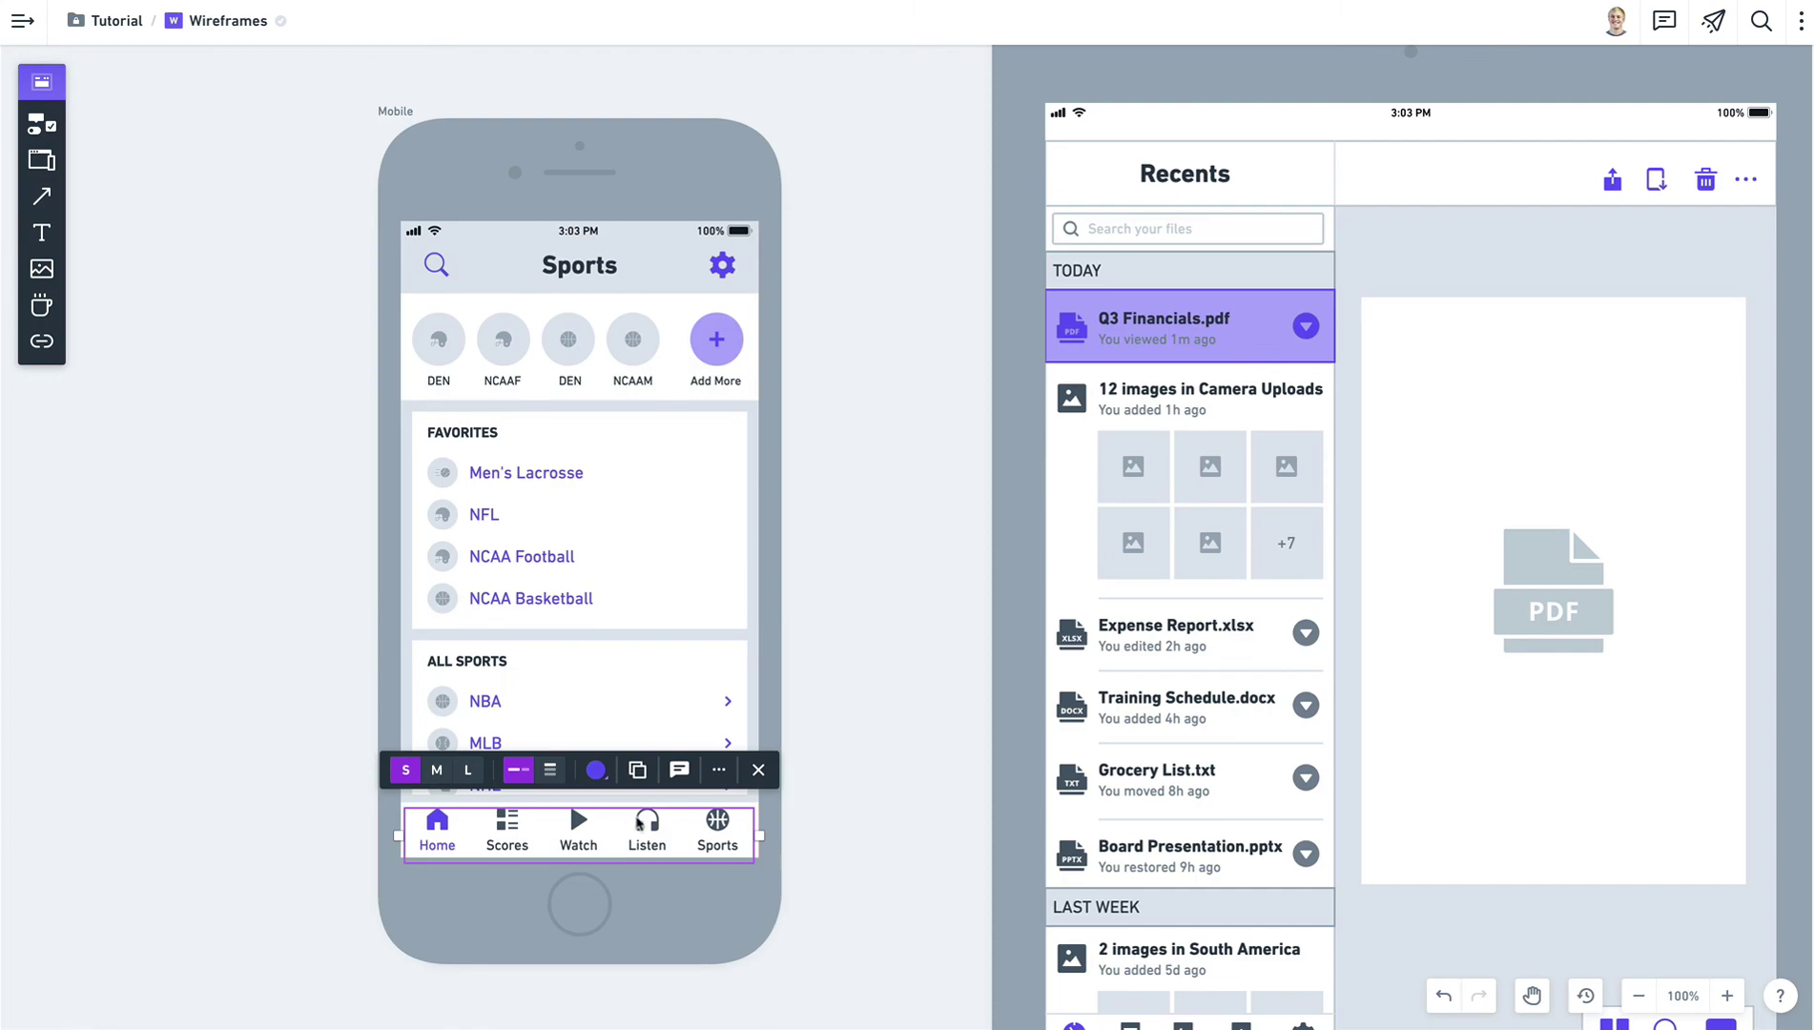
pyautogui.click(267, 705)
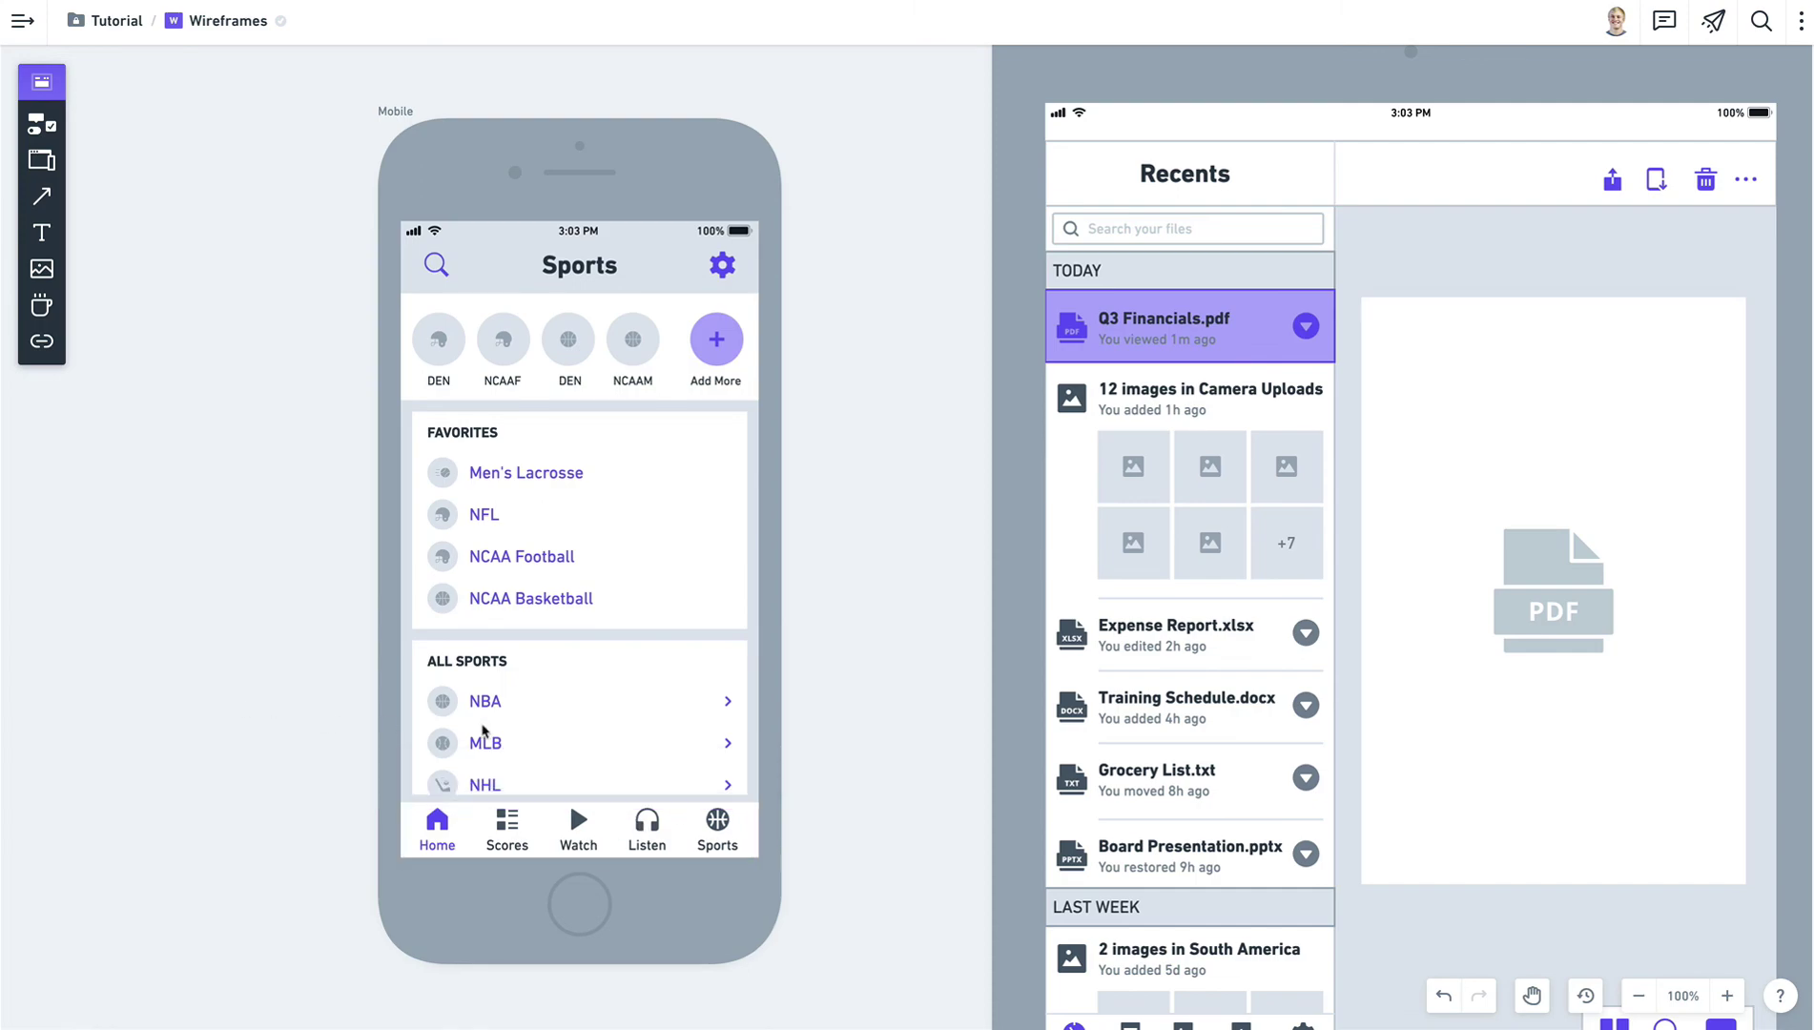
pyautogui.click(485, 703)
pyautogui.click(528, 477)
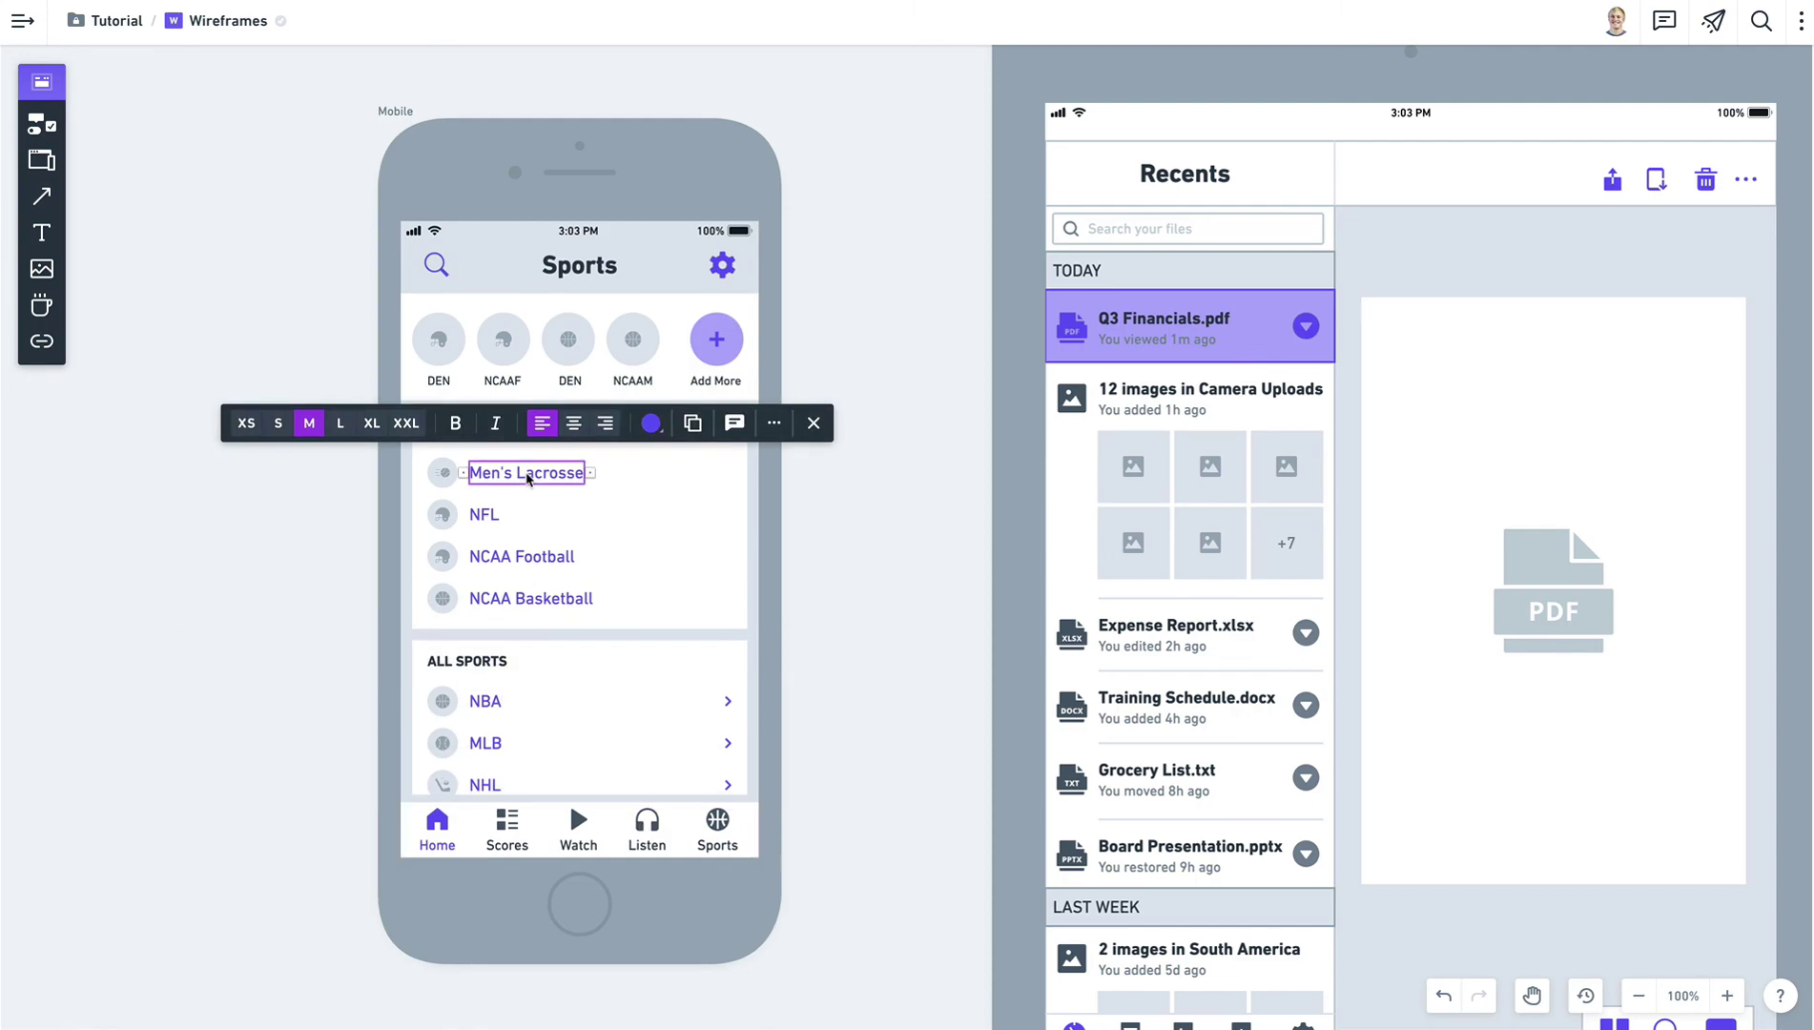
pyautogui.click(649, 425)
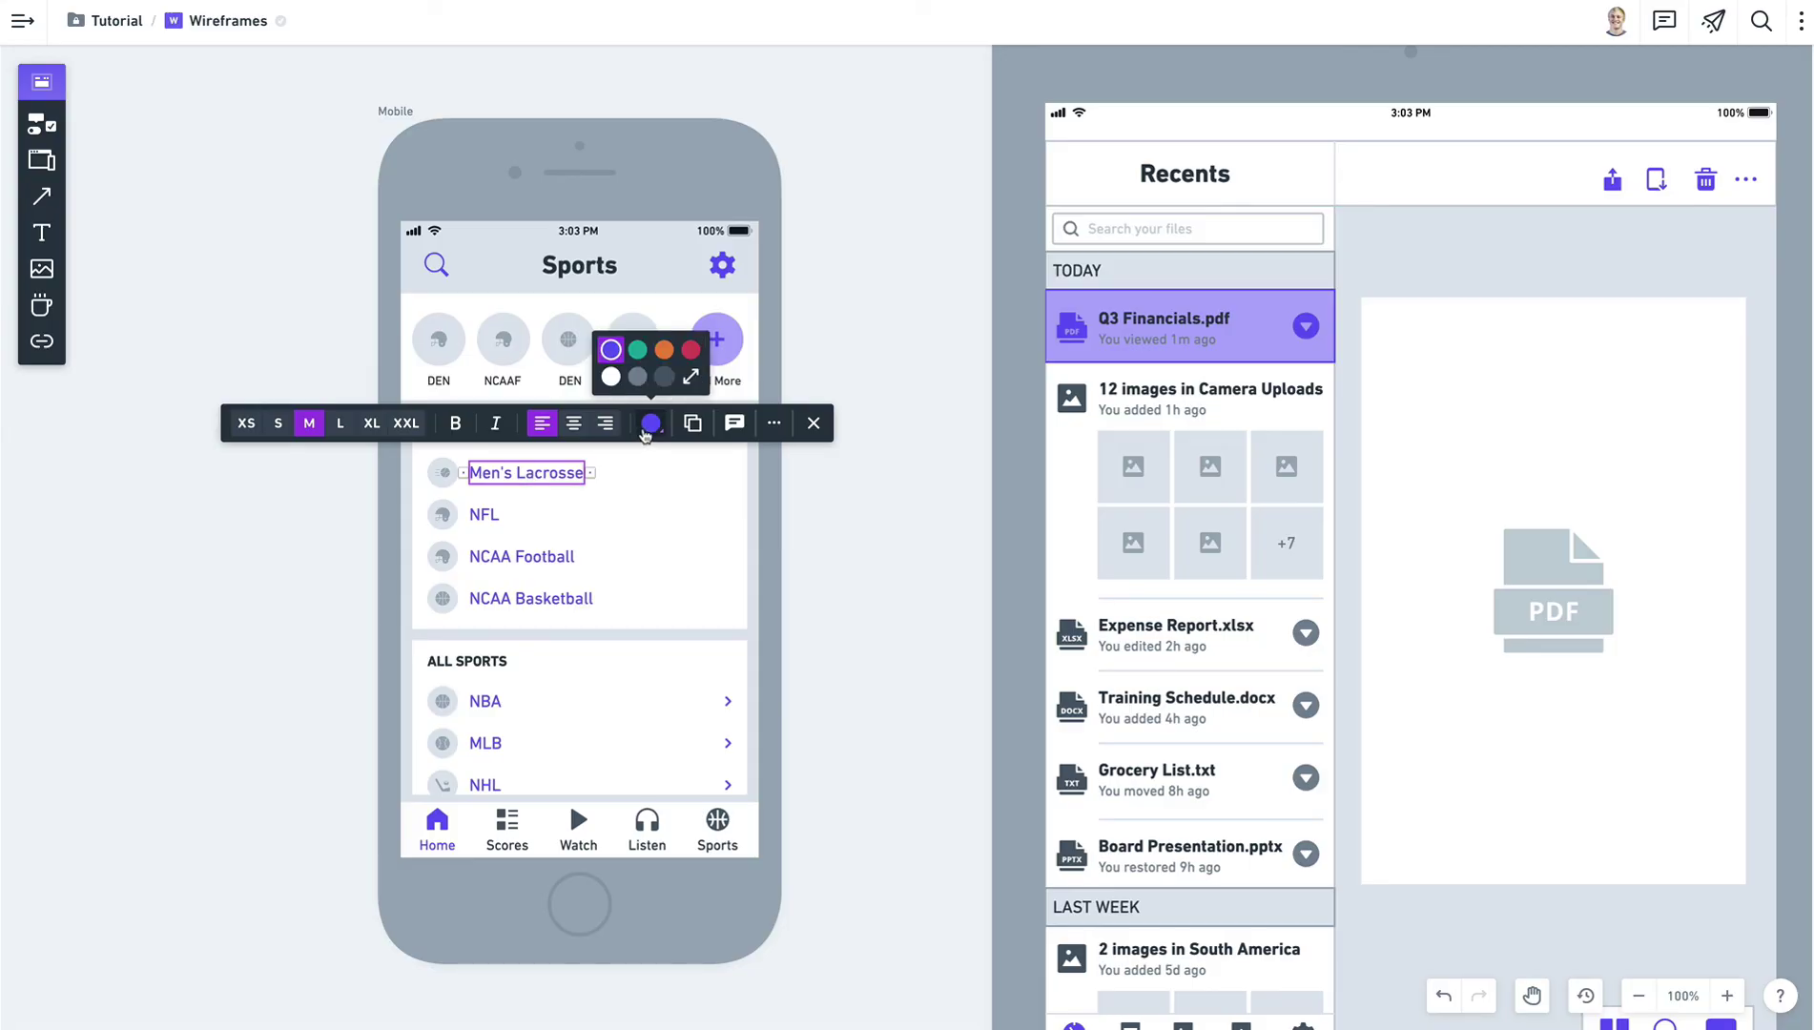
pyautogui.click(879, 555)
# Add a test link reading 'Men's Lacrosse' beside the label, then delete it.
pyautogui.press('l')
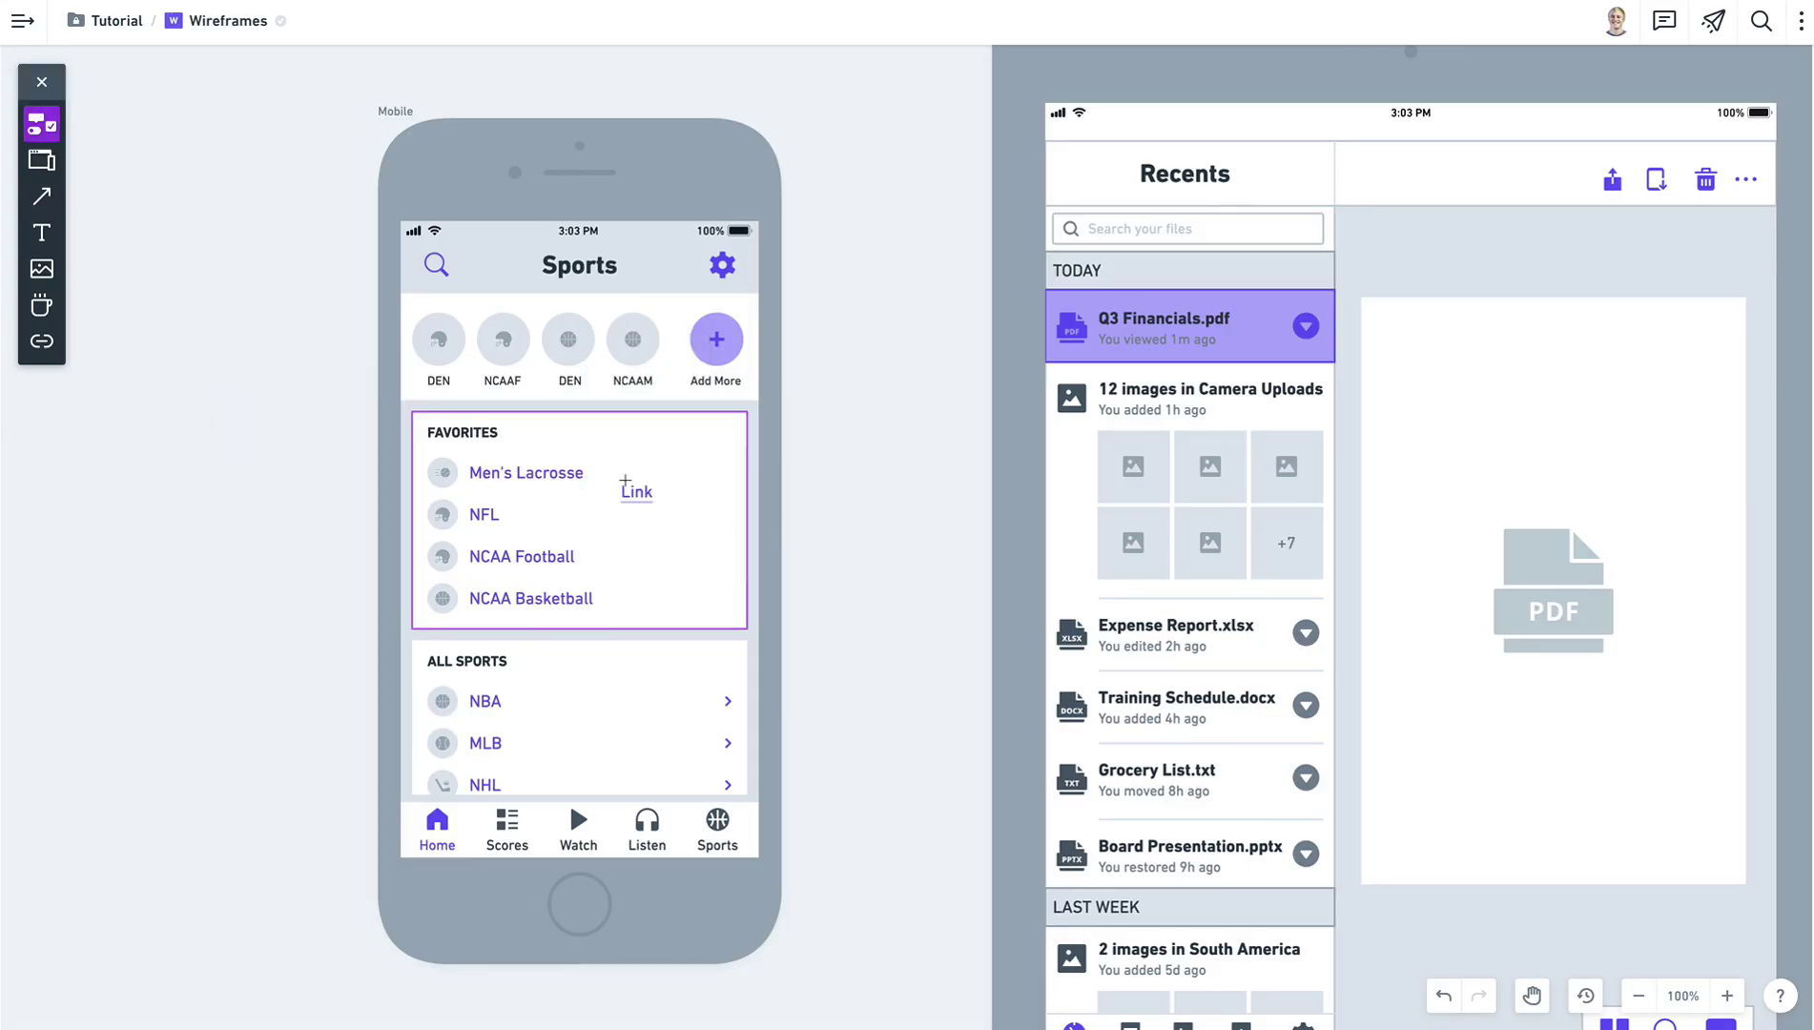
pyautogui.click(618, 467)
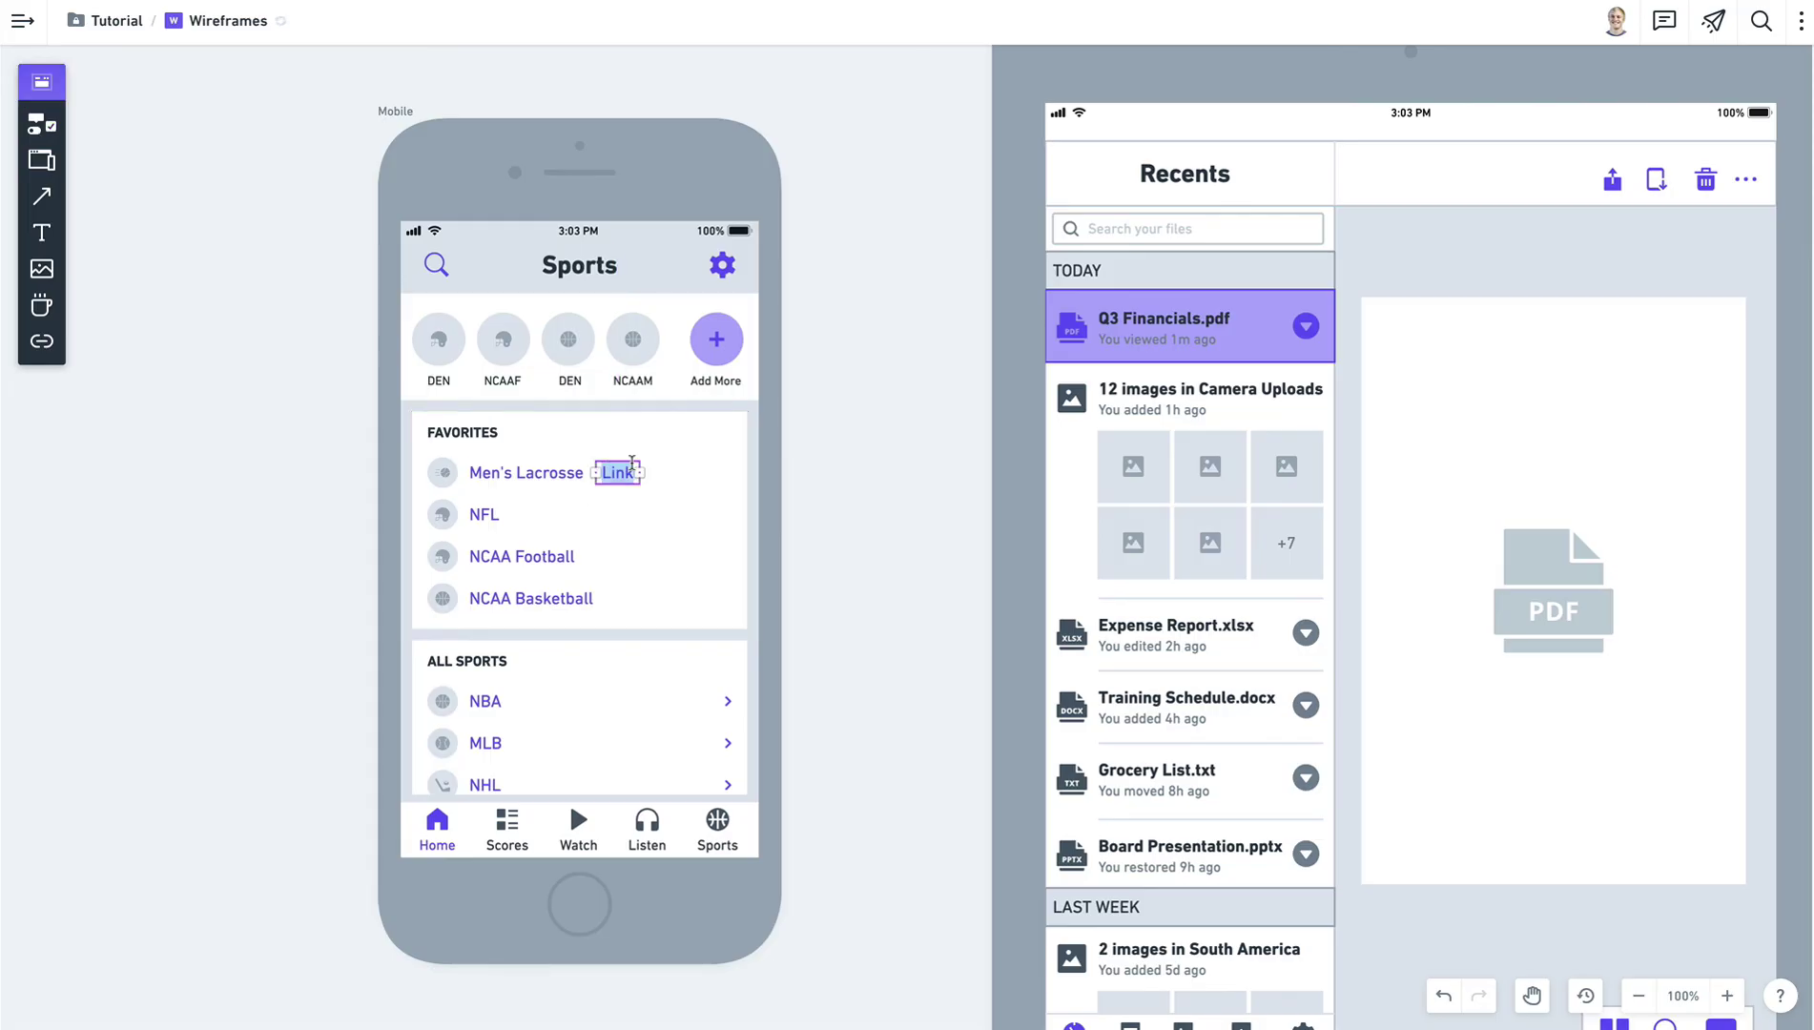
pyautogui.write("Men's Lacr")
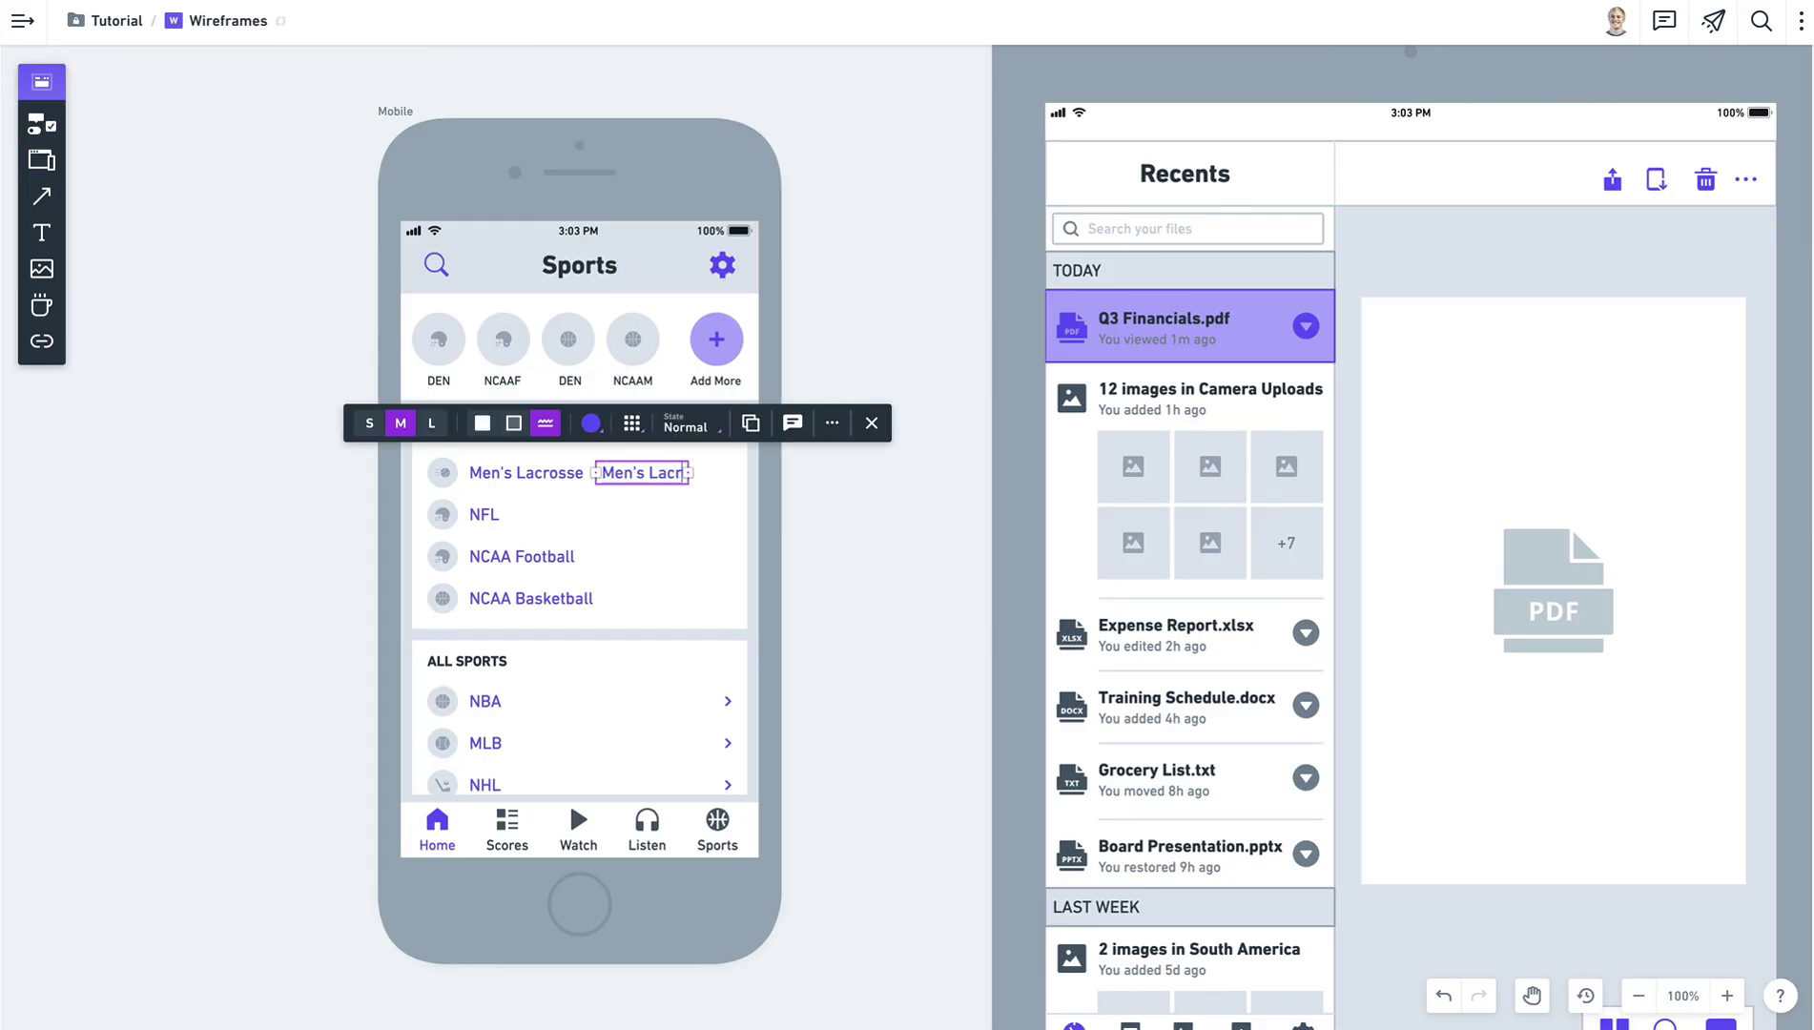
pyautogui.write('osse')
pyautogui.click(867, 507)
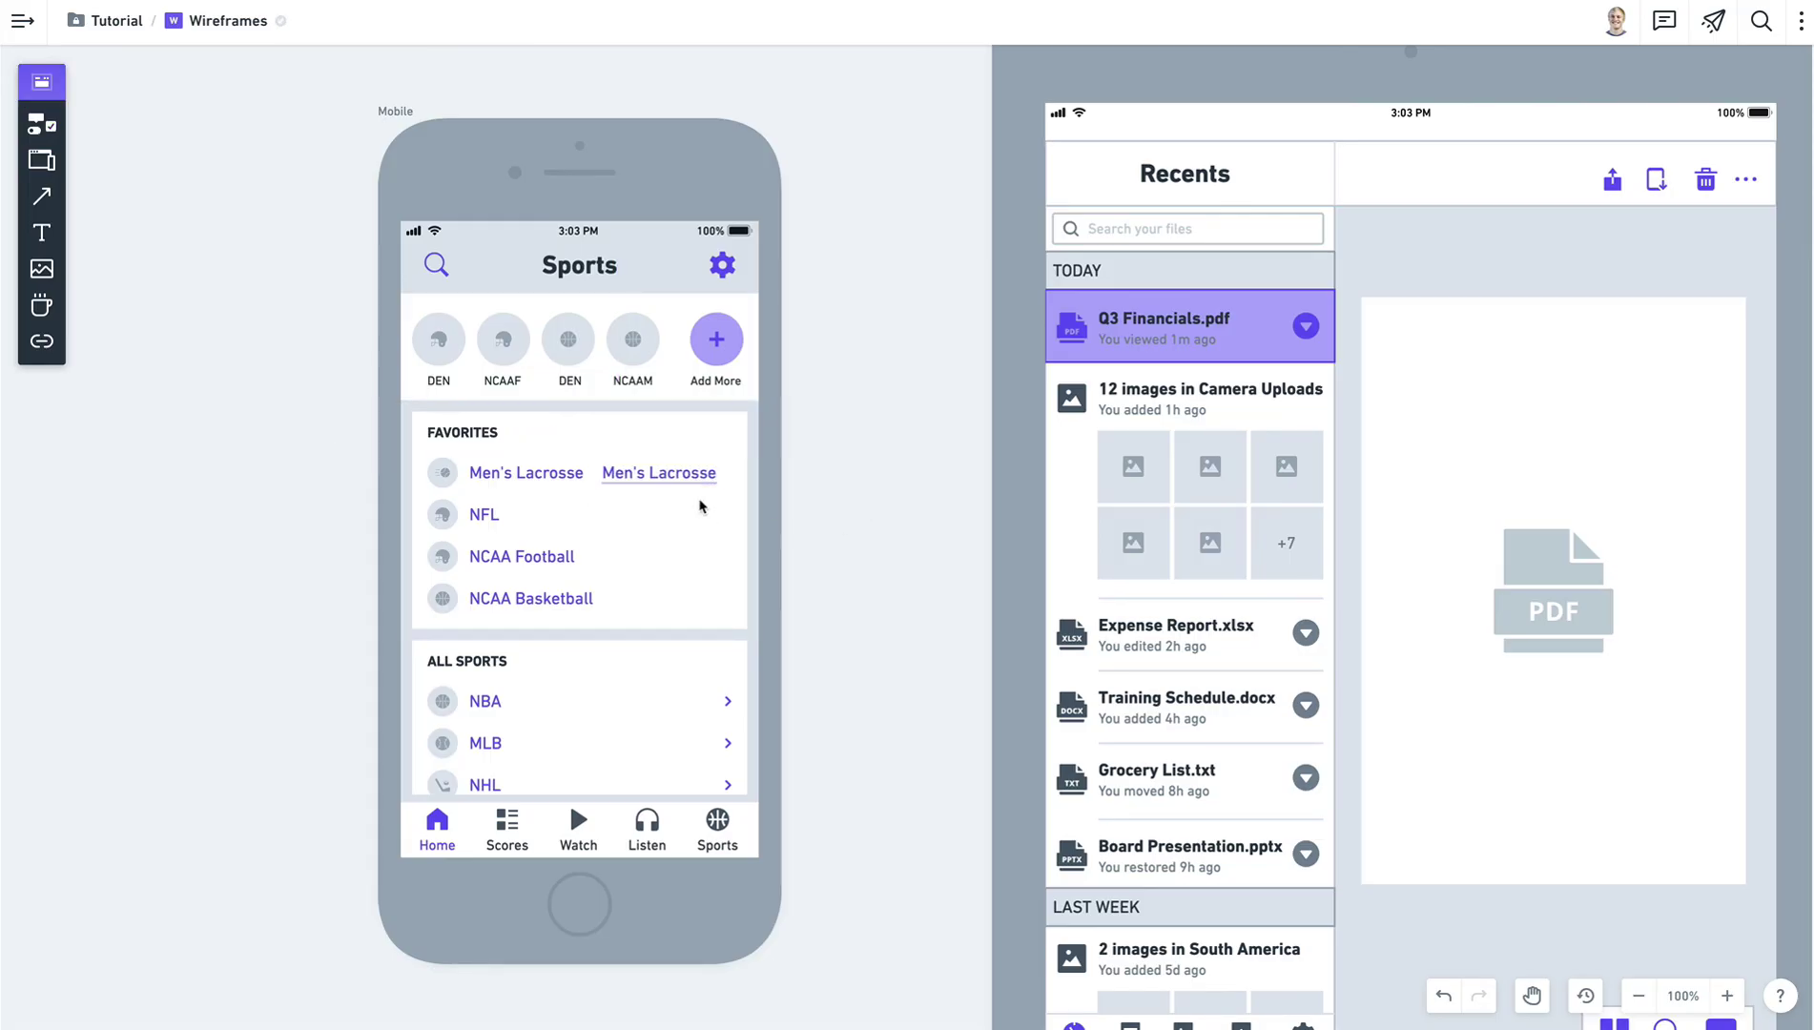
pyautogui.click(667, 477)
pyautogui.press('Delete')
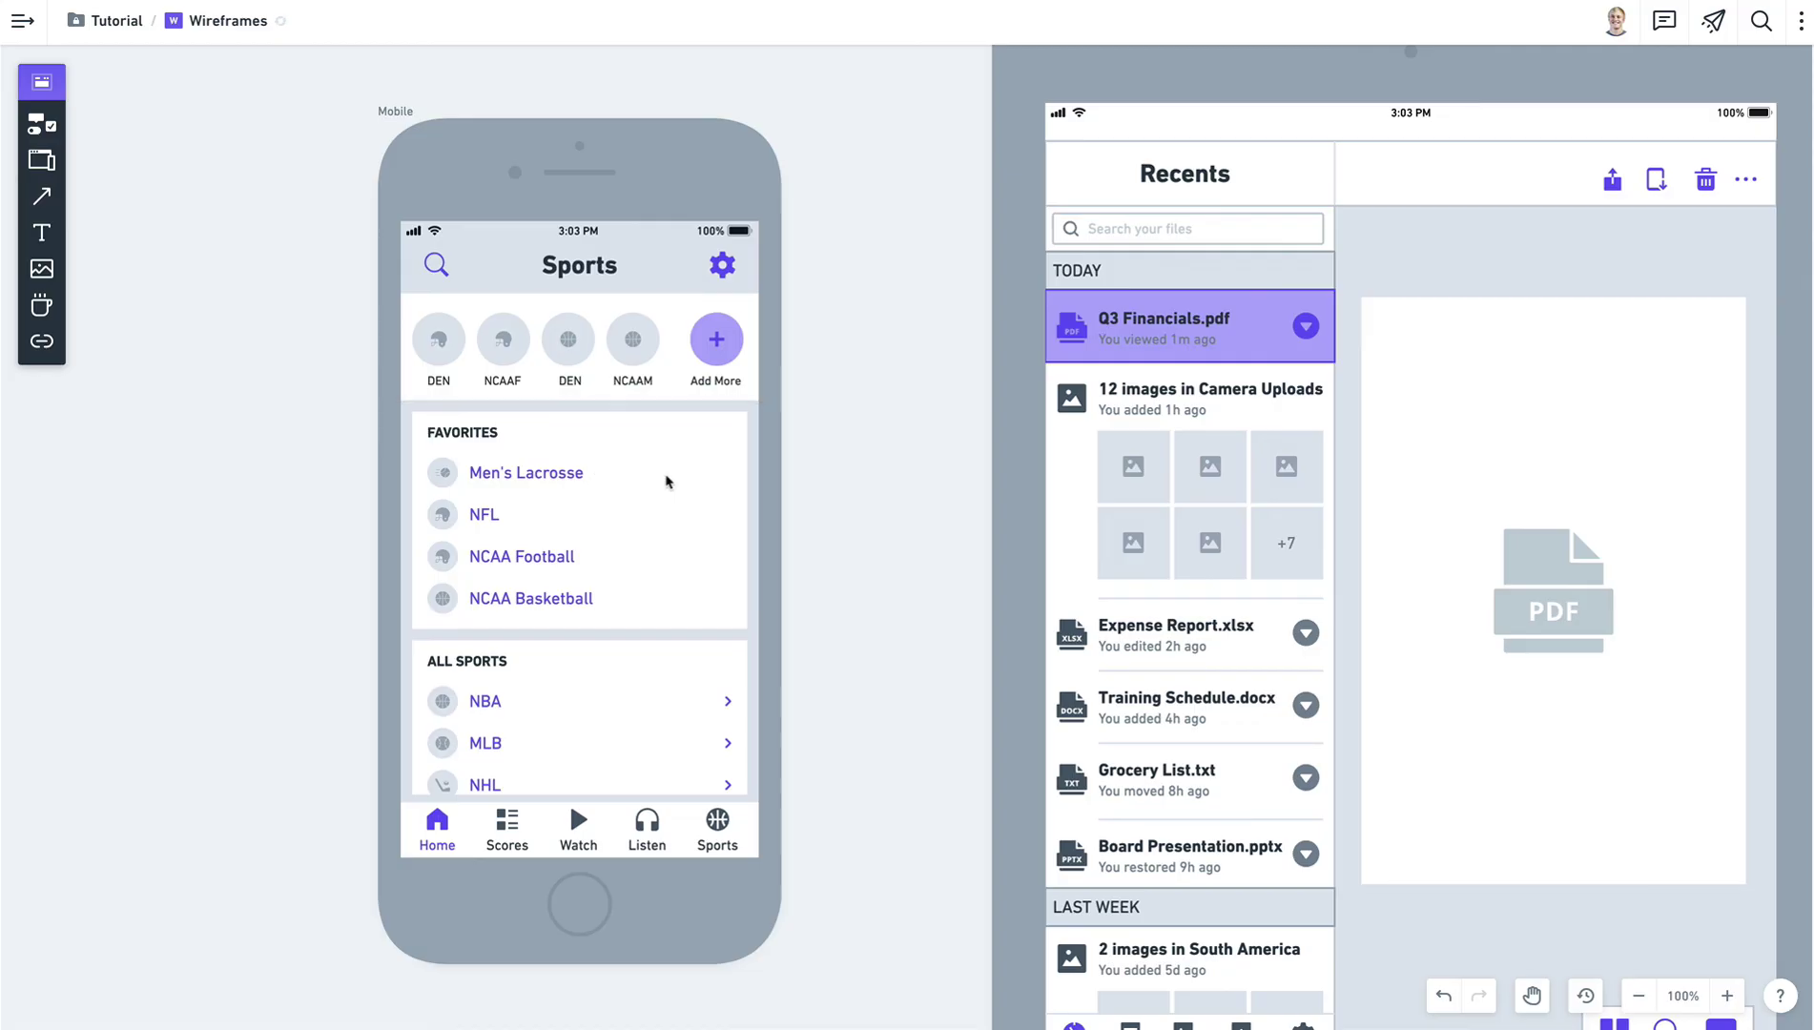
# Browse alternative shapes and icon choices for the Add More circle without changing it.
pyautogui.click(739, 333)
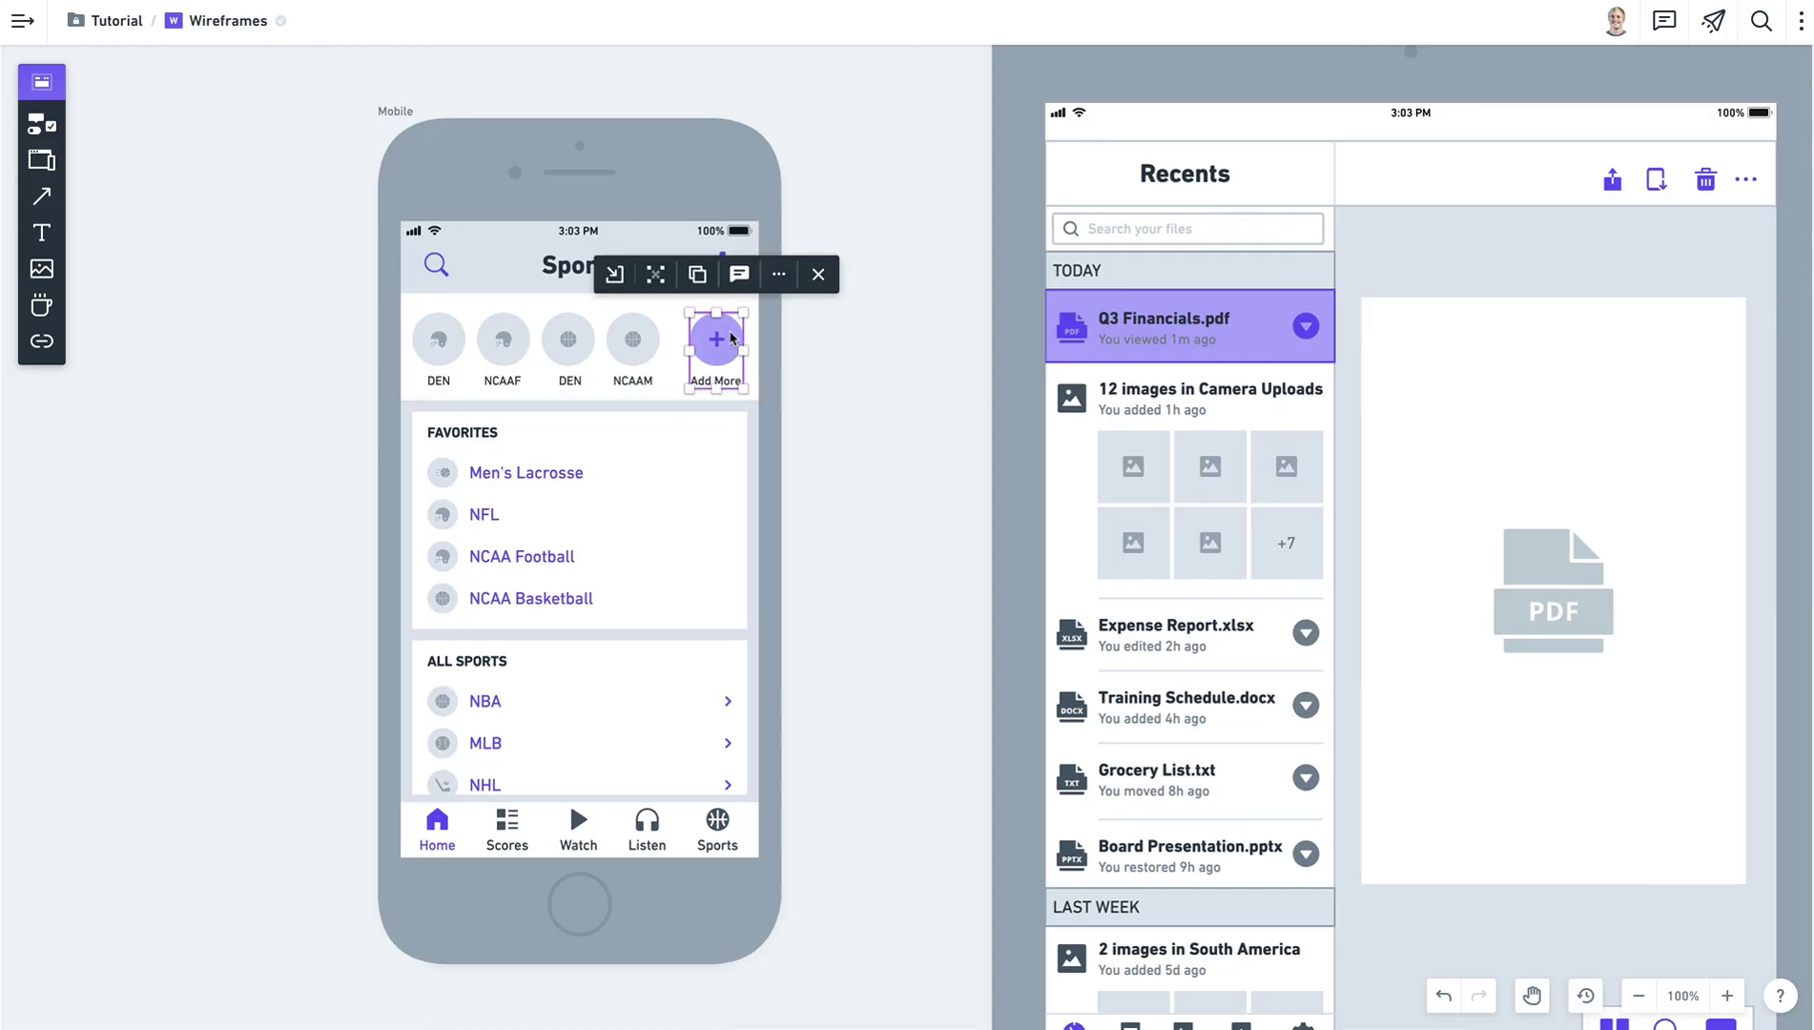
pyautogui.click(731, 338)
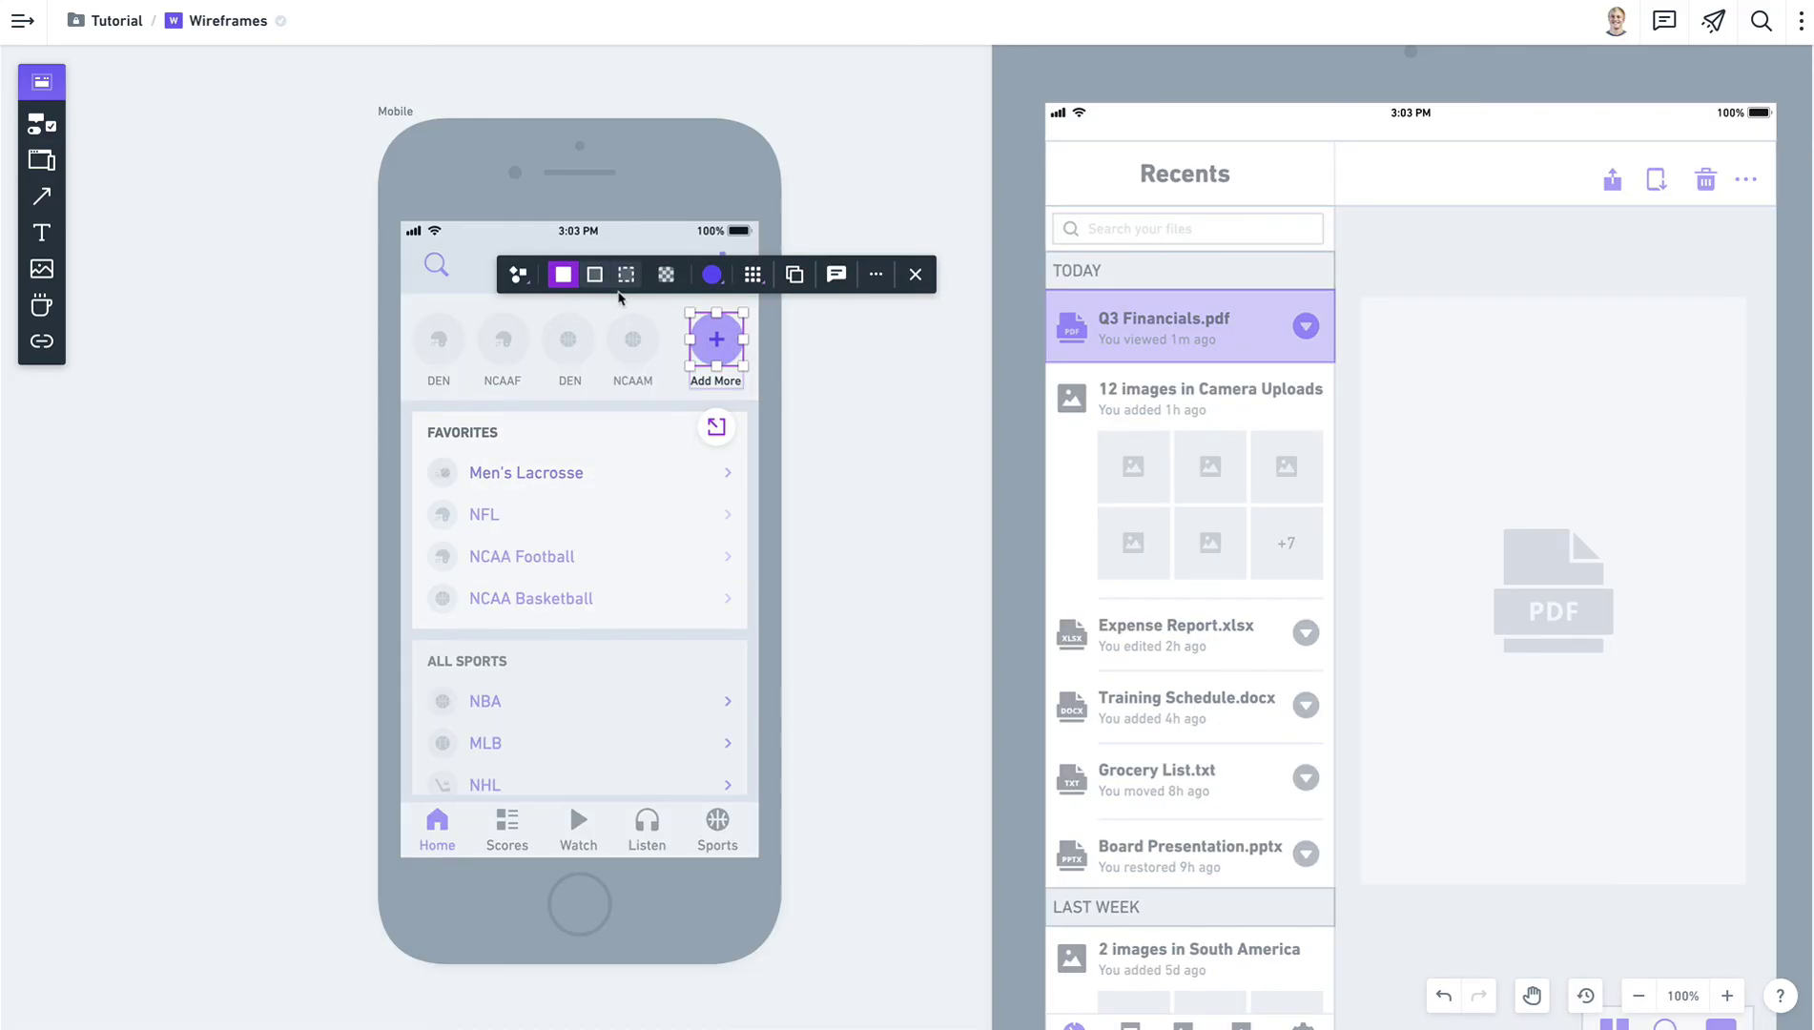
pyautogui.click(521, 280)
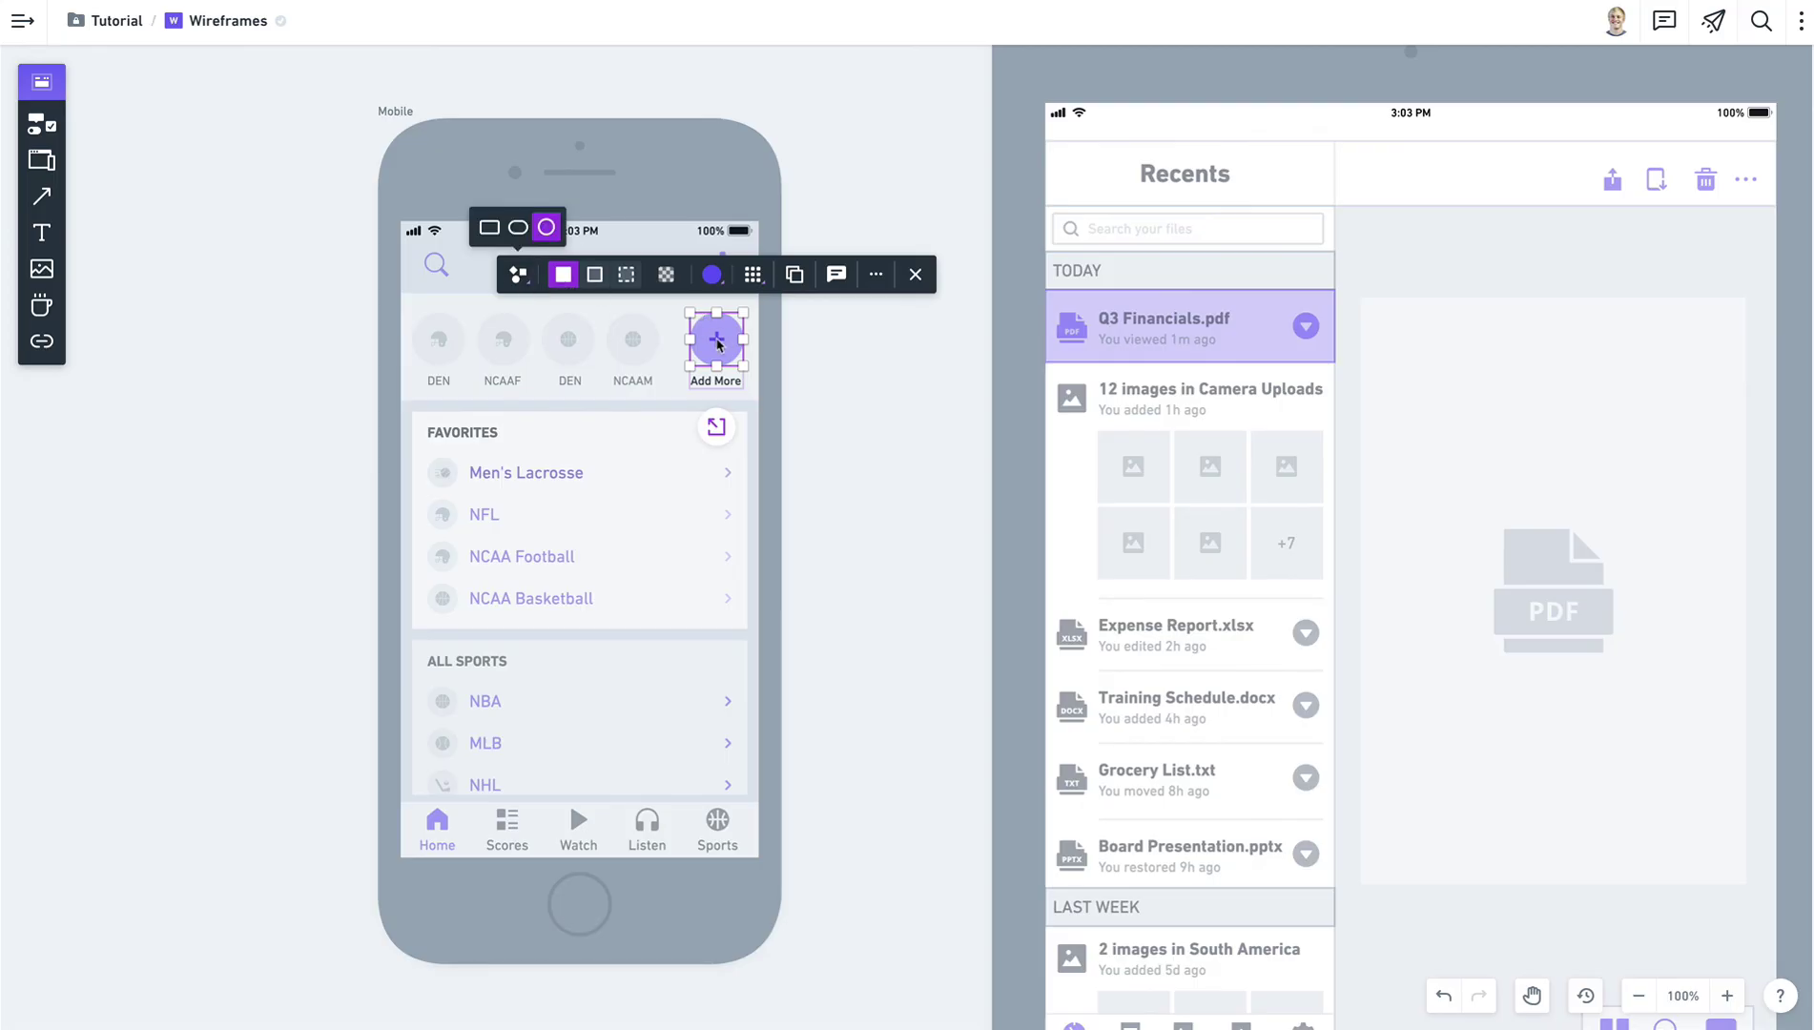
pyautogui.click(751, 278)
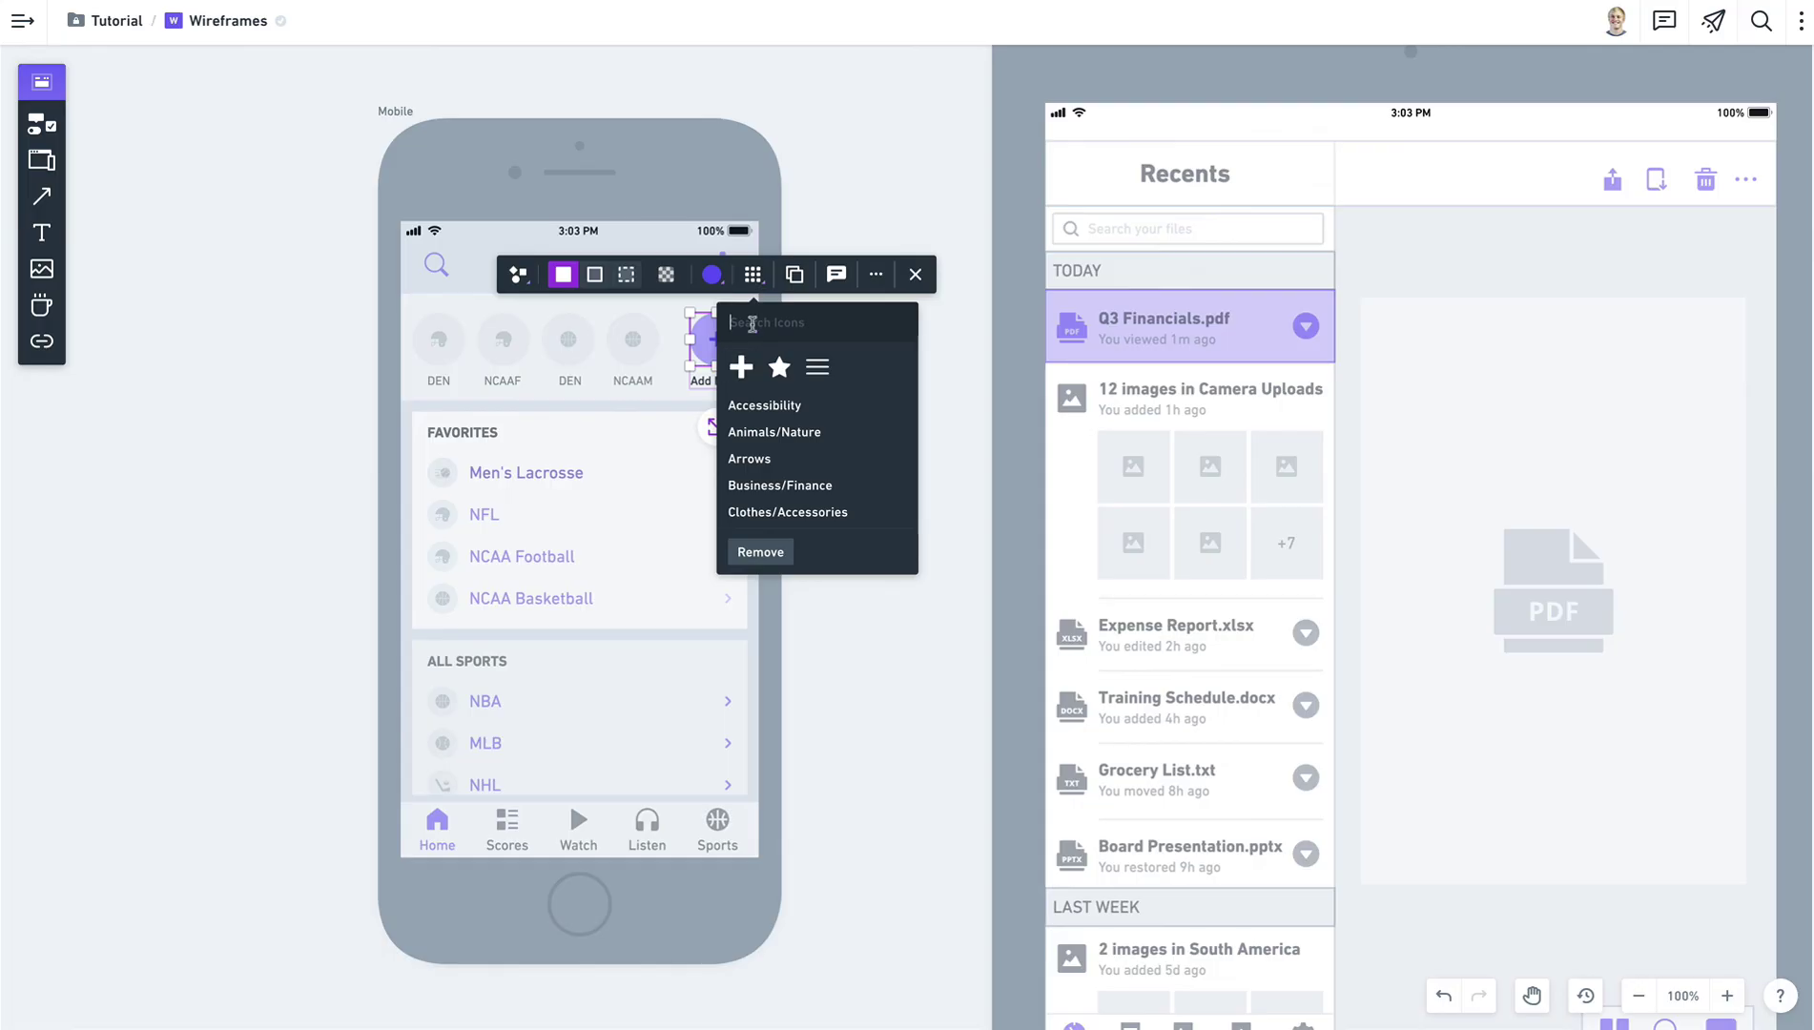
pyautogui.click(951, 379)
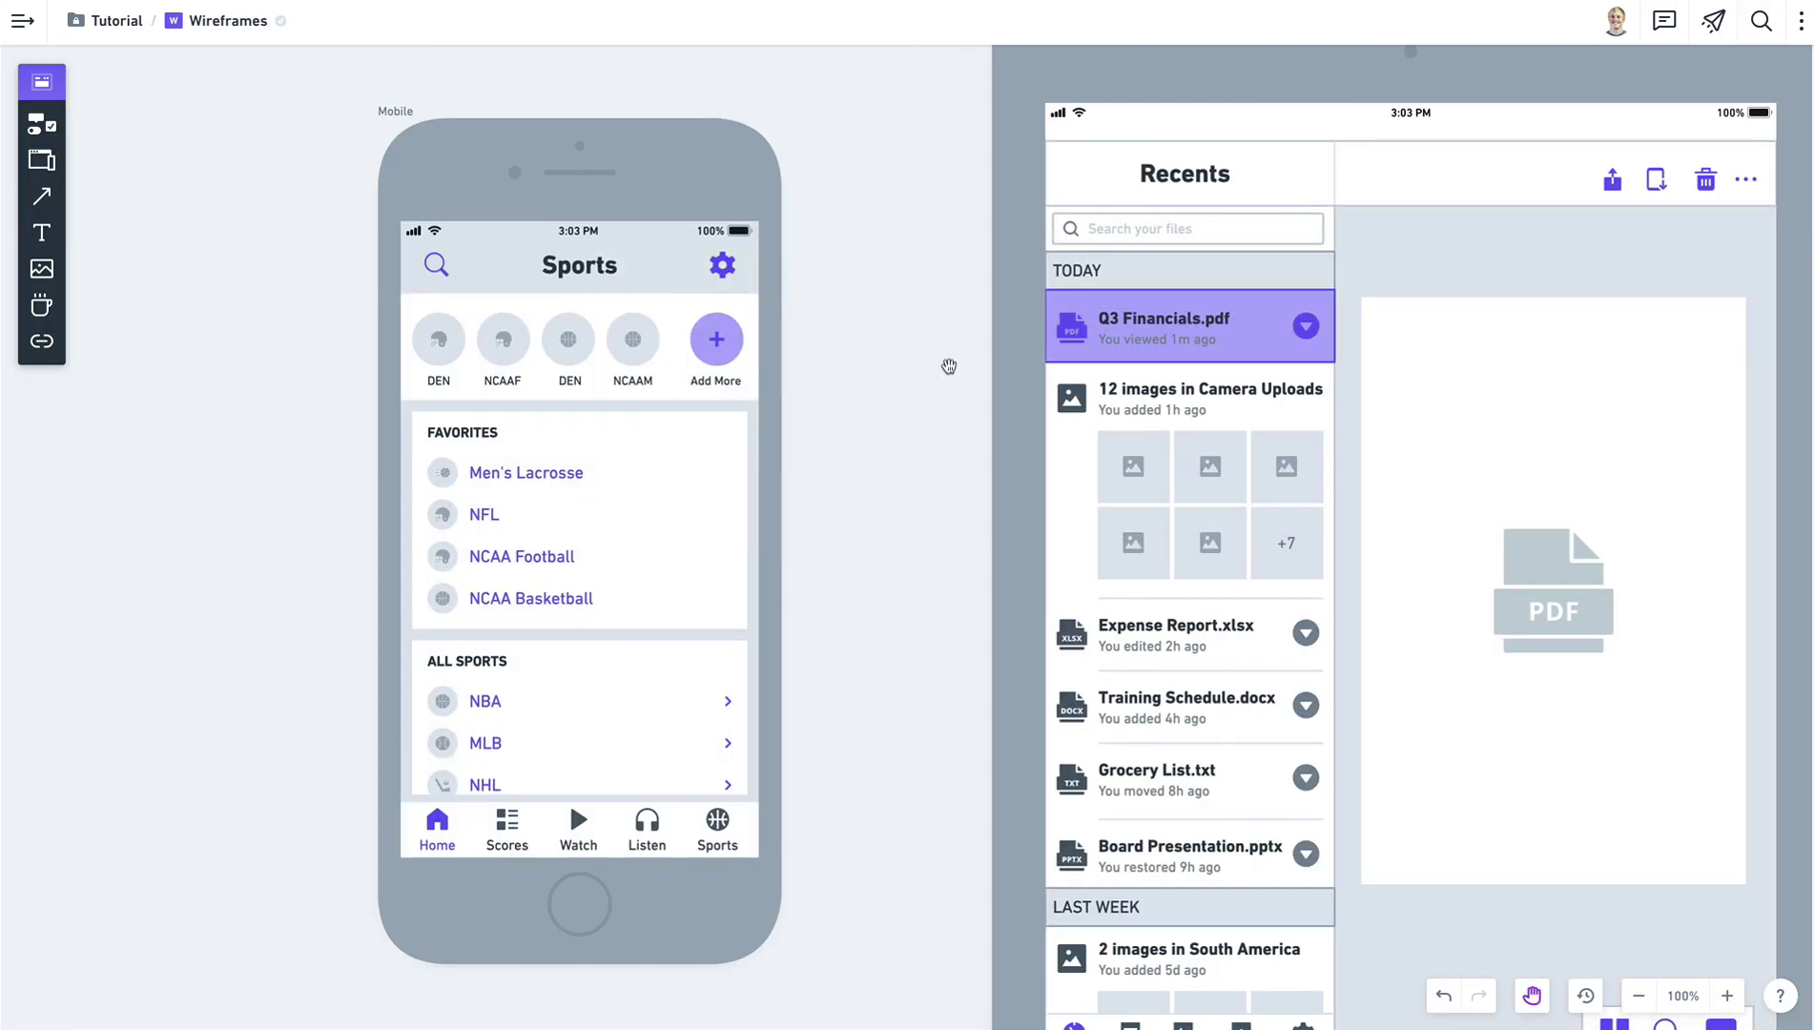
# Zoom out and pan to bring the tablet Recents screen into view.
pyautogui.hscroll(5, 1333, 397)
pyautogui.scroll(-3, 1047, 511)
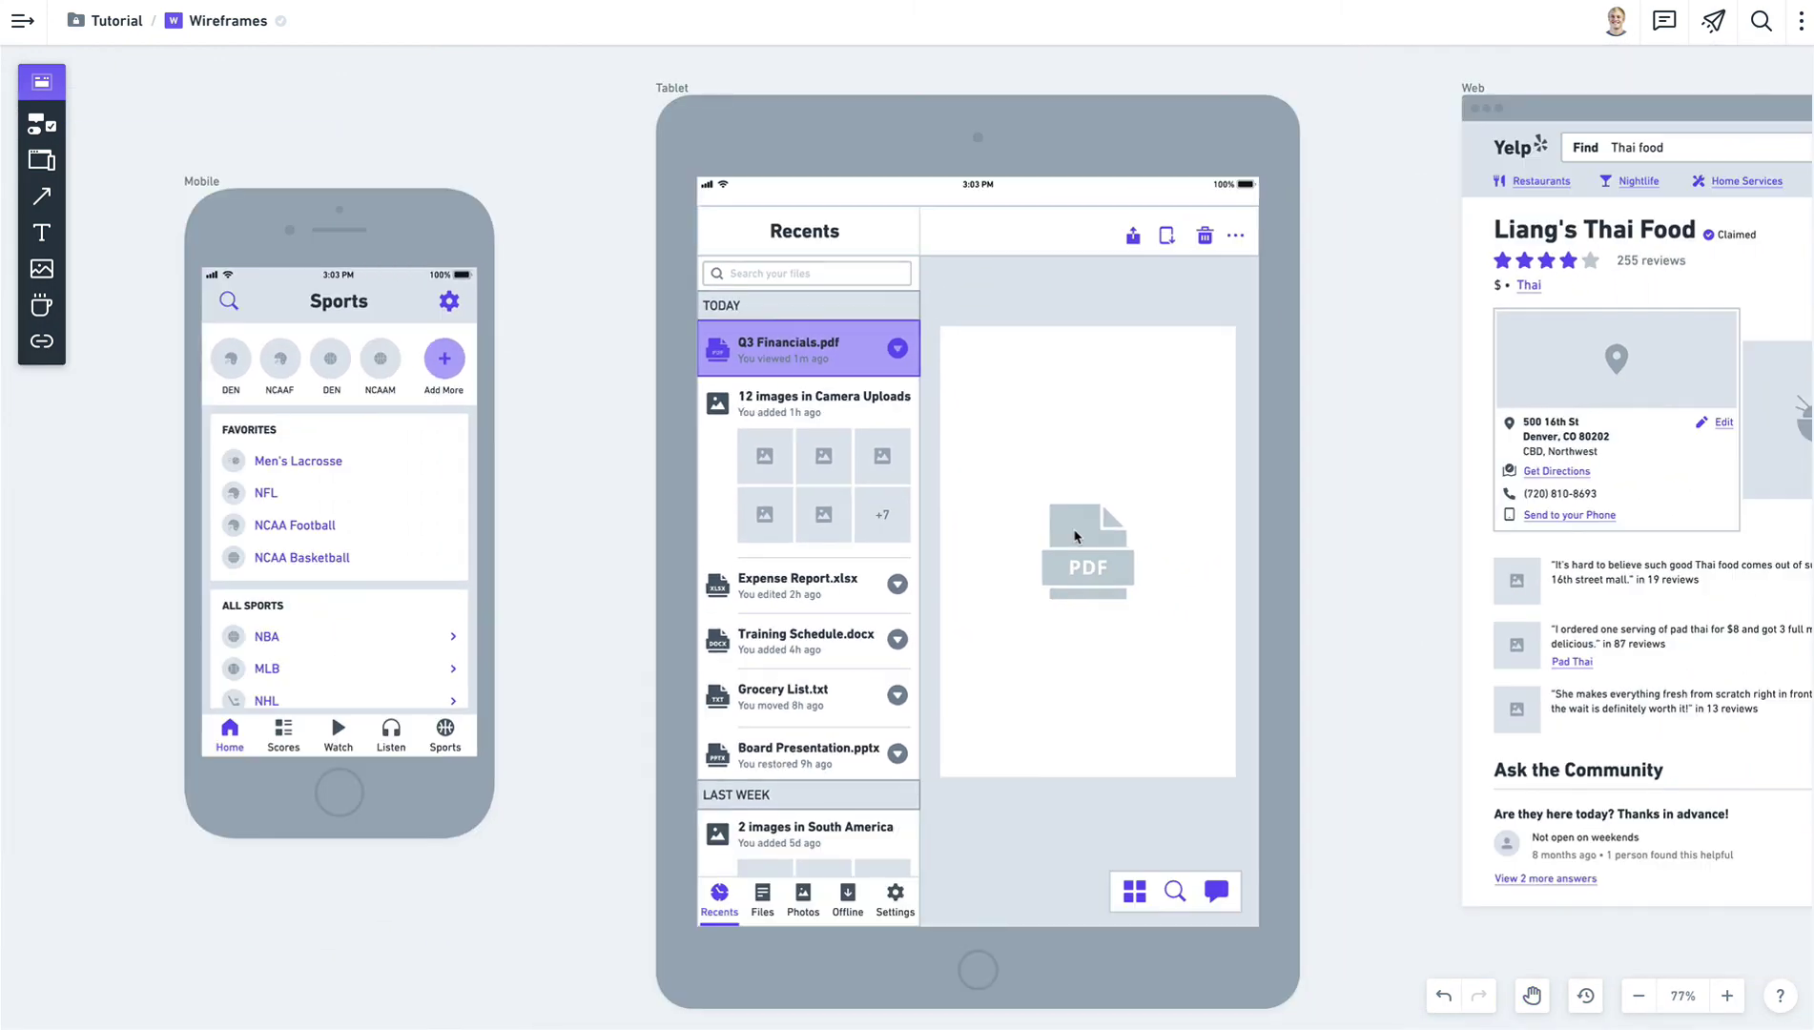
pyautogui.press('space')
pyautogui.moveTo(1361, 515); pyautogui.dragTo(1259, 454)
pyautogui.moveTo(1296, 330); pyautogui.dragTo(1293, 353)
# Look over the tablet's bottom tab bar and the Expense Report timestamp text.
pyautogui.click(694, 860)
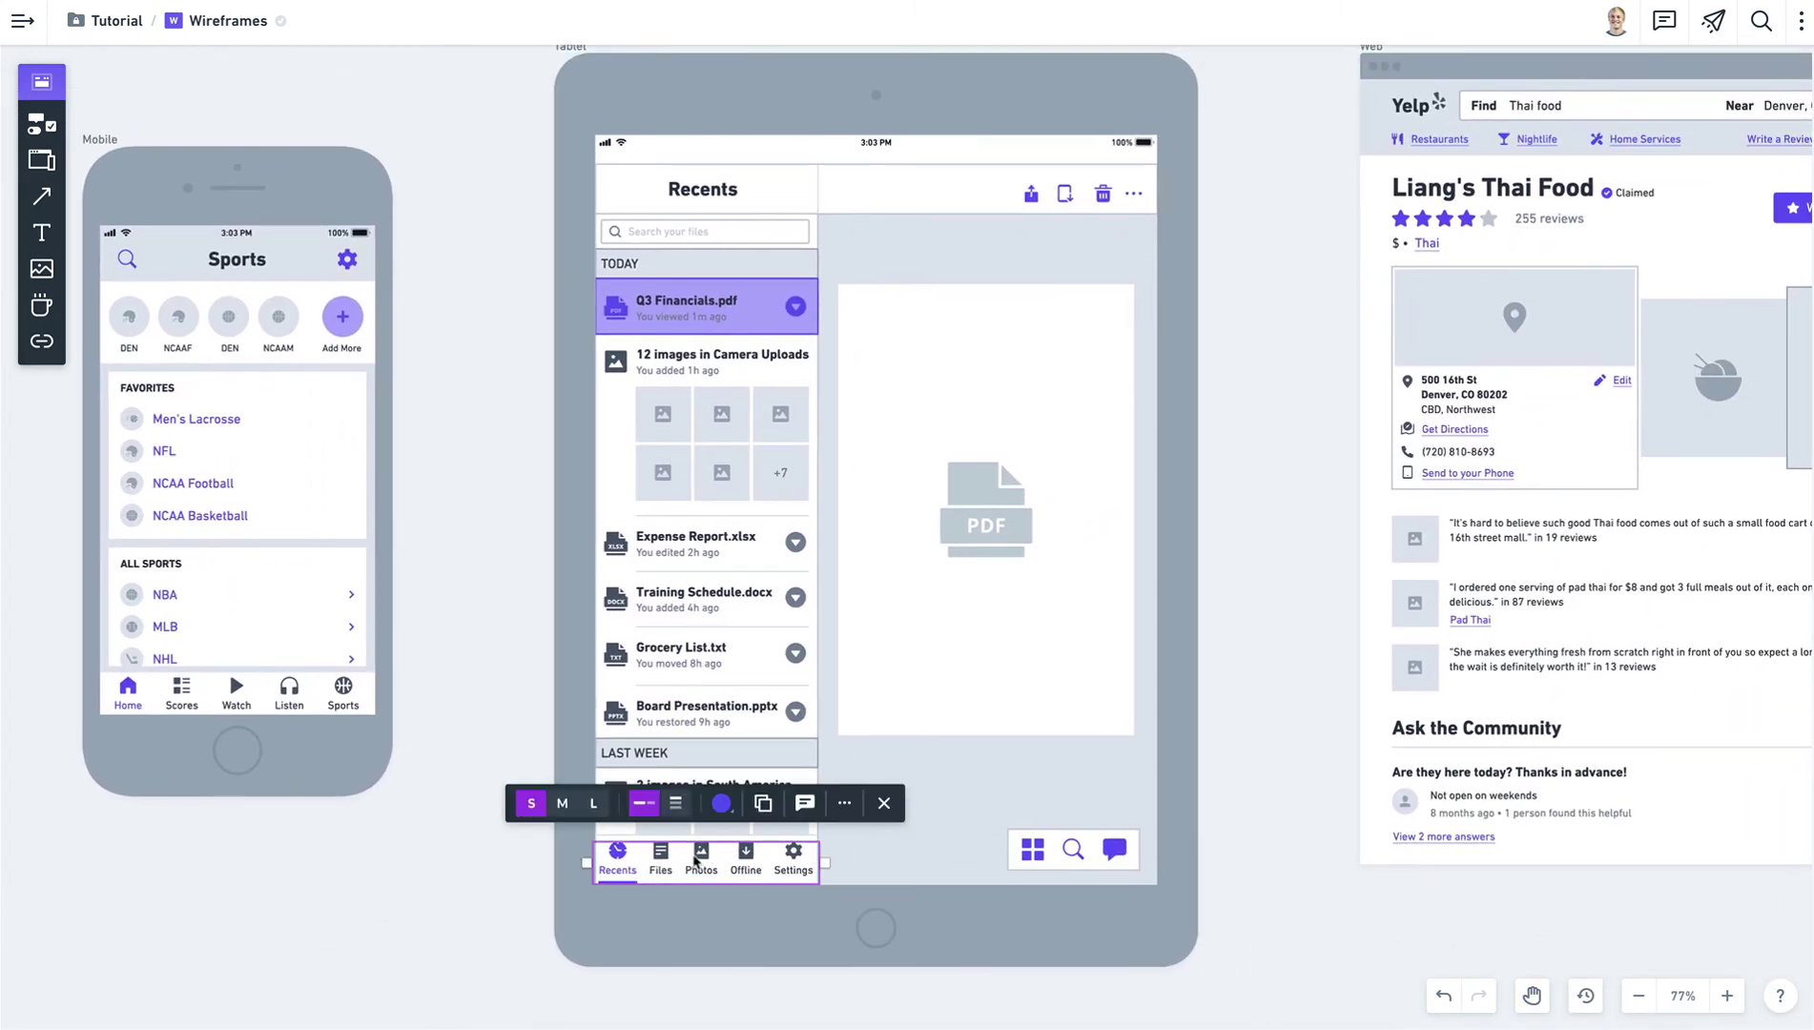
pyautogui.click(512, 576)
pyautogui.click(693, 553)
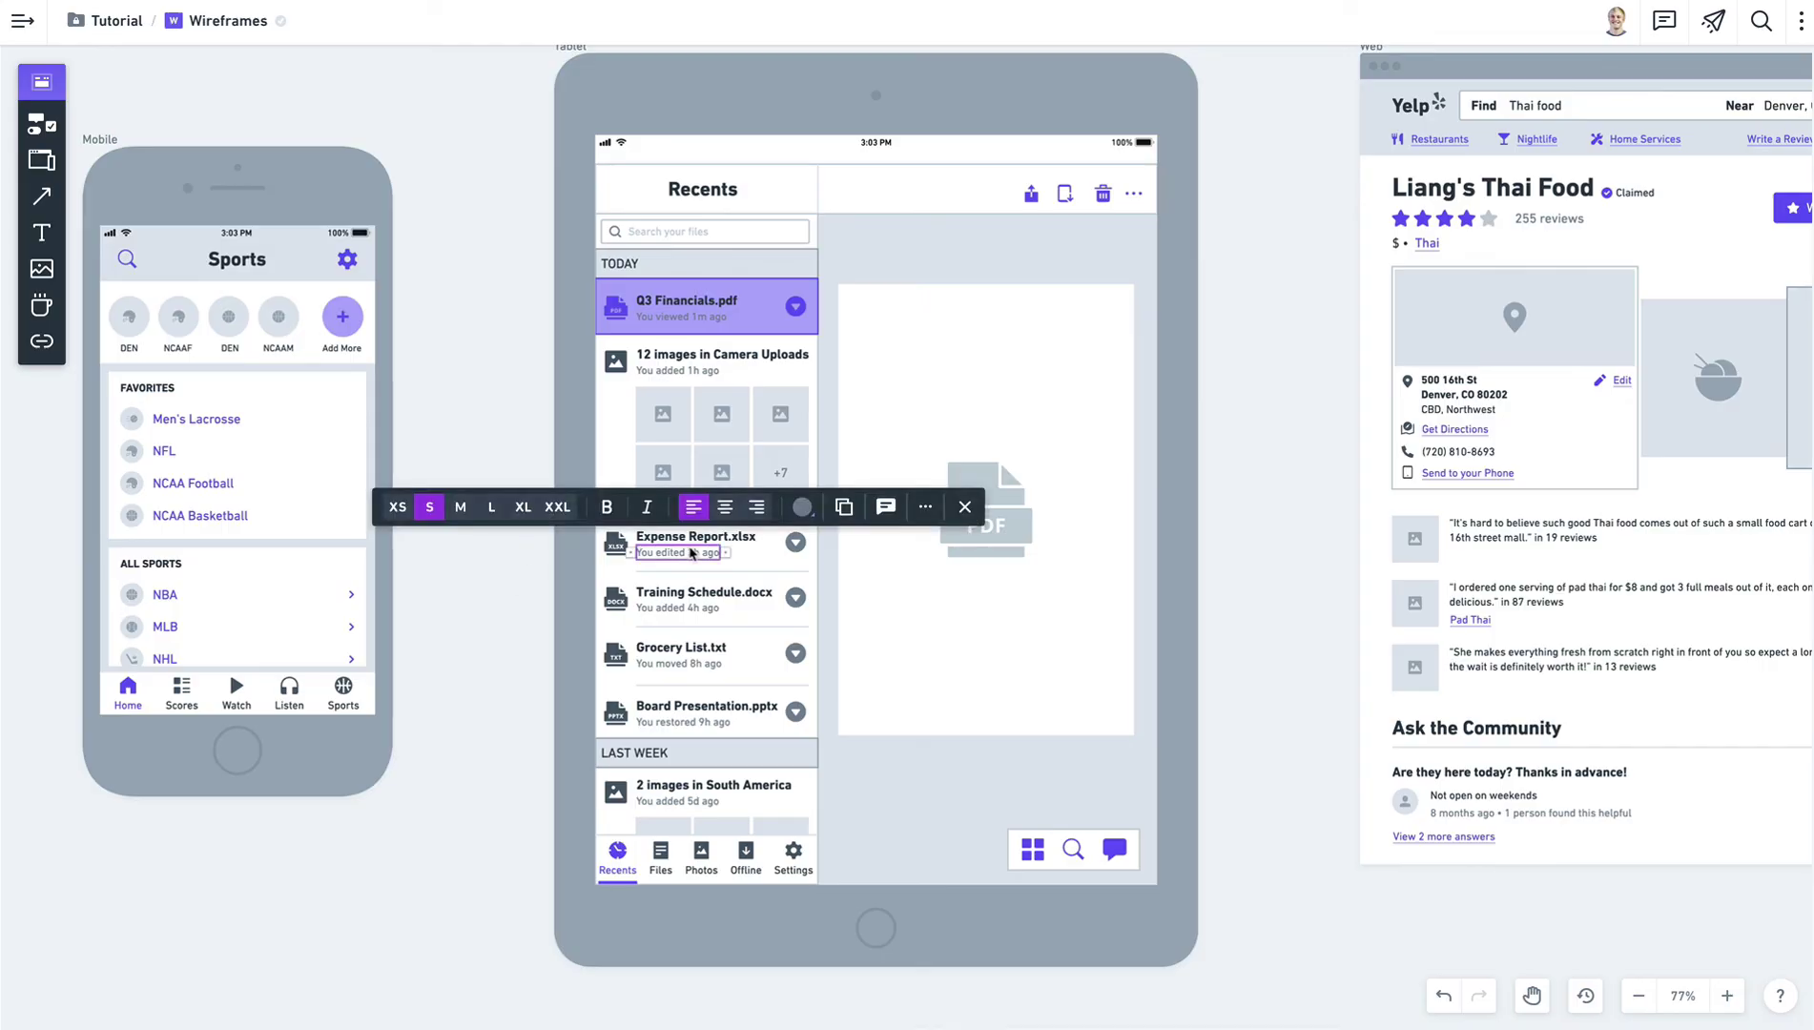
pyautogui.click(490, 704)
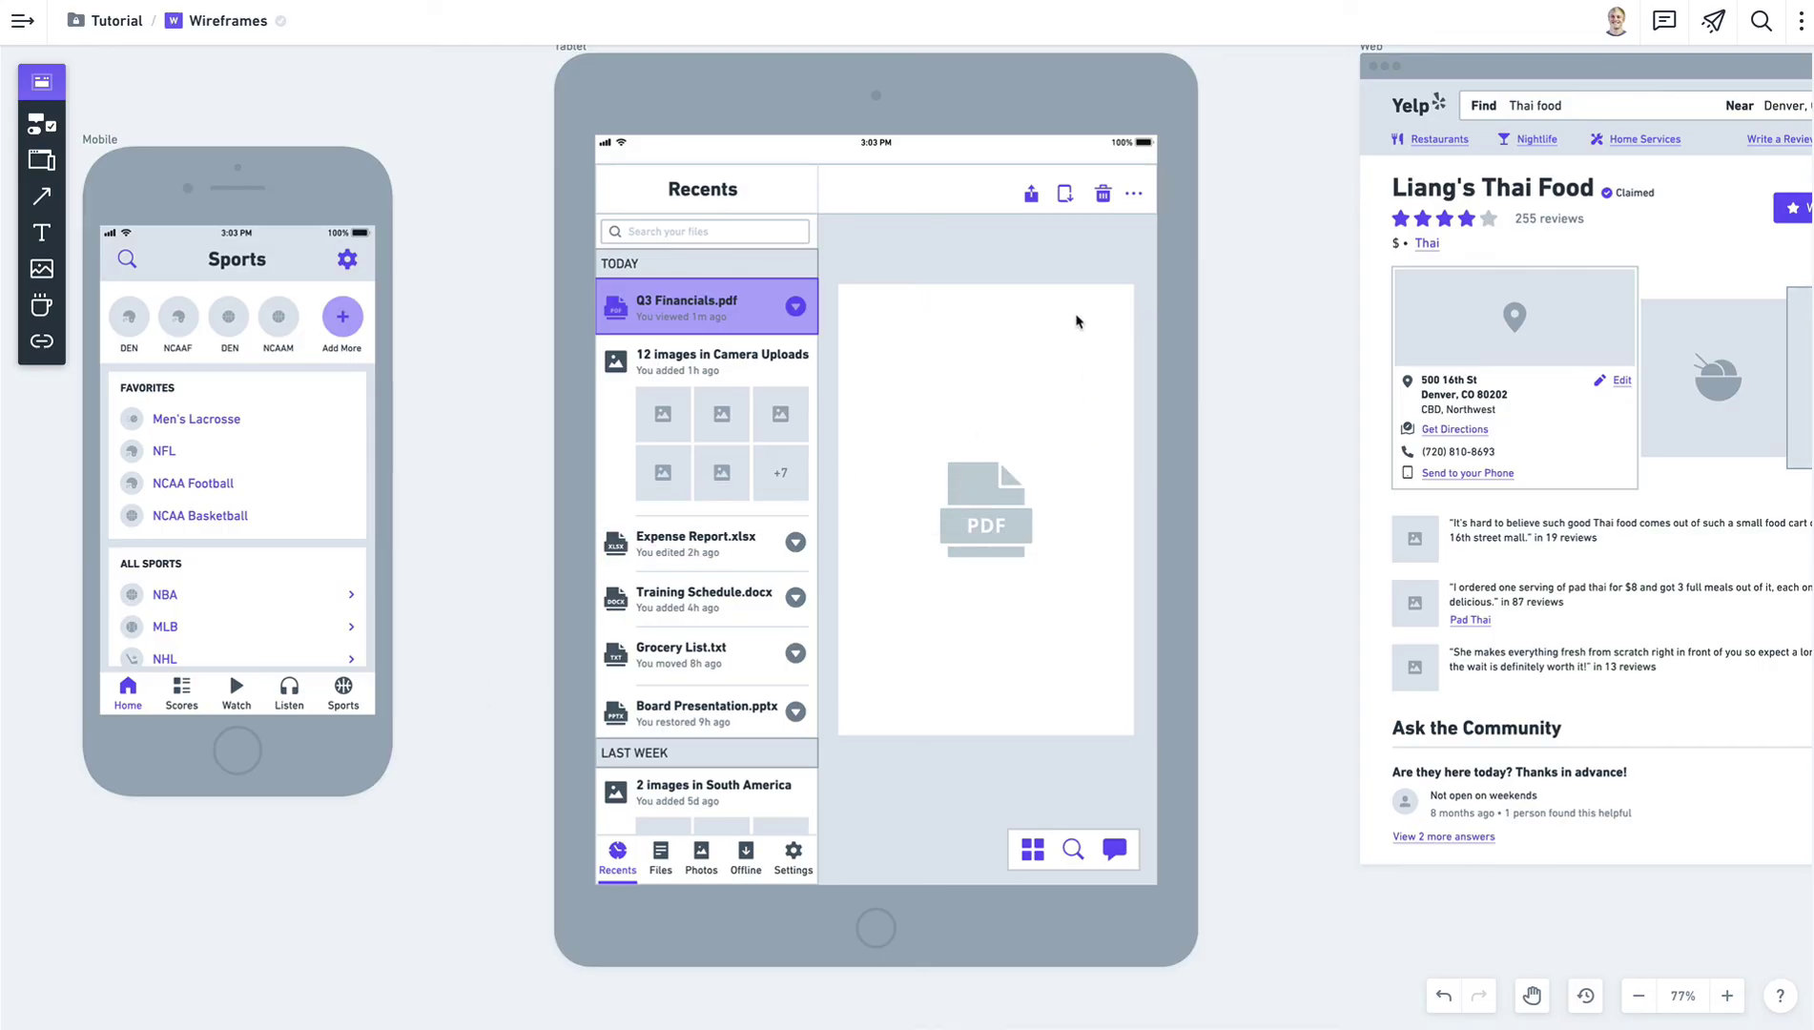
# Search the PDF preview panel's icon choices for 'pdf' without applying one.
pyautogui.click(1046, 359)
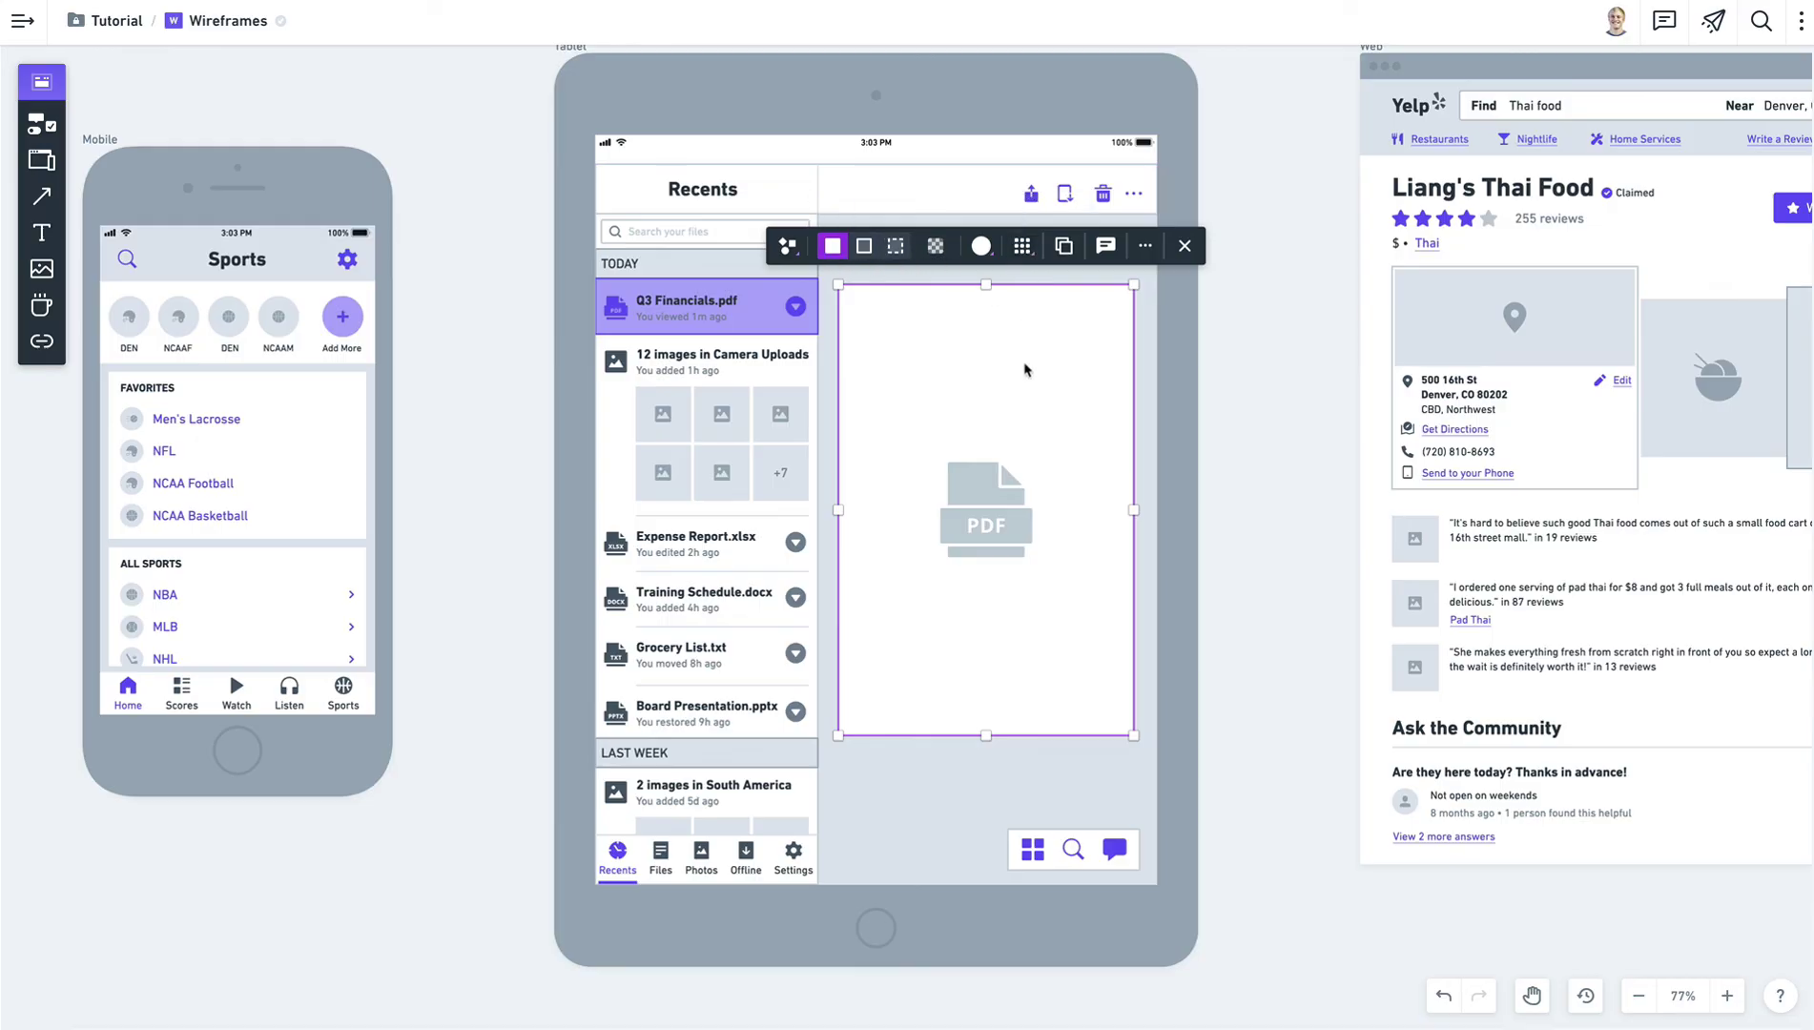
pyautogui.click(1025, 249)
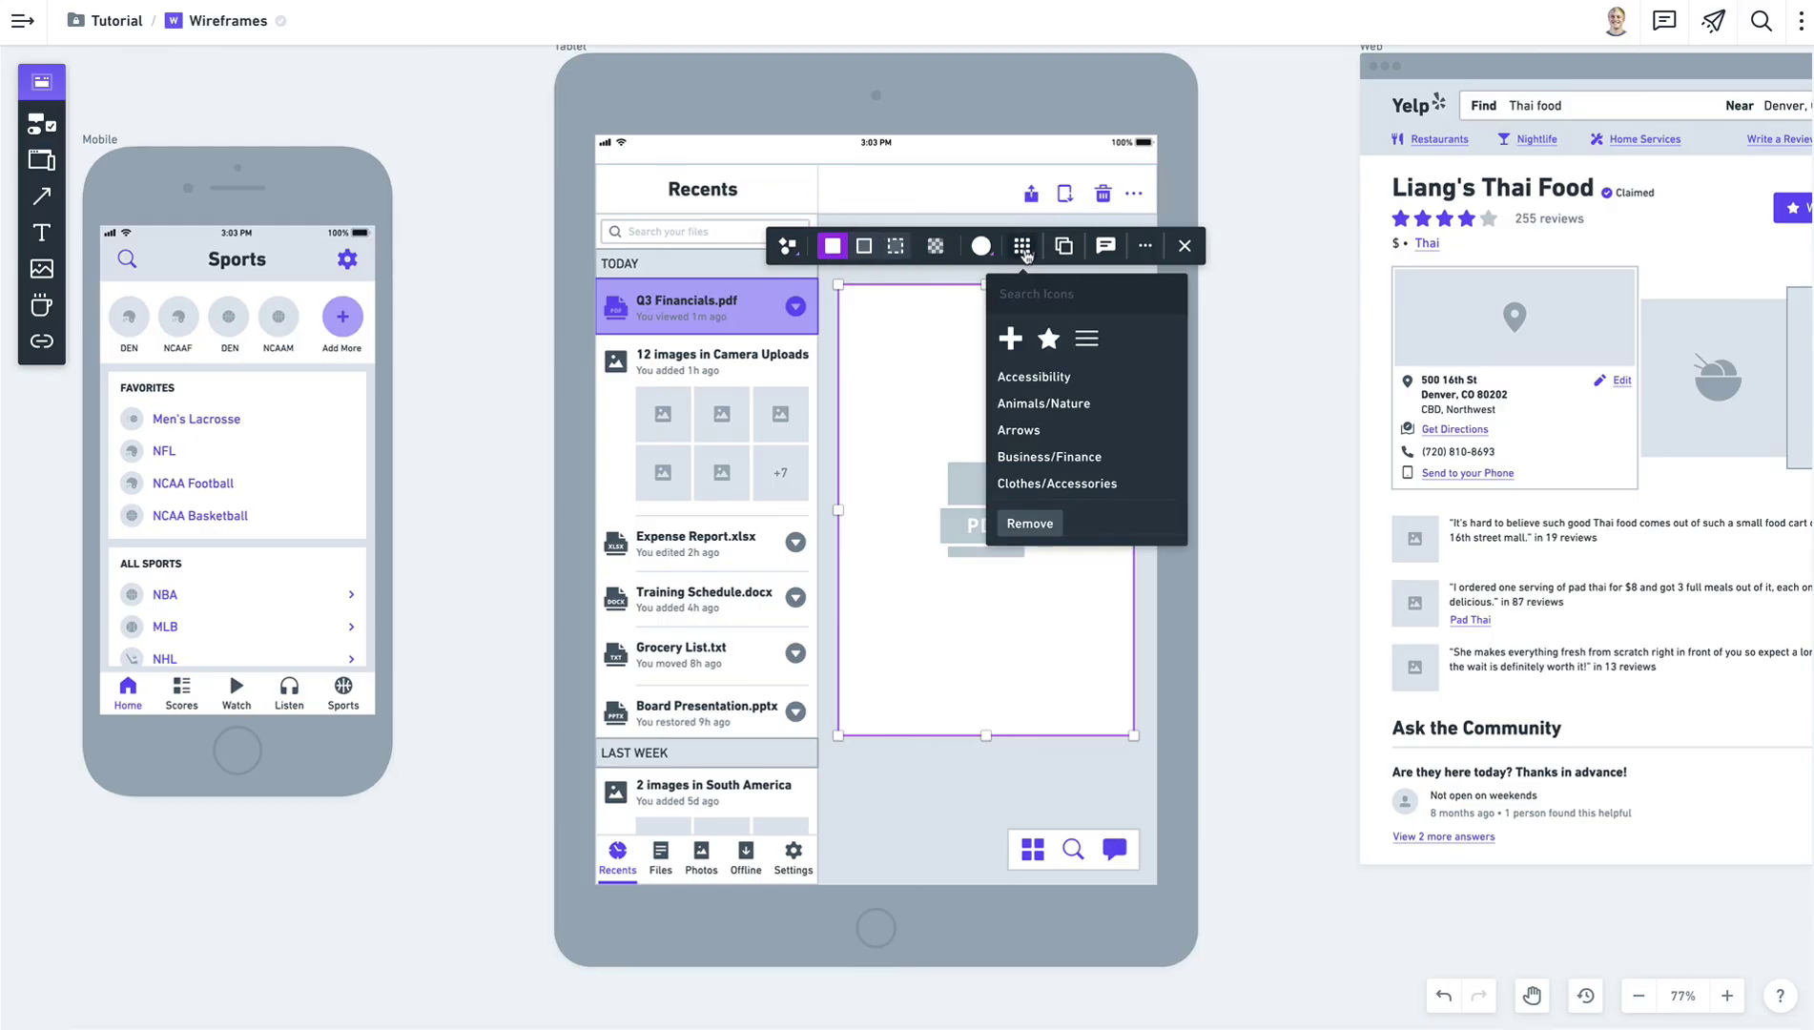
pyautogui.write('pdf')
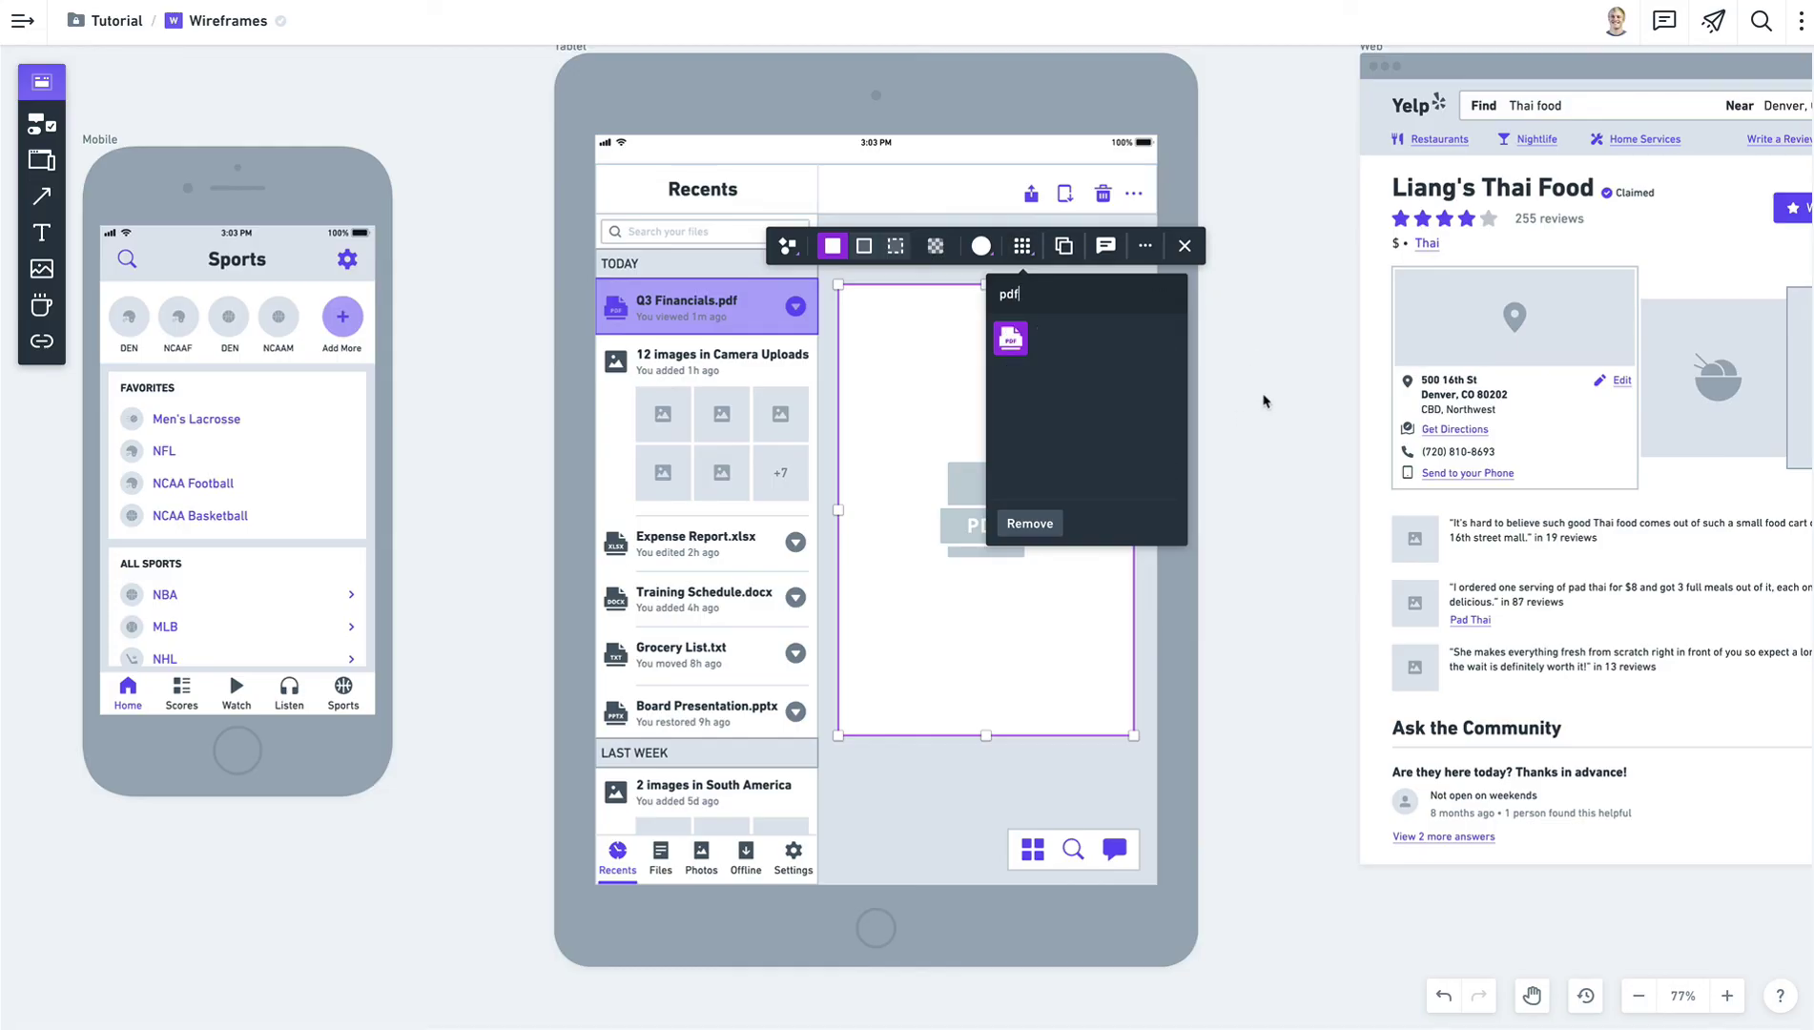
pyautogui.click(1287, 174)
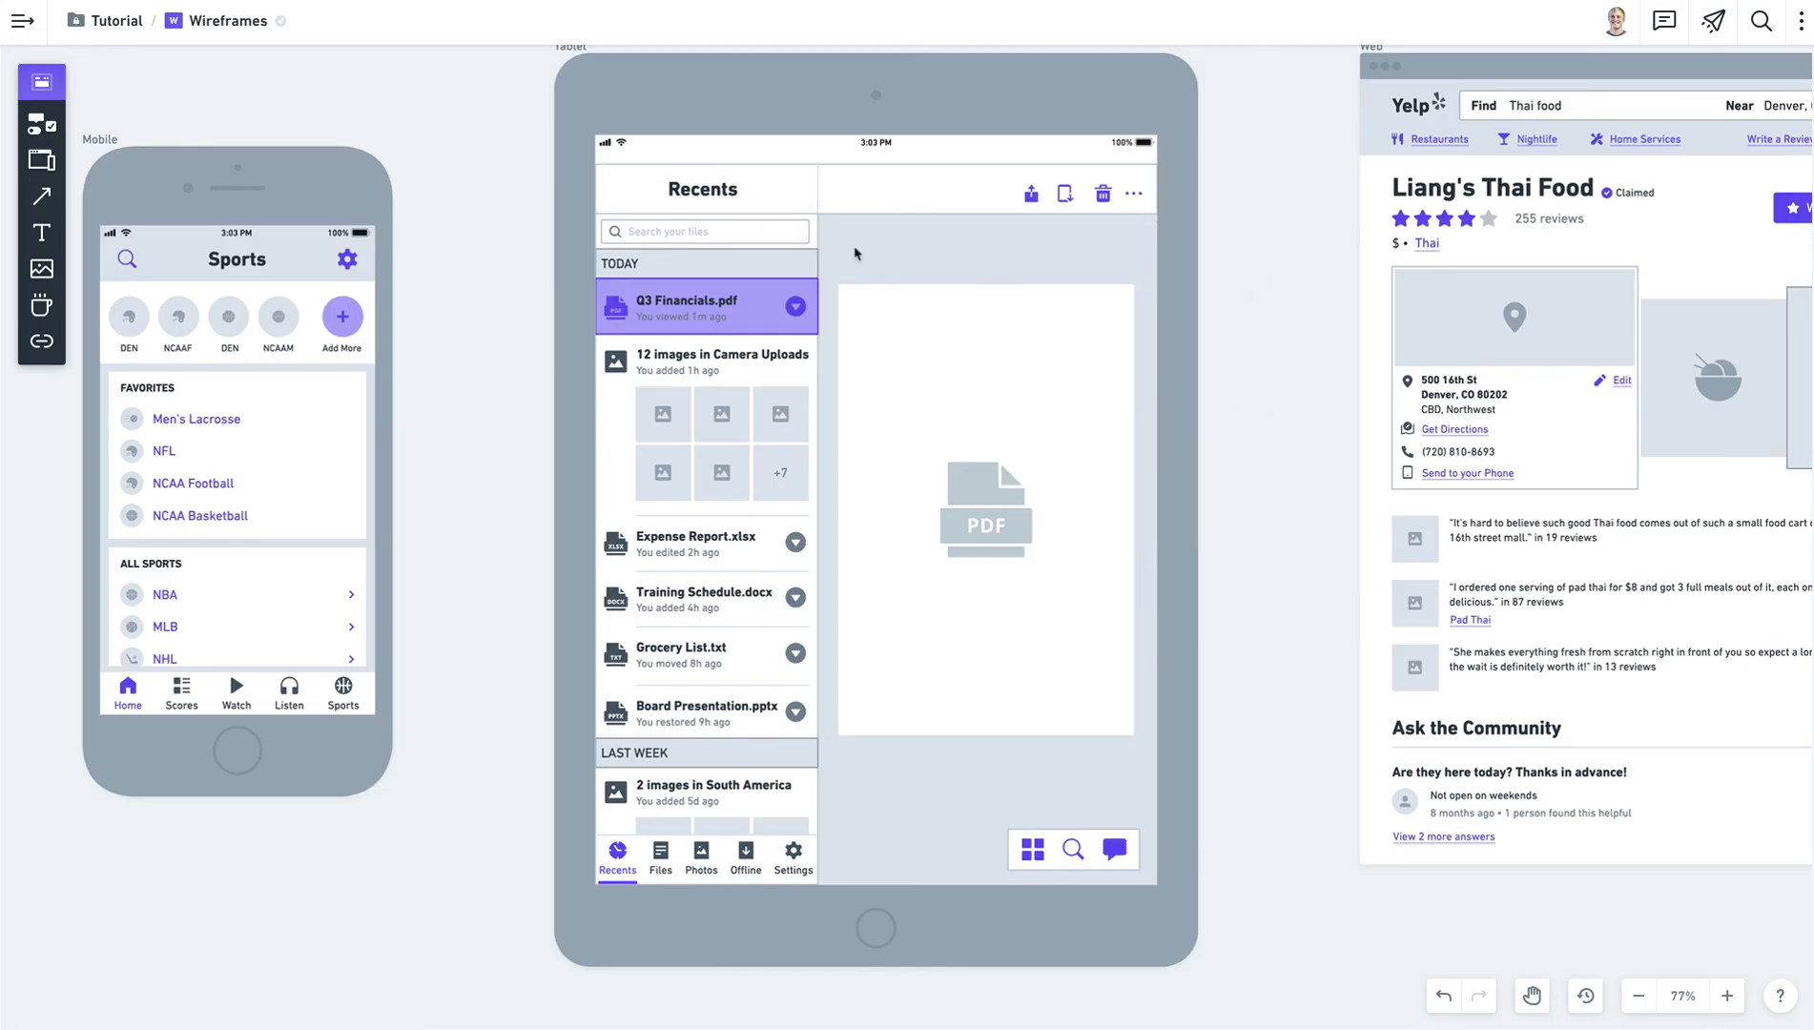
# Check the tablet's search field and chat, search and grid icons, then pan to the web page.
pyautogui.click(761, 234)
pyautogui.click(1249, 261)
pyautogui.click(1113, 852)
pyautogui.click(1069, 849)
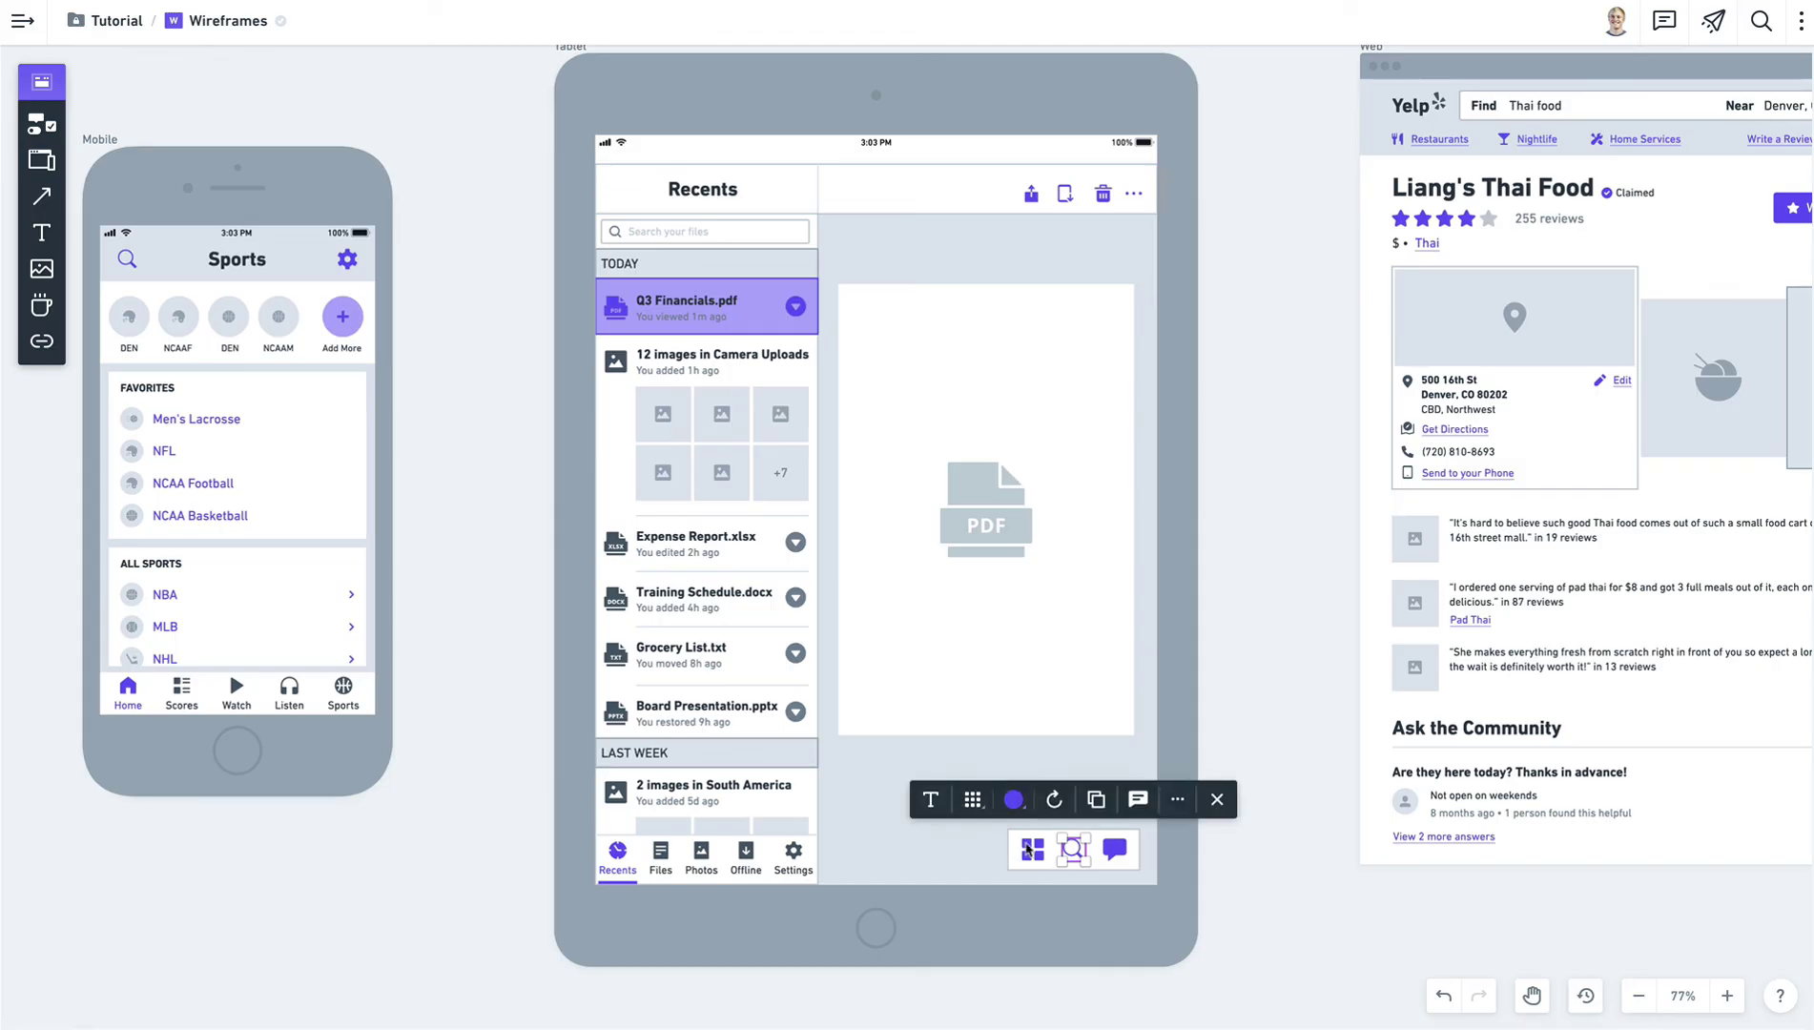
pyautogui.click(1030, 849)
pyautogui.click(1253, 632)
pyautogui.press('space')
pyautogui.moveTo(1170, 539); pyautogui.dragTo(699, 561)
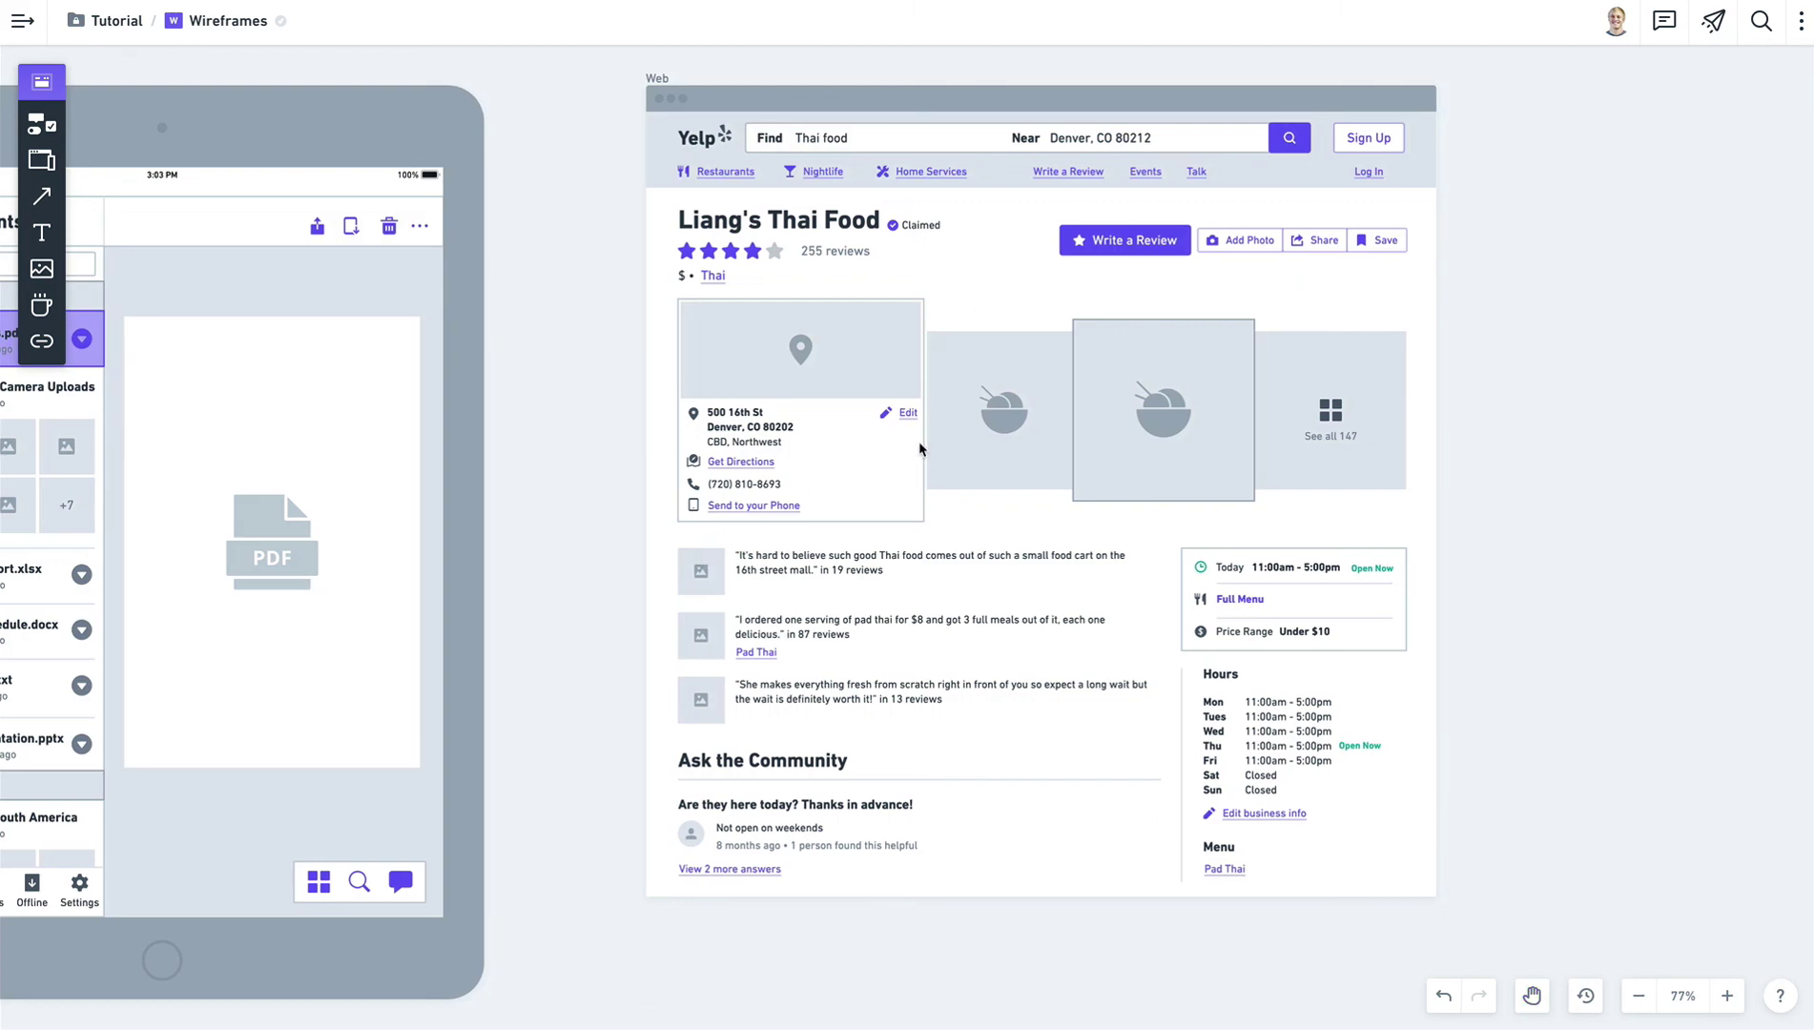
# Center the Yelp header and look over its Sign Up button and search bar.
pyautogui.scroll(3, 919, 440)
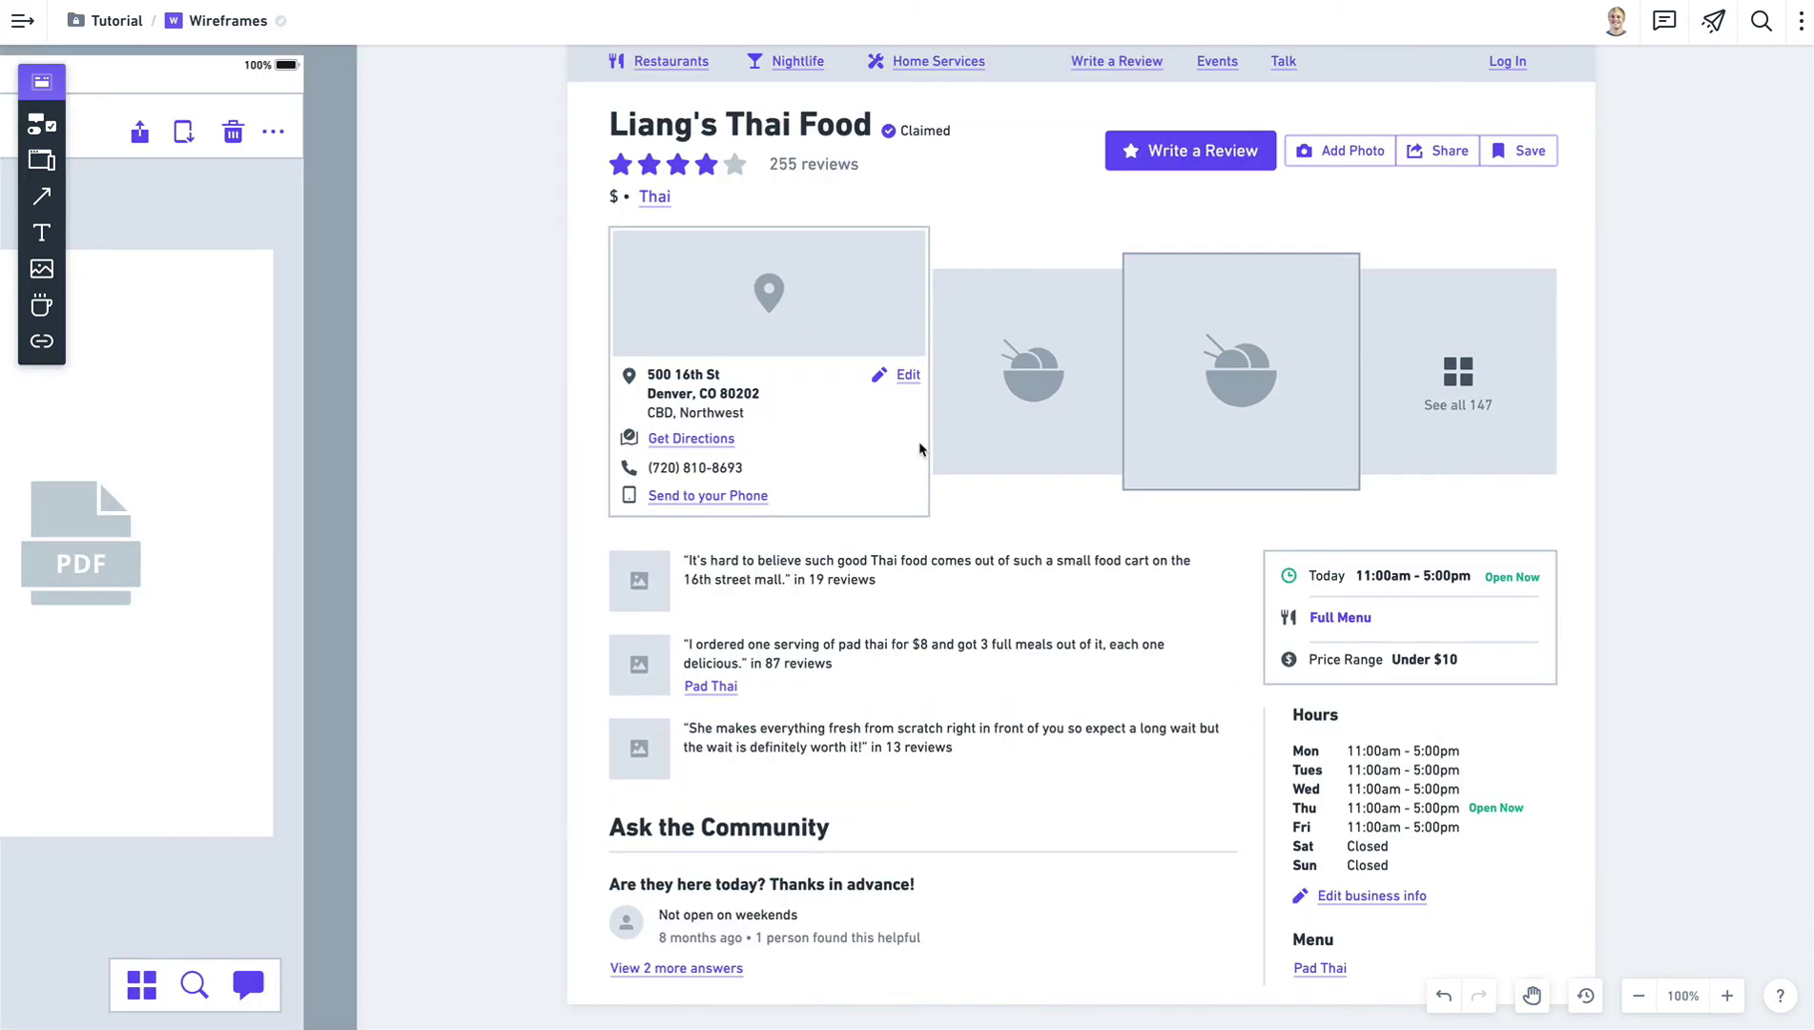
pyautogui.scroll(4, 913, 448)
pyautogui.press('space')
pyautogui.moveTo(1232, 464); pyautogui.dragTo(1076, 387)
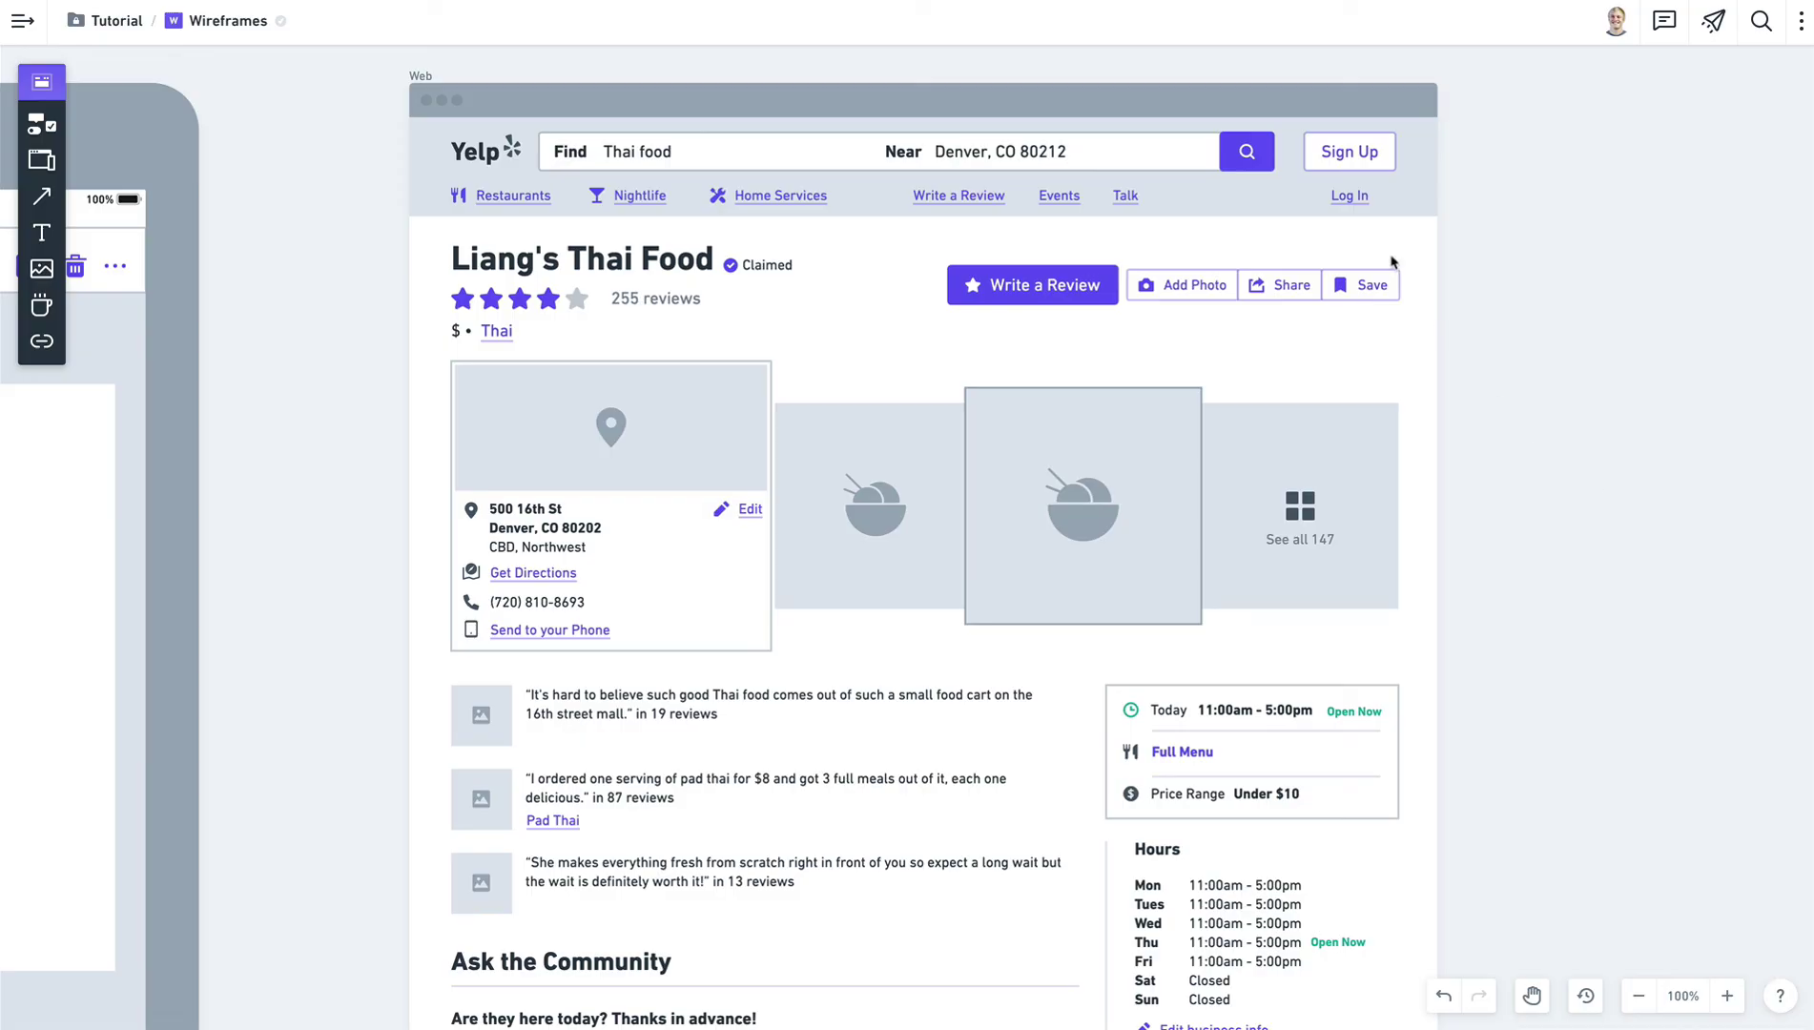
pyautogui.click(1373, 157)
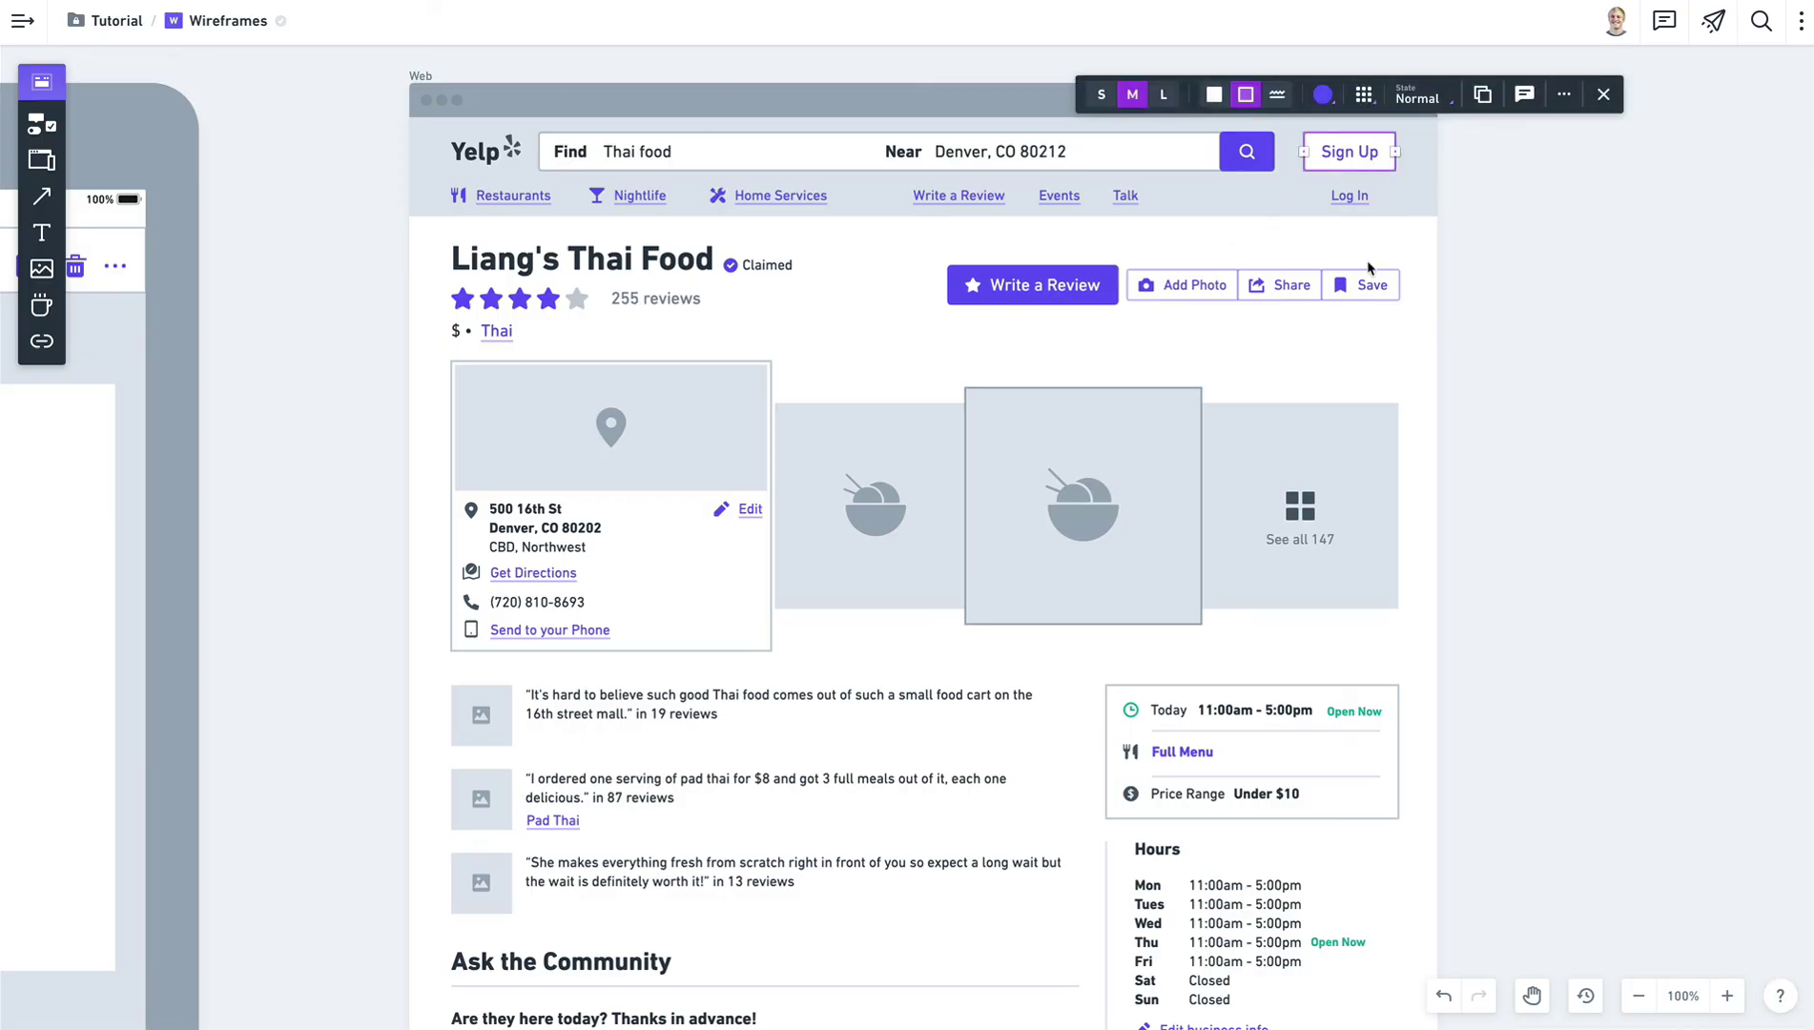
pyautogui.click(1102, 163)
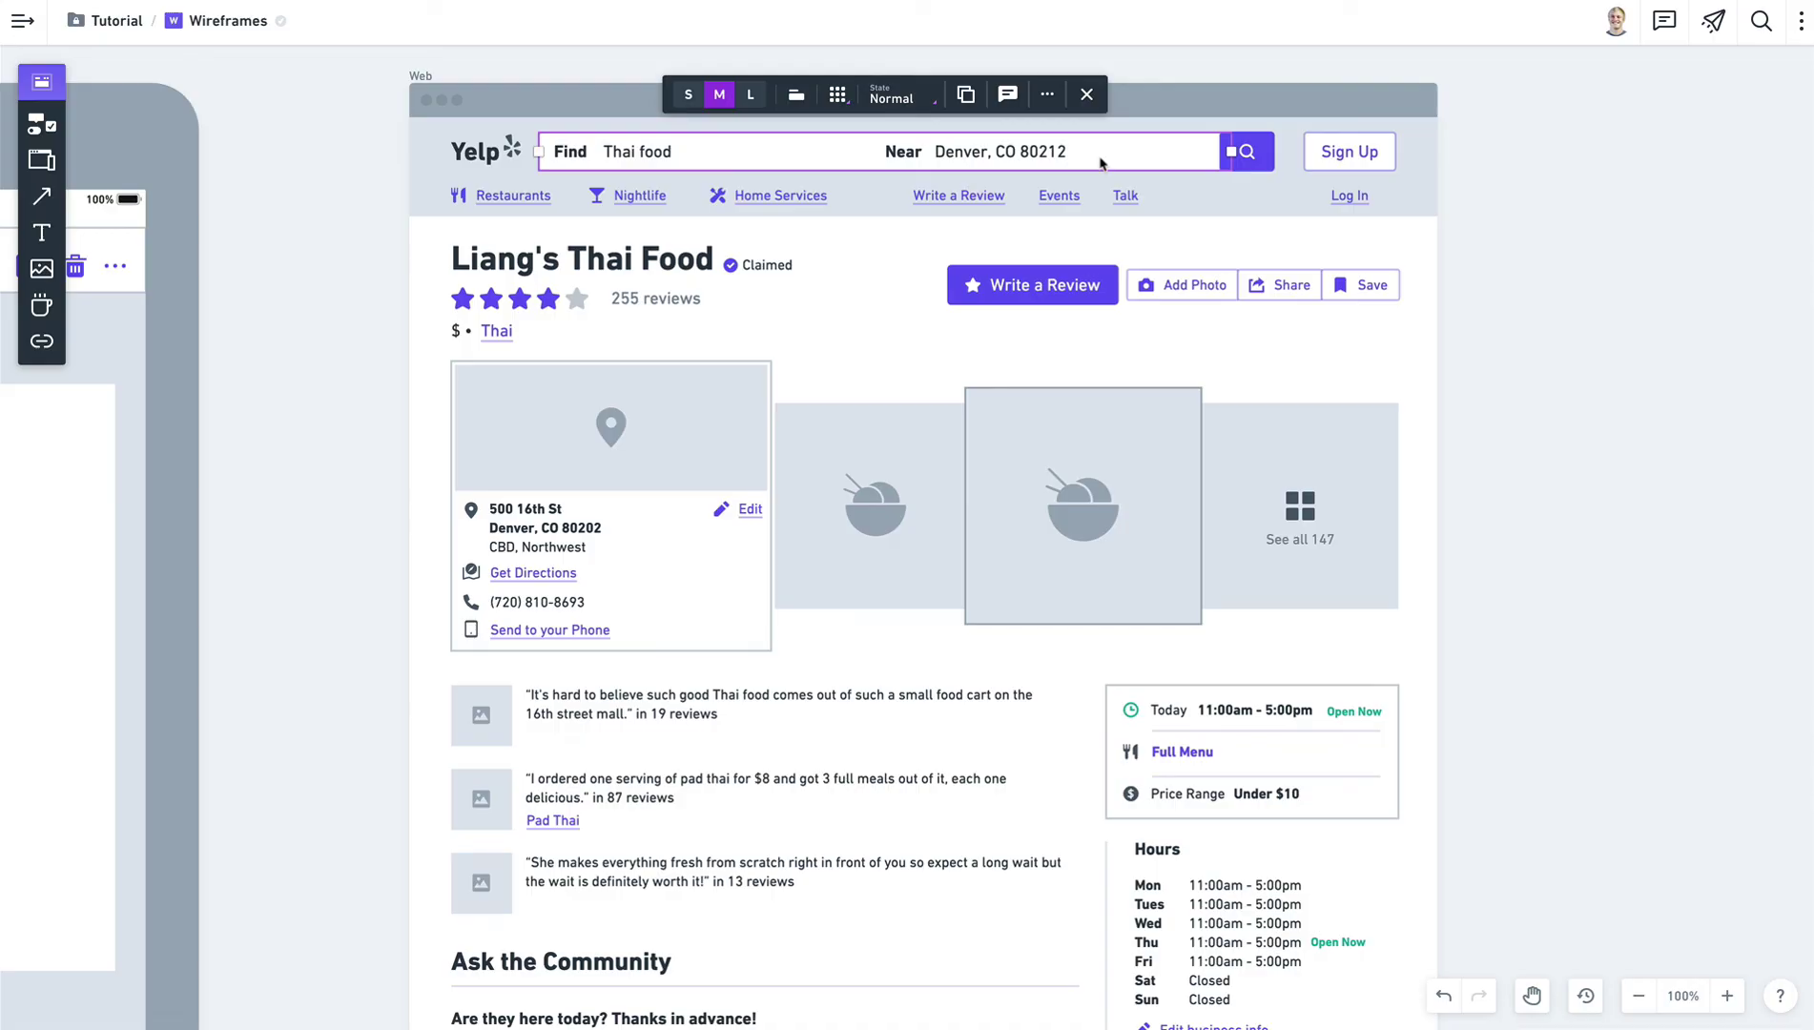
# Send the purple search button one layer backward, then deselect it.
pyautogui.click(1257, 167)
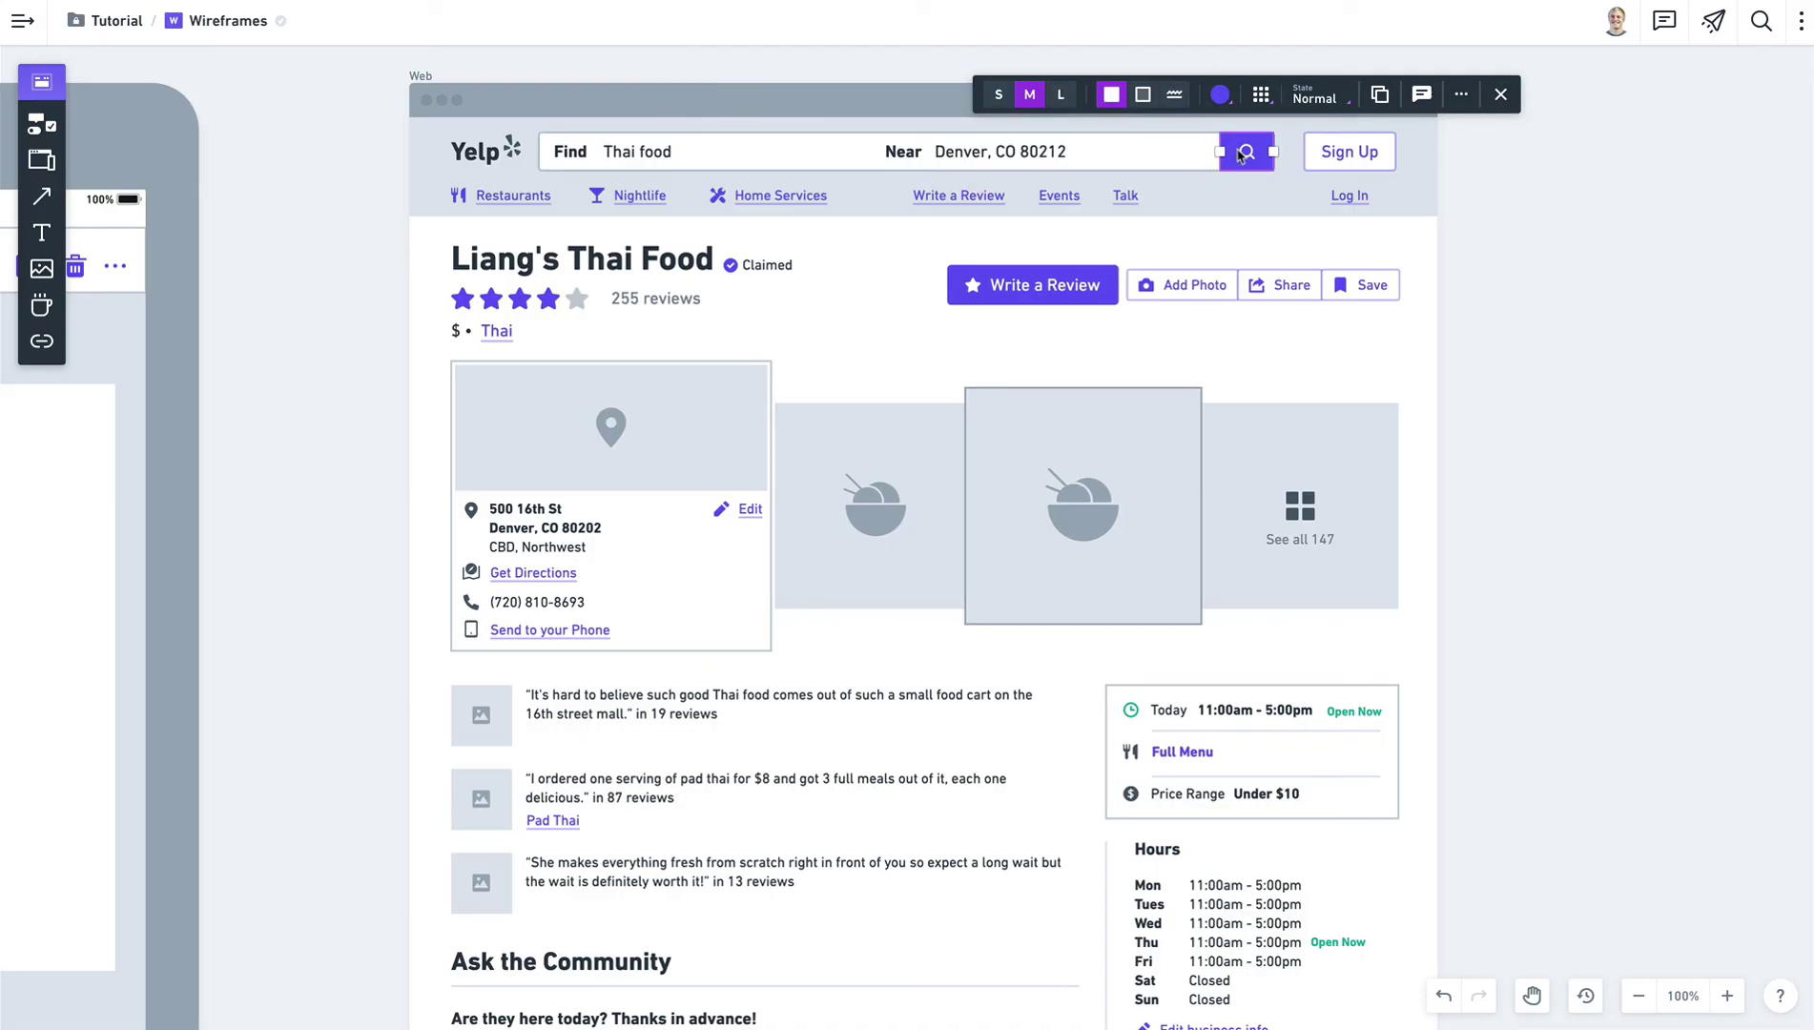
pyautogui.rightClick(1242, 157)
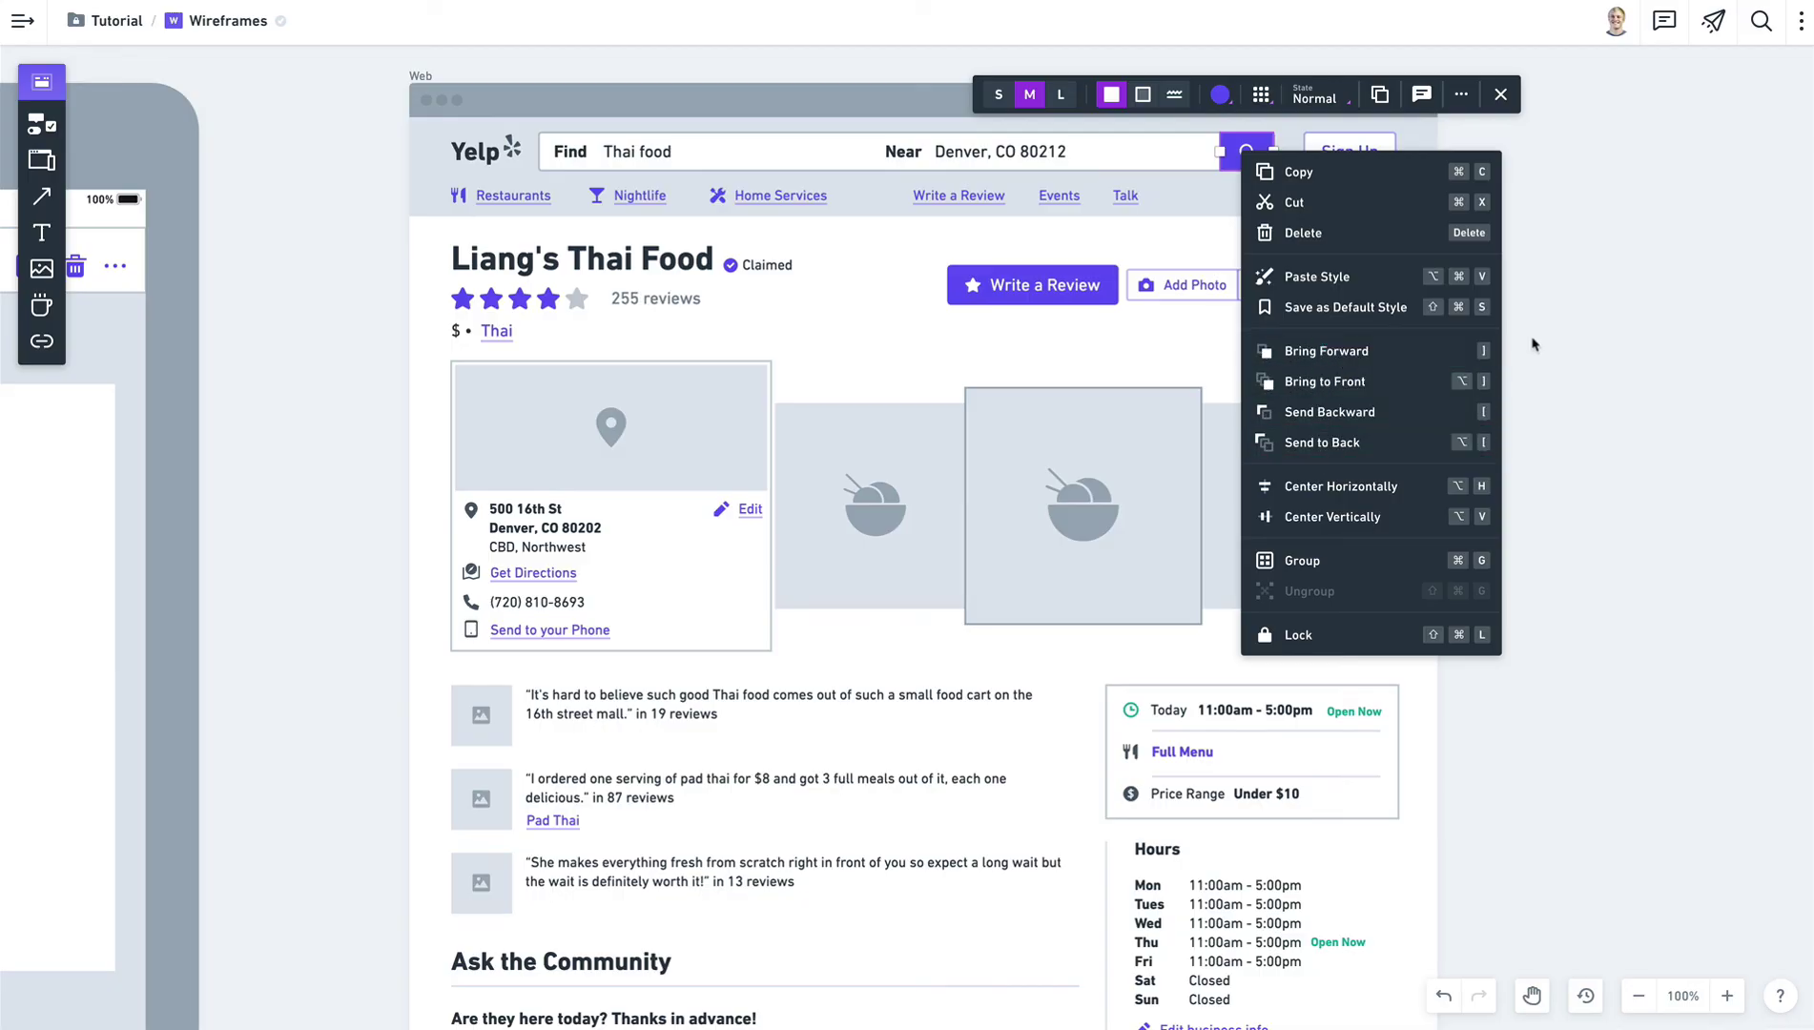
pyautogui.click(1475, 417)
pyautogui.click(1247, 150)
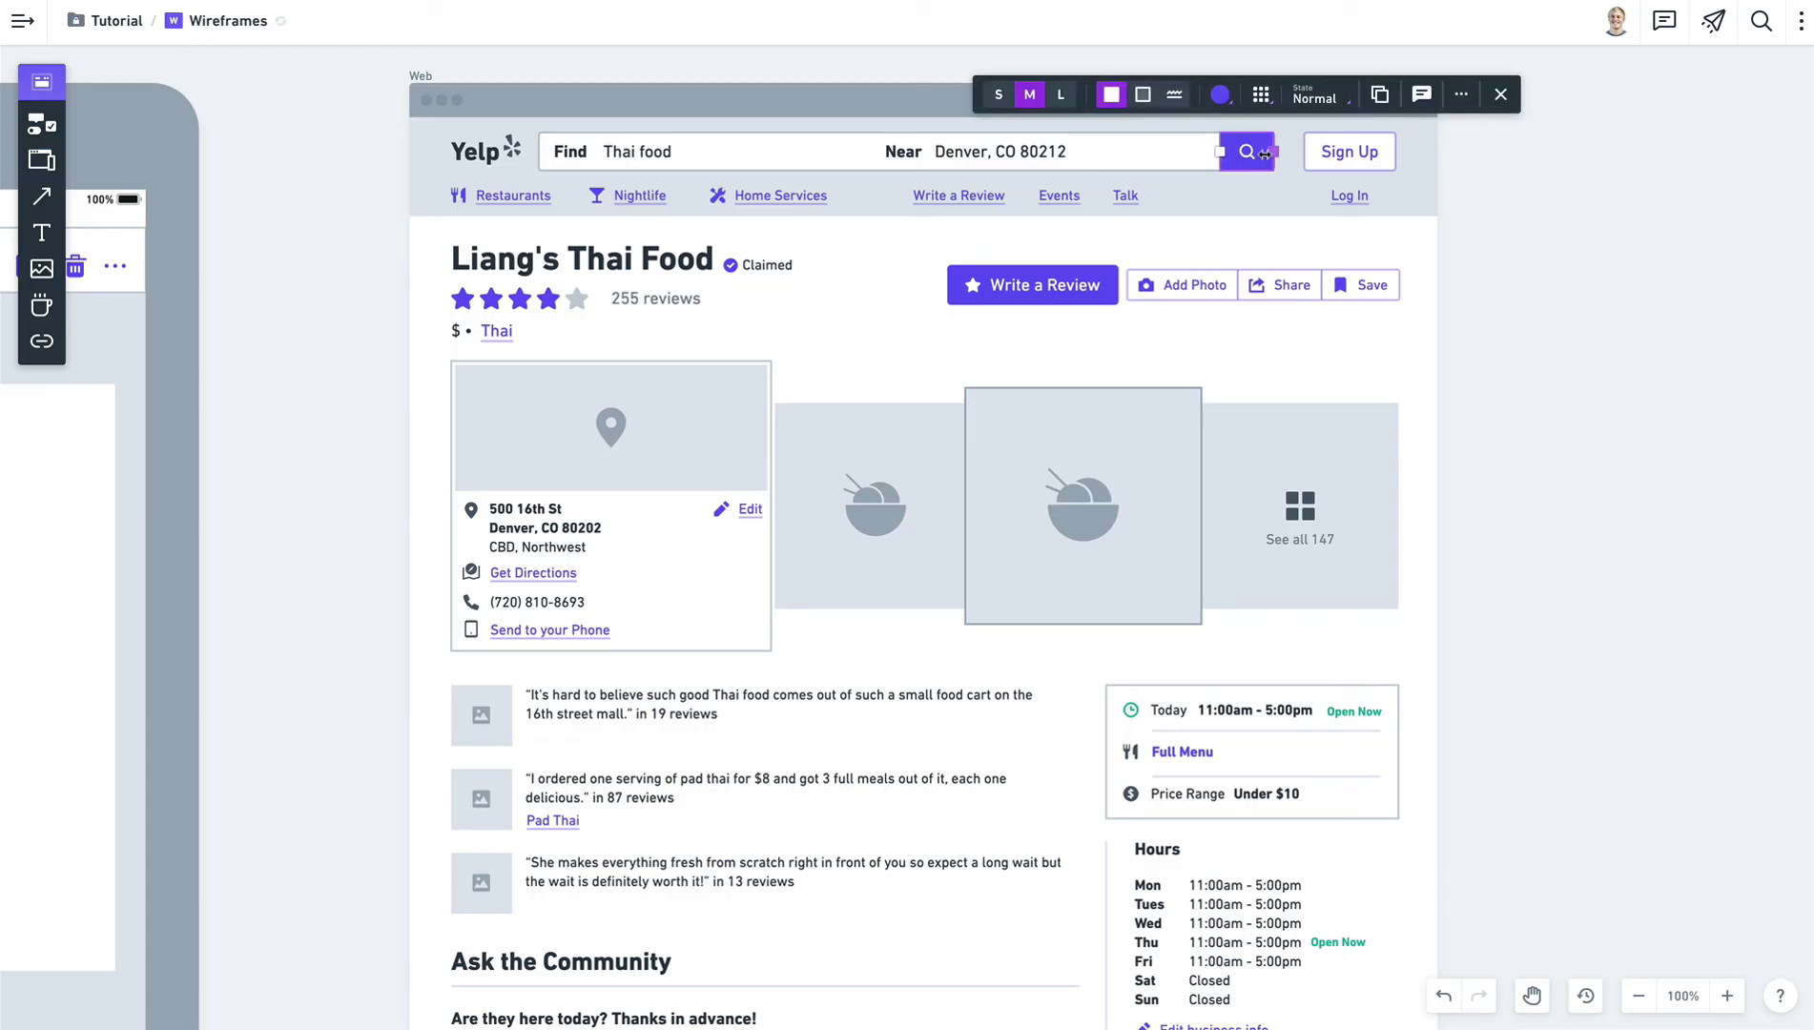
pyautogui.click(1524, 210)
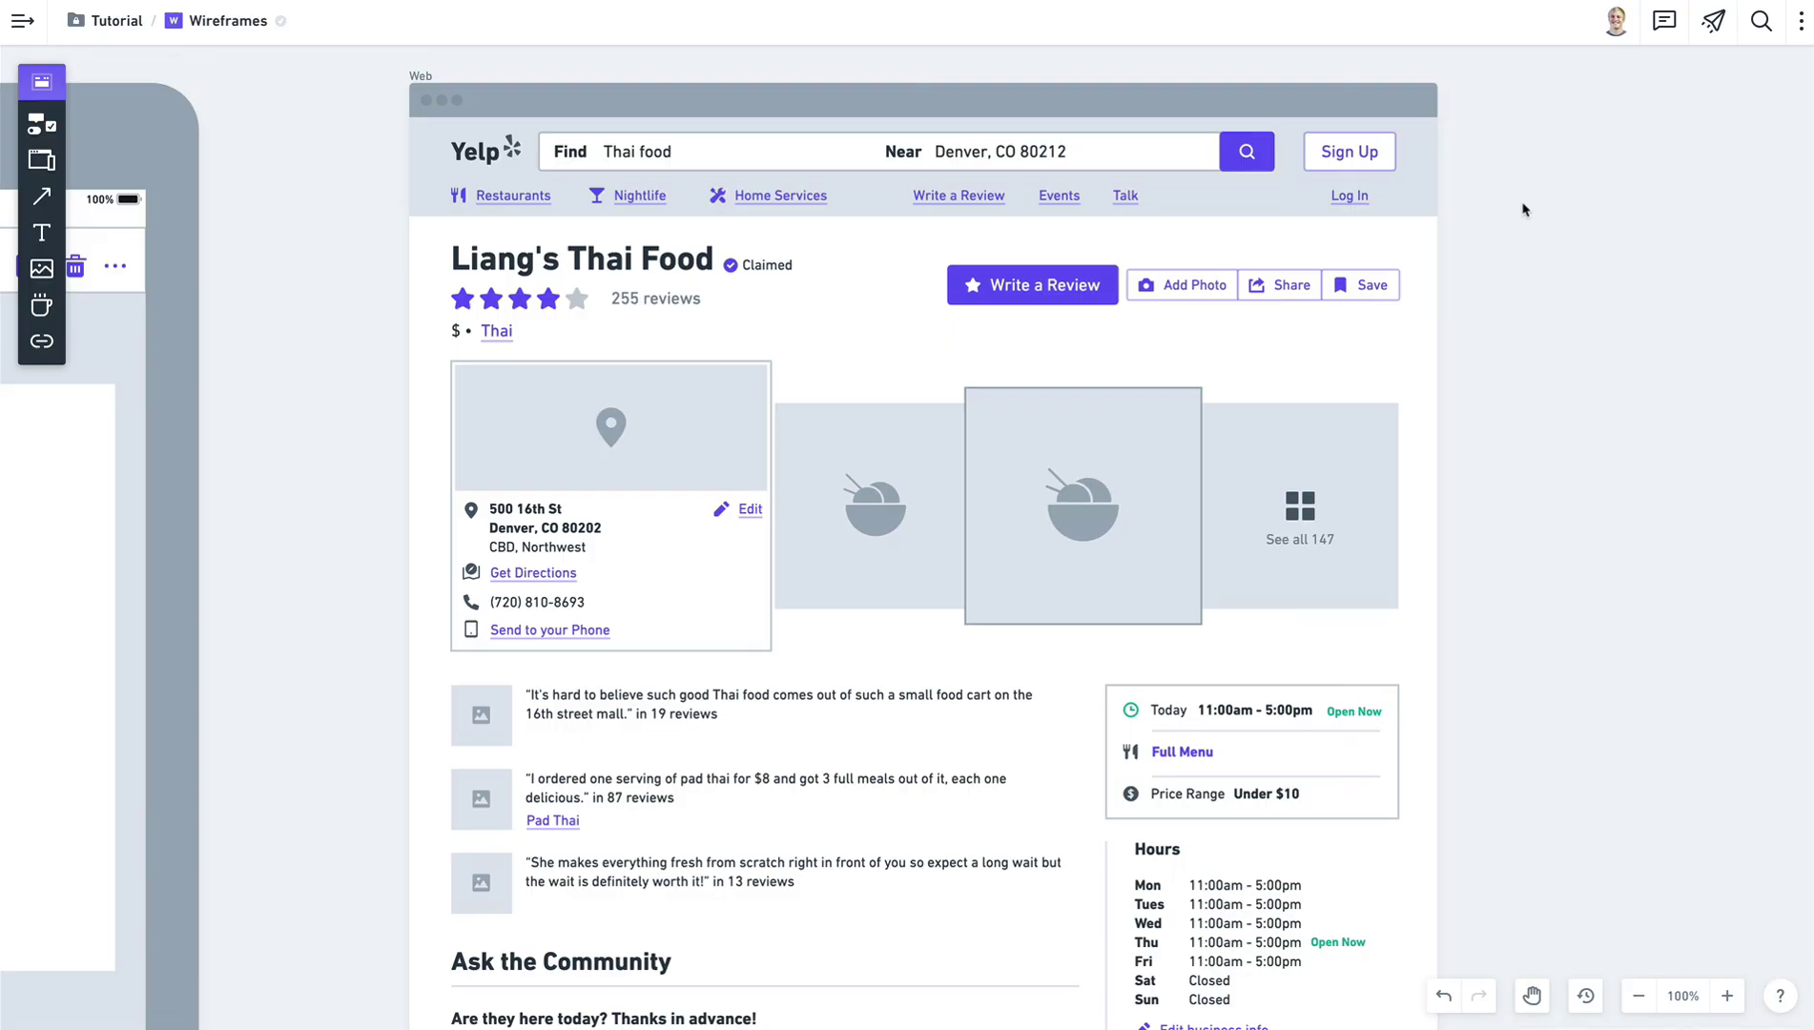
# Add a 'Test' text label on empty canvas beside the Yelp wireframe.
pyautogui.press('space')
pyautogui.moveTo(1597, 493); pyautogui.dragTo(1004, 462)
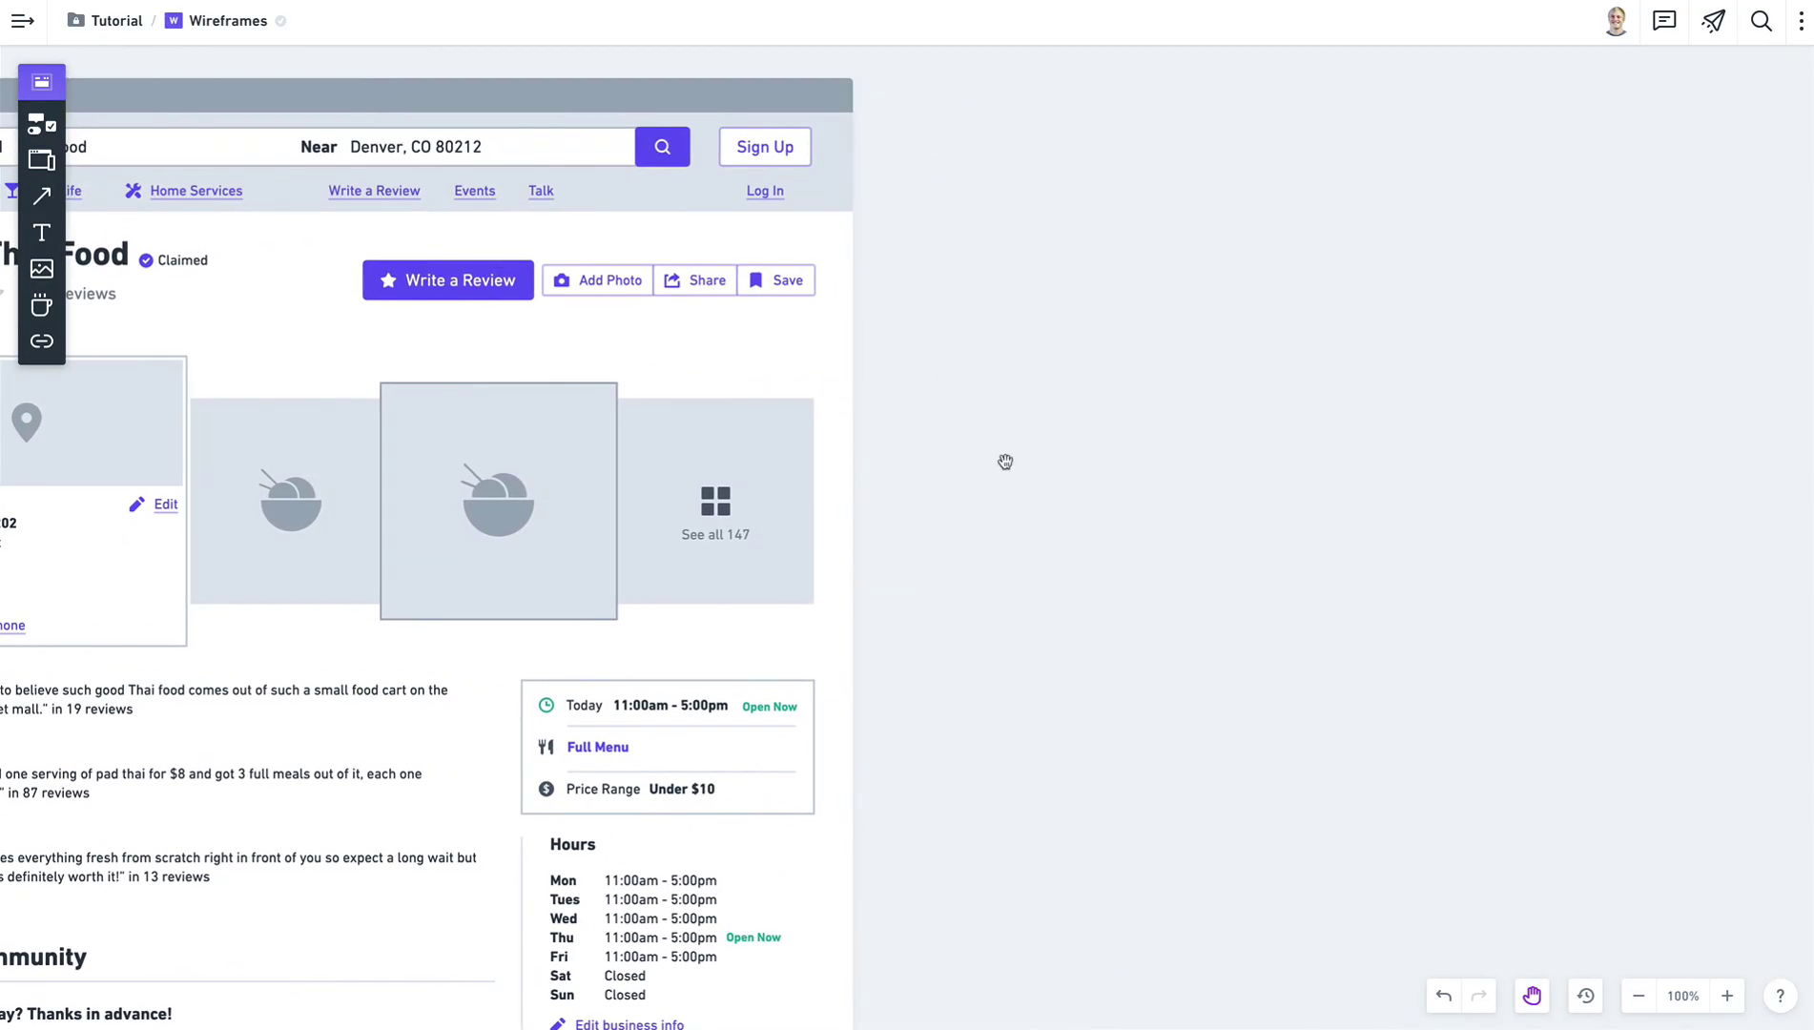
pyautogui.press('t')
pyautogui.click(1184, 394)
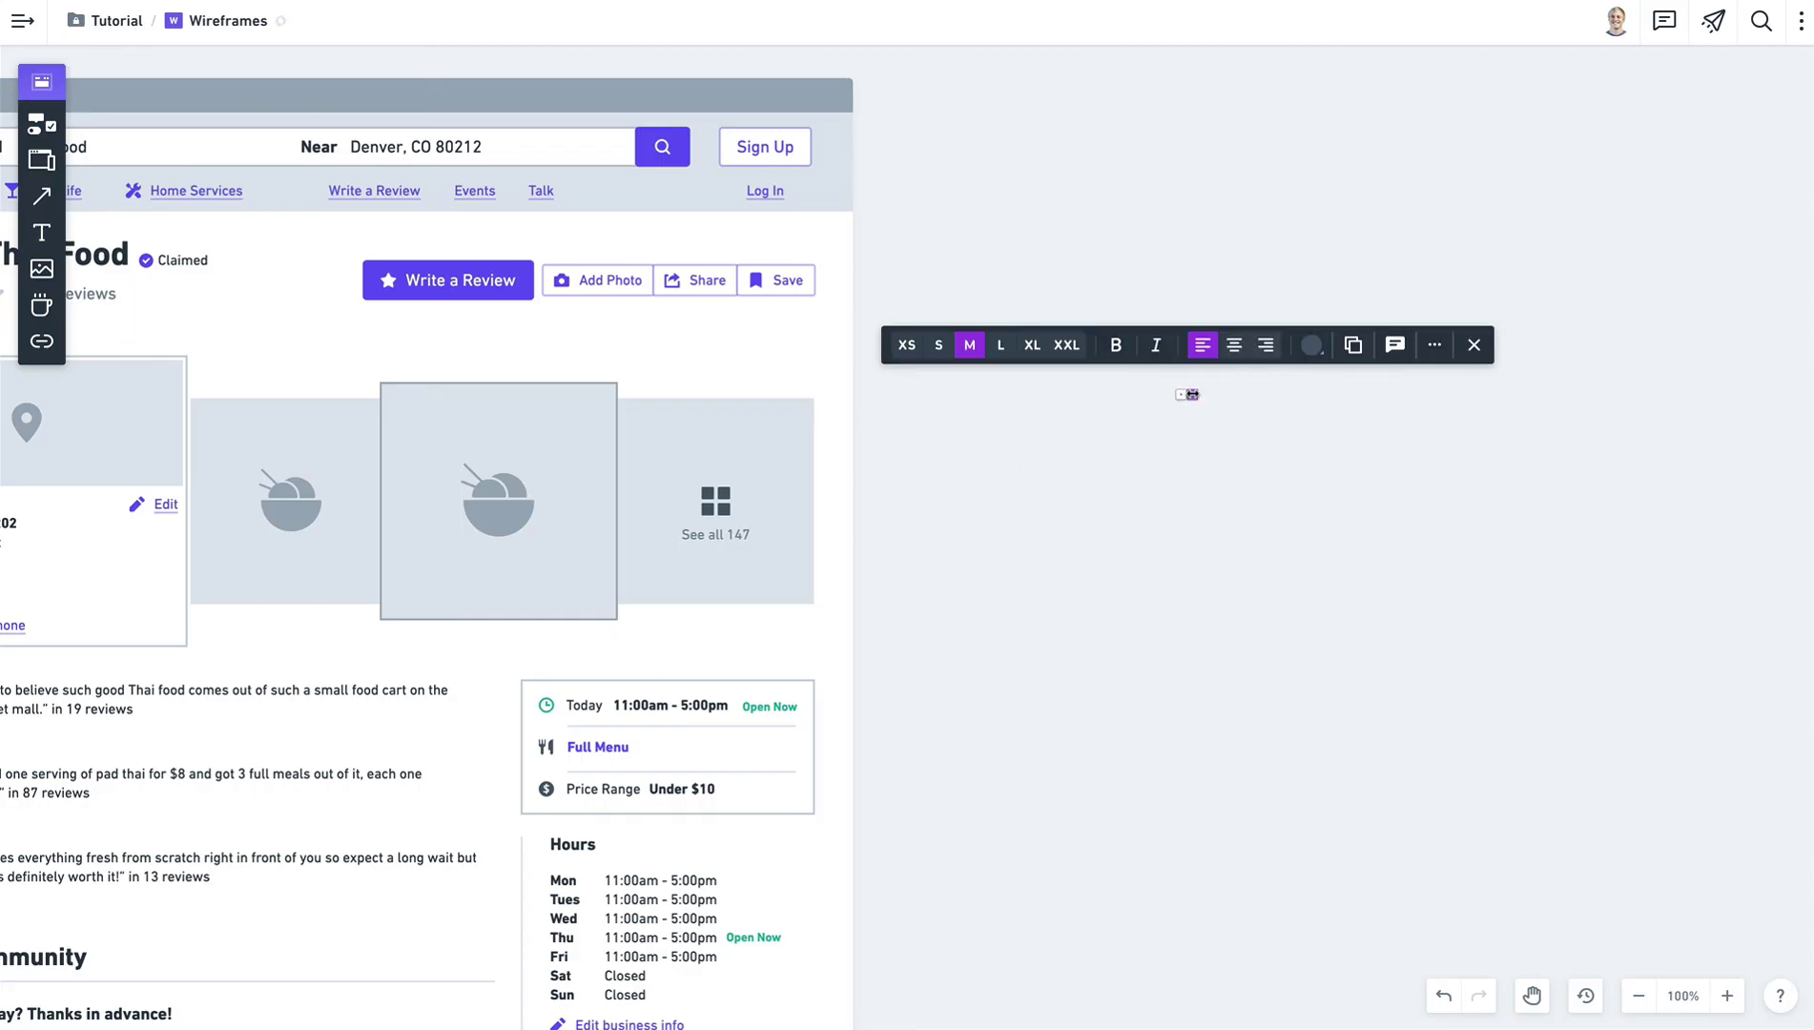
pyautogui.write('Test')
pyautogui.click(1248, 482)
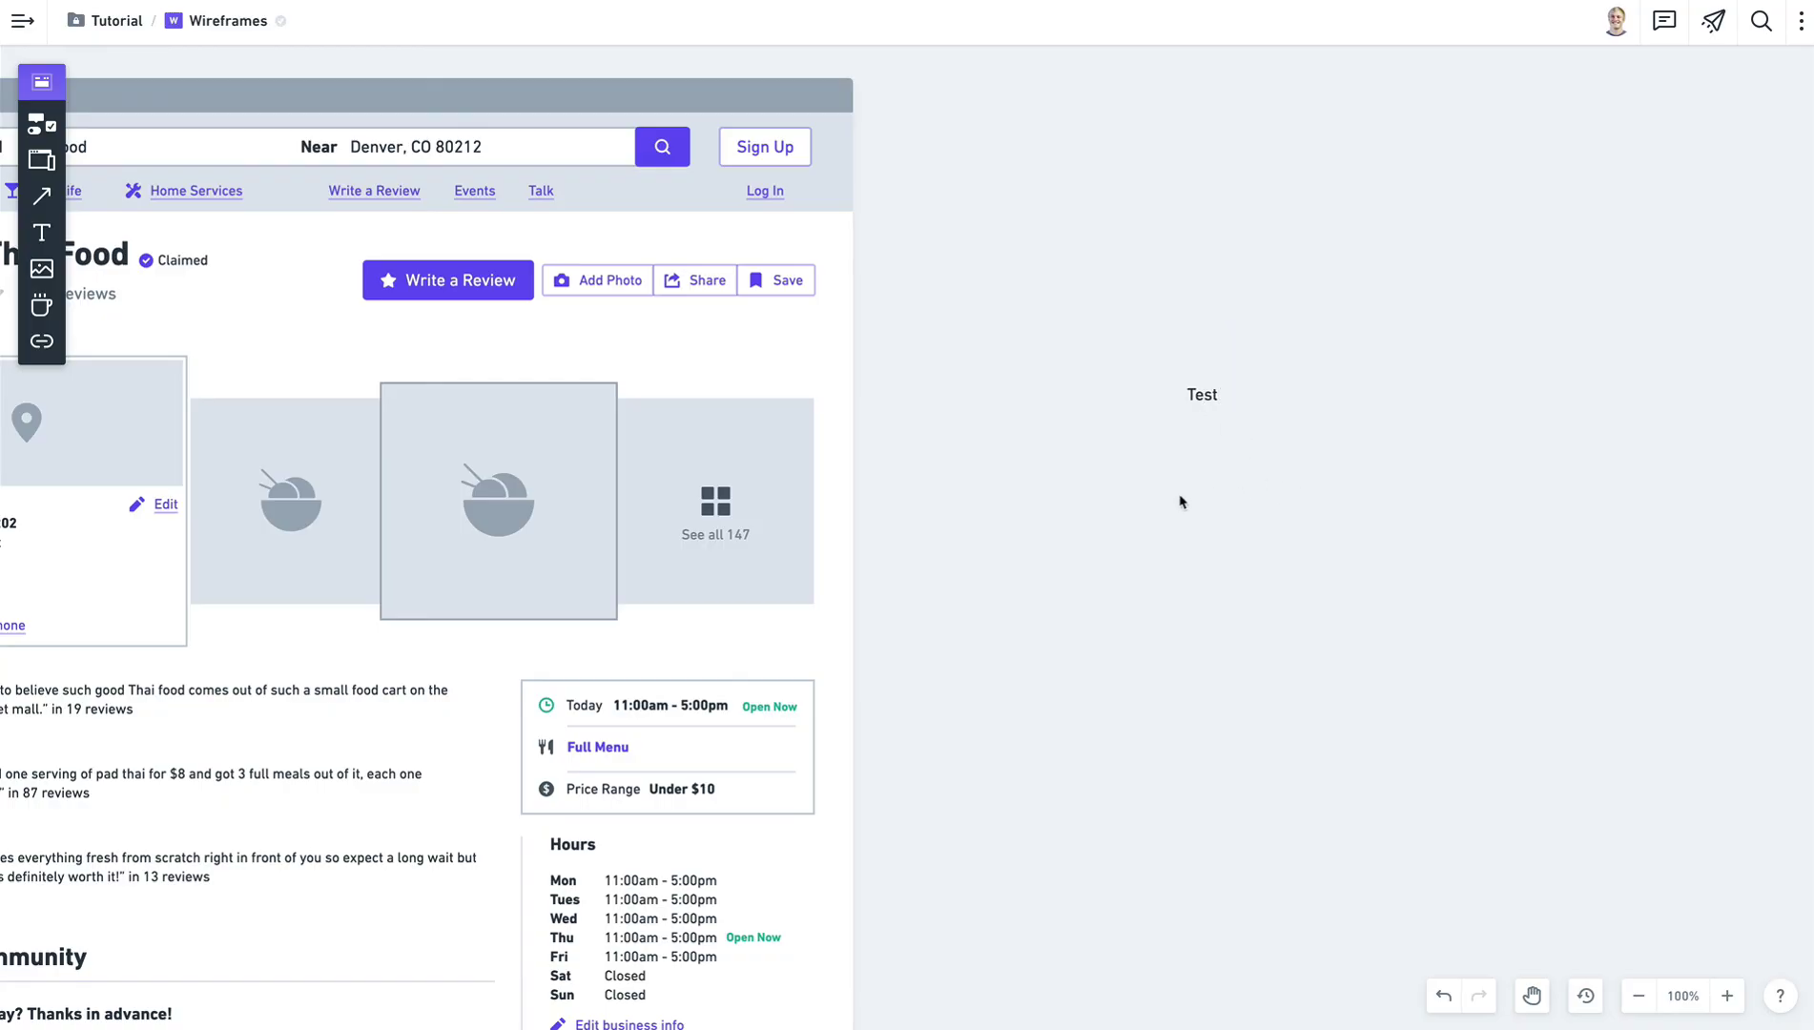
# Place a box over the Test text so it sits inside the box.
pyautogui.press('b')
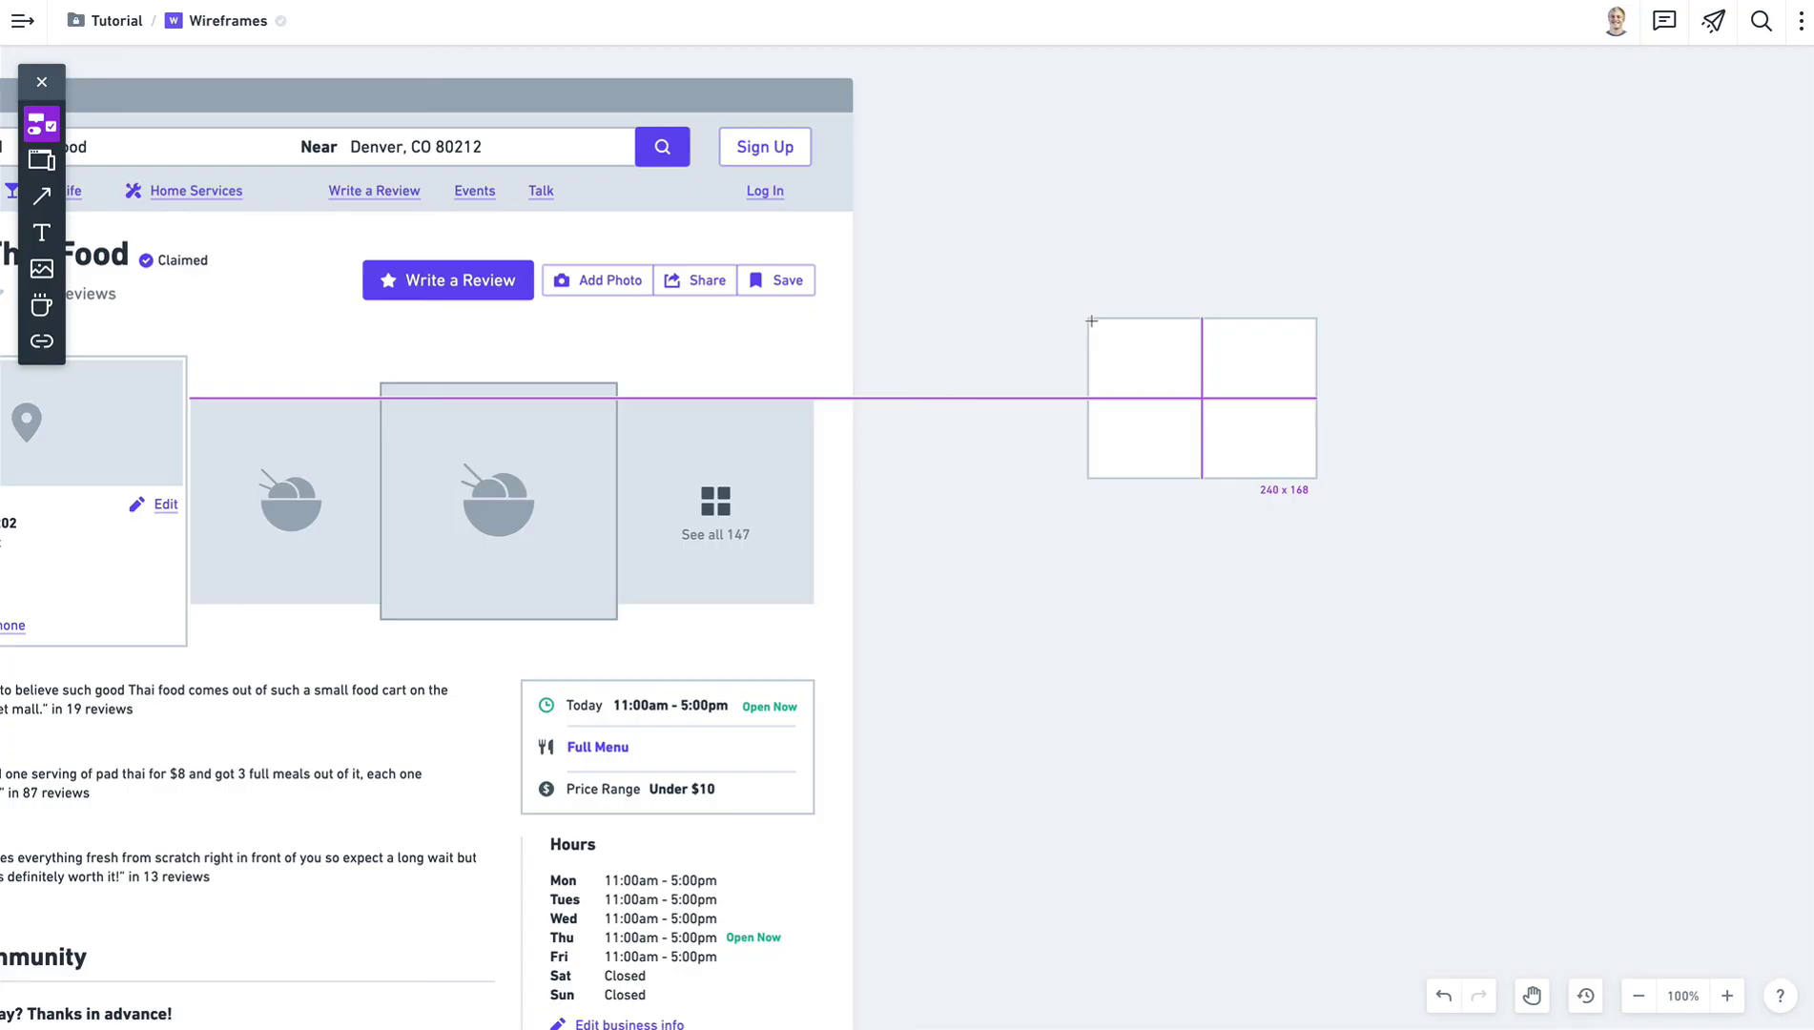
pyautogui.click(1091, 322)
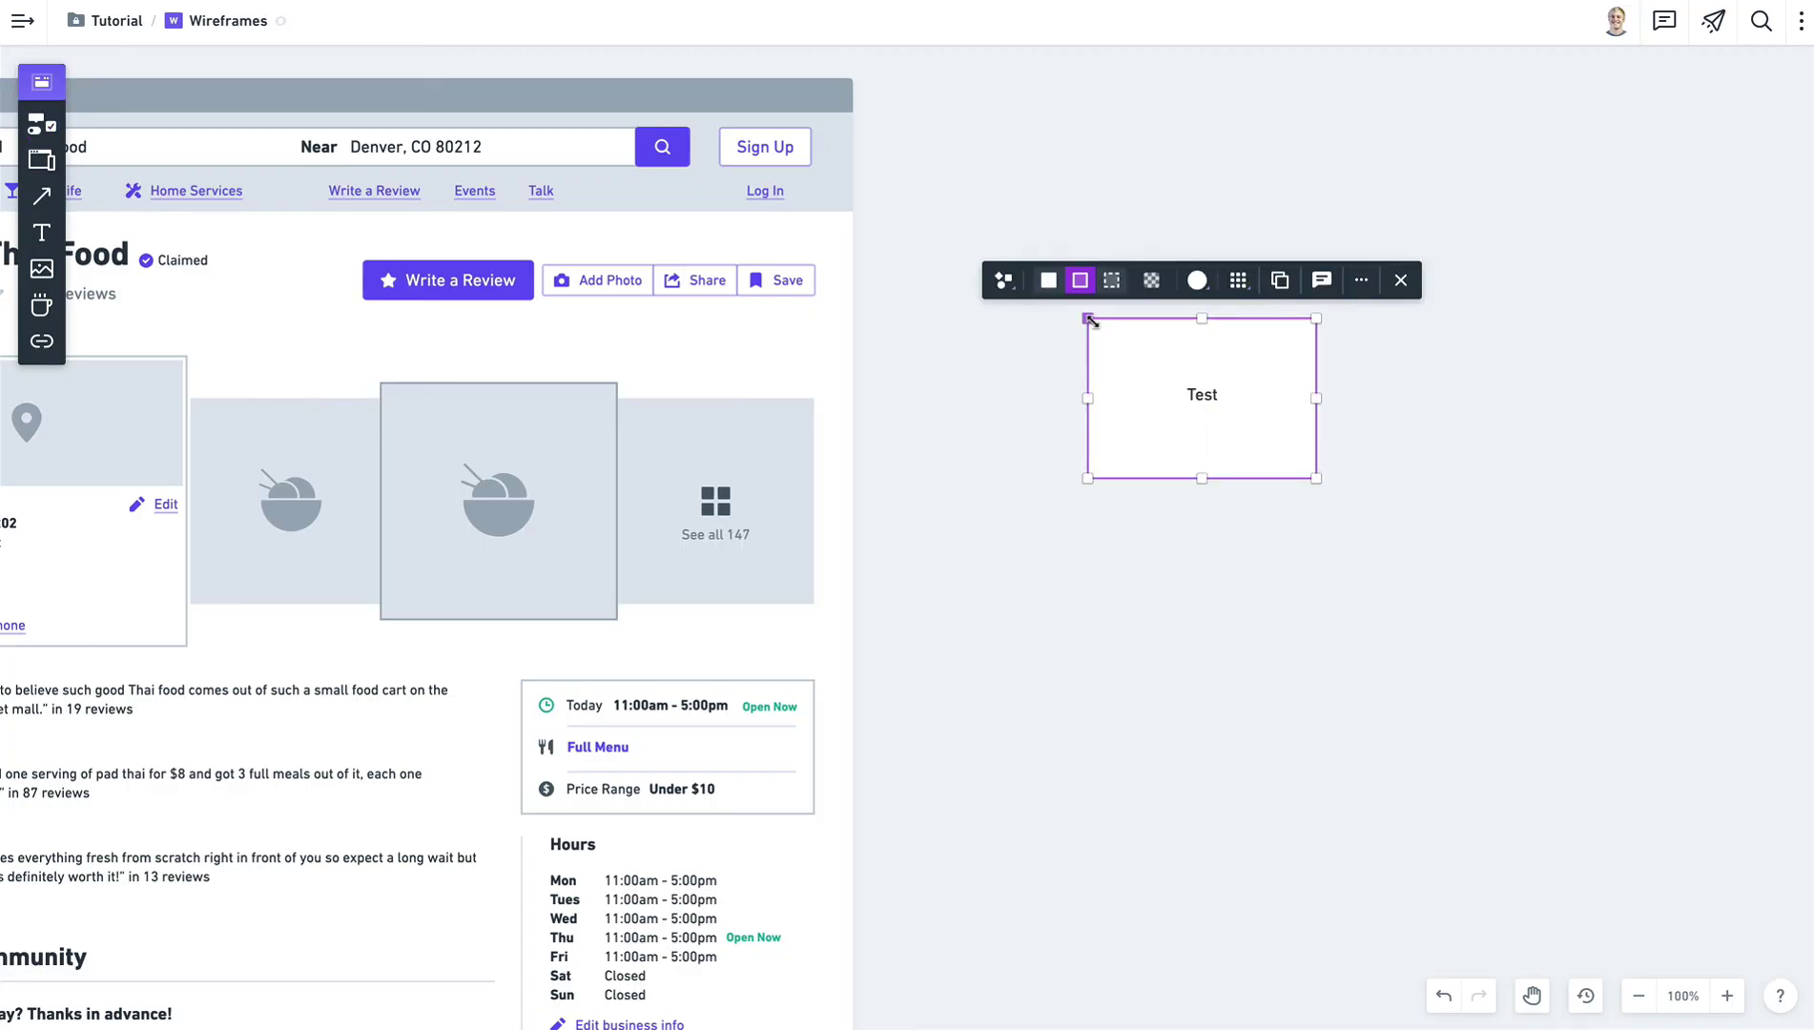
pyautogui.click(1198, 399)
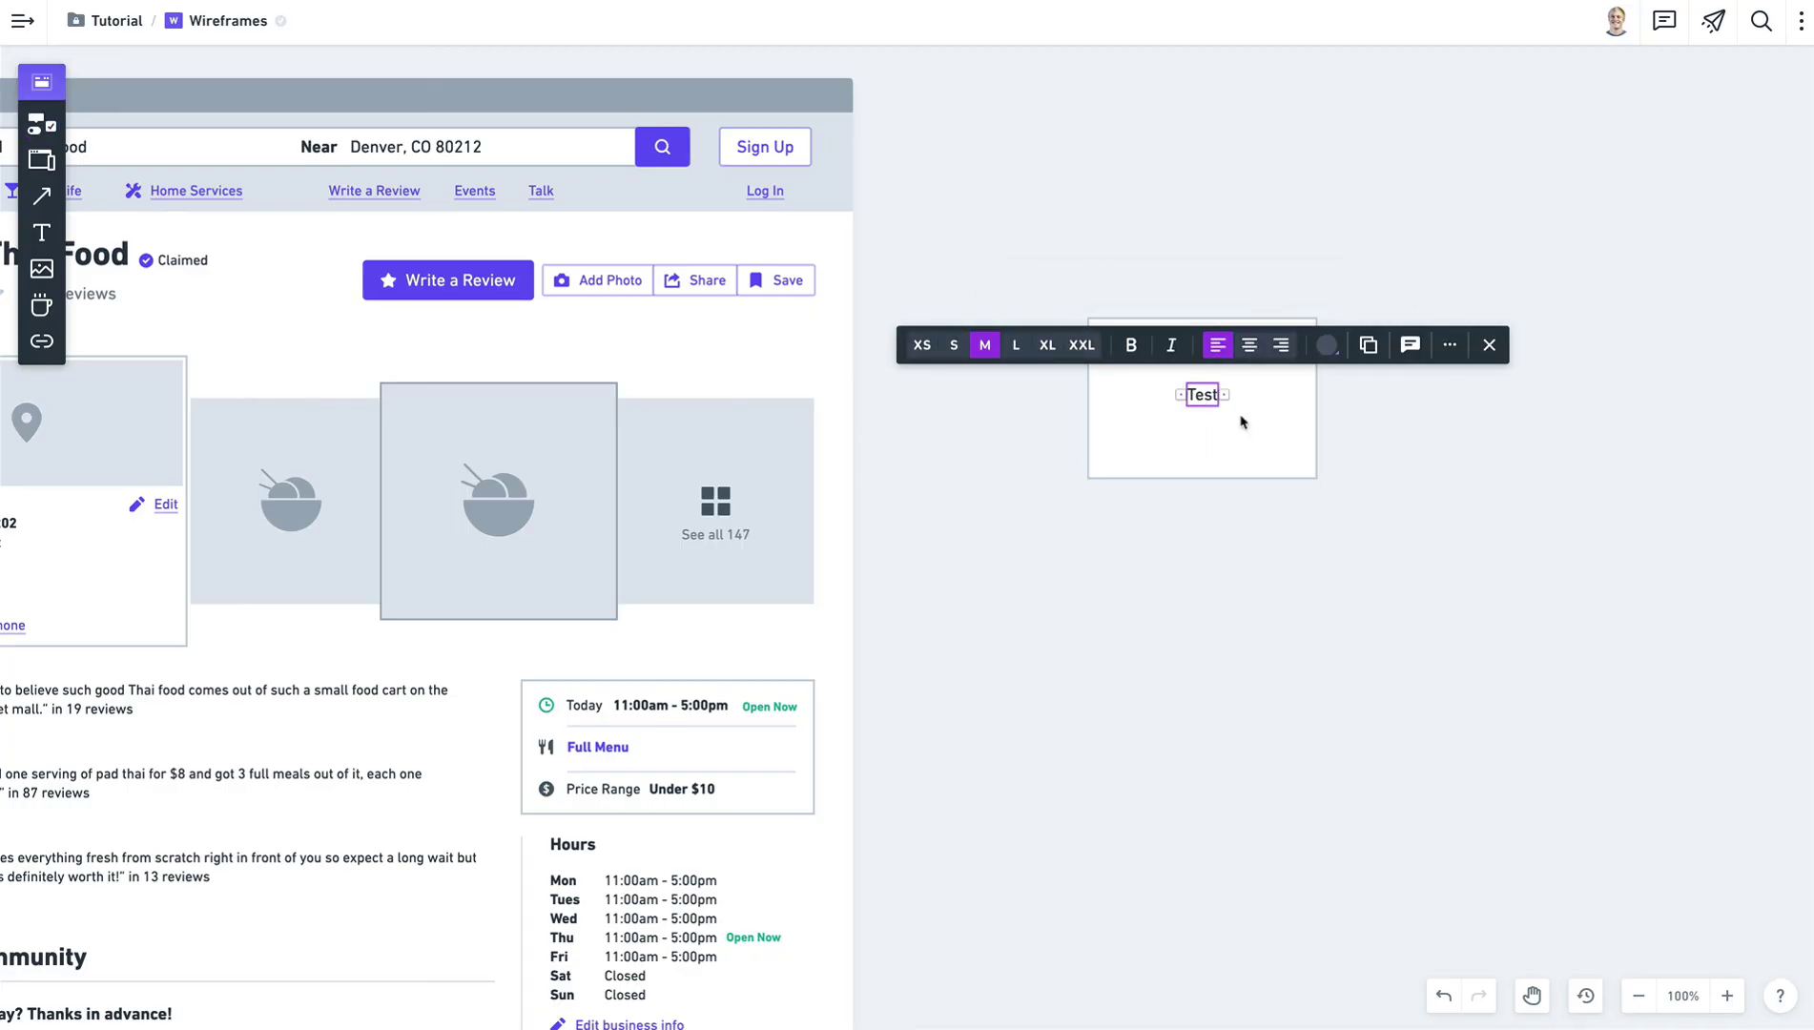
pyautogui.click(1383, 440)
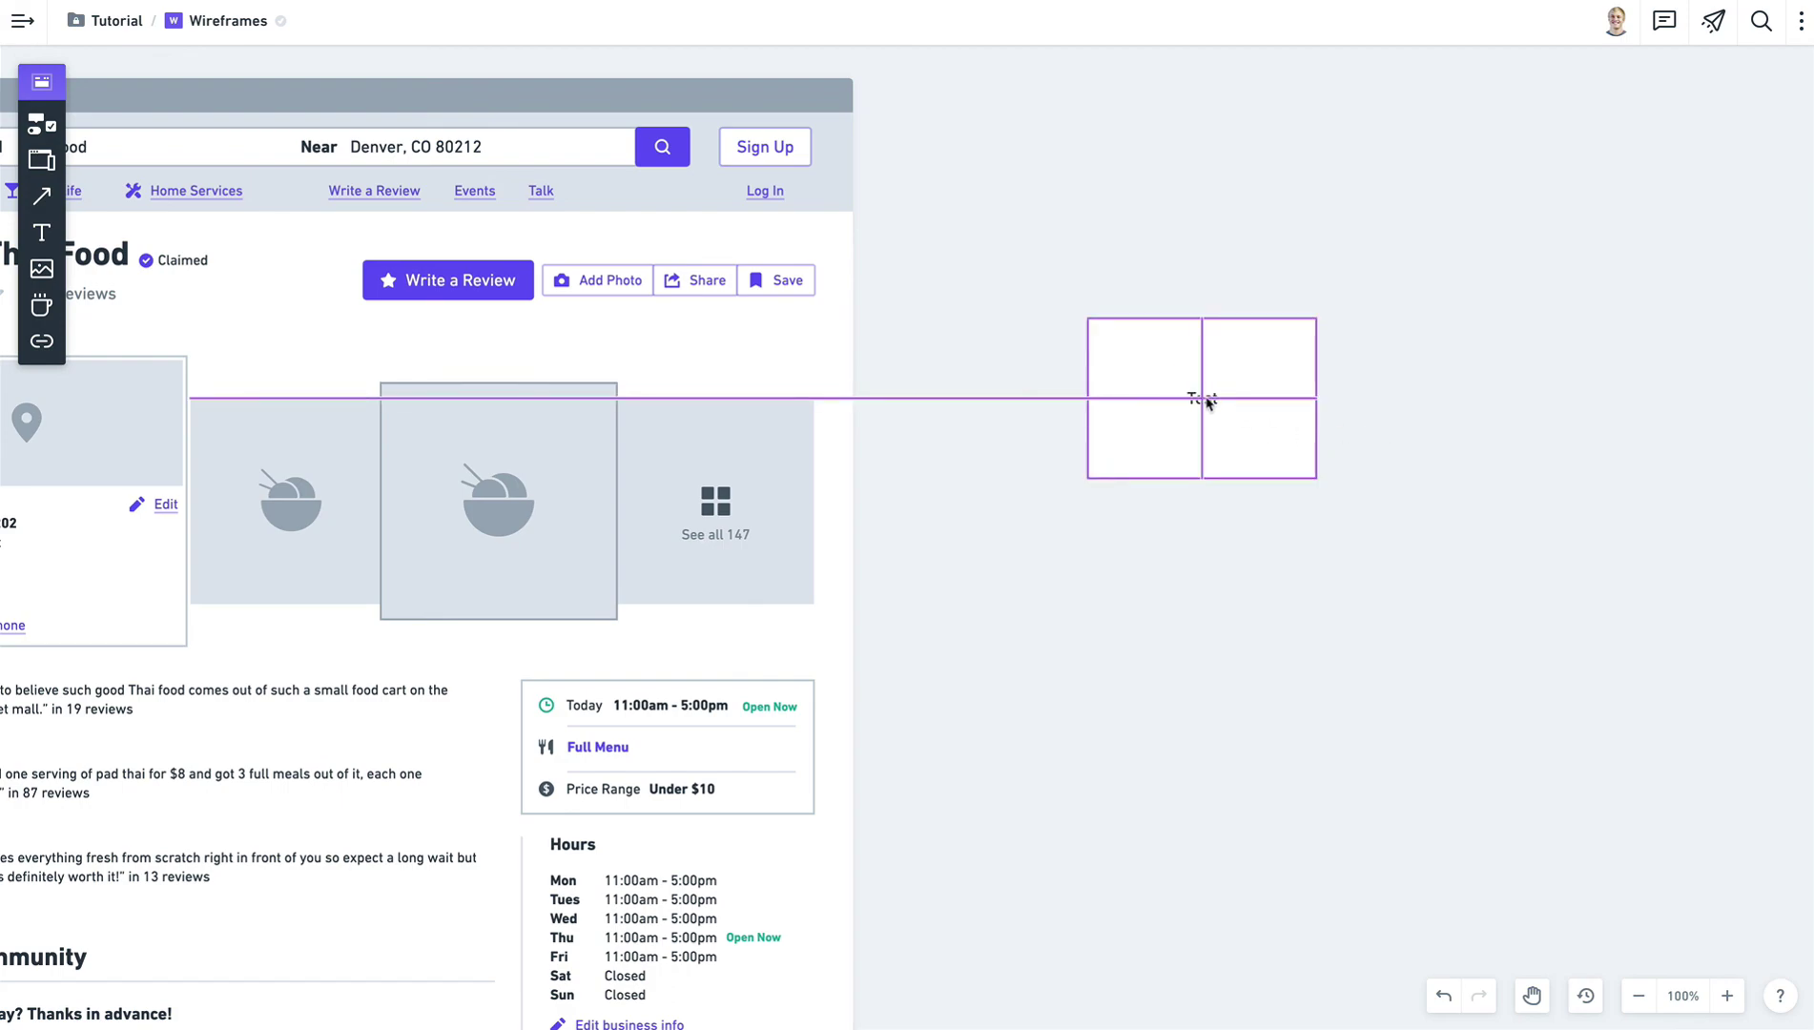
pyautogui.click(1207, 402)
pyautogui.click(1402, 441)
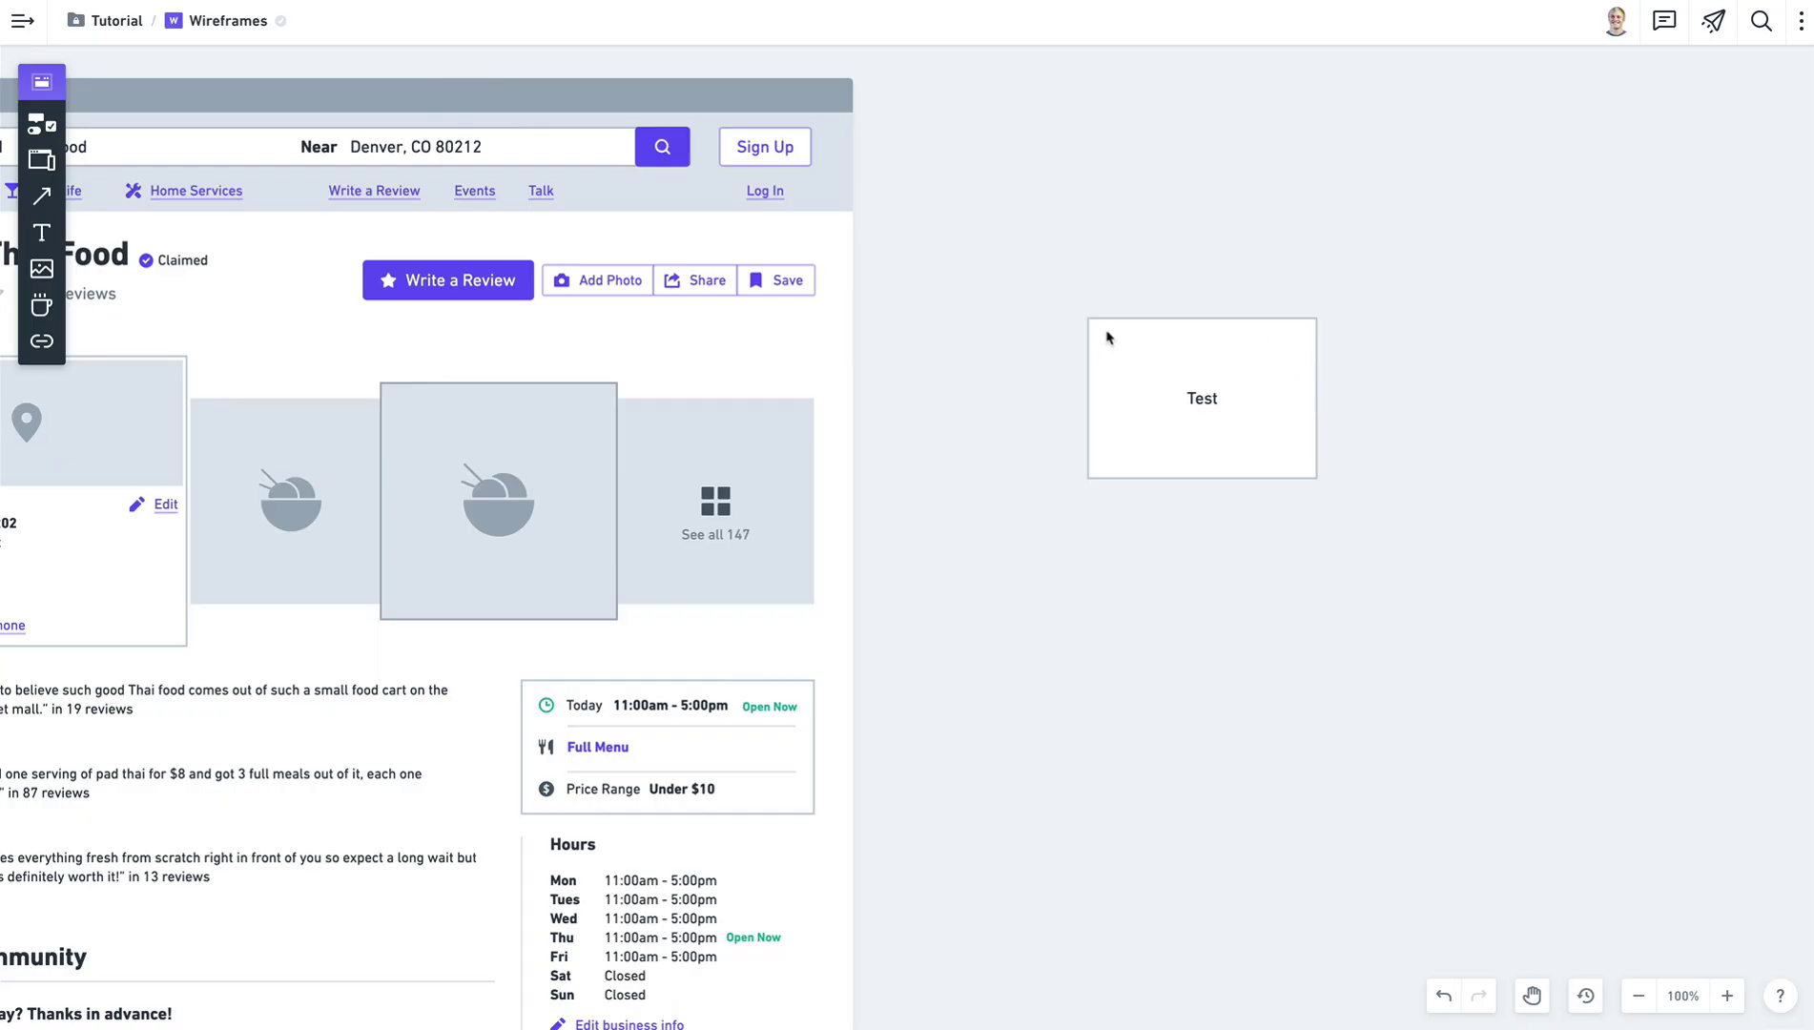
# Reposition the Test box beside the wireframe and pan to view both.
pyautogui.moveTo(1102, 330); pyautogui.dragTo(1145, 374)
pyautogui.click(1246, 439)
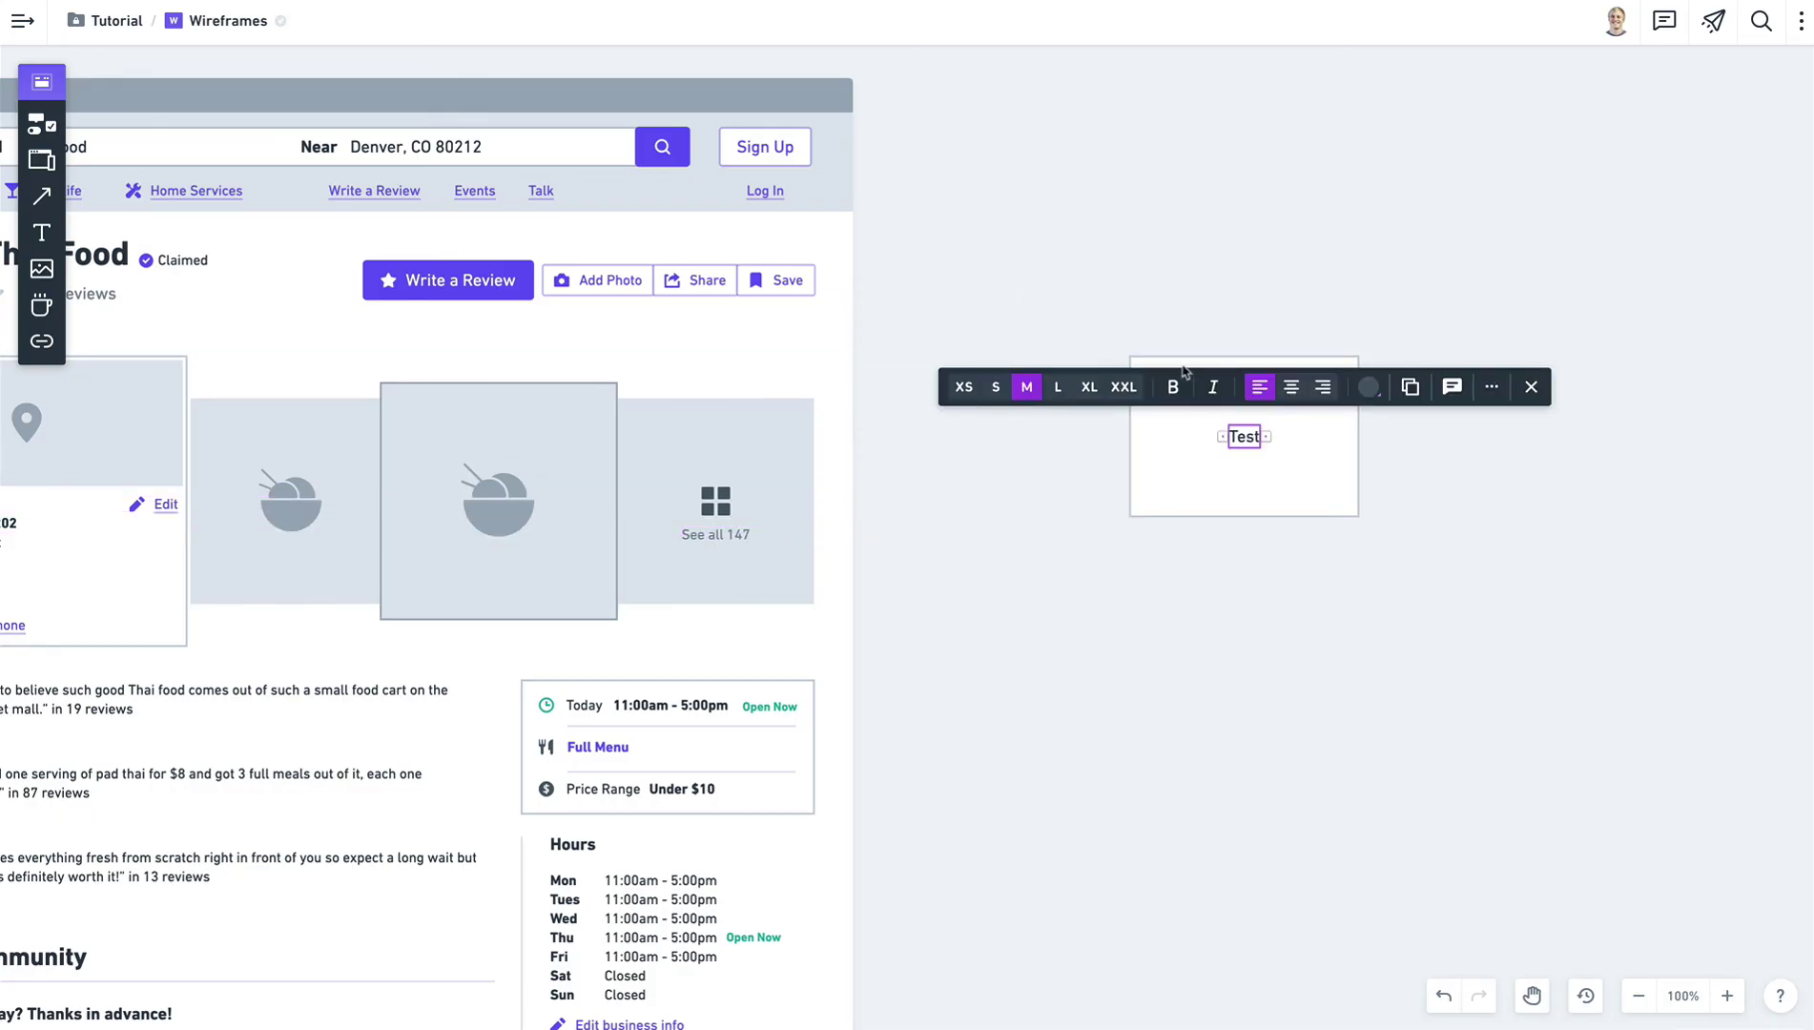
pyautogui.click(1181, 365)
pyautogui.moveTo(1154, 369); pyautogui.dragTo(1026, 287)
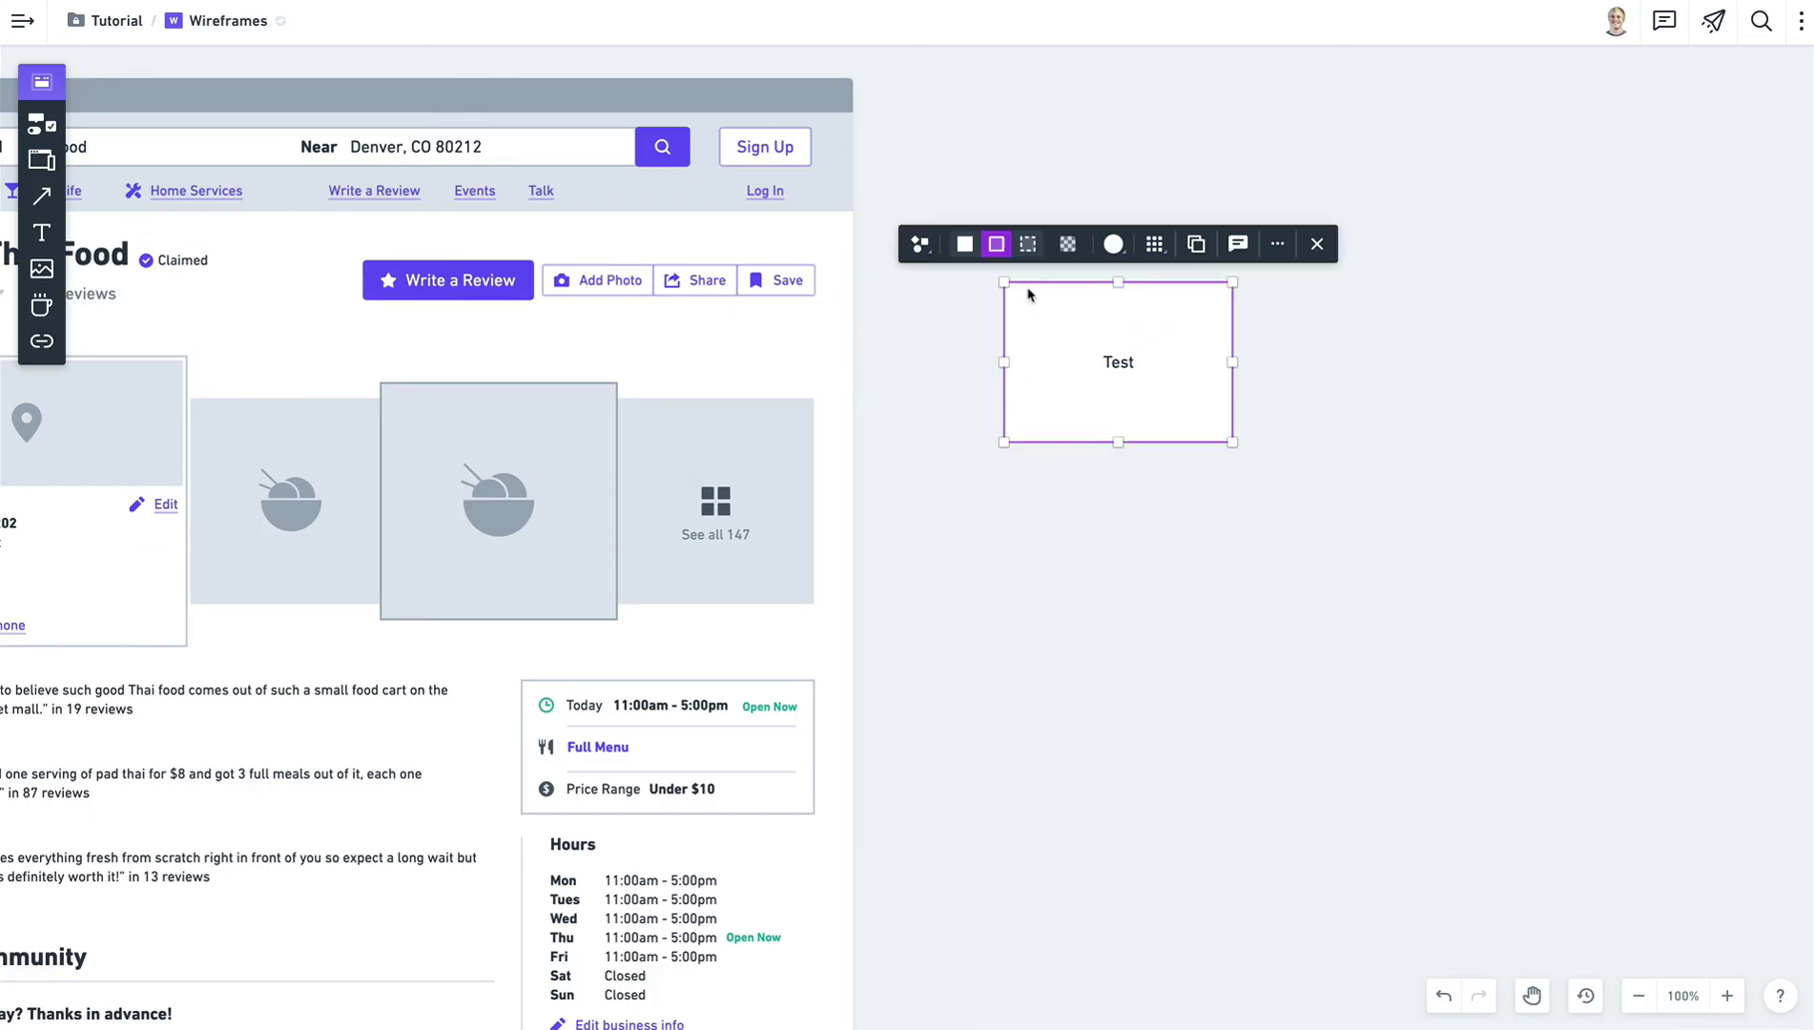
pyautogui.click(1360, 406)
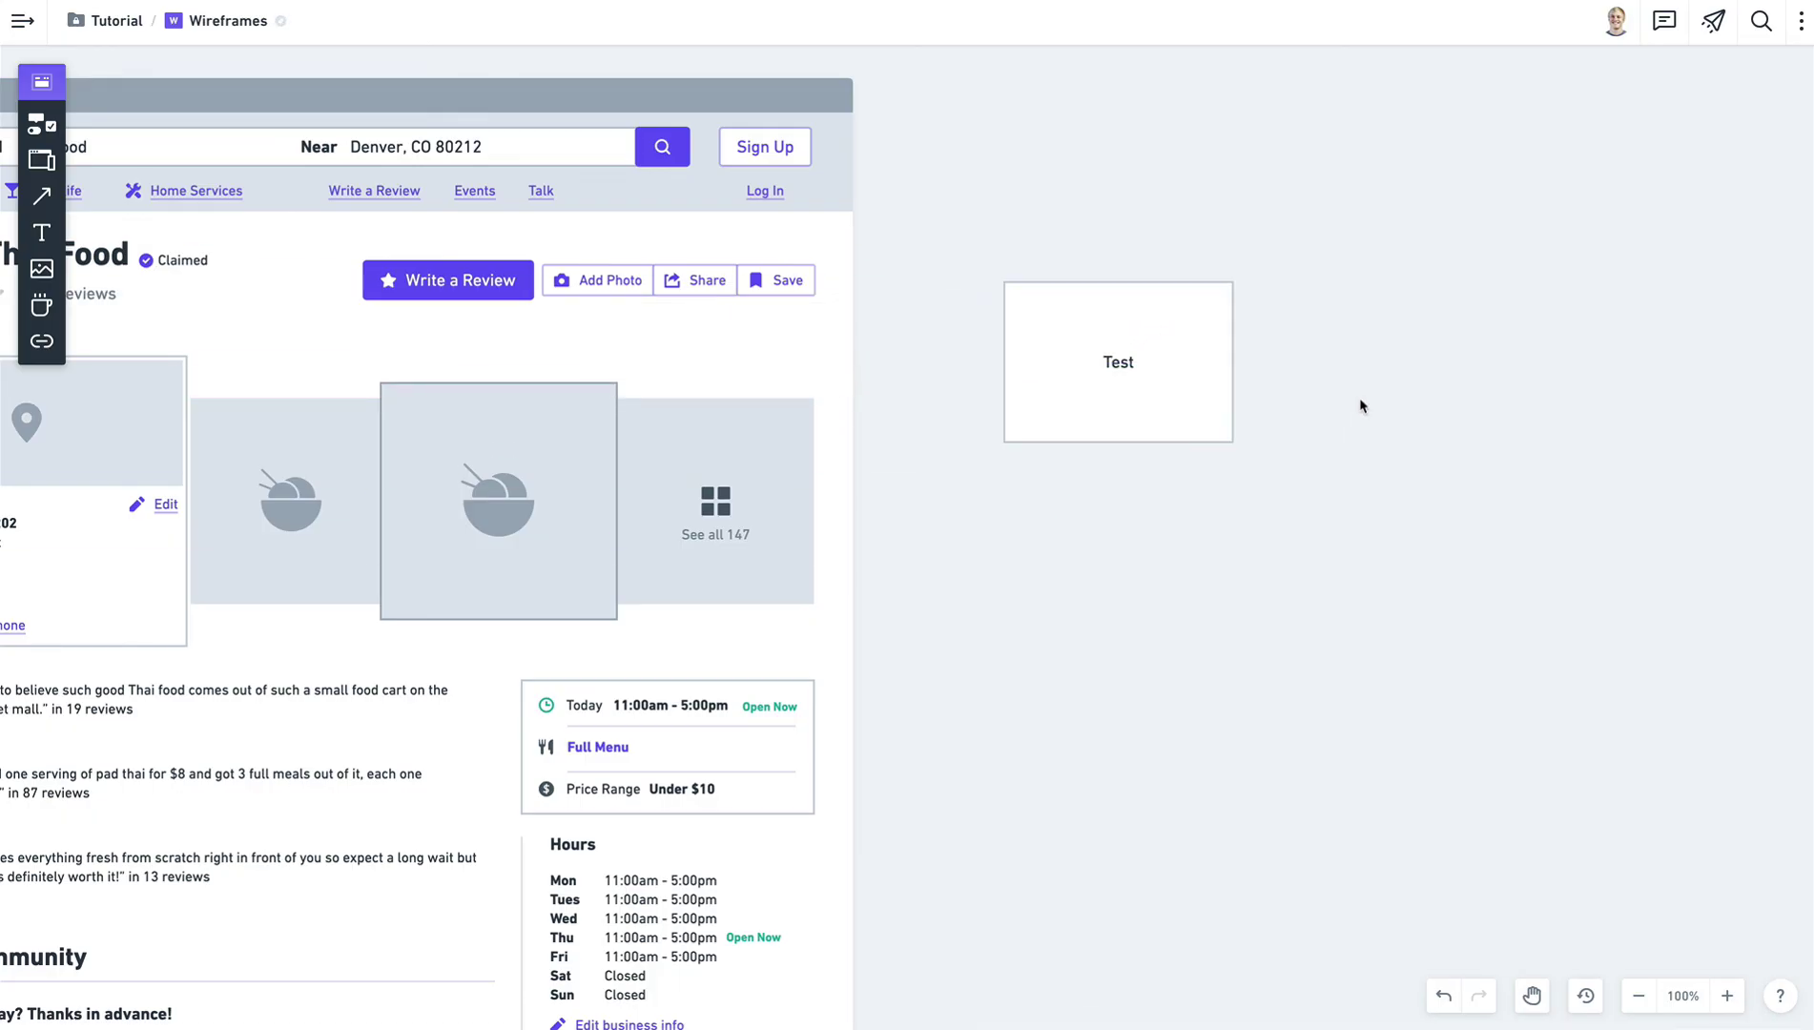
pyautogui.press('space')
pyautogui.moveTo(887, 530); pyautogui.dragTo(1127, 512)
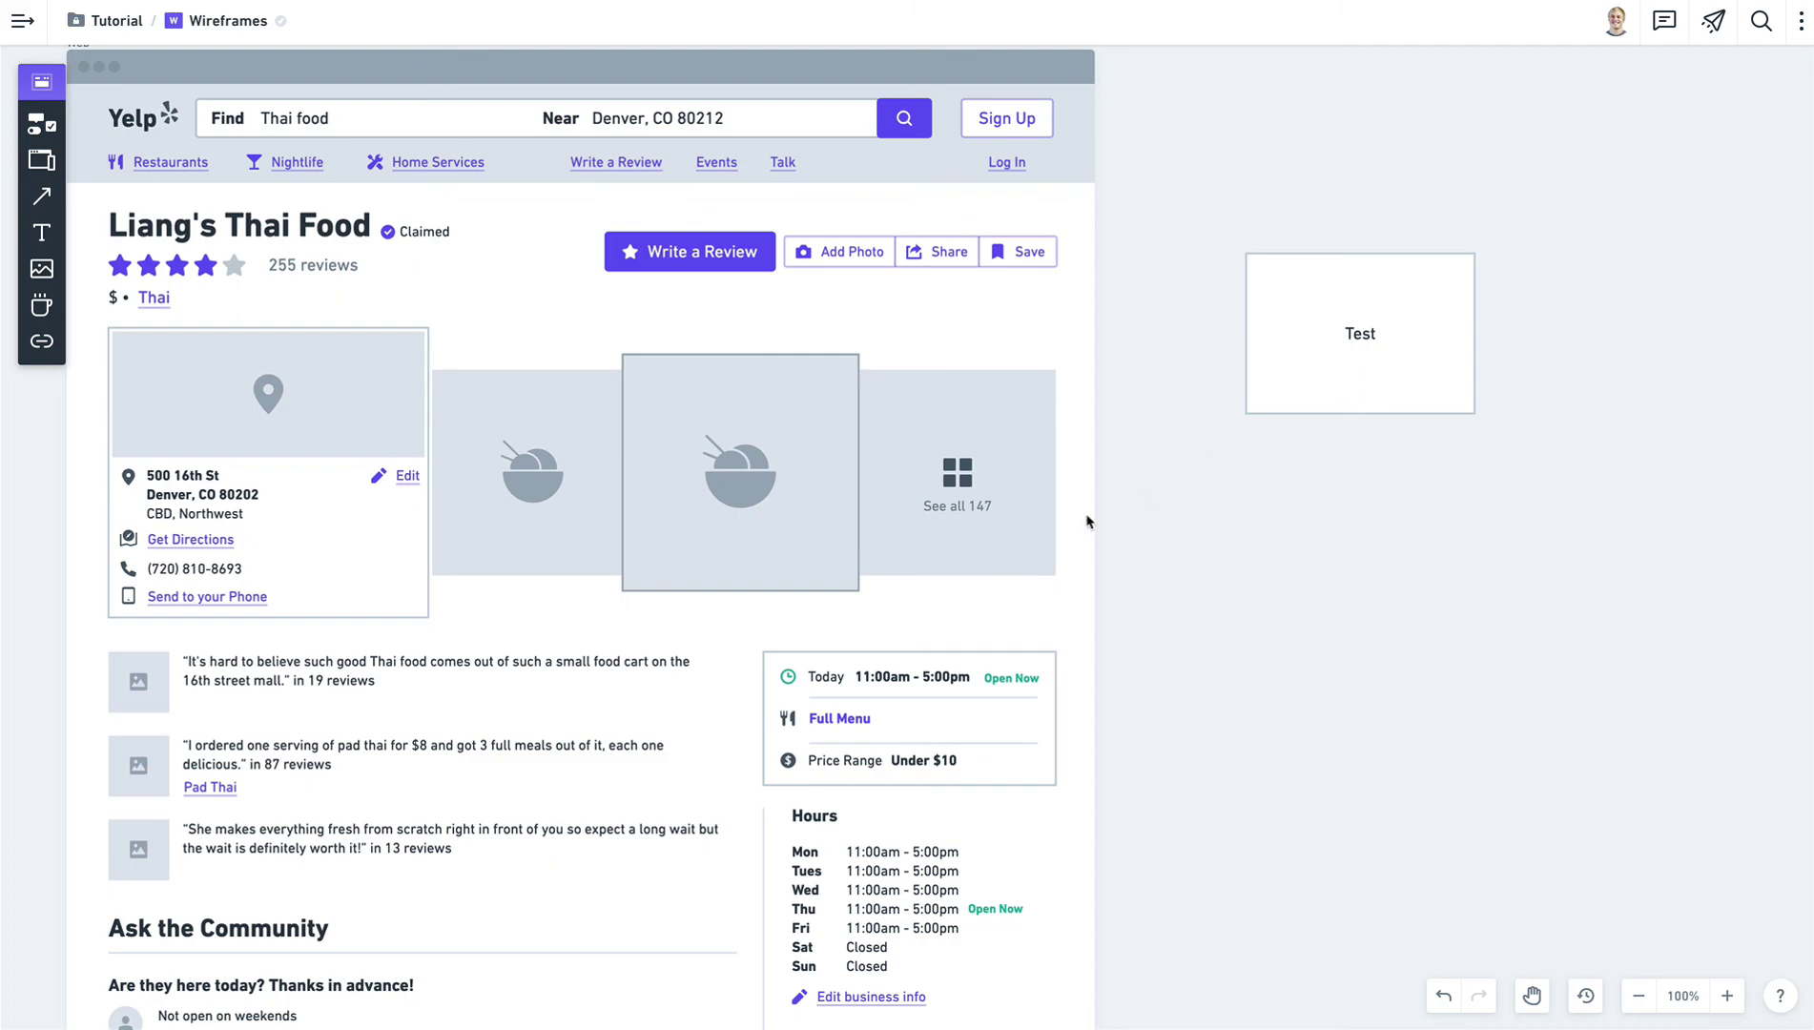
# Pan and zoom out across the board to the Sign In, Sign Up and password-reset screens.
pyautogui.press('space')
pyautogui.moveTo(371, 707); pyautogui.dragTo(818, 474)
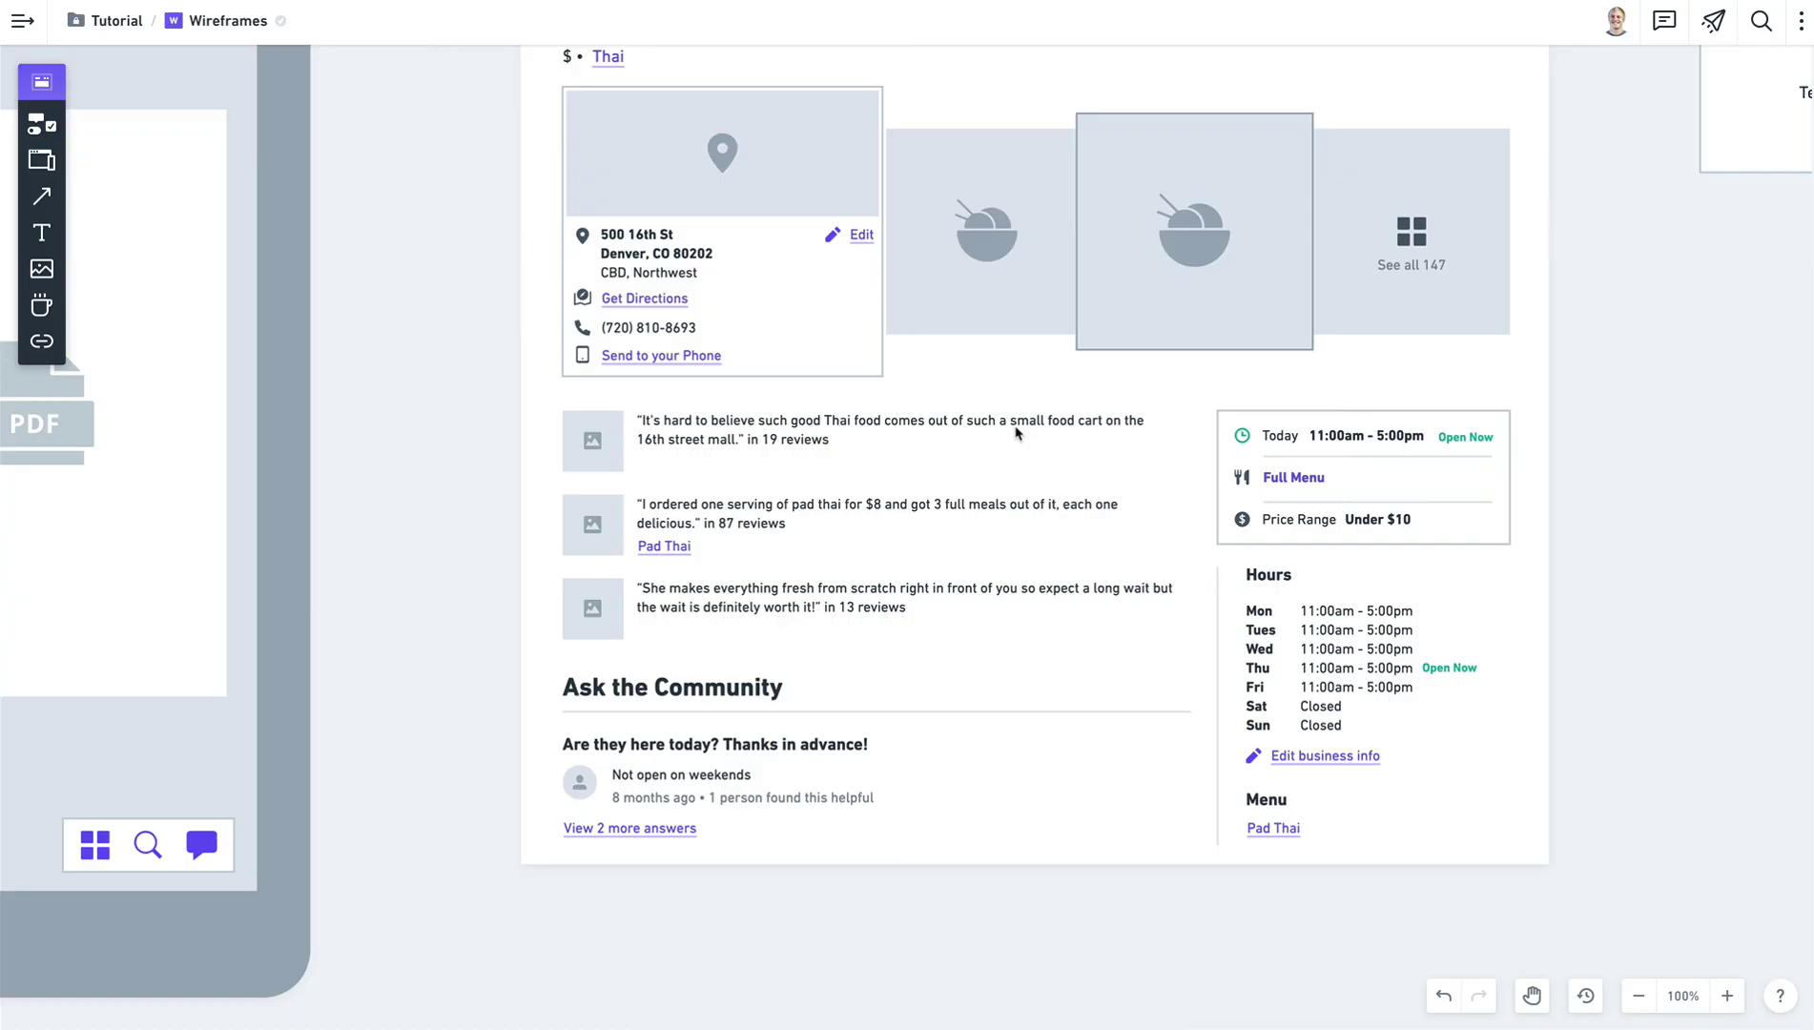
pyautogui.scroll(3, 1016, 433)
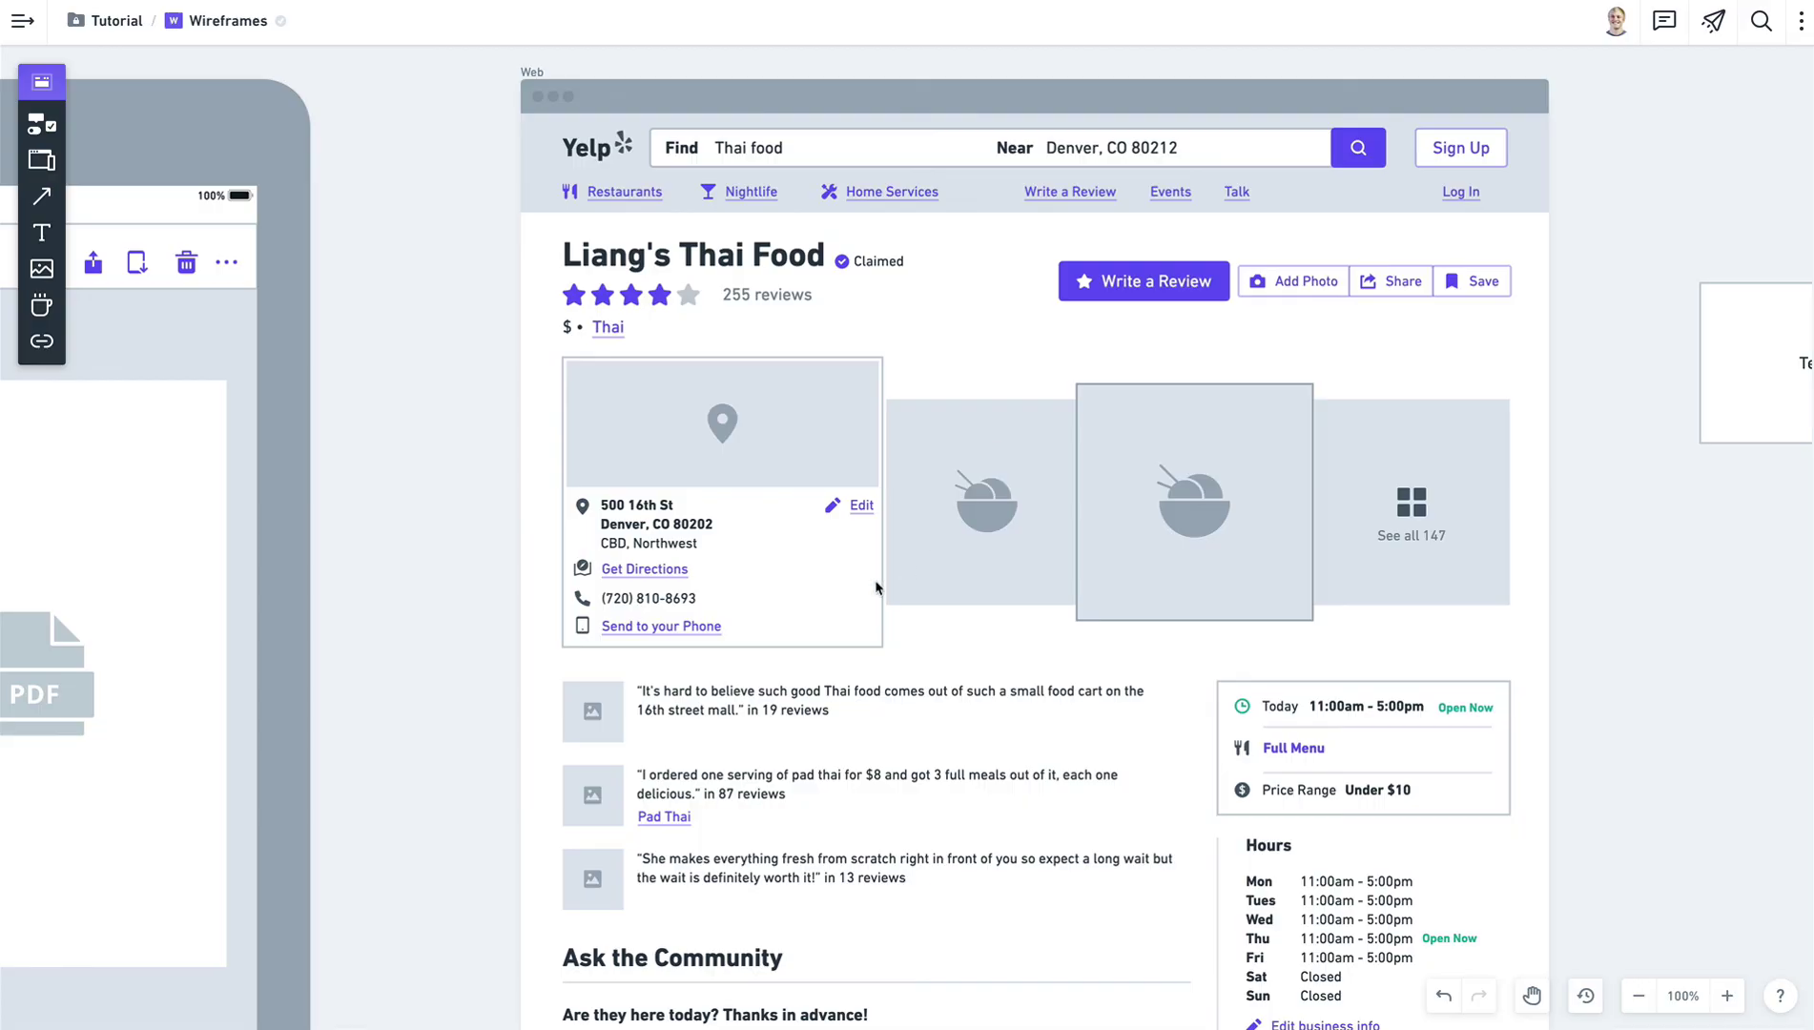
pyautogui.scroll(-5, 876, 587)
pyautogui.moveTo(615, 680); pyautogui.dragTo(1166, 388)
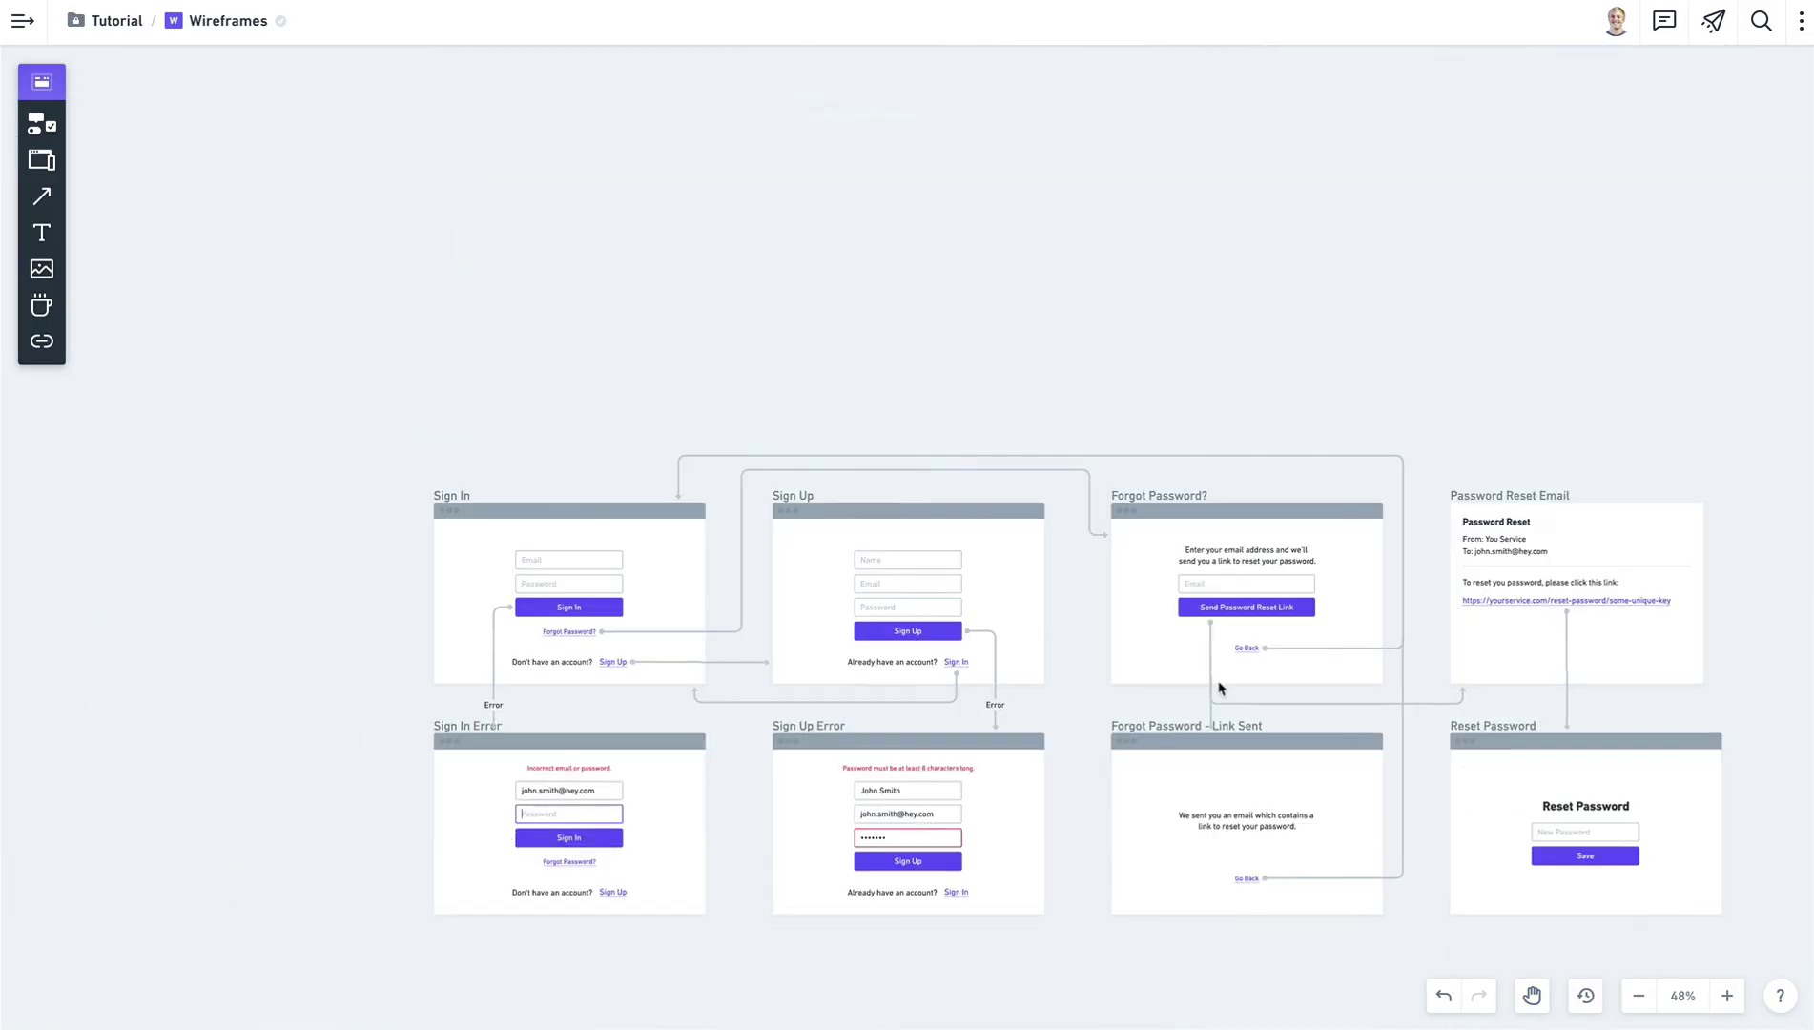
pyautogui.scroll(-3, 1219, 684)
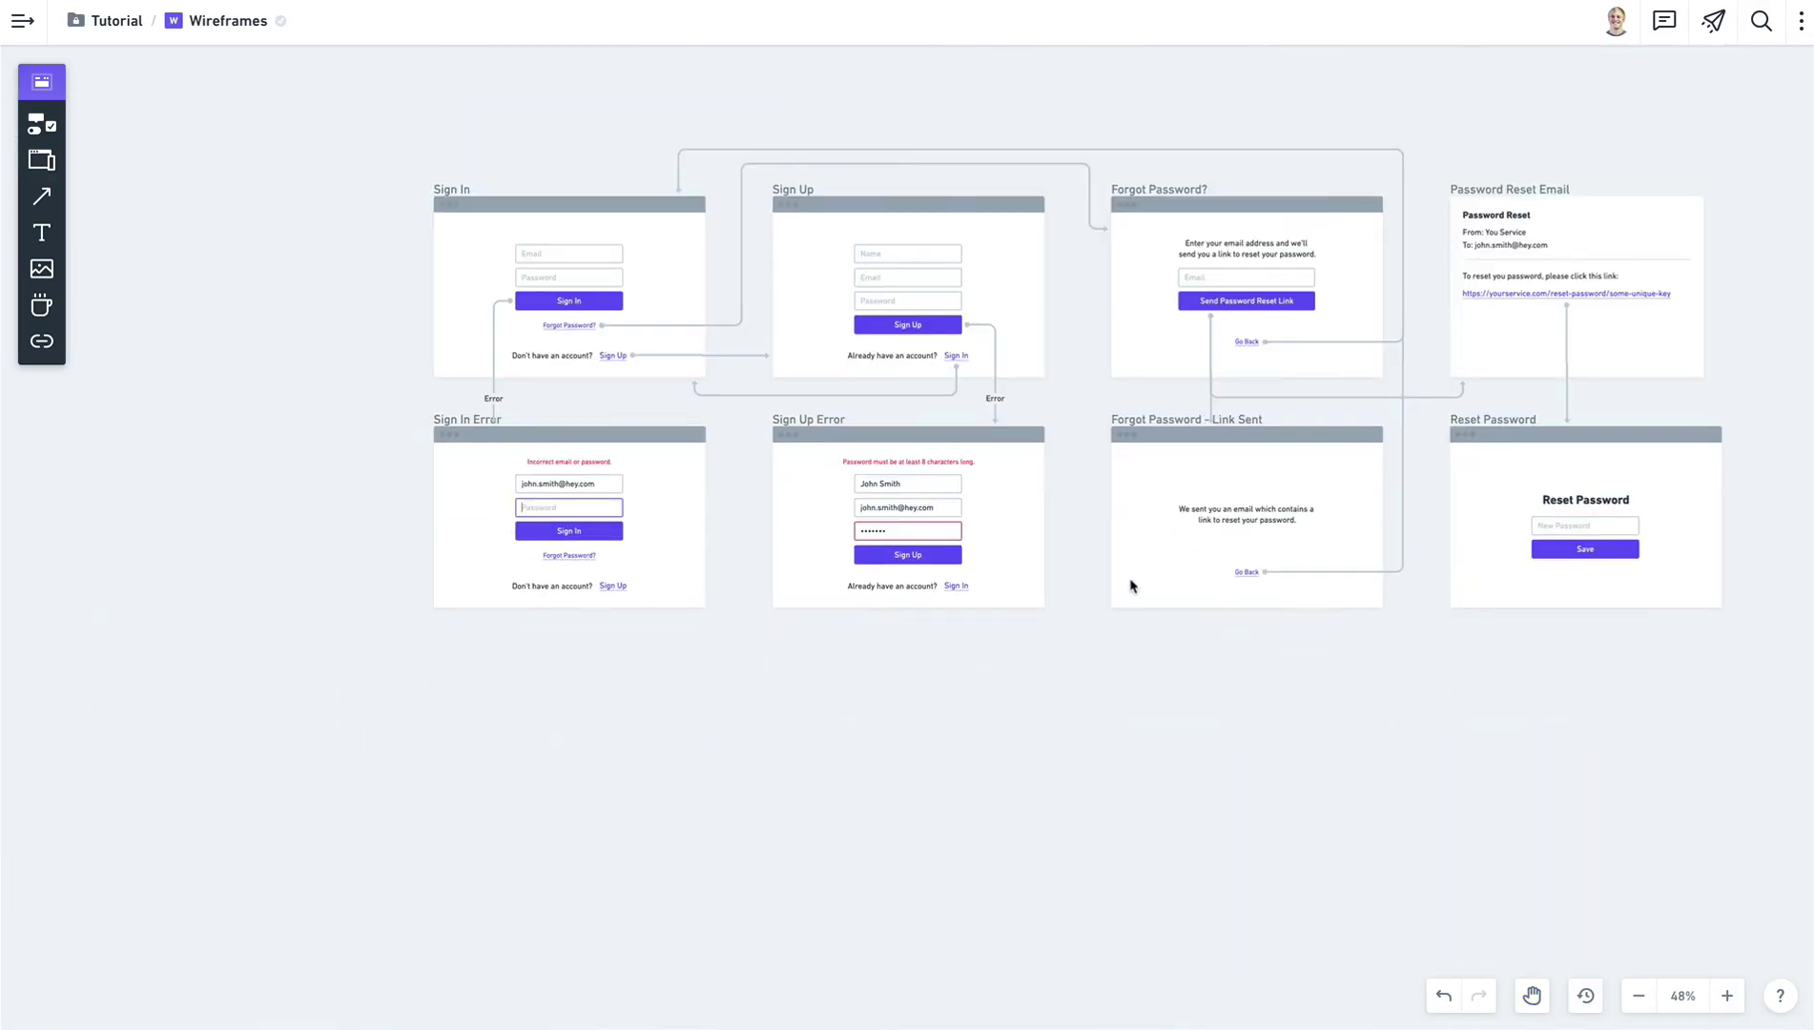
pyautogui.scroll(2, 1126, 554)
pyautogui.moveTo(1073, 279); pyautogui.dragTo(972, 389)
pyautogui.scroll(-1, 972, 389)
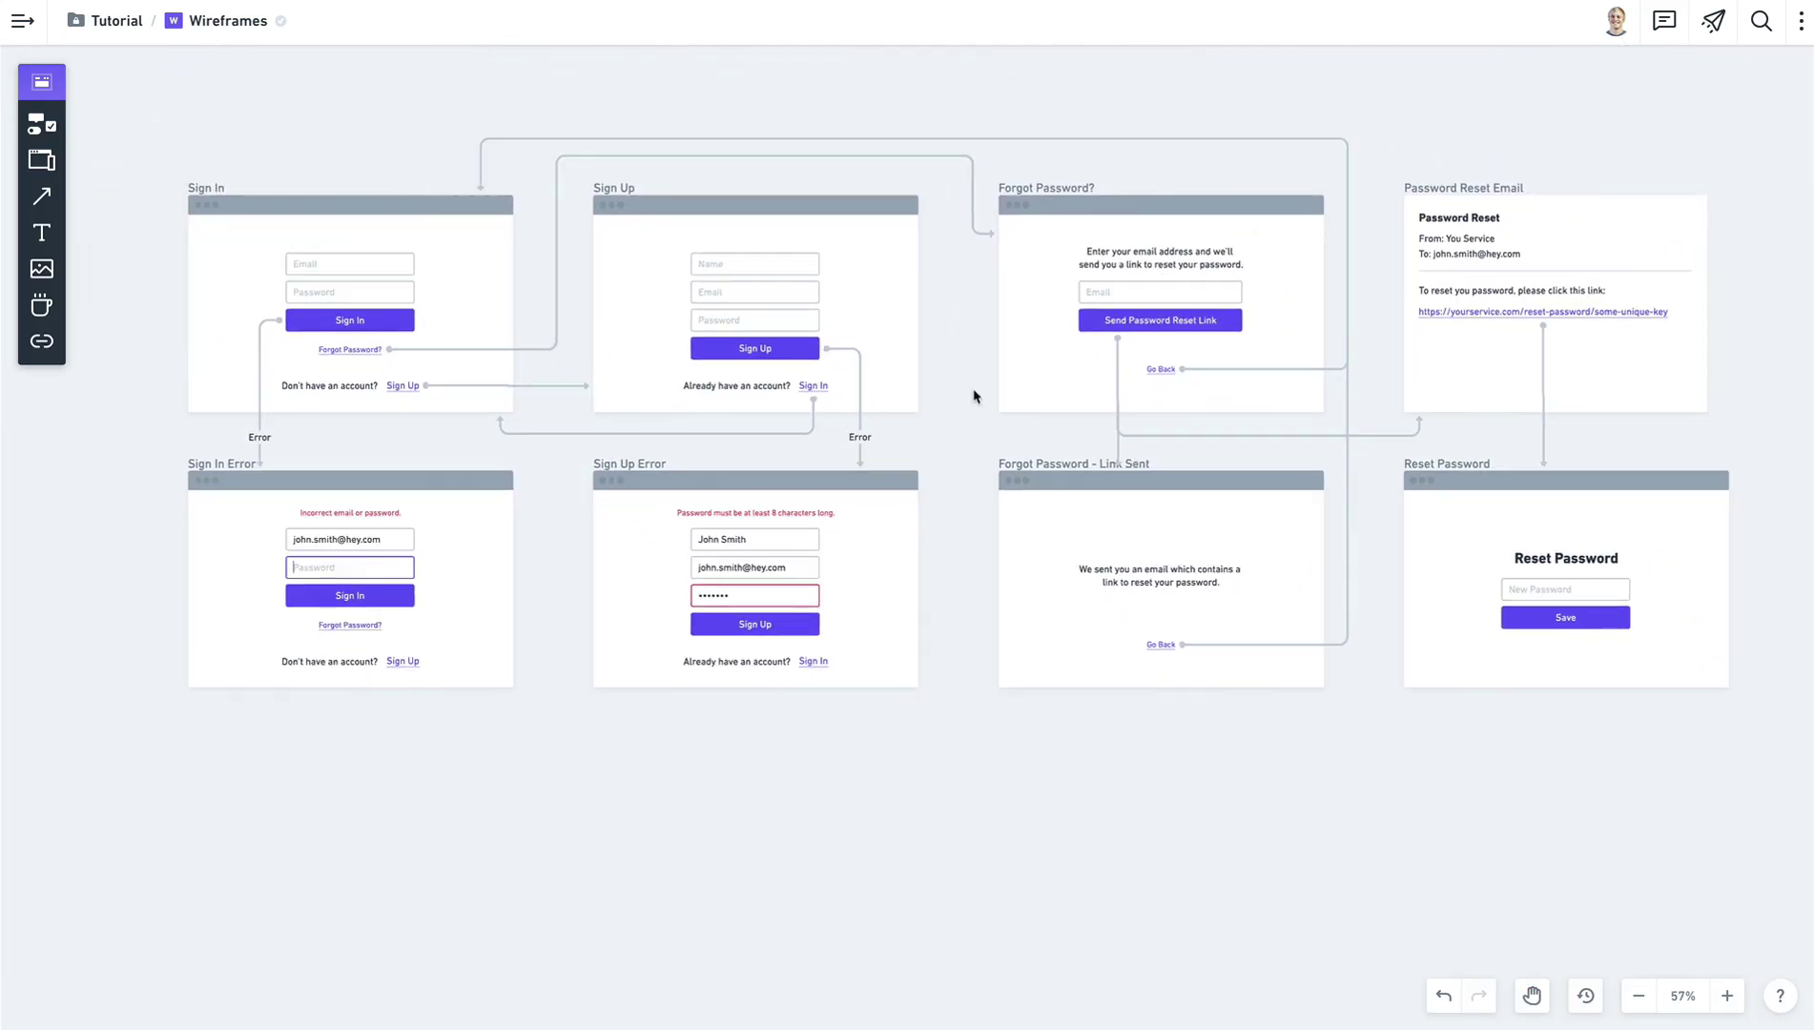
pyautogui.moveTo(966, 137); pyautogui.dragTo(961, 143)
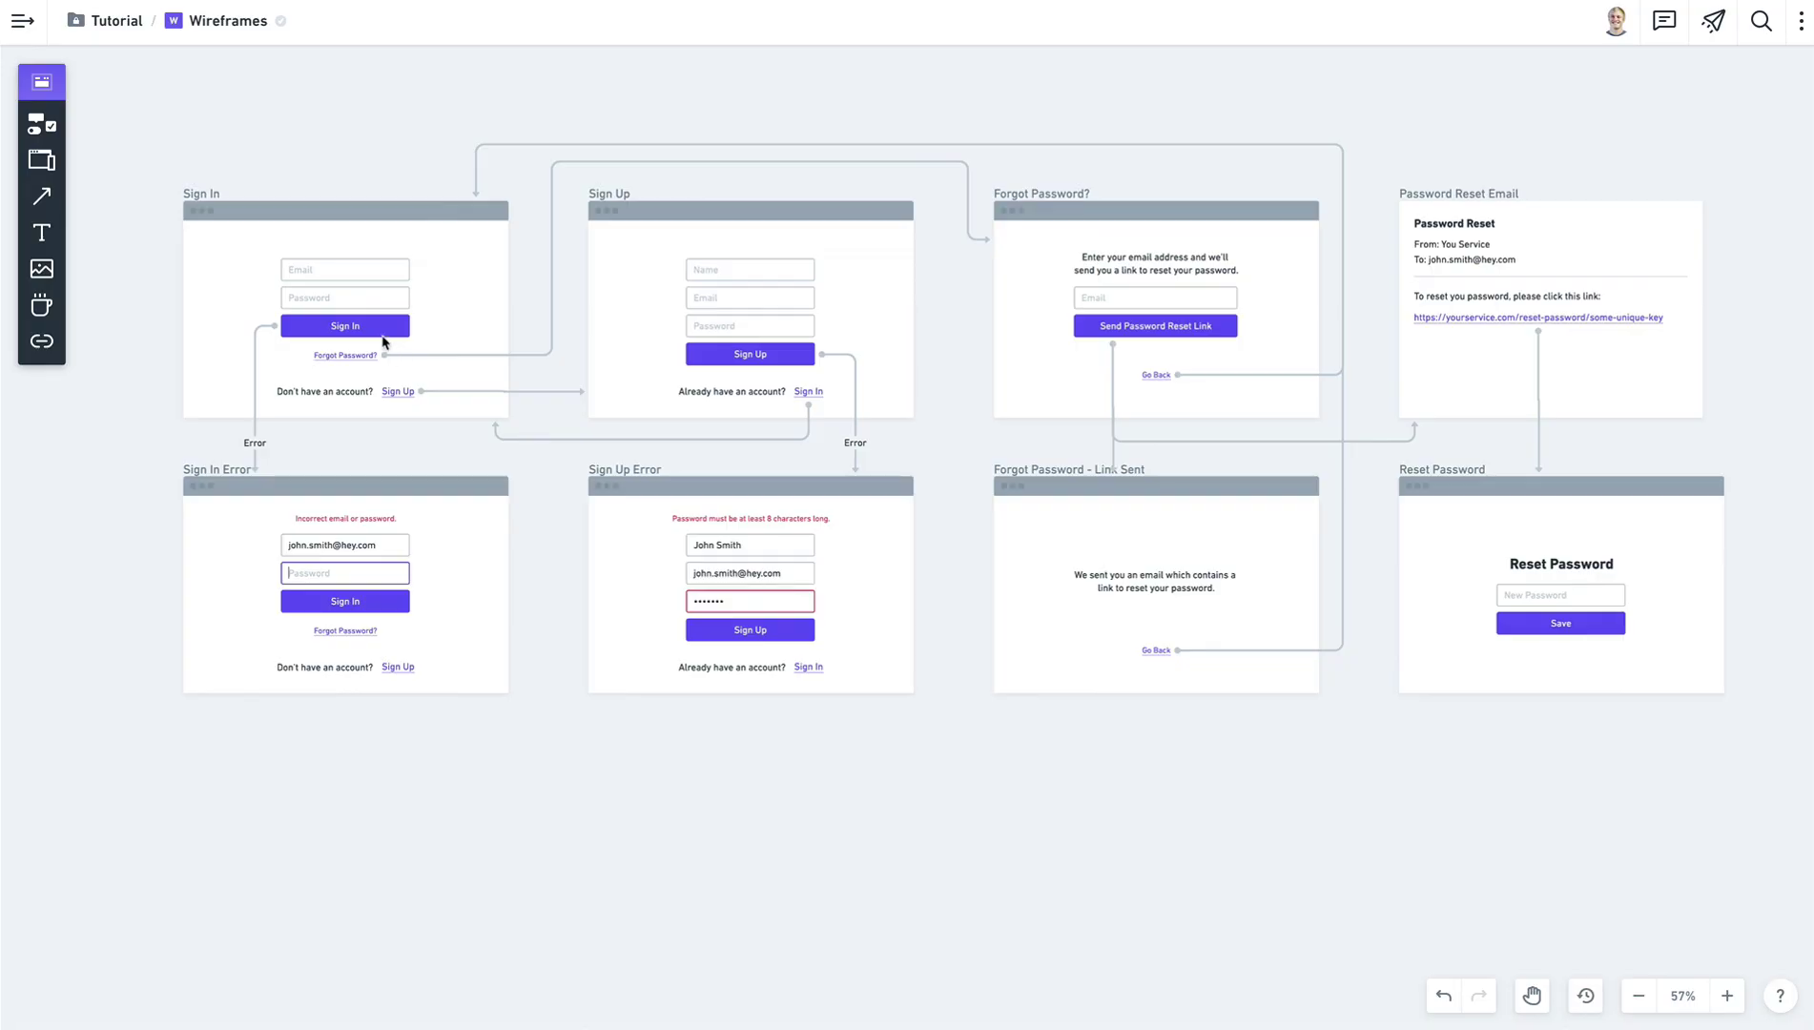
pyautogui.click(210, 196)
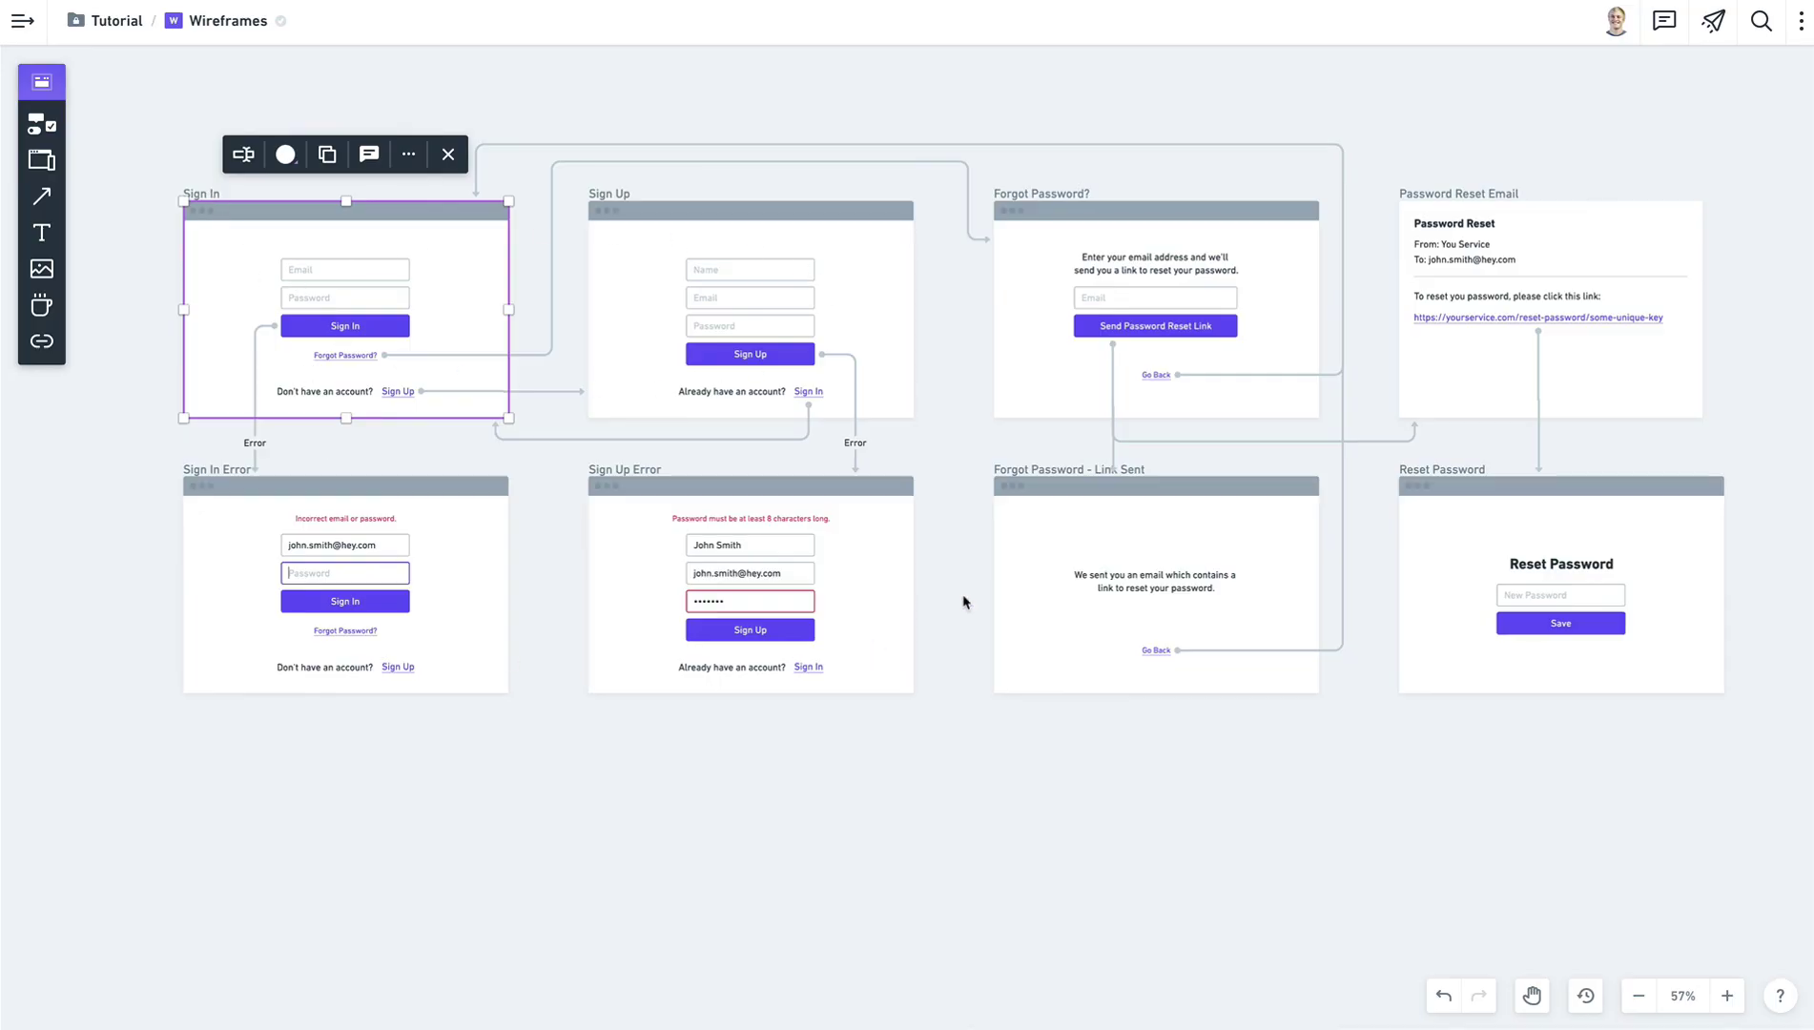
pyautogui.click(907, 826)
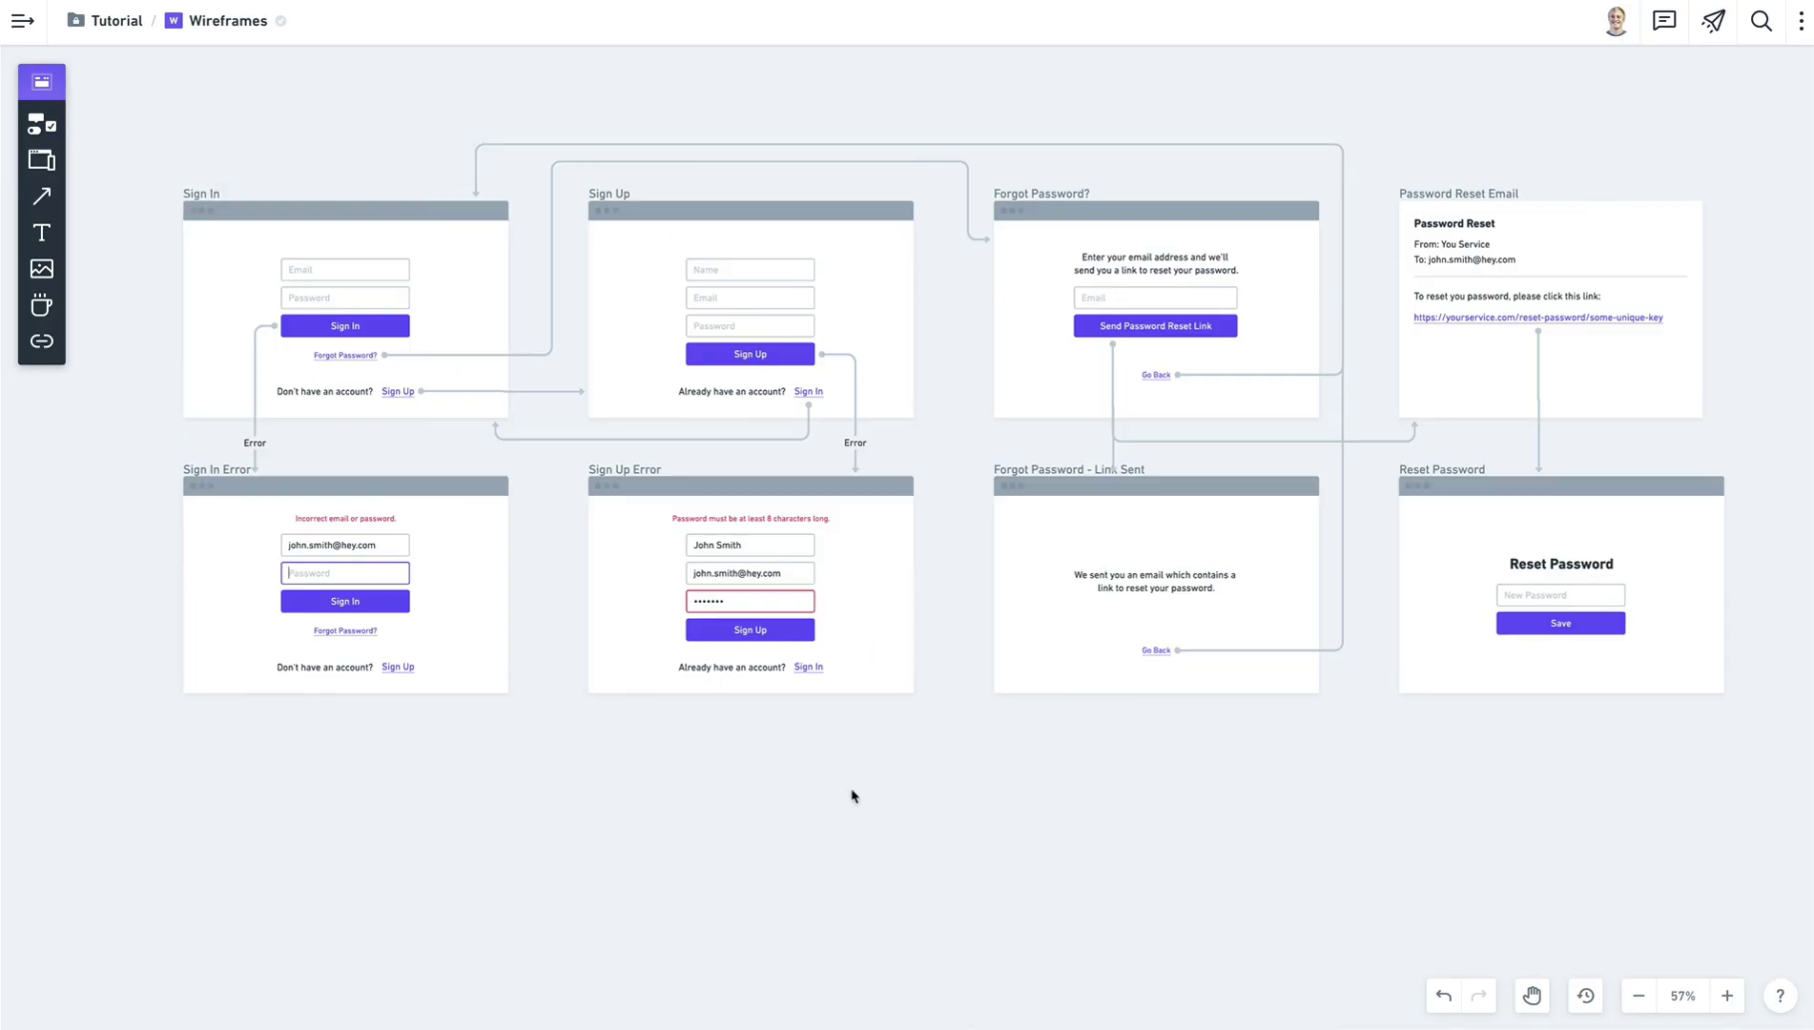
pyautogui.click(255, 343)
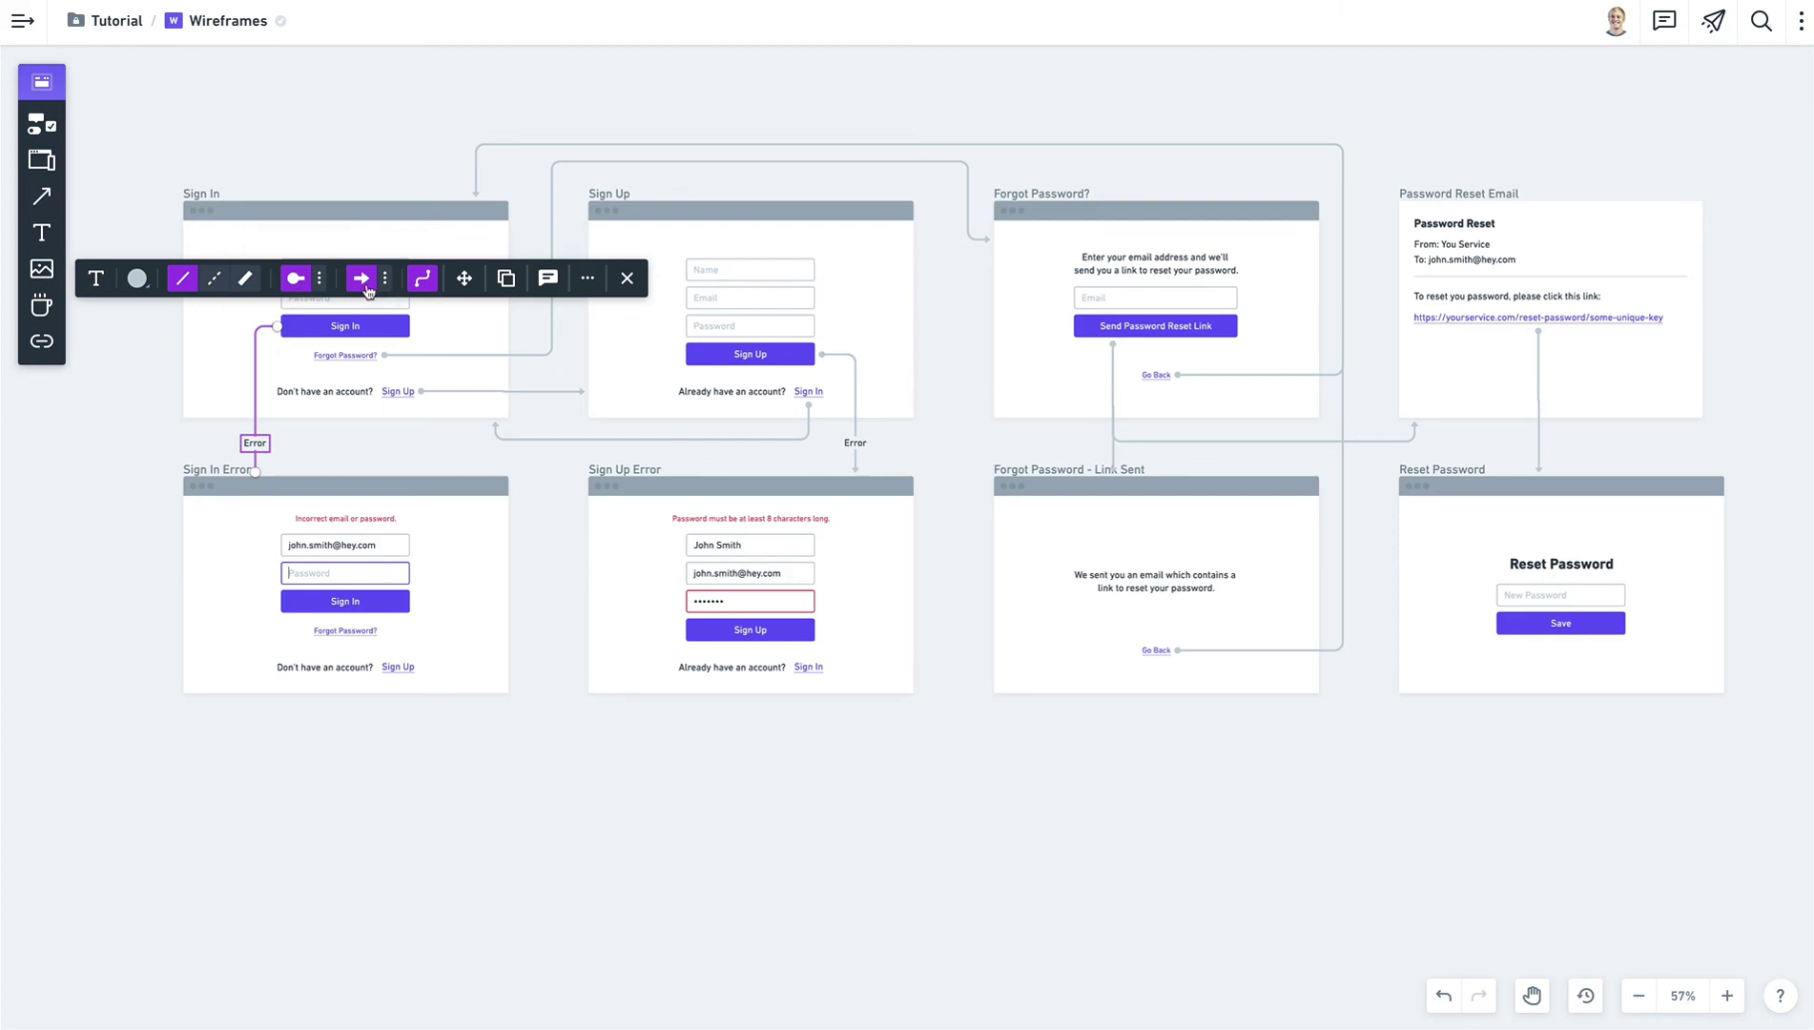
pyautogui.click(83, 447)
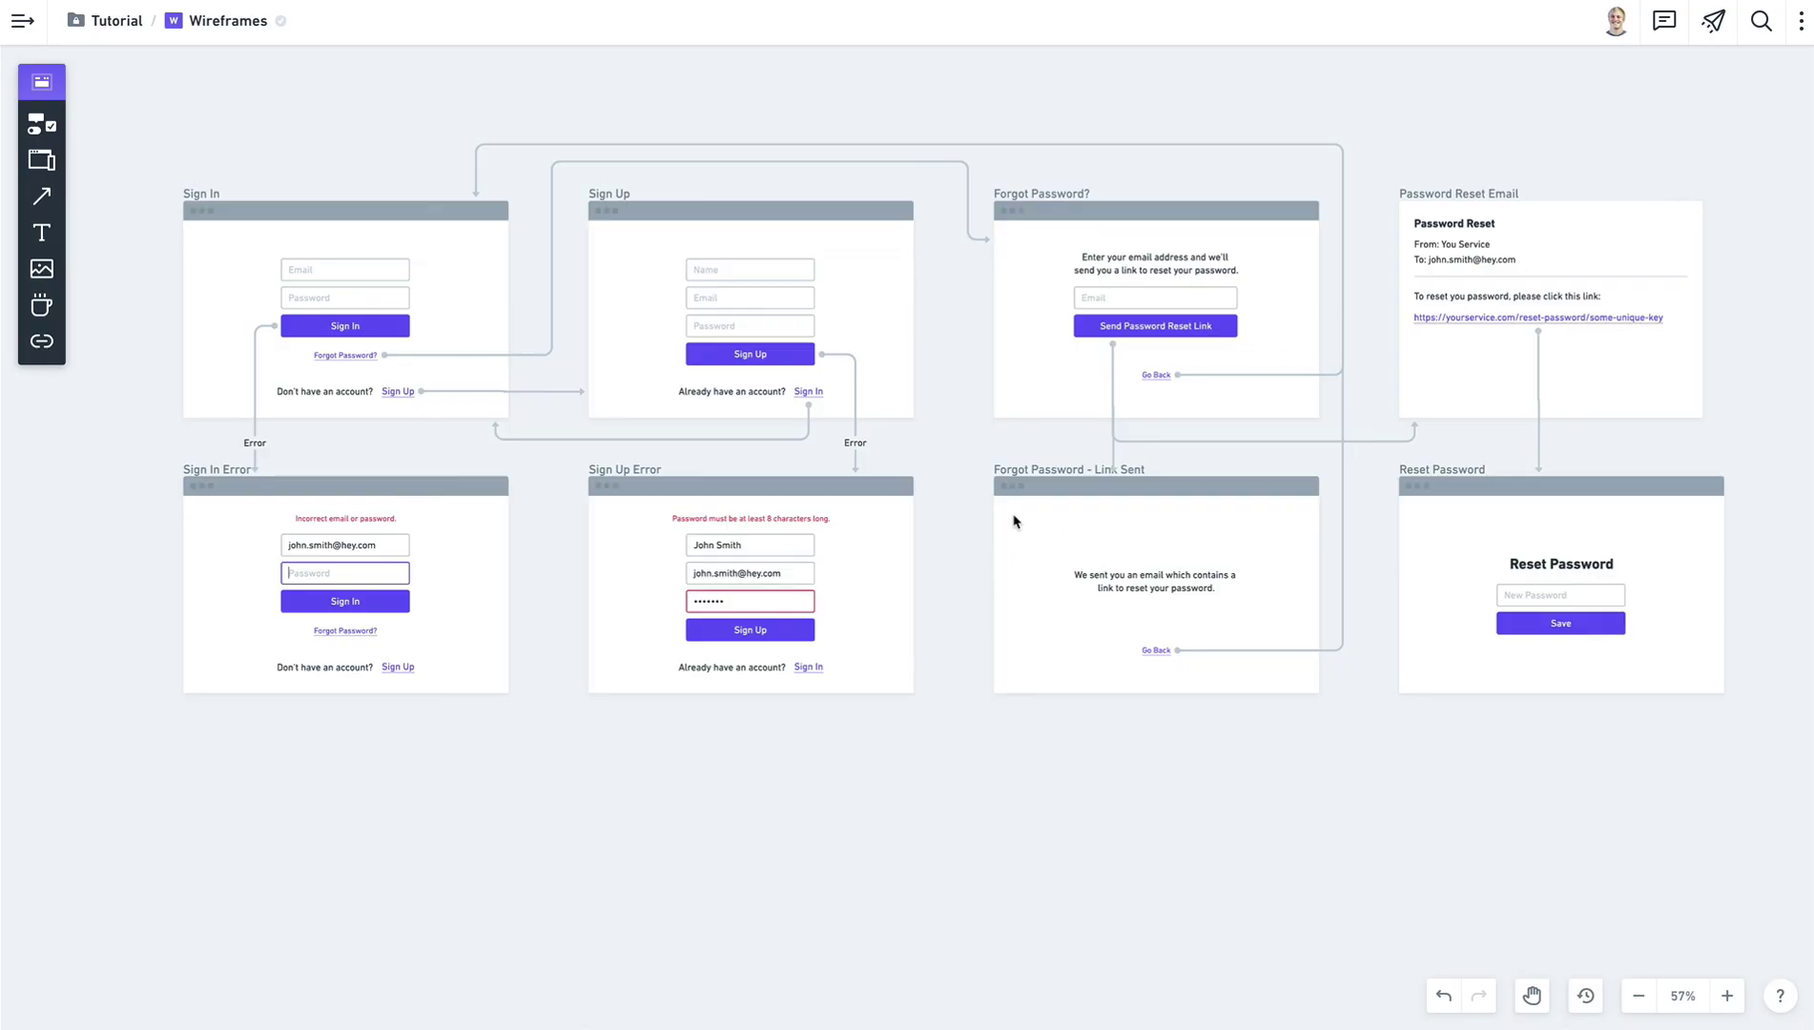
pyautogui.scroll(-1, 1013, 521)
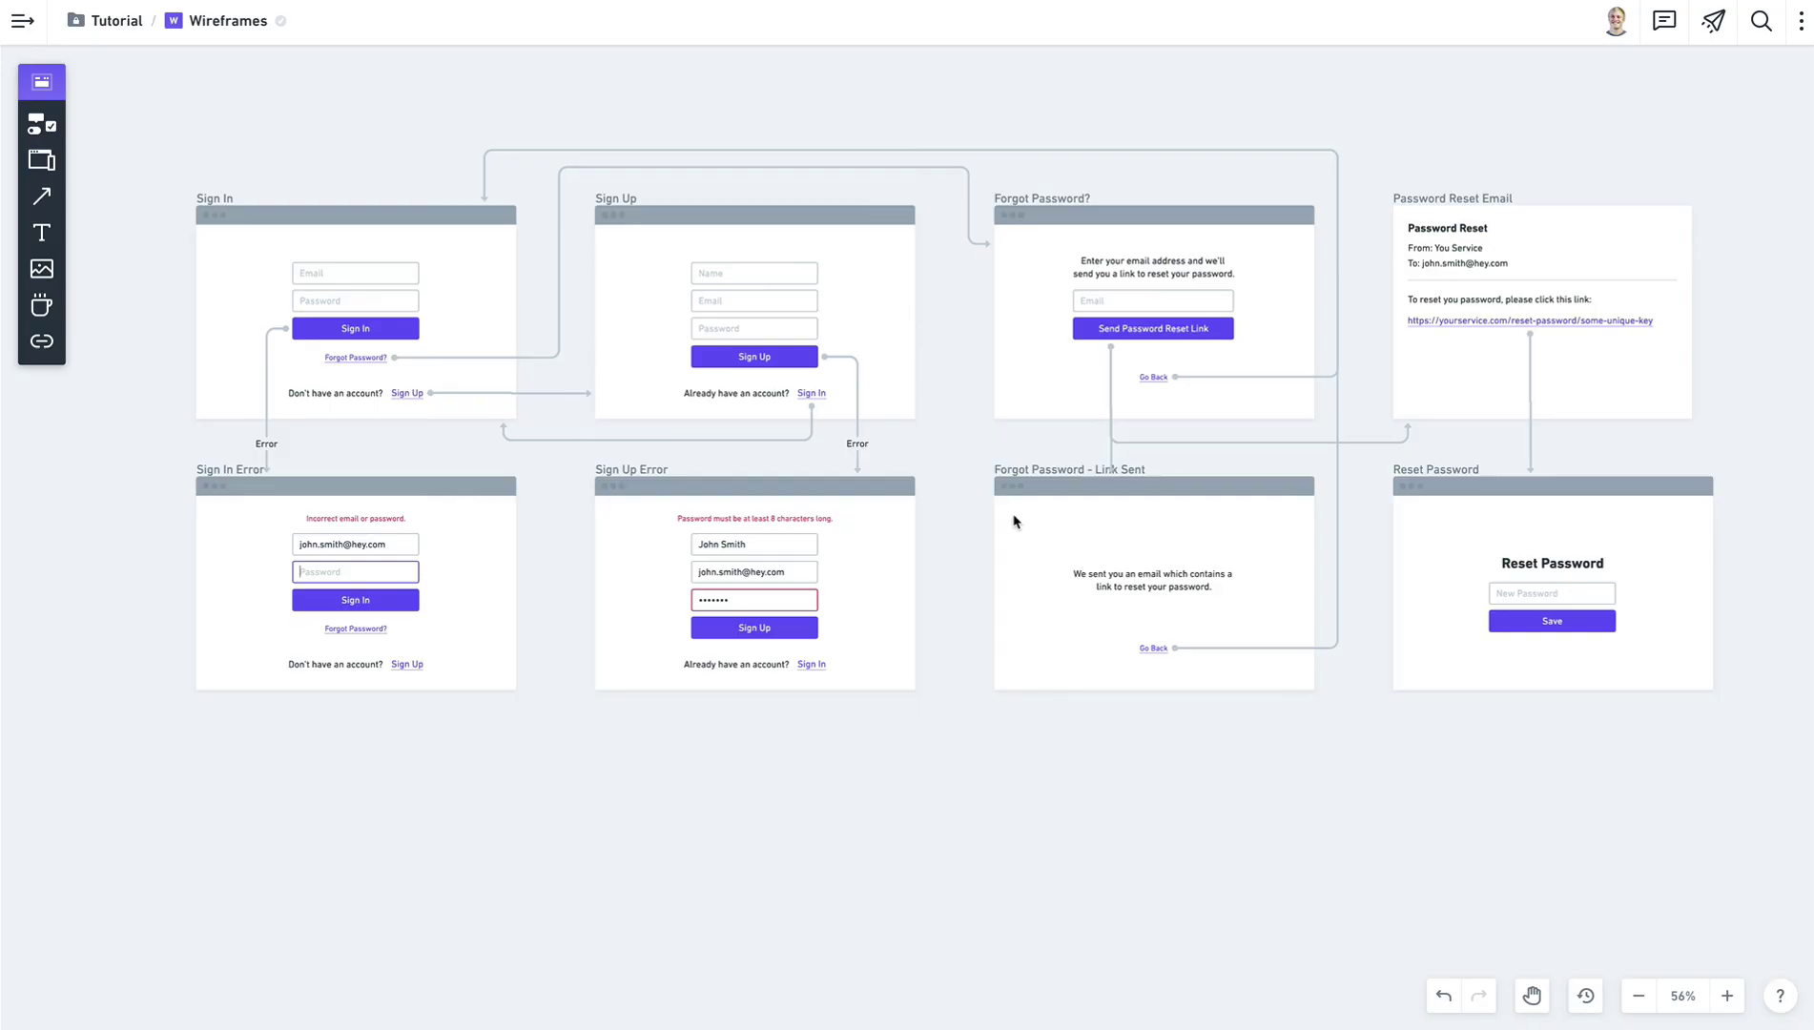